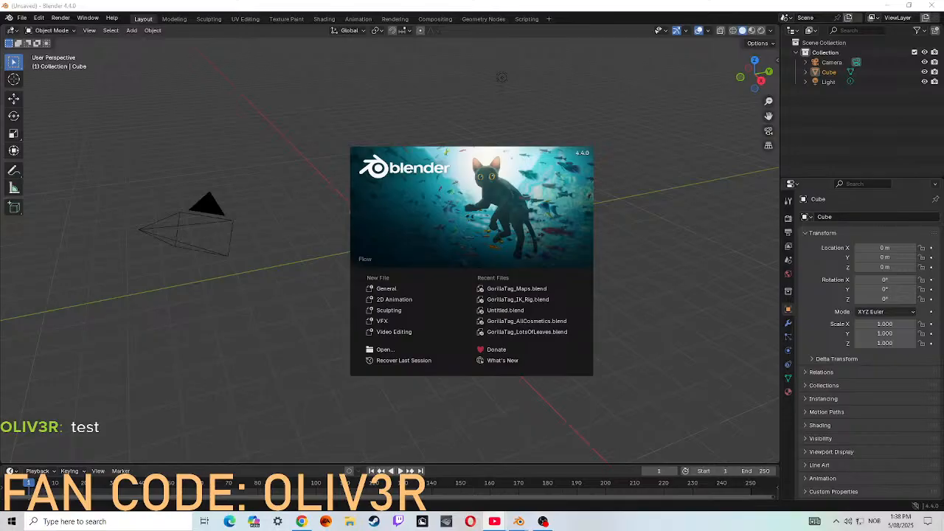
- Dismiss the splash screen and delete the default cube from the new scene
left_click(630, 339)
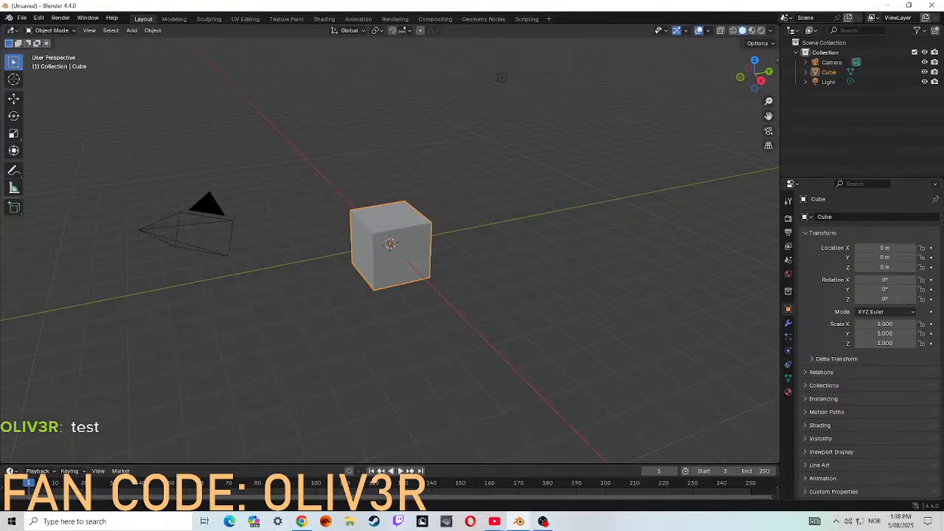
key("super+d")
left_click(518, 522)
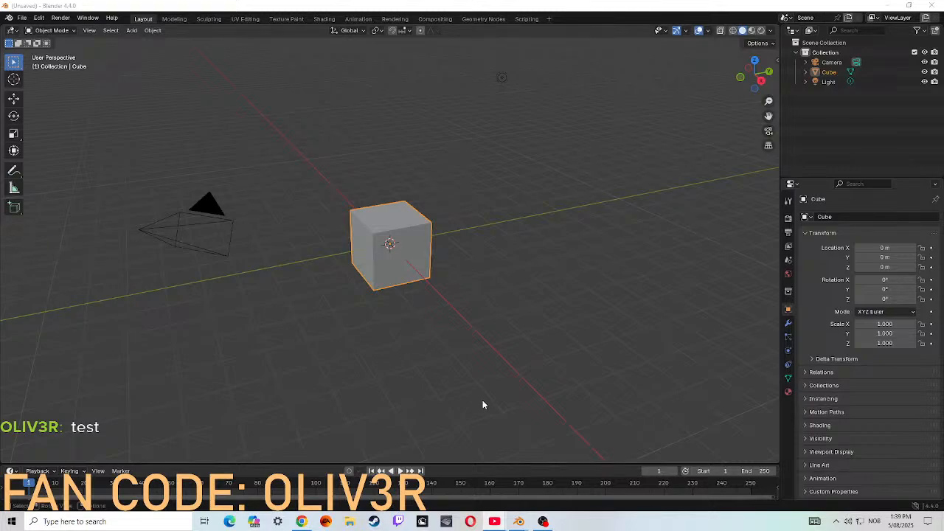
left_click(442, 287)
right_click(396, 255)
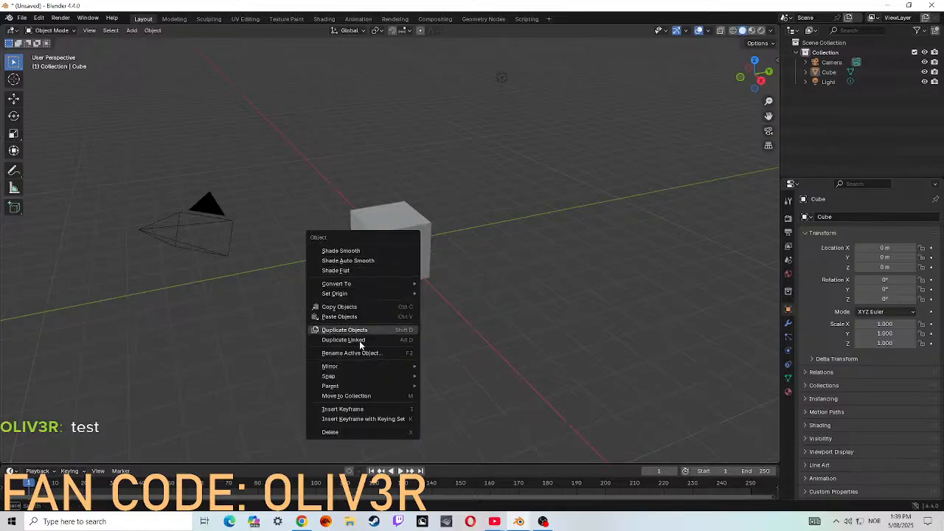
key("Escape")
left_click(410, 247)
right_click(366, 251)
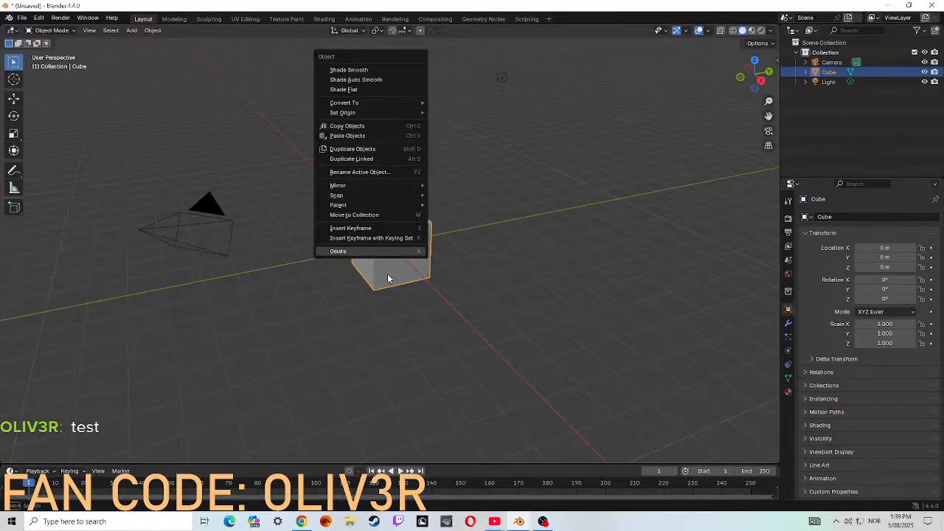
left_click(367, 252)
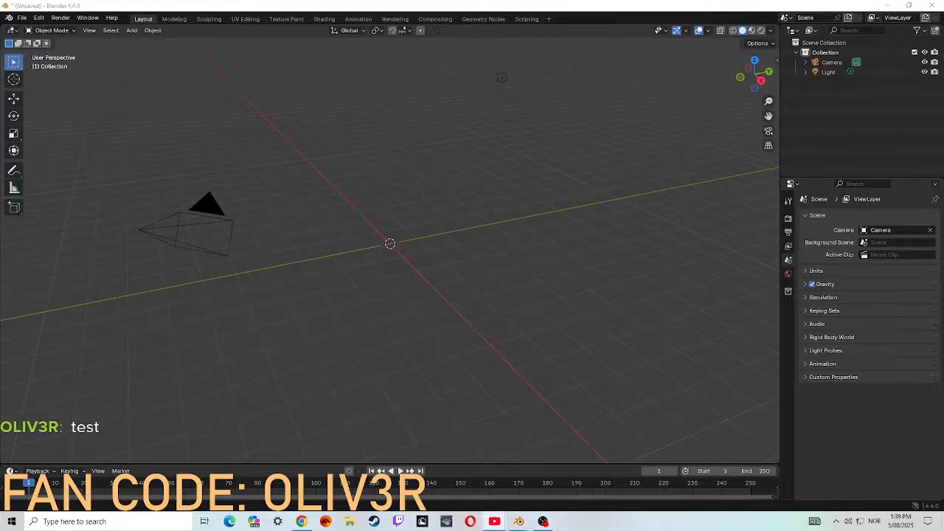
- Switch to File Explorer, open the recent GorillaTag_IK_Rig Blender file, and bring its window forward to view the gorilla rig
key("super+d")
key("super+d")
left_click(352, 525)
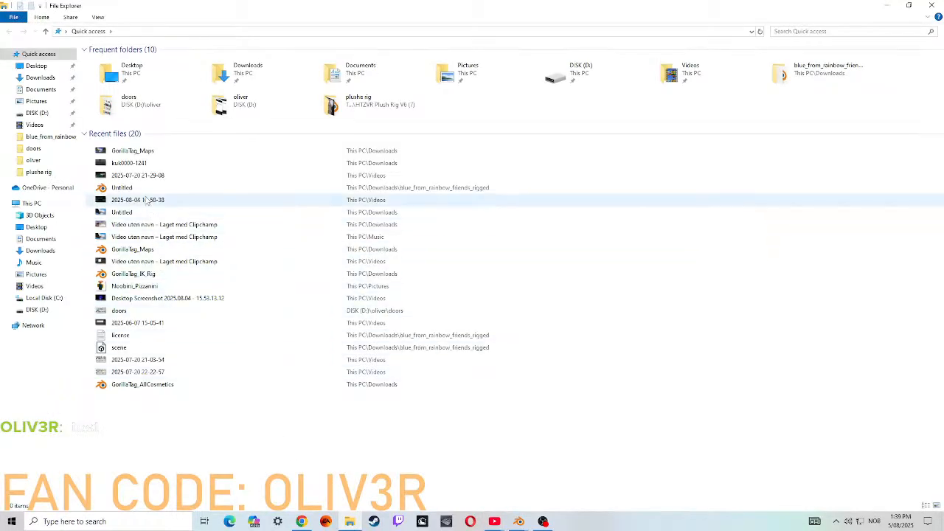
left_click(147, 275)
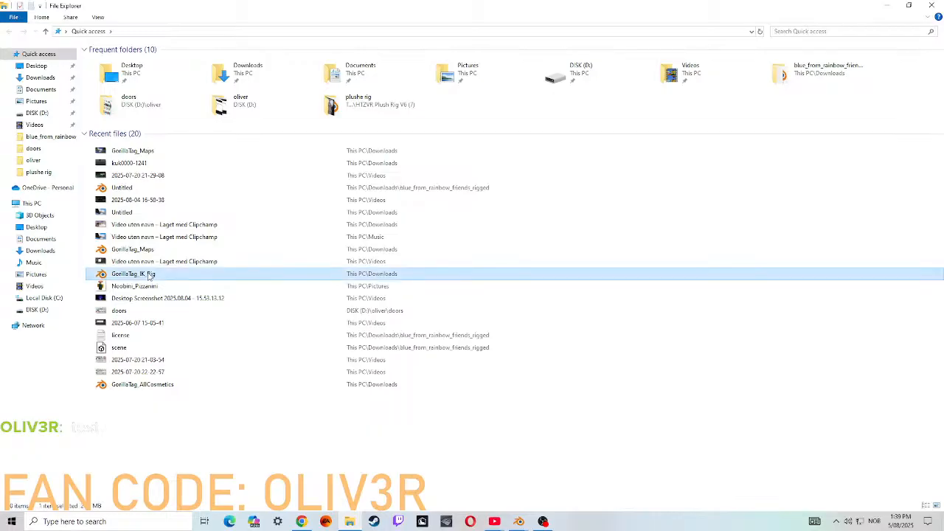
key("Delete")
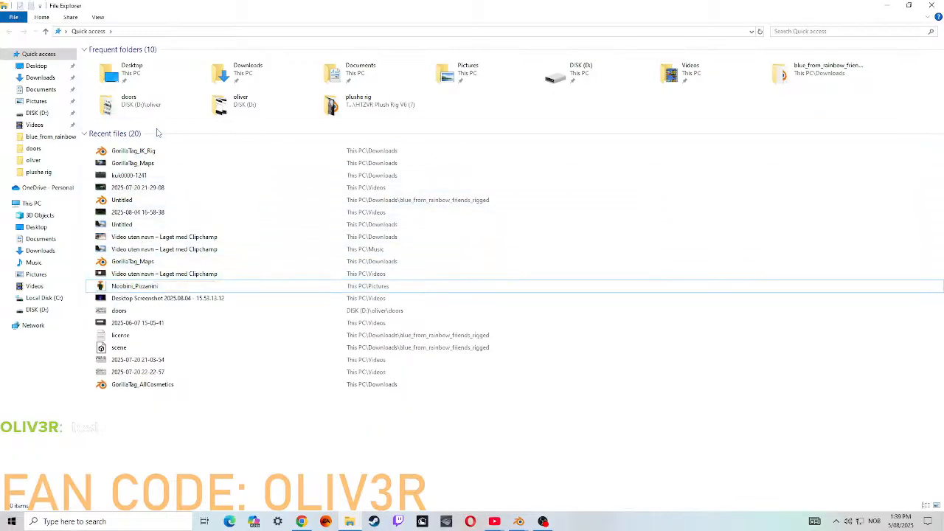
left_click(147, 153)
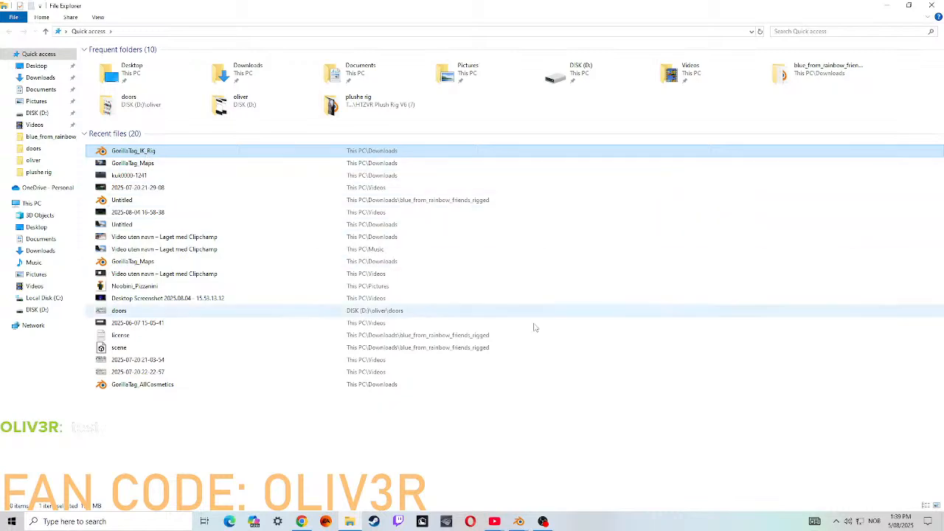
mouse_move(528, 515)
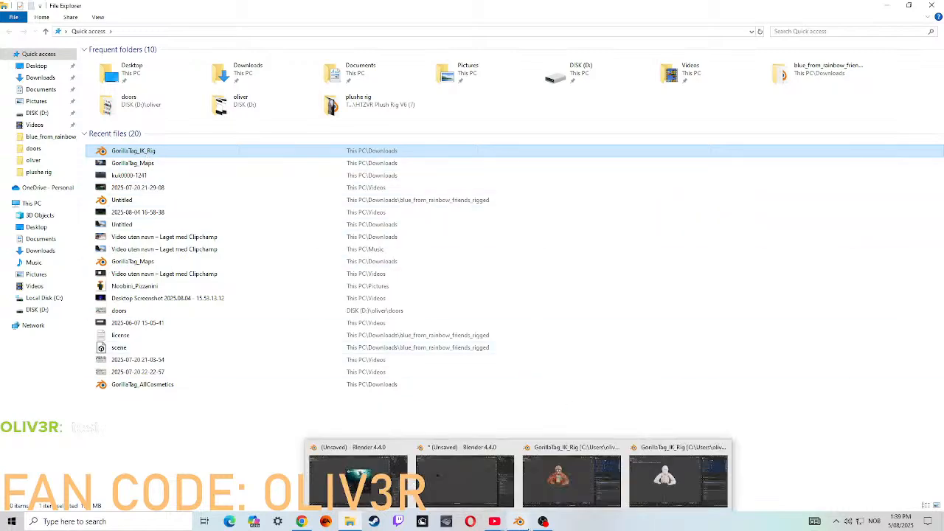
left_click(561, 472)
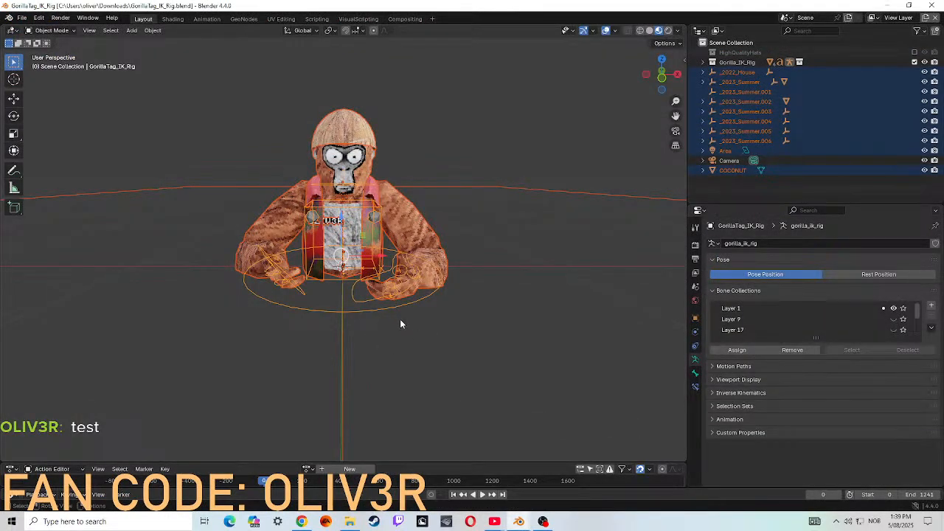
scroll(408, 237, "up", 4)
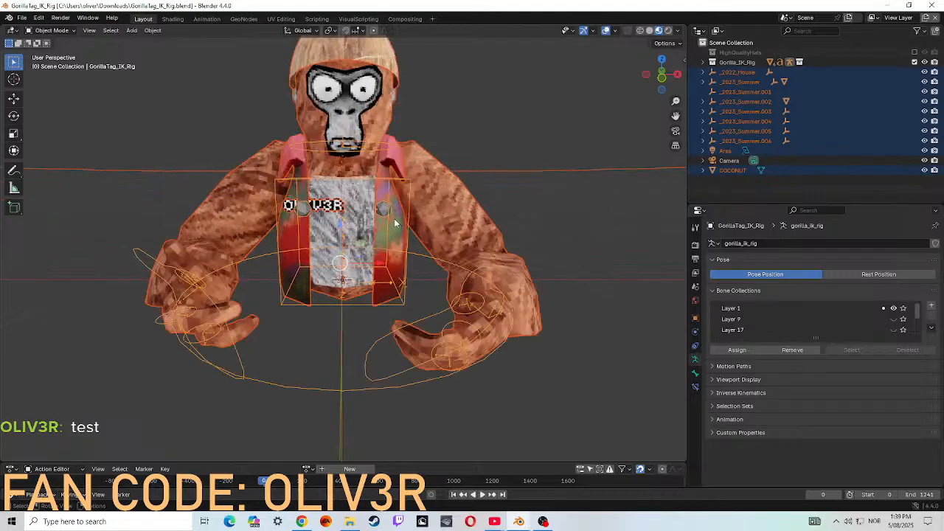
scroll(384, 243, "down", 6)
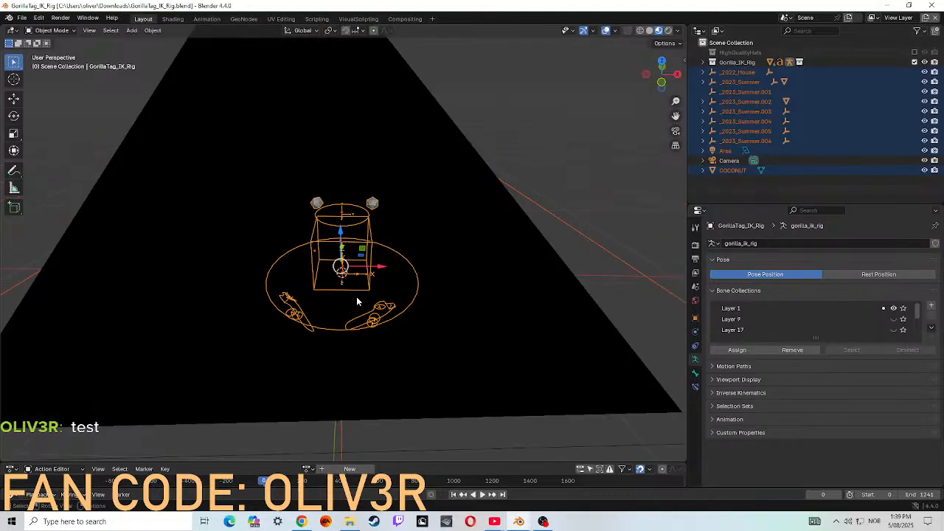
scroll(355, 297, "up", 5)
middle_click_drag(364, 303, 383, 292)
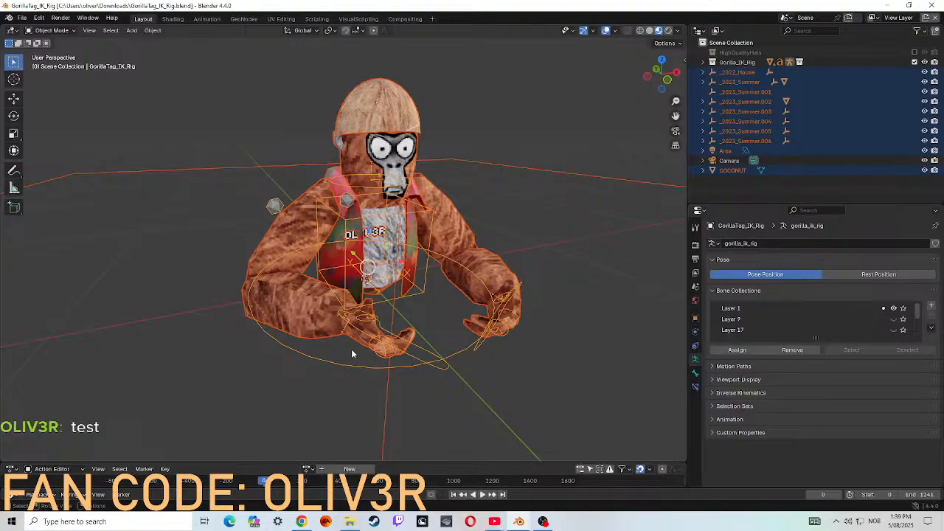
- Switch to File Explorer, open the recent GorillaTag_Maps Blender file, and bring its window forward
mouse_move(350, 525)
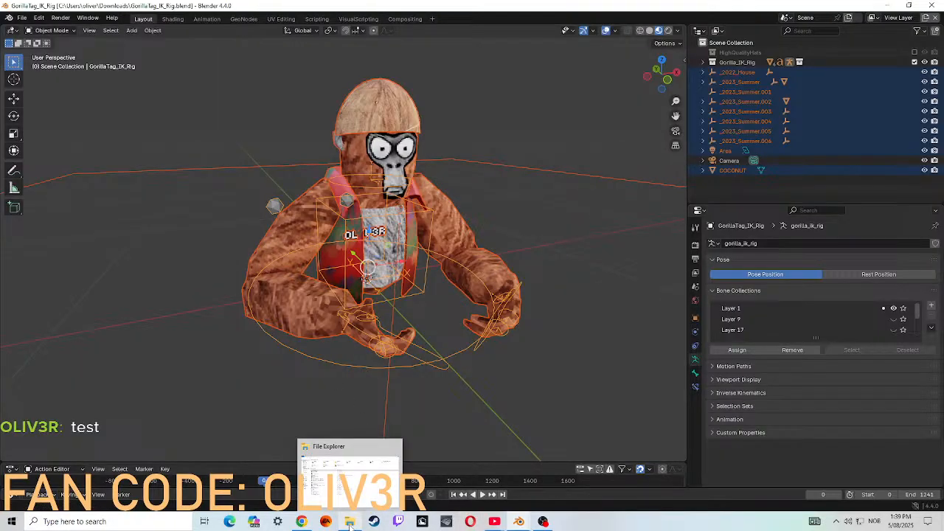
left_click(349, 523)
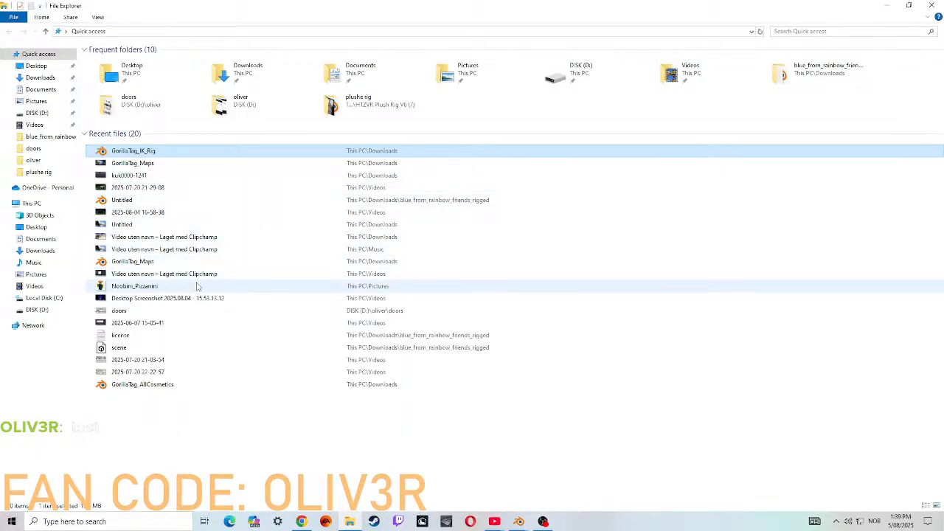
left_click(143, 263)
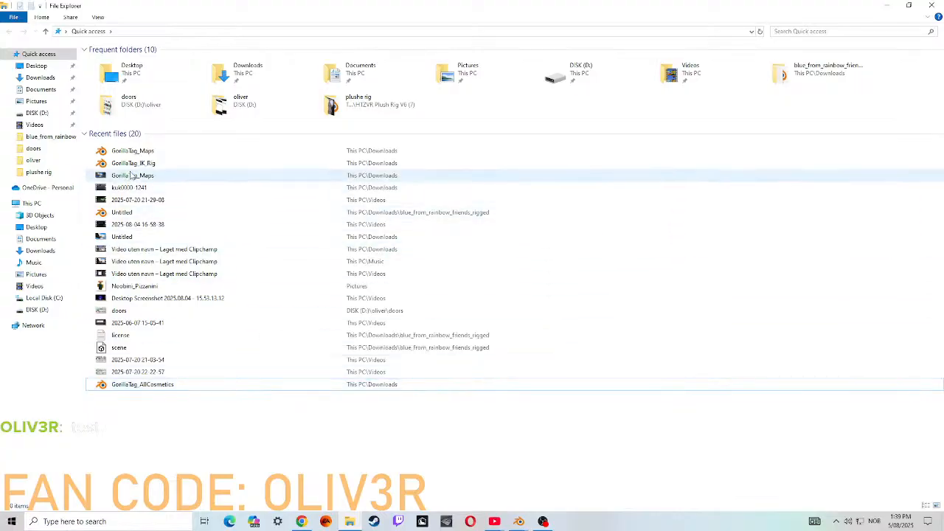
mouse_move(520, 523)
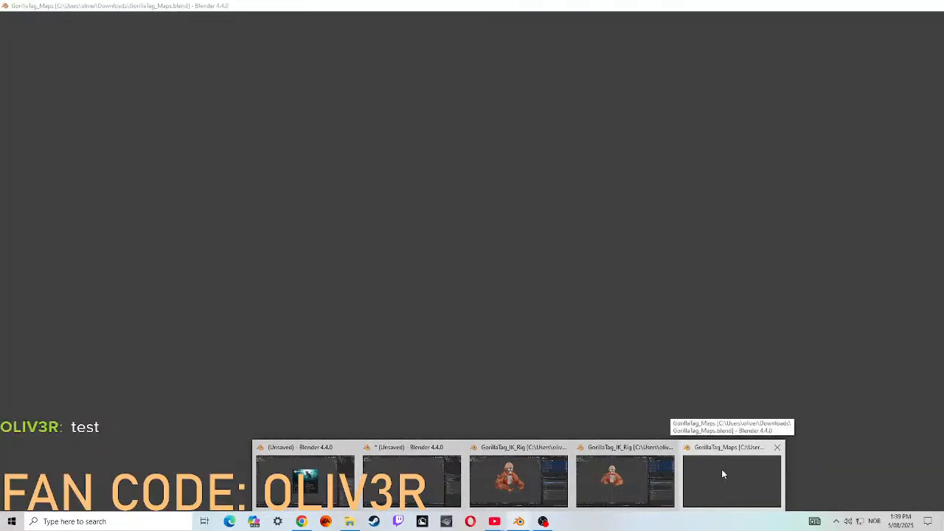
left_click(723, 472)
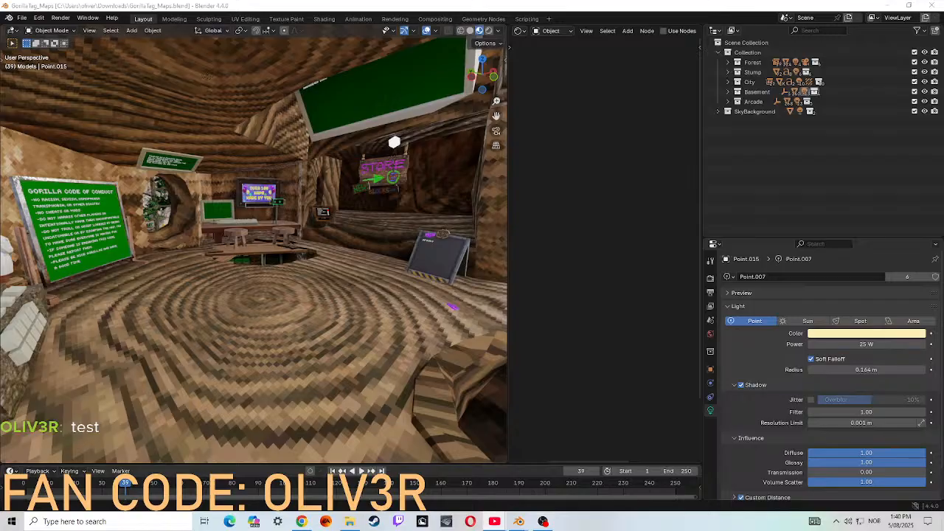
key("super+d")
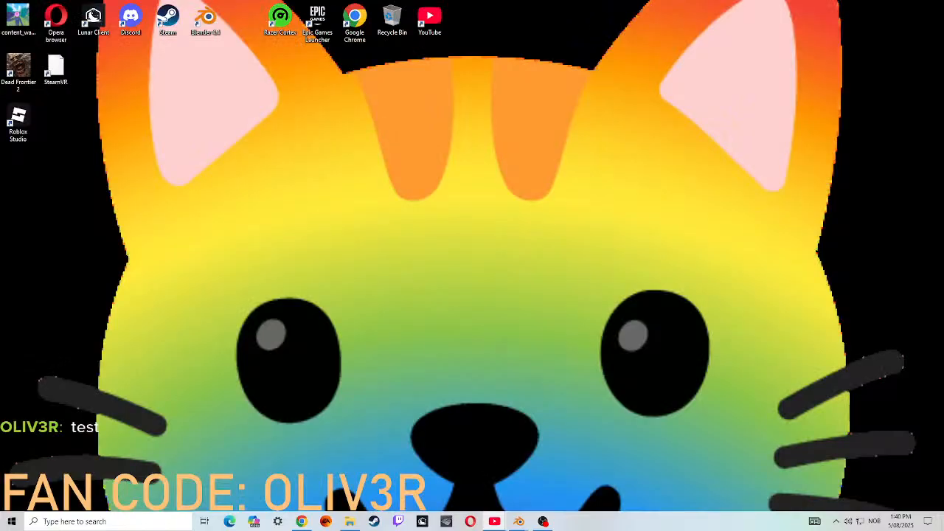
key("super+d")
- Select the tree stump and fly through the map in walk navigation to examine the stump interior, forest and stone rooms
left_click(390, 305)
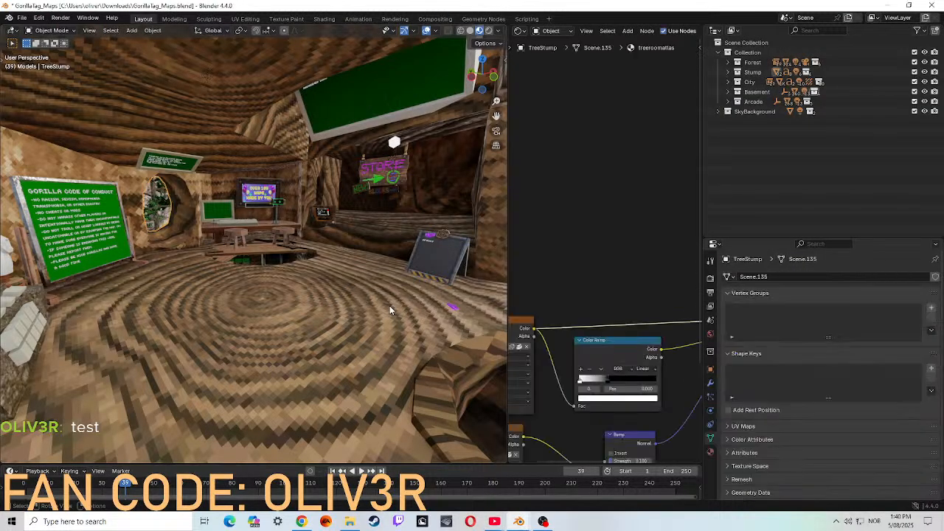
key("shift+grave")
key("w")
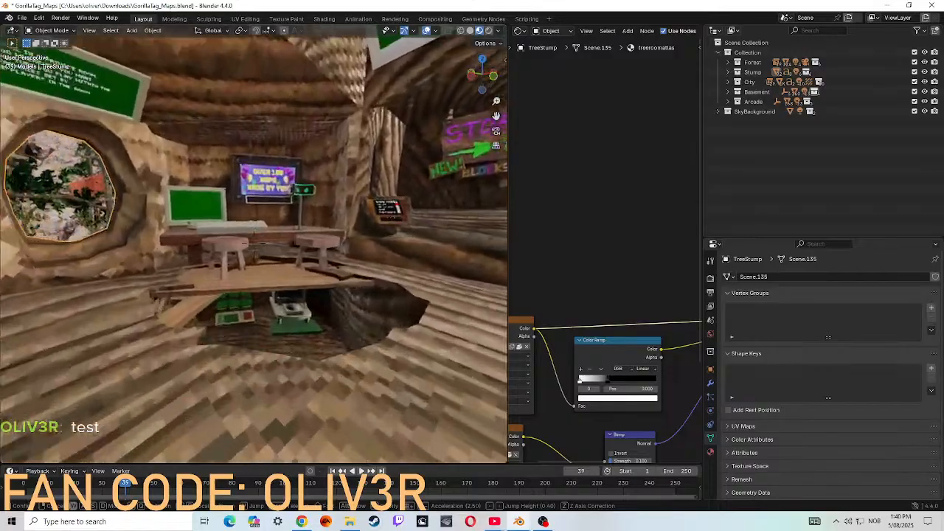
key("w")
key("w")
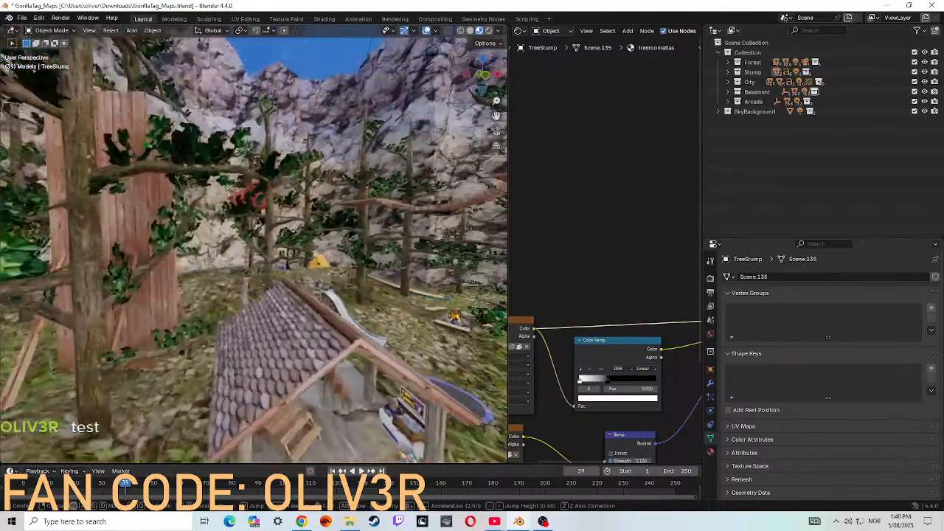
key("w")
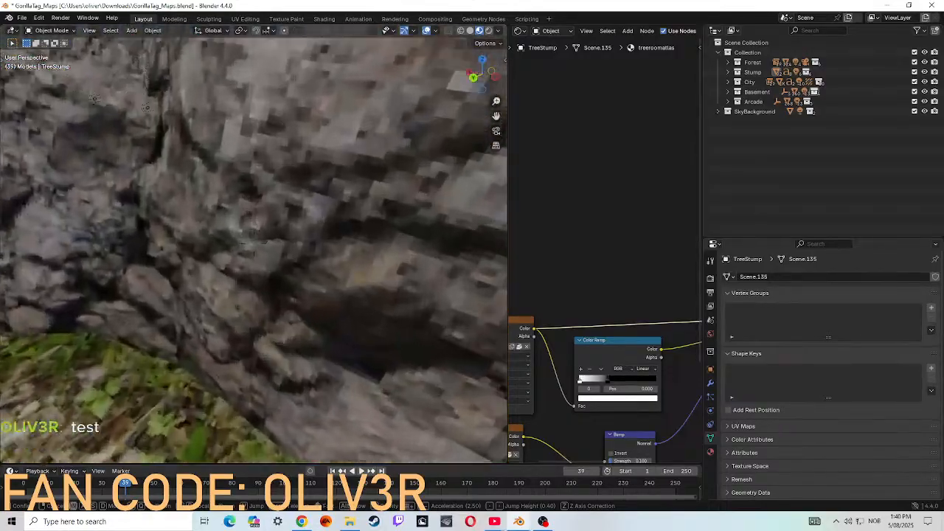
key("w")
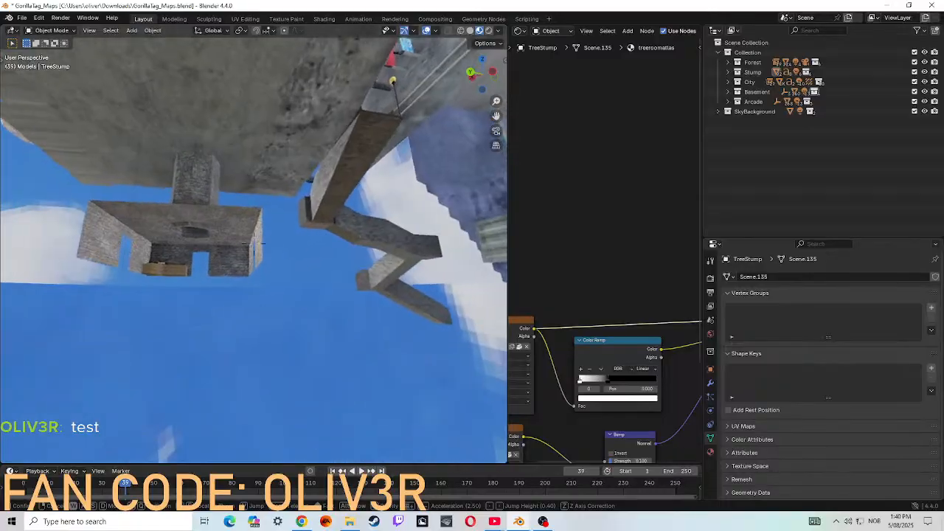
key("w")
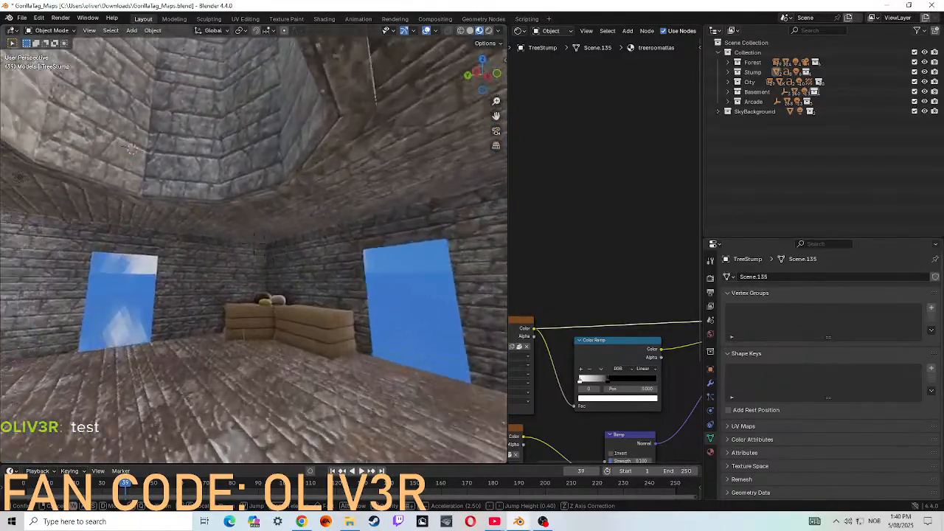
key("w")
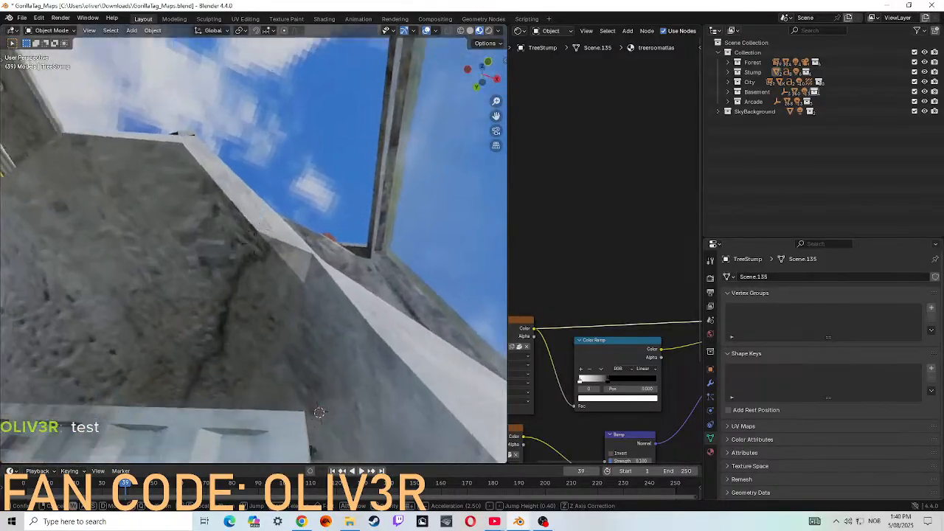
- Fly through the city's indoor shopping hall to examine the Downtown Flashback and Take My Hand sections and their cosmetic displays
key("w")
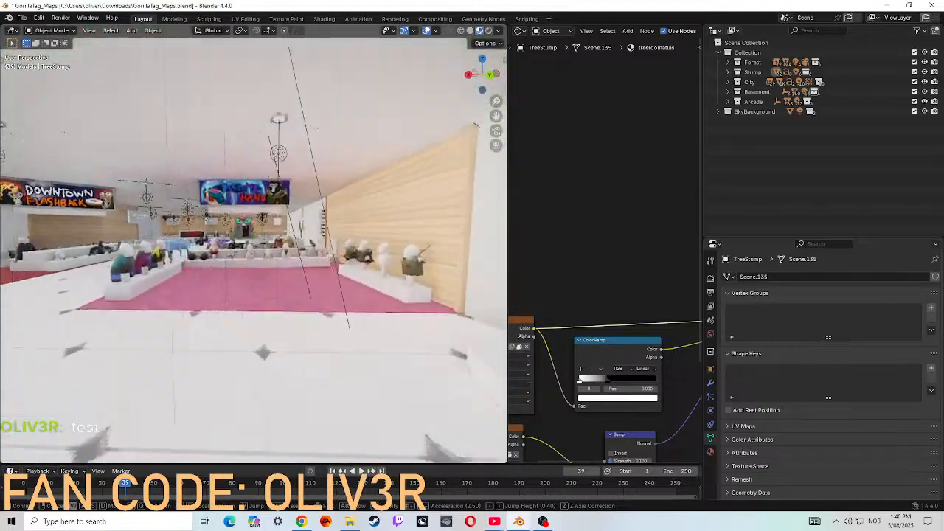
key("w")
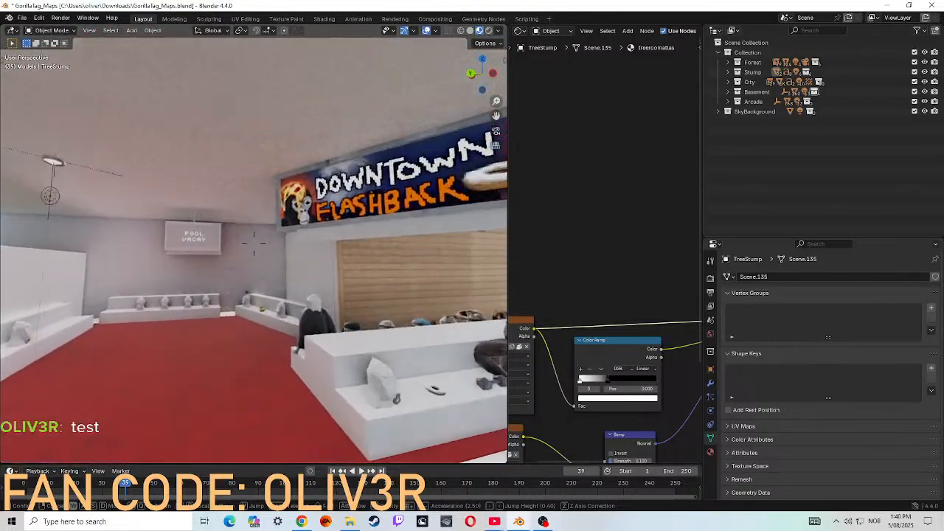
key("w")
key("d")
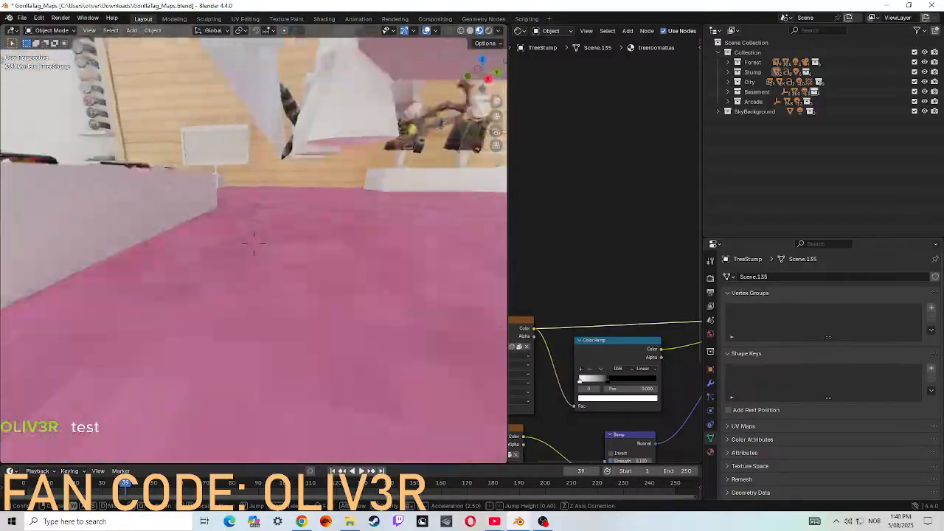
key("w")
key("w")
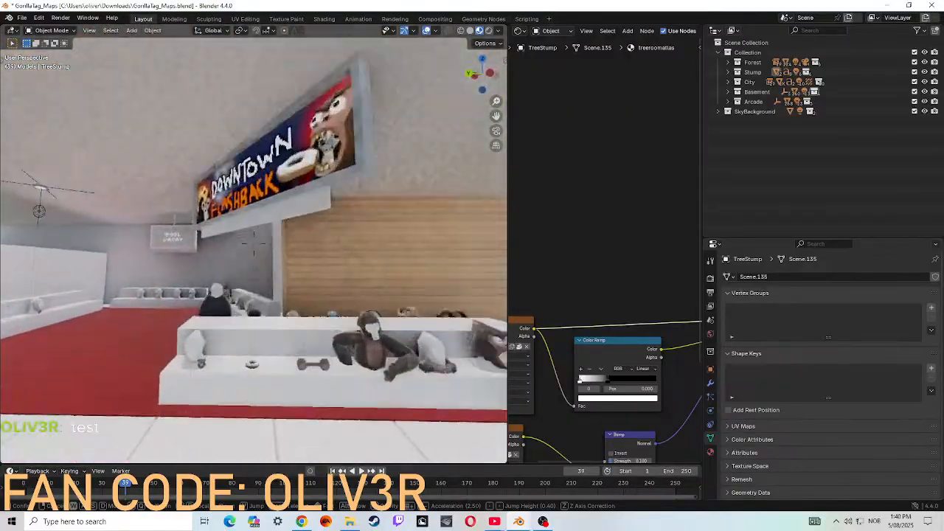
key("w")
key("w")
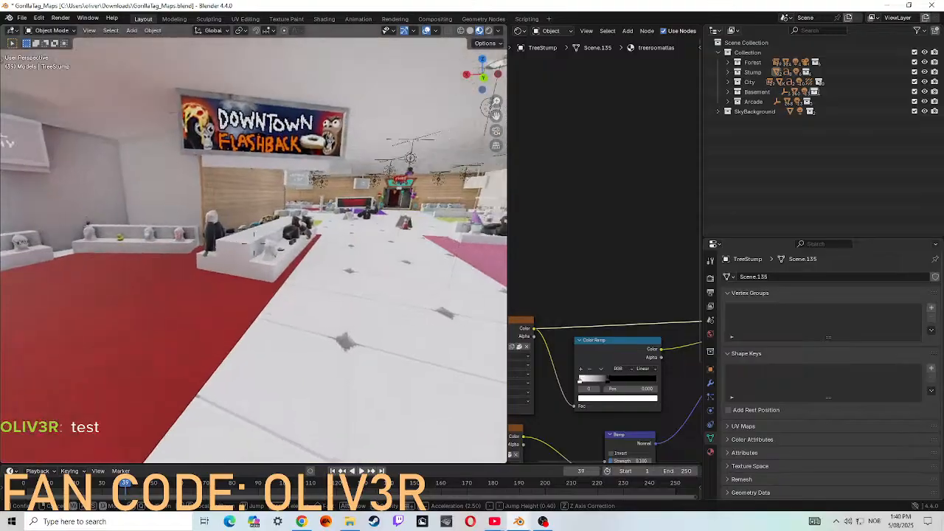
key("w")
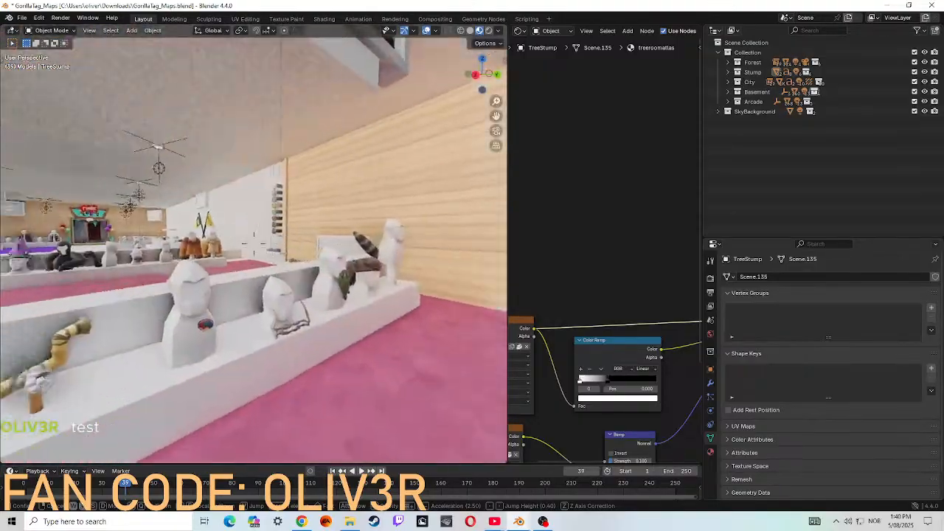
key("w")
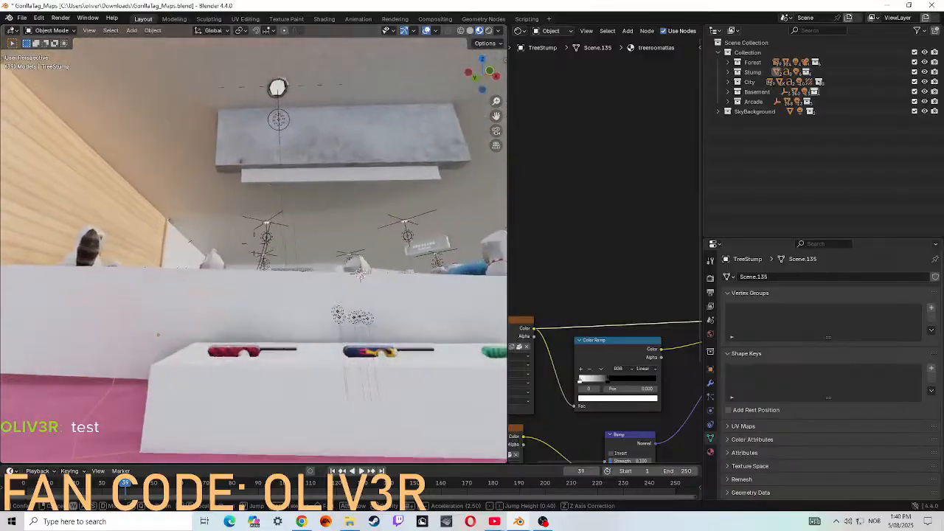
key("w")
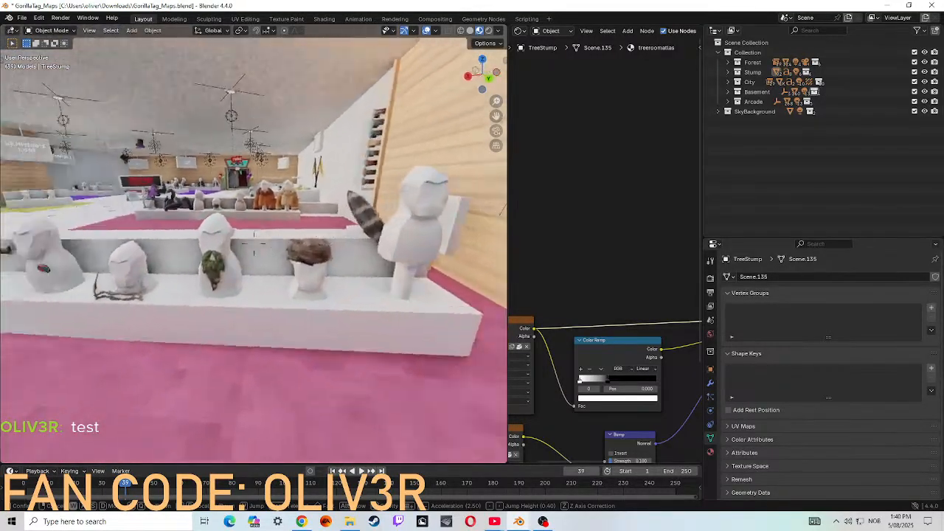
key("w")
key("w")
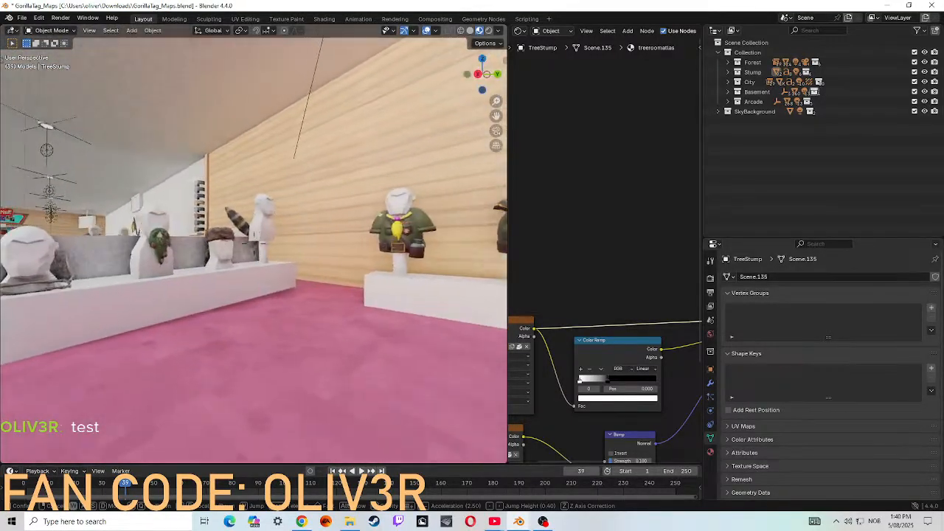
key("w")
key("a")
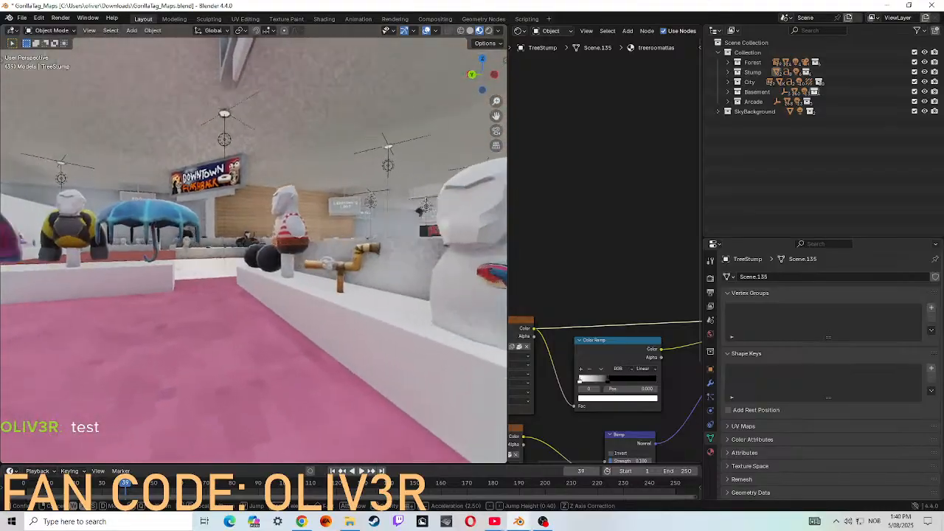
key("w")
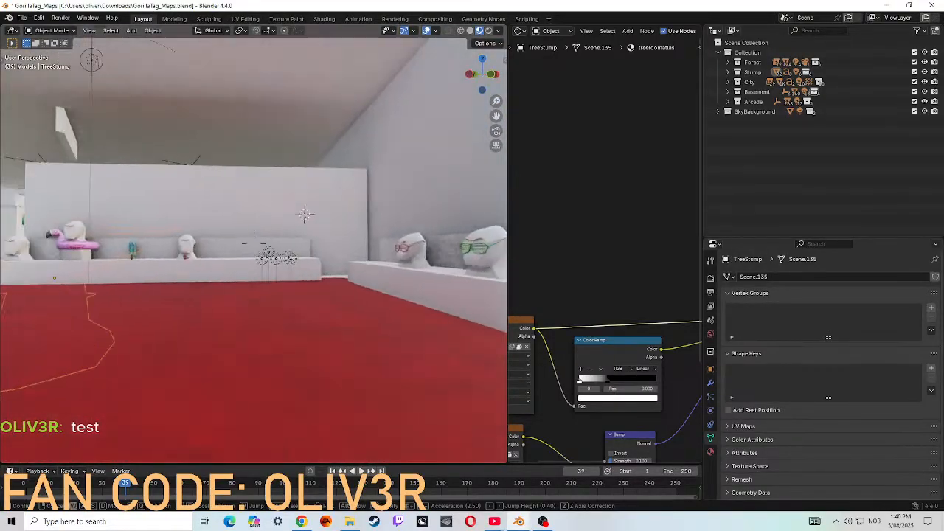
key("w")
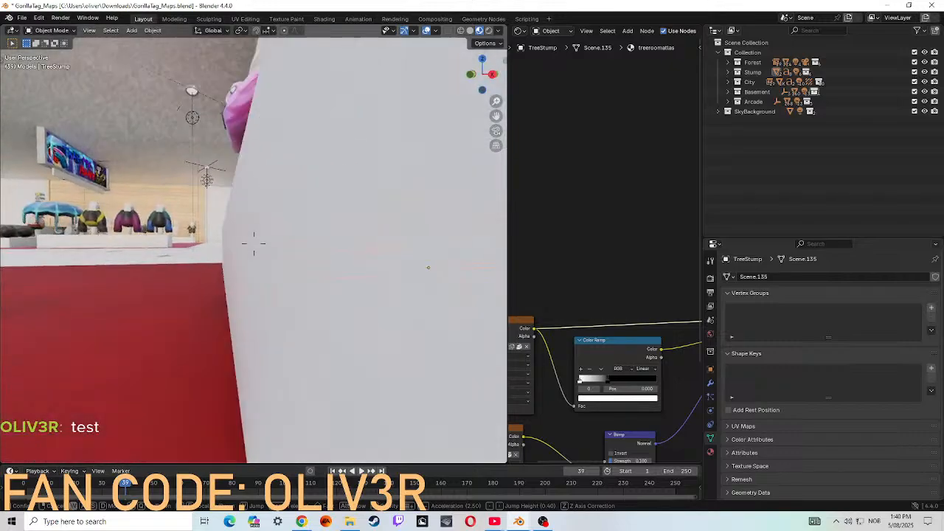
key("w")
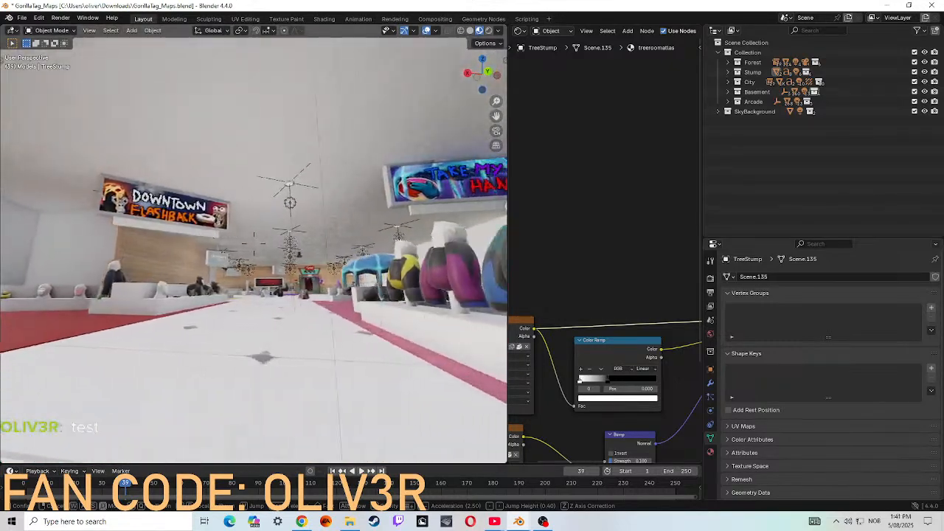
key("w")
key("w")
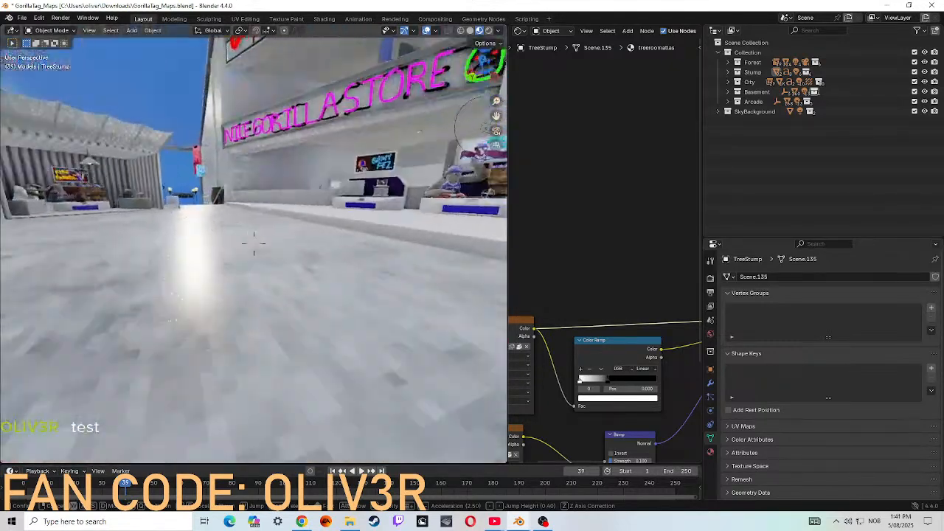
- Fly around the outdoor city area to examine the gorilla store, the scaffolding and the inside of the wardrobe hut
key("w")
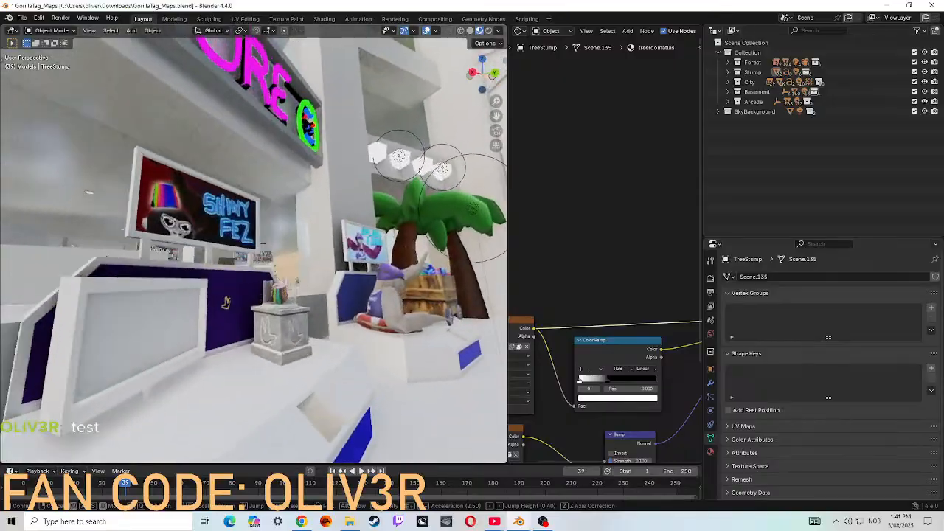
key("w")
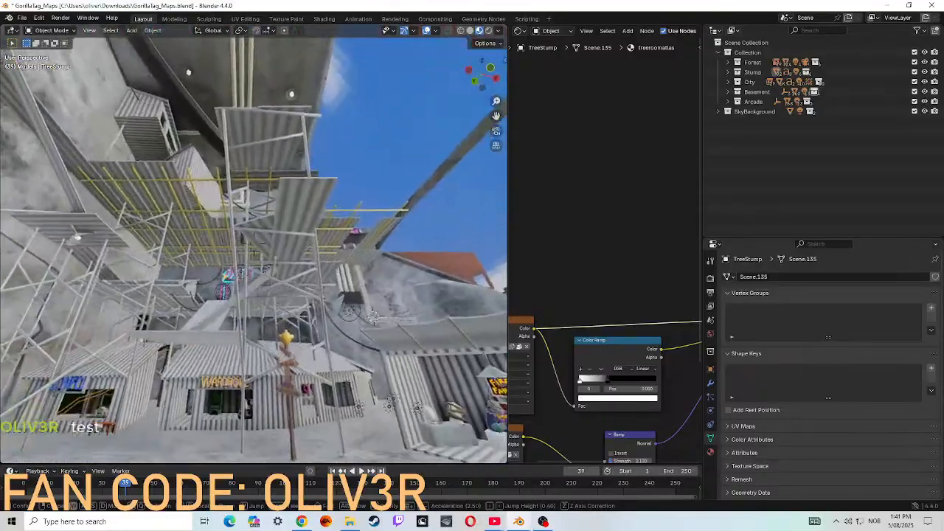
key("w")
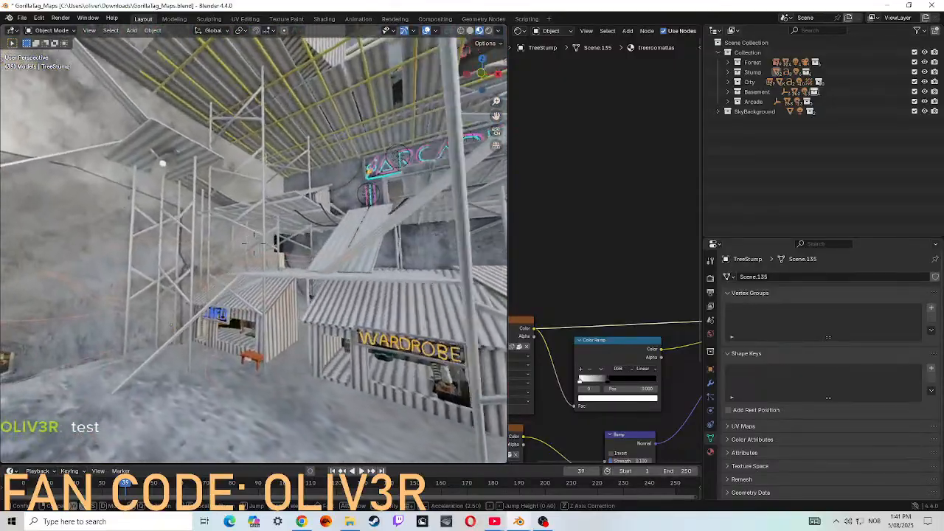
key("w")
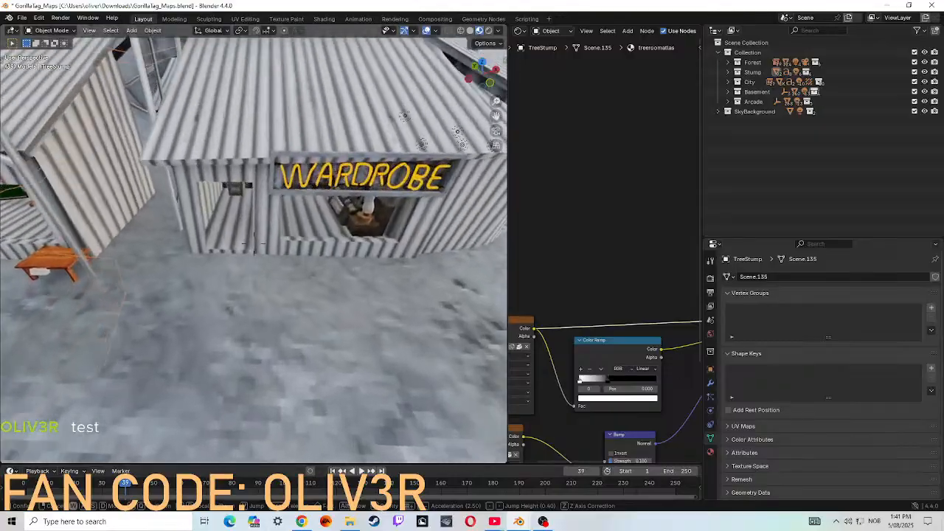
key("w")
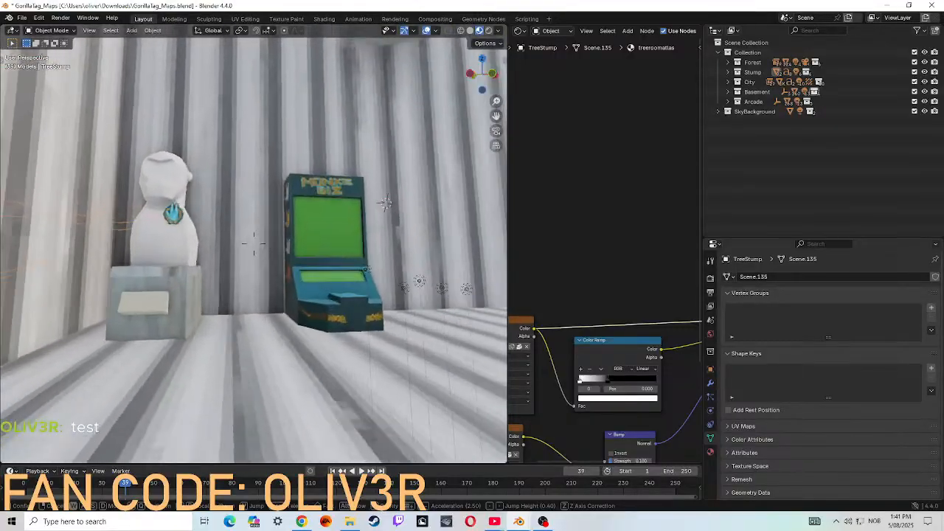
key("w")
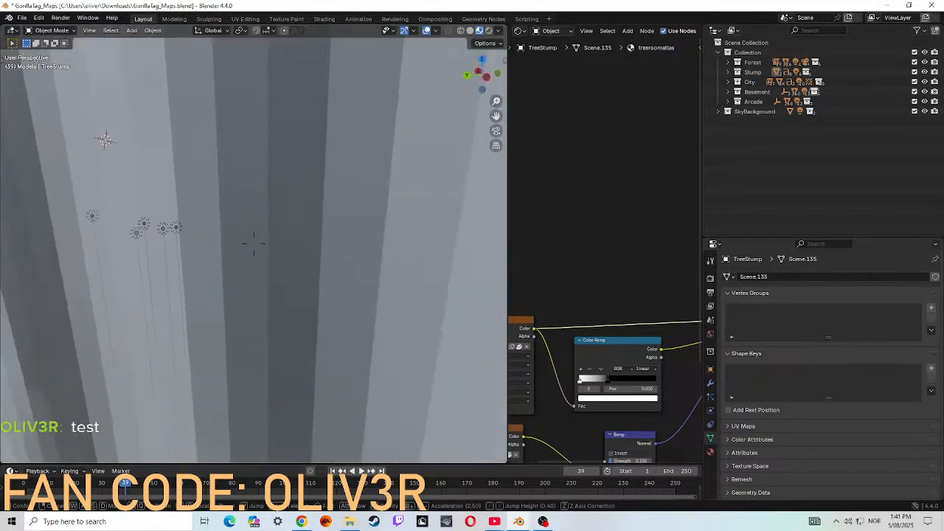
- Fly out of the city into the basement to examine the maze table and the sofa area
key("w")
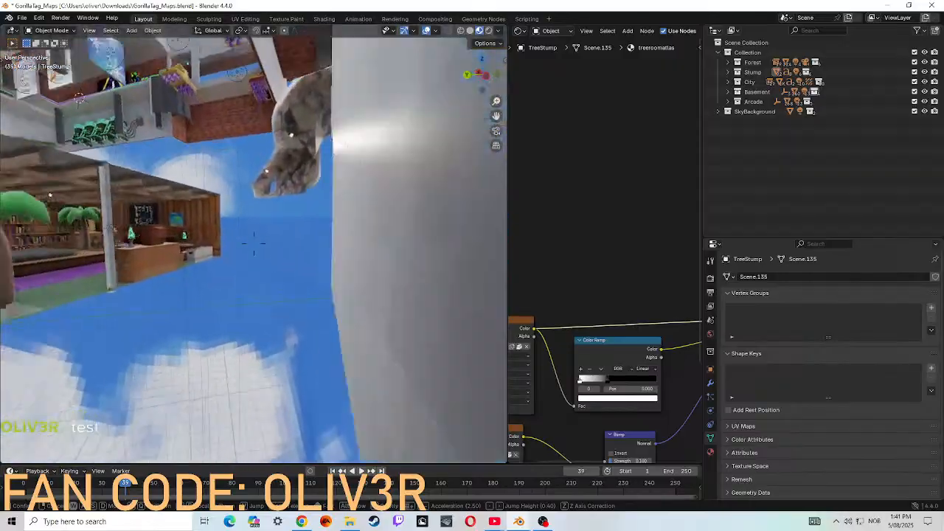
key("w")
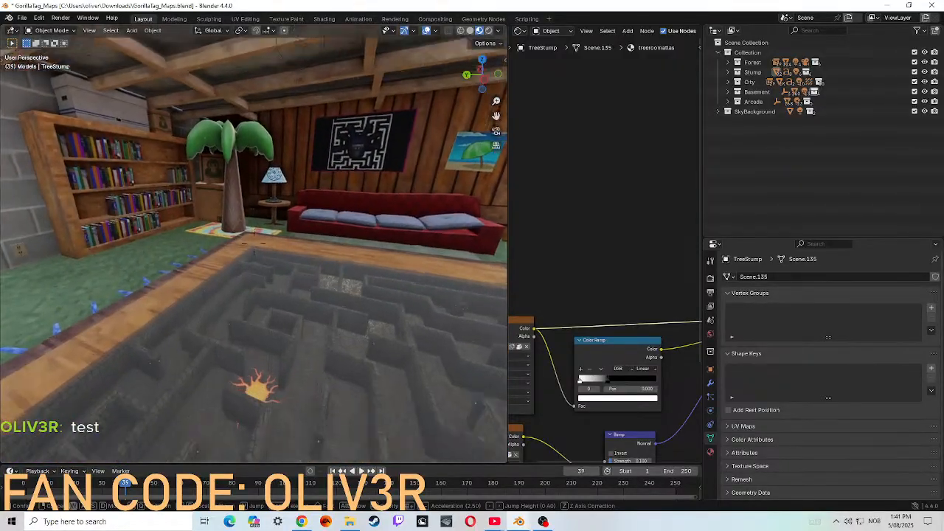
key("w")
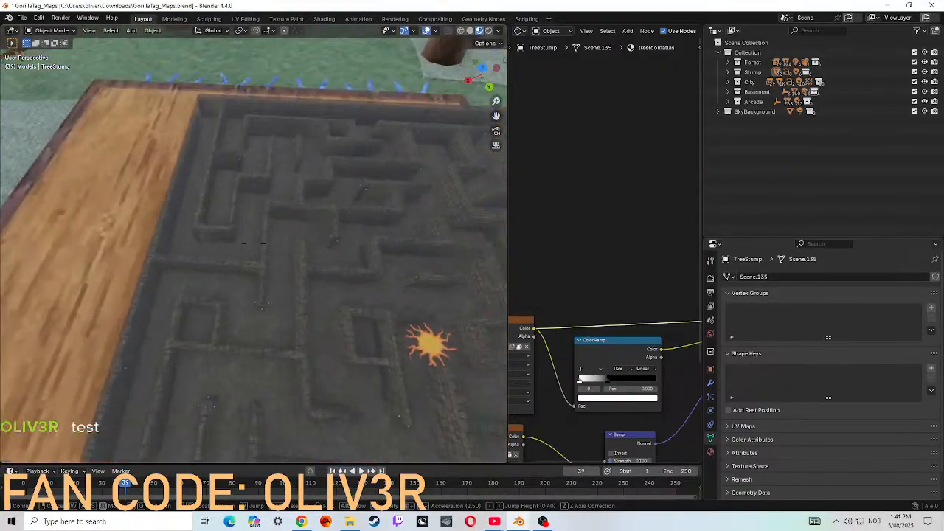
key("w")
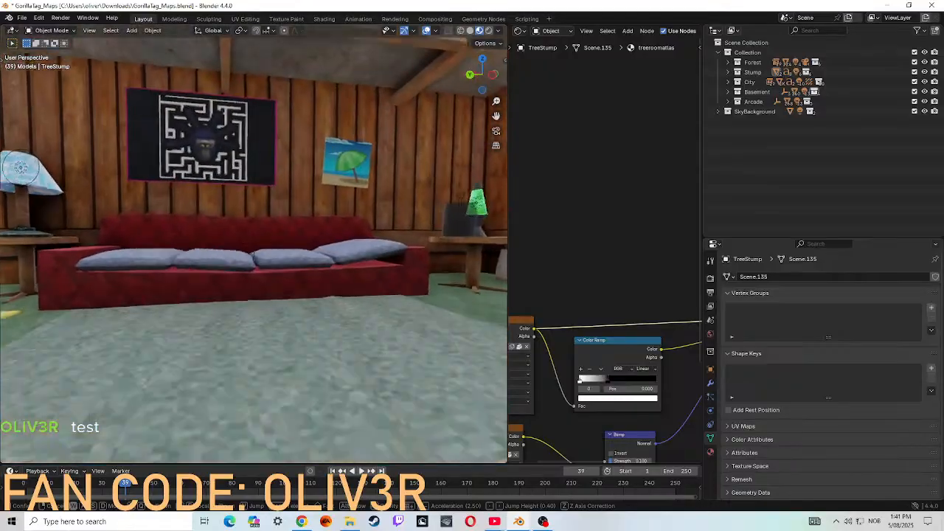
- Fly through the forest to examine the tree stump, wooden walls, ladder and rock cliffs, then leave walk navigation
key("w")
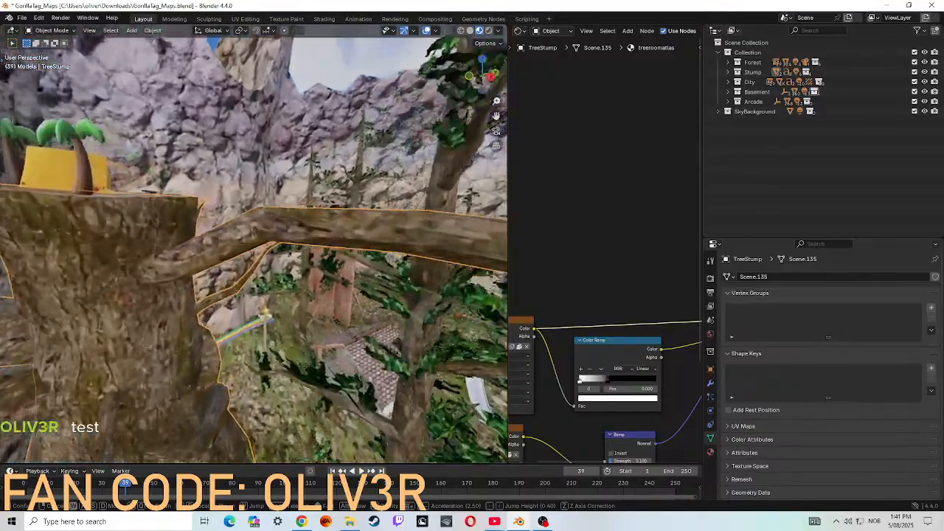
key("w")
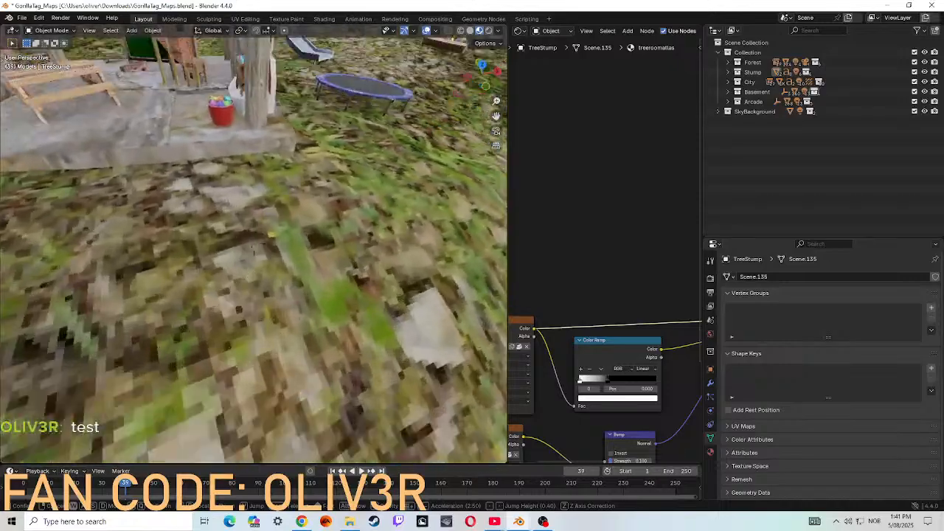
key("w")
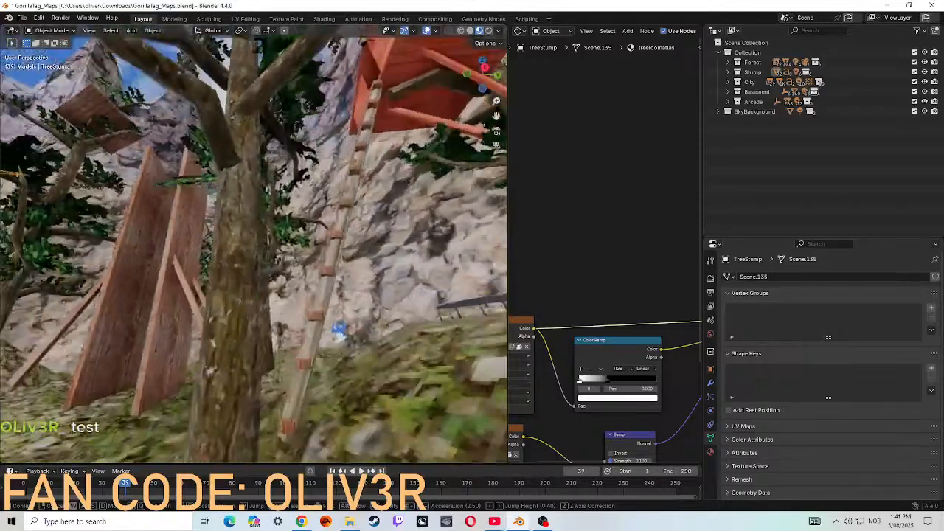
key("w")
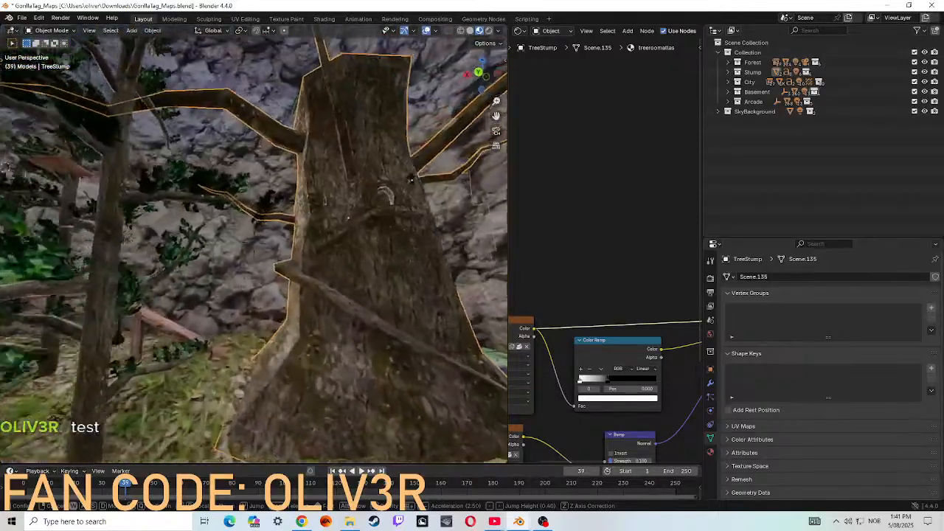
key("w")
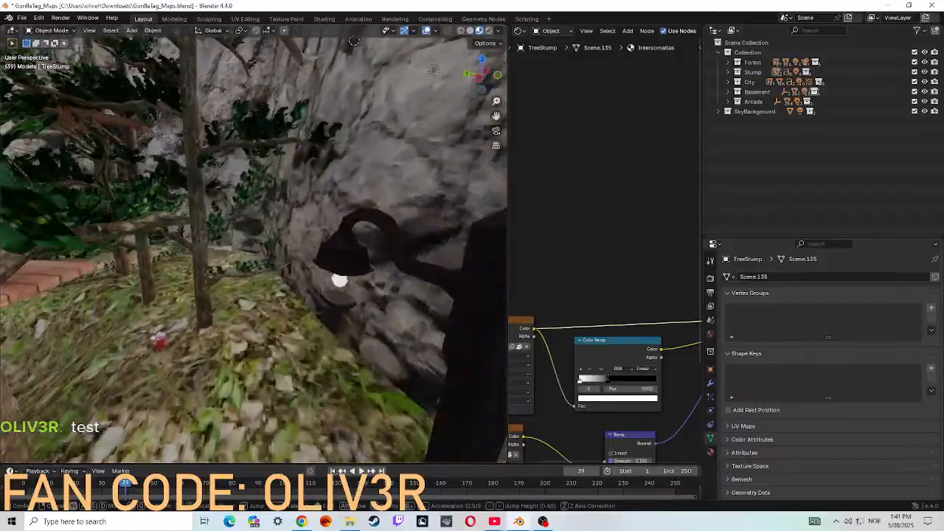
key("w")
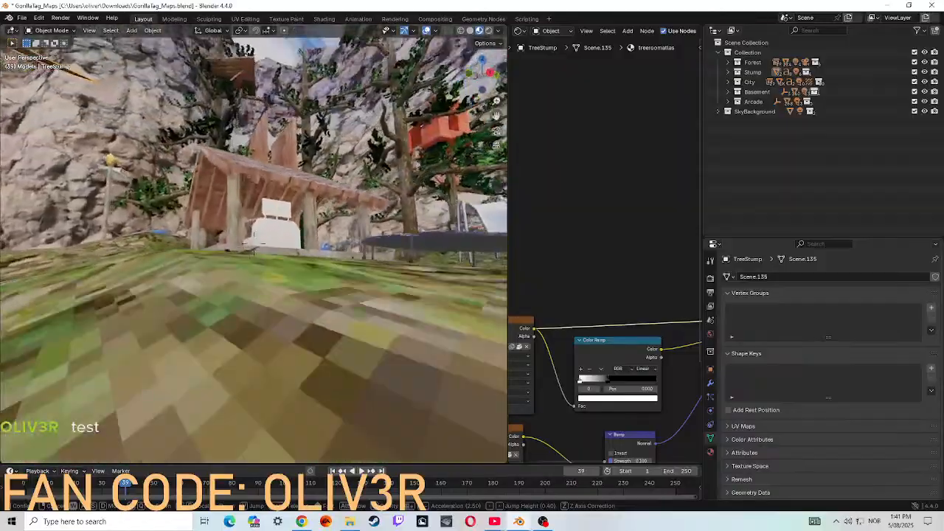
key("w")
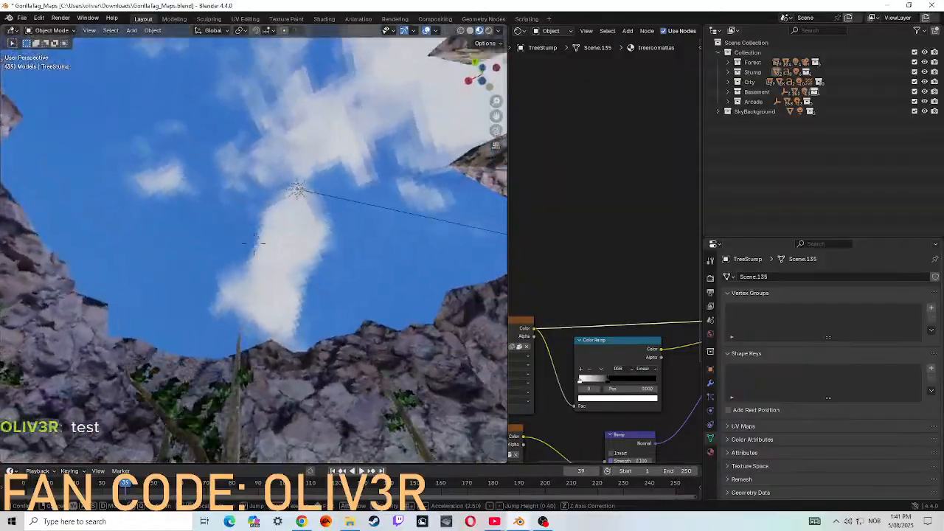
key("w")
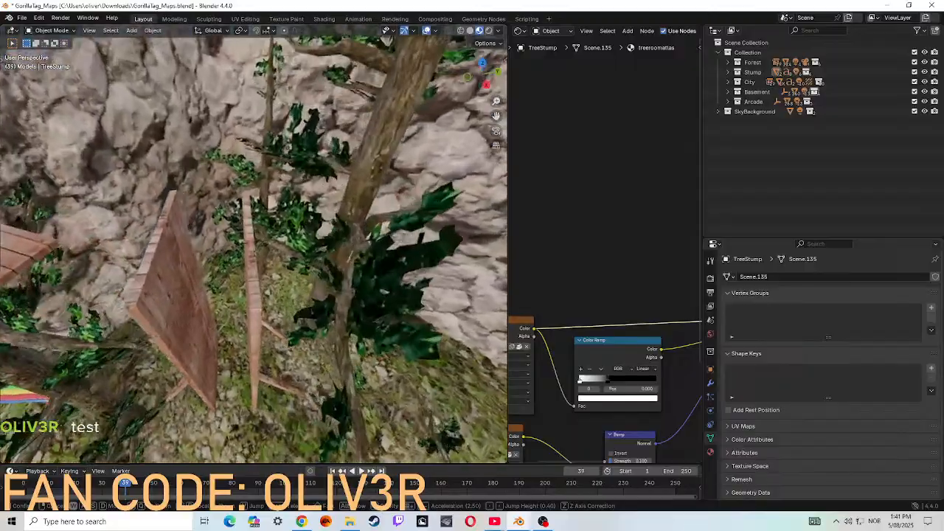
key("w")
left_click(399, 305)
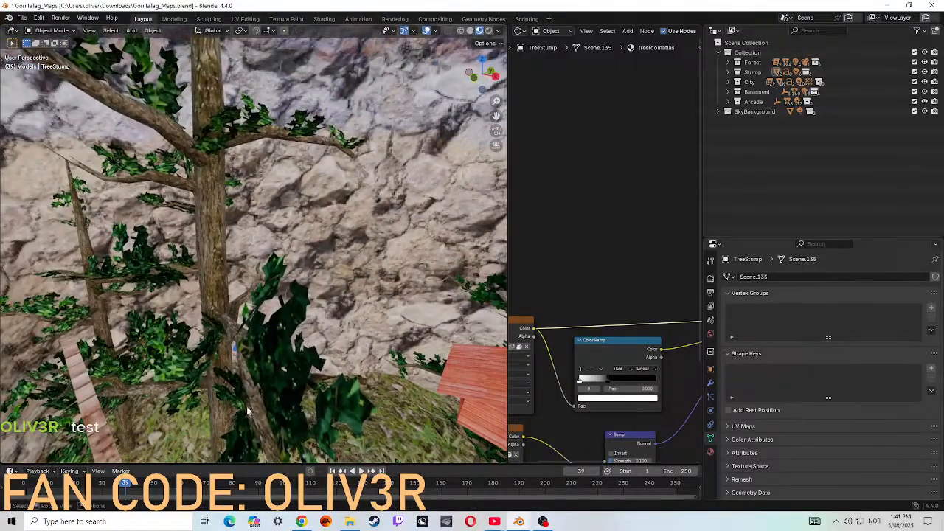
- Switch to the open GorillaTag_IK_Rig Blender window showing the gorilla character
mouse_move(518, 521)
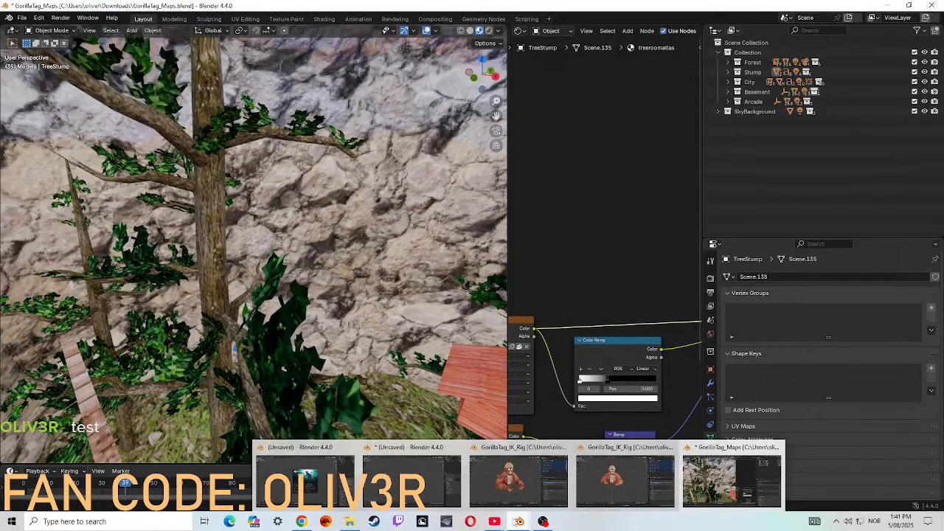
left_click(600, 472)
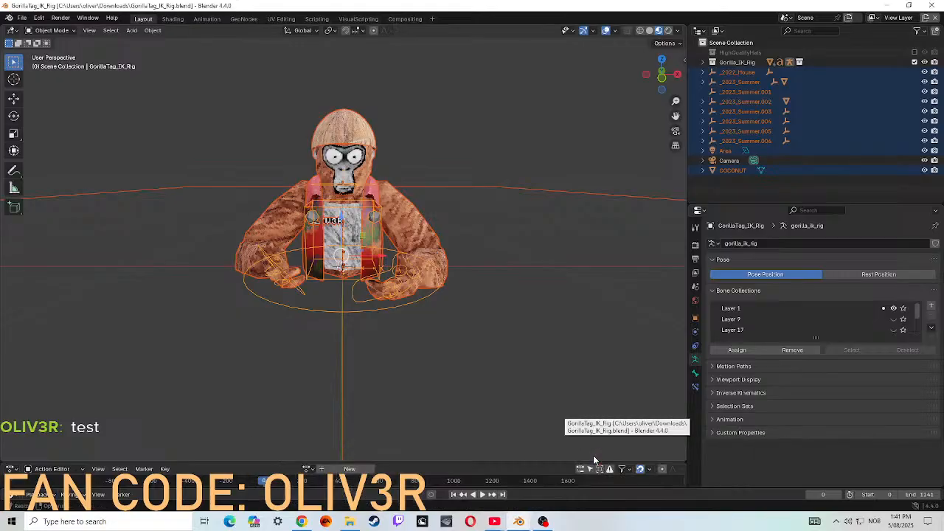
left_click(22, 18)
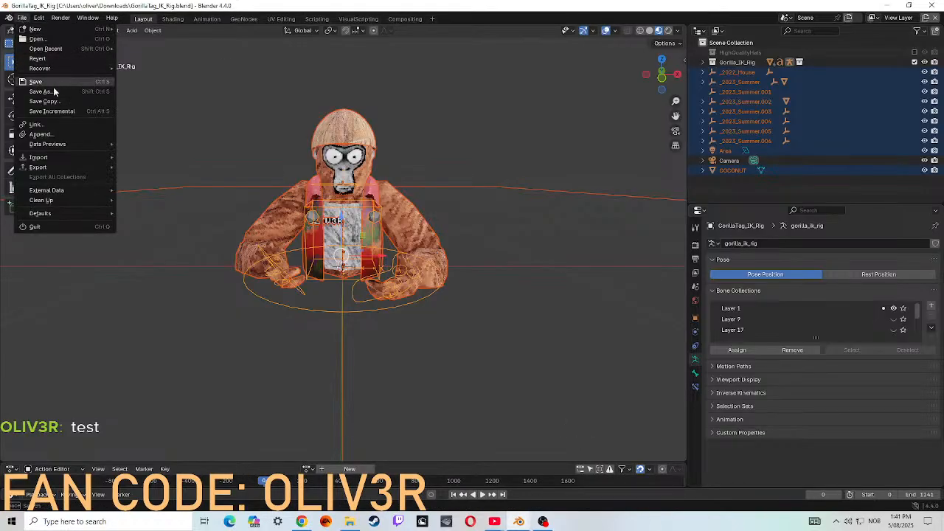
left_click(41, 135)
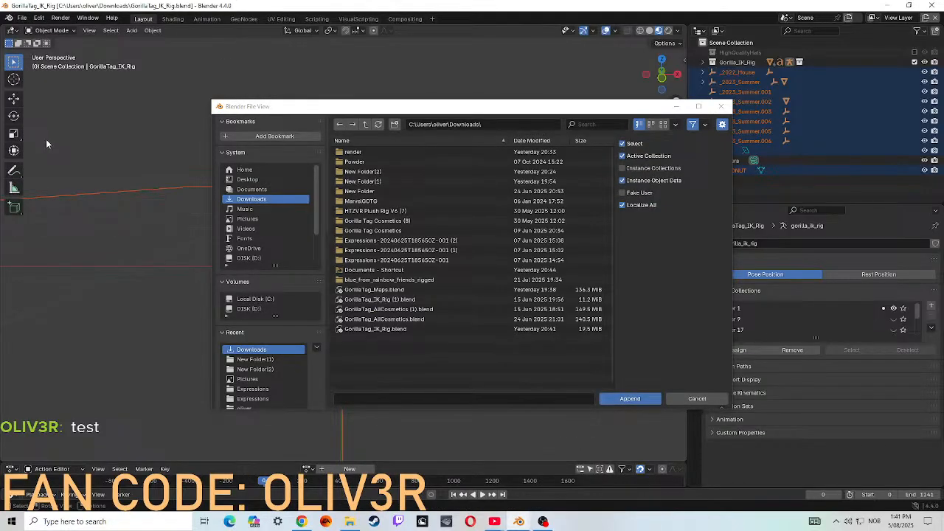
left_click(720, 106)
right_click(227, 109)
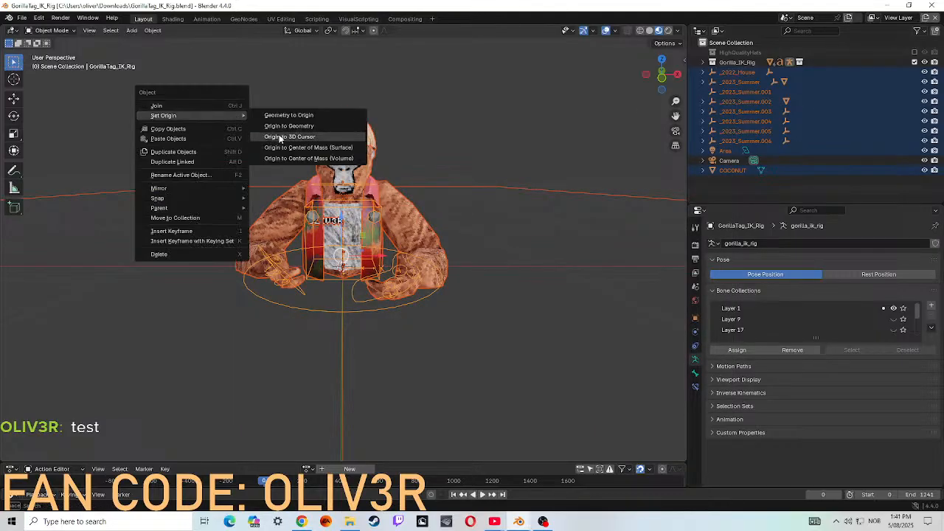
left_click(263, 90)
- Copy the gorilla rig together with its accompanying cosmetic and light objects
left_click_drag(240, 79, 452, 360)
right_click(417, 275)
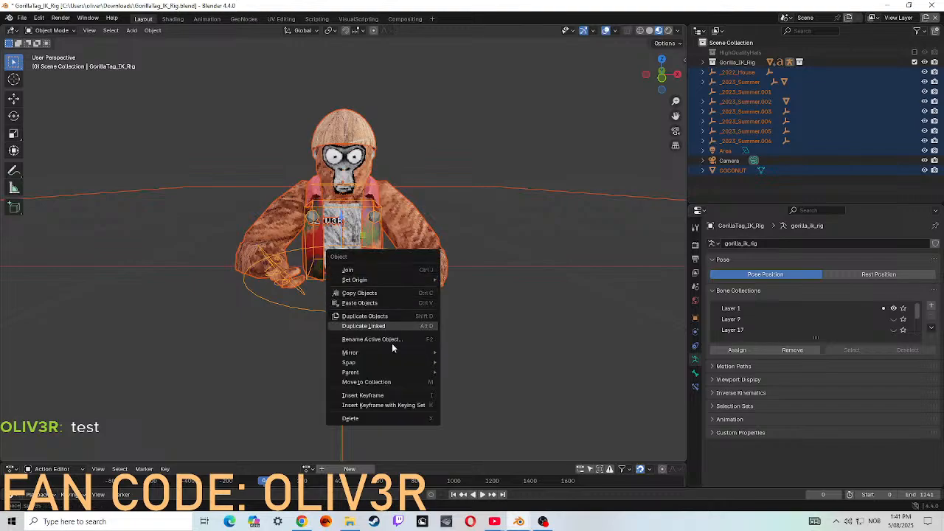
left_click(360, 293)
- Switch to the GorillaTag_Maps Blender window and paste the copied gorilla objects into the scene
left_click(520, 525)
left_click(704, 481)
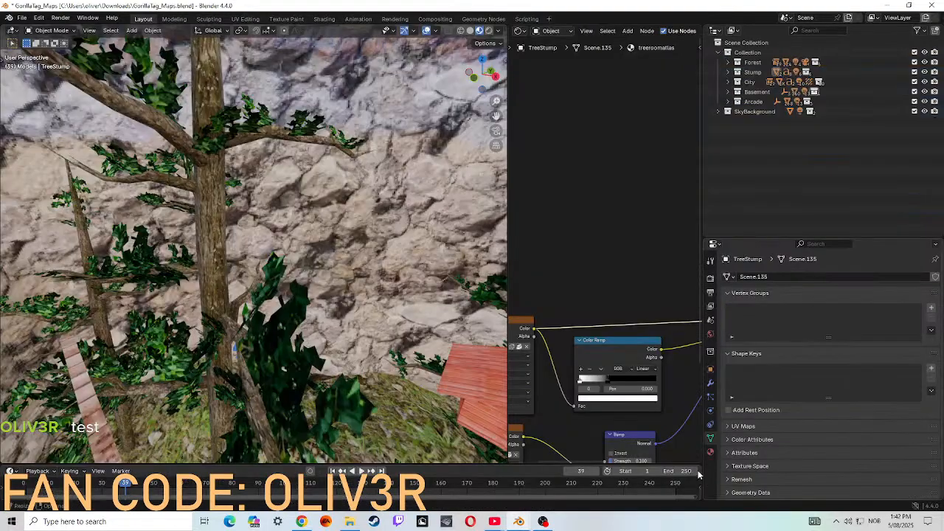
right_click(364, 219)
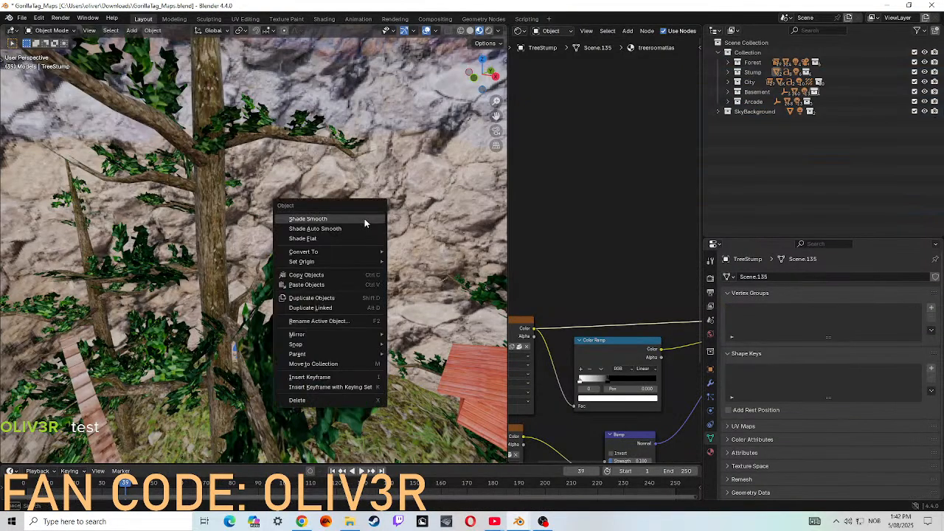
left_click(303, 285)
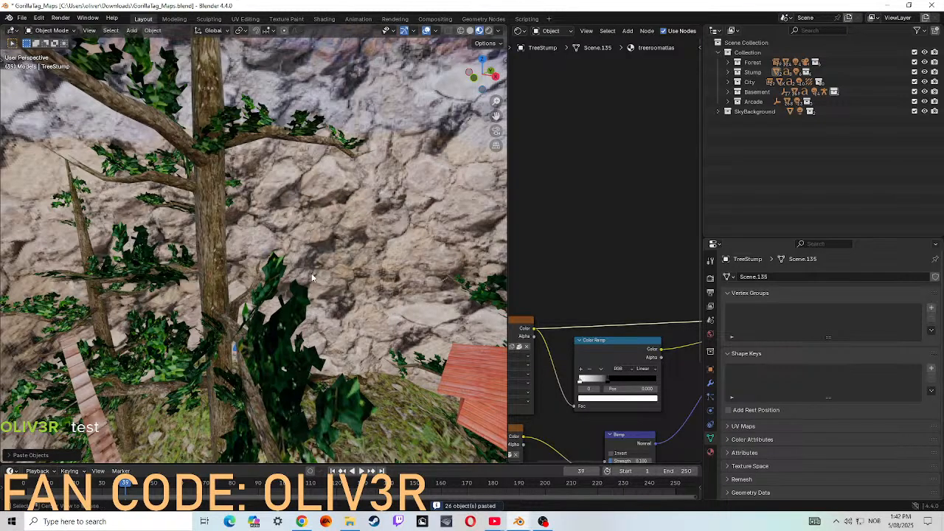
- Delete the two overlapping bare trees, ForestTree_Tree.001 and ForestTree_Tree, that cover the pasted gorilla at the world origin
key("shift+grave")
key("w")
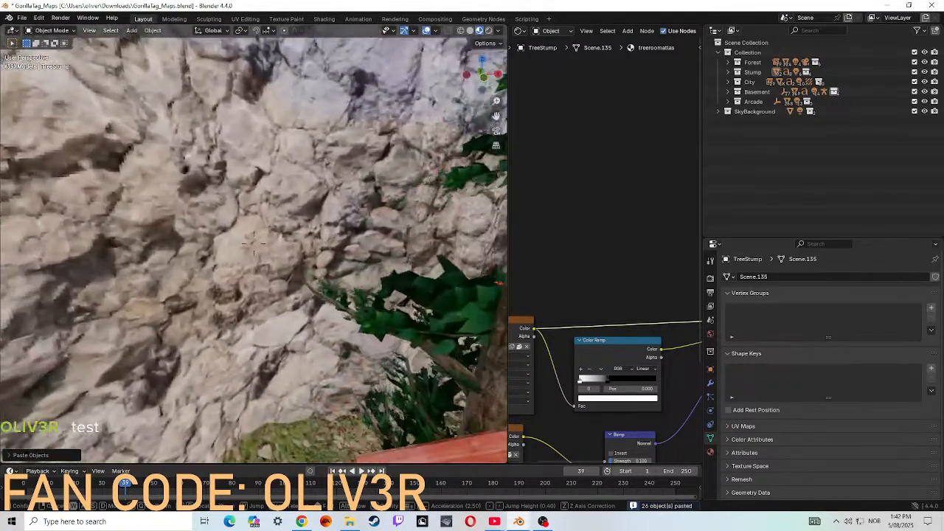
key("w")
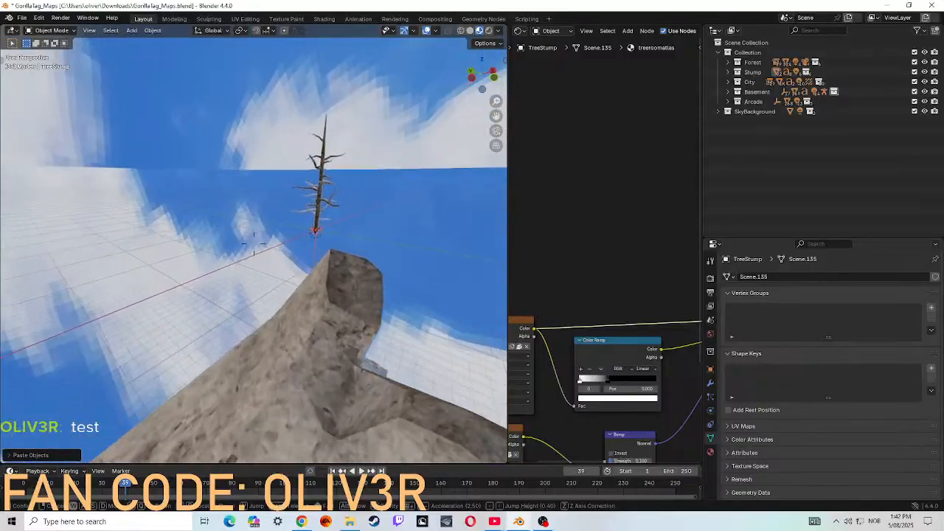
key("w")
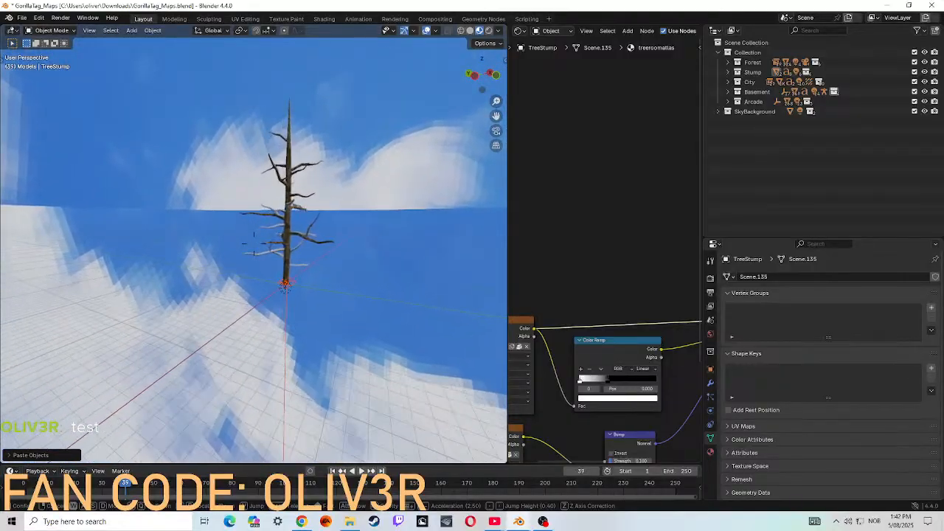
key("w")
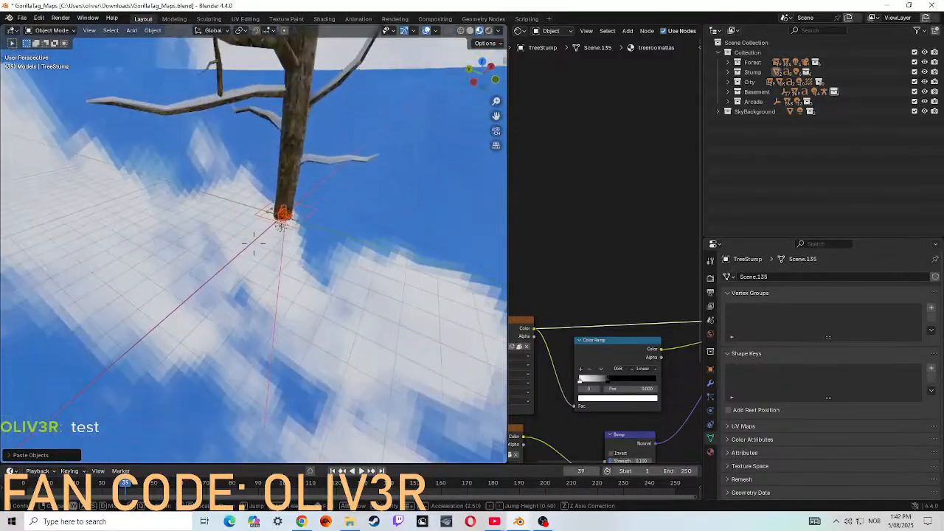
key("w")
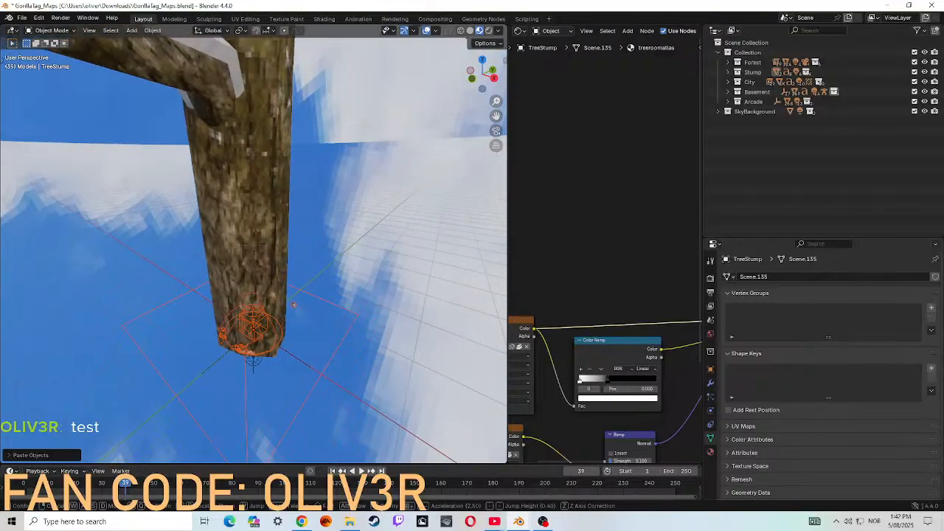
left_click(254, 244)
left_click(255, 224)
right_click(255, 224)
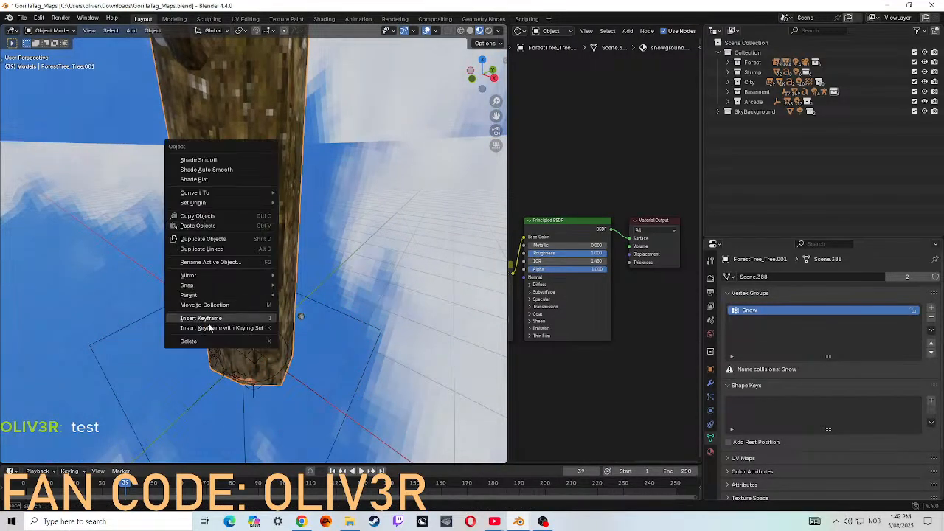
left_click(214, 342)
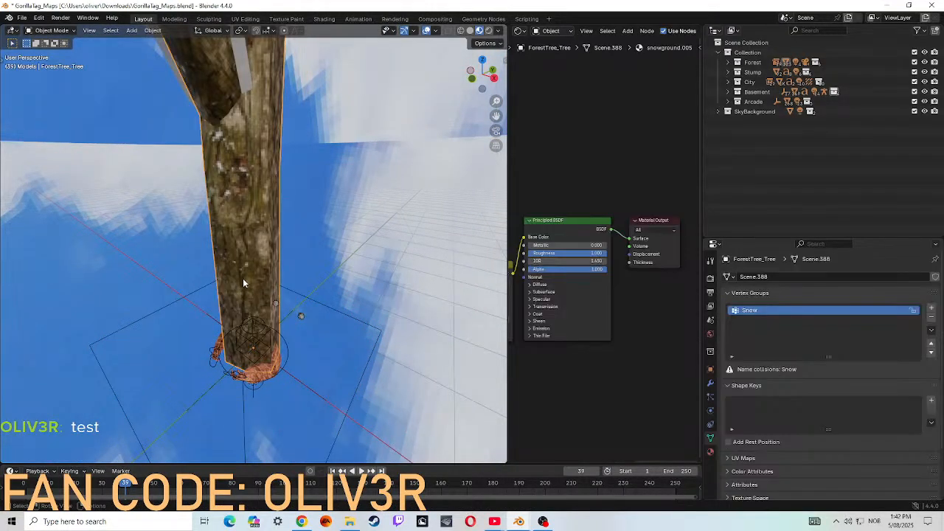
right_click(242, 278)
left_click(243, 275)
- Select the pasted gorilla rig, fly in close to it and select the COCONUT hat on its head
left_click(272, 355)
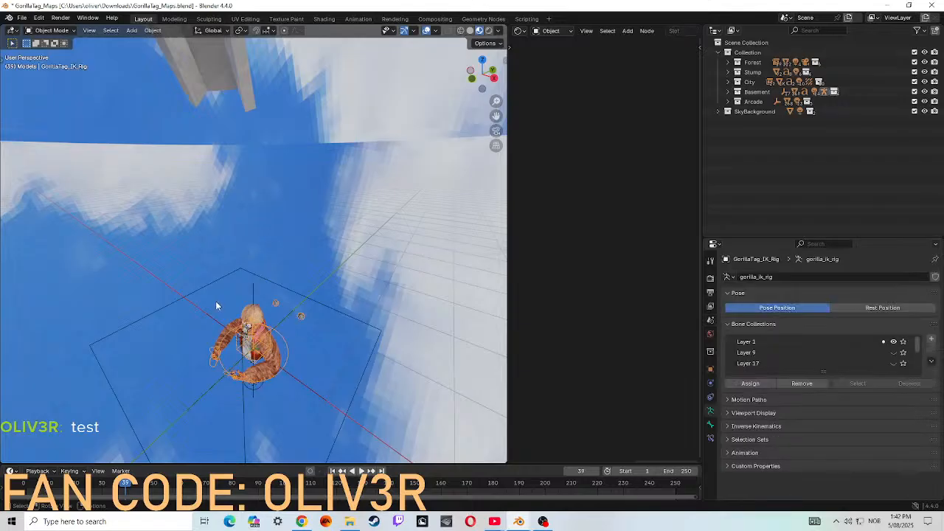
right_click(219, 305)
key("shift+grave")
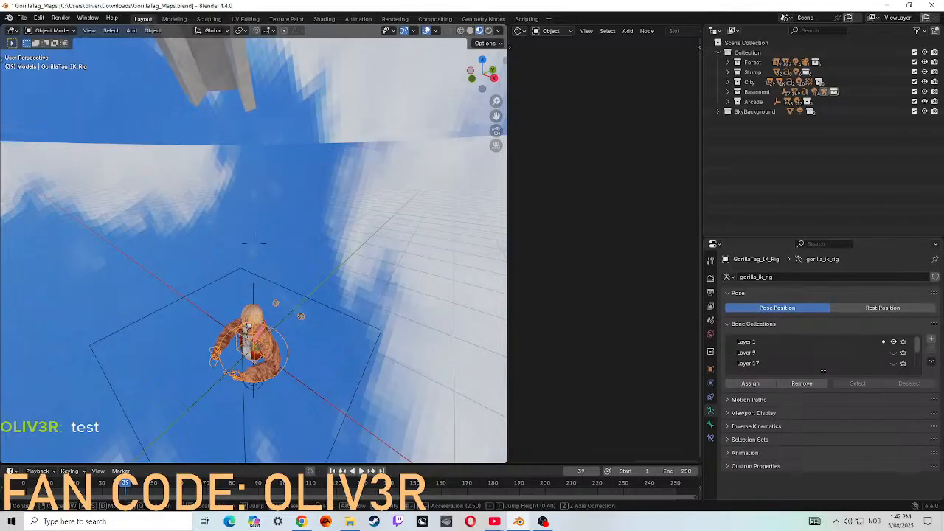
key("w")
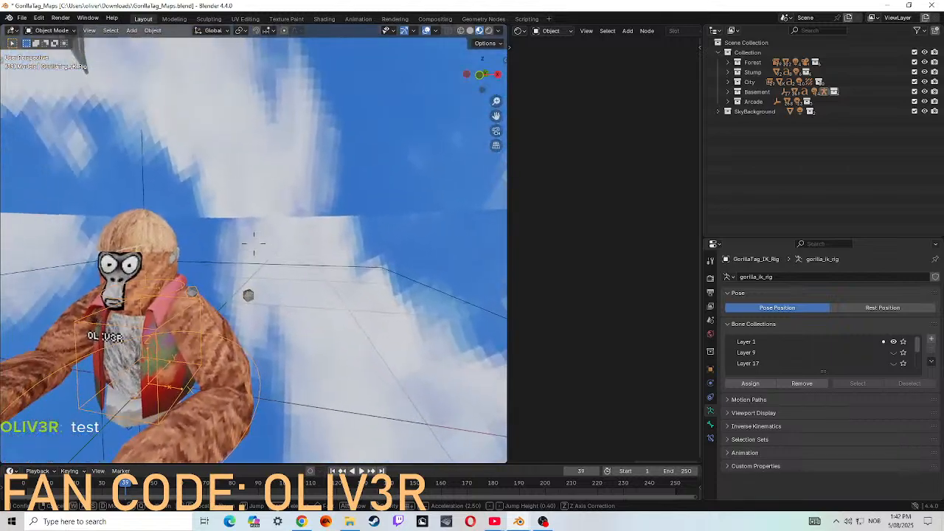
left_click(214, 238)
left_click(210, 238)
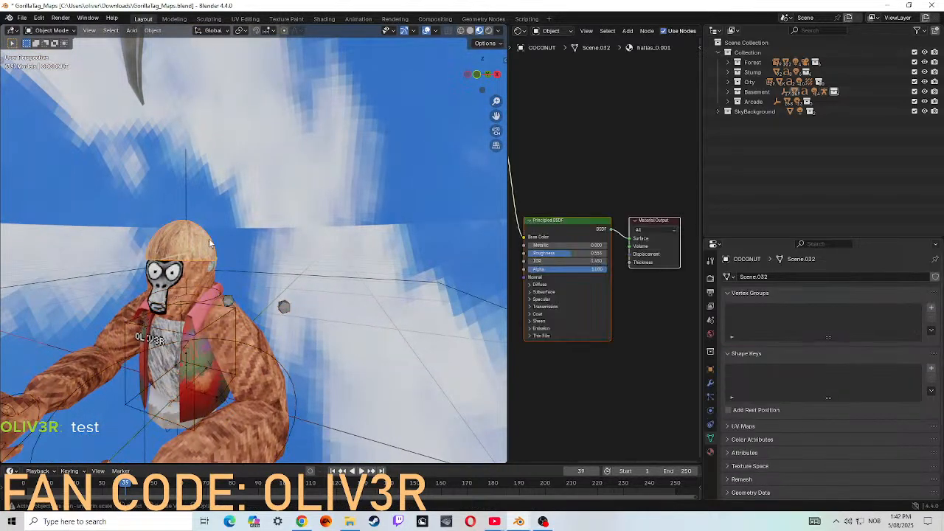
right_click(209, 239)
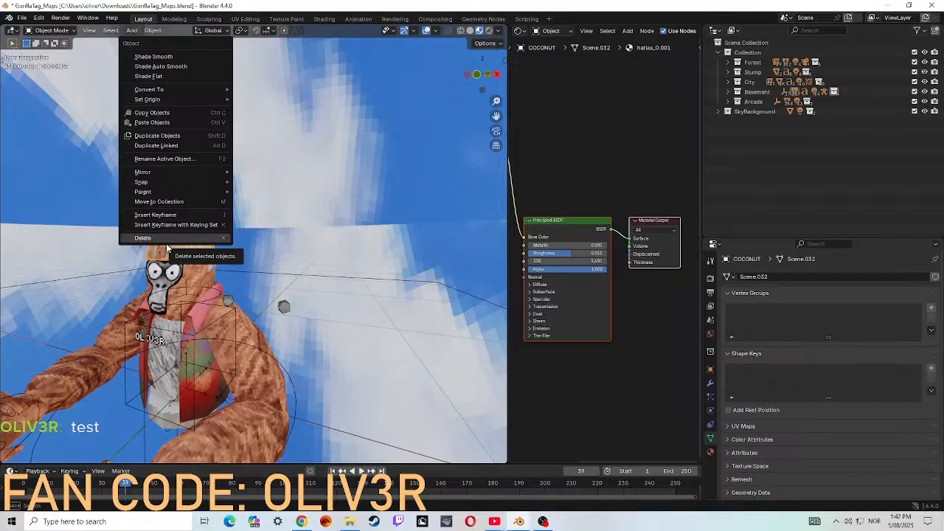
key("Escape")
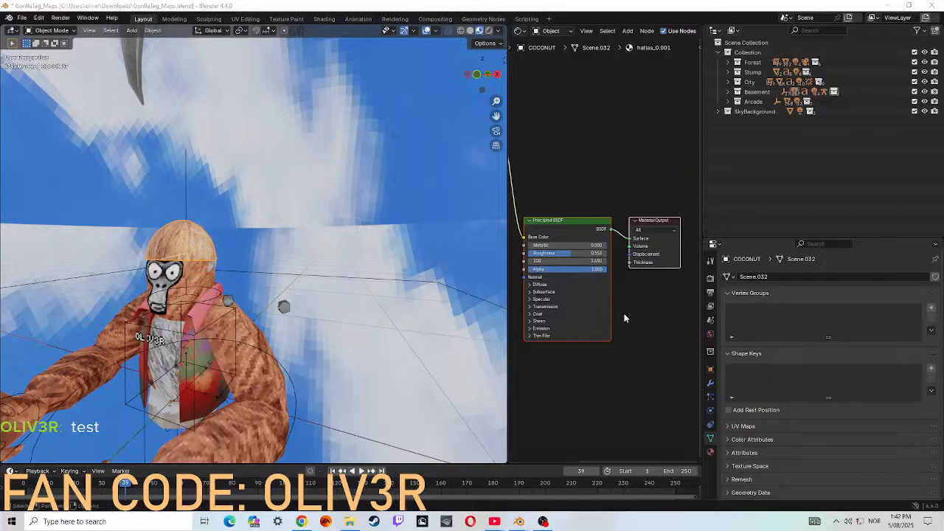
- Clear the open Blender windows from the screen to reach the desktop and open YouTube
left_click(892, 7)
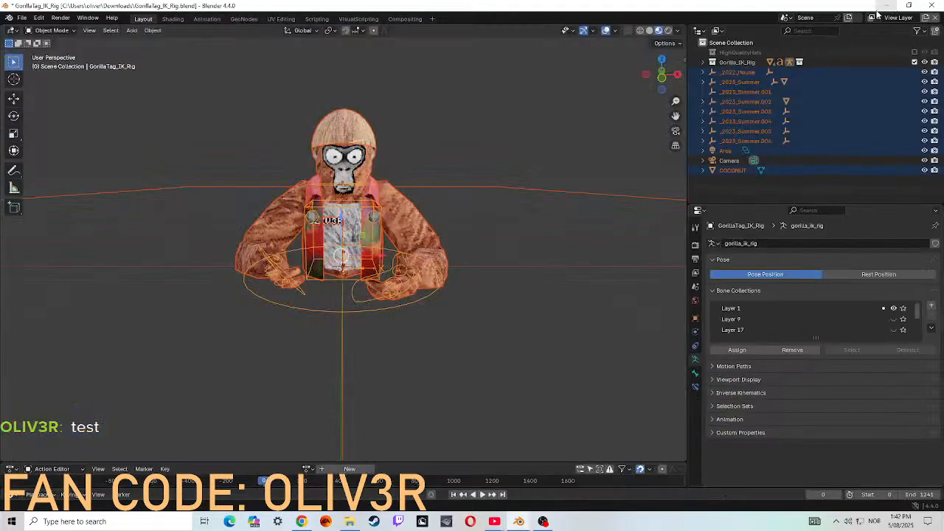
left_click(890, 7)
left_click(888, 9)
left_click(888, 8)
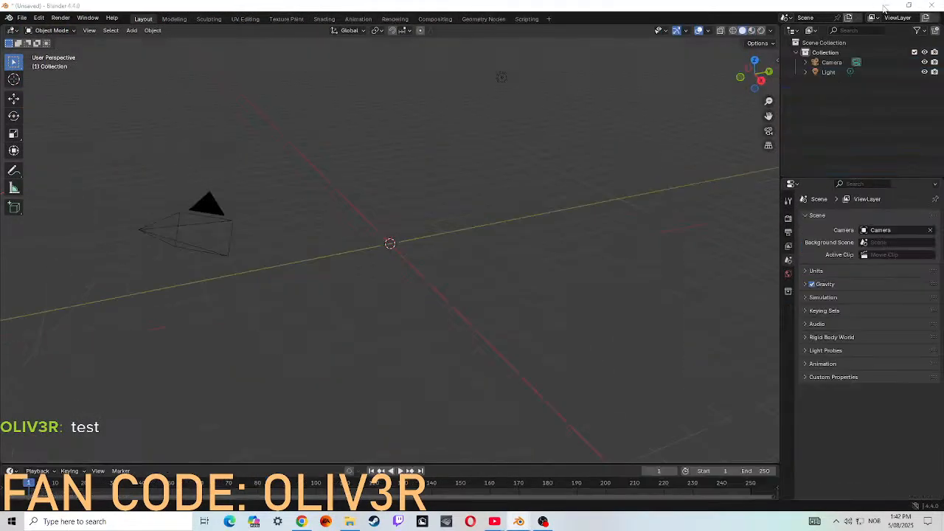
left_click(932, 6)
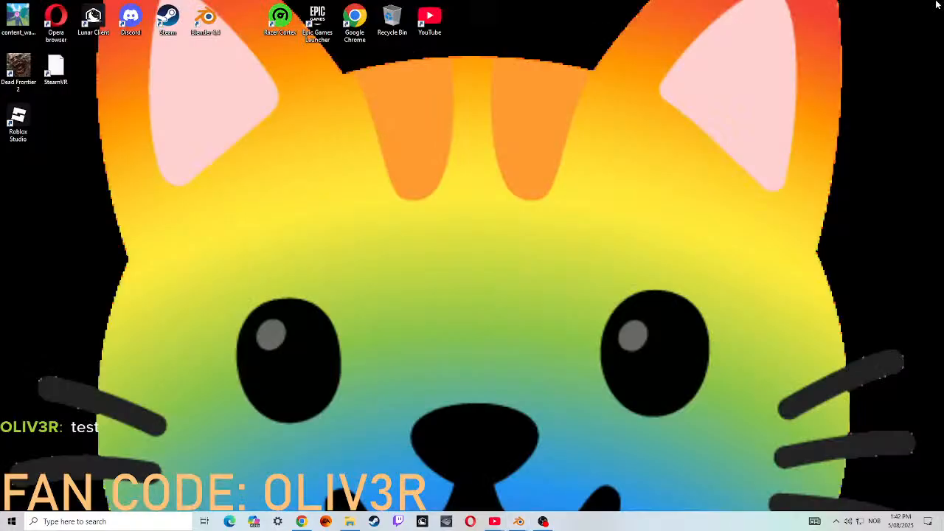
double_click(429, 18)
- Return to the GorillaTag_Maps window and delete the ceiling light's casing and purple emissive part overlapping the gorilla's waist
mouse_move(518, 522)
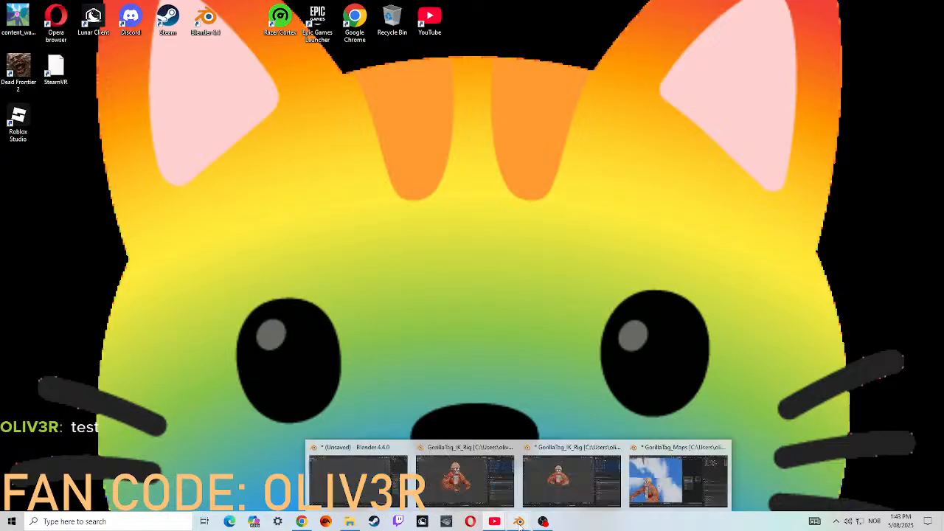
left_click(672, 467)
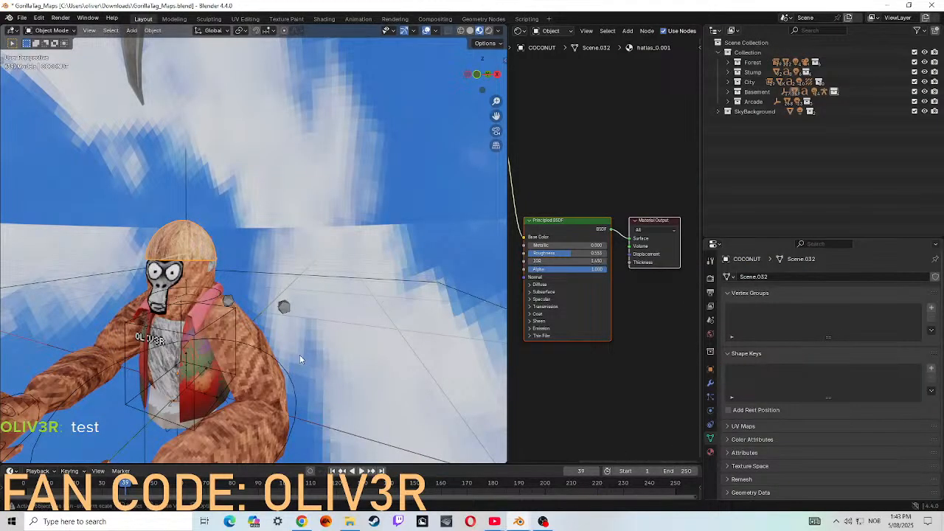
middle_click_drag(310, 306, 319, 284)
left_click(290, 206)
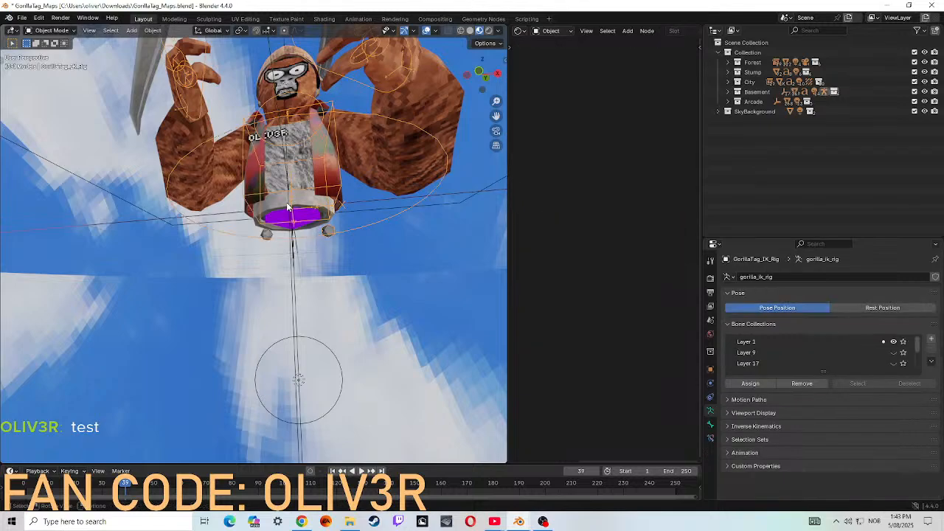
left_click(290, 206)
left_click(290, 207)
left_click(291, 207)
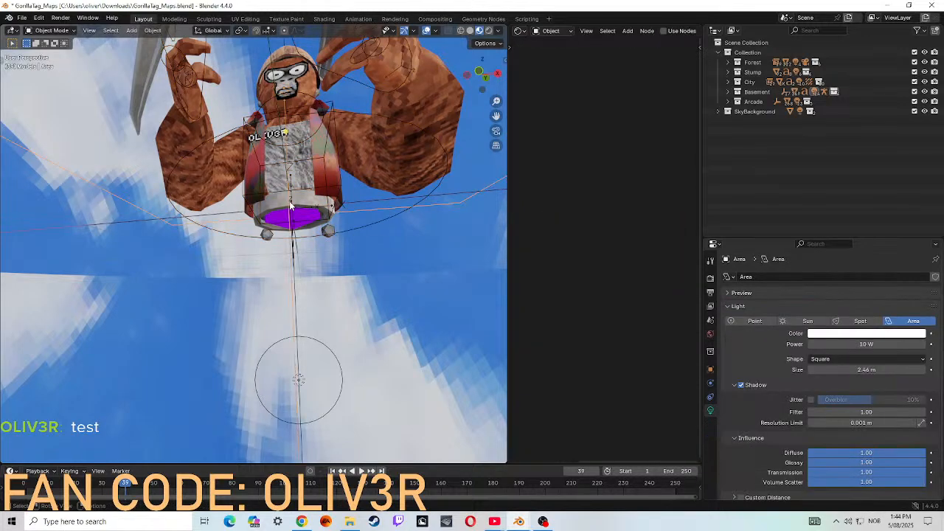
left_click(295, 209)
left_click(300, 210, "alt")
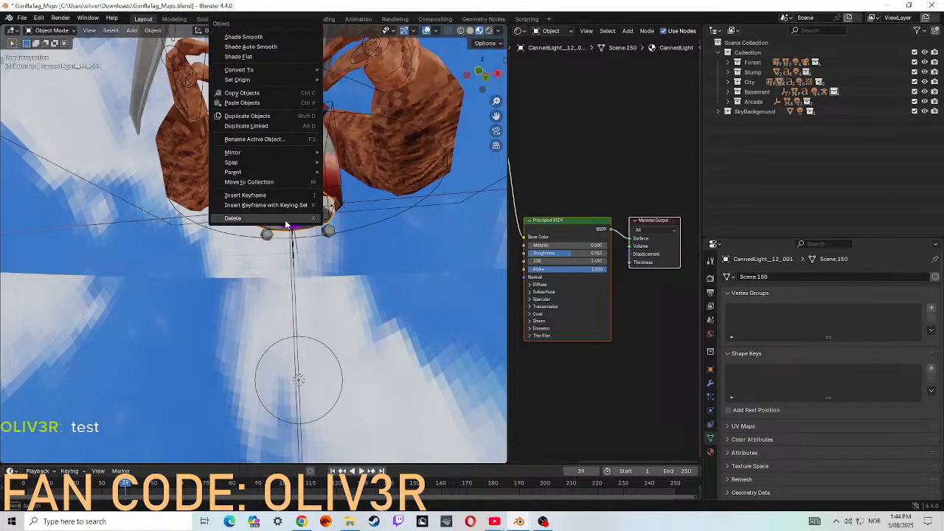
left_click(283, 216)
left_click(279, 212)
left_click(279, 213, "alt")
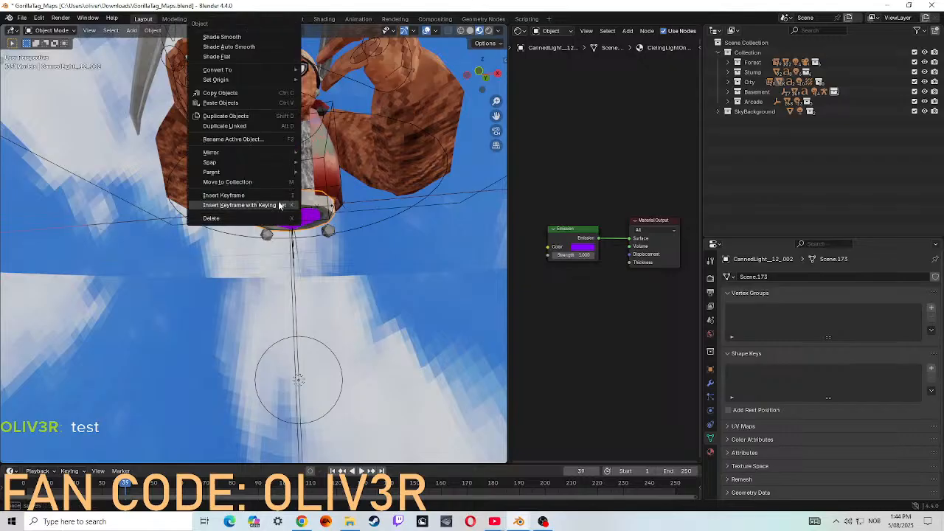
left_click(259, 220)
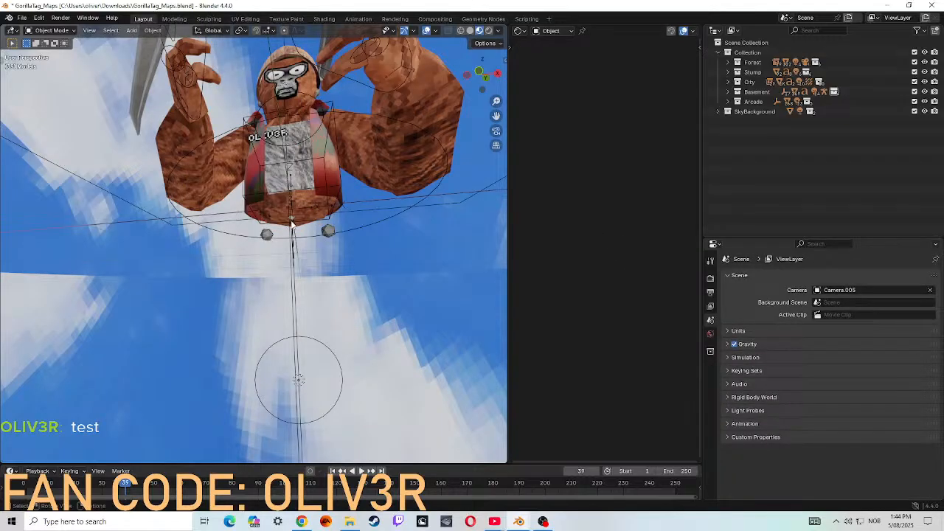
- Delete the leftover ForestTree_Snow branches floating above the gorilla
middle_click_drag(292, 222, 141, 195)
scroll(282, 247, "down", 5)
left_click(141, 195)
right_click(141, 195)
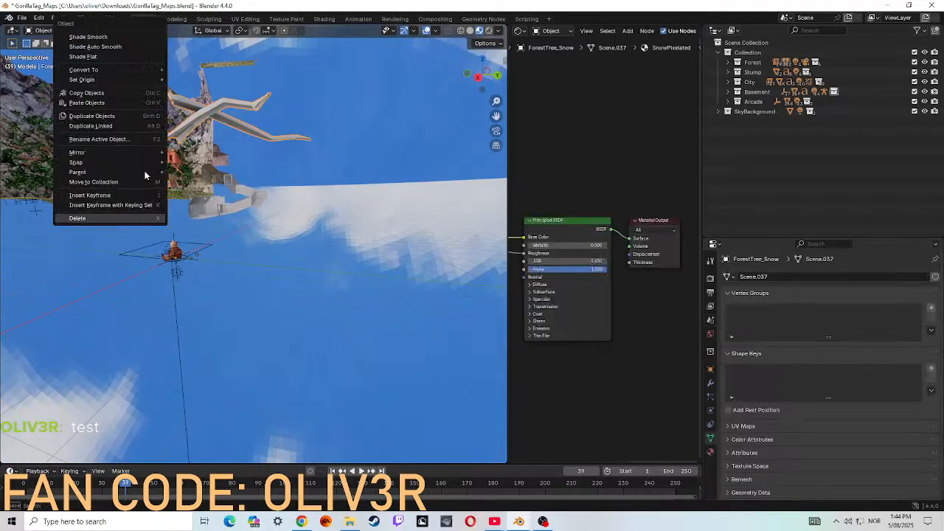
left_click(95, 219)
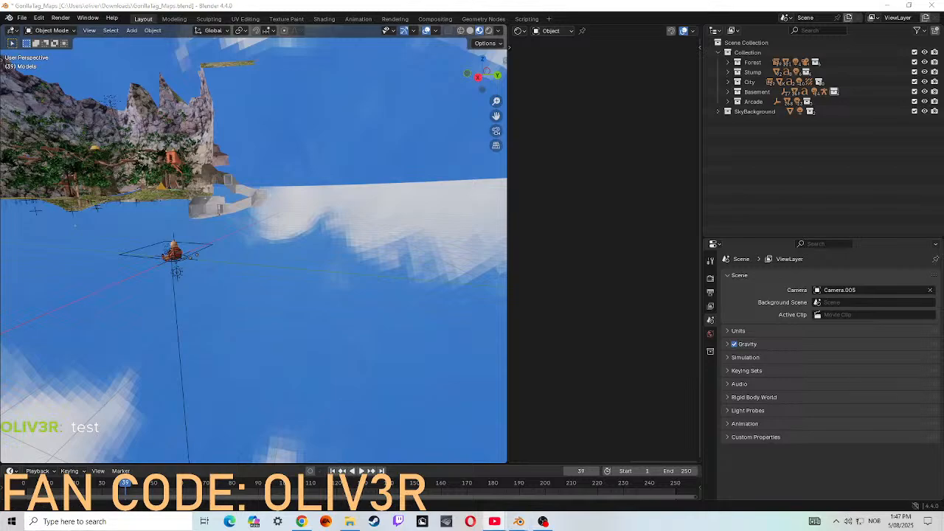
- Switch to the YouTube window, maximise it and watch "How to make a gorilla tag animation with blender" in full screen
key("alt+Tab")
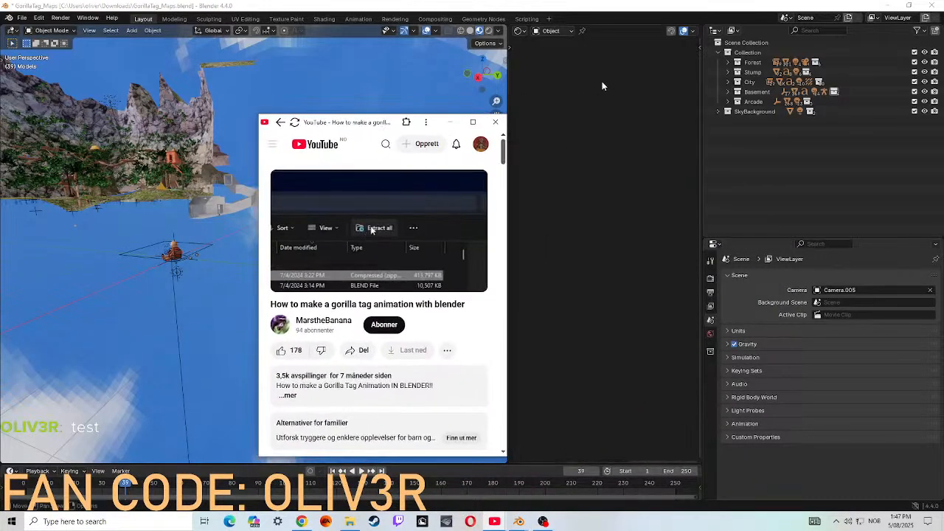
left_click(473, 122)
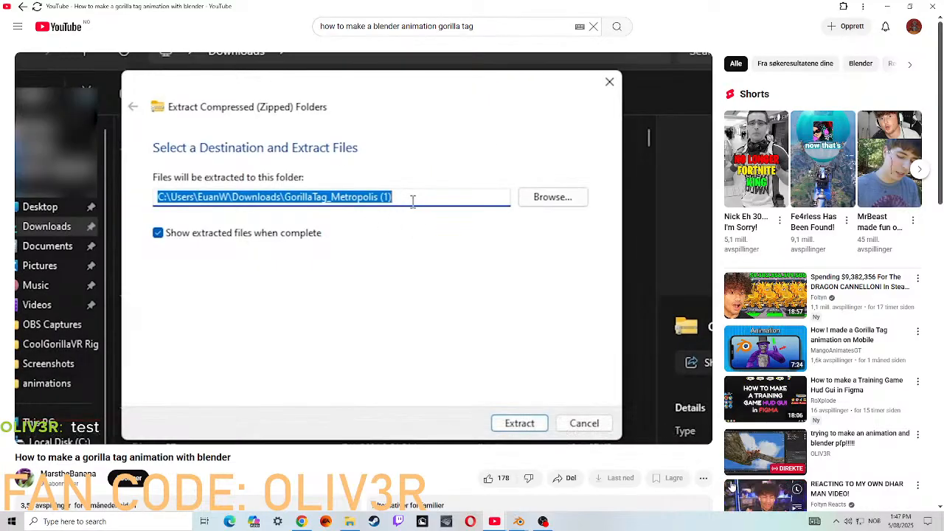
left_click(695, 433)
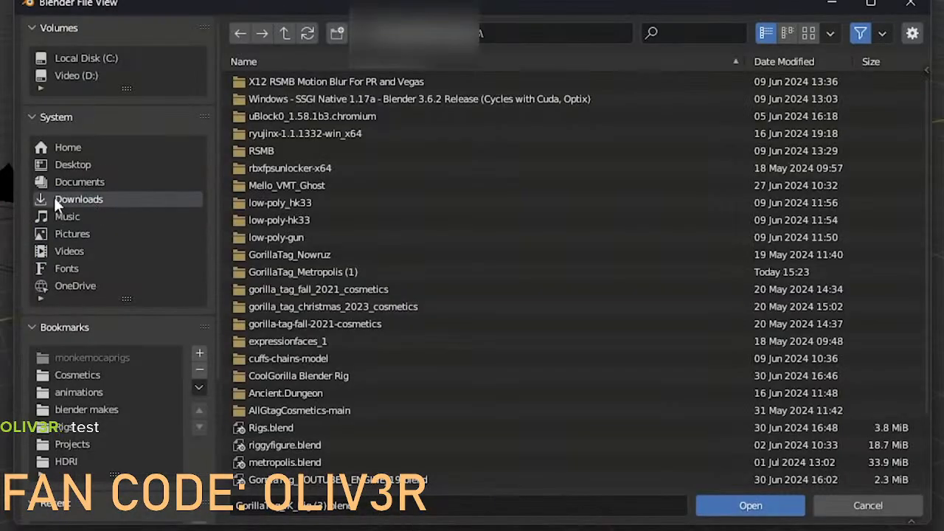
- Open GorillaTag_Metropolis.blend from the GorillaTag_Metropolis (1) folder in Downloads
left_click(298, 275)
double_click(371, 273)
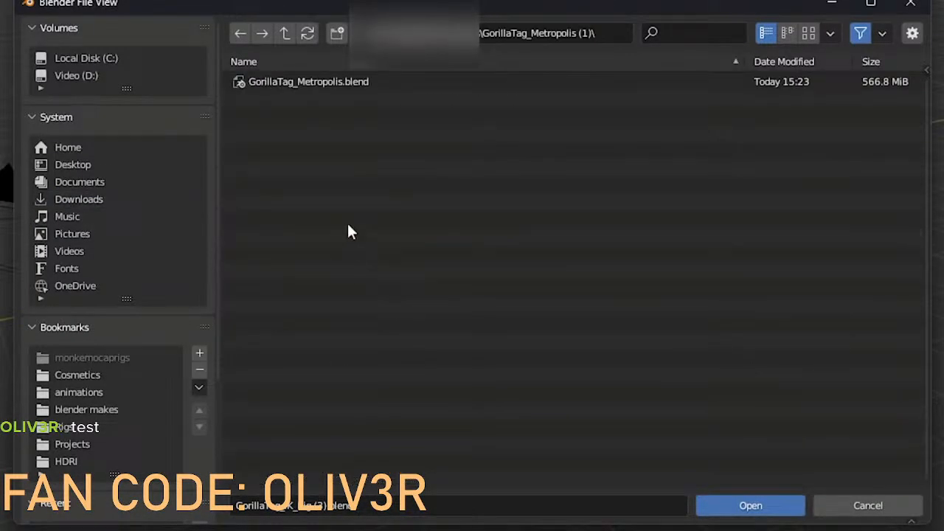
double_click(330, 79)
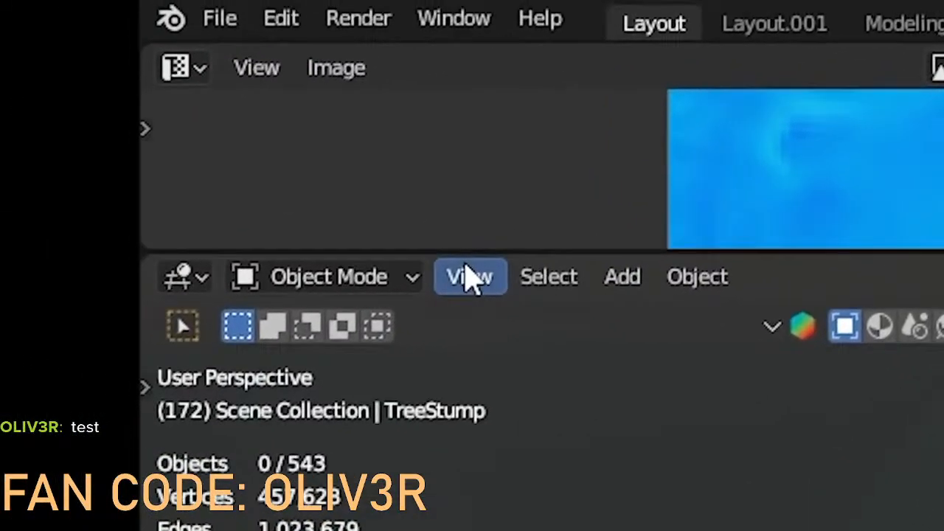
- Explore the tree stump room and the surrounding forest using Walk Navigation
left_click(89, 87)
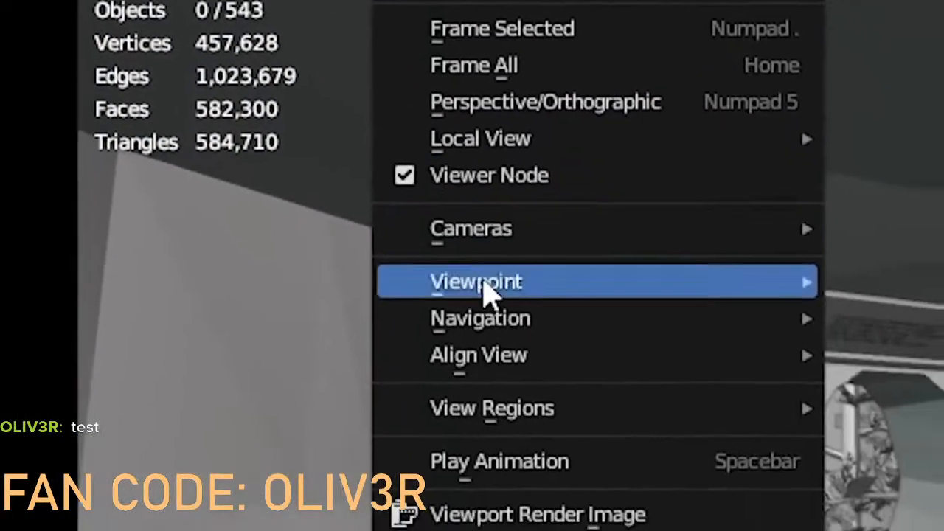
mouse_move(472, 276)
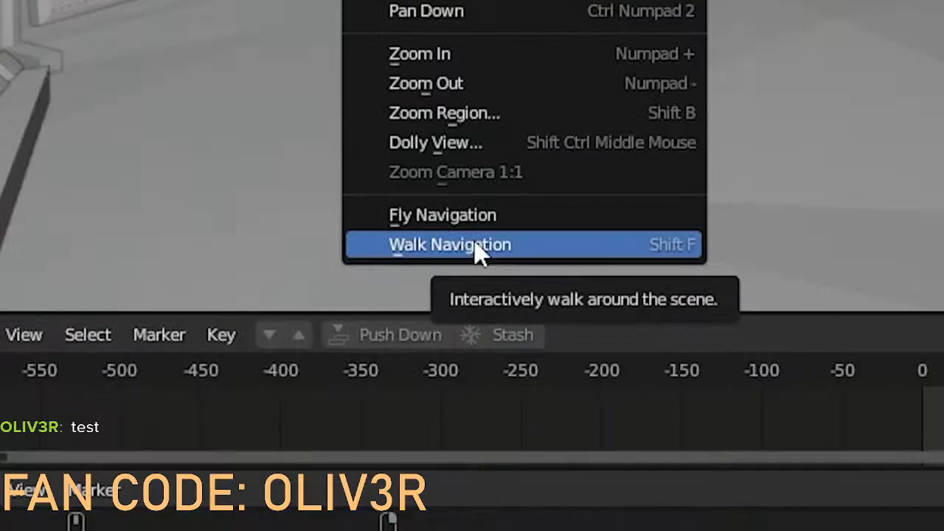
right_click(446, 244)
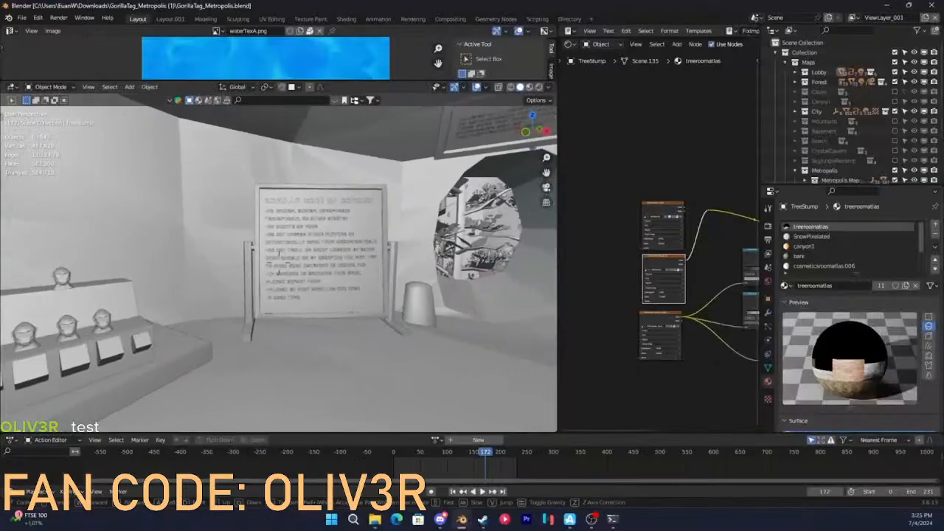
key("w")
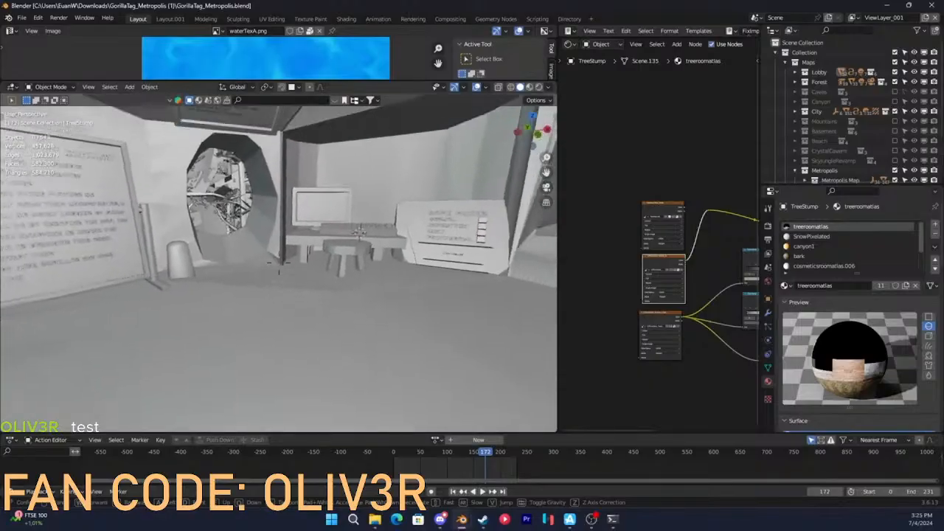
key("w")
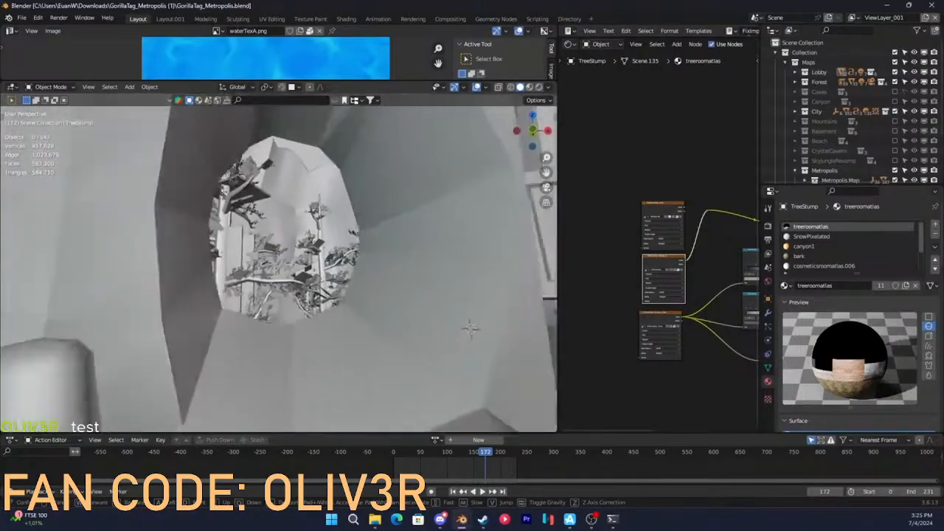
key("w")
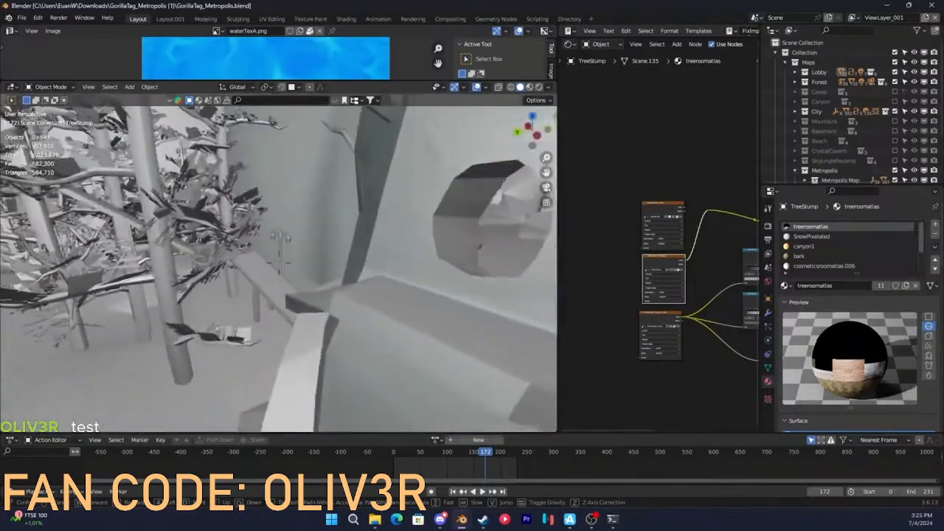
key("s")
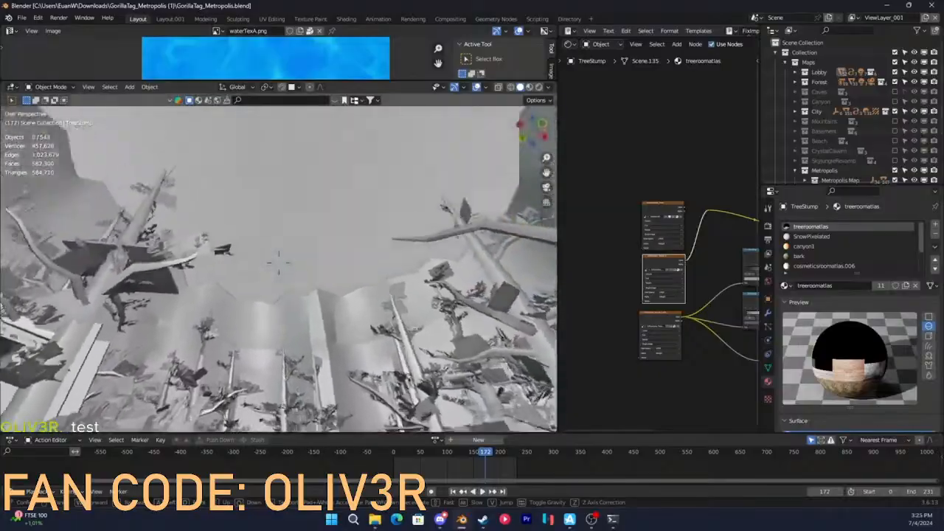
key("w")
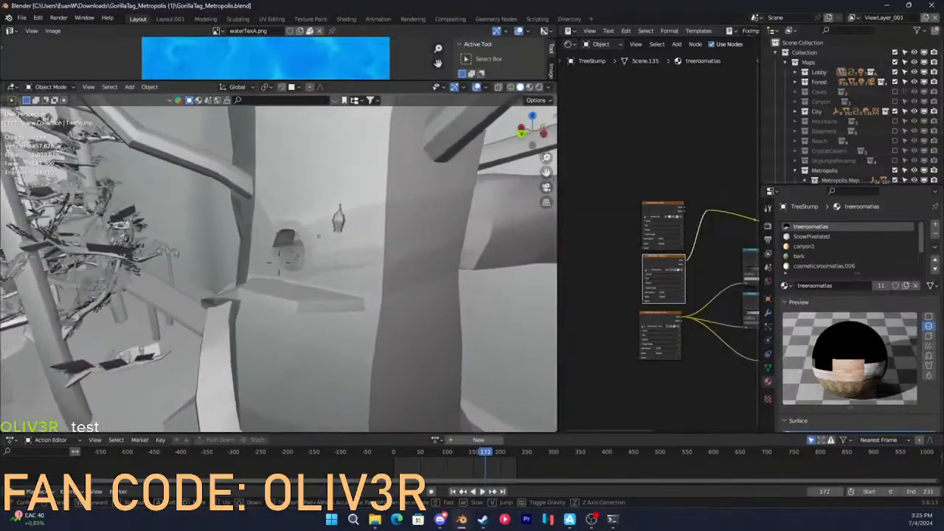
key("Escape")
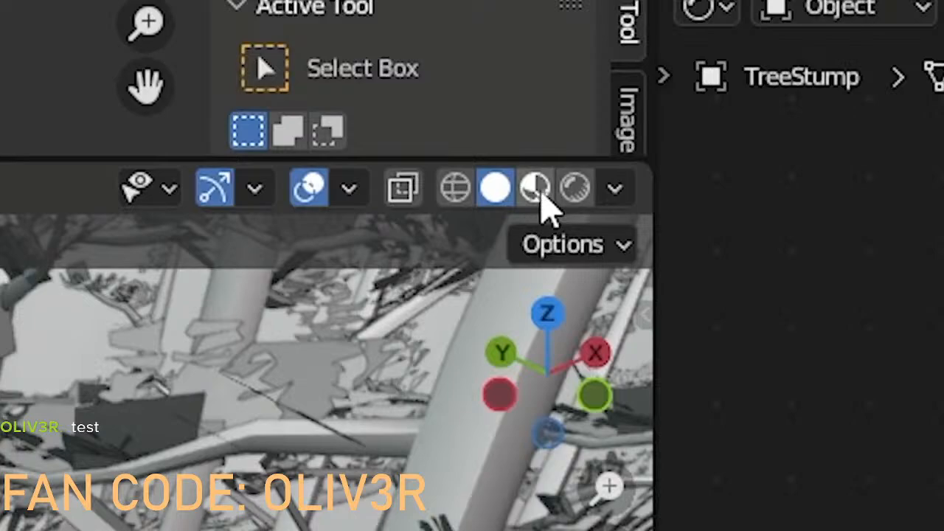
- Show the scene in Material Preview shading, move the playhead to frame 0 and stop playback
left_click(537, 191)
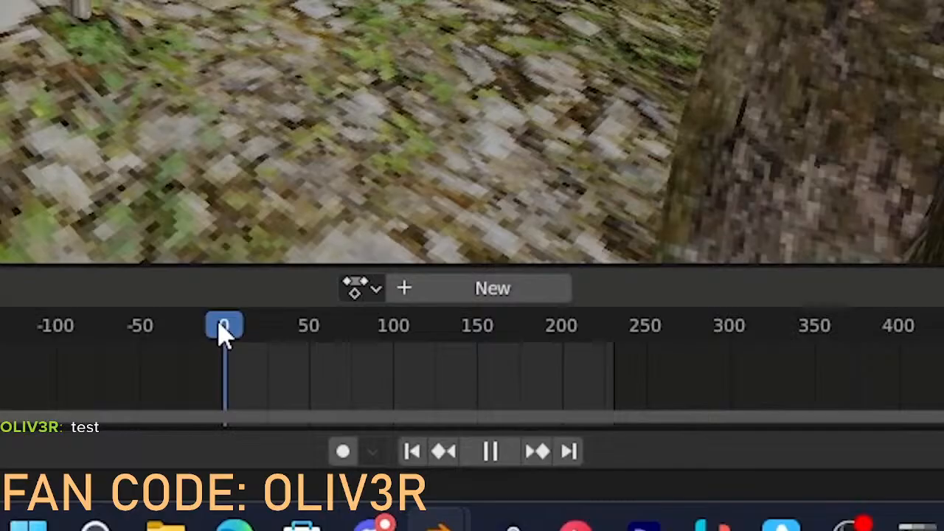
mouse_move(225, 332)
left_mouse_down()
mouse_move(276, 347)
mouse_move(211, 344)
left_mouse_up()
key("space")
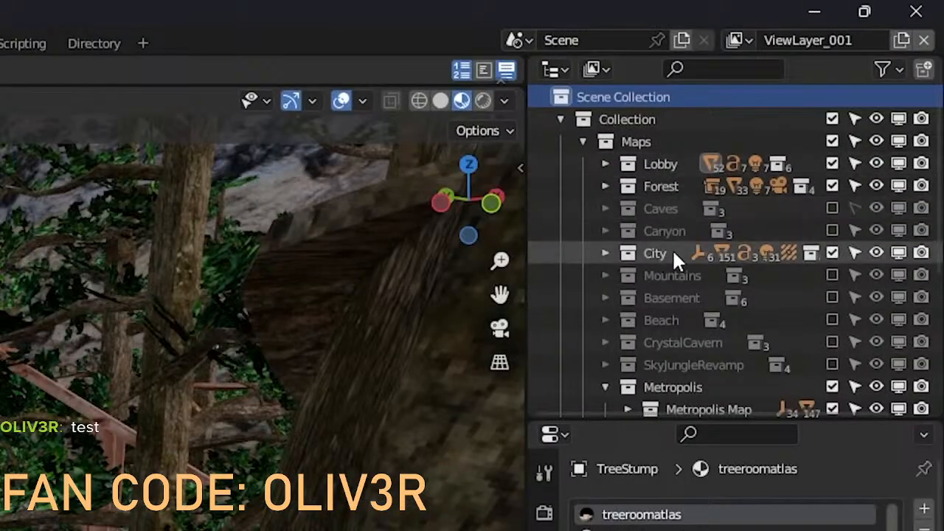
- Try excluding the Forest collection from the view layer and enabling the Mountains collection
left_click(833, 186)
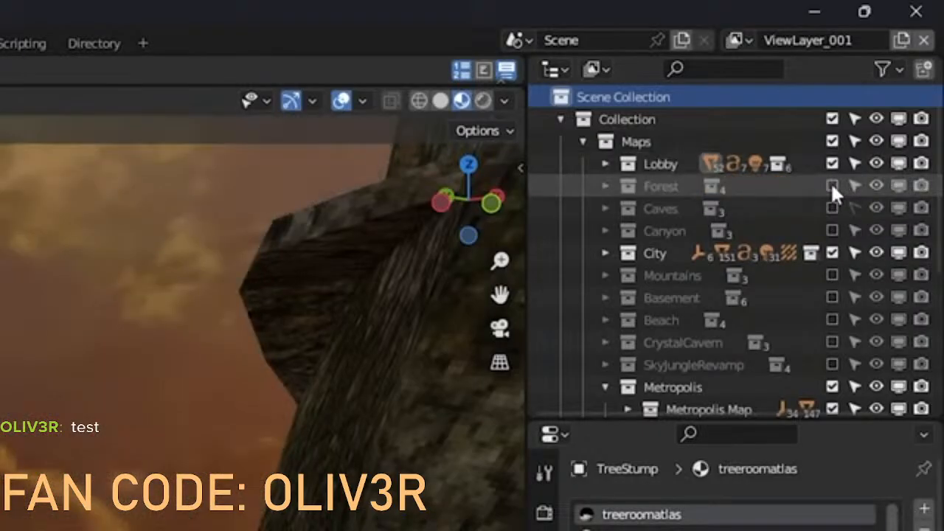
left_click(832, 274)
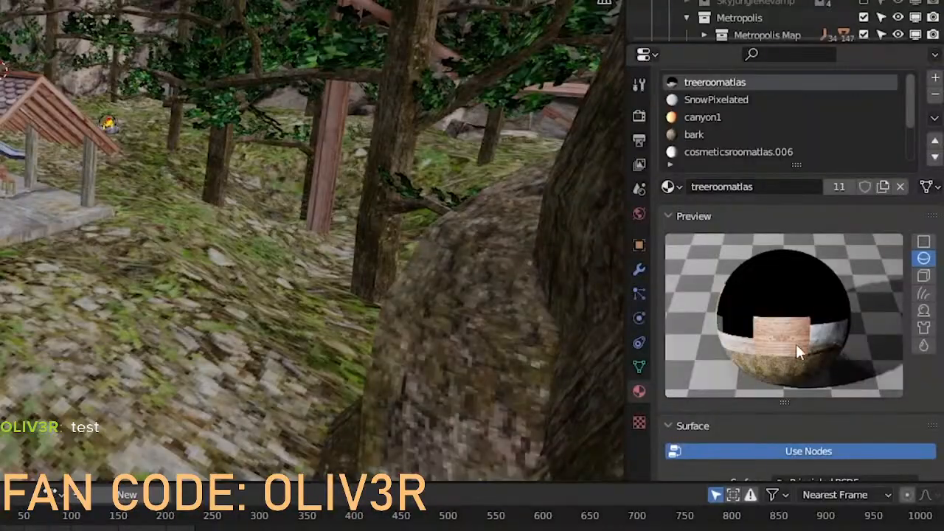
- Adjust the background strength in the world settings and toggle the camera view
left_click(639, 213)
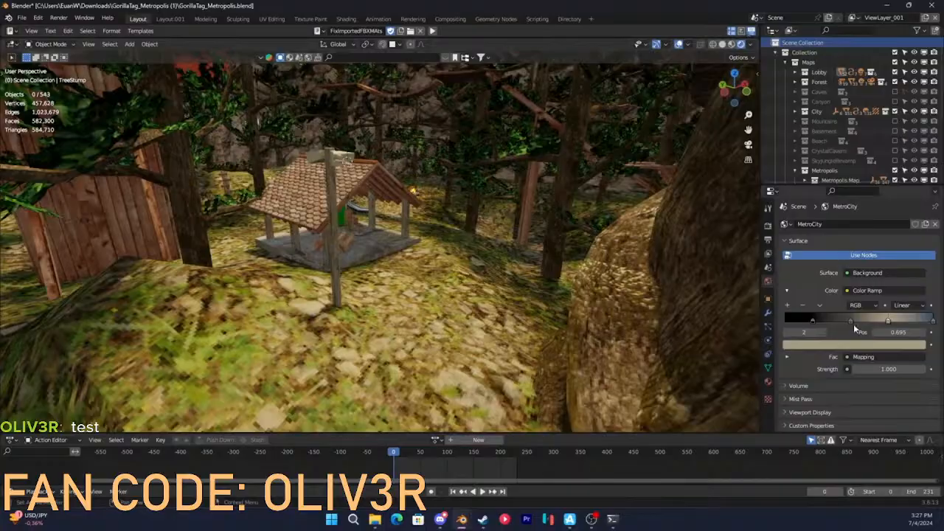
mouse_move(889, 368)
left_mouse_down()
mouse_move(854, 369)
mouse_move(896, 369)
left_mouse_up()
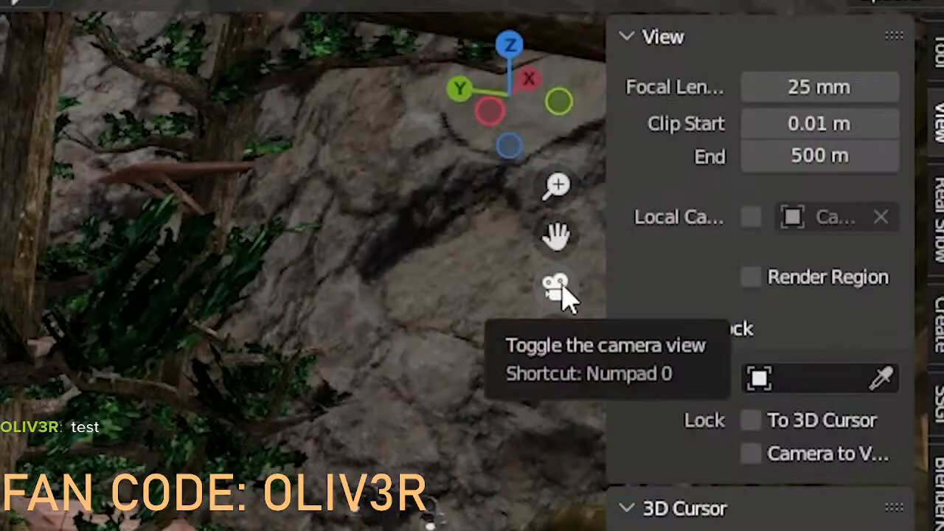
left_click(641, 133)
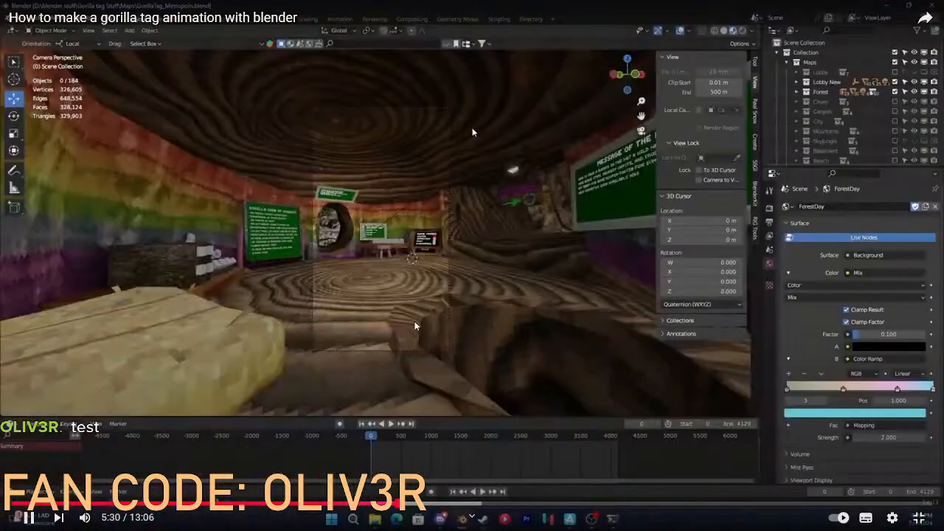
- Pause the tutorial video, leave full screen and return to the GorillaTag_Maps Blender window
left_click(389, 314)
key("space")
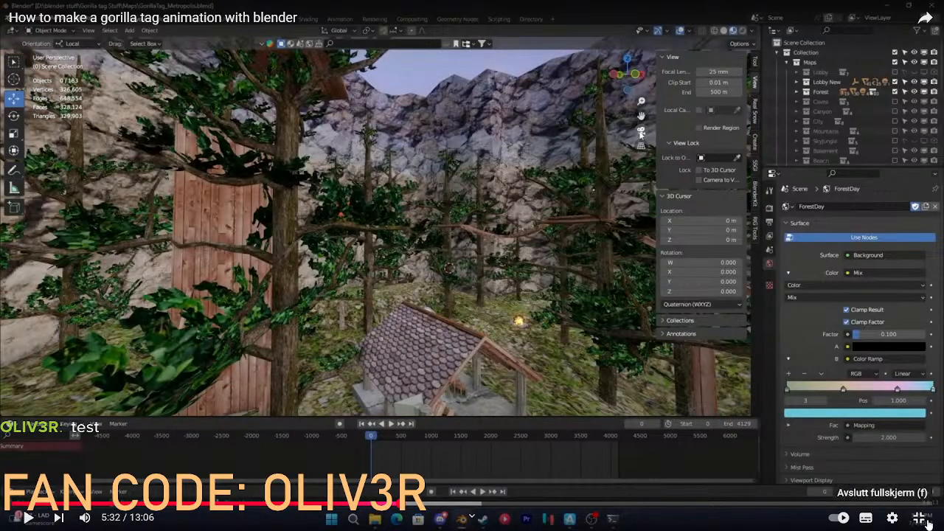
left_click(918, 517)
left_click_drag(450, 7, 453, 49)
left_click(522, 47)
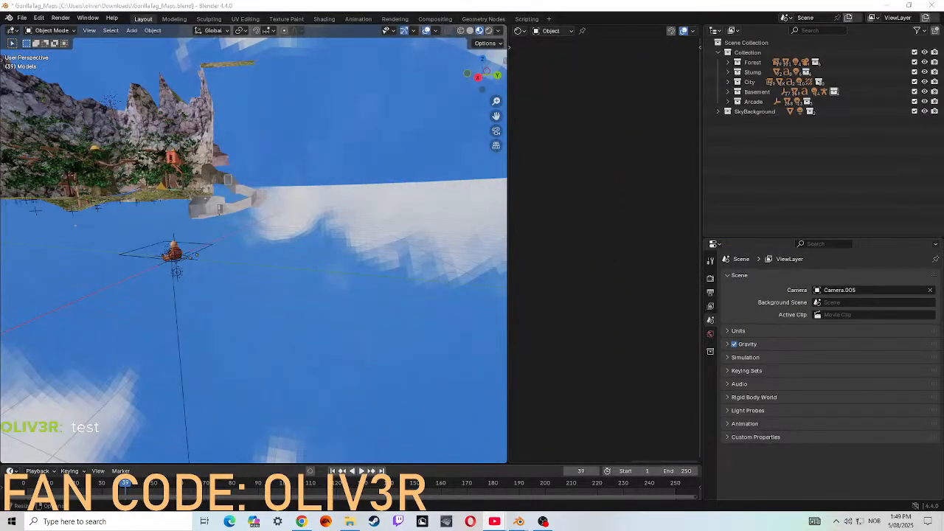
- Widen the 3D viewport over the shader editor and move closer to the map with walk navigation
left_click(268, 206)
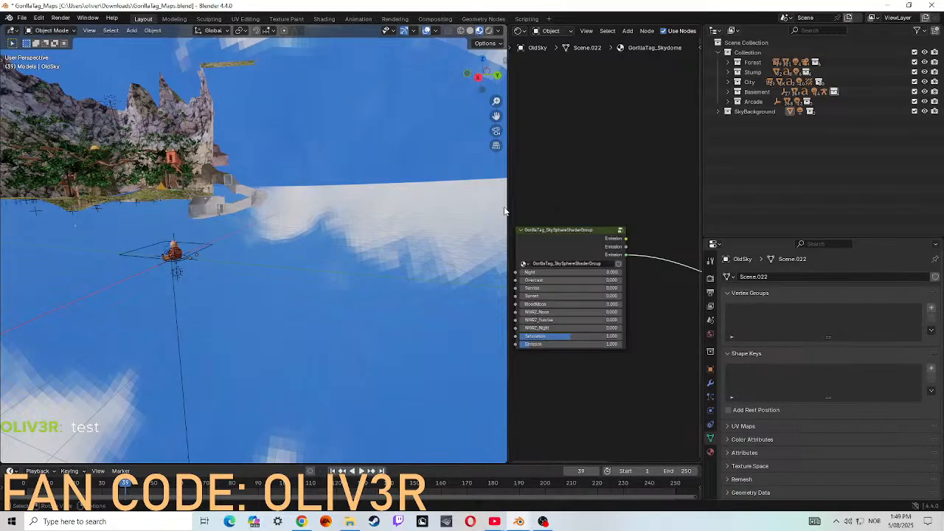
left_click_drag(508, 211, 736, 213)
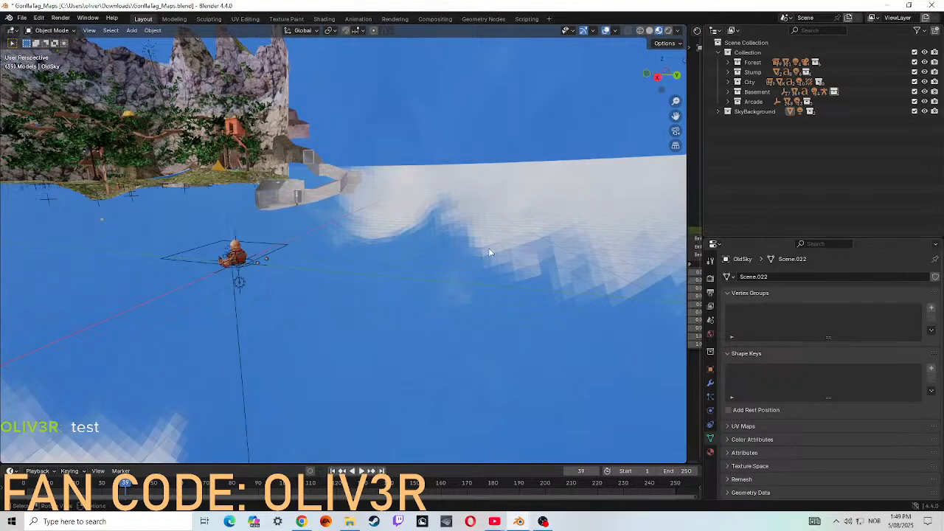
key("shift+grave")
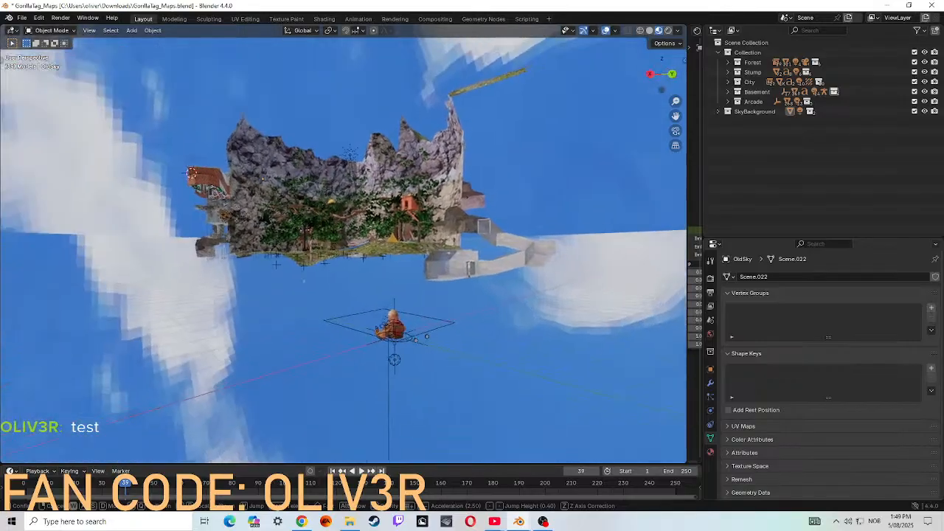
key("w")
key("Escape")
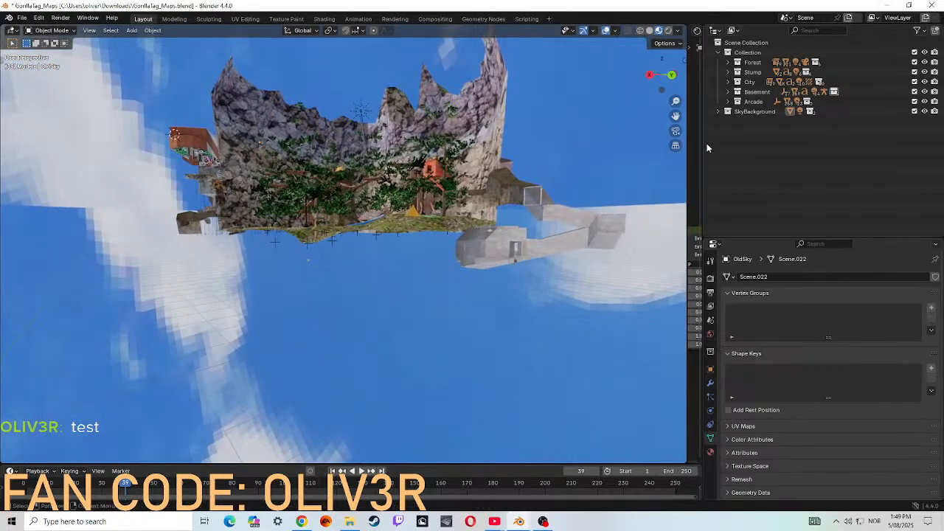
- Switch to the camera view and fly the camera out of the rocky canyon to above the forest map
left_click(675, 132)
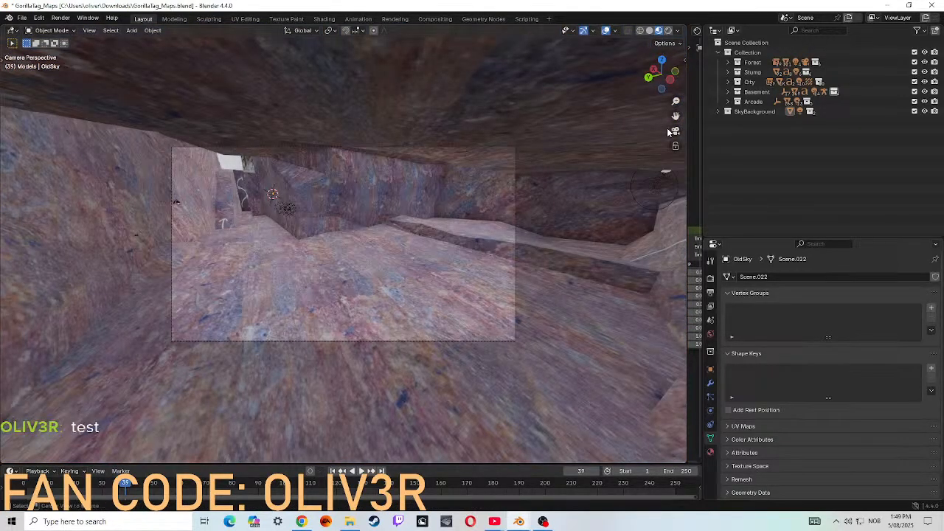
key("shift+grave")
key("w")
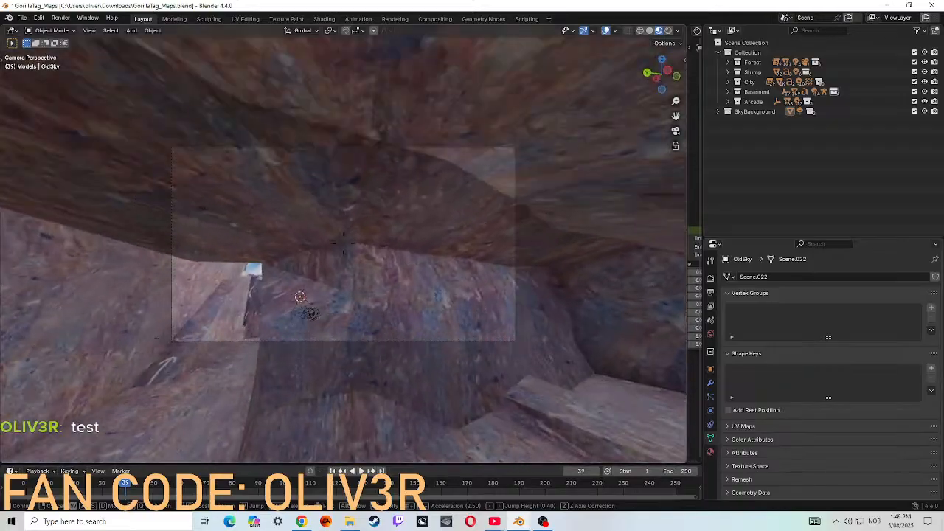
key("w")
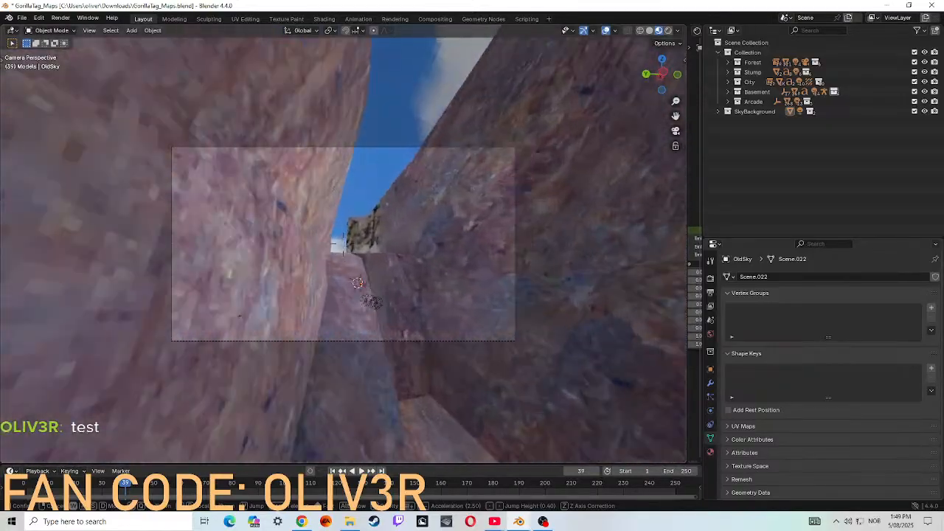
key("w")
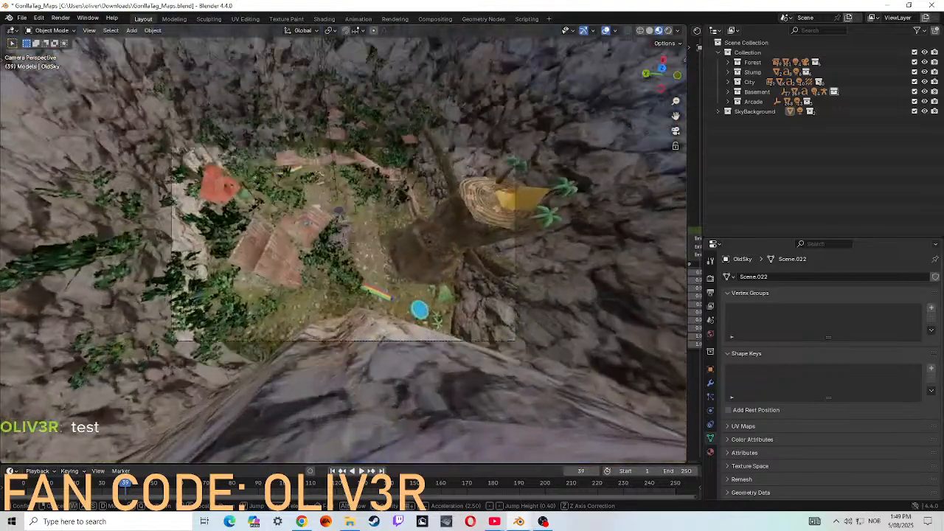
key("d")
key("w")
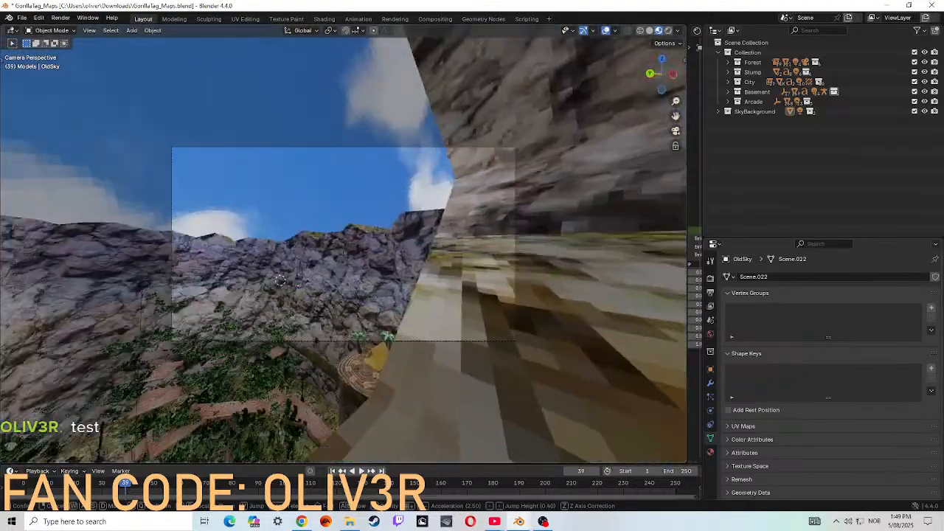
key("d")
key("w")
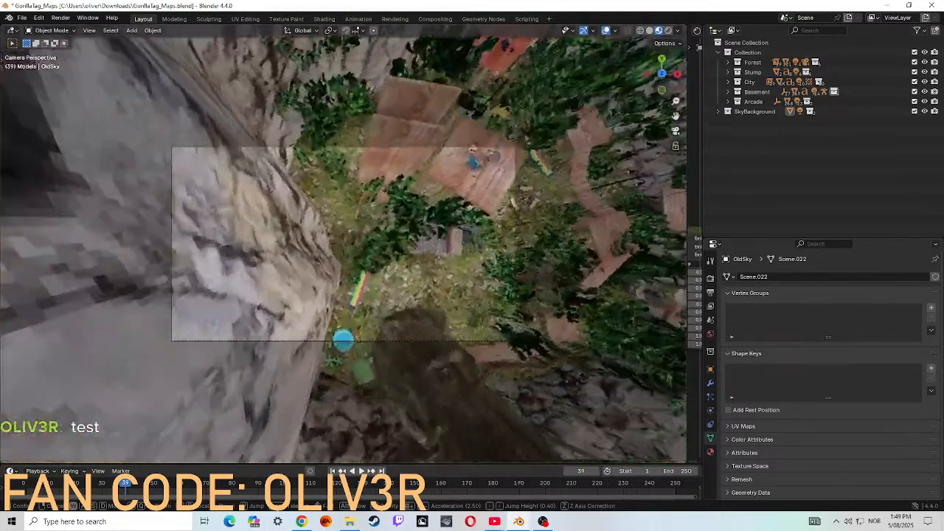
- Fly the camera down into the forest and place it beside the chalkboard area, facing the trampoline
key("w")
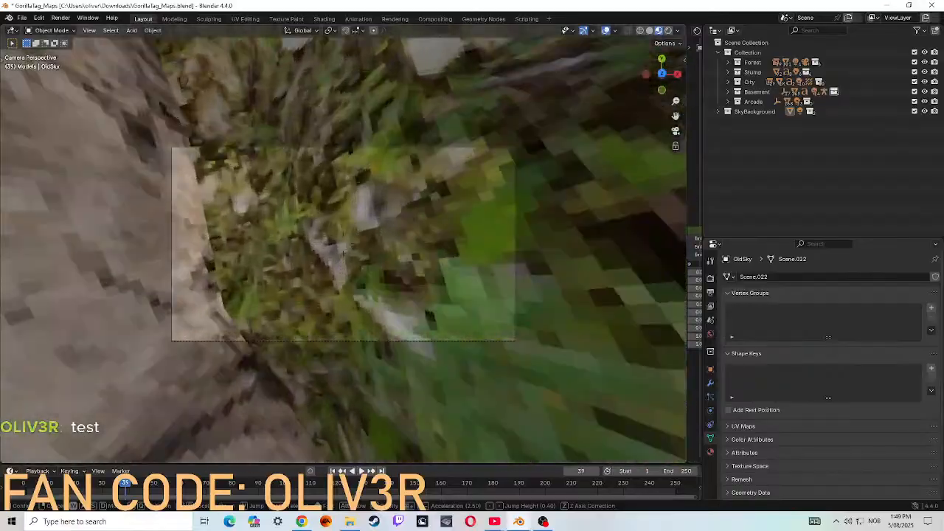
key("w")
key("w")
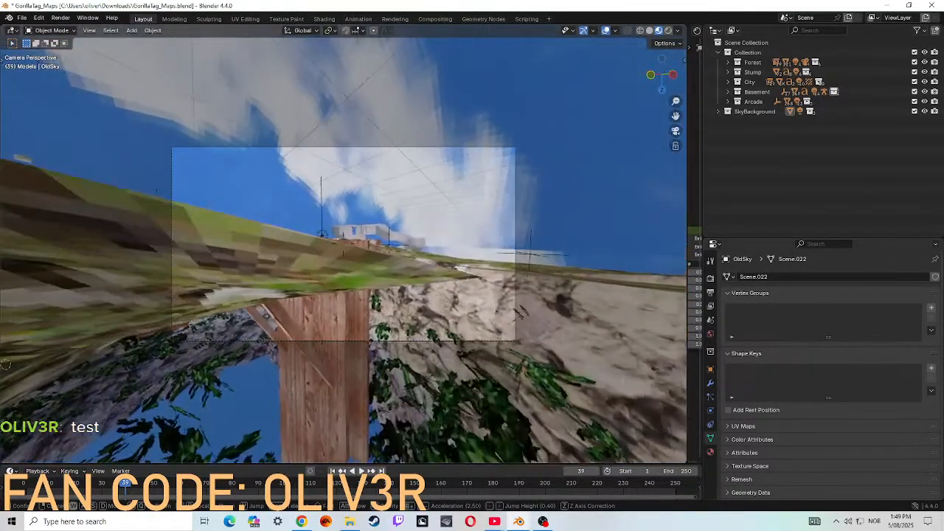
key("w")
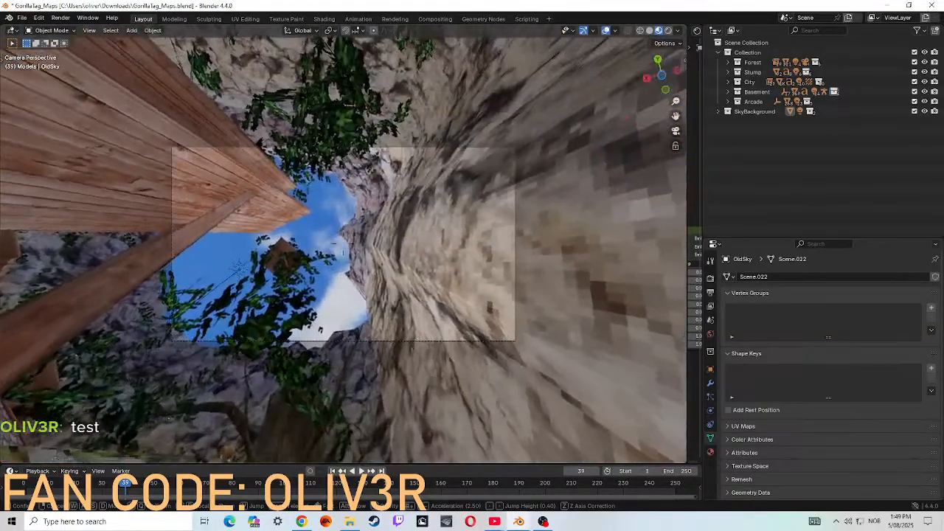
key("w")
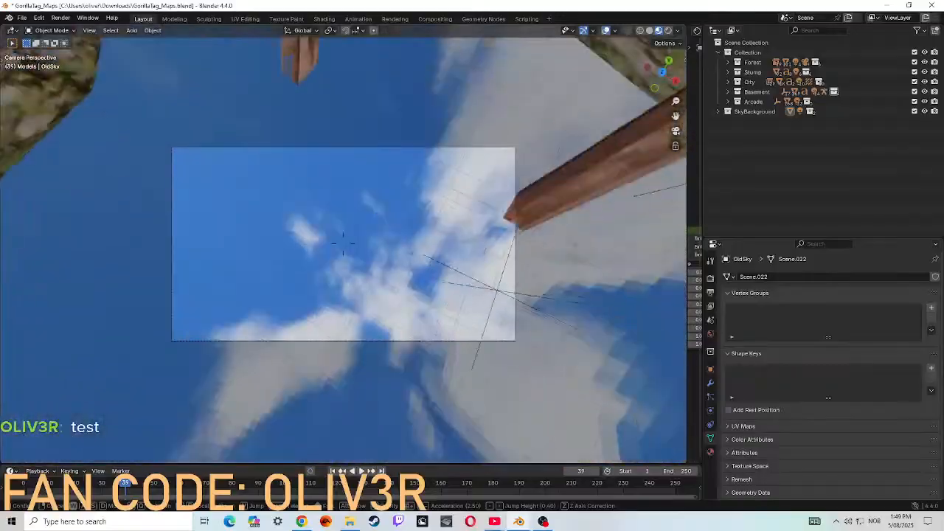
key("w")
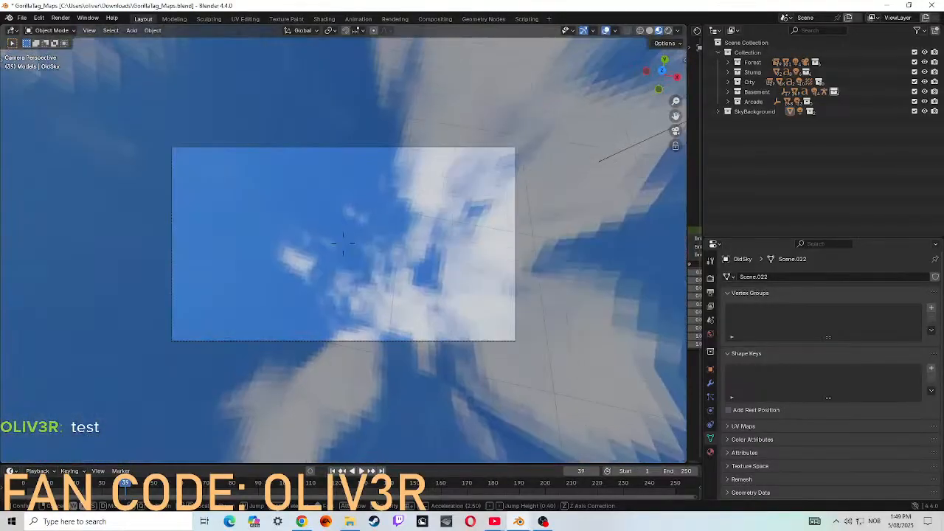
key("w")
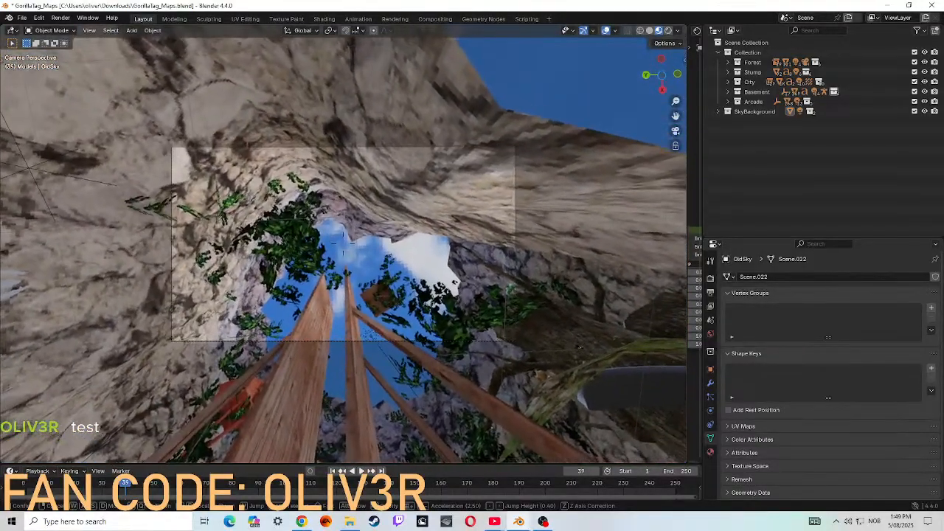
key("w")
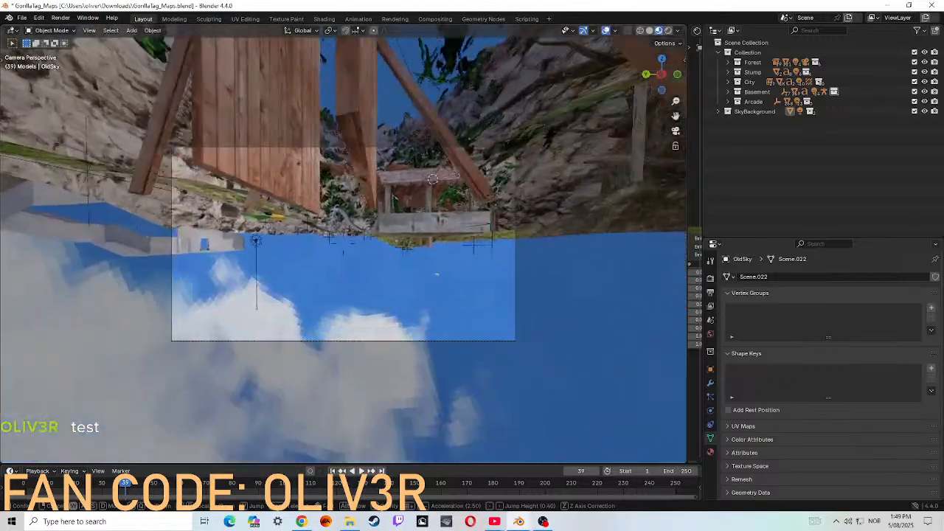
key("w")
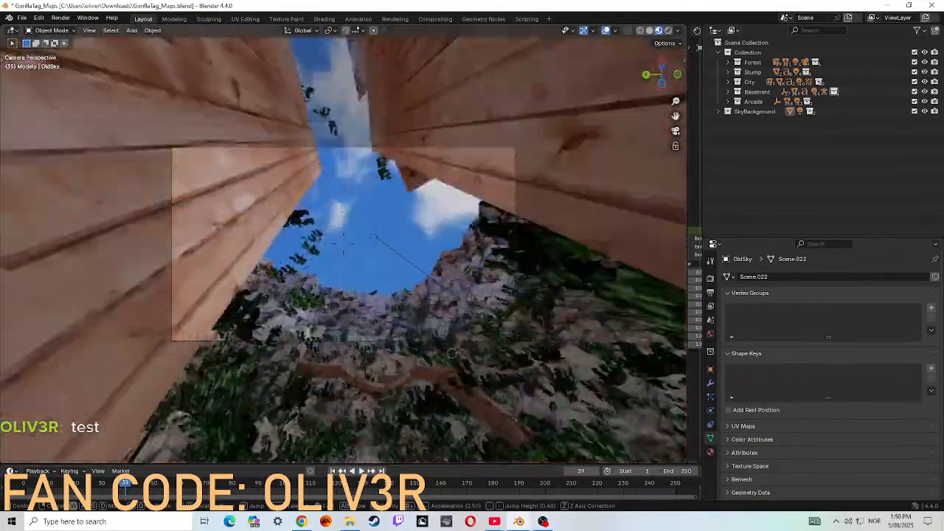
key("w")
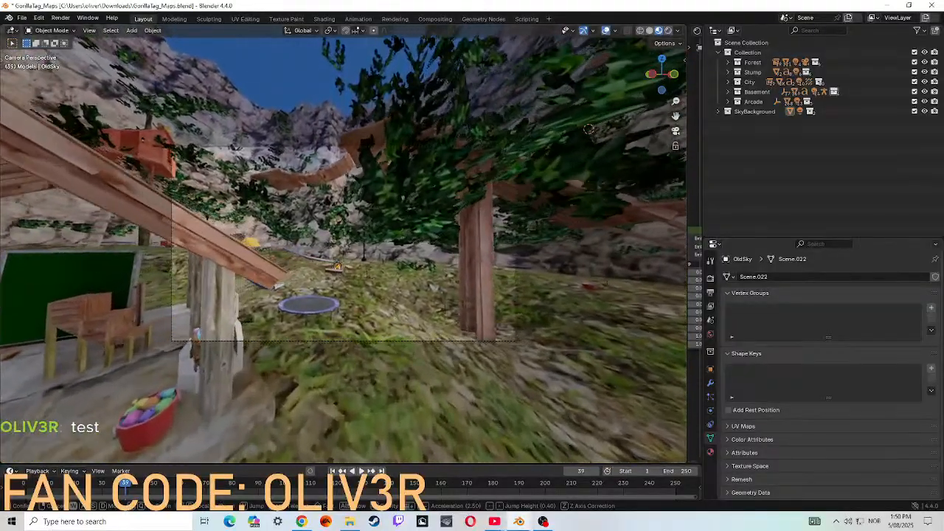
key("w")
left_click(188, 69)
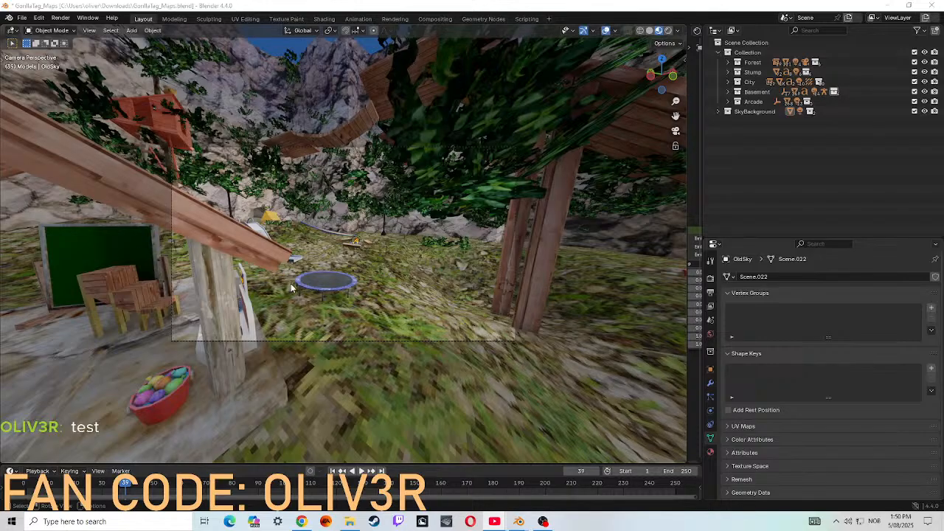
- Select the forest pit ground mesh and walk the camera up to the log benches around the campfire
left_click(368, 275)
key("shift+grave")
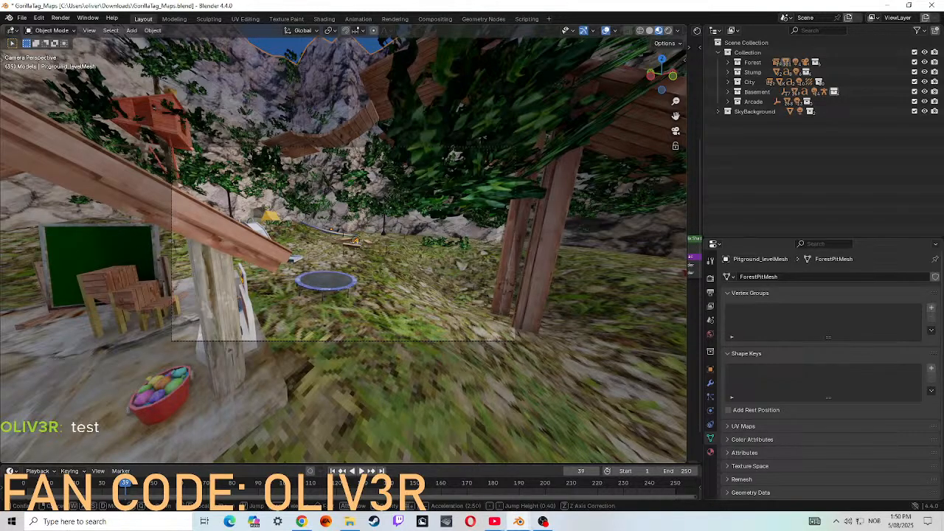
key("w")
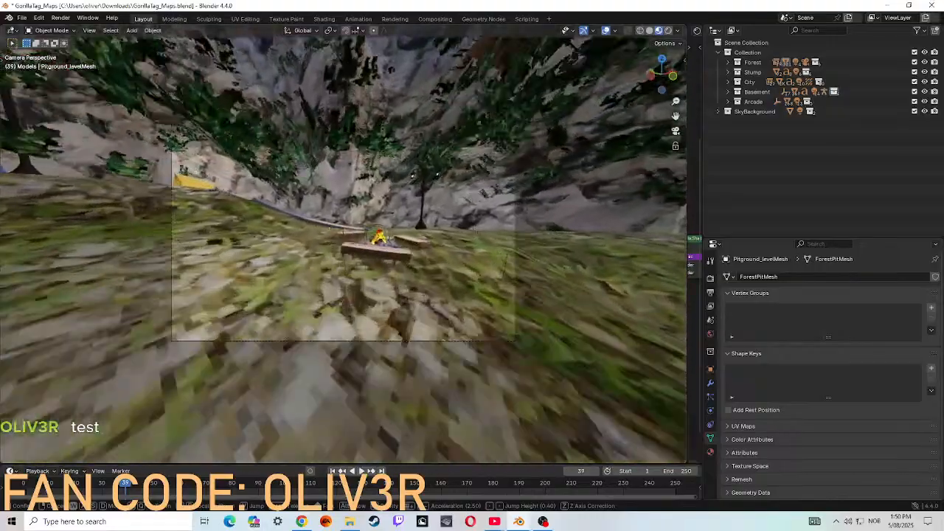
key("w")
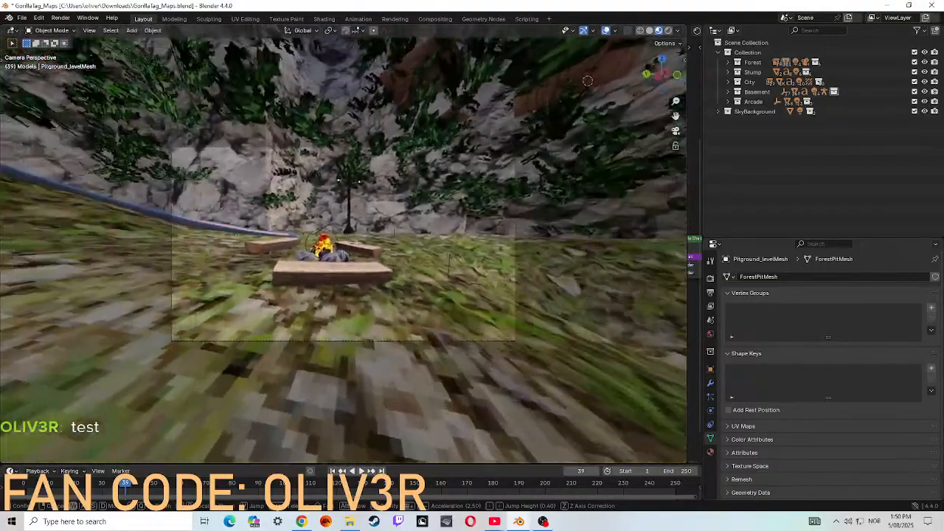
key("w")
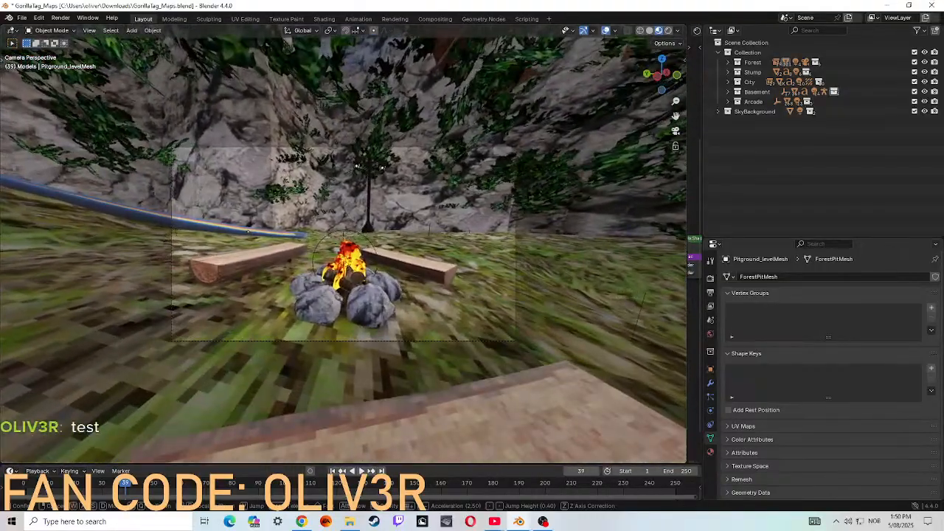
key("w")
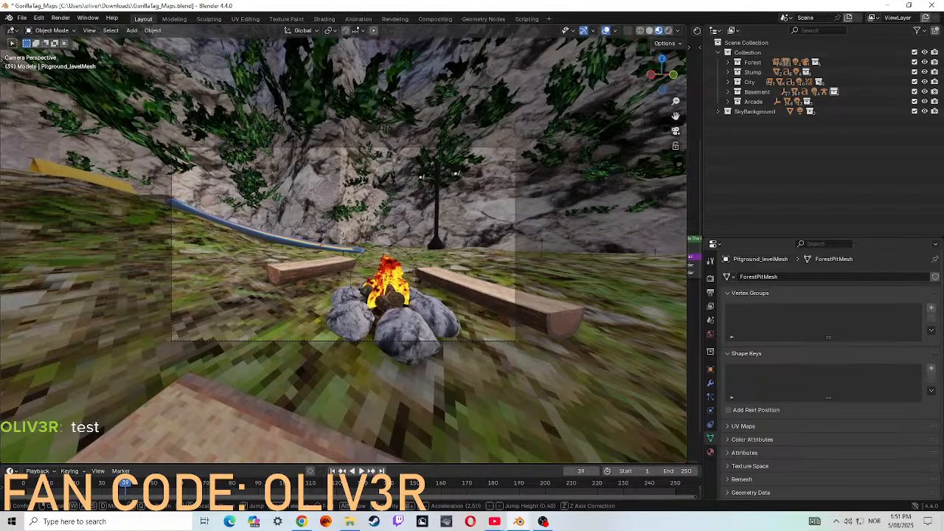
key("w")
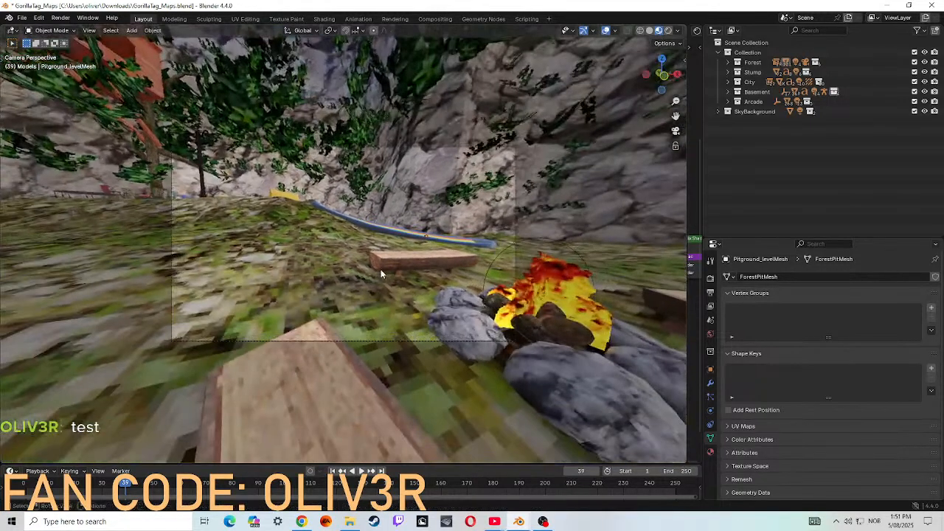
left_click(426, 193)
- Fly the camera out of the forest to the gorilla character below the map and frame it from the side
key("shift+grave")
key("w")
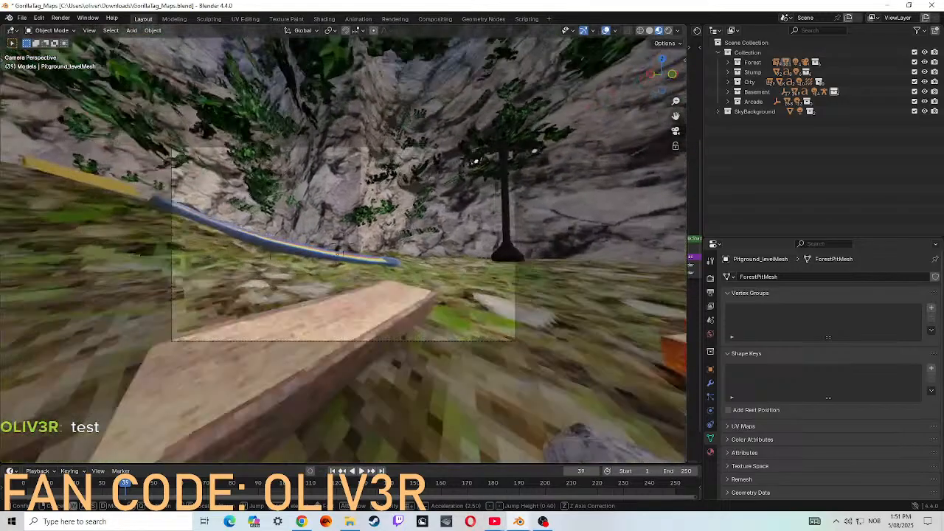
key("w")
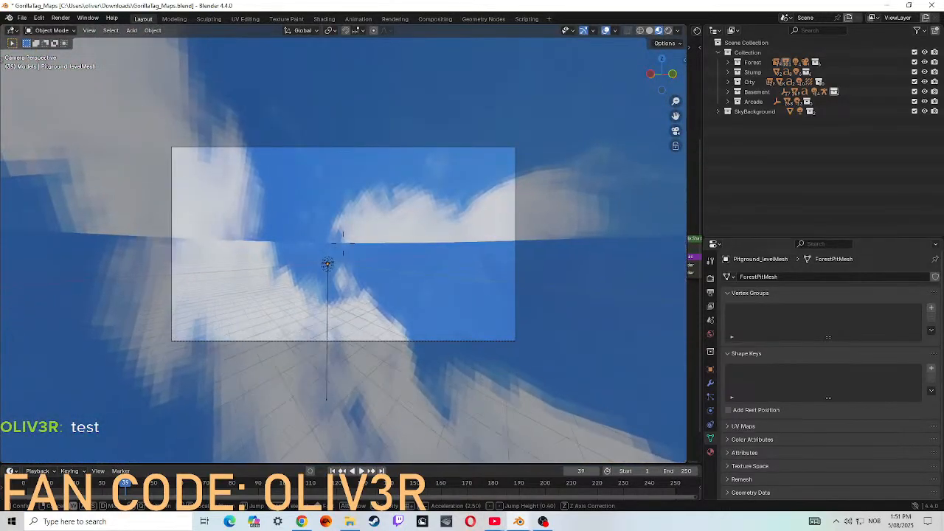
key("w")
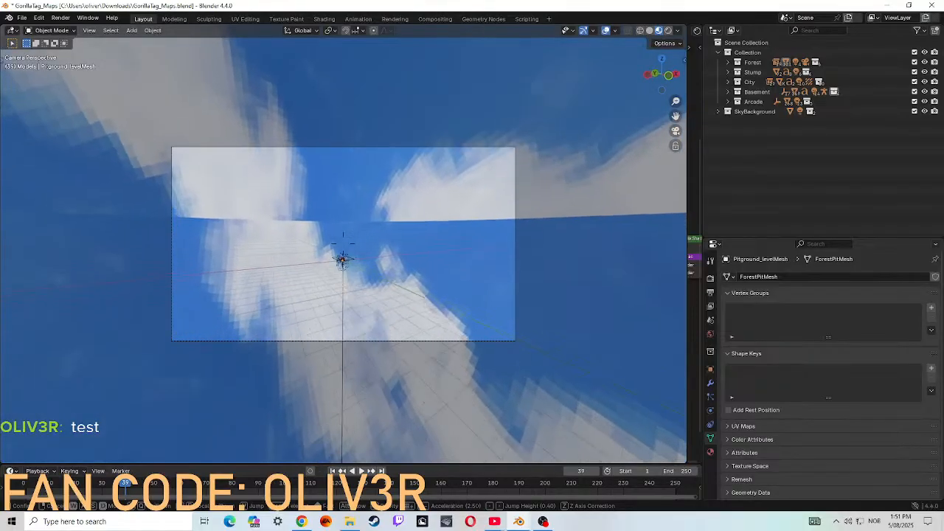
key("w")
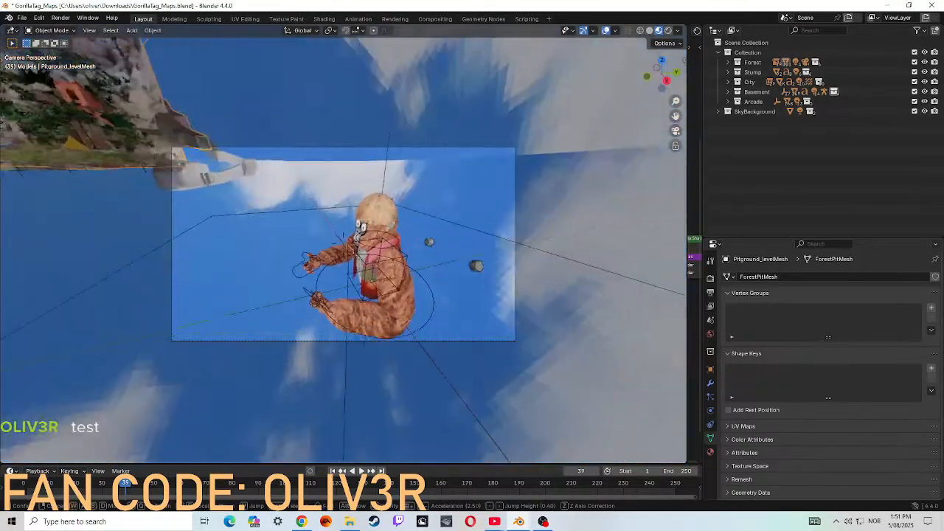
- Select the GorillaTag_IK_Rig armature and move it away from its clothing toward the forest map with the Move tool
left_click(404, 302)
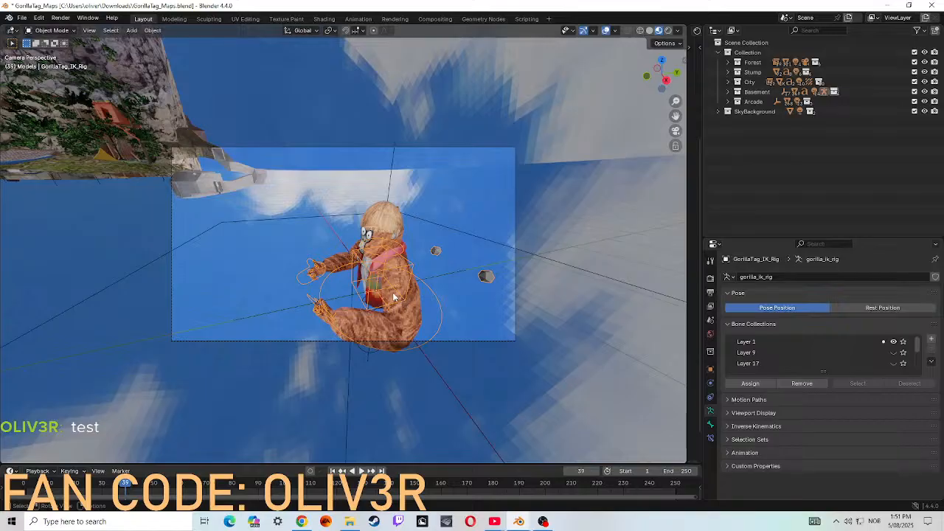
left_click(403, 311)
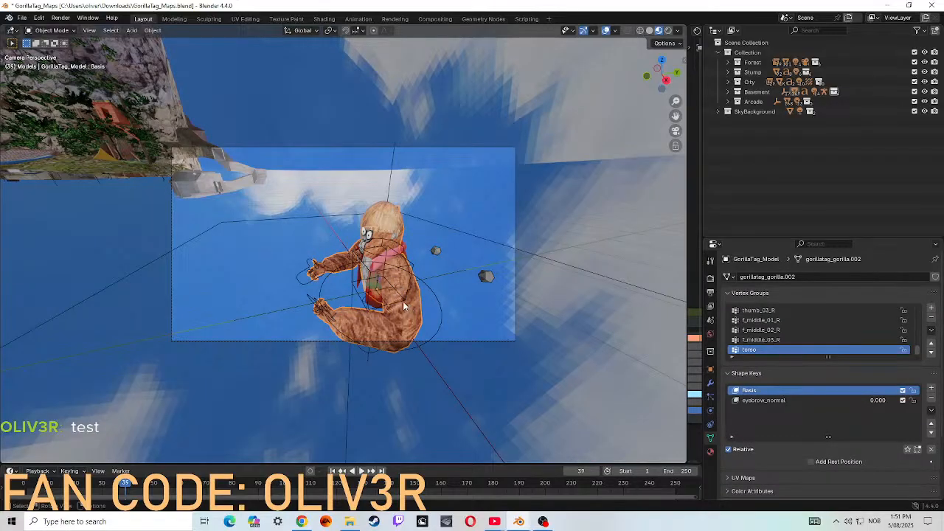
left_click(366, 293)
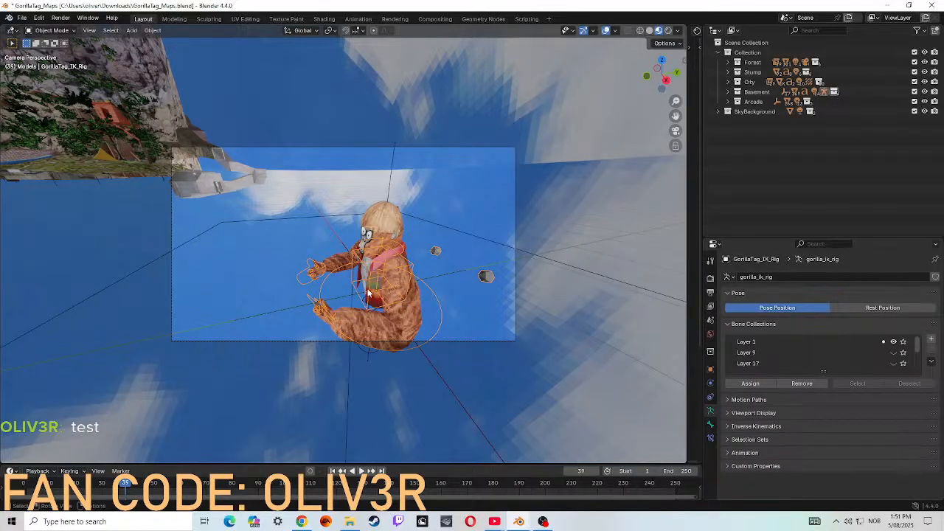
left_click(5, 62)
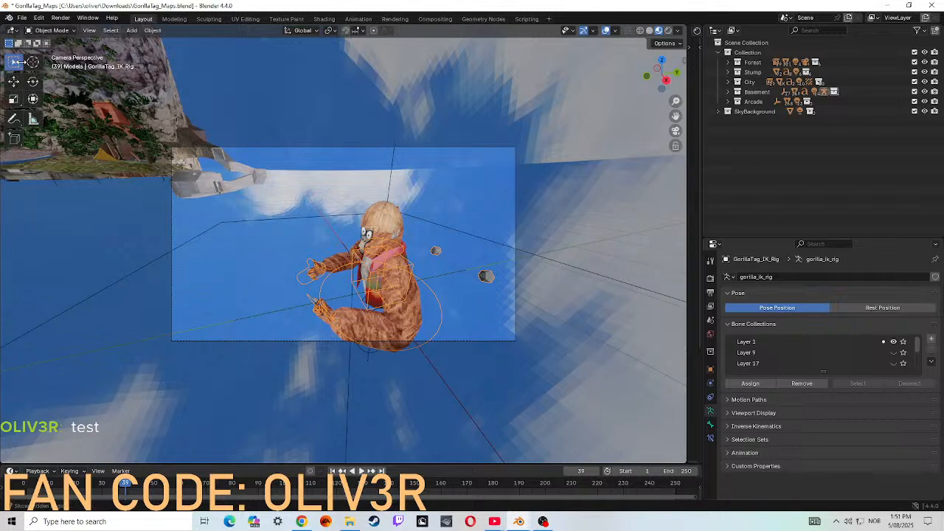
left_click(13, 81)
left_click_drag(376, 290, 153, 230)
key("shift+grave")
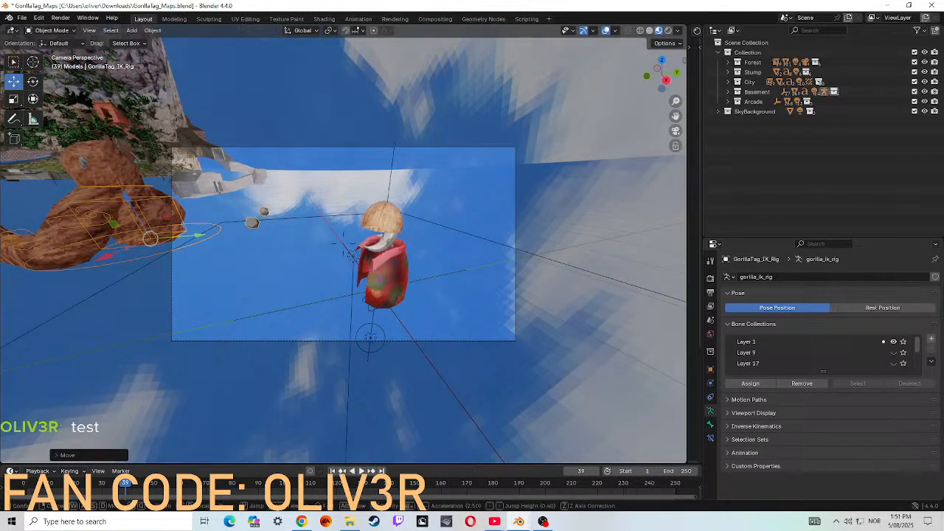
key("Escape")
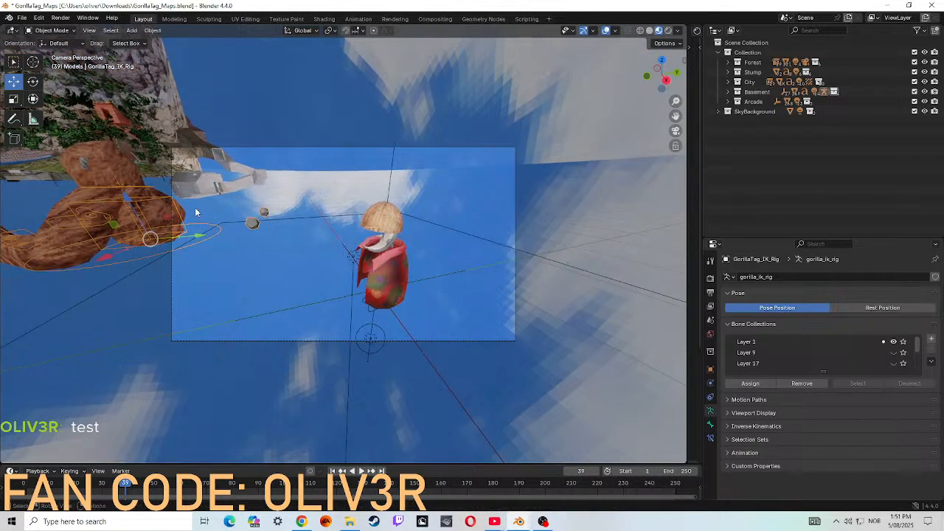
- Leave the camera view and move the gorilla rig through open sky toward the base of the forest map
left_click(675, 131)
key("shift+grave")
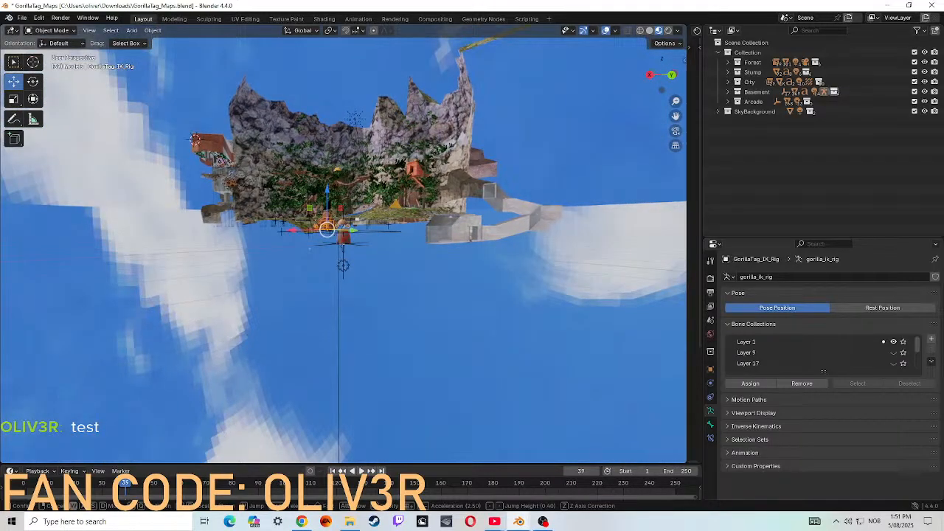
key("w")
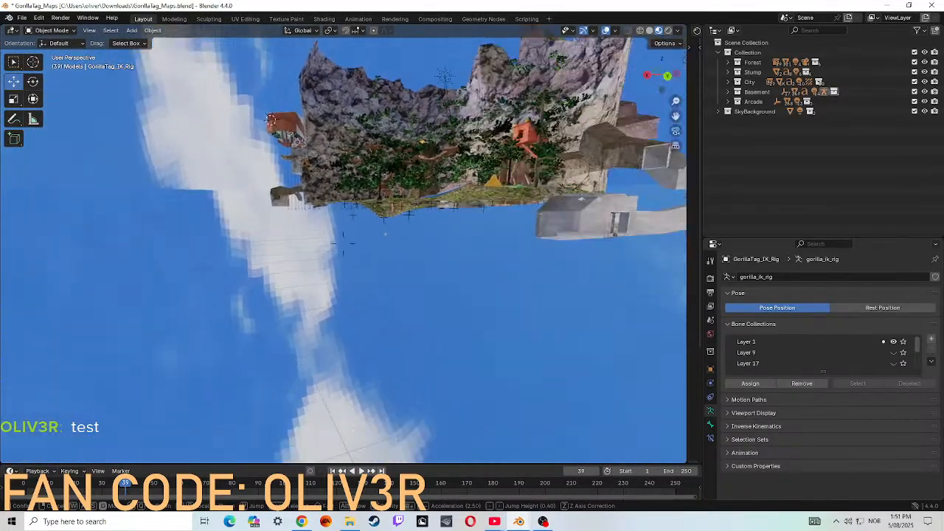
key("w")
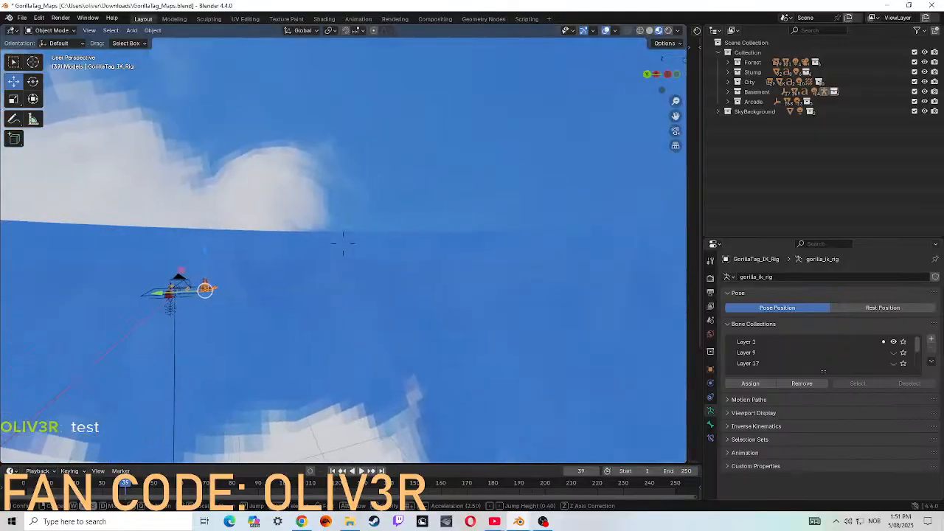
key("w")
left_click(476, 144)
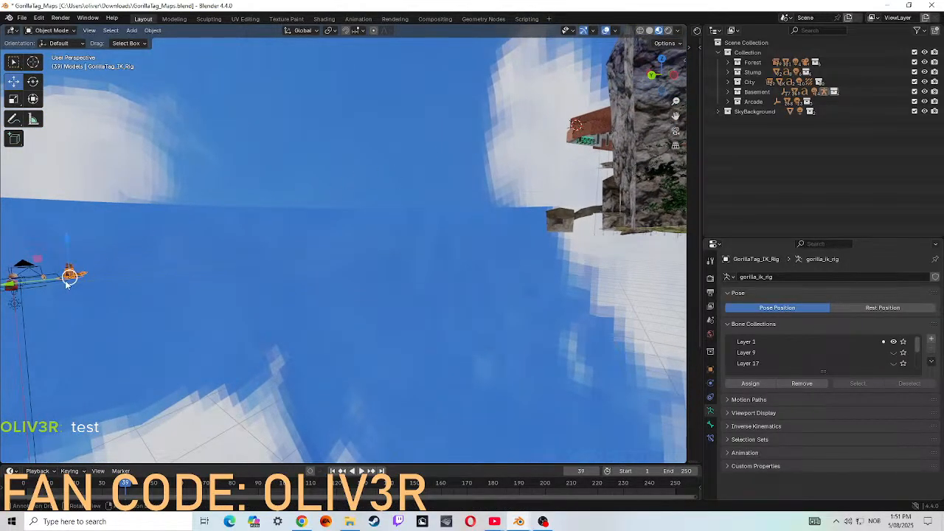
key("g")
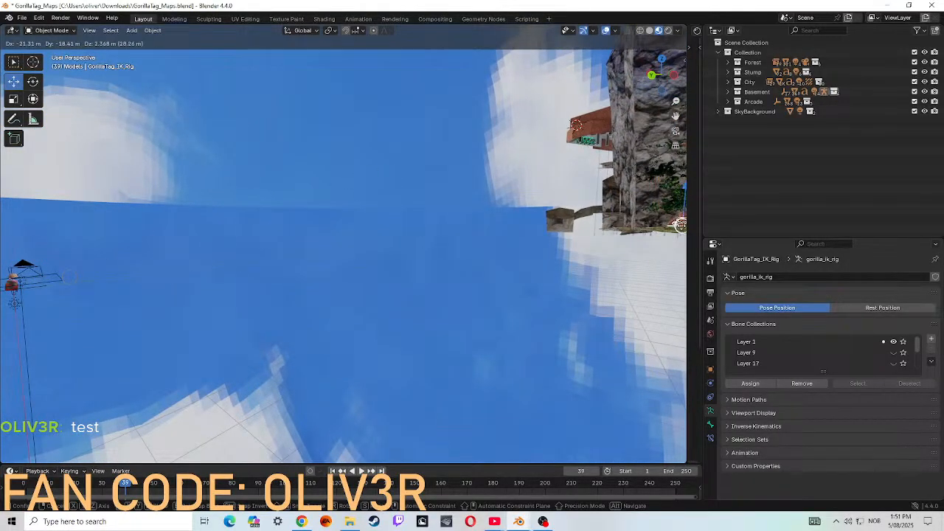
left_click(680, 225)
- Move the gorilla rig farther across the gap and into the forest area with a free grab
key("shift+grave")
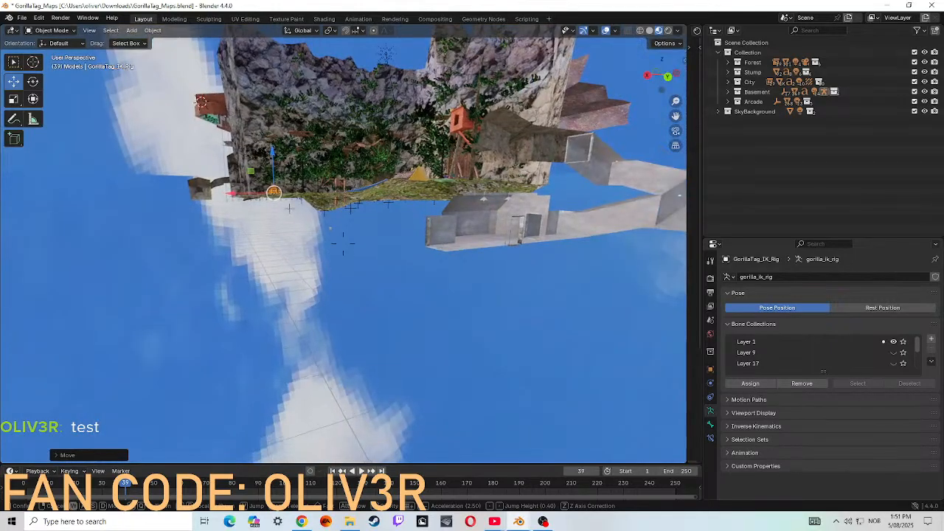
key("w")
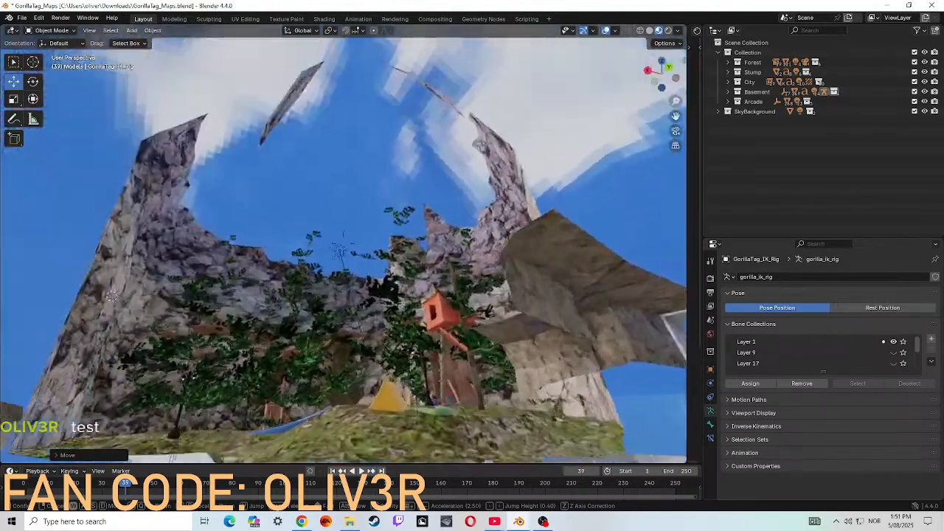
left_click(343, 247)
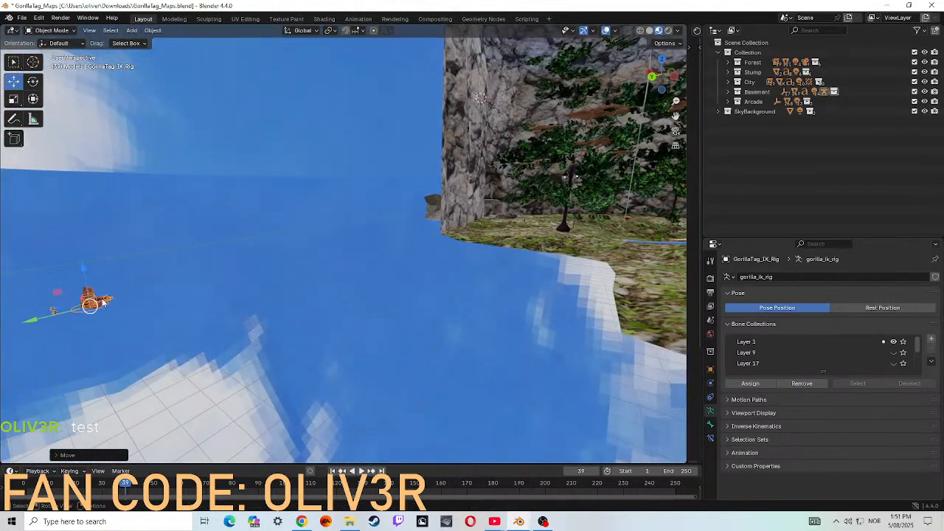
key("g")
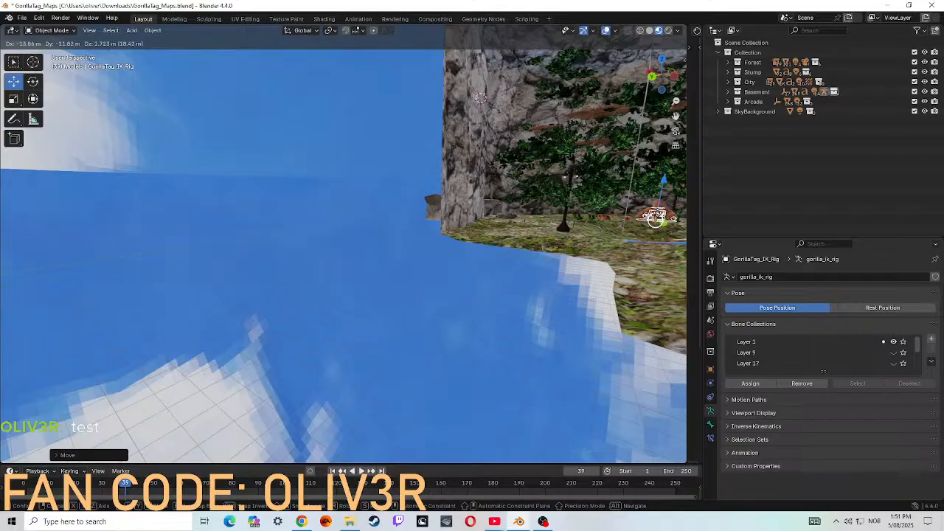
left_click(675, 220)
left_click_drag(645, 226, 659, 227)
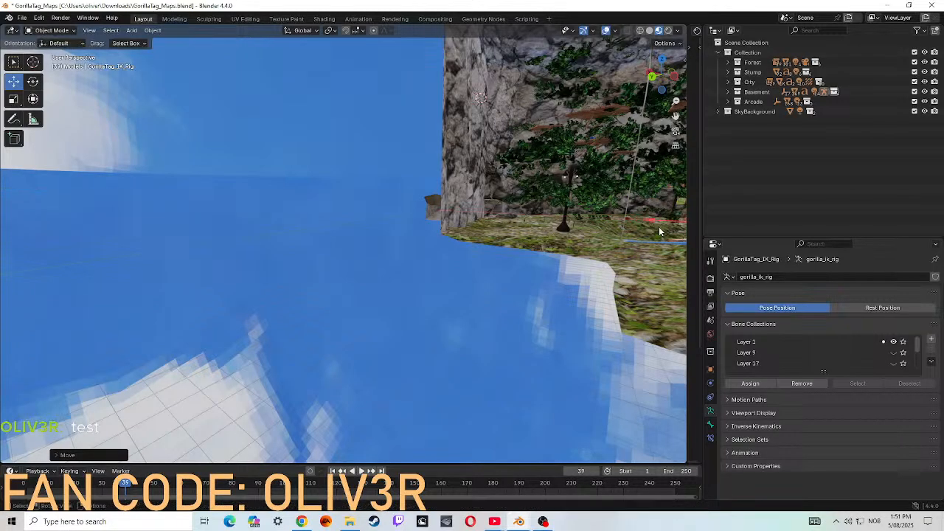
- Move the gorilla rig away from the rock wall along single axes and lower it toward the forest ground
key("shift+grave")
key("w")
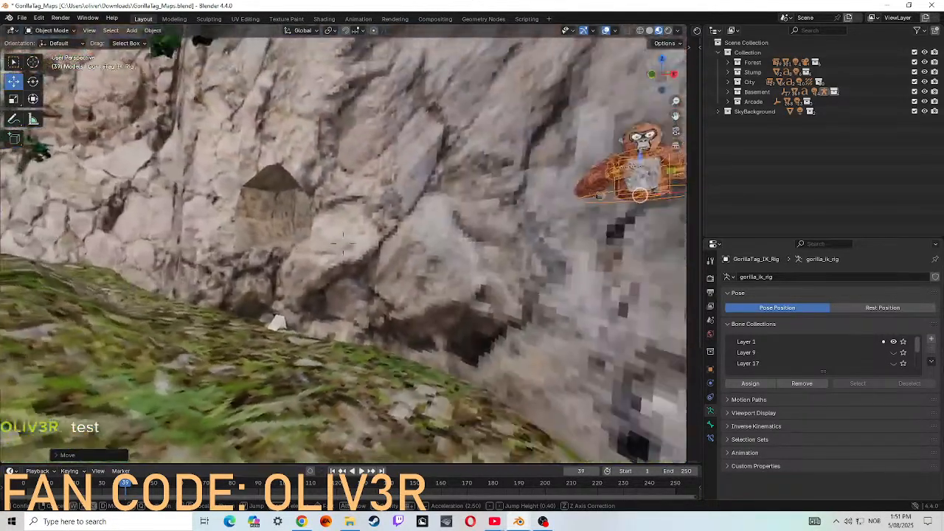
left_click(660, 231)
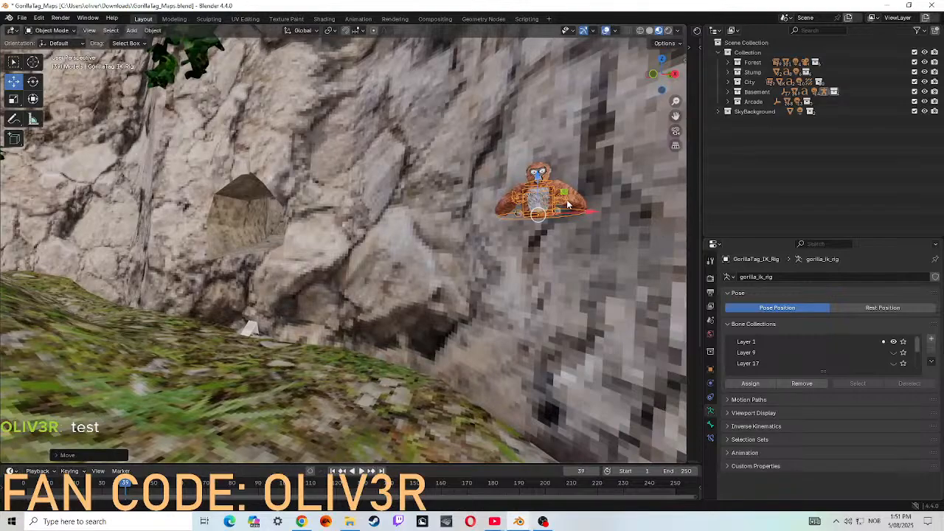
key("shift+grave")
key("w")
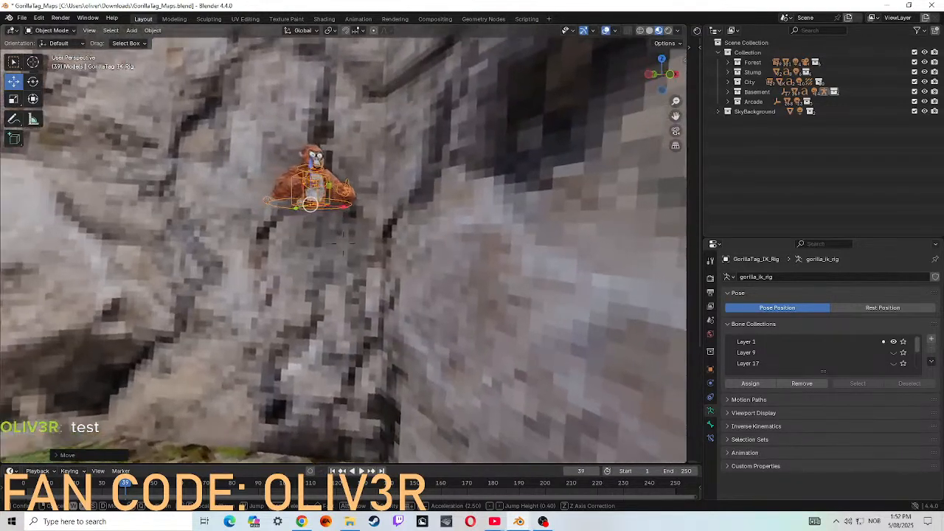
key("a")
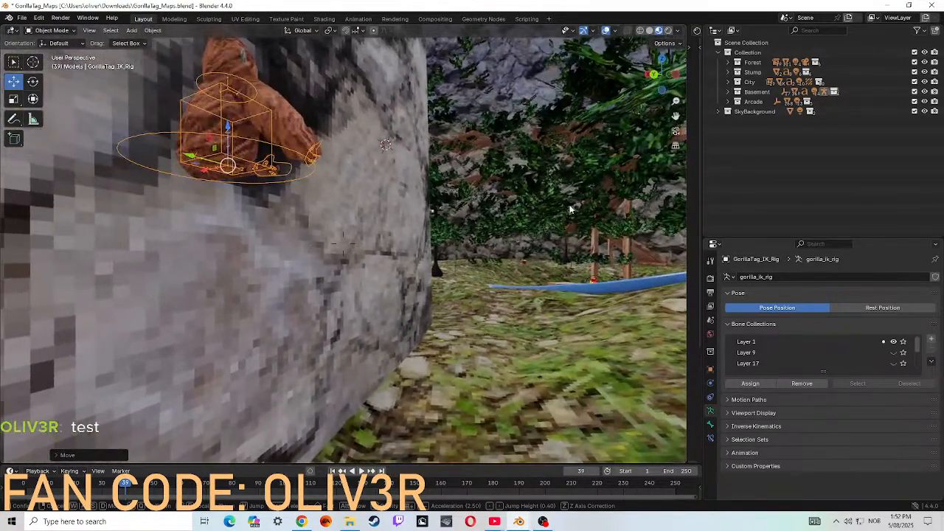
left_click(343, 243)
left_click_drag(189, 158, 343, 209)
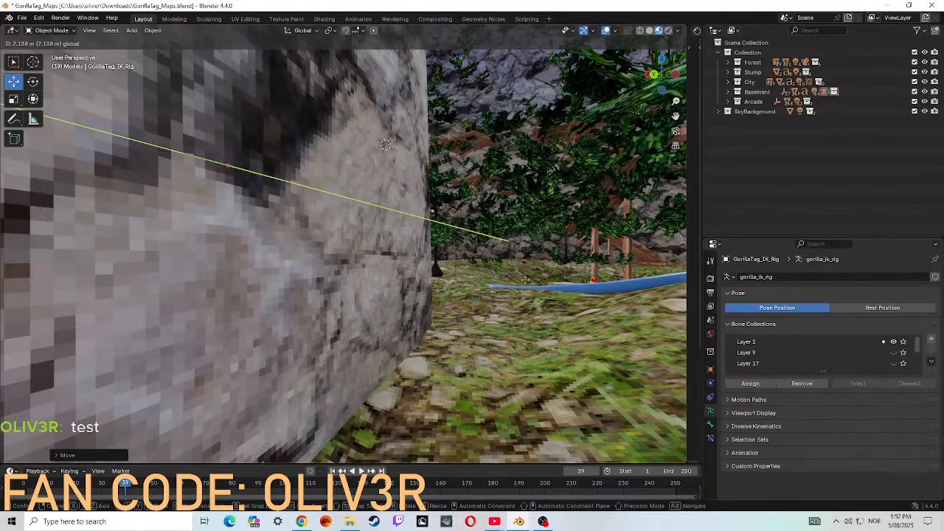
key("x")
left_click_drag(408, 286, 458, 244)
key("z")
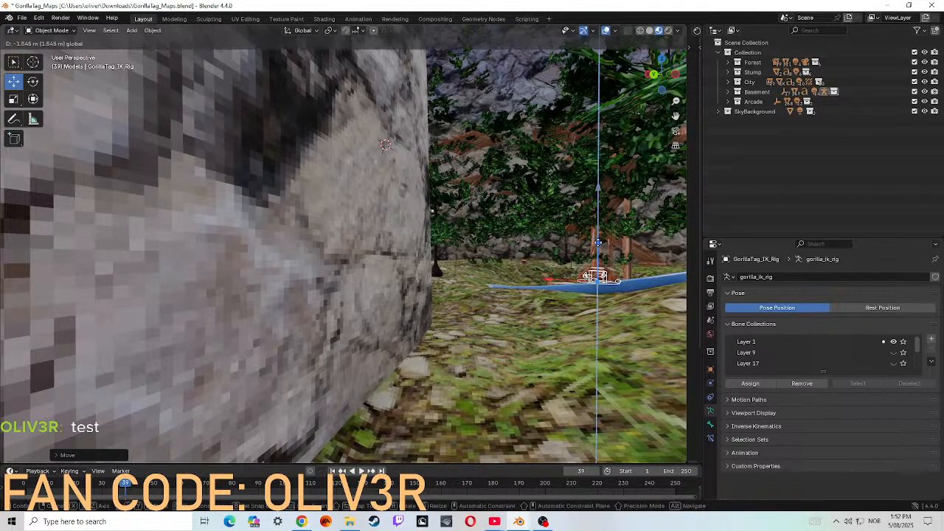
left_click(596, 291)
- Move the gorilla rig across the grass to the end of the striped slide, in front of the yellow tent
key("shift+grave")
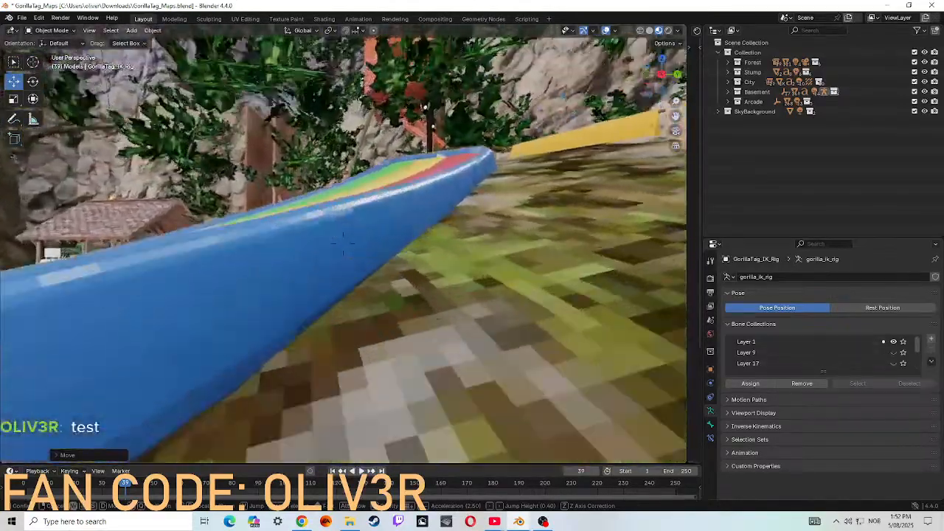
key("w")
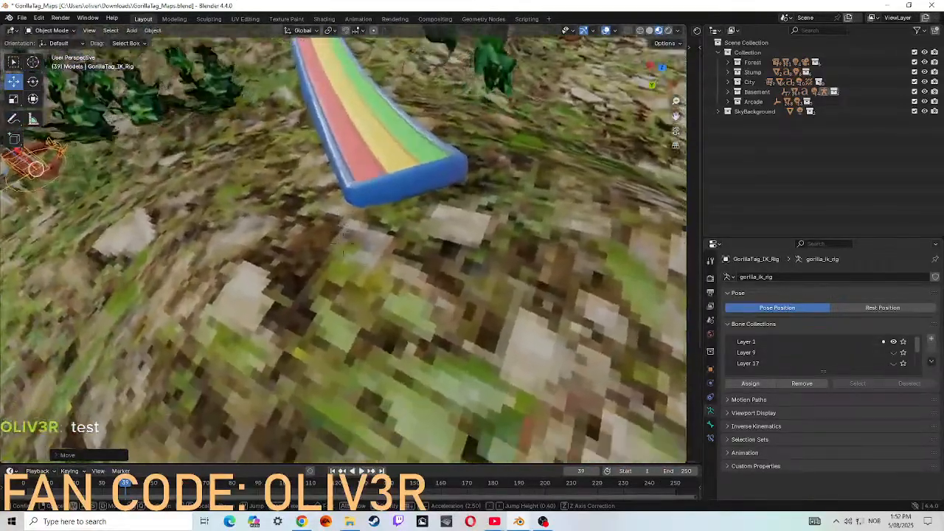
key("w")
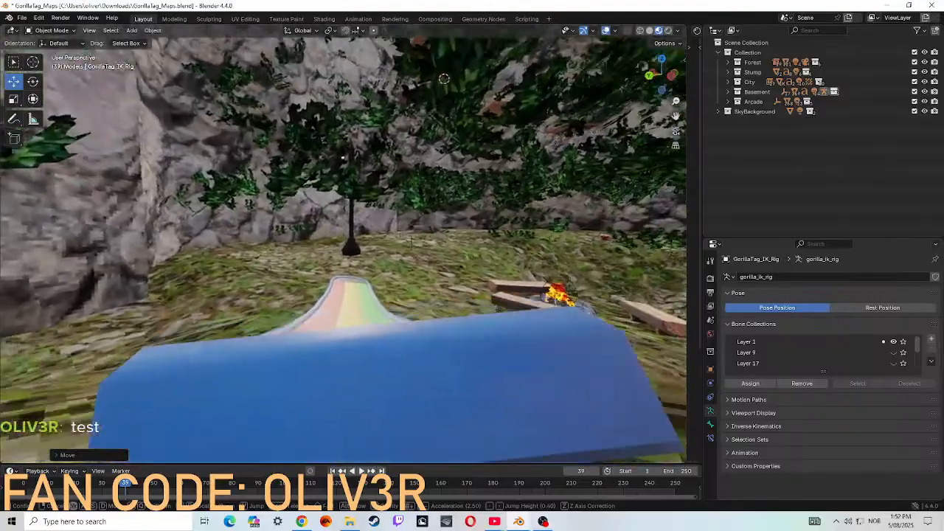
key("w")
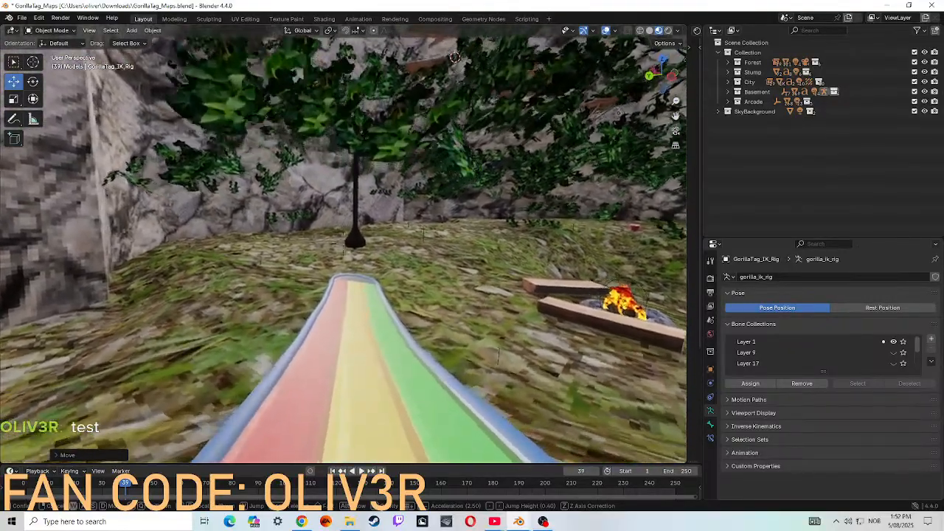
key("w")
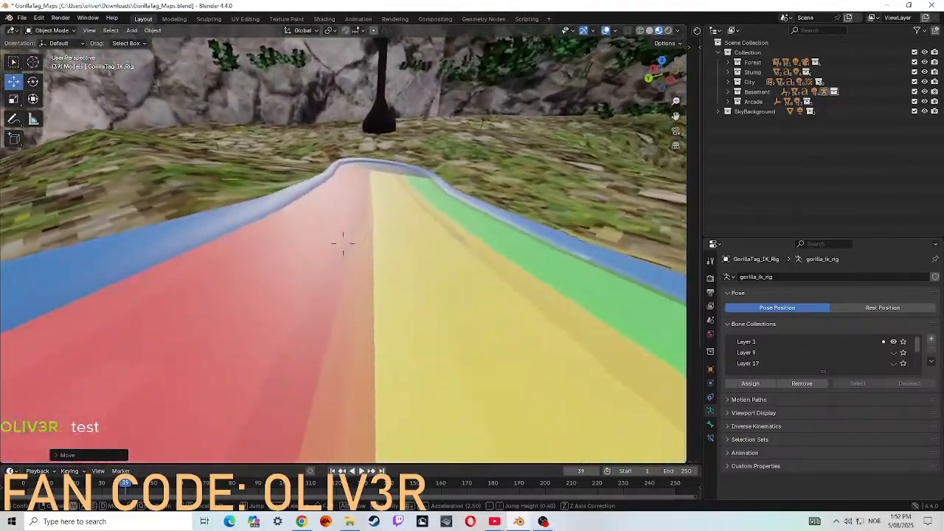
key("w")
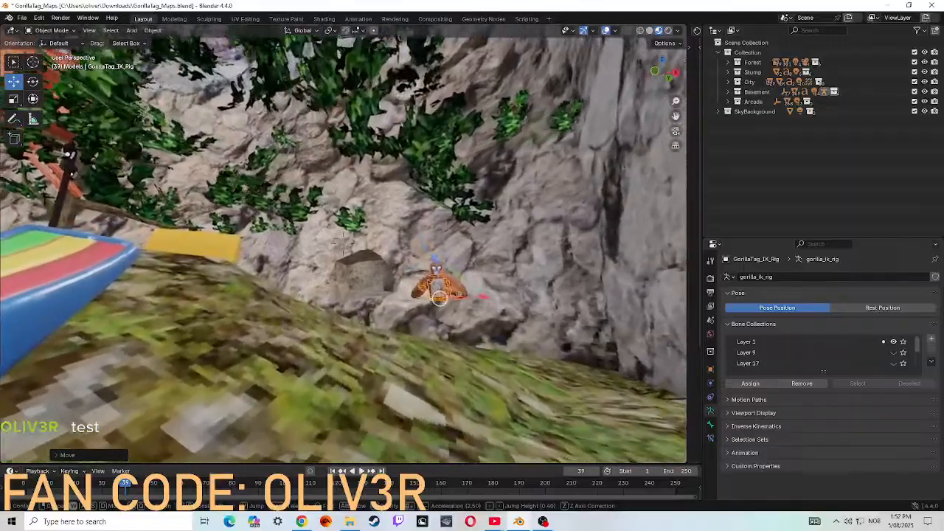
key("w")
left_click(558, 299)
left_click_drag(520, 289, 386, 282)
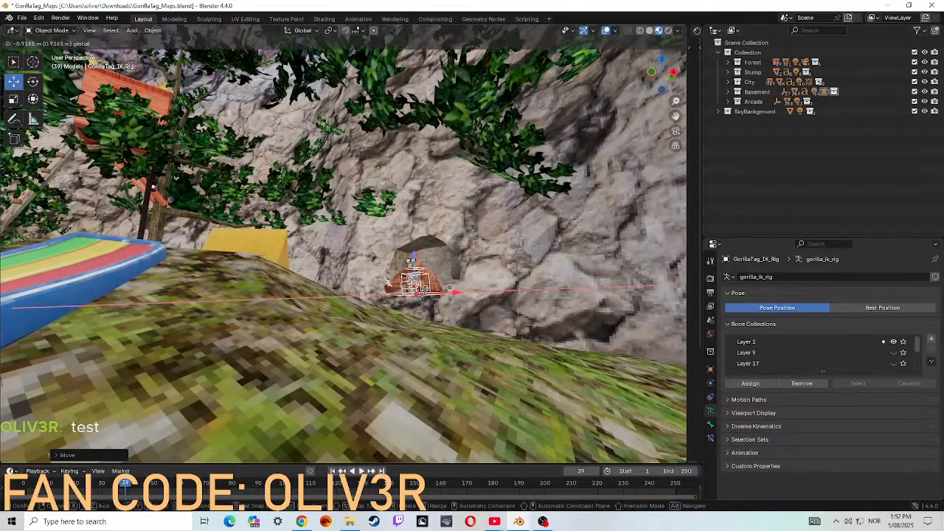
left_click_drag(305, 282, 269, 217)
key("z")
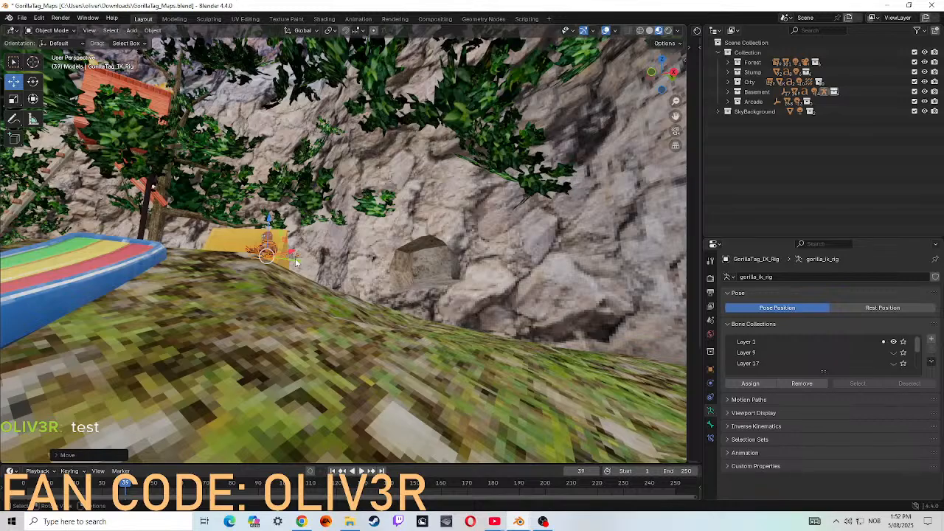
left_click_drag(295, 262, 176, 206)
- Frame the seated gorilla up close from the front and switch its rig to Pose Mode
key("shift+grave")
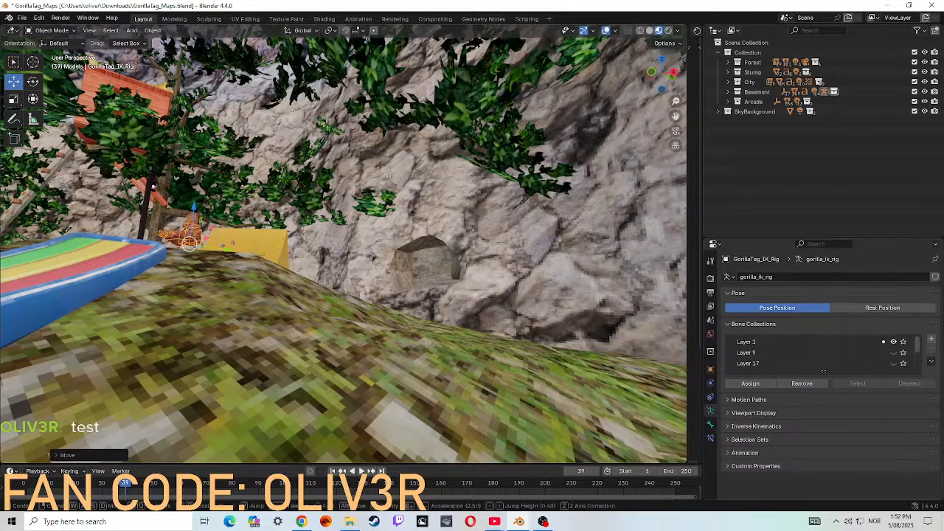
key("w")
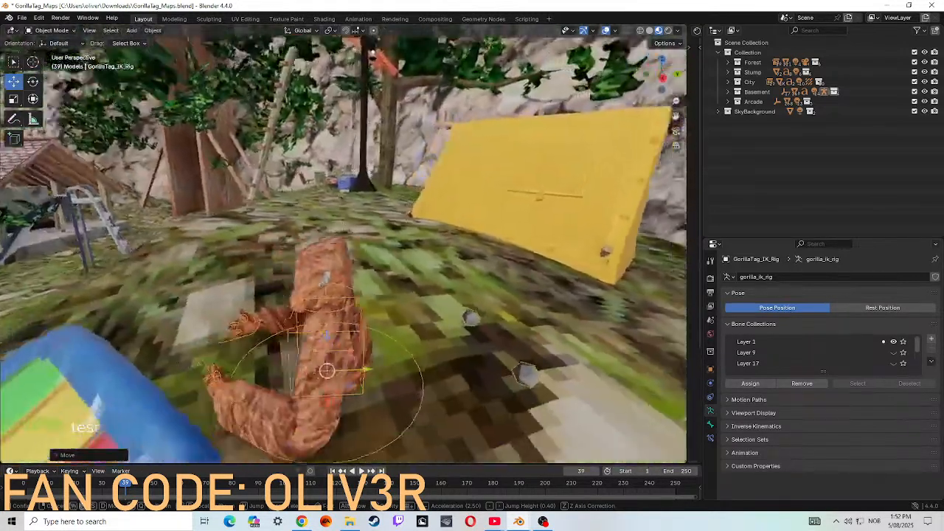
key("a")
key("w")
key("Return")
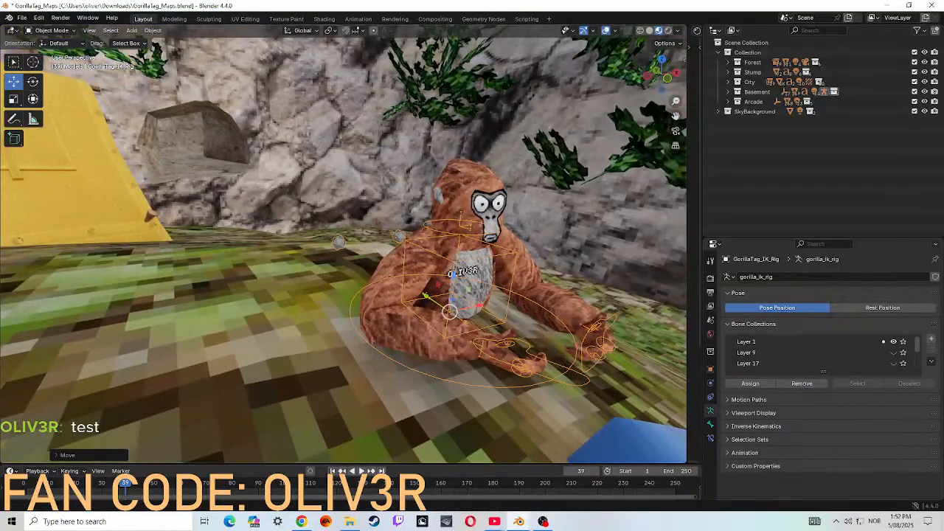
left_click(50, 31)
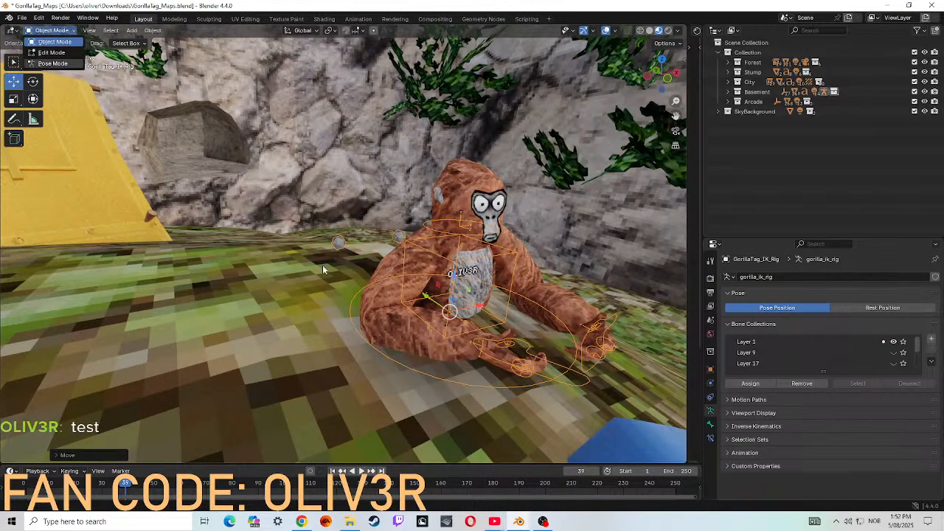
key("p")
- Select the gorilla's right hand control and rotate it so the fingers turn toward the ground
left_click(492, 376)
left_click(557, 380)
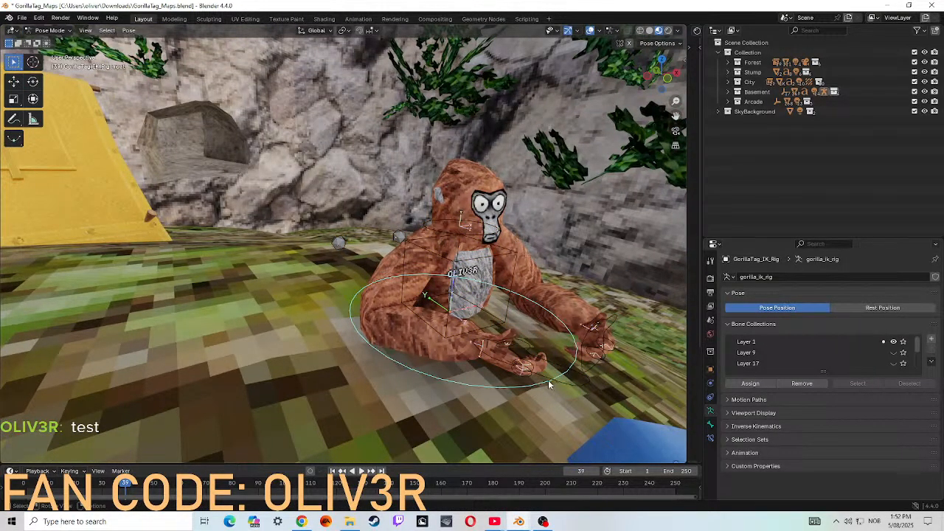
left_click(527, 349)
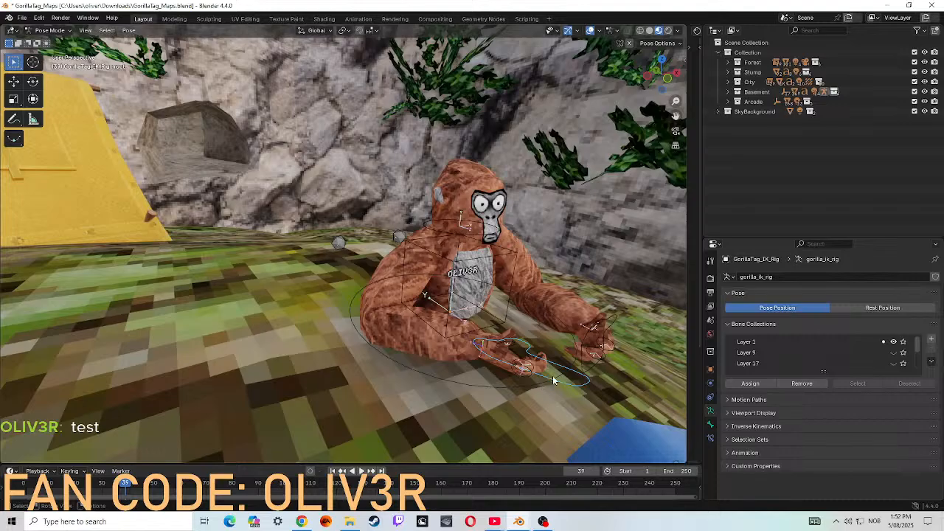
key("r")
key("r")
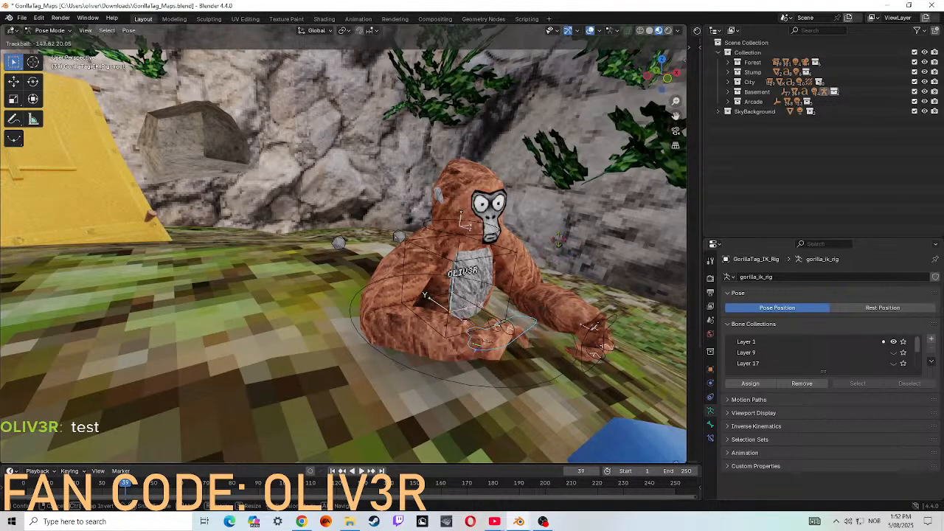
key("r")
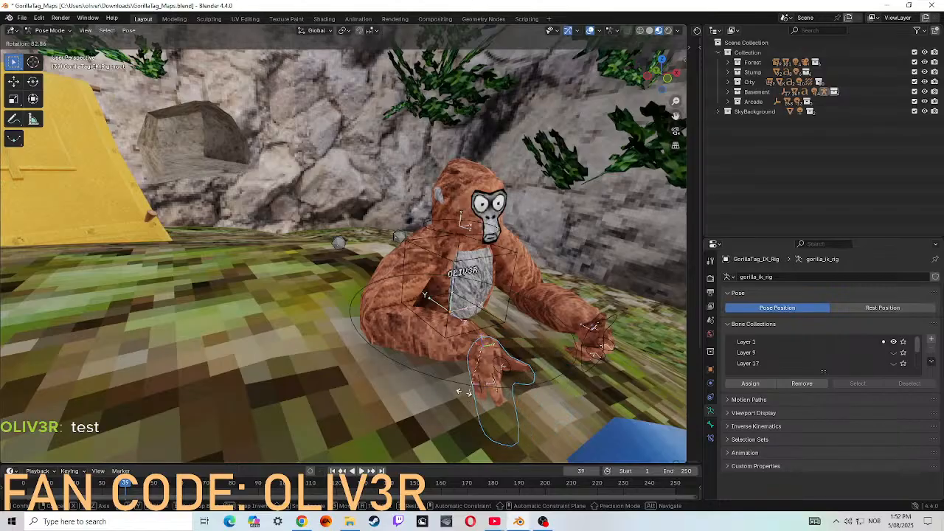
left_click(427, 381)
- View the gorilla from the front and adjust its right hand with a trackball rotation so the hand rests naturally
key("shift+grave")
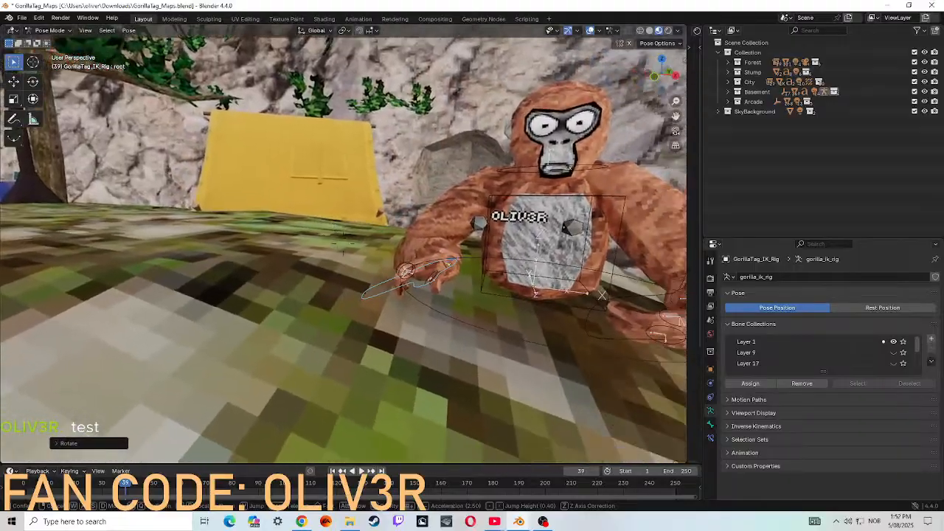
left_click(423, 382)
key("r")
key("r")
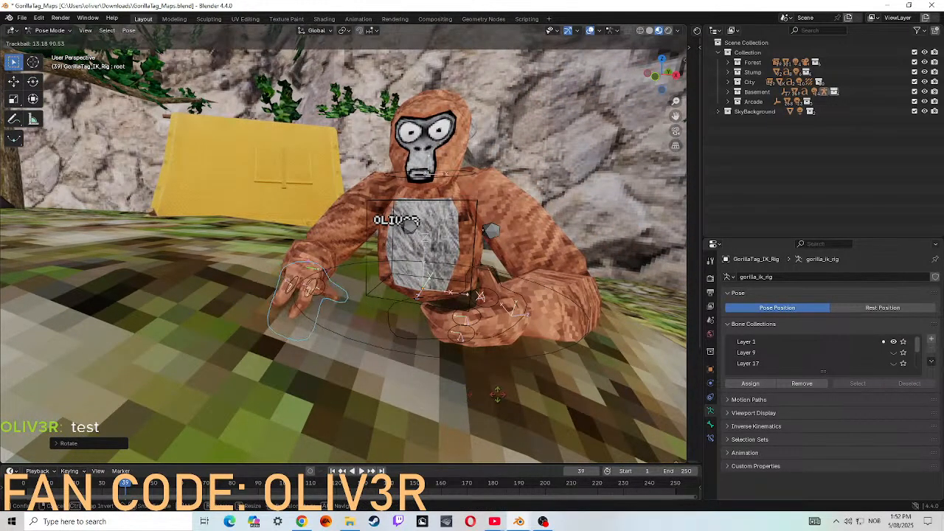
left_click(481, 390)
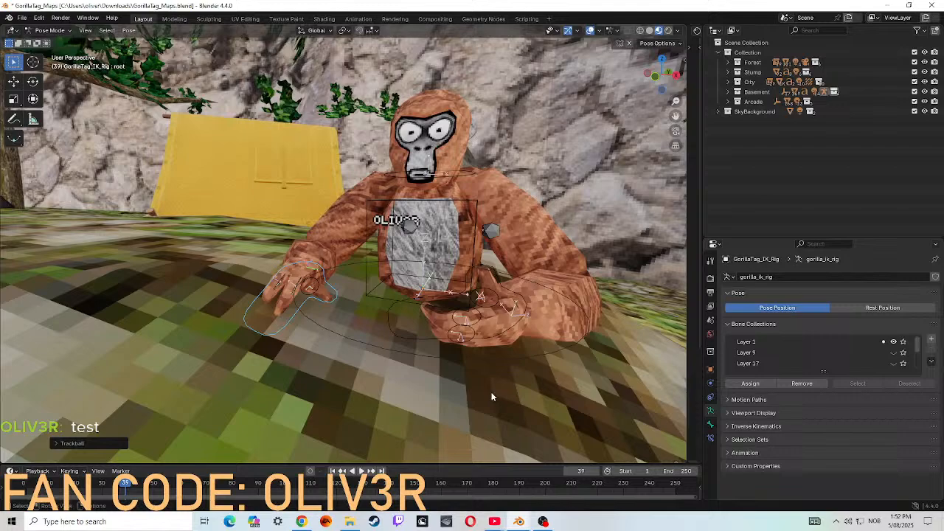
- Select the gorilla's left hand control and trackball-rotate it so the fingers point down toward the ground
left_click(415, 341)
key("r")
key("r")
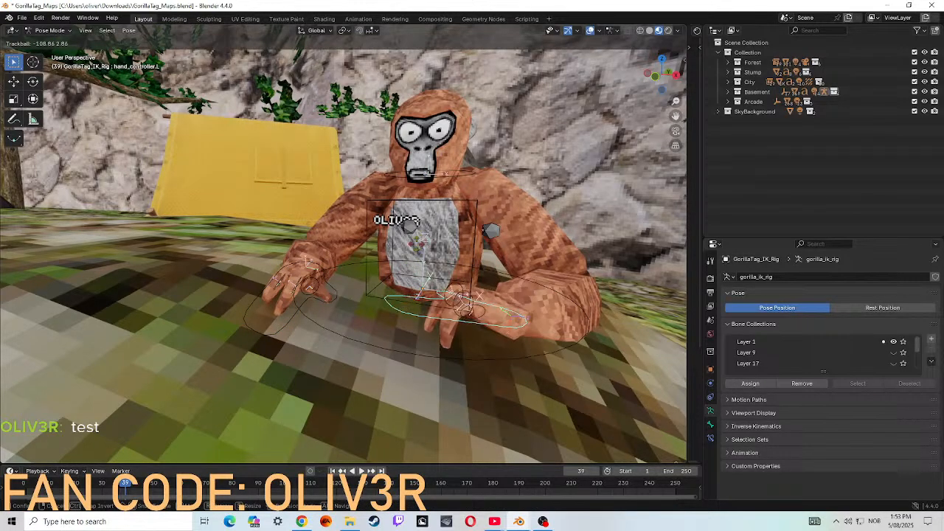
left_click(353, 268)
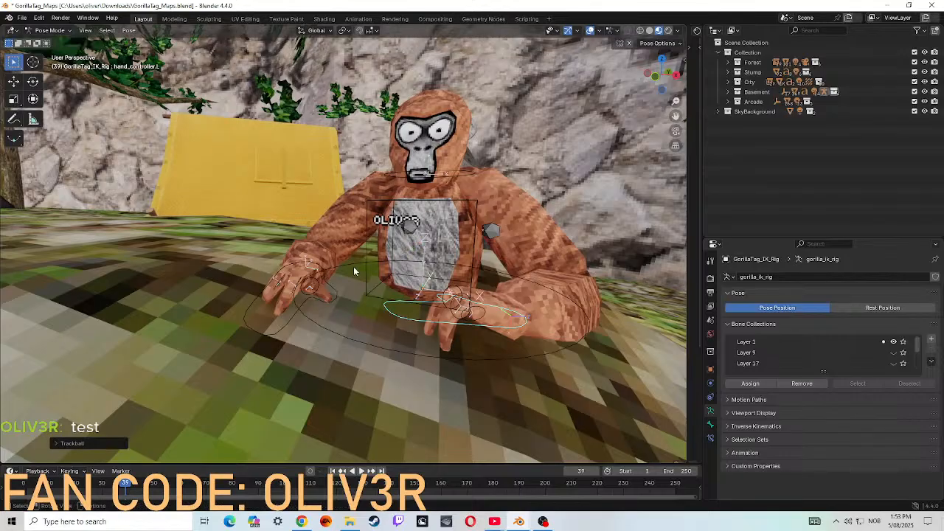
- Slightly rotate the right hand's index finger control and spread its middle finger outward with trackball rotations
left_click(295, 290)
key("r")
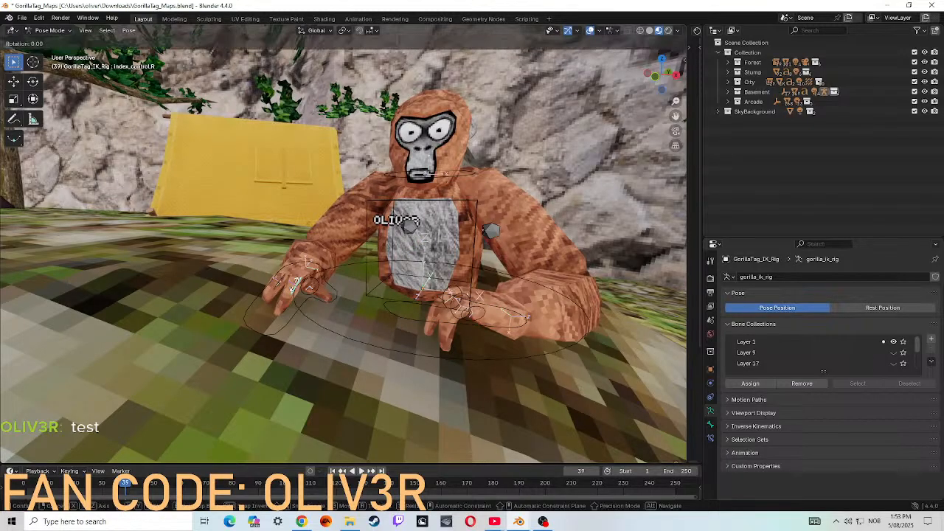
key("r")
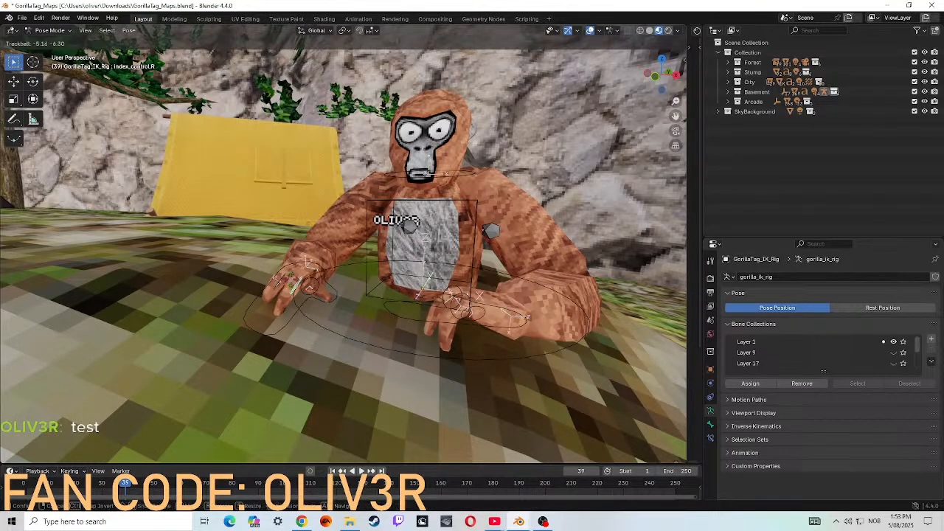
left_click(296, 272)
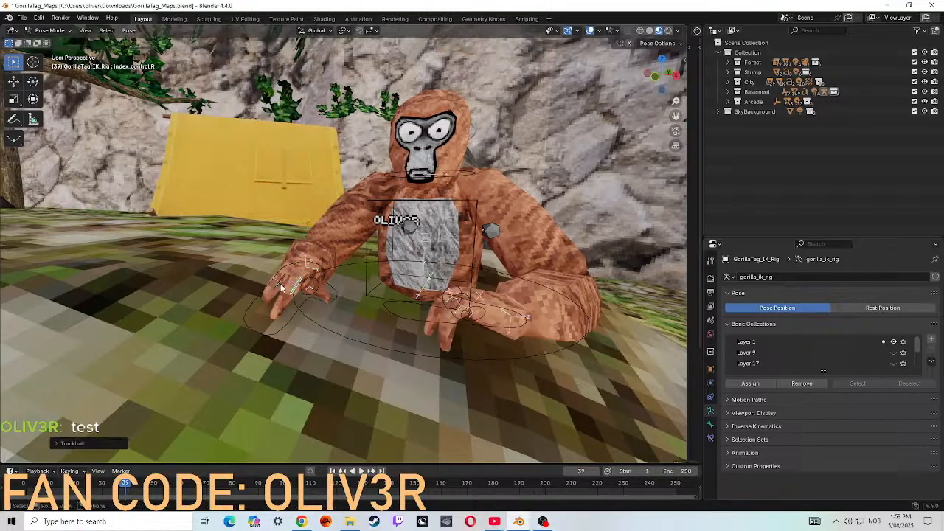
left_click(279, 278)
key("r")
key("r")
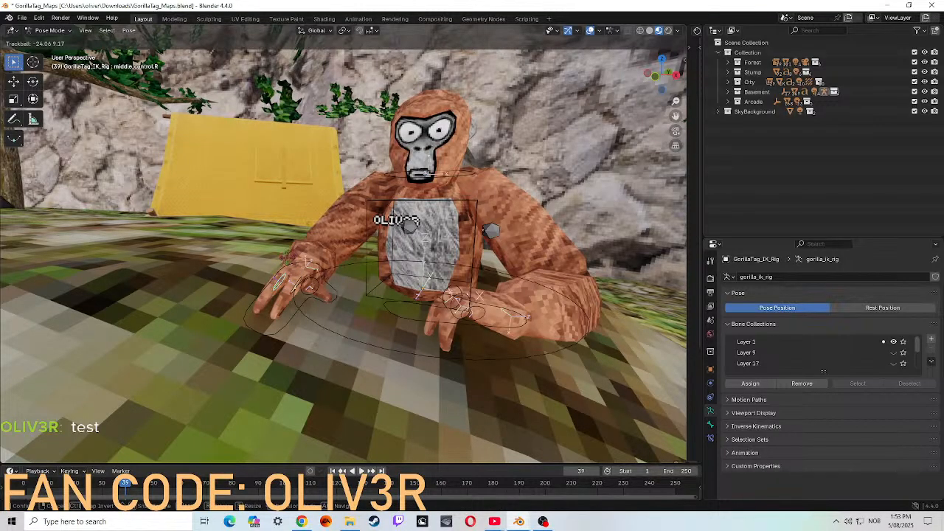
- Rotate the left hand's middle finger control with a trackball rotation followed by a flat rotation in the view plane
left_click(400, 327)
key("r")
key("r")
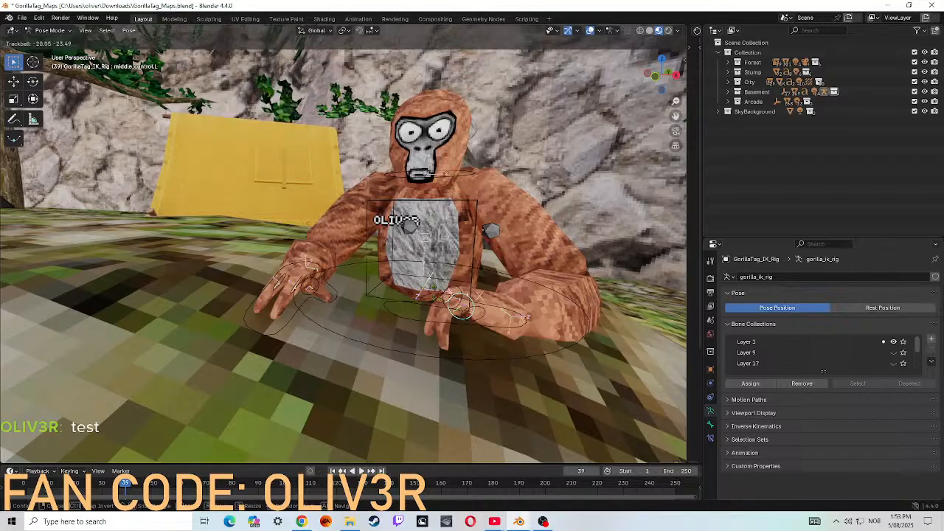
key("r")
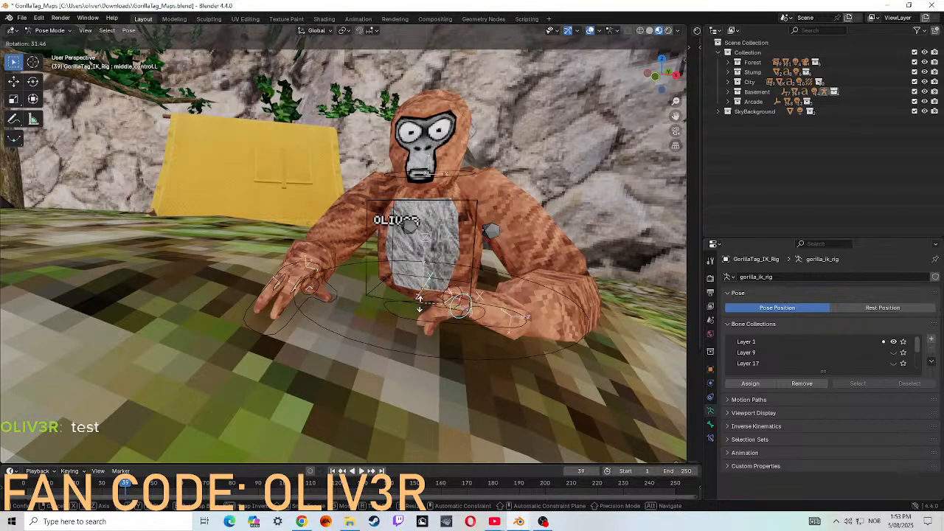
left_click(391, 302)
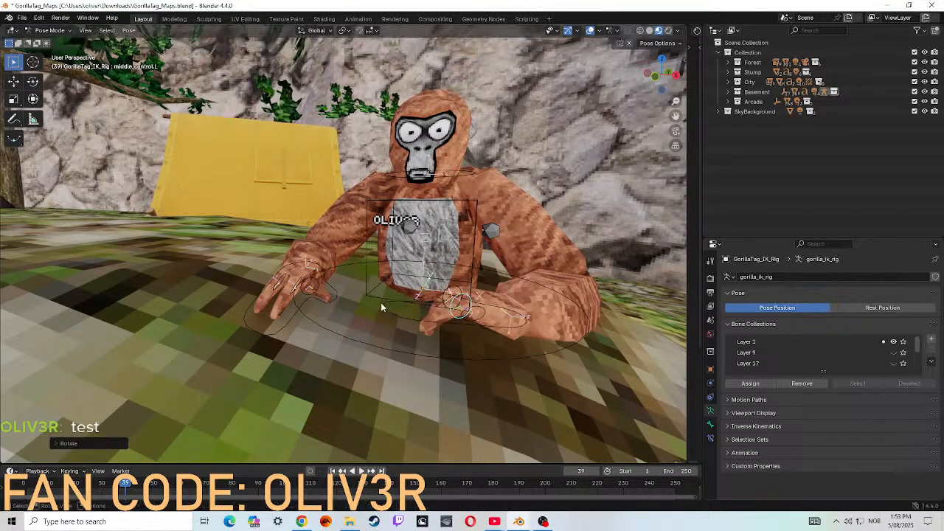
- View the left hand up close and trackball-rotate its index finger to lift it toward the middle finger
key("shift+grave")
key("s")
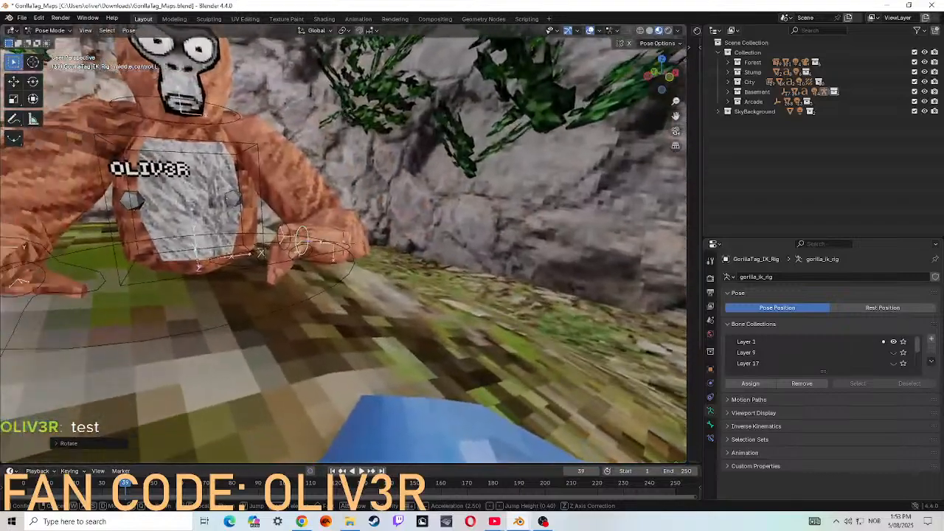
key("w")
key("s")
key("a")
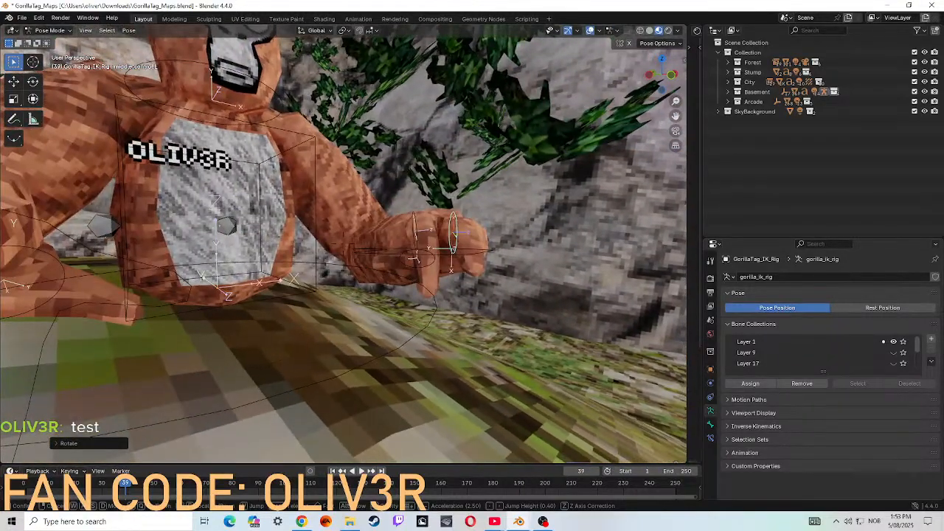
key("w")
key("d")
key("a")
left_click(381, 308)
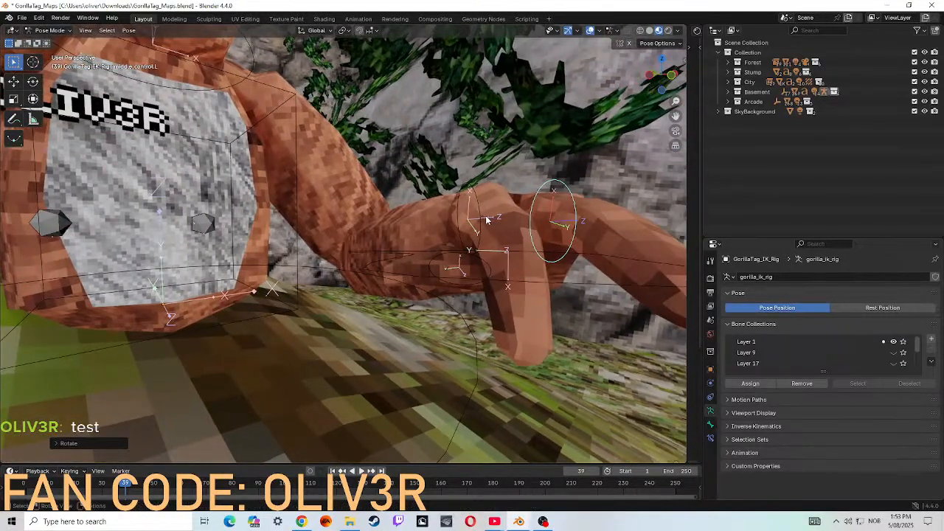
left_click(487, 220)
key("r")
key("r")
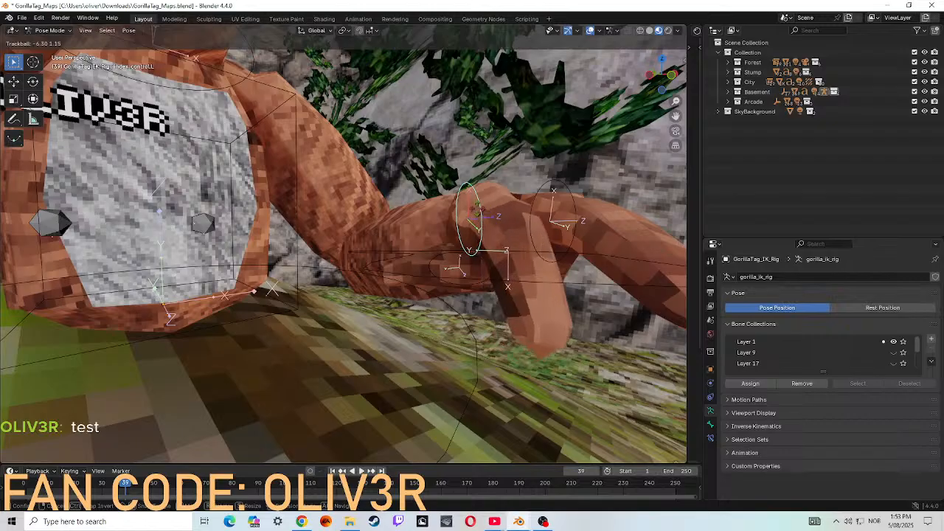
left_click(459, 225)
- Select the left thumb control and trackball-rotate it so the thumb points down toward the ground
left_click(446, 275)
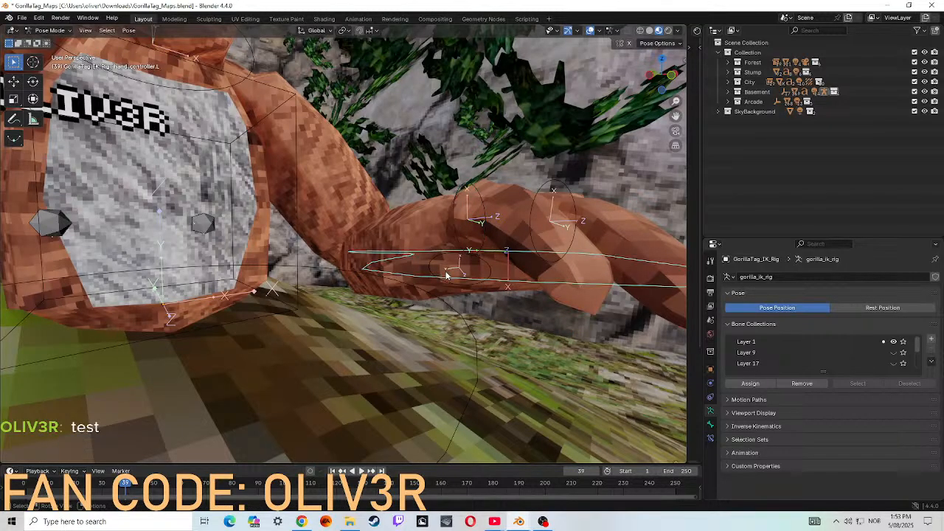
left_click(443, 271)
key("r")
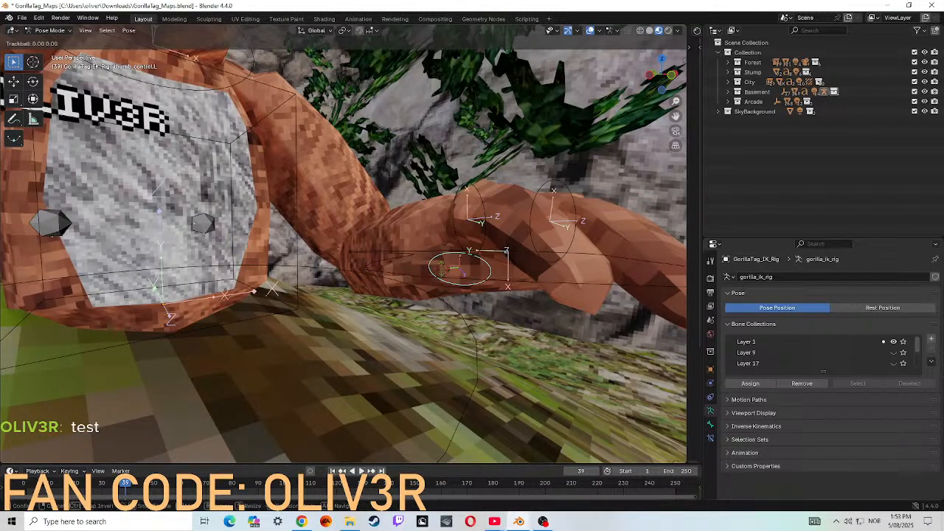
key("r")
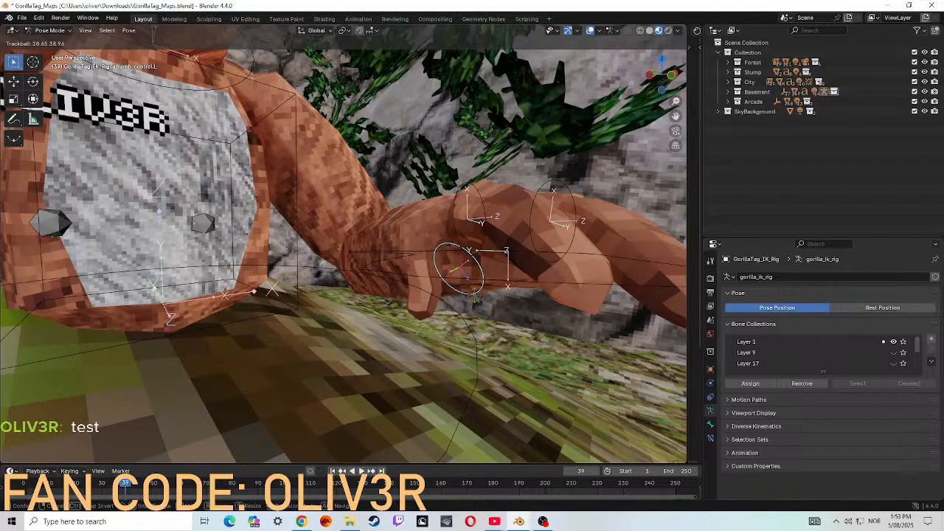
left_click(477, 295)
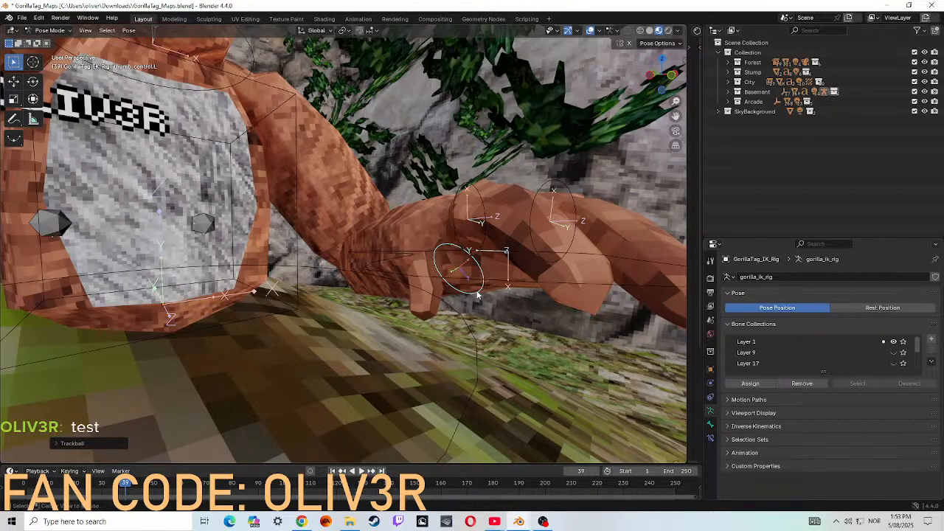
- Select the torso control from the front and raise the gorilla's body along the Z axis with the Move tool
key("shift+grave")
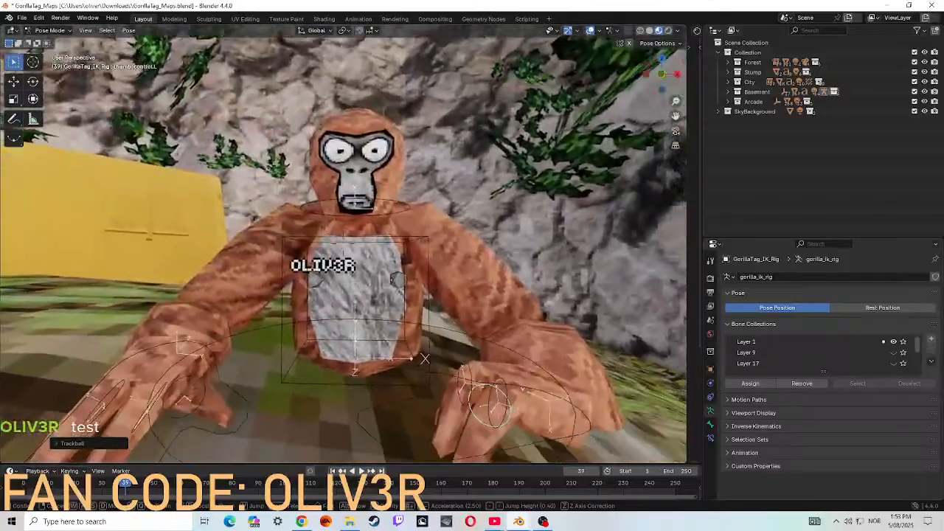
key("w")
left_click(344, 215)
left_click(342, 346)
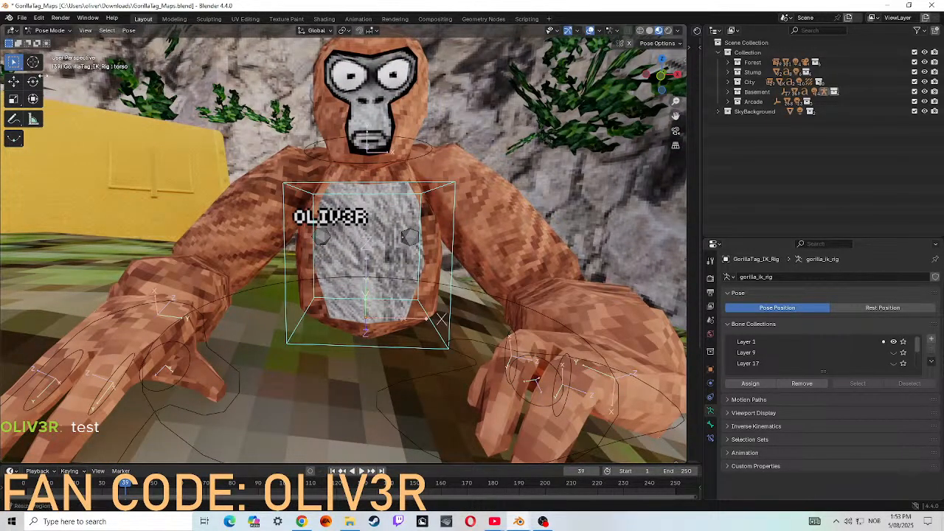
left_click(13, 82)
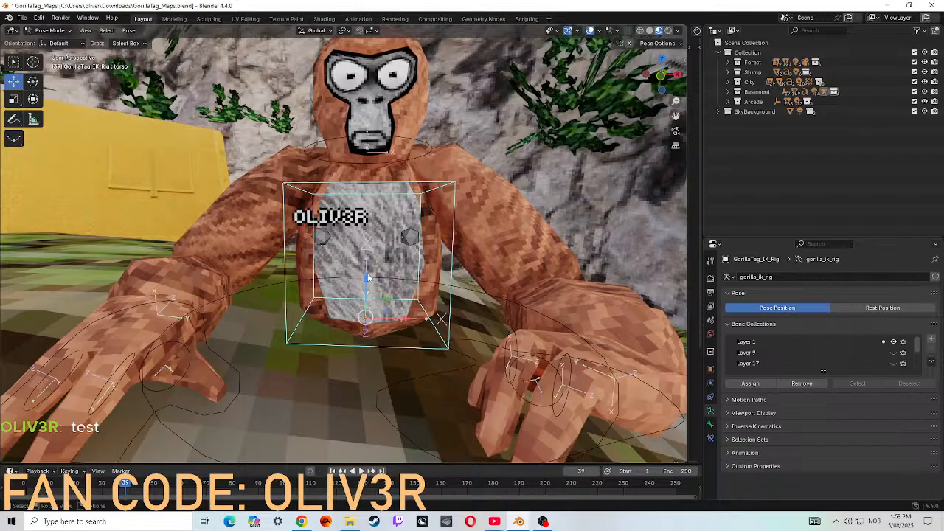
left_click_drag(364, 281, 374, 215)
- Move the right and left hand controls back and inward so both hands rest closer to the raised body
left_click(135, 435)
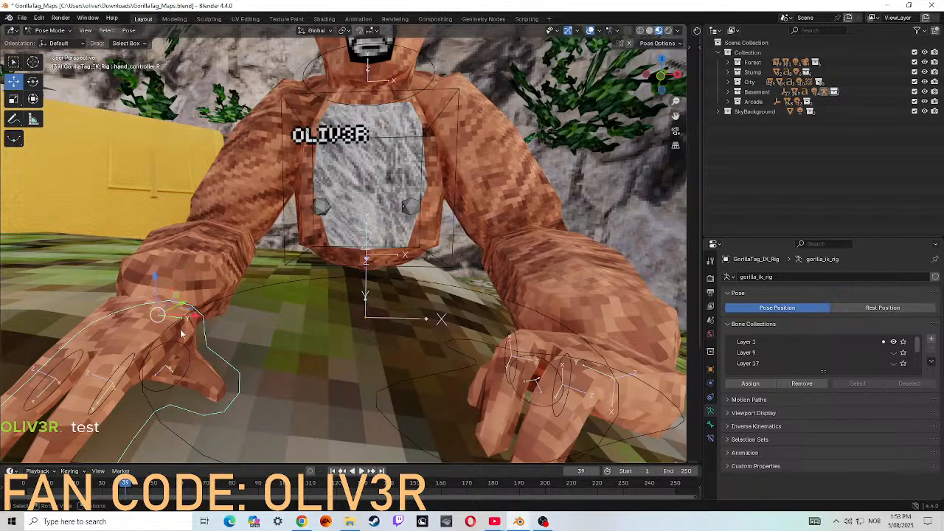
left_click_drag(185, 309, 255, 271)
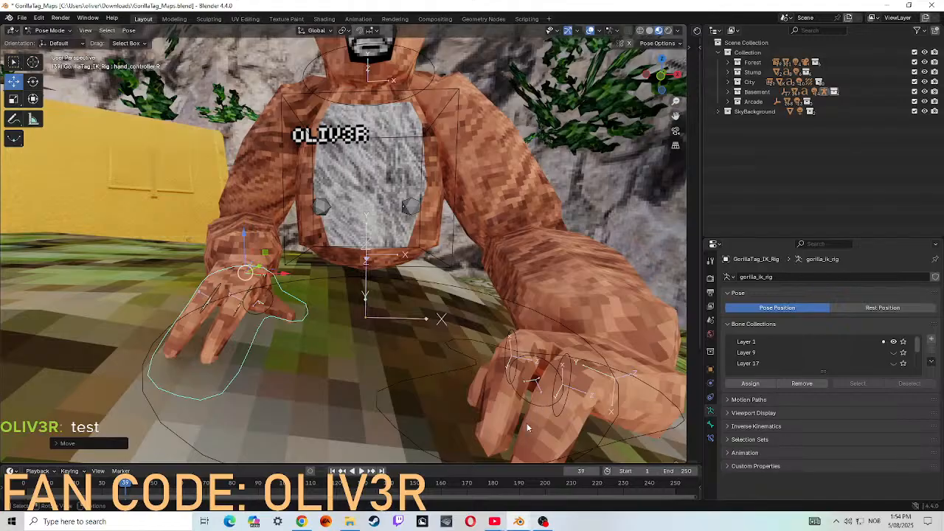
left_click(404, 445)
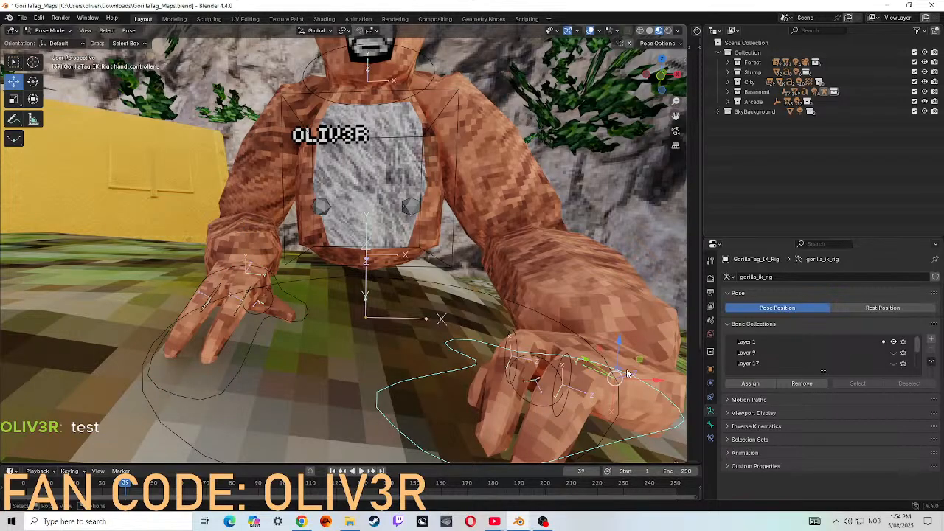
left_click_drag(591, 363, 526, 350)
- Trackball-rotate the left hand so its fingers point forward and down, and adjust its index finger's rotation
key("r")
key("r")
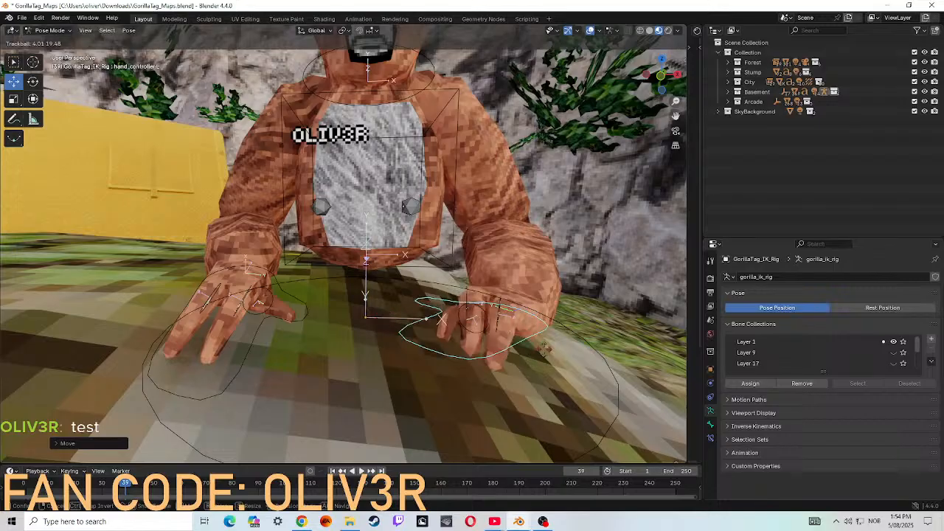
left_click(514, 343)
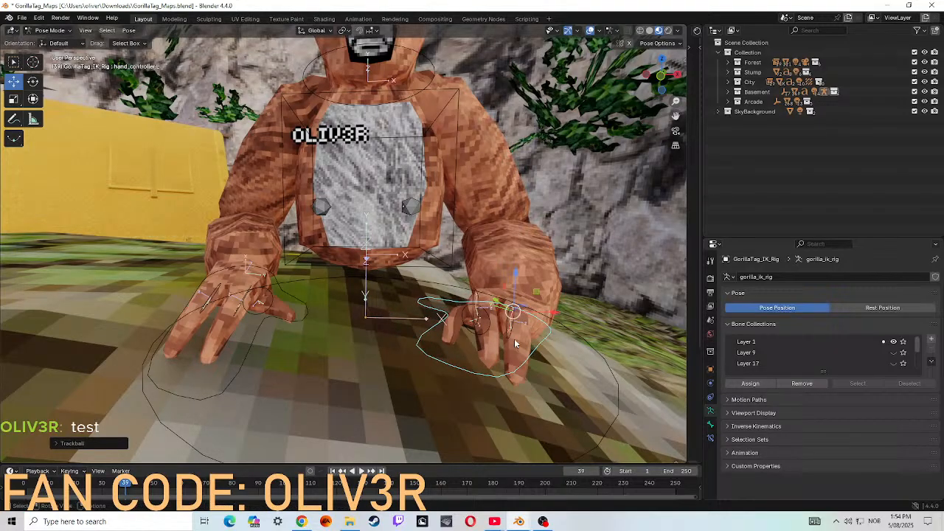
left_click(478, 309)
key("r")
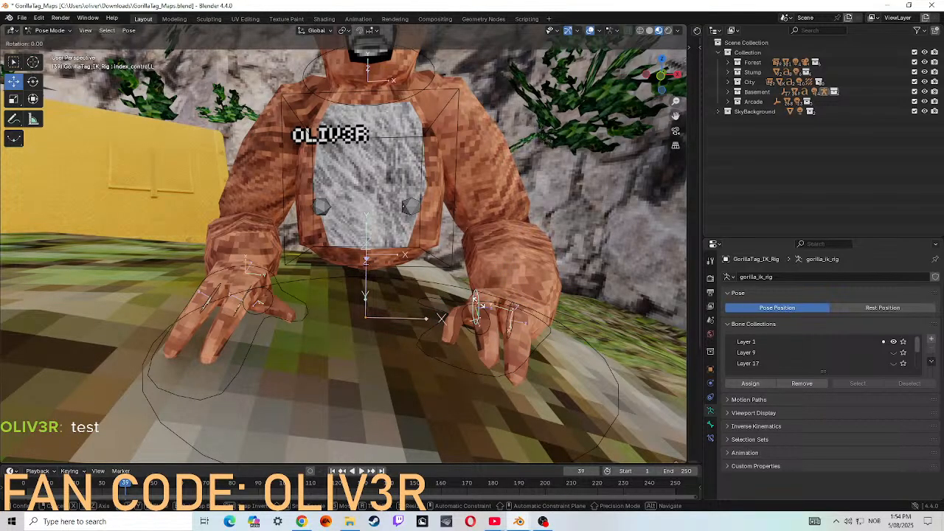
key("r")
left_click(465, 309)
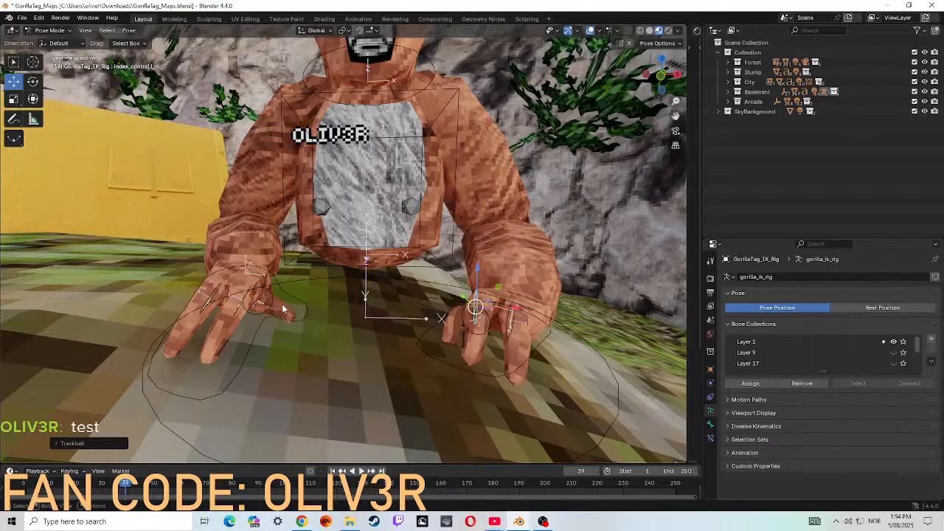
- Rotate the right hand's index finger control slightly so the finger points more directly at the ground
left_click(244, 309)
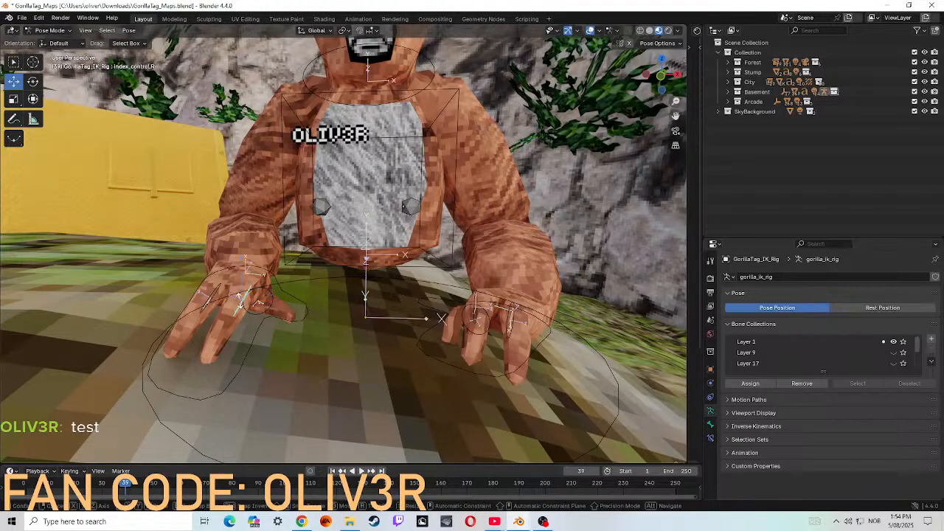
key("r")
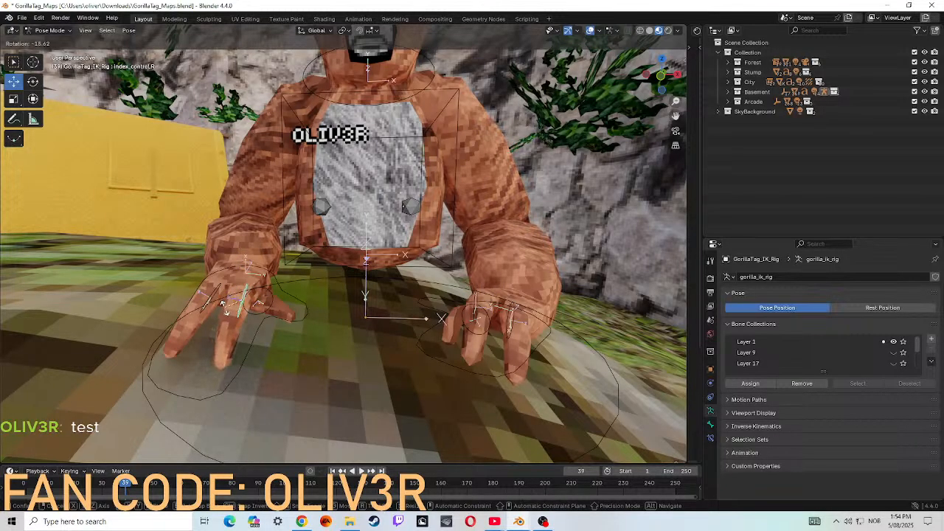
left_click(223, 304)
- Rotate the right hand's middle finger inward beside the index finger and fine-tune it with a trackball rotation
left_click(214, 295)
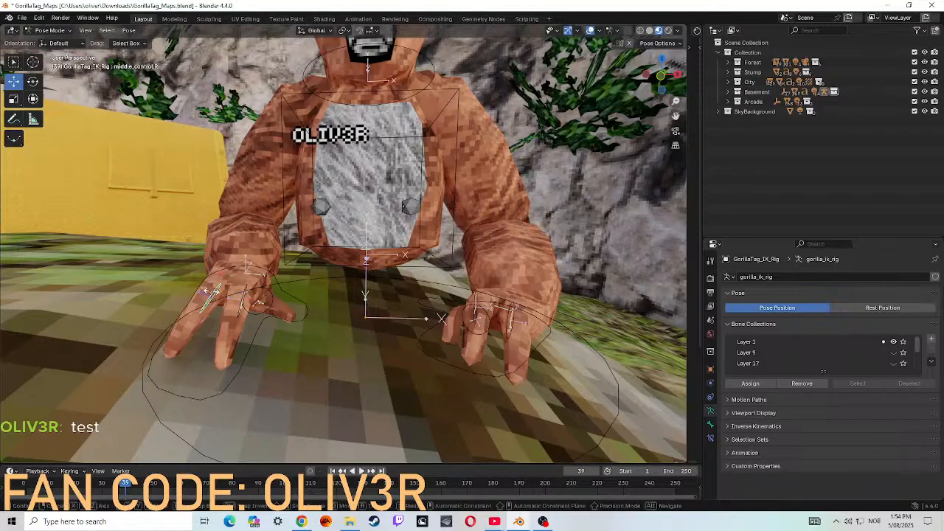
key("r")
key("r")
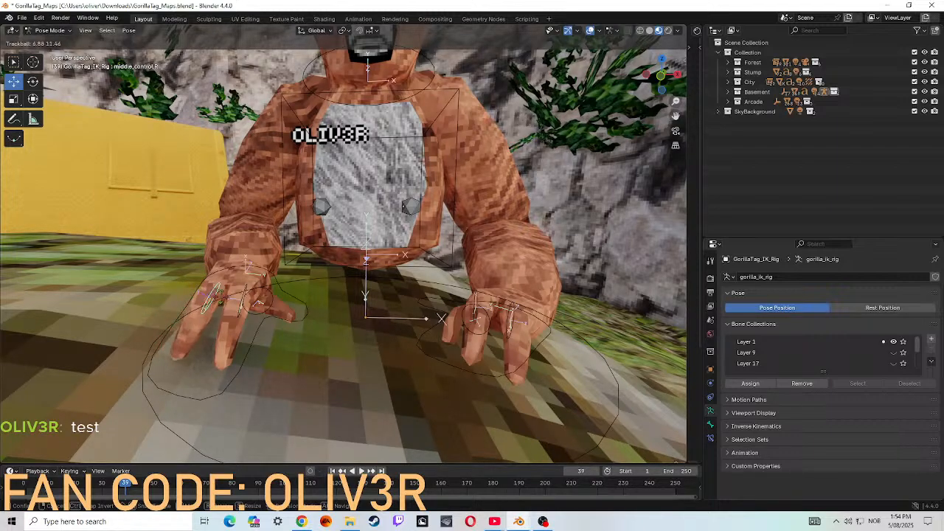
key("r")
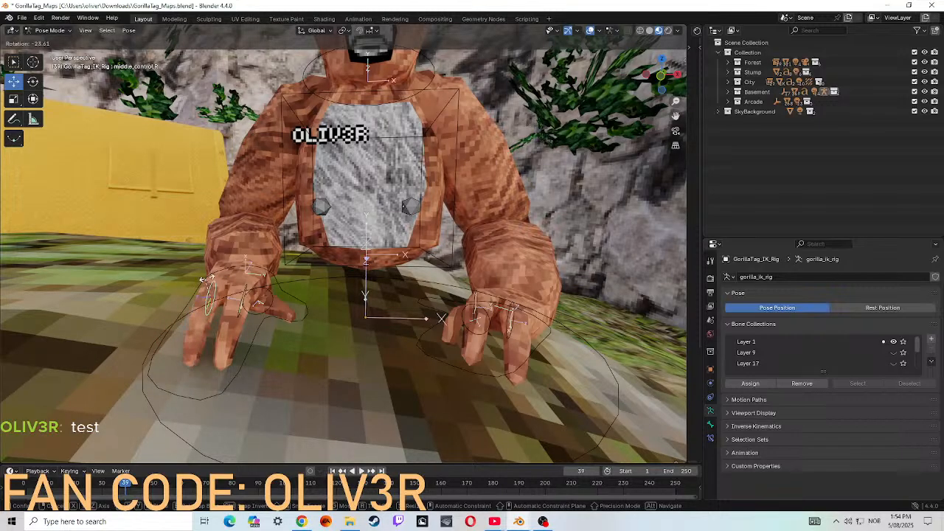
left_click(208, 283)
key("r")
key("r")
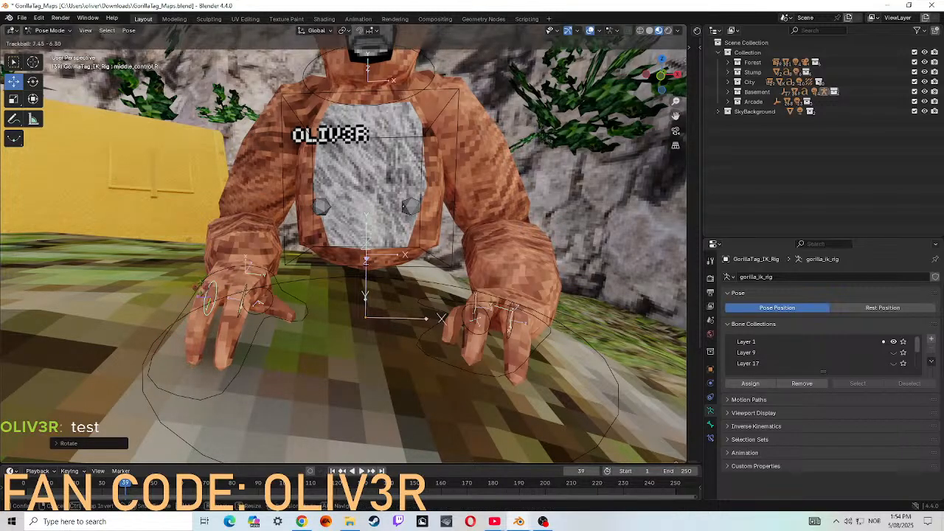
left_click(211, 282)
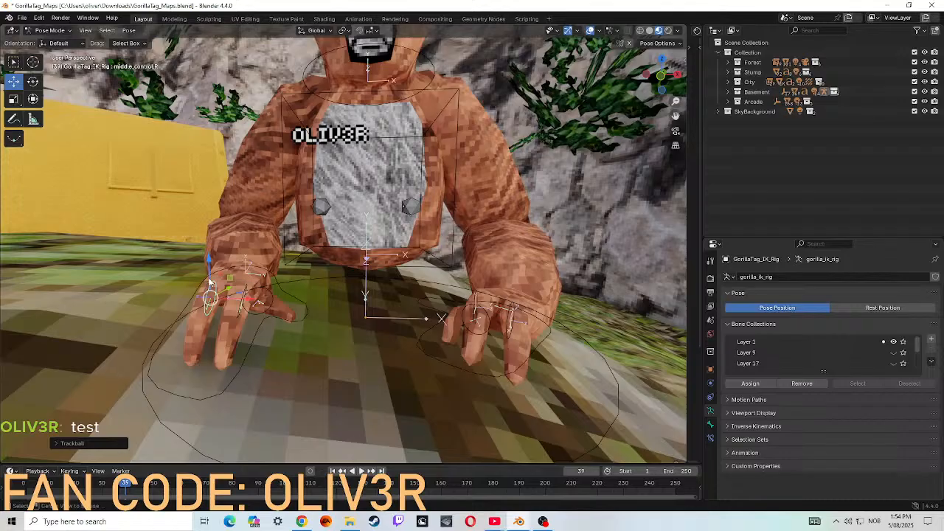
key("shift+grave")
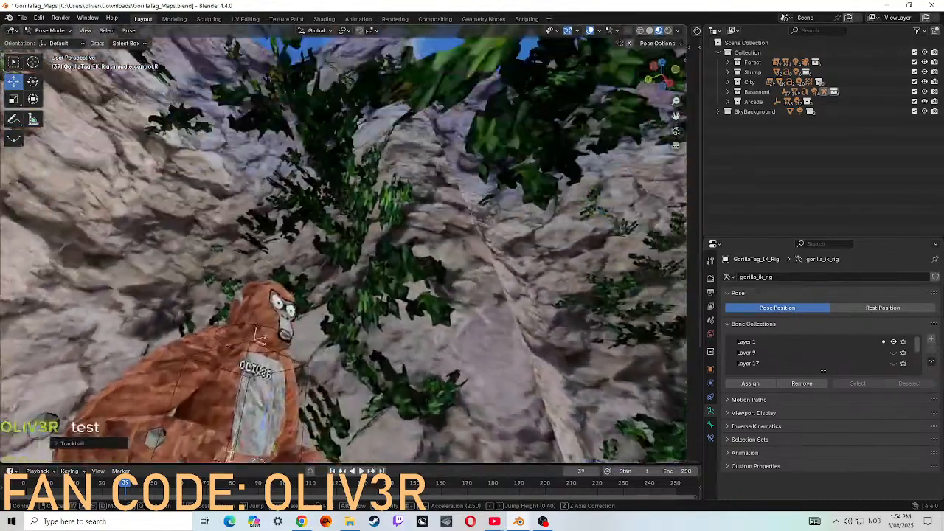
- Select the gorilla's torso control and raise it slightly along the Z axis
key("w")
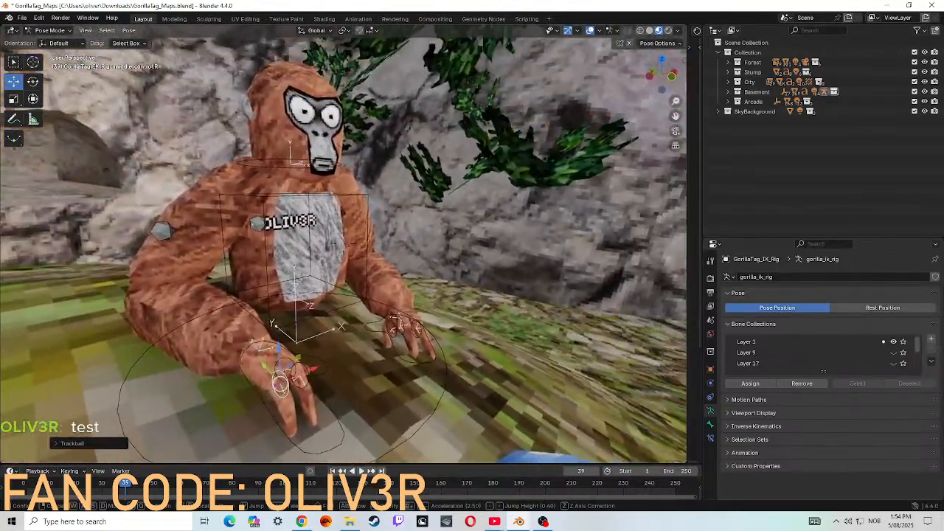
left_click(183, 279)
left_click(252, 262)
left_click(264, 266)
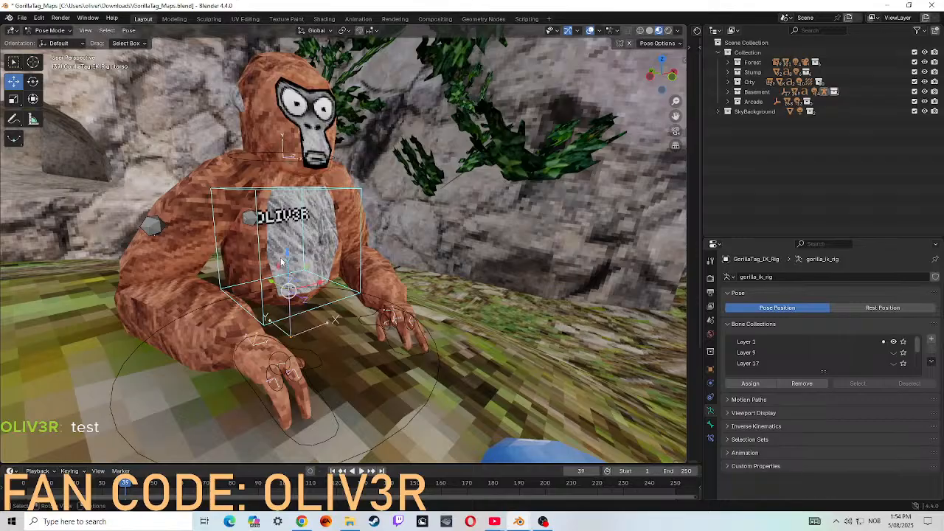
mouse_move(286, 254)
left_mouse_down()
mouse_move(287, 268)
mouse_move(287, 246)
left_mouse_up()
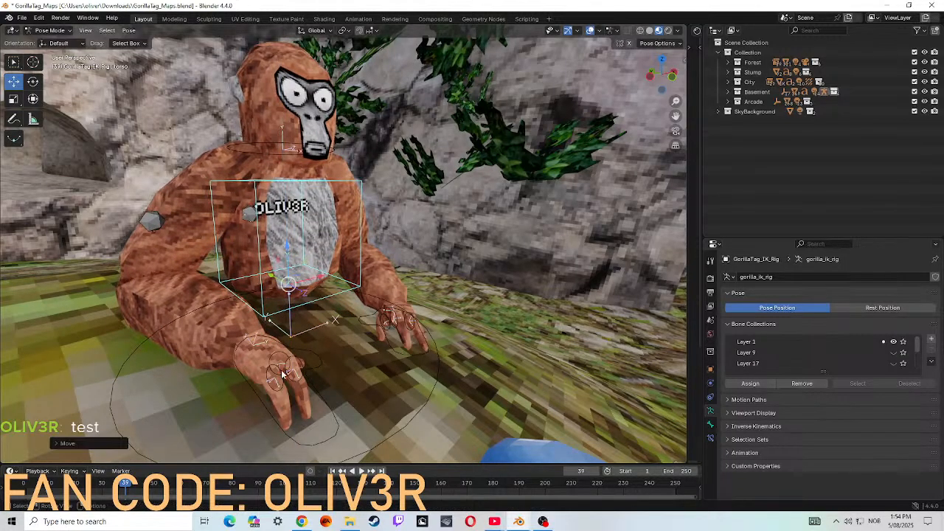
- Lower the right hand control along the Z axis until the hand reaches the ground in front of the body
left_click(298, 381)
left_click_drag(253, 314, 259, 360)
key("shift+grave")
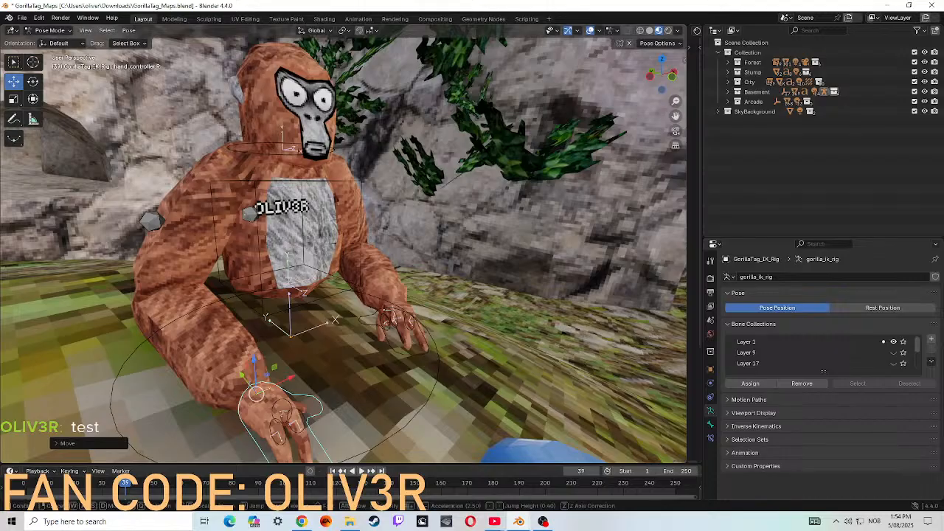
key("w")
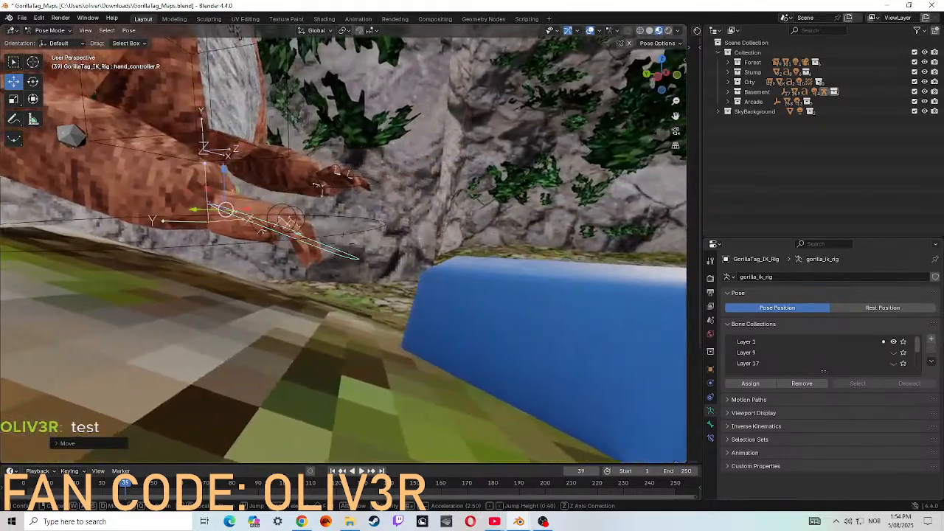
left_click(253, 227)
left_click_drag(226, 173, 187, 276)
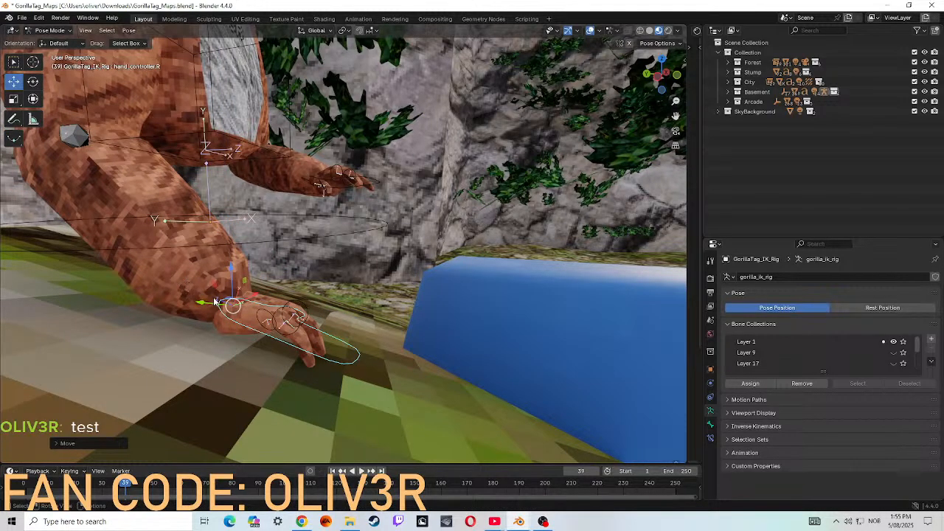
key("r")
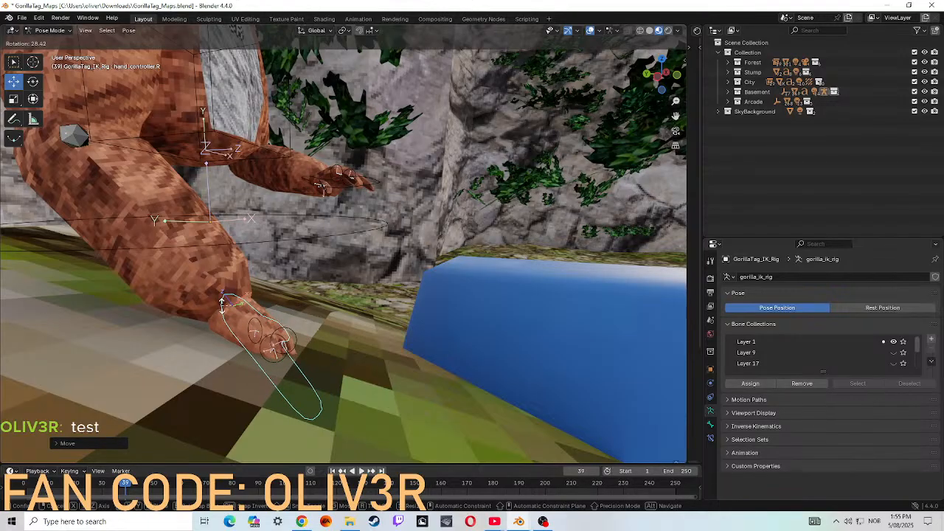
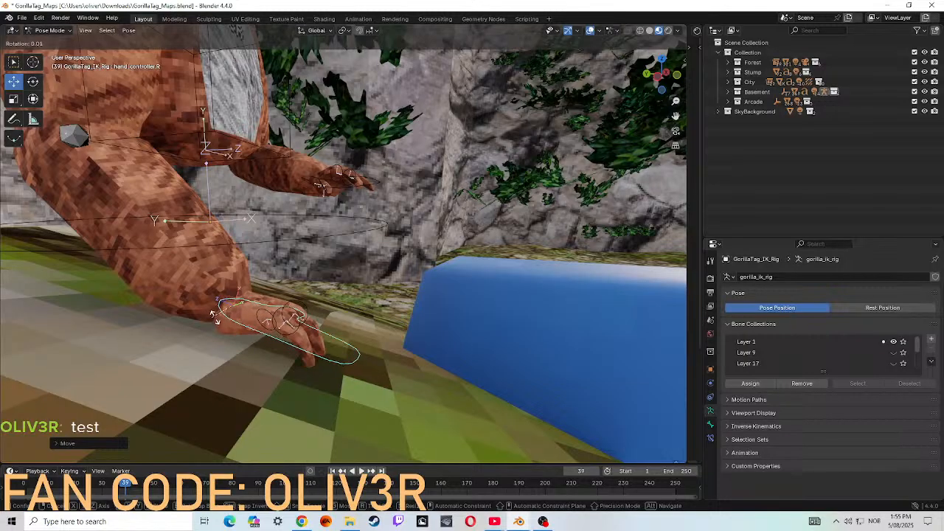
left_click(210, 316)
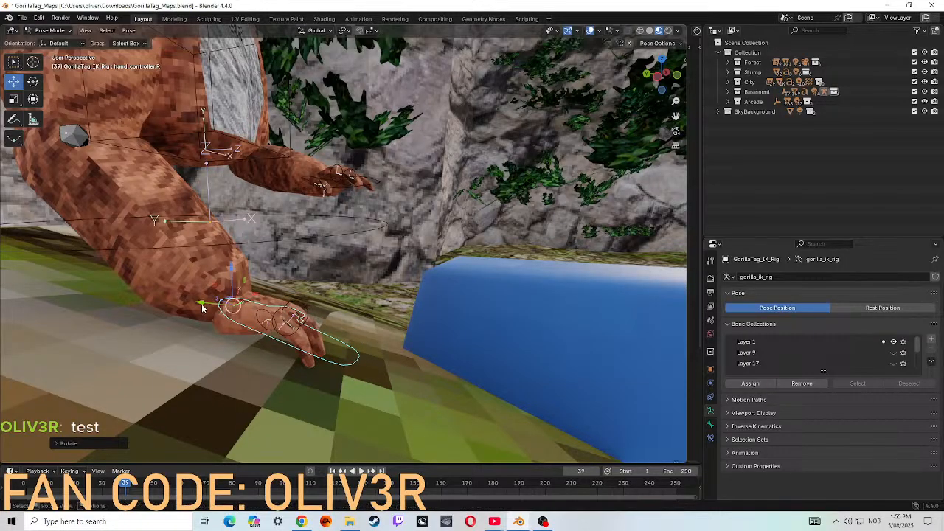
- Switch from Pose Mode to Object Mode and select the gorilla model mesh
key("shift+grave")
key("d")
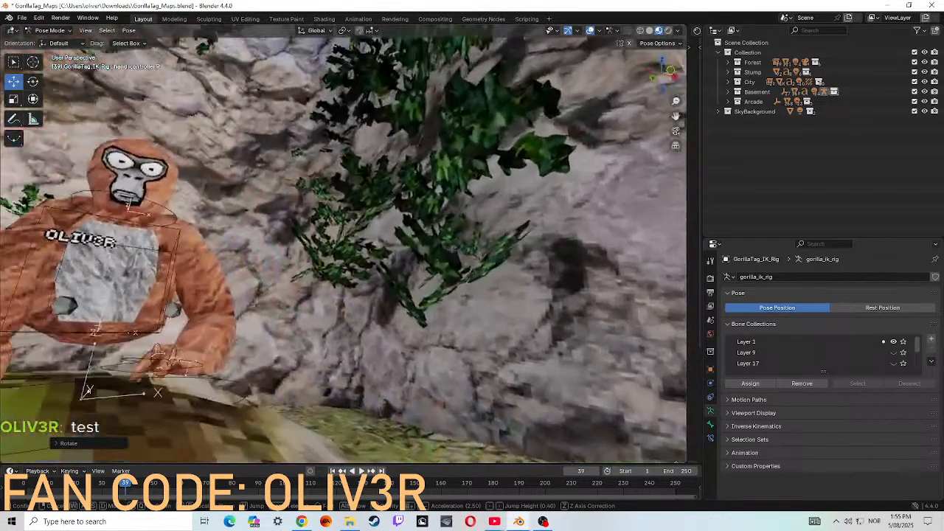
key("s")
key("w")
key("d")
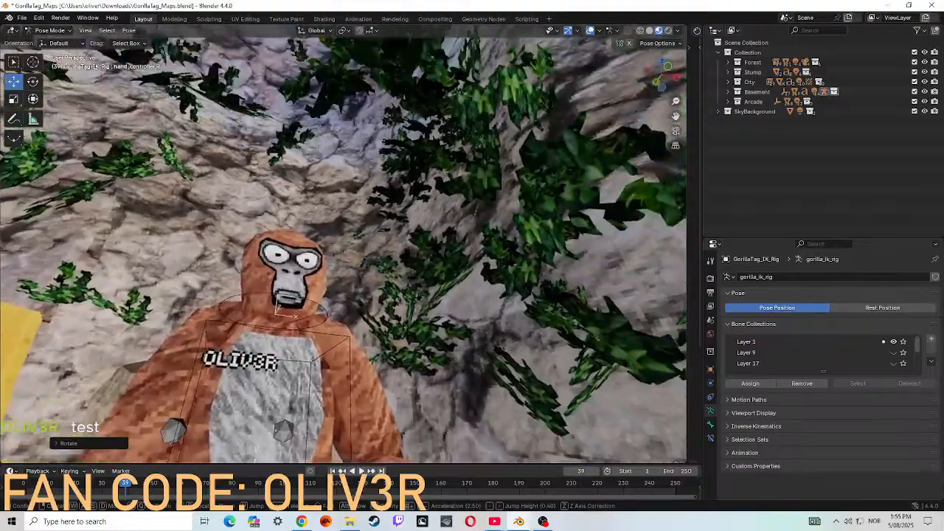
key("w")
key("a")
left_click(203, 281)
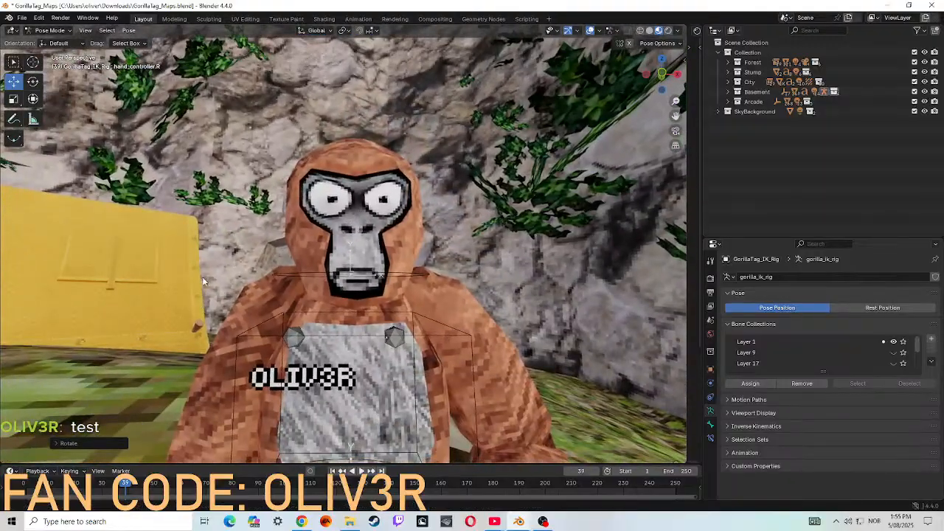
left_click(50, 30)
left_click(53, 41)
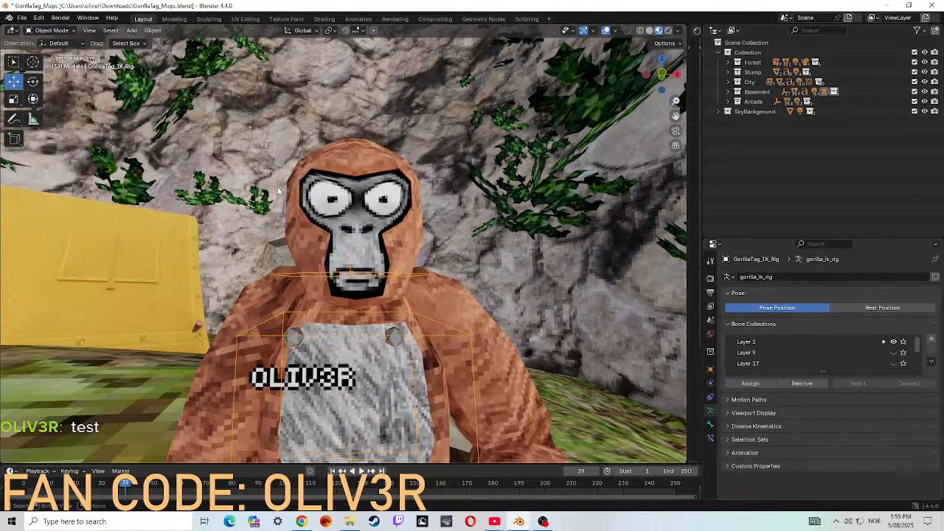
left_click(304, 195)
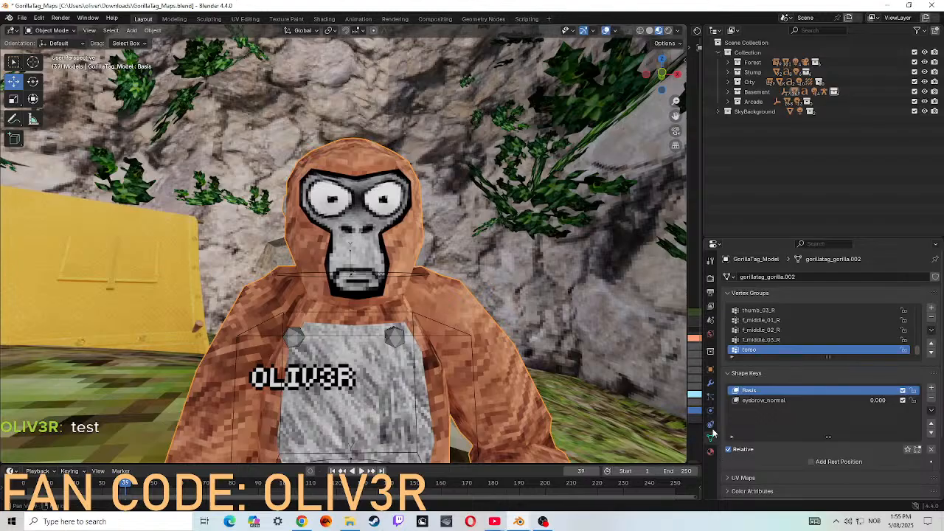
- Look through the gorilla model's shape keys, Basis and eyebrow_normal, and its object constraints
left_click(764, 399)
left_click(771, 391)
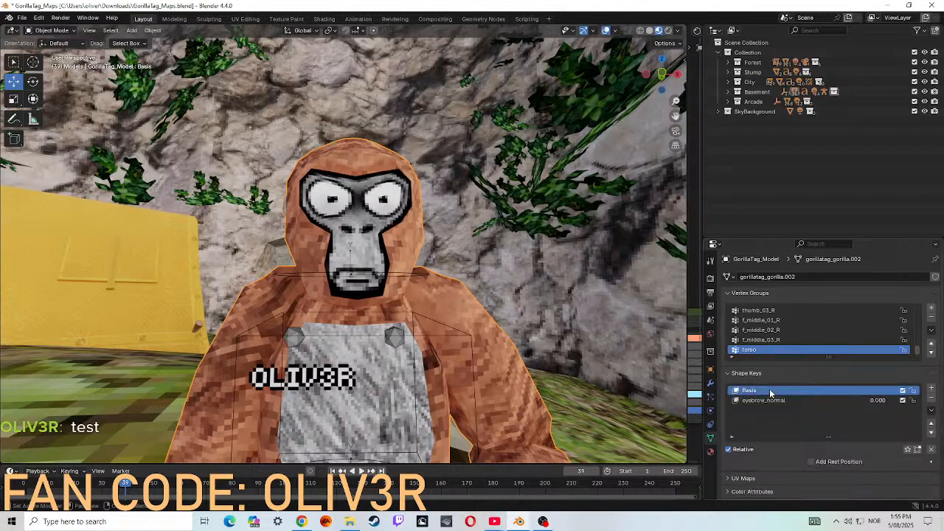
left_click(768, 401)
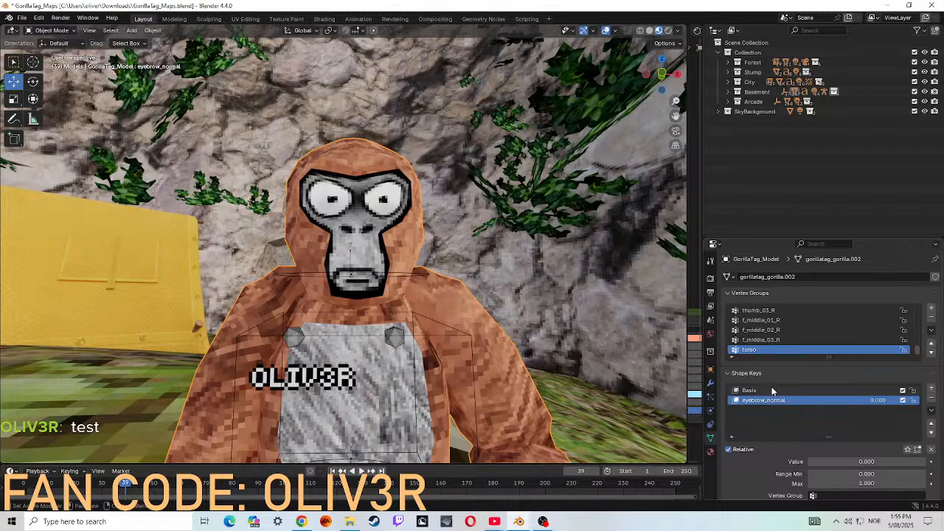
left_click(773, 391)
left_click(712, 426)
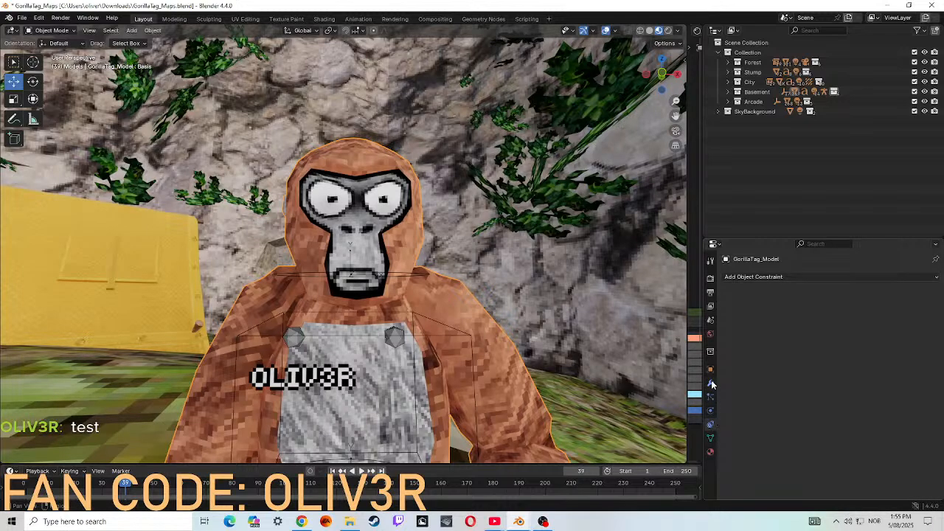
left_click(683, 249)
mouse_move(688, 250)
left_mouse_down()
mouse_move(123, 197)
mouse_move(690, 243)
left_mouse_up()
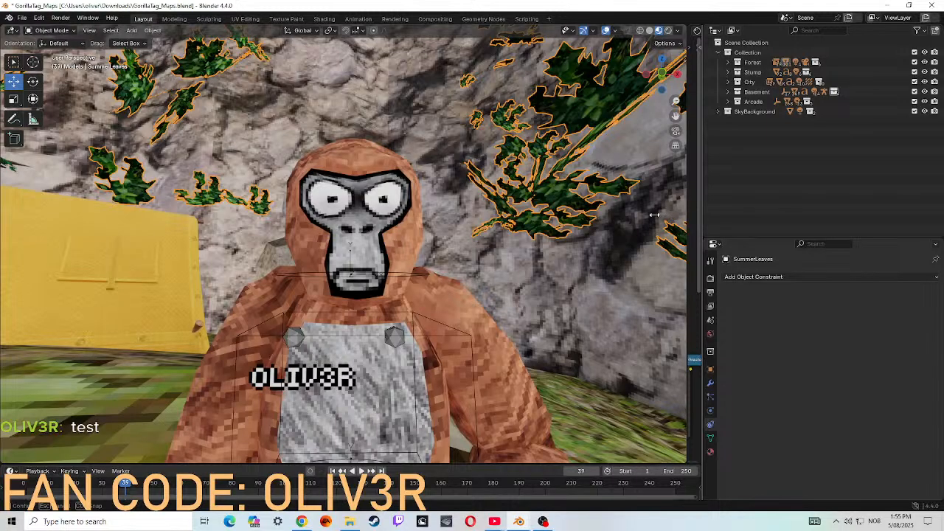
left_click(711, 370)
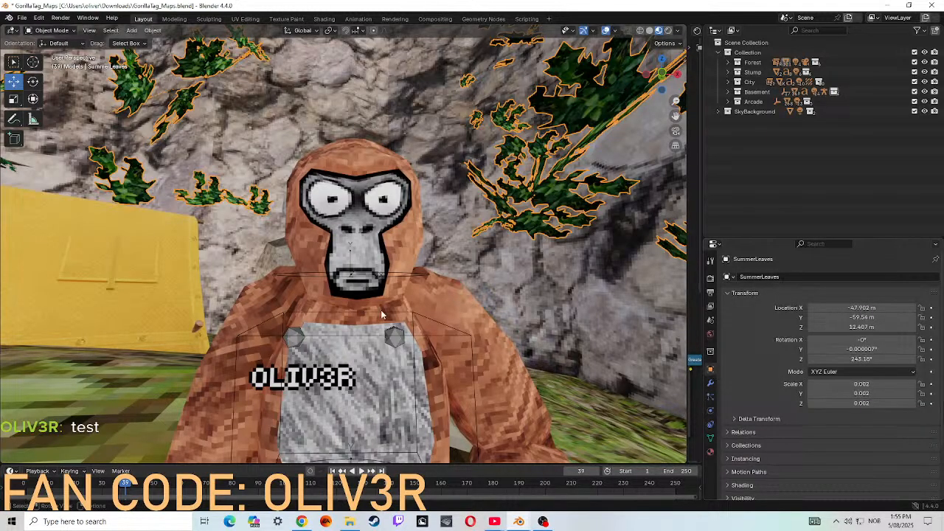
left_click(461, 319)
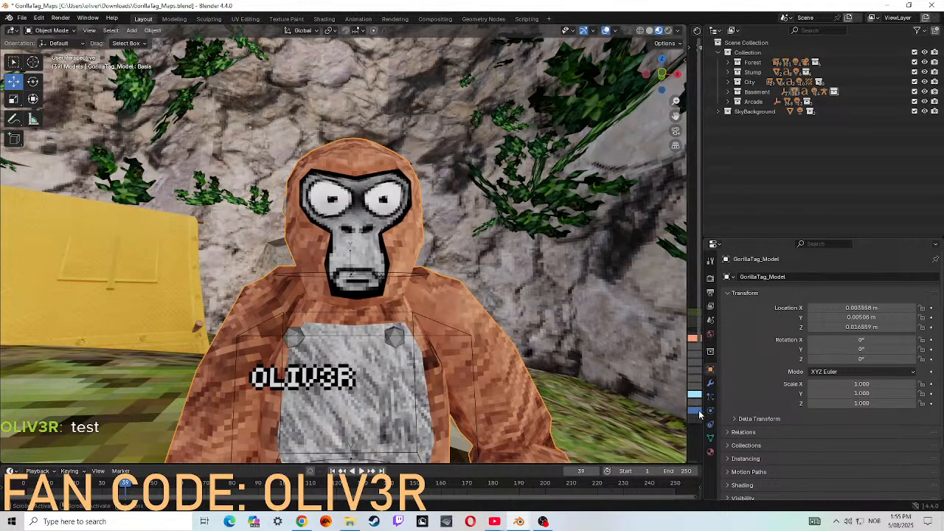
- Remove the surprise.png image from the FaceTexture input of the gorilla's Primary_ColorFur material
left_click(711, 452)
scroll(811, 413, "down", 2)
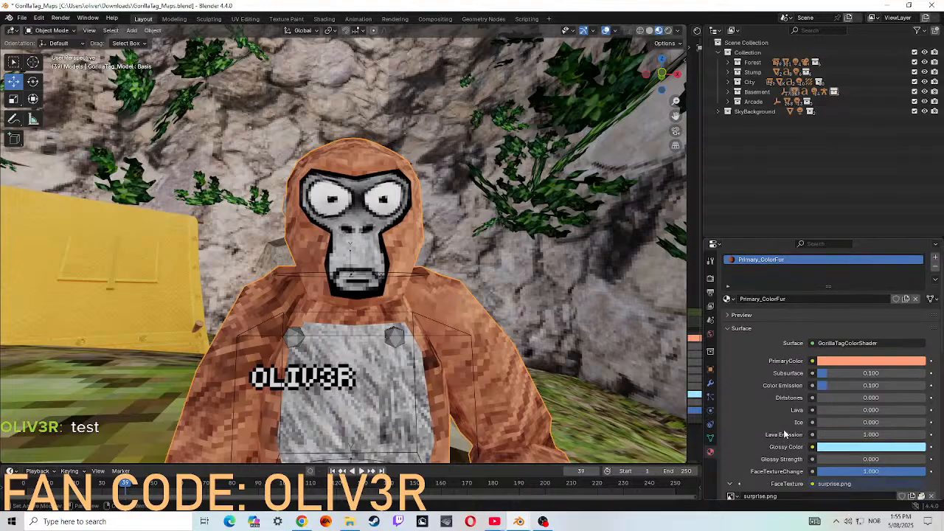
left_click(812, 464)
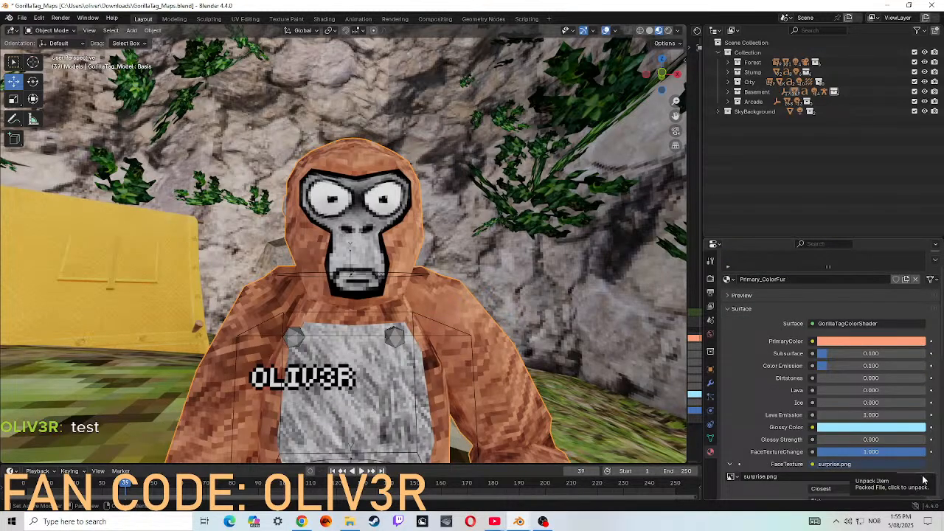
scroll(908, 470, "down", 1)
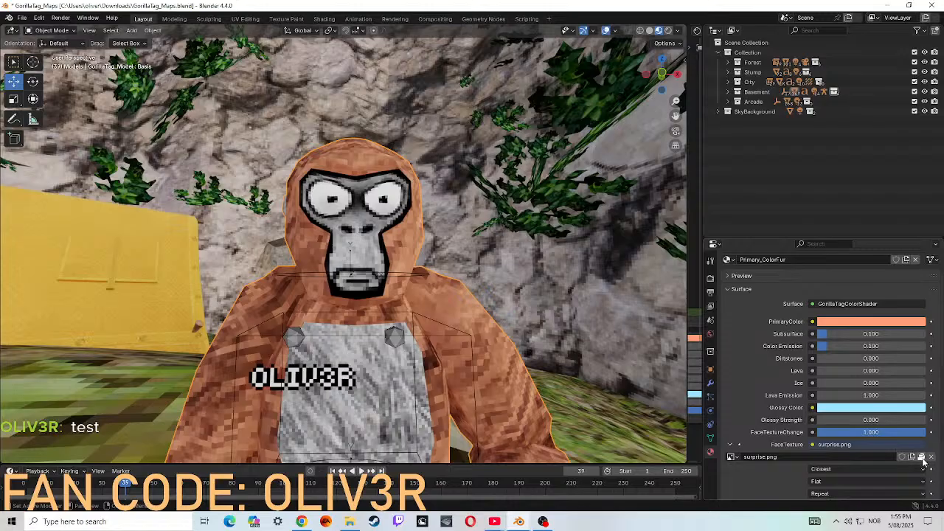
left_click(930, 458)
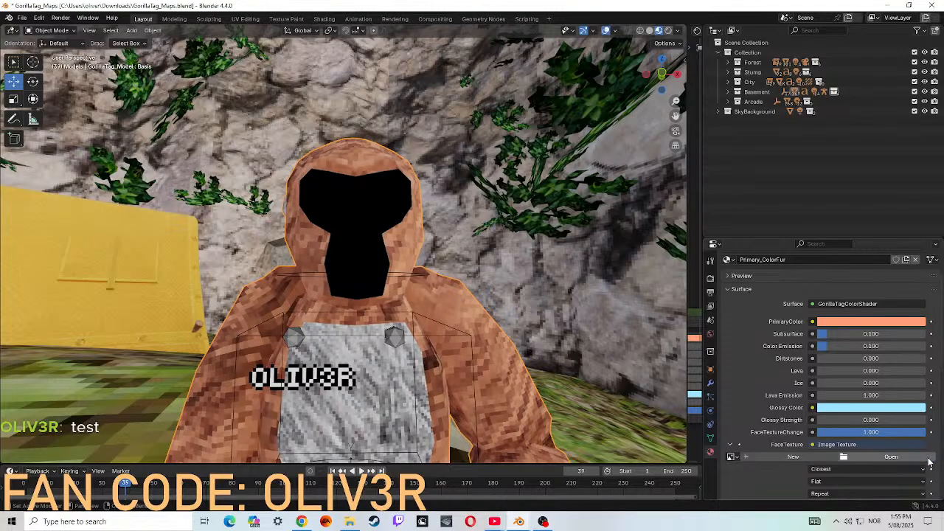
- Load sun.png from the Expressions folder inside the downloaded Expressions (1) folder as the material's face texture
left_click(892, 457)
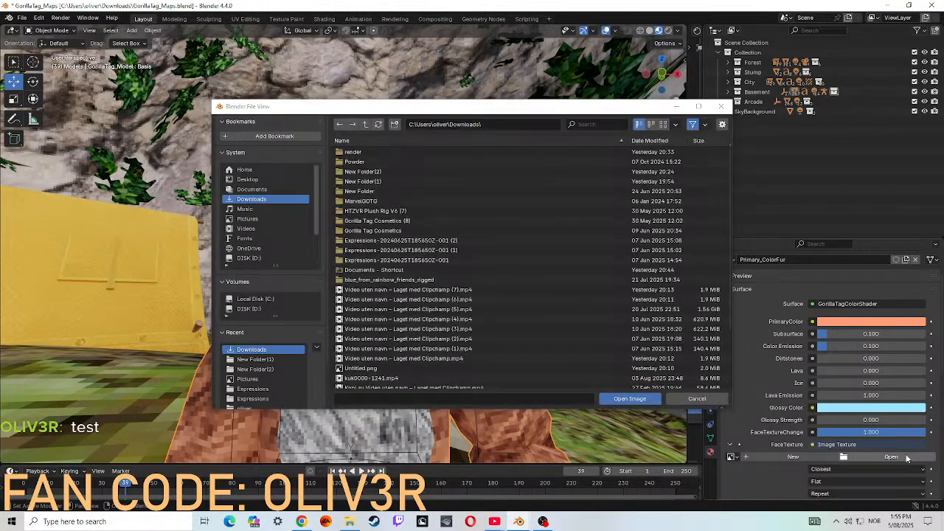
double_click(375, 250)
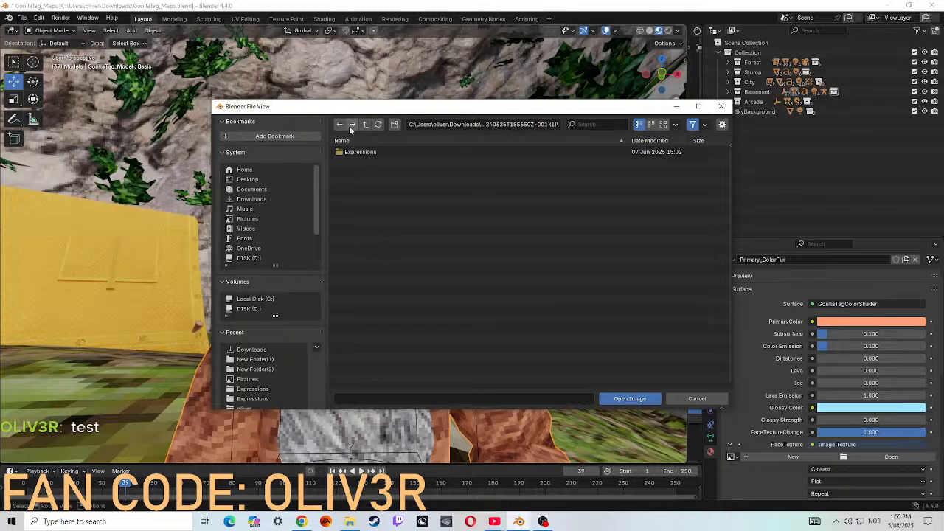
double_click(362, 151)
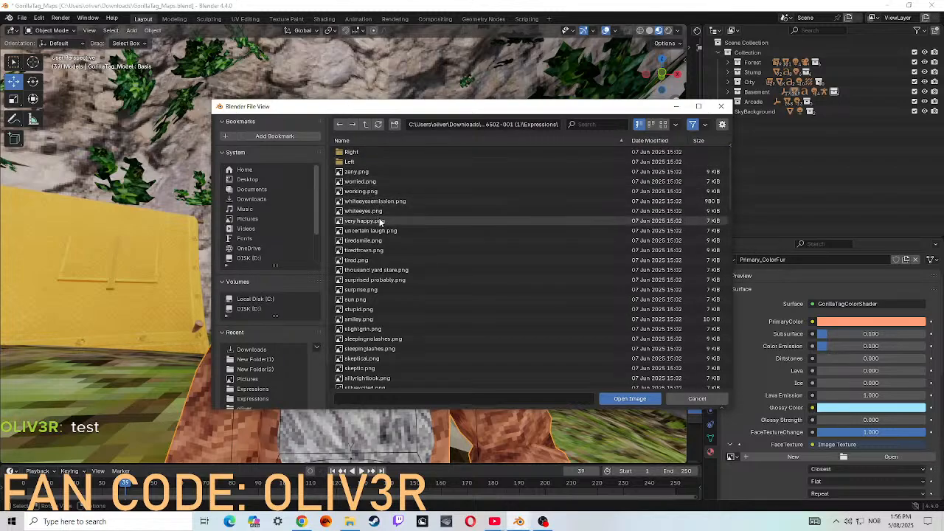
mouse_move(379, 211)
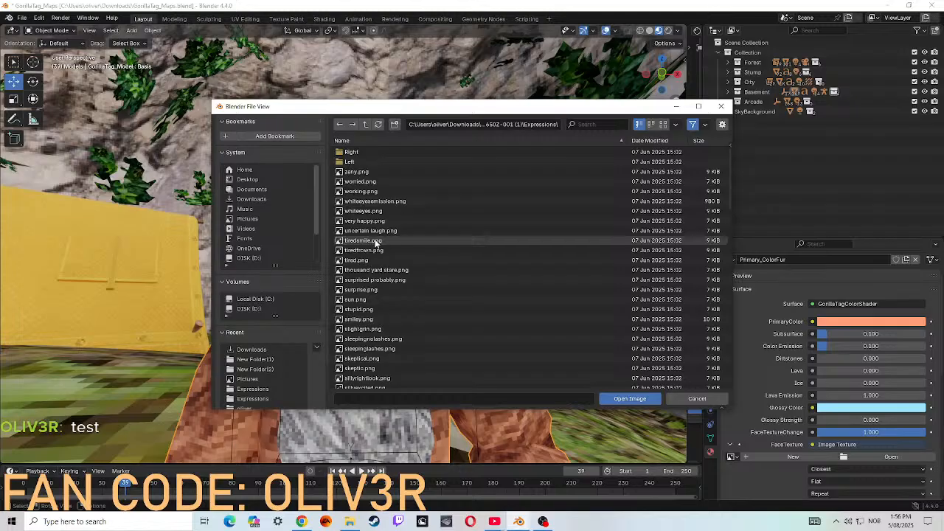
mouse_move(377, 244)
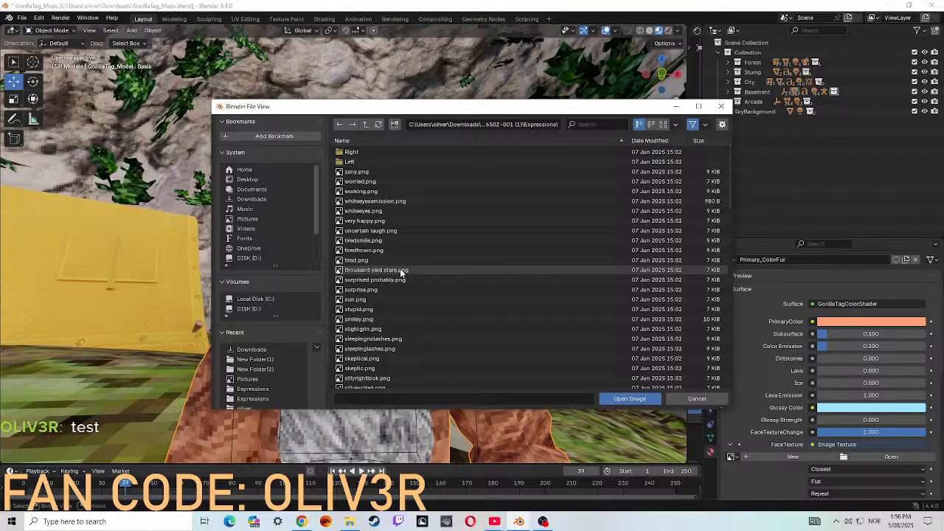
mouse_move(401, 271)
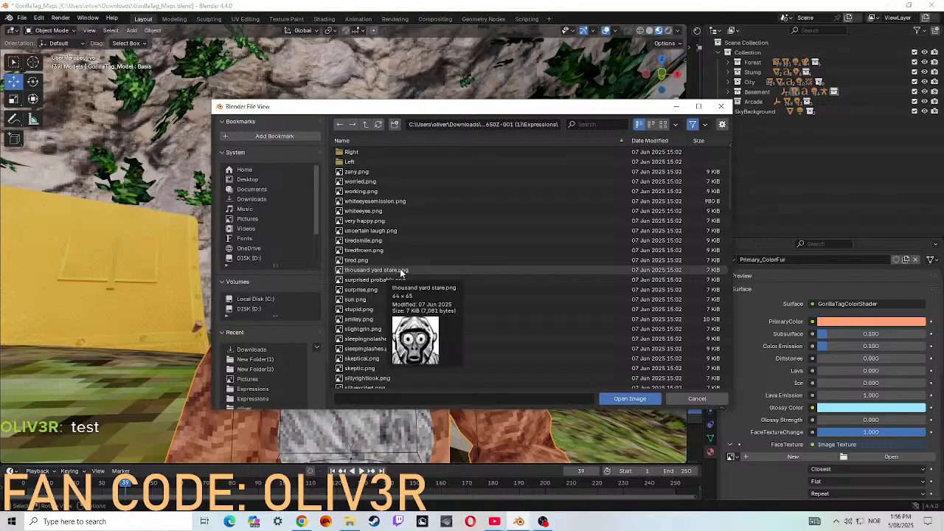
left_click(362, 300)
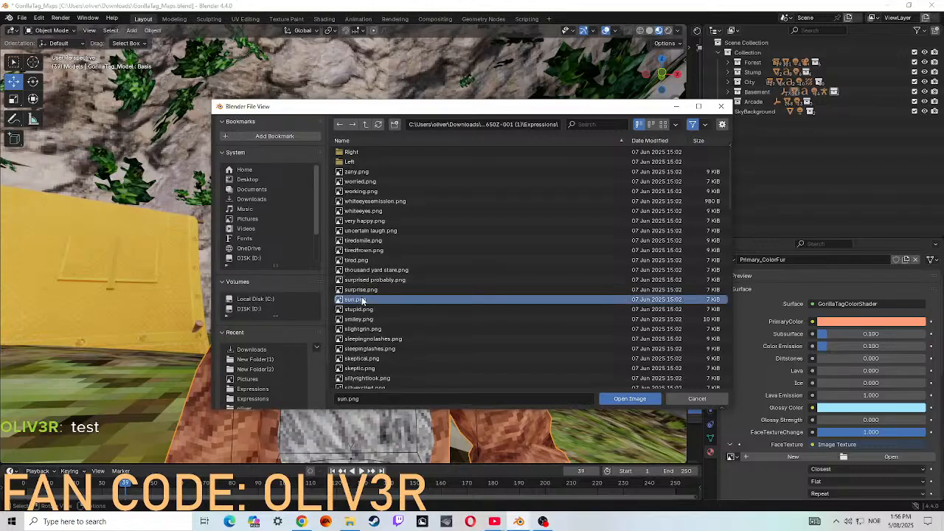
left_click(627, 399)
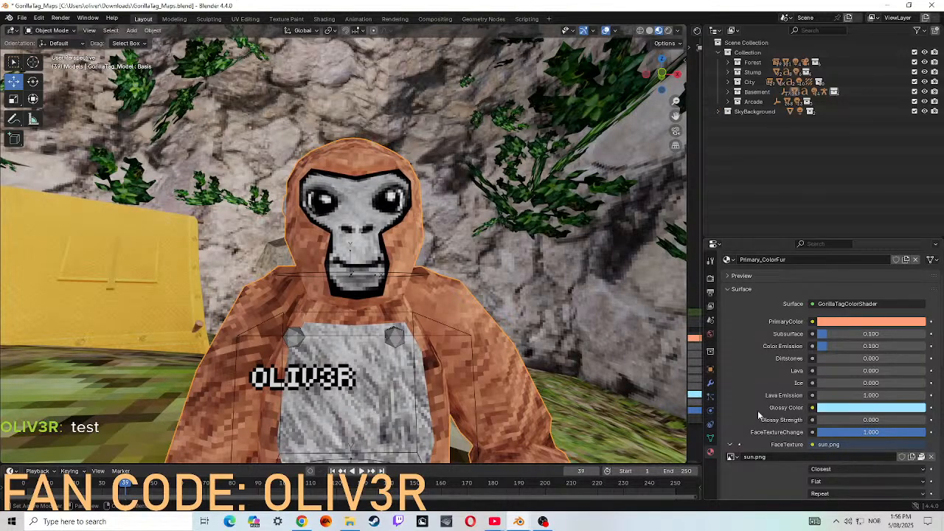
scroll(568, 318, "down", 11)
scroll(569, 318, "up", 11)
scroll(568, 319, "down", 4)
- Examine the gorilla's body, arms and hands from the front and the sides
key("shift+grave")
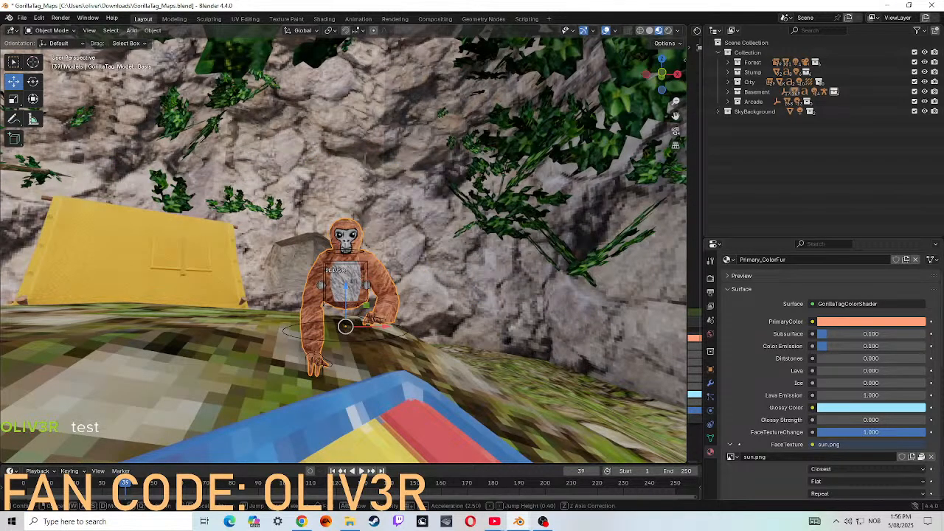
key("w")
key("a")
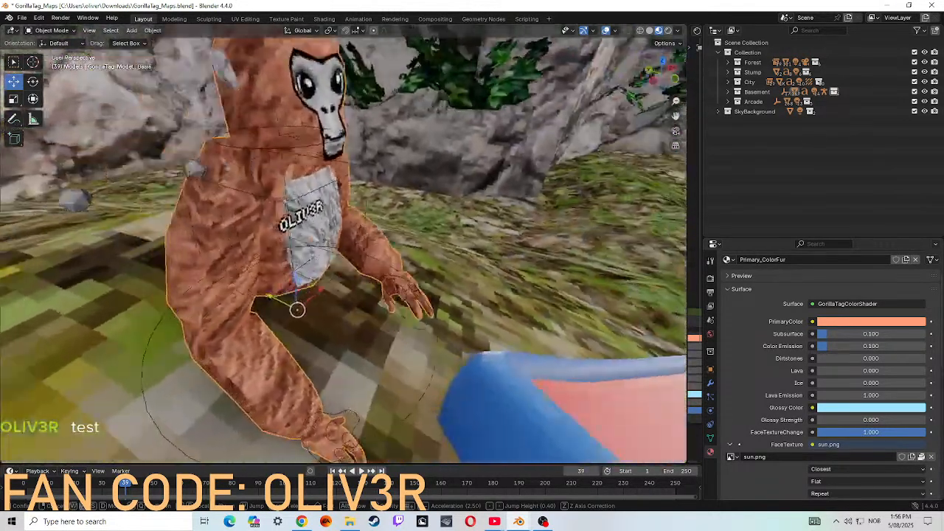
key("w")
key("d")
key("d")
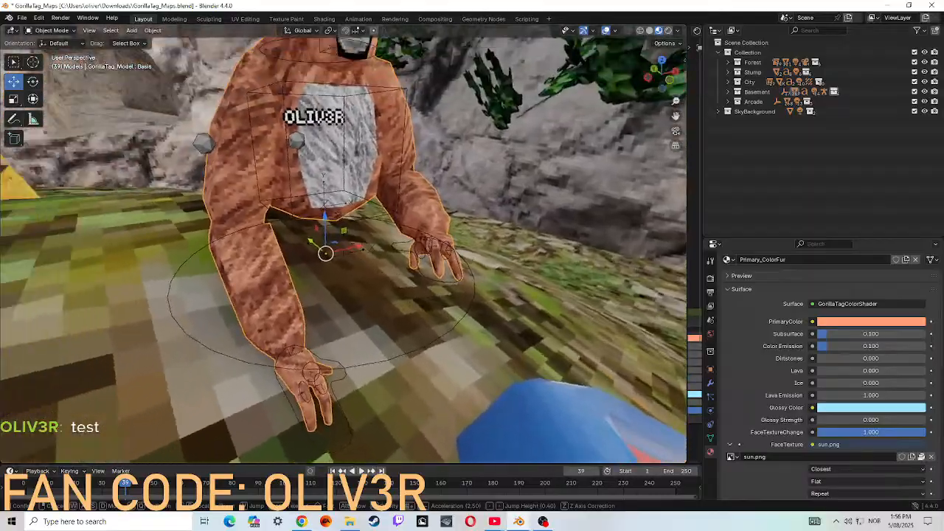
key("w")
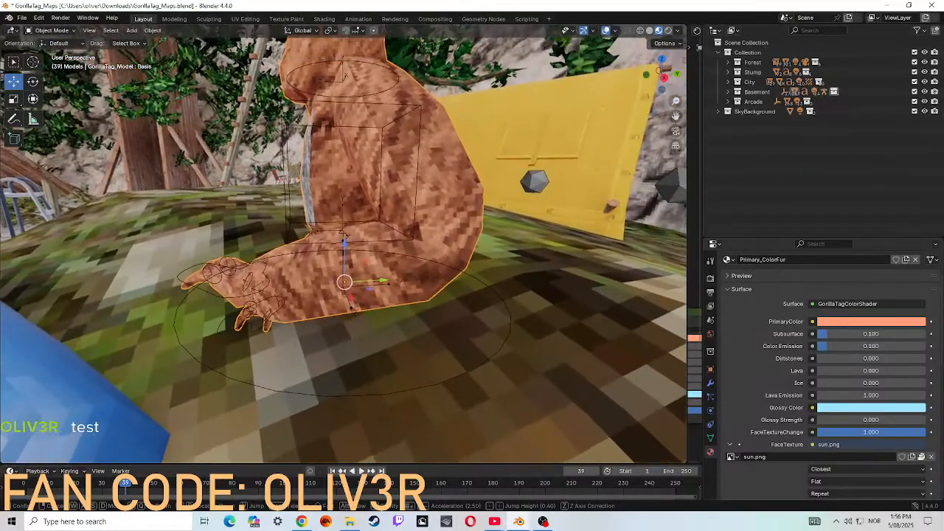
key("s")
key("a")
left_click(288, 120)
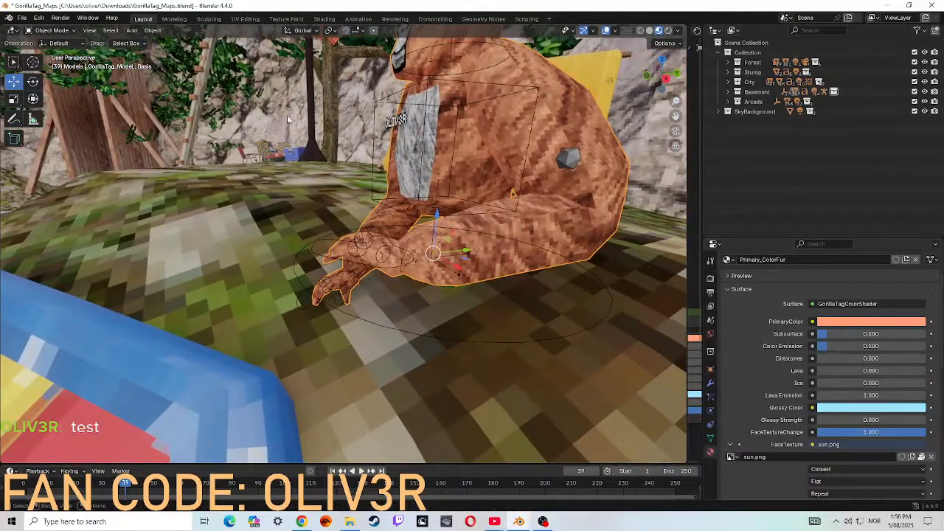
left_click(52, 31)
left_click(65, 56)
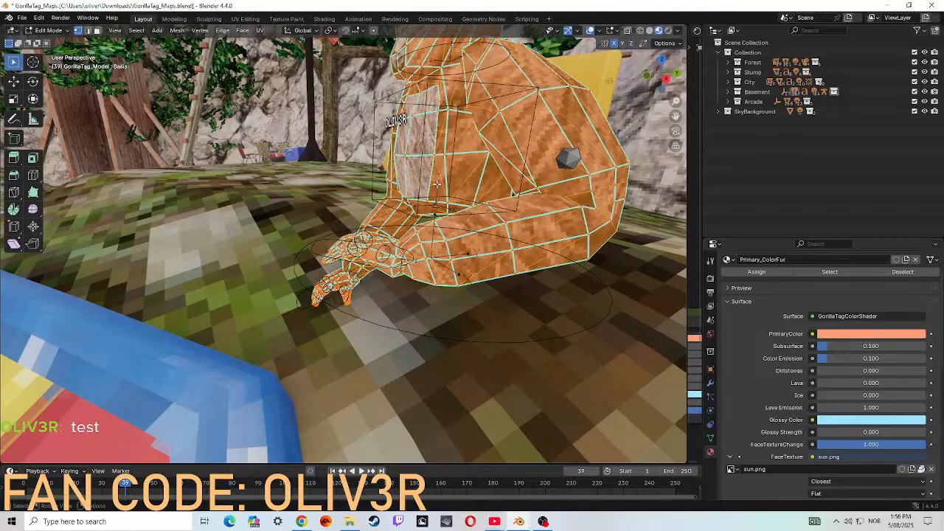
left_click(51, 31)
left_click(55, 42)
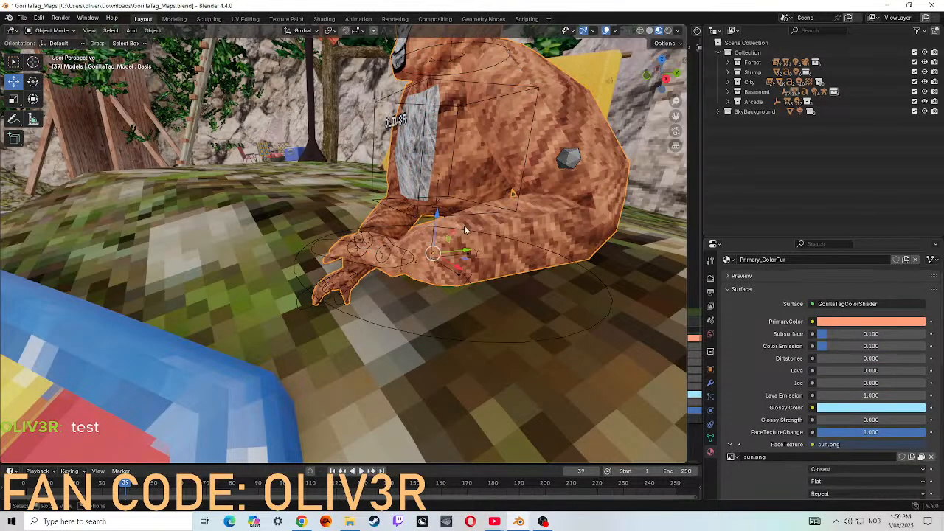
- Make the gorilla's IK rig active in Pose Mode instead of the model mesh
left_click(442, 340)
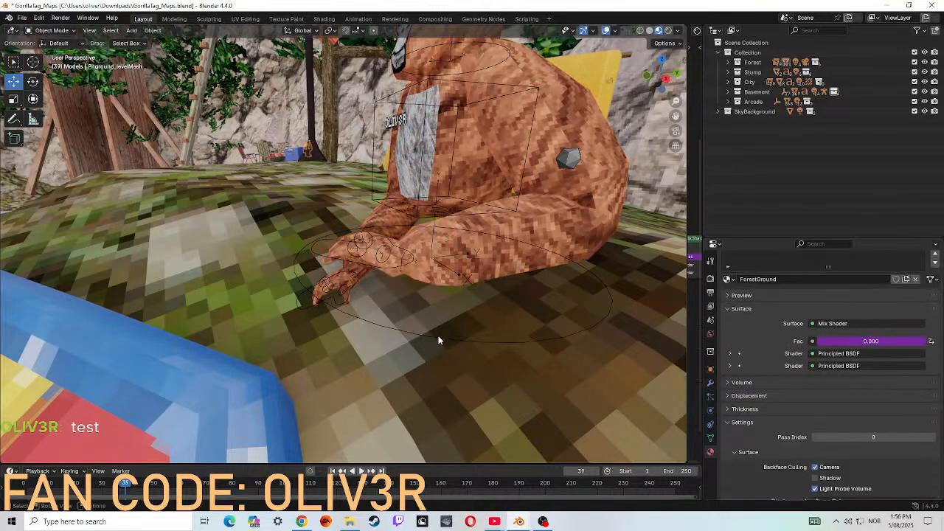
left_click(69, 31)
left_click(53, 63)
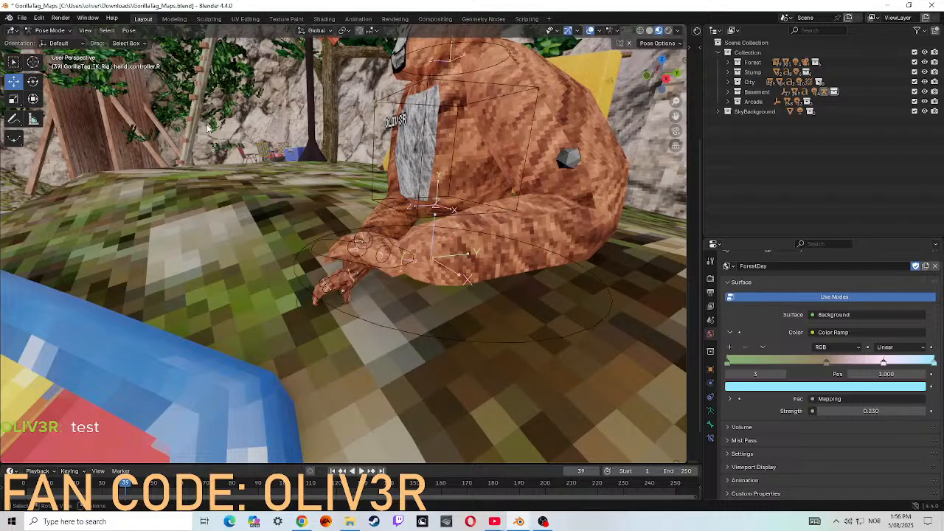
- Move the left hand controller down onto the ground beneath the gorilla's body
left_click(329, 253)
left_click_drag(409, 225, 426, 349)
left_click_drag(417, 385, 395, 357)
left_click_drag(410, 322, 463, 322)
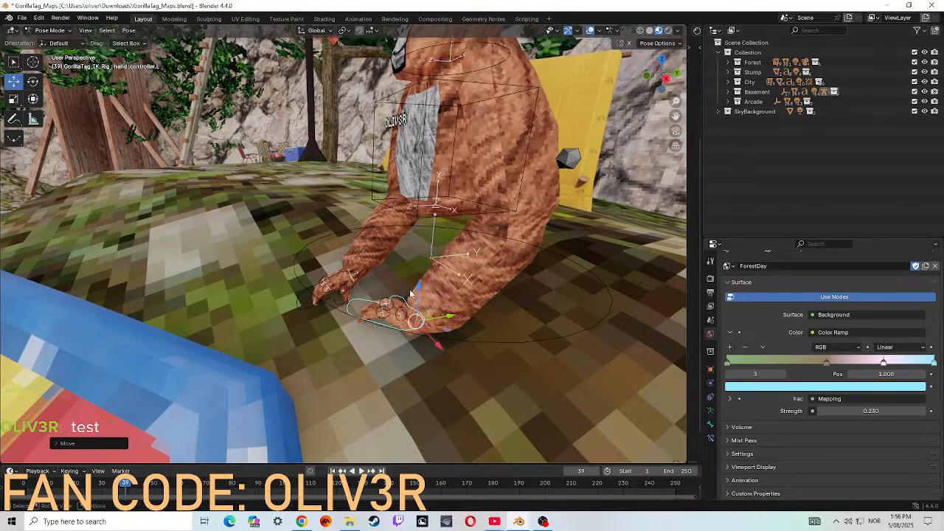
left_click_drag(422, 294, 459, 332)
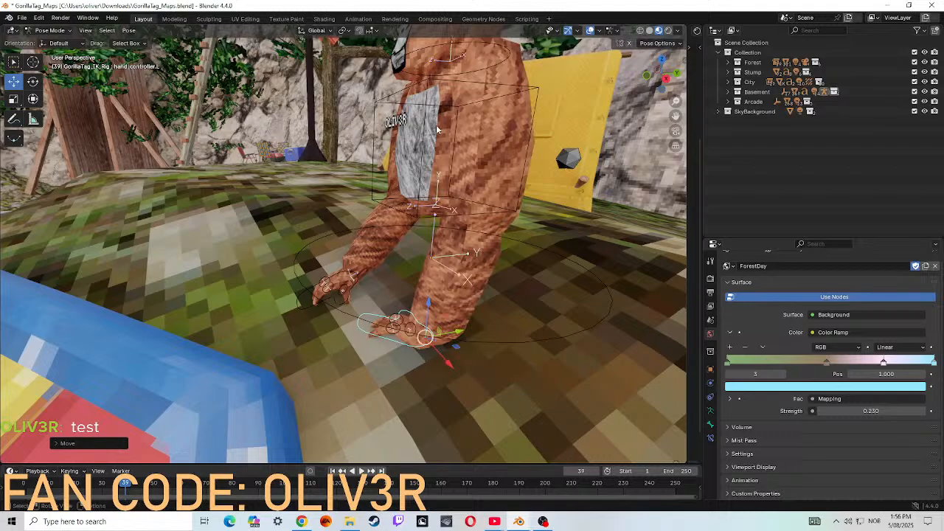
- Lower the gorilla's body controller into a crouch and nudge the left hand controller slightly upward
left_click(410, 213)
left_click_drag(437, 163, 435, 207)
left_click(404, 341)
left_click(401, 344)
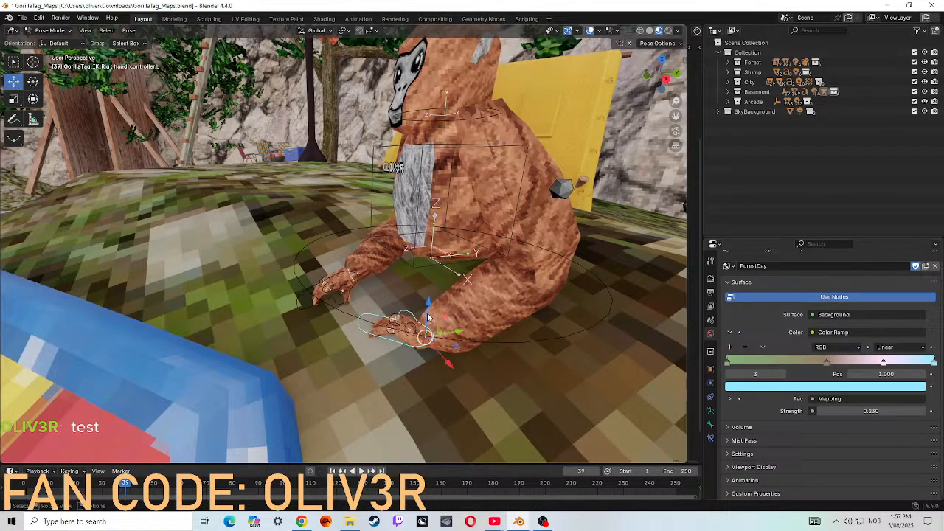
mouse_move(435, 305)
left_mouse_down()
mouse_move(434, 317)
mouse_move(437, 301)
left_mouse_up()
left_click(409, 345)
left_click(403, 358)
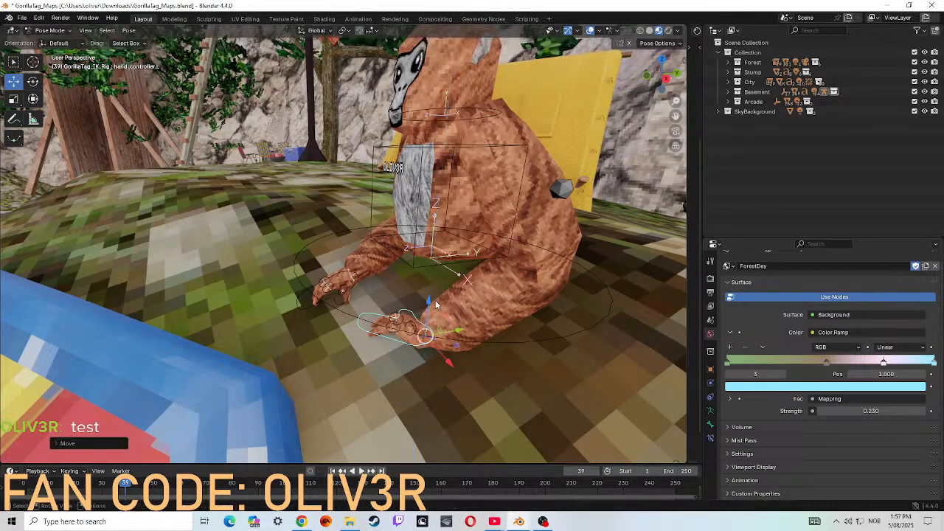
- Inspect how the left hand and its fingers meet the ground from several close angles
key("w")
key("a")
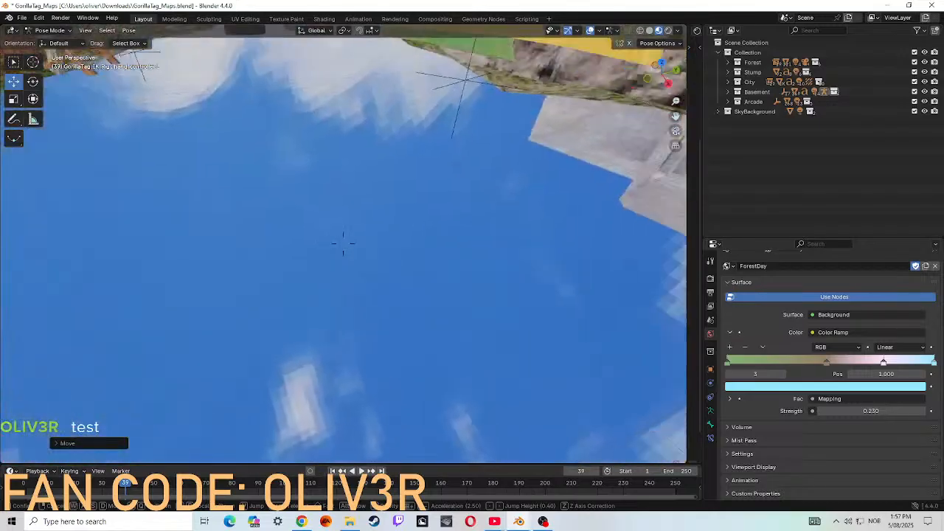
key("s")
key("w")
key("a")
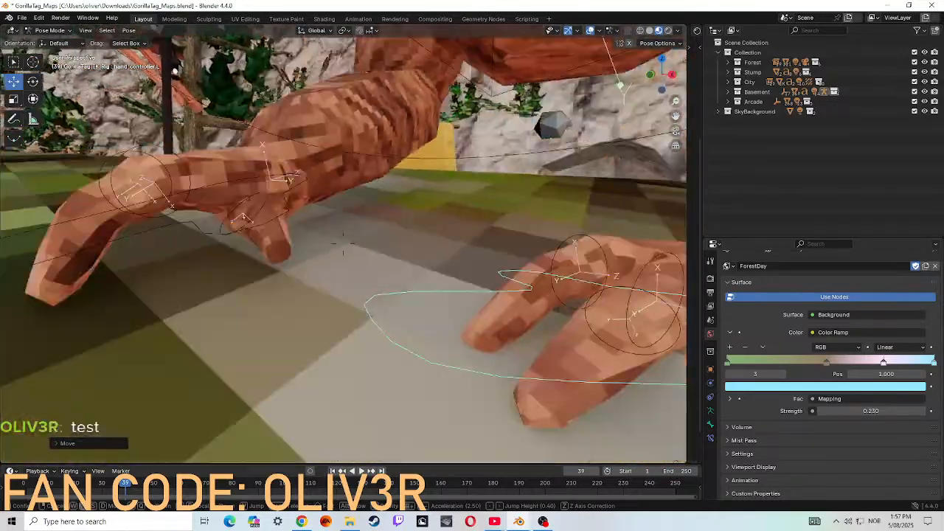
key("a")
key("s")
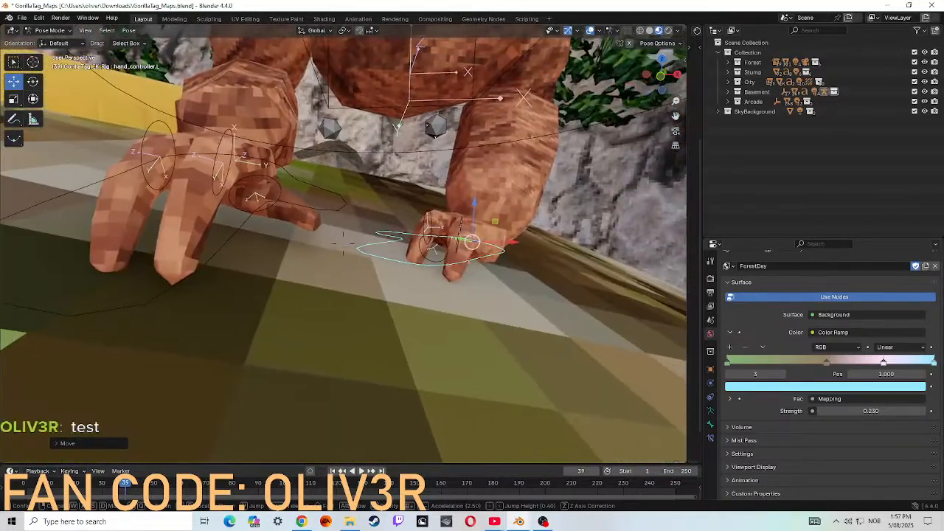
key("w")
key("s")
key("w")
key("s")
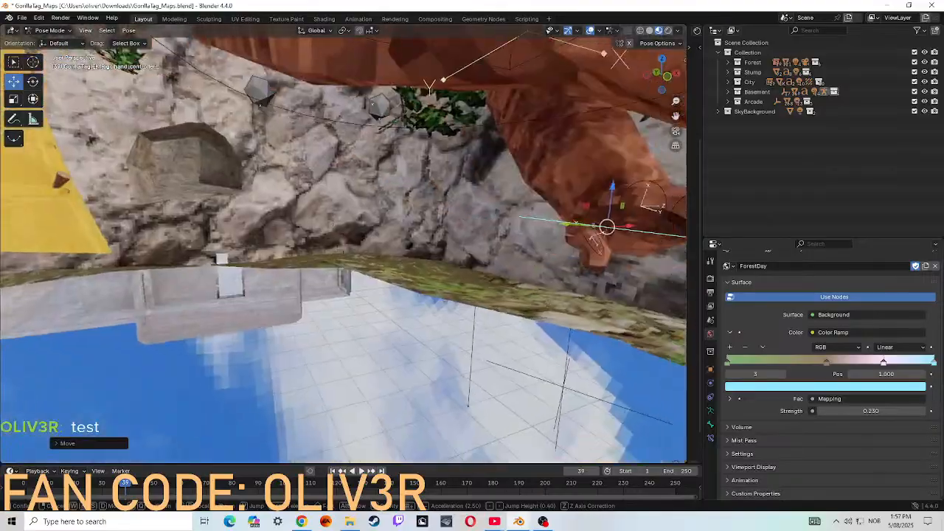
key("w")
key("s")
key("w")
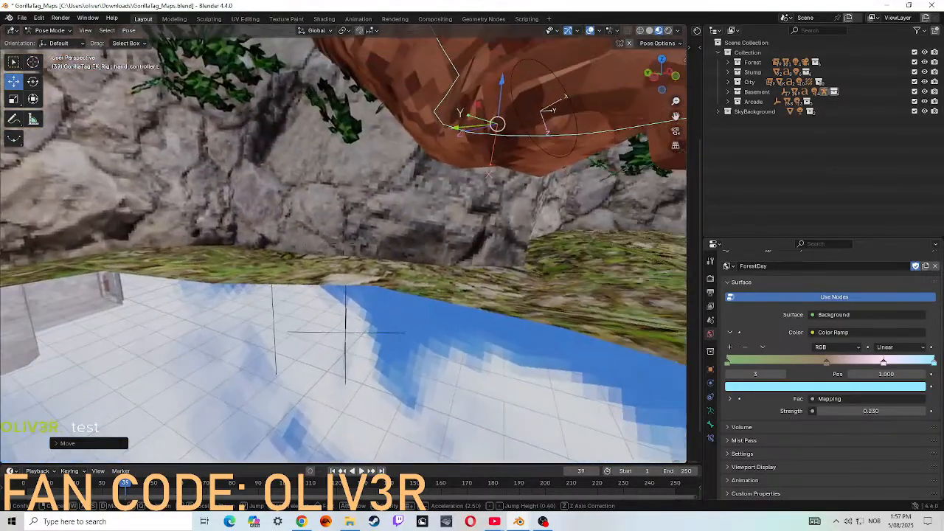
key("w")
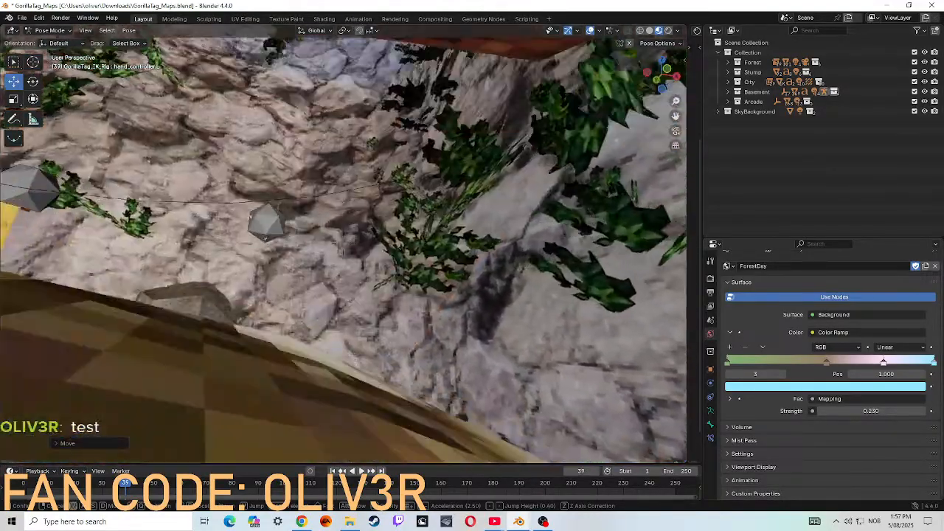
key("s")
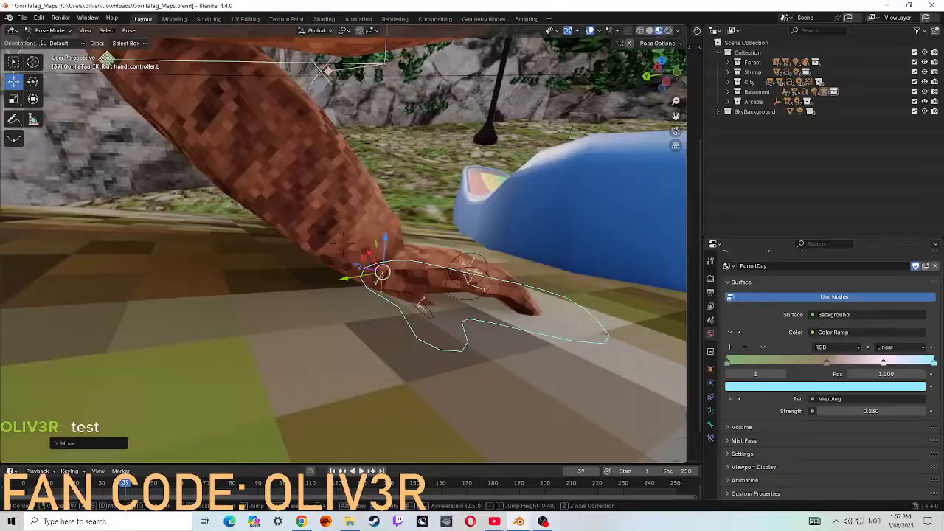
left_click(447, 316)
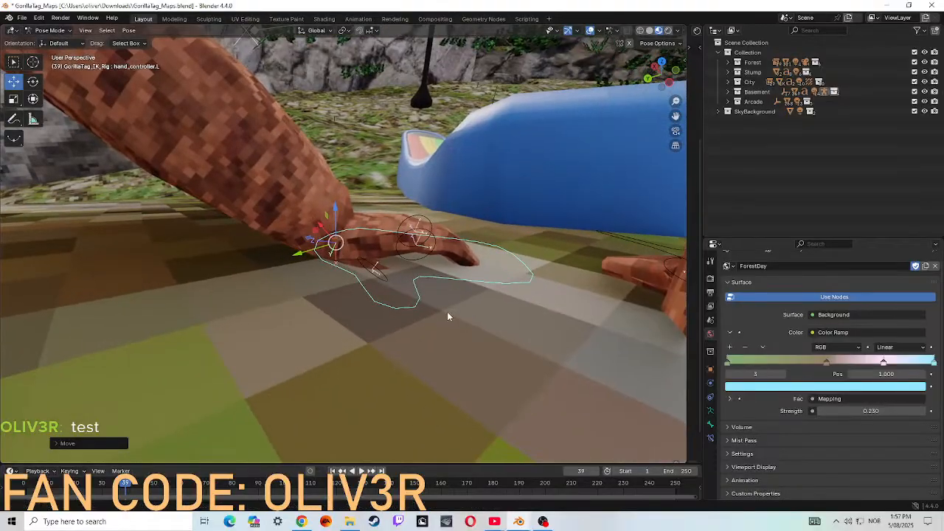
- Rotate the left thumb control with trackball rotation so the thumb lifts out of the ground
left_click(373, 270)
key("r")
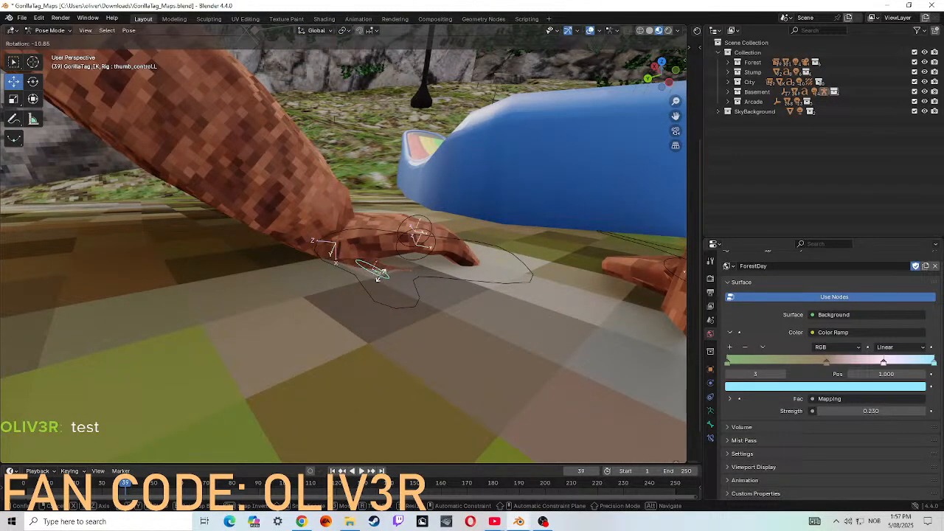
key("r")
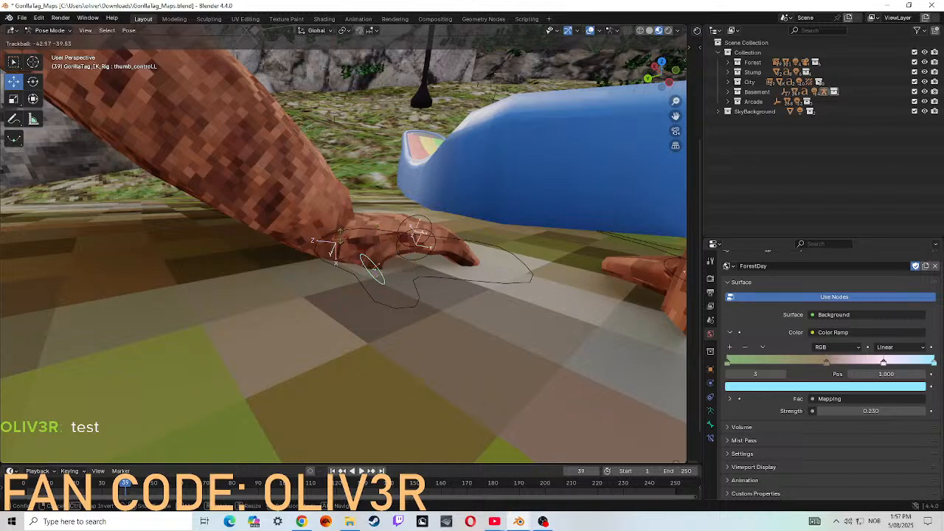
left_click(357, 252)
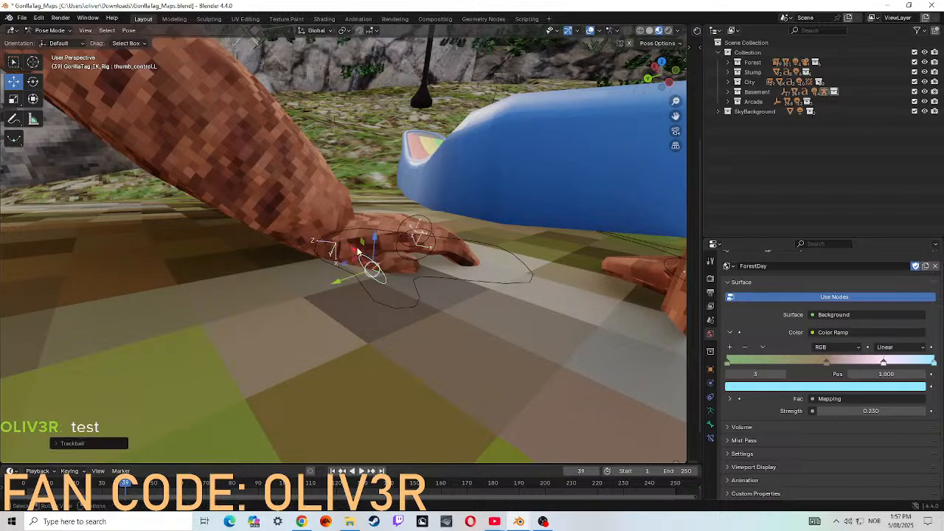
- Raise the left hand controller above the ground and readjust the left thumb control's rotation with trackball rotation
left_click(423, 285)
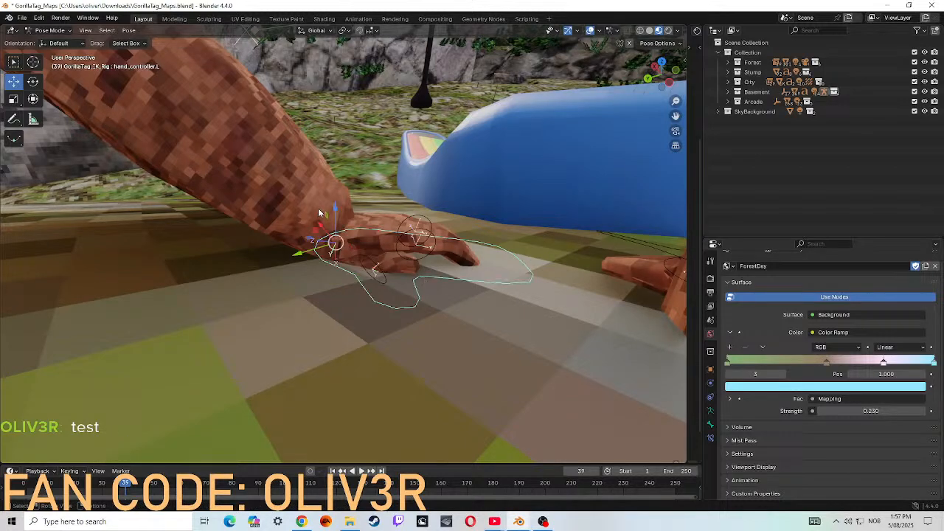
left_click_drag(338, 211, 338, 179)
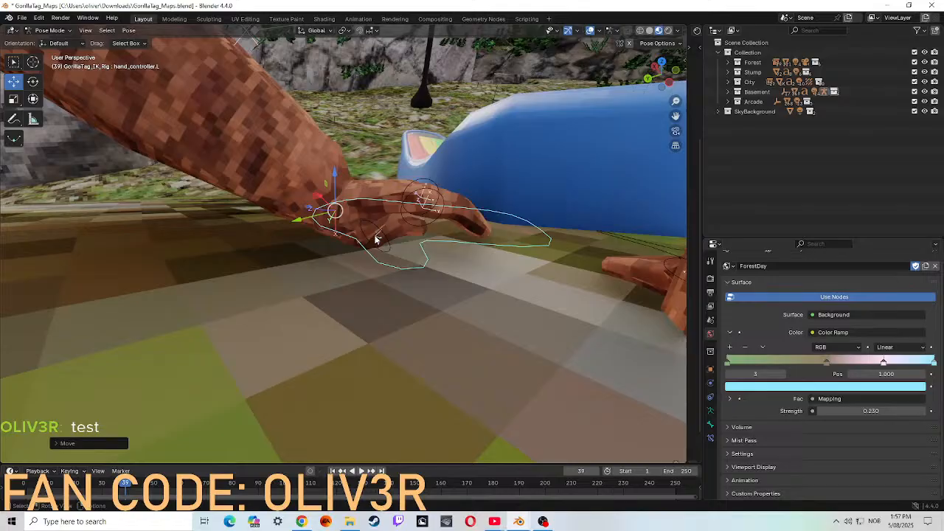
left_click(375, 240)
key("r")
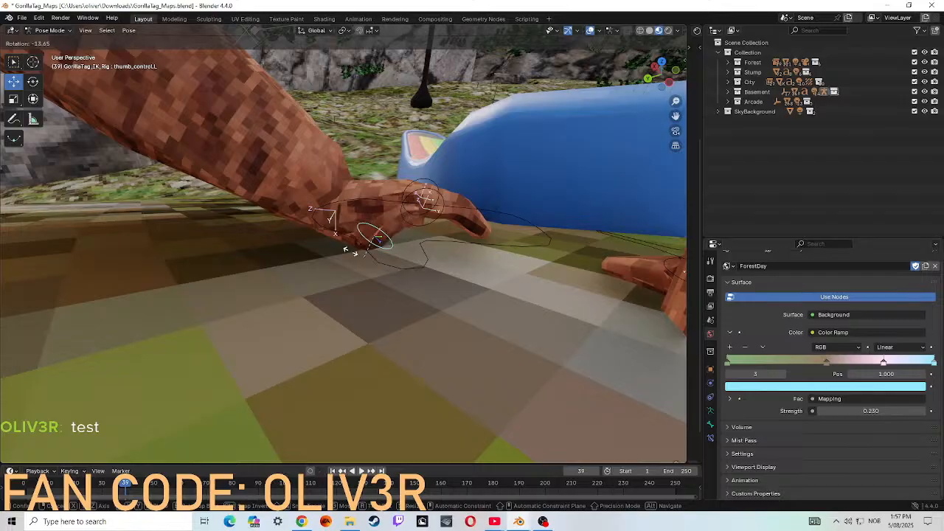
key("r")
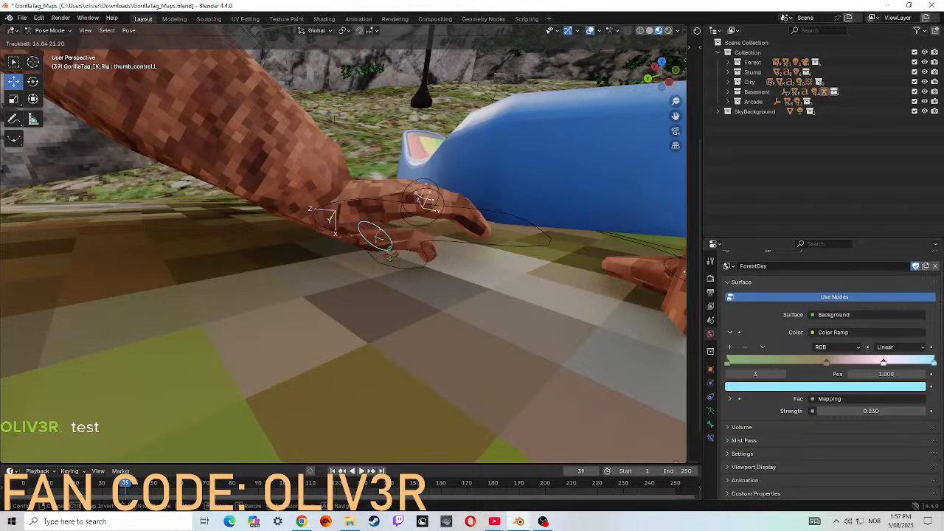
left_click(397, 260)
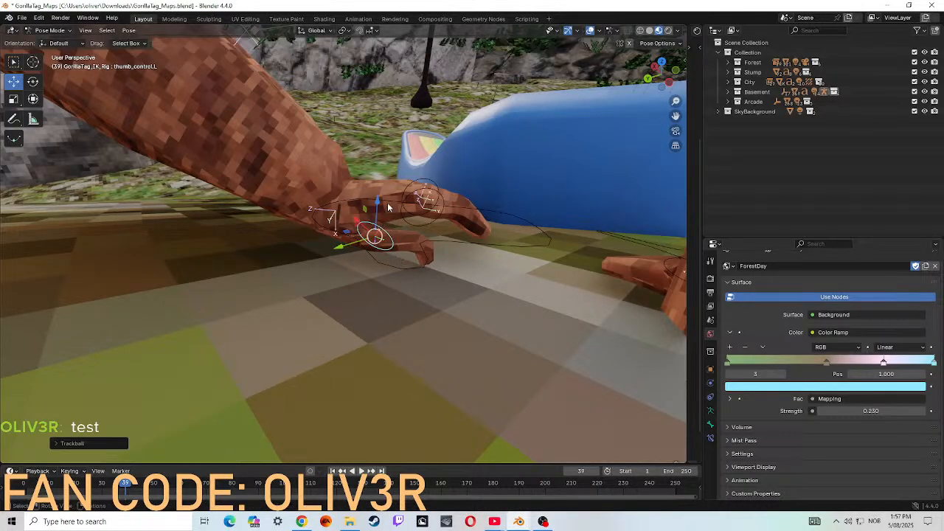
- Lower the left hand controller until the hand rests on the ground
left_click(483, 252)
left_click_drag(338, 181, 355, 211)
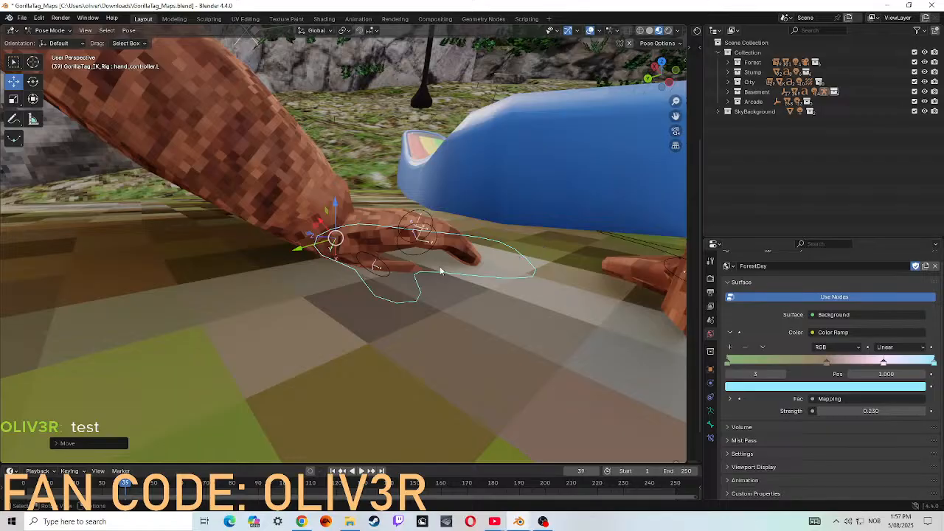
key("shift+grave")
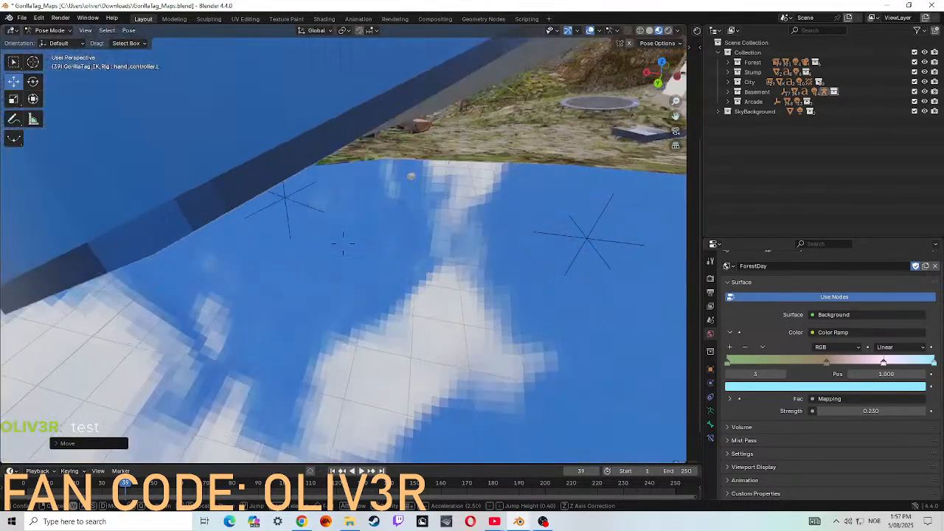
key("w")
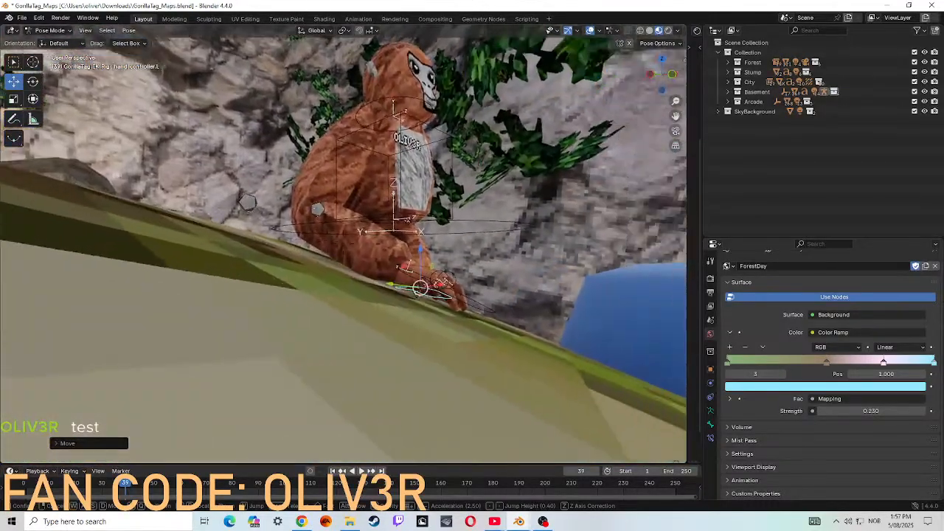
key("w")
key("d")
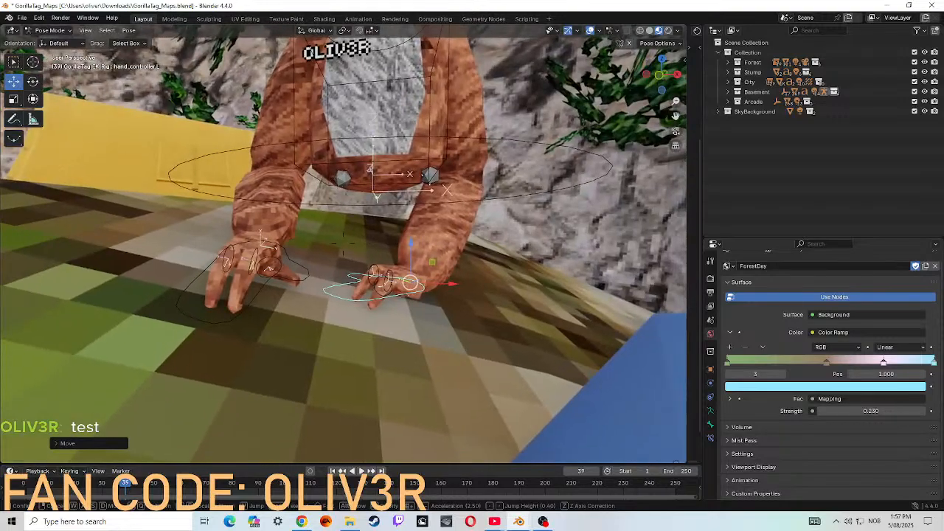
- Rotate the left hand's thumb control freely with the trackball rotation so the thumb turns toward the palm
key("w")
key("a")
key("d")
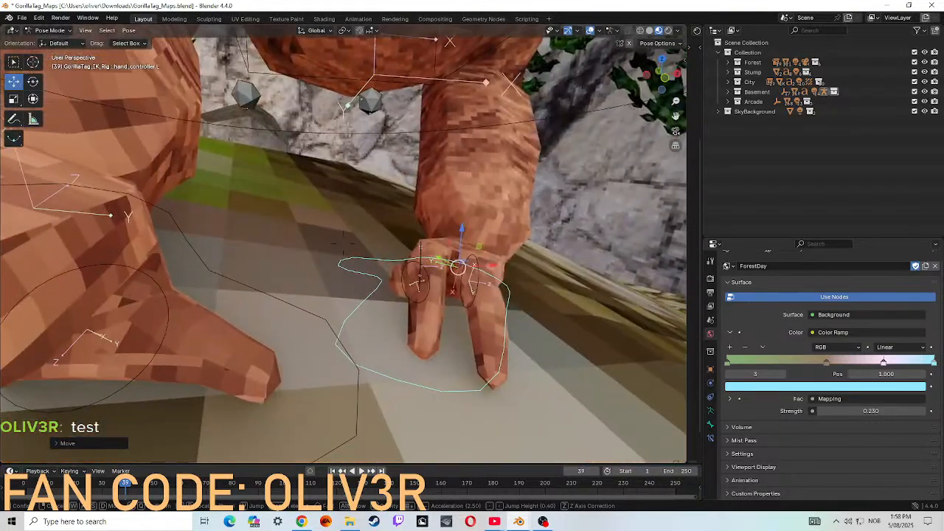
key("w")
key("s")
key("w")
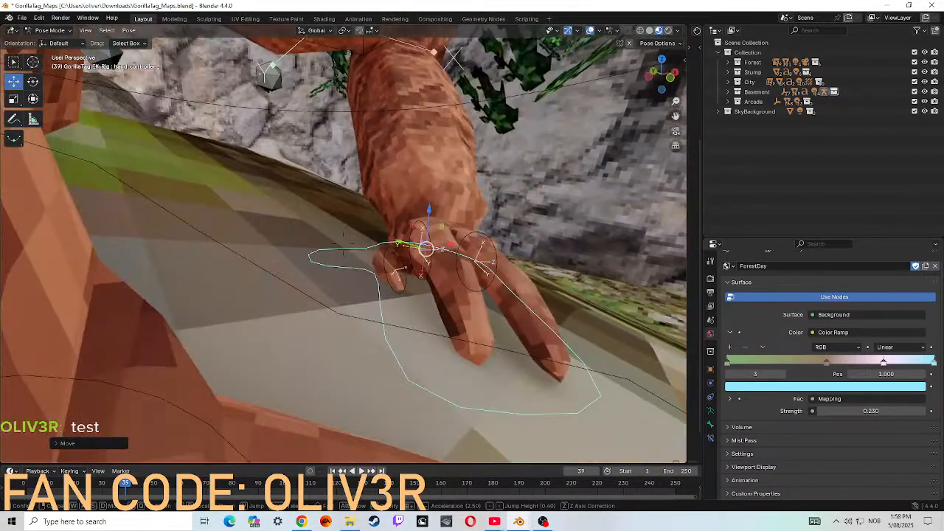
left_click(440, 271)
left_click(391, 271)
key("r")
key("r")
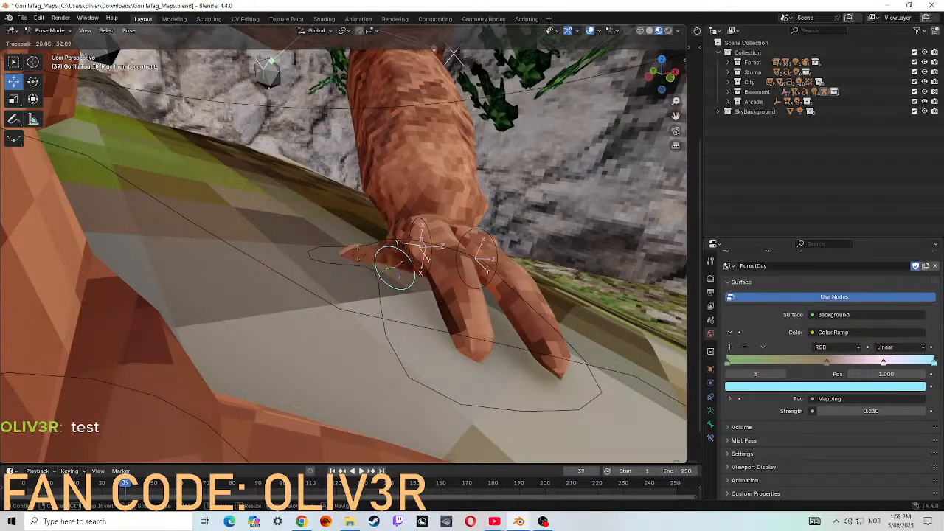
left_click(372, 252)
- Examine the left hand and its contact with the ground from several sides, including the whole gorilla from the front
key("shift+grave")
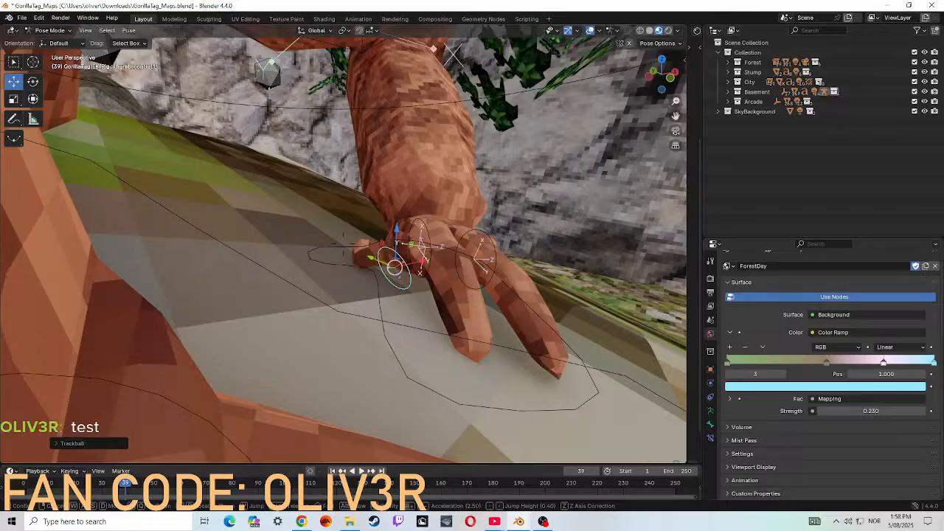
key("d")
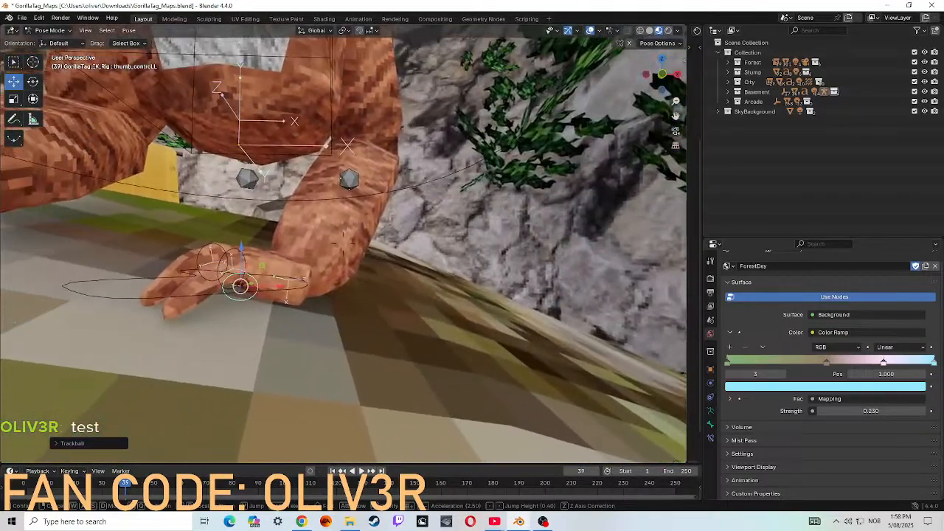
key("w")
key("s")
key("a")
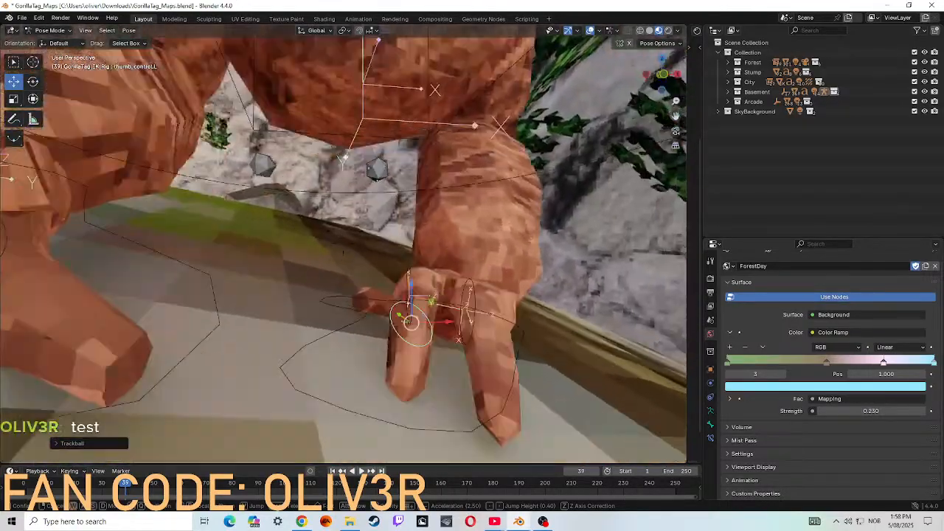
key("w")
key("a")
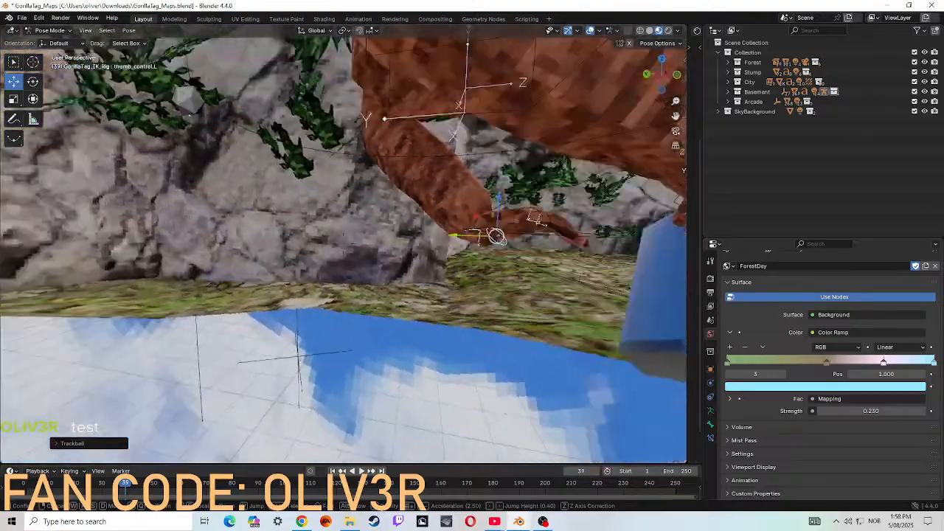
key("w")
key("a")
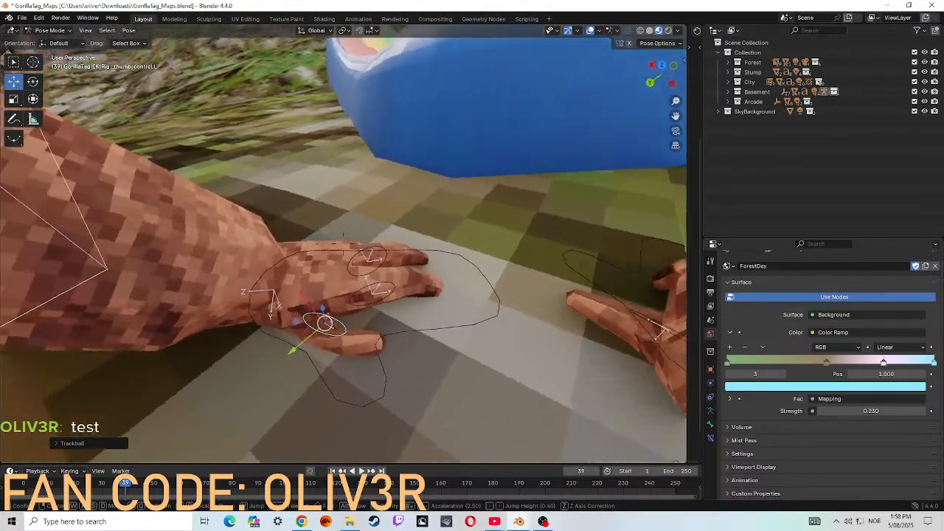
key("a")
key("w")
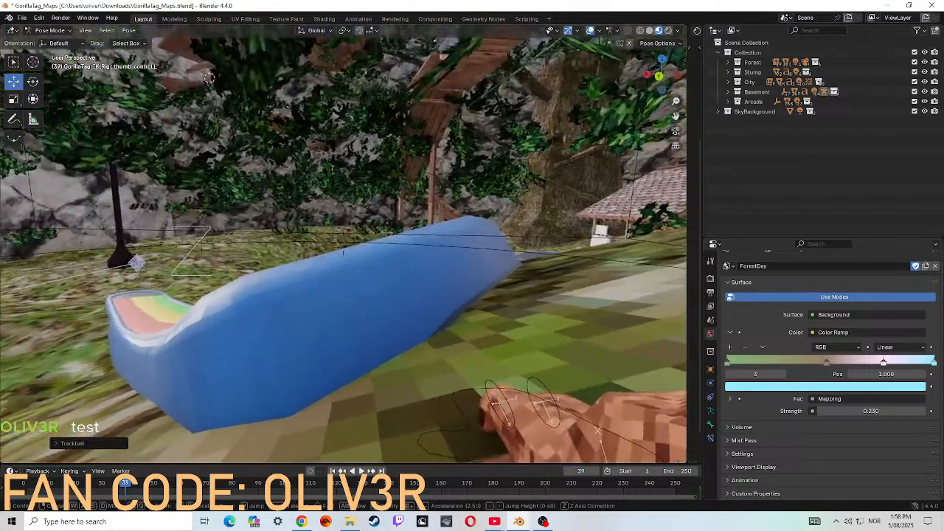
key("d")
key("w")
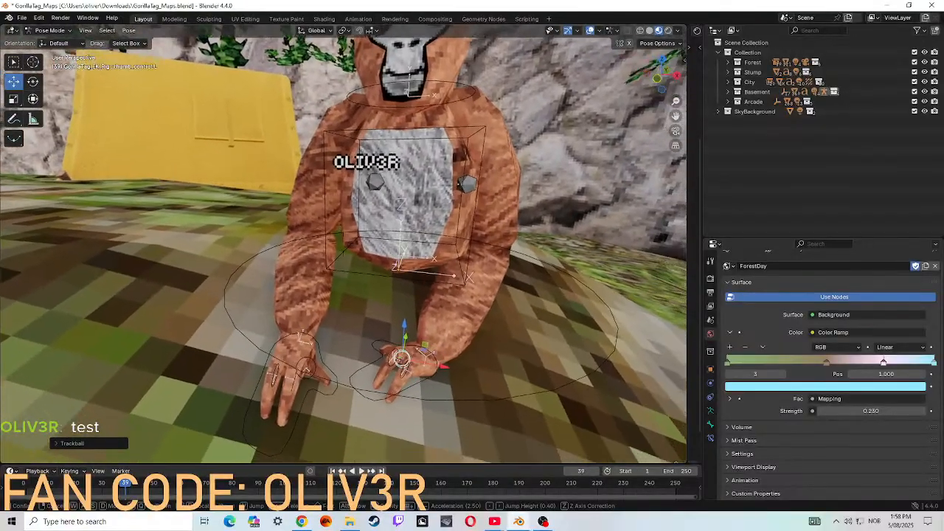
- Select the left hand controller and turn it slightly with the trackball rotation
left_click(401, 365)
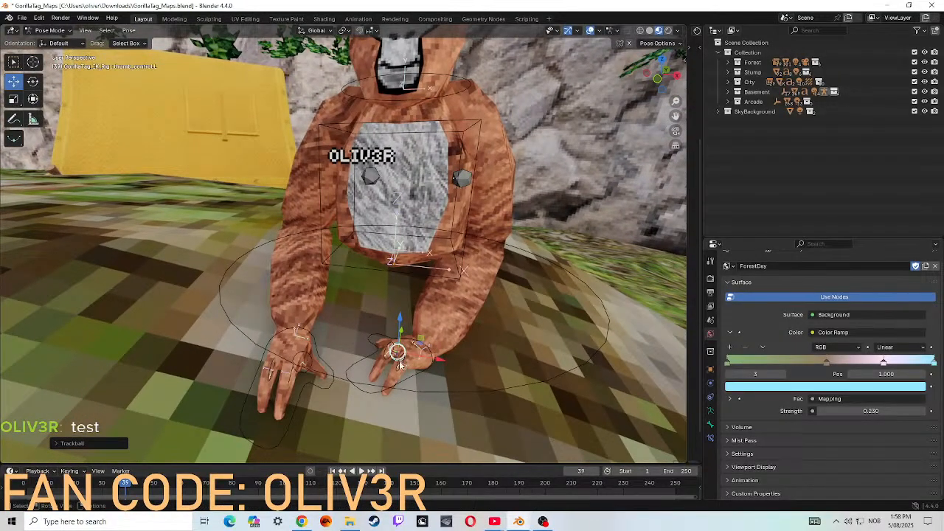
left_click(369, 393)
key("r")
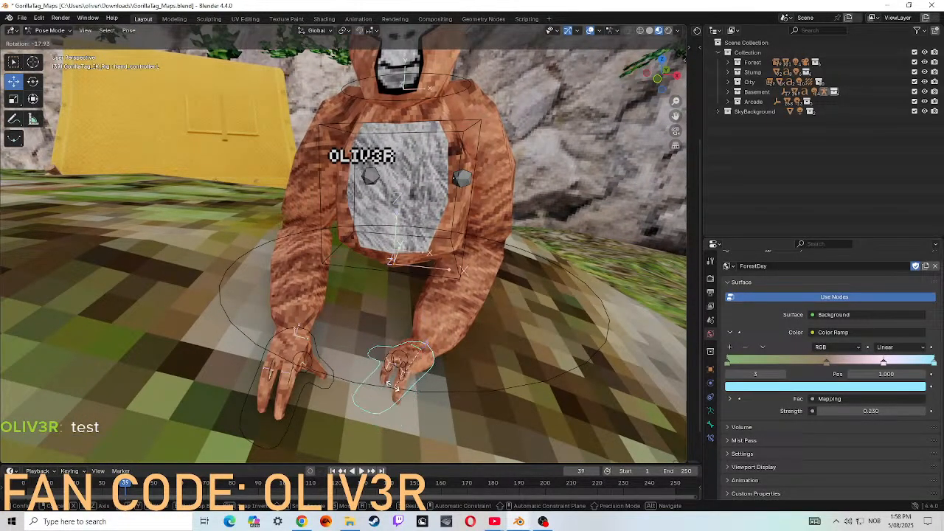
key("r")
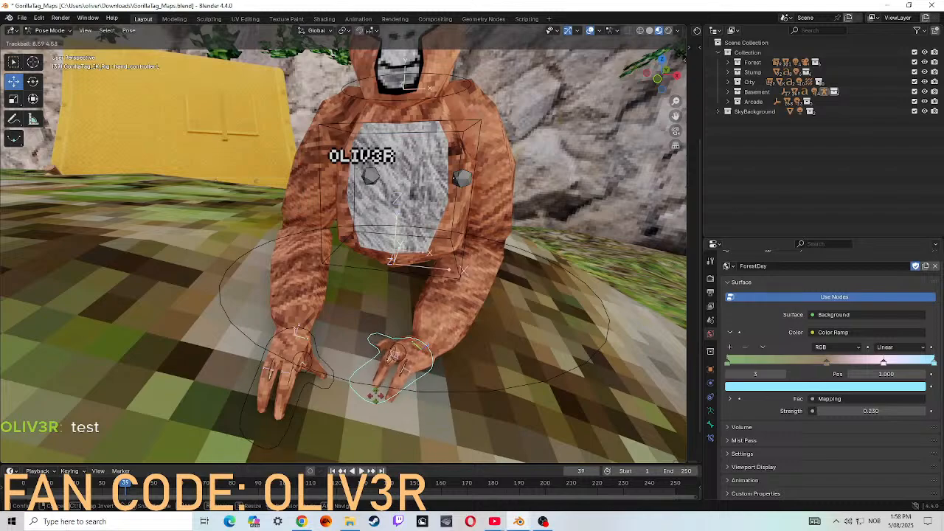
left_click(451, 358)
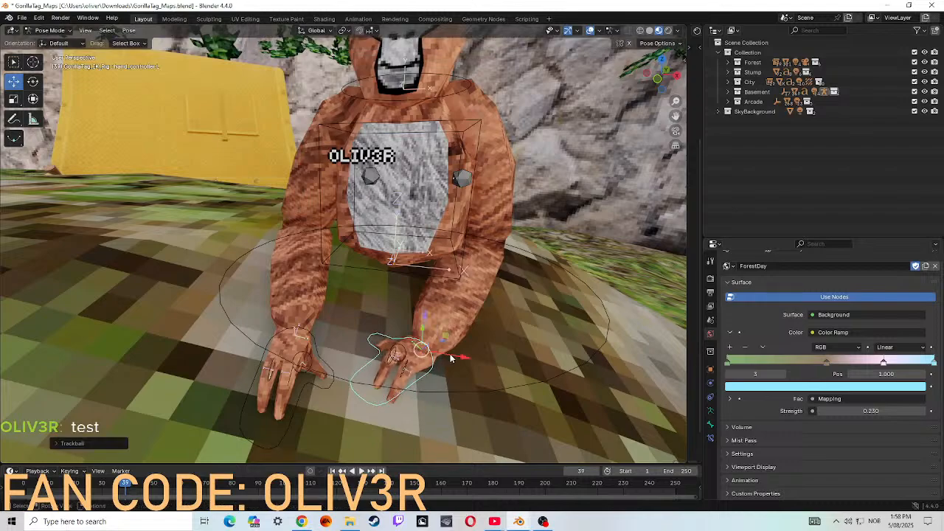
- Move the left elbow pole outward along the X axis, away from the gorilla's torso
left_click(462, 181)
key("g")
key("x")
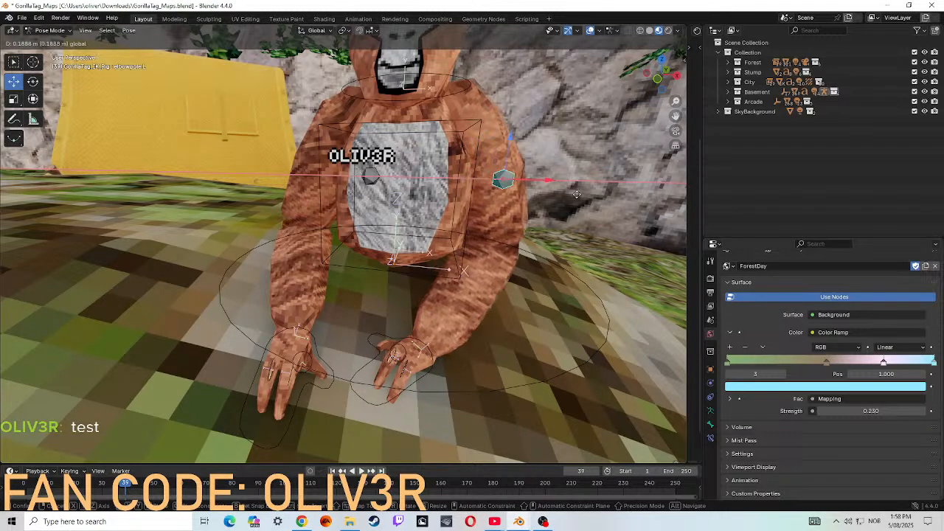
left_click_drag(513, 153, 603, 289)
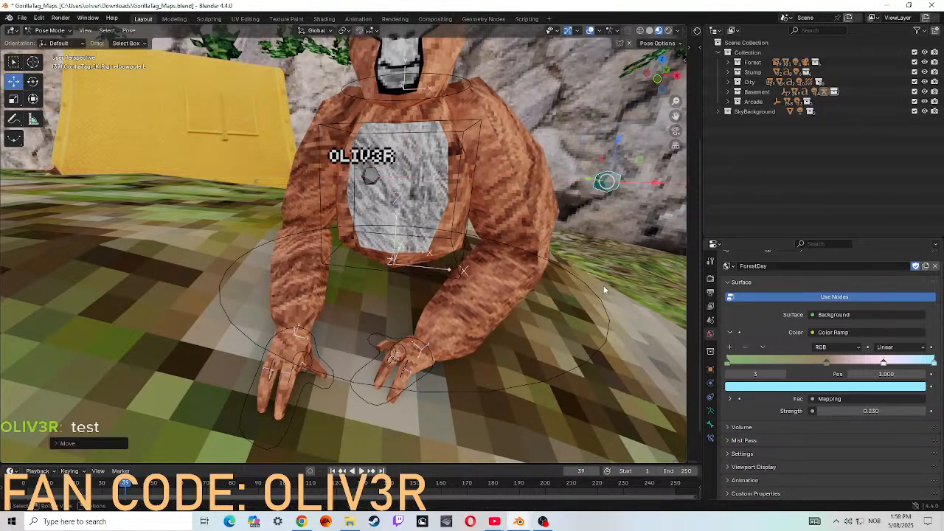
- Move the right elbow pole outward along the X axis to bend the right arm away from the torso
left_click(371, 180)
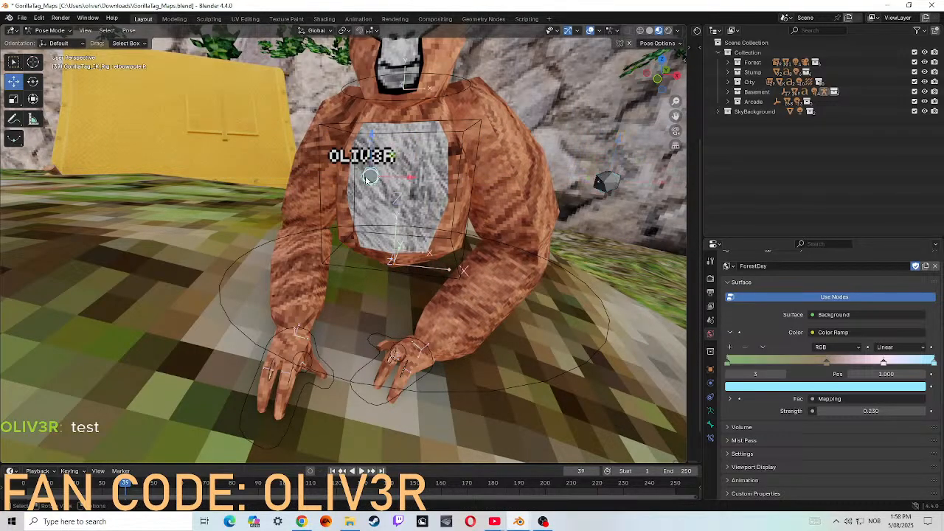
key("g")
key("x")
left_click(290, 201)
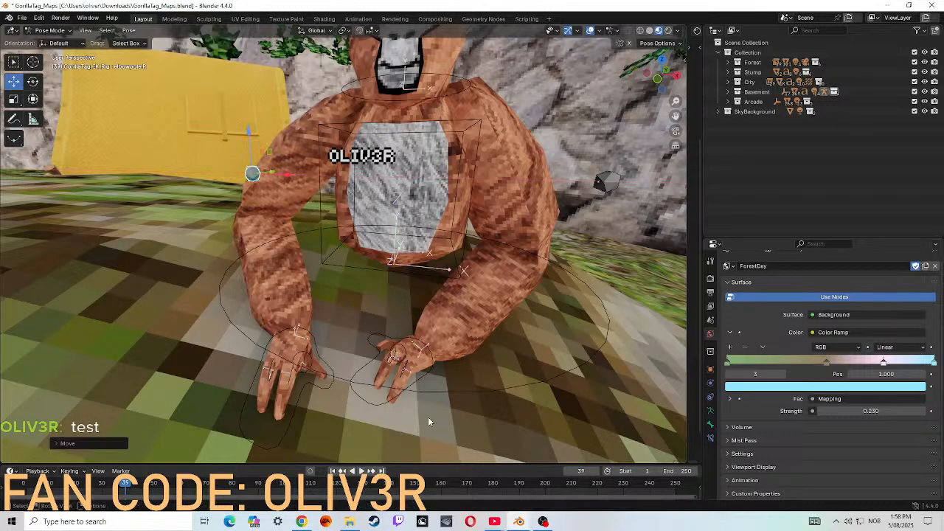
- Move the left hand controller outward about 0.23 m along the X axis and tilt it with the trackball rotation
left_click(369, 395)
key("g")
key("x")
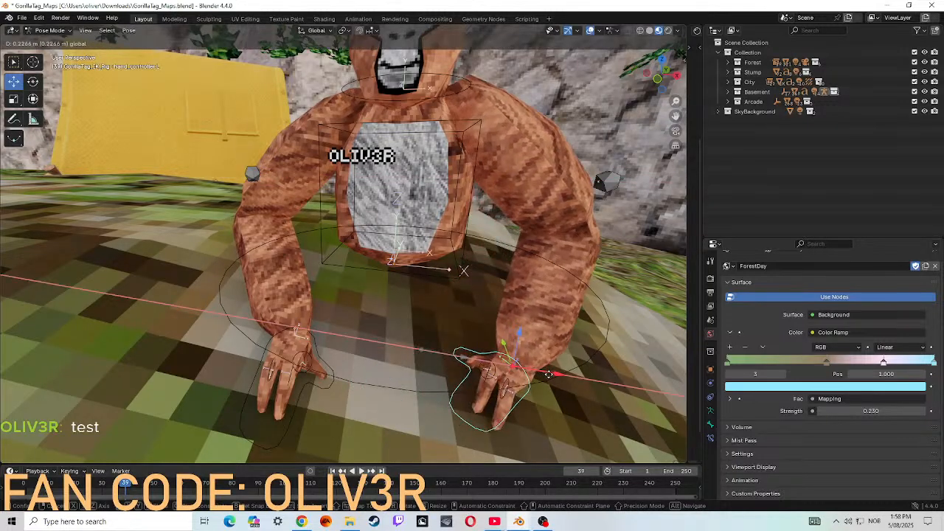
left_click(516, 373)
key("r")
key("r")
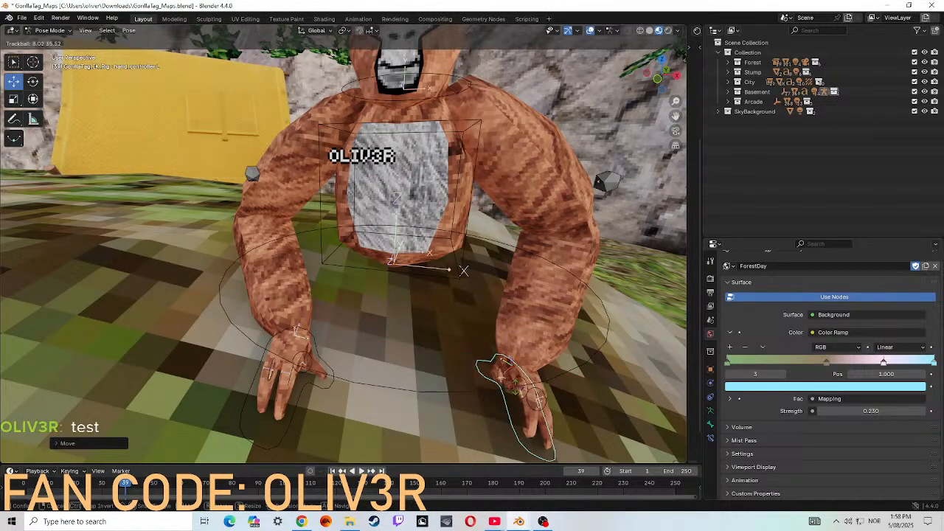
left_click(495, 380)
- From a close side view, rotate the left hand controller so the fingers point down toward the ground
key("shift+grave")
key("w")
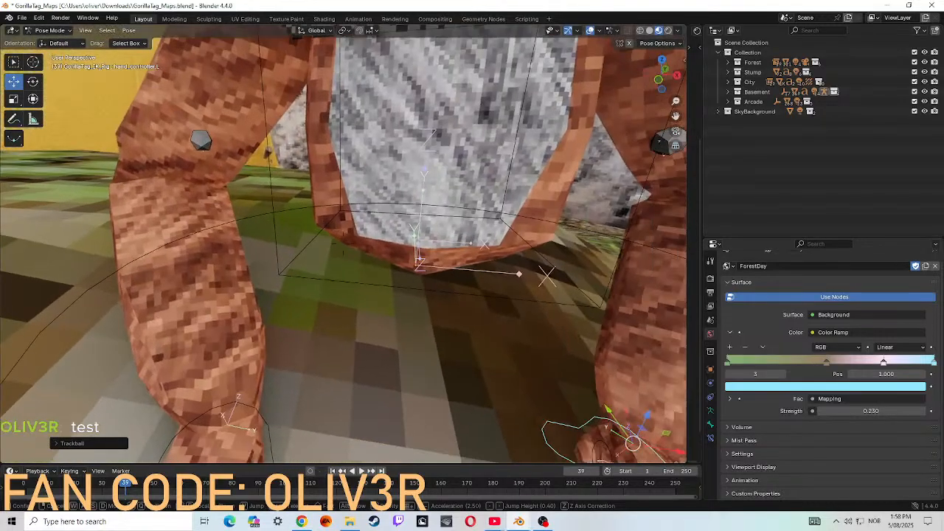
key("w")
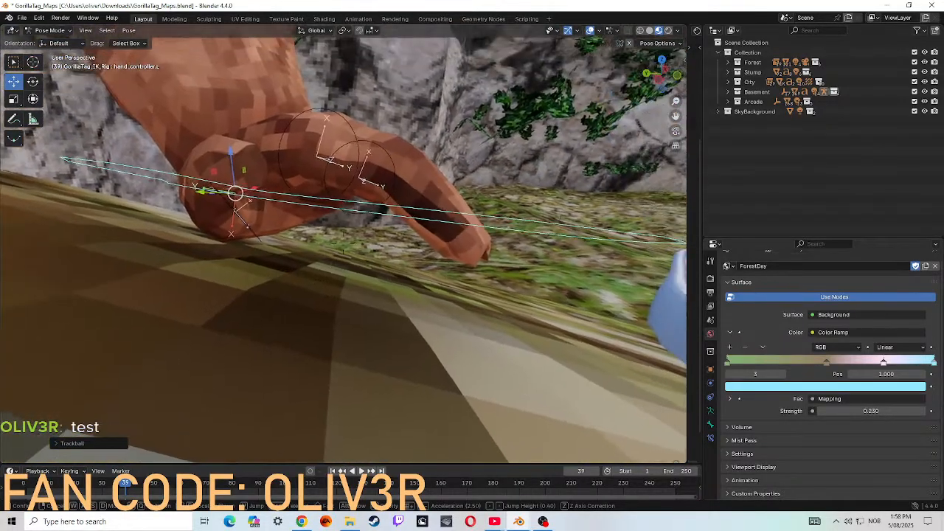
left_click(304, 276)
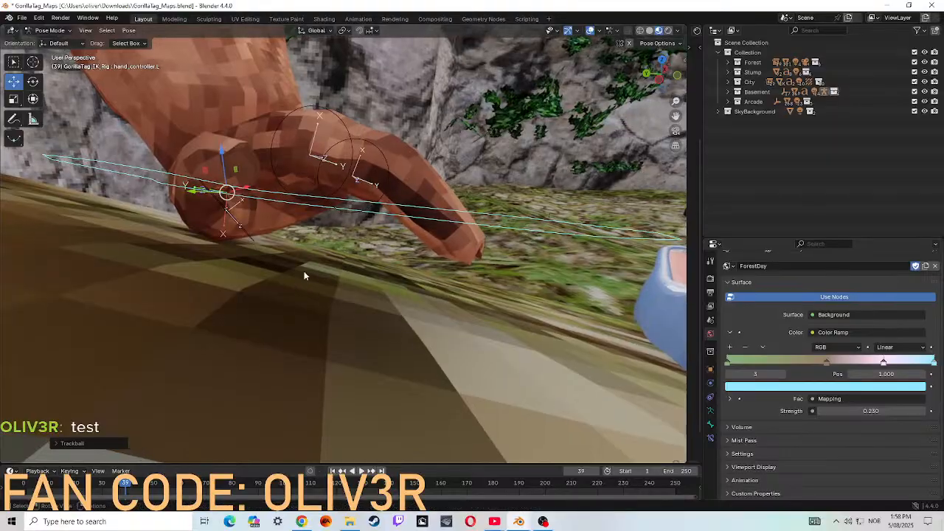
key("r")
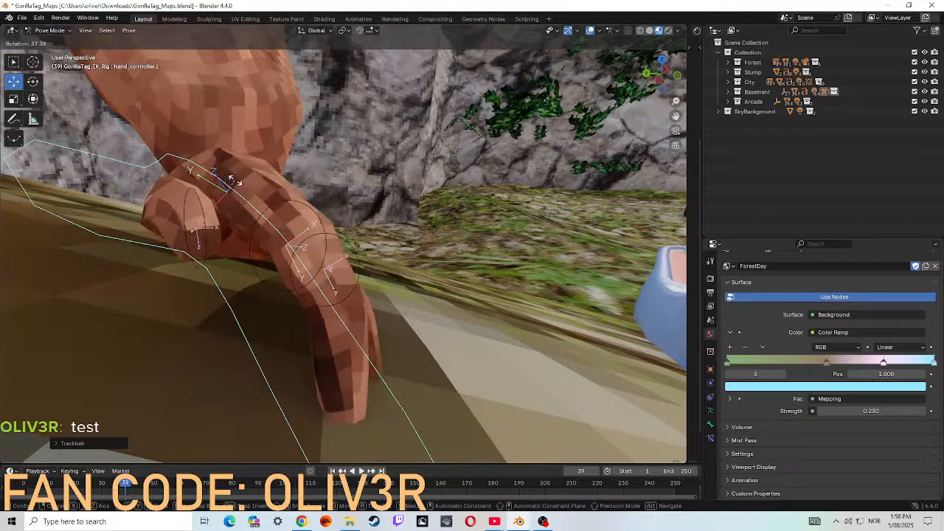
left_click(233, 178)
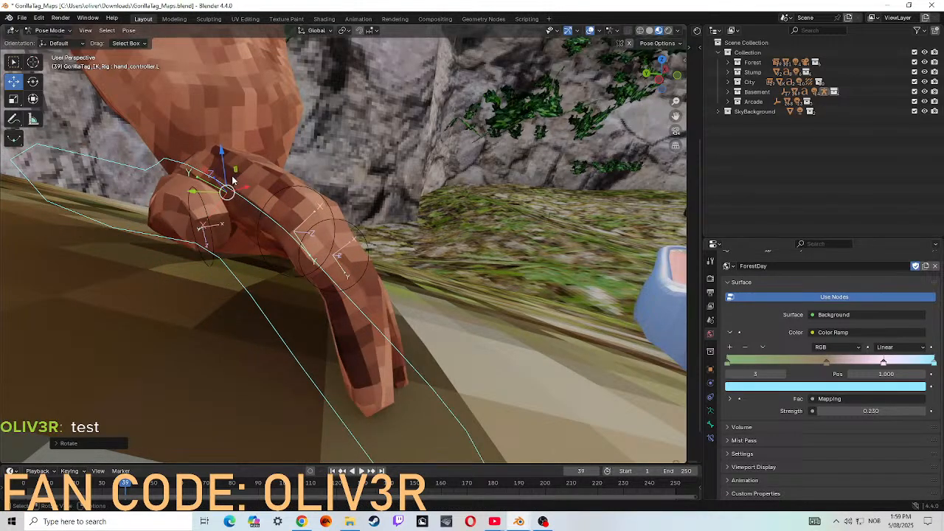
- Enlarge the timeline area, turn on auto keying and set the current frame to 1
key("shift+grave")
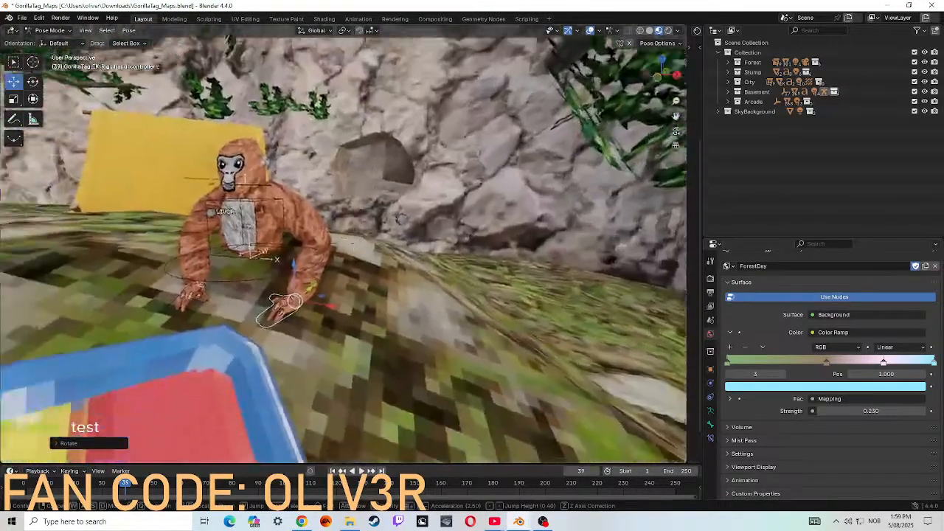
key("w")
key("a")
key("w")
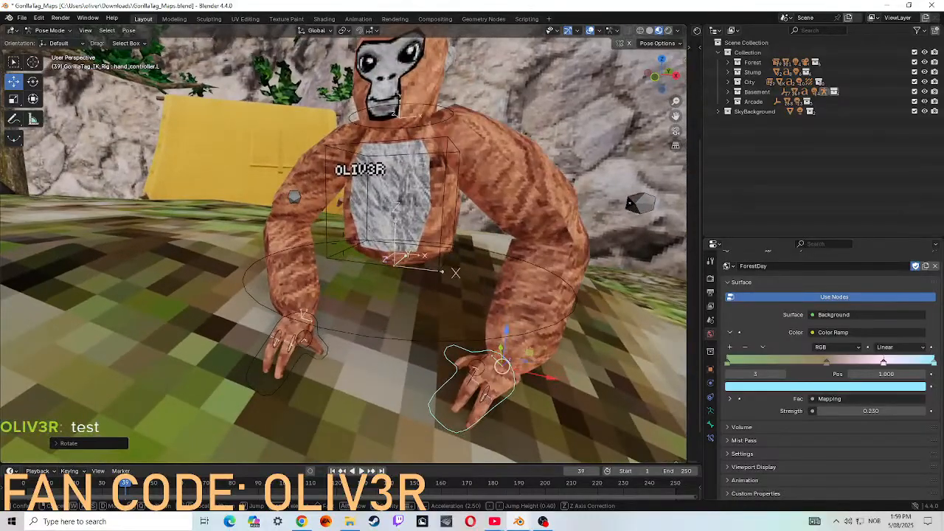
key("Escape")
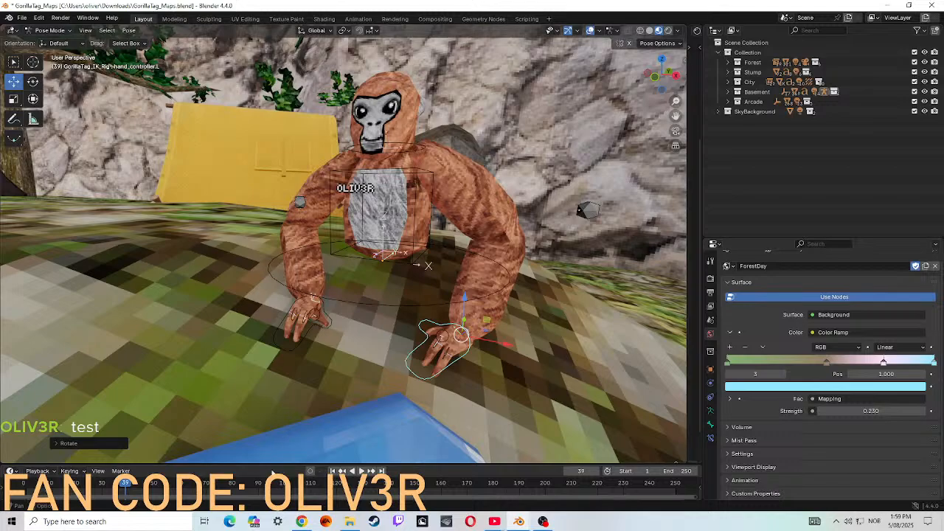
left_click_drag(270, 462, 27, 416)
left_click(59, 418)
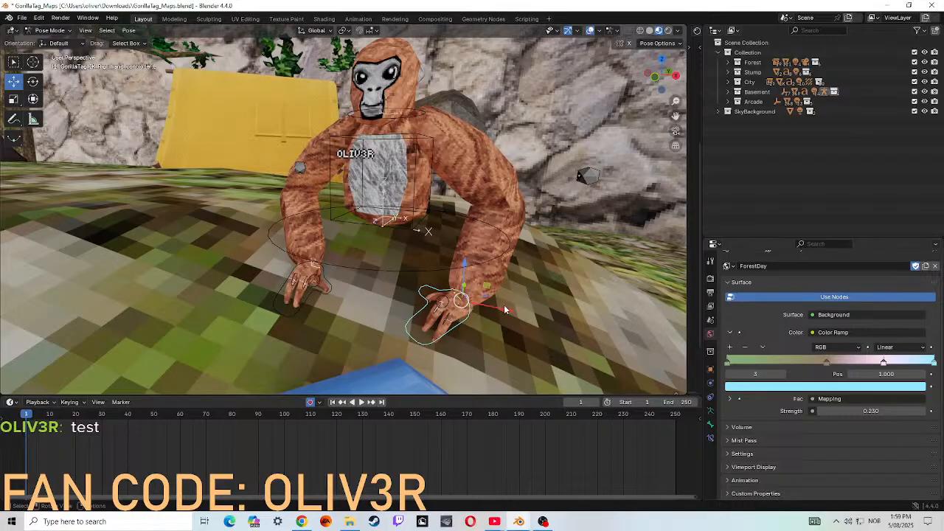
- Keyframe the left hand controller at frame 1 by nudging it slightly along X, and set the current frame to 4
left_click_drag(505, 310, 507, 313)
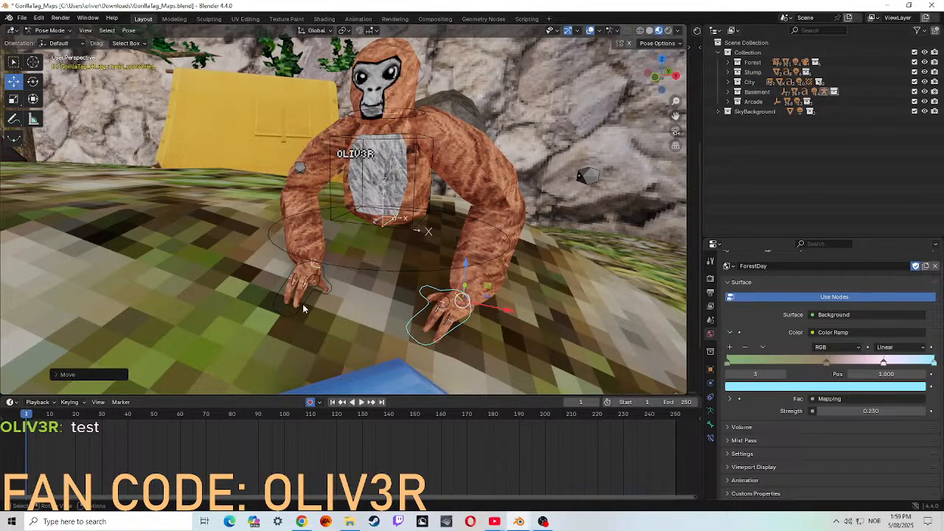
key("space")
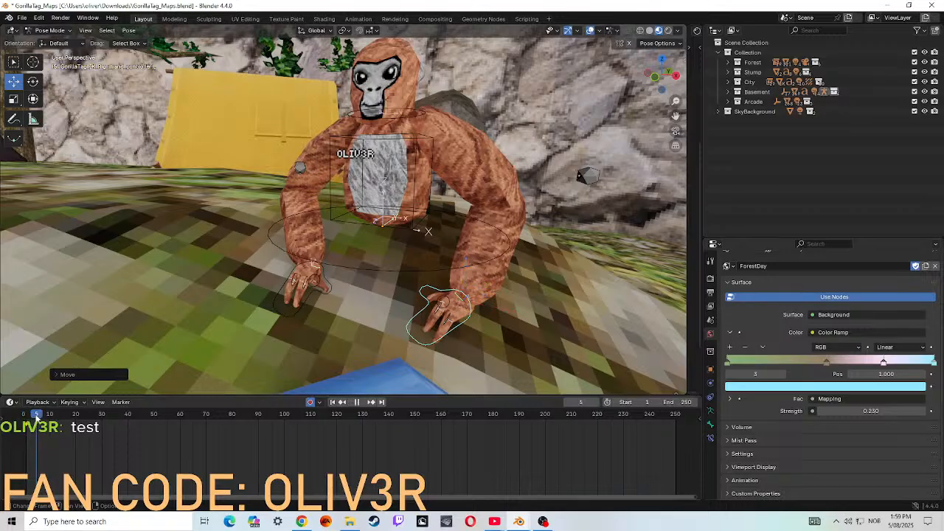
left_click_drag(36, 419, 34, 419)
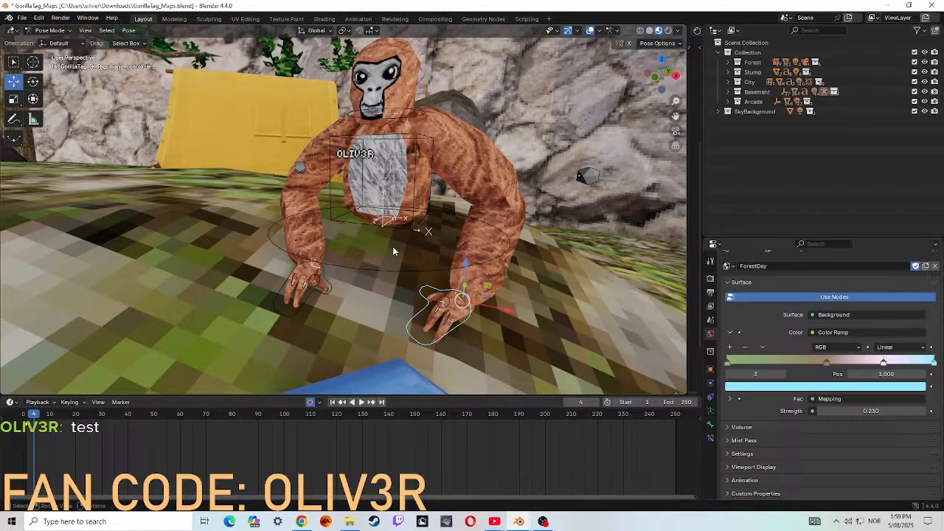
- Examine the posed gorilla and the surrounding forest from several sides, ending on the foliage along the rock wall
key("shift+grave")
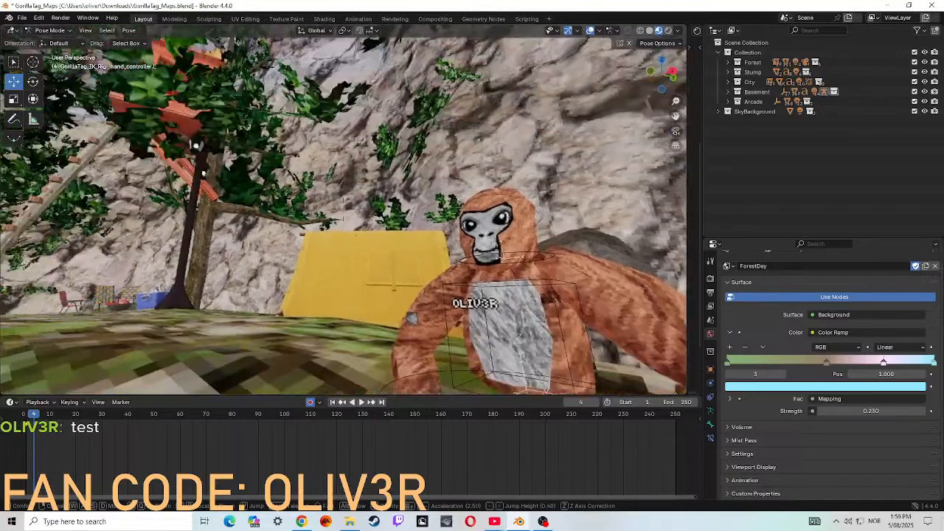
key("s")
key("a")
key("w")
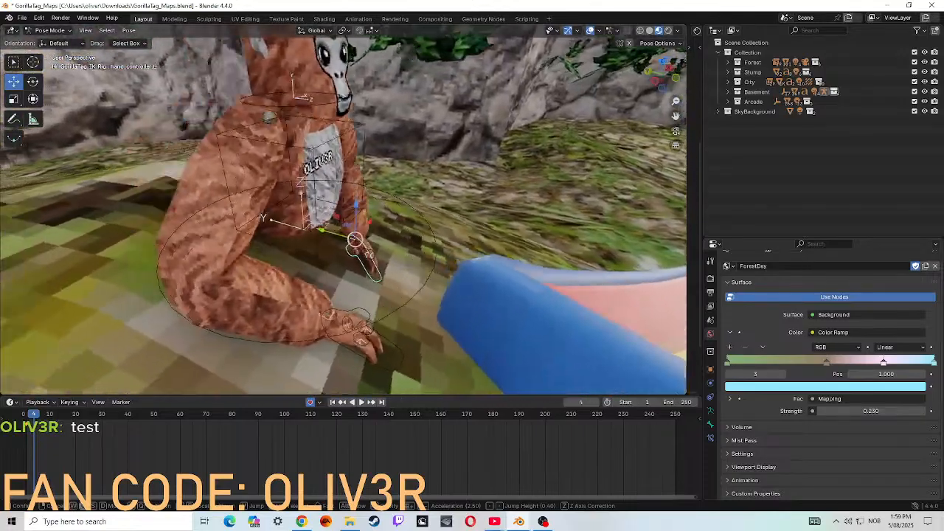
key("d")
key("s")
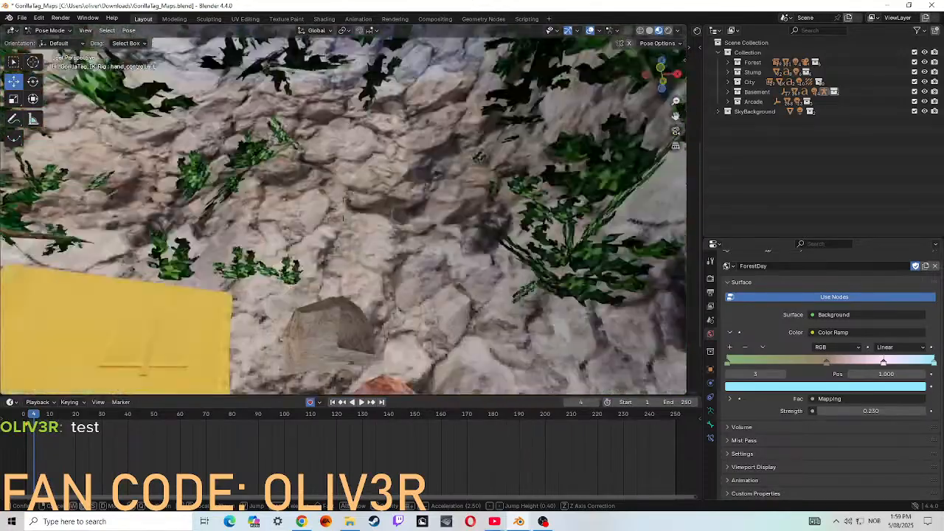
key("w")
key("a")
key("s")
key("d")
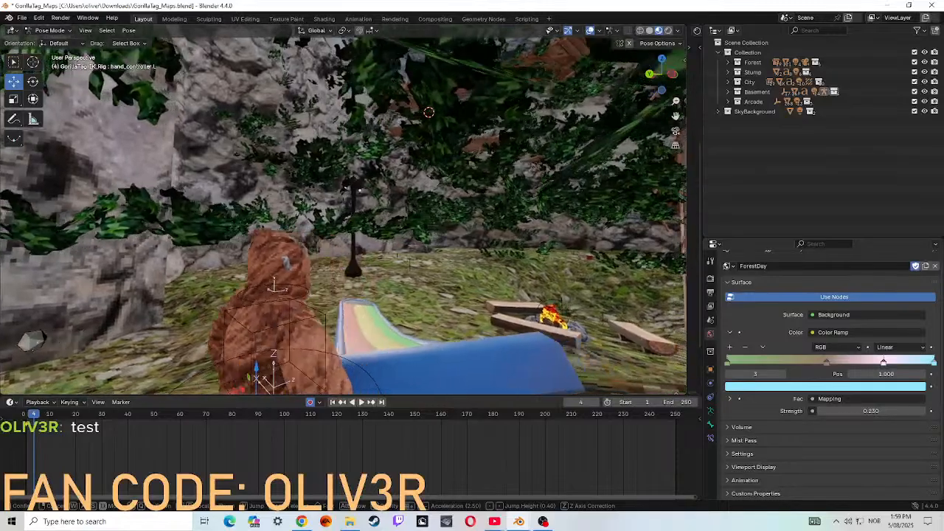
key("w")
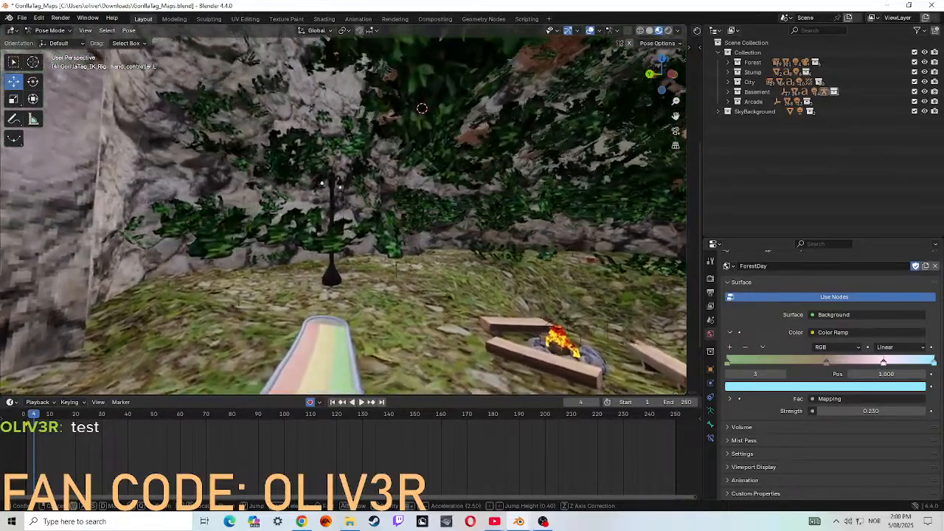
key("s")
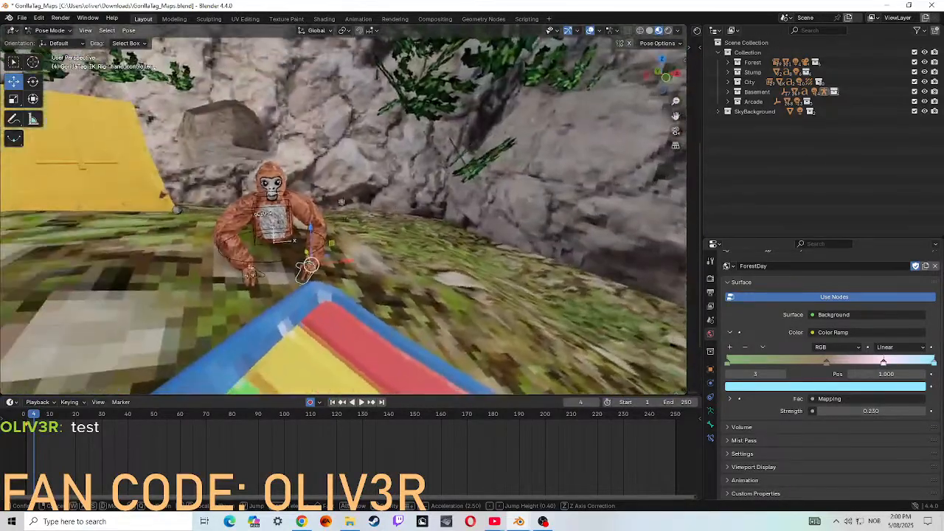
key("d")
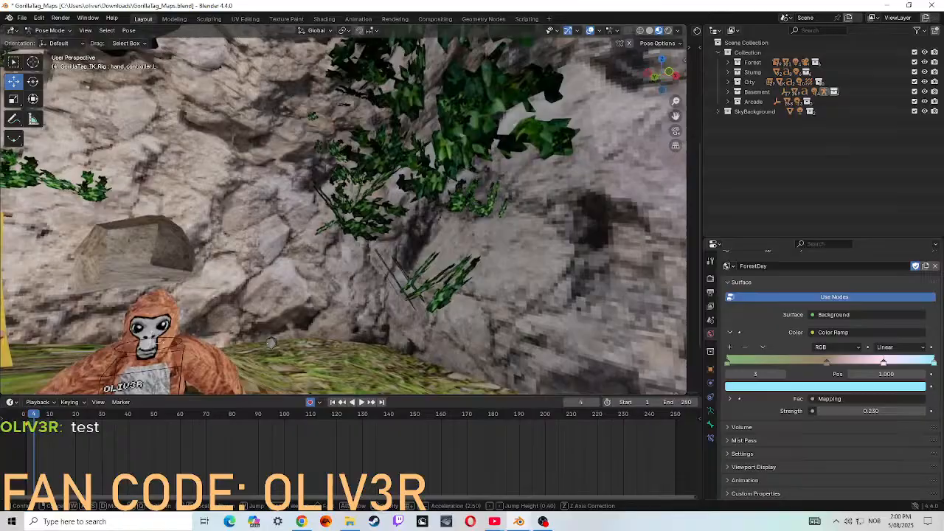
left_click(473, 135)
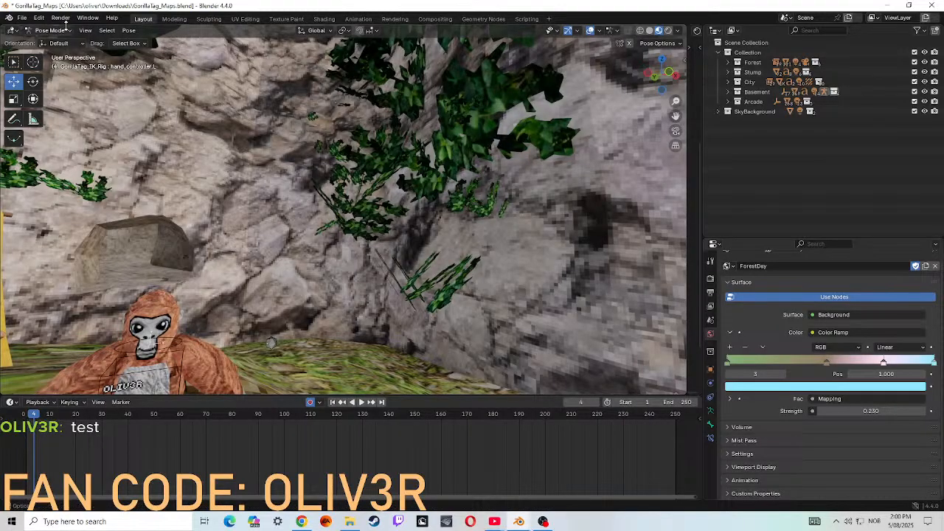
- Switch to Object Mode and delete the SummerLeaves foliage object from the forest map
left_click(57, 42)
left_click(415, 134)
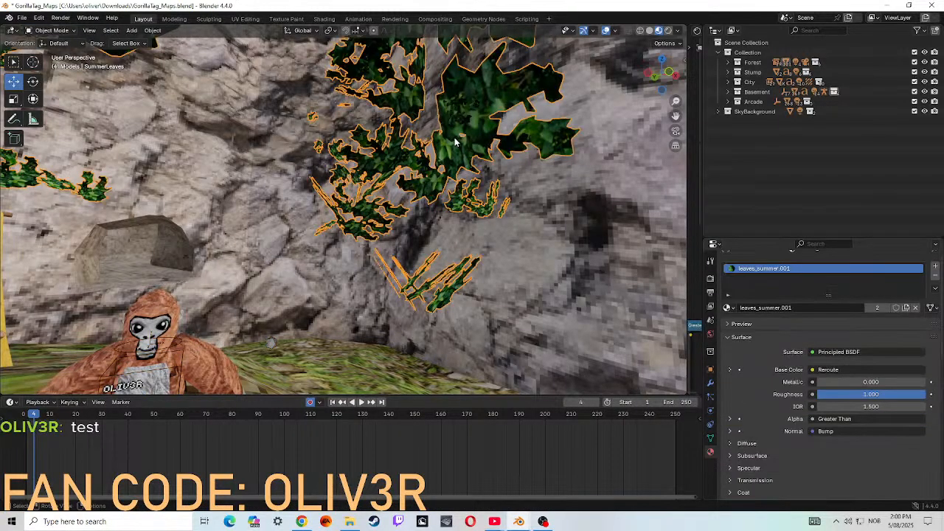
right_click(434, 145)
right_click(431, 177)
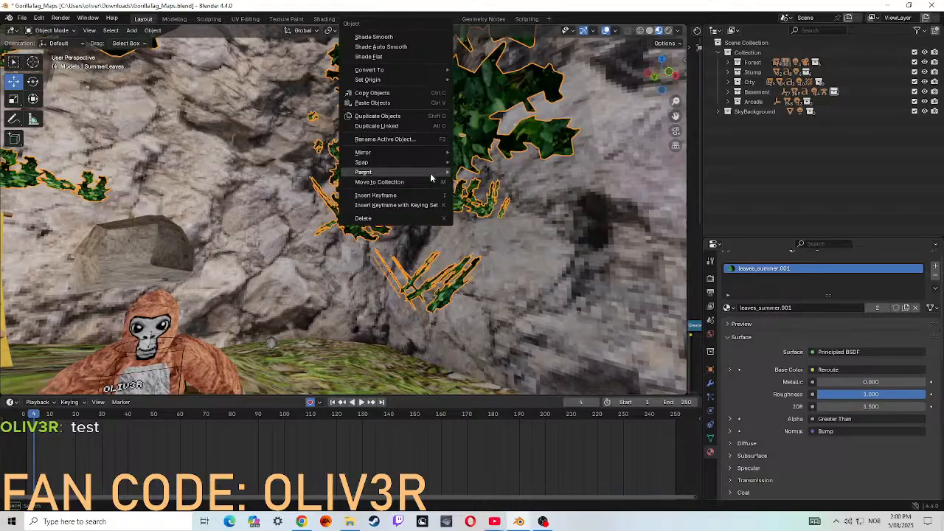
left_click(381, 218)
- Look over the forest map without the leaves and return to a close side view of the gorilla
key("shift+grave")
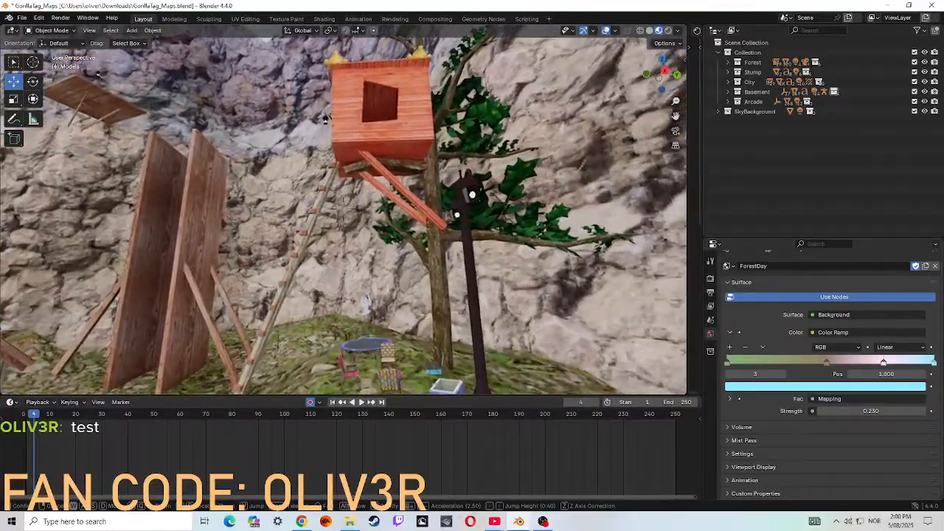
key("w")
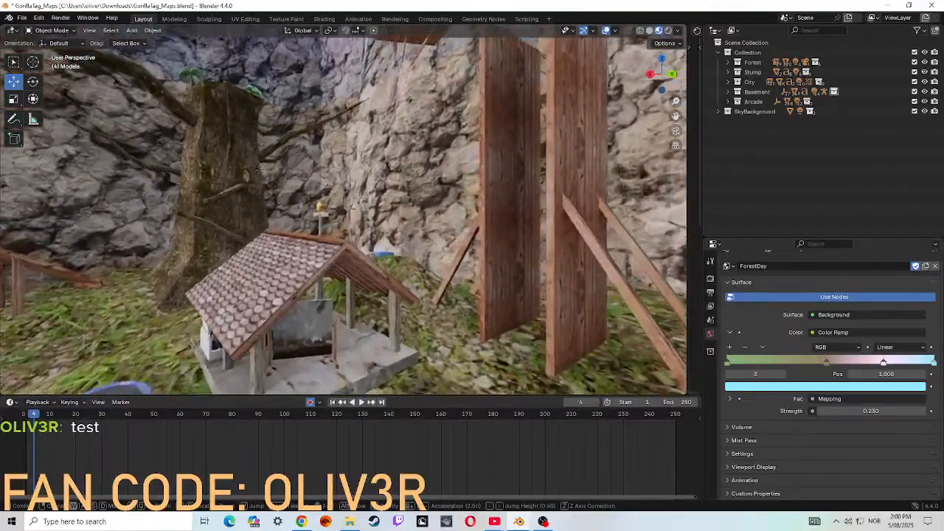
key("w")
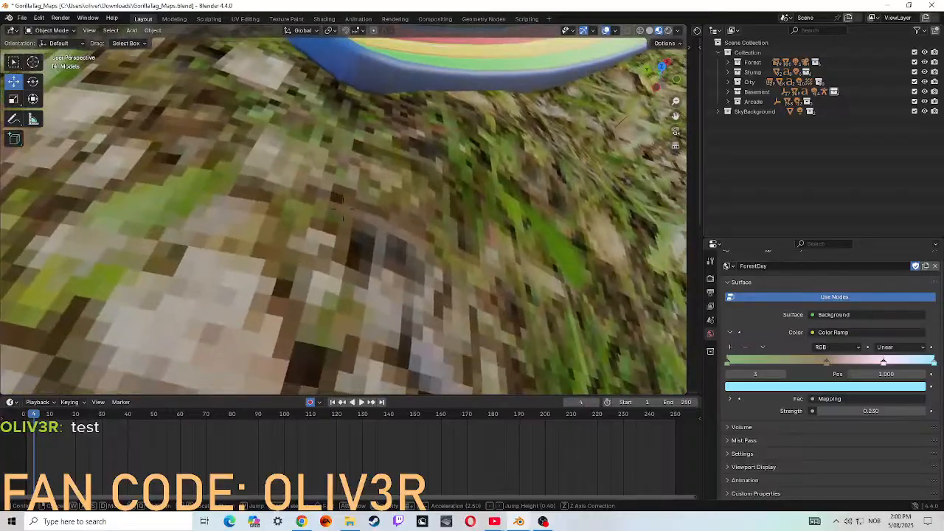
key("w")
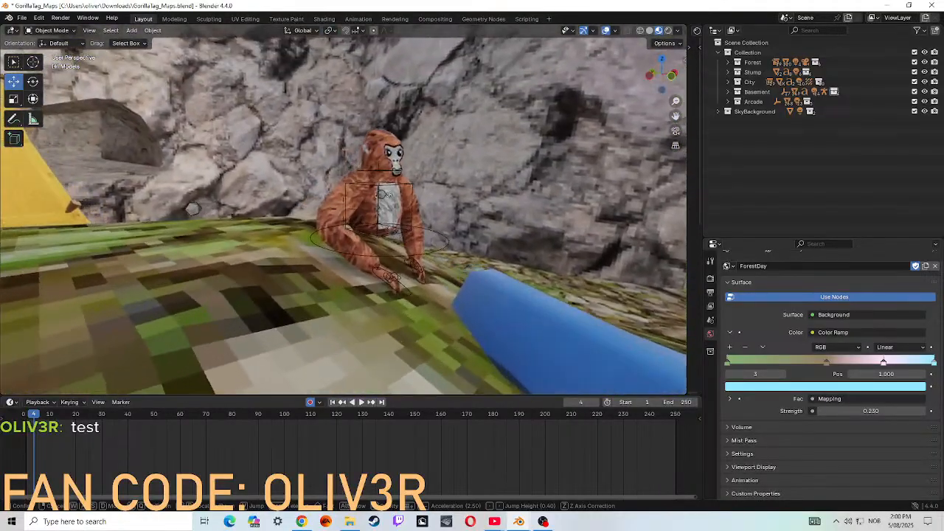
key("d")
key("a")
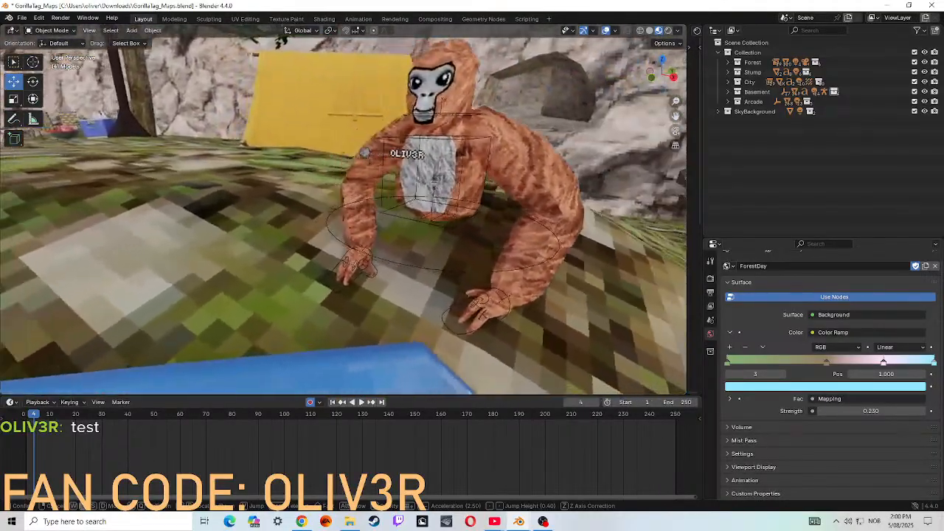
key("a")
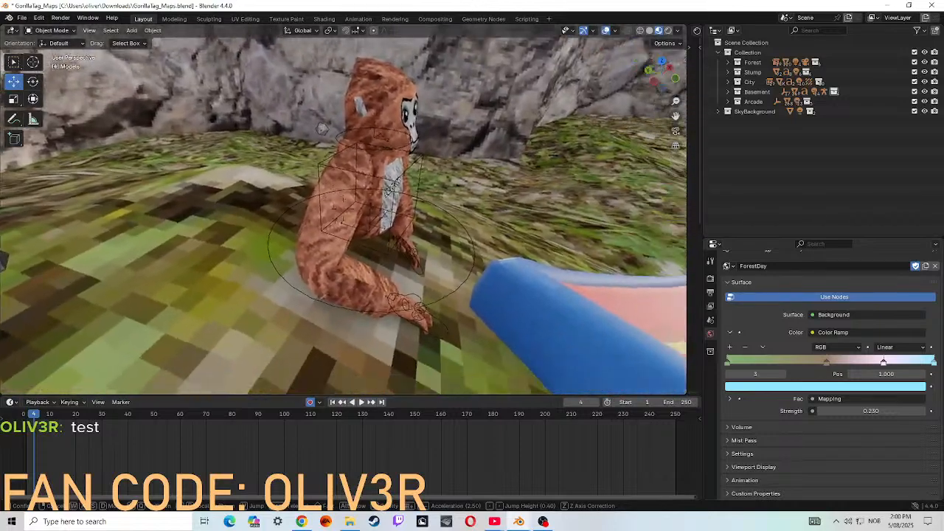
key("d")
left_click(219, 270)
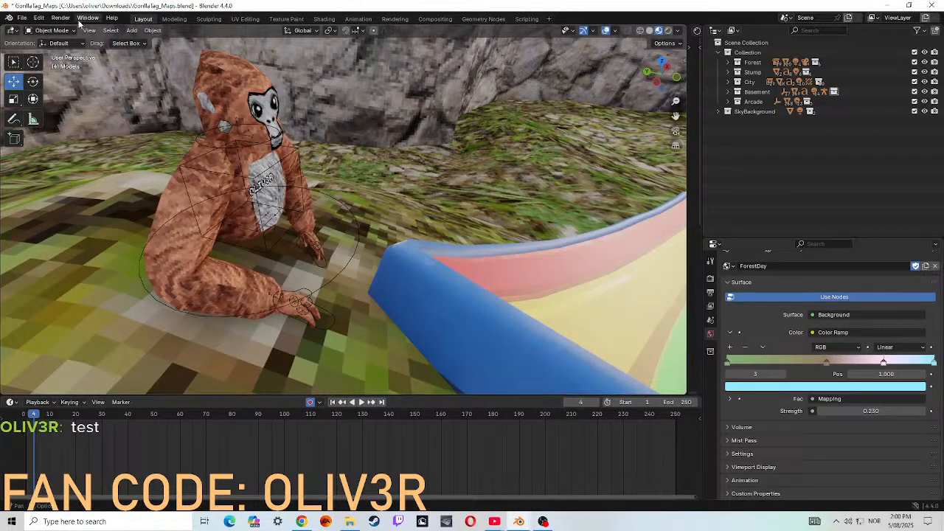
- Select the gorilla's IK rig in Object Mode and switch it back to Pose Mode
left_click(52, 31)
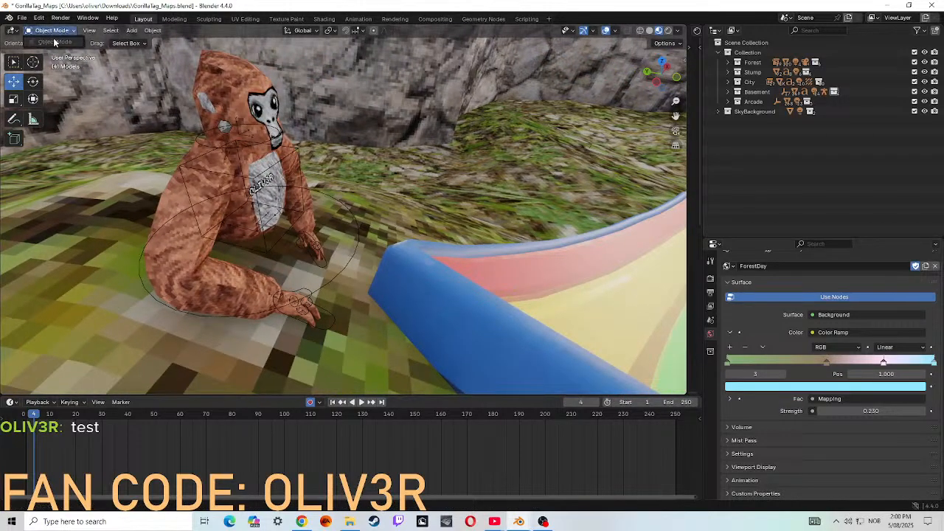
left_click(327, 273)
left_click(329, 281)
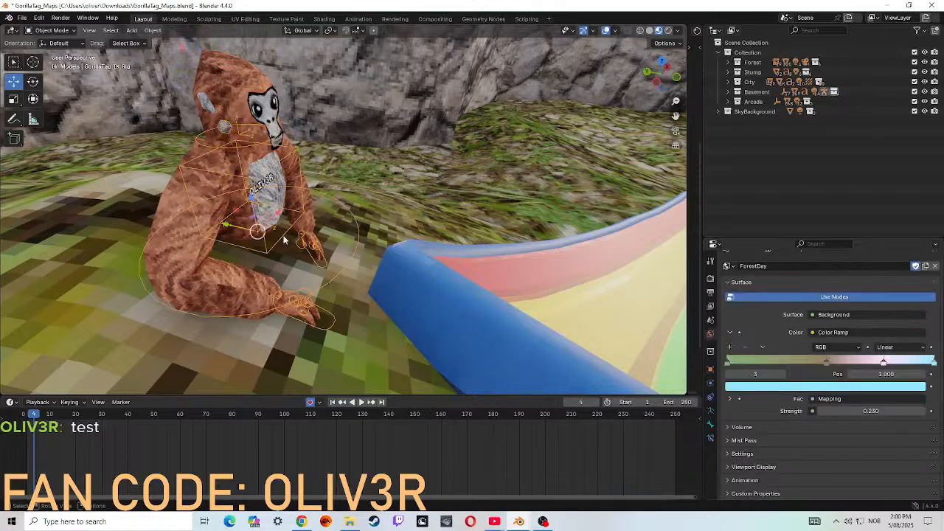
left_click(66, 30)
left_click(45, 63)
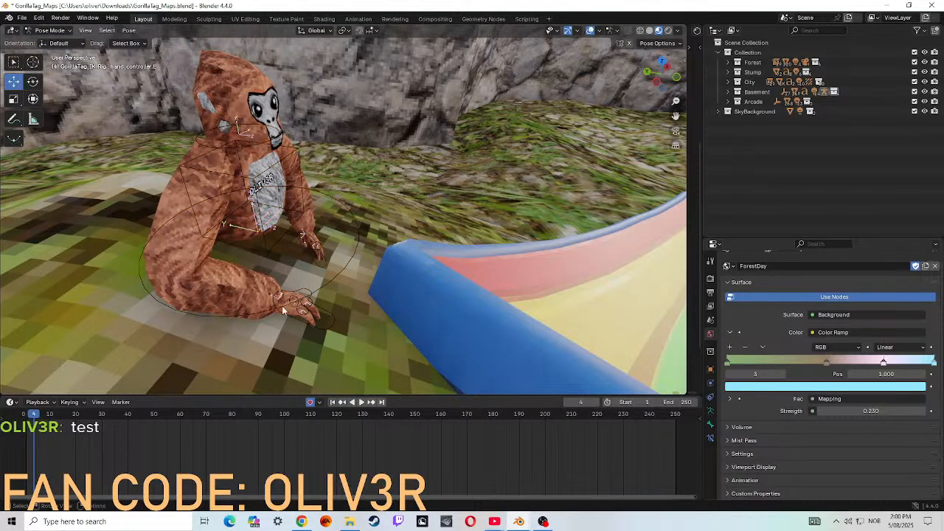
- Select the right hand controller and keyframe it at frame 4 with a slight rotation
left_click(322, 310)
left_click_drag(274, 274, 263, 193)
right_click(264, 184)
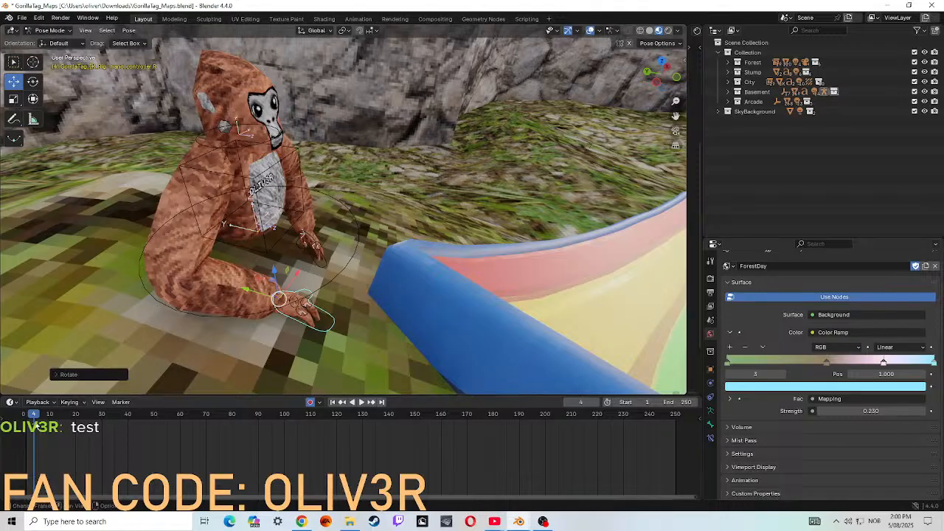
- Play the timeline from frame 0 to frame 19 and raise the right hand controller along Z to chest height
left_click(26, 416)
key("space")
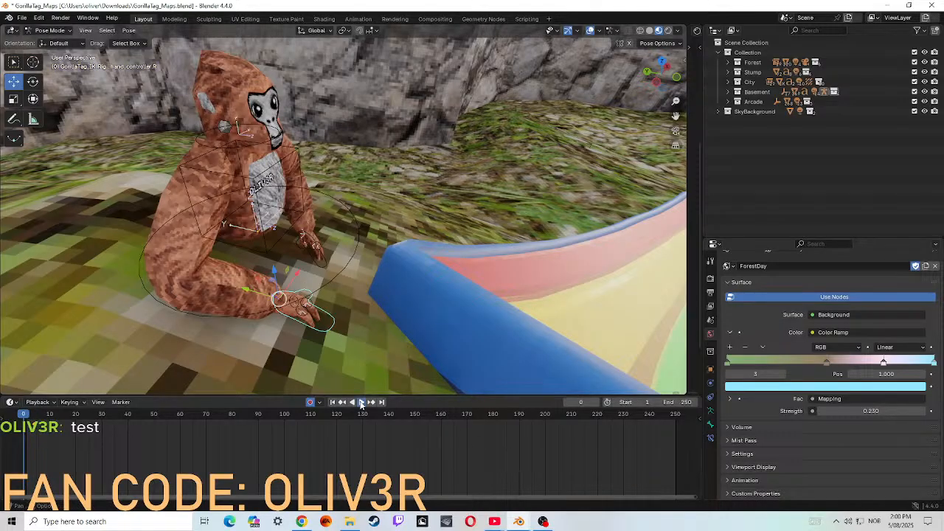
left_click(359, 403)
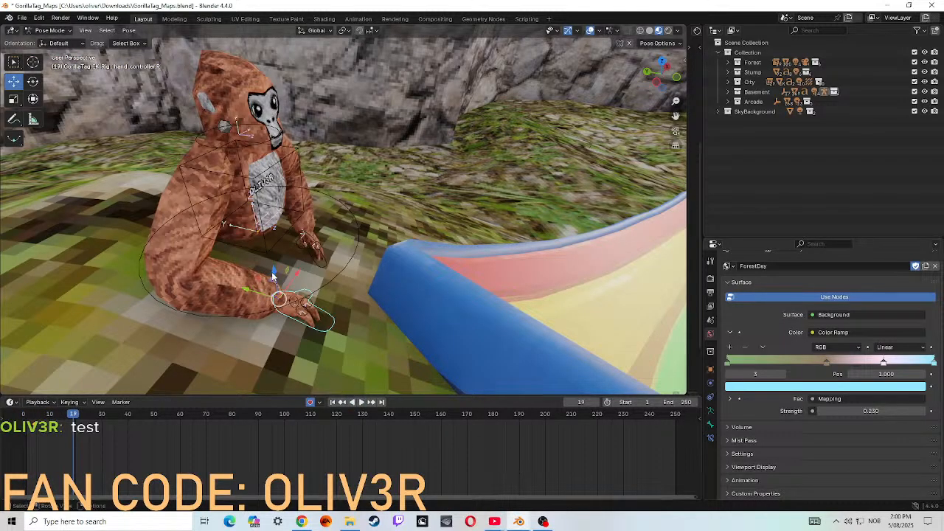
key("g")
key("z")
left_click(268, 145)
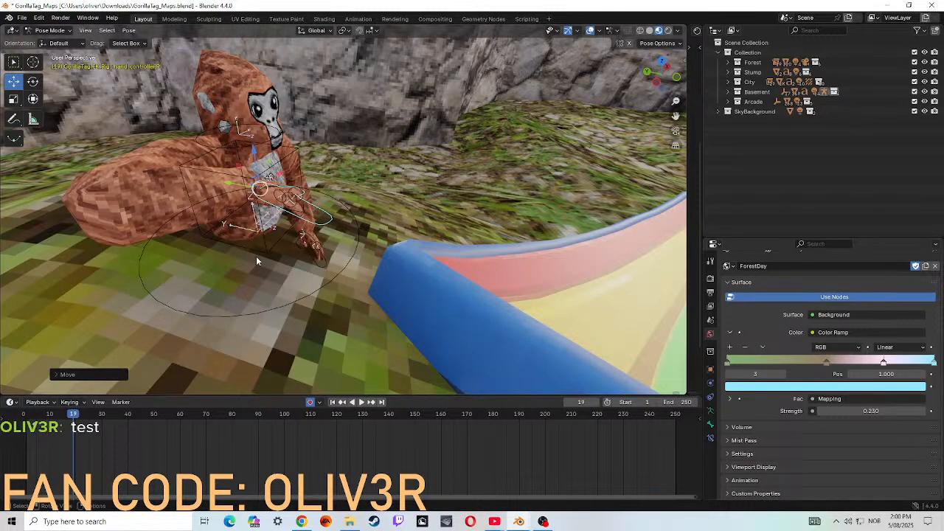
- Turn the raised right hand at frame 19 with a trackball rotation of its controller so the hand faces inward
key("r")
key("r")
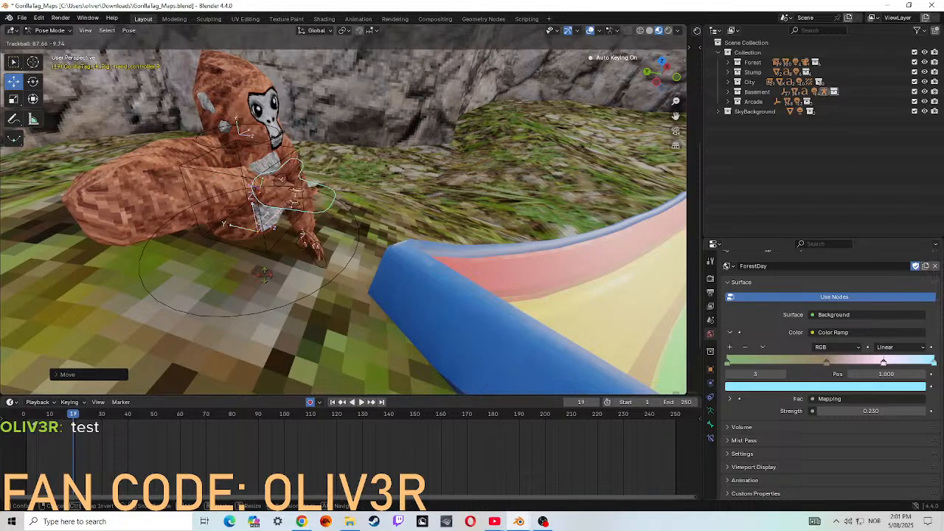
left_click(281, 256)
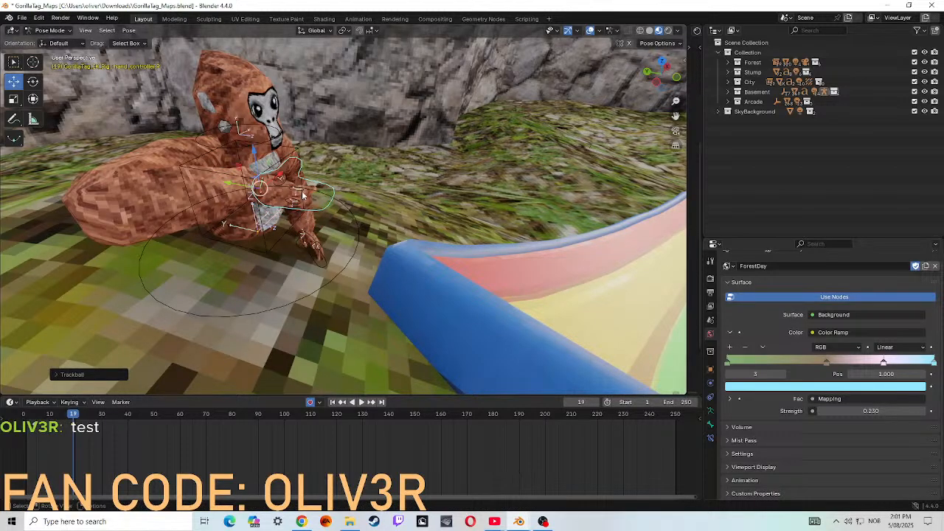
- Play the animation from the start of the timeline to check the right hand's motion, and return to frame 1
left_click_drag(75, 414, 27, 415)
left_click(357, 402)
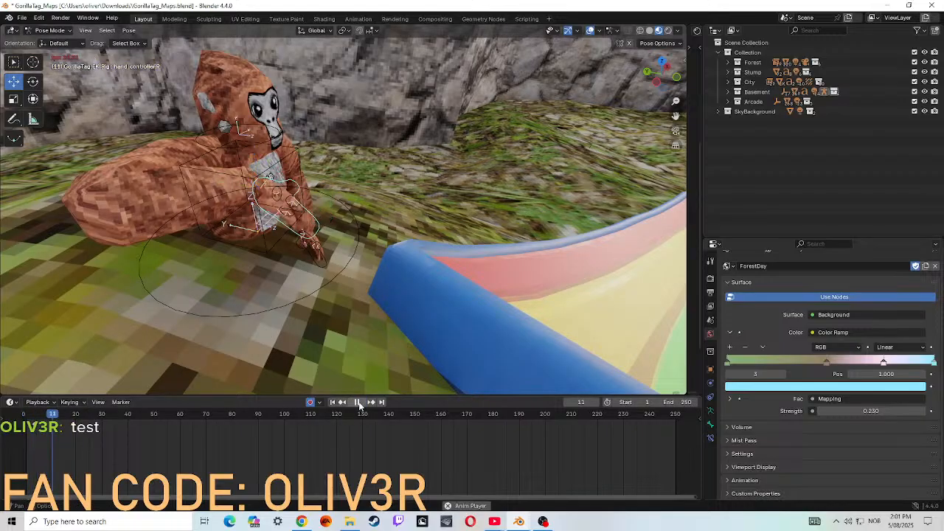
left_click(357, 402)
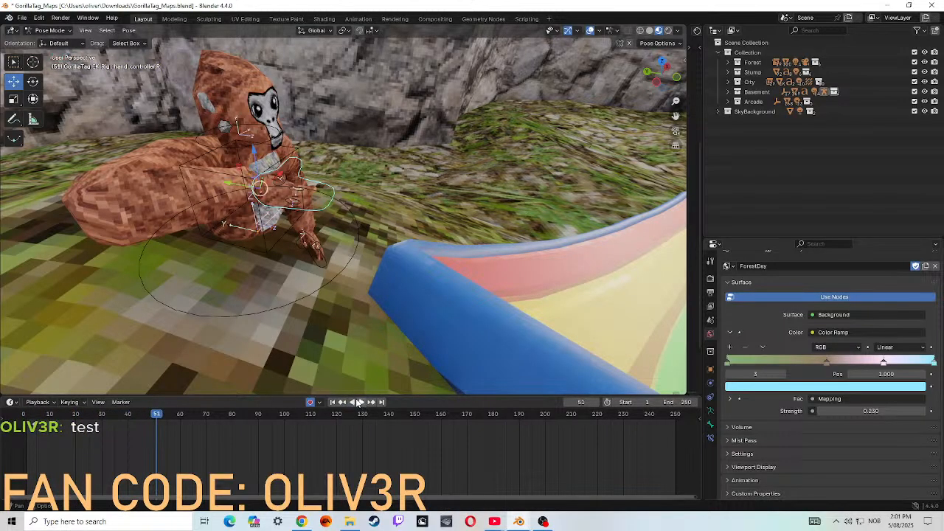
left_click_drag(151, 414, 26, 415)
key("space")
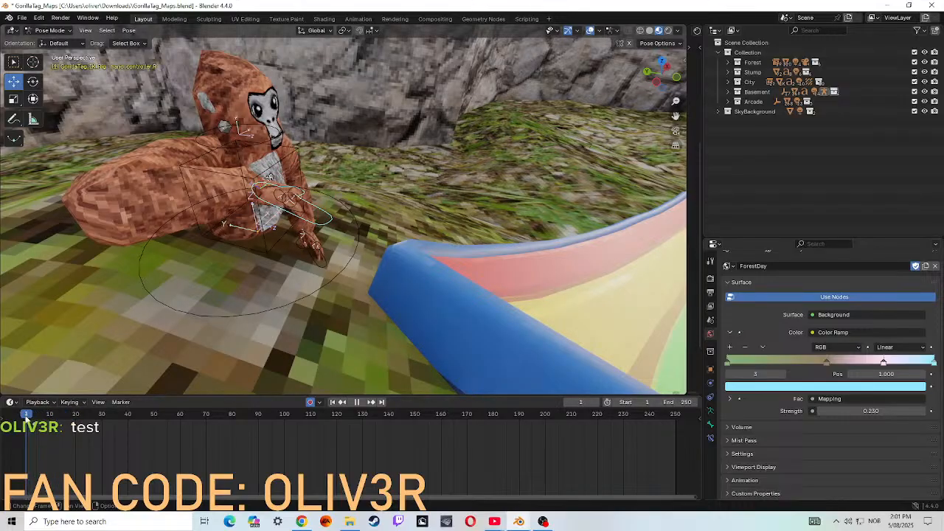
key("space")
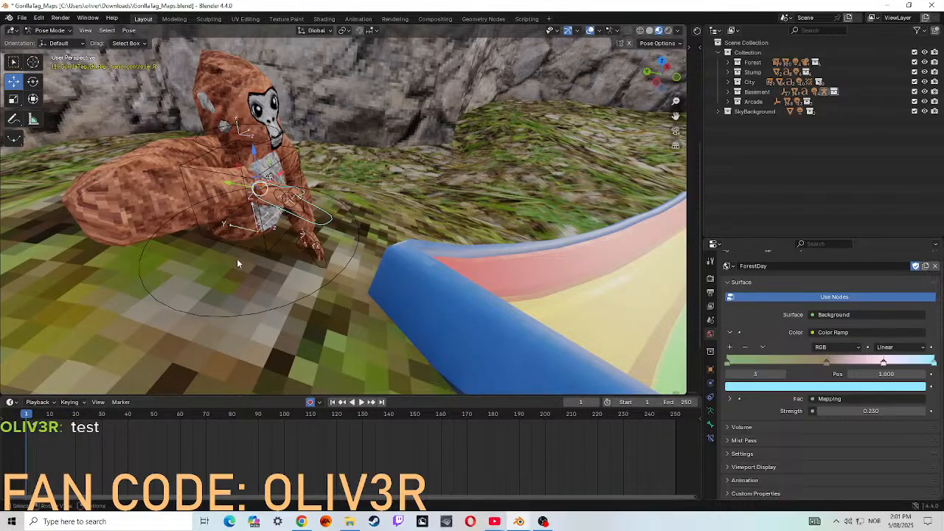
- At frame 1, select the right hand controller and lower it along Z close to the ground
left_click(208, 320)
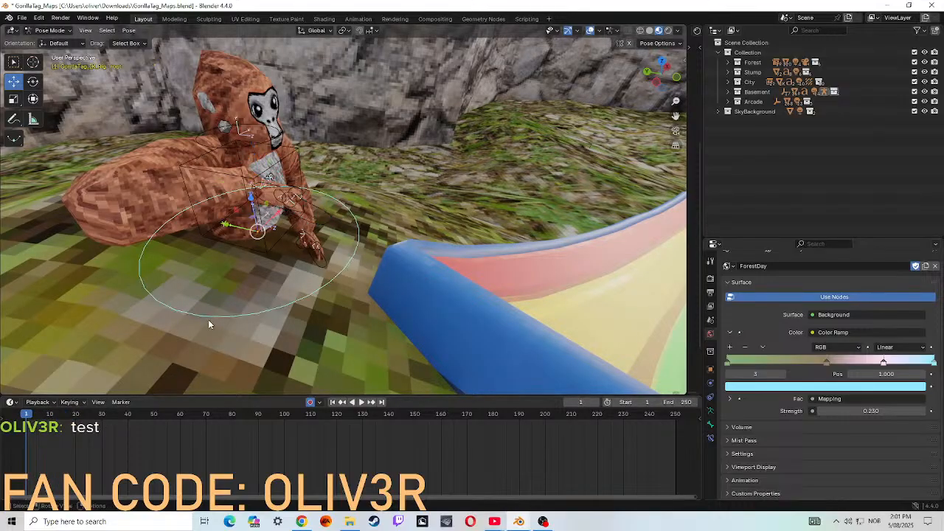
left_click(301, 220)
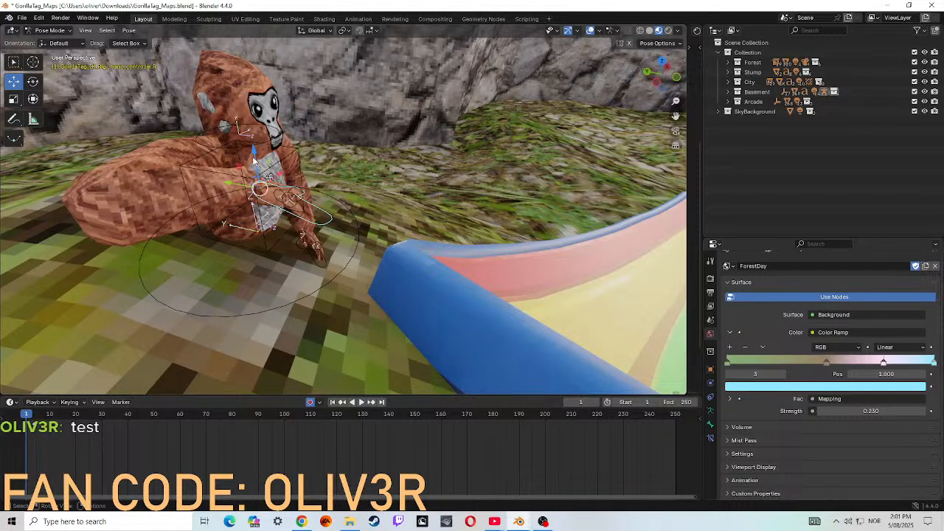
left_click_drag(253, 152, 268, 238)
- Play the animation from the start of the timeline to frame 36 and examine the raised right hand from the side
left_click(22, 414)
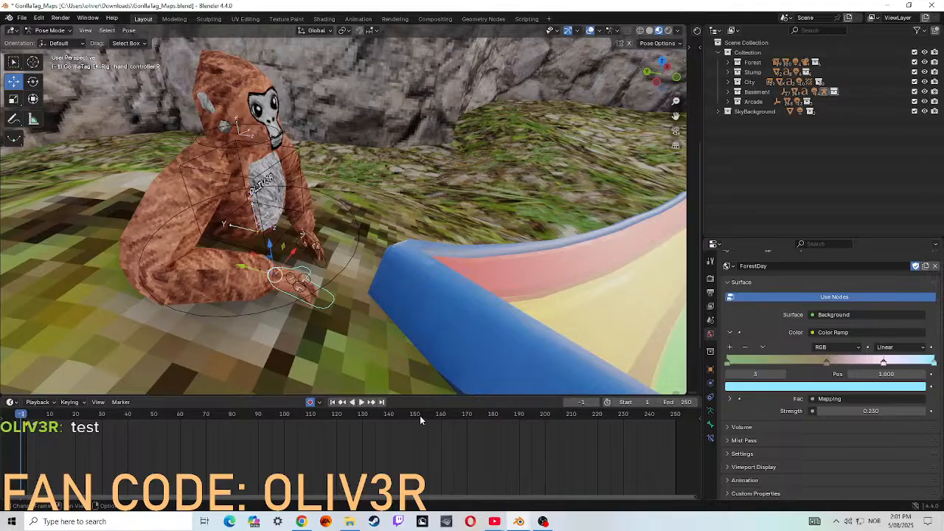
left_click(363, 402)
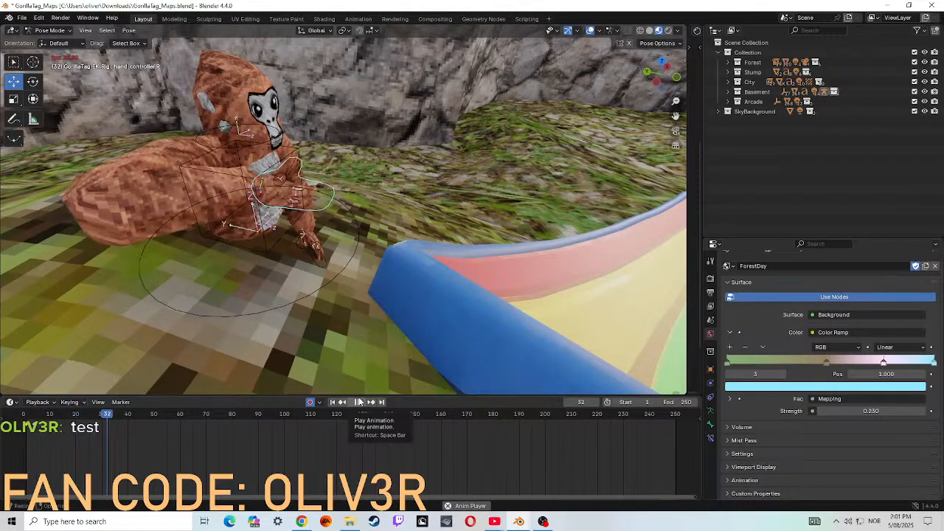
left_click(363, 402)
key("shift+grave")
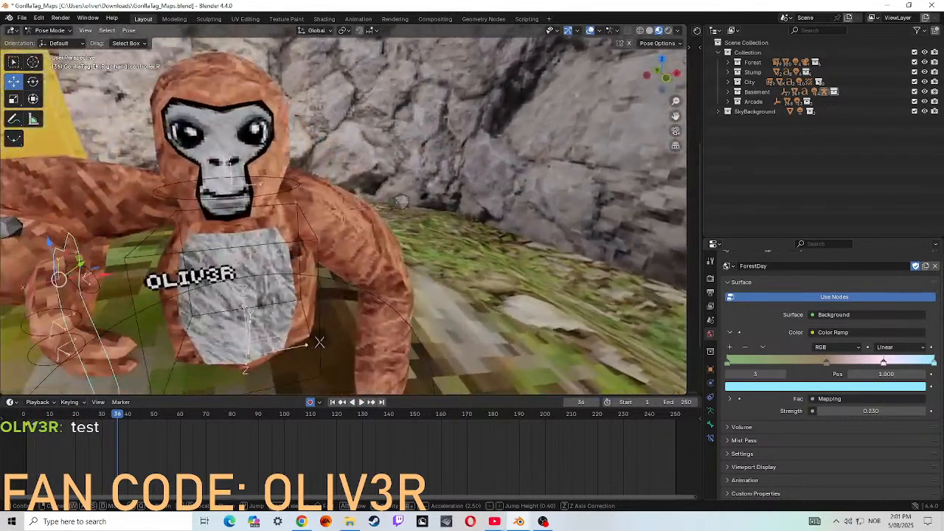
key("s")
key("a")
left_click(366, 371)
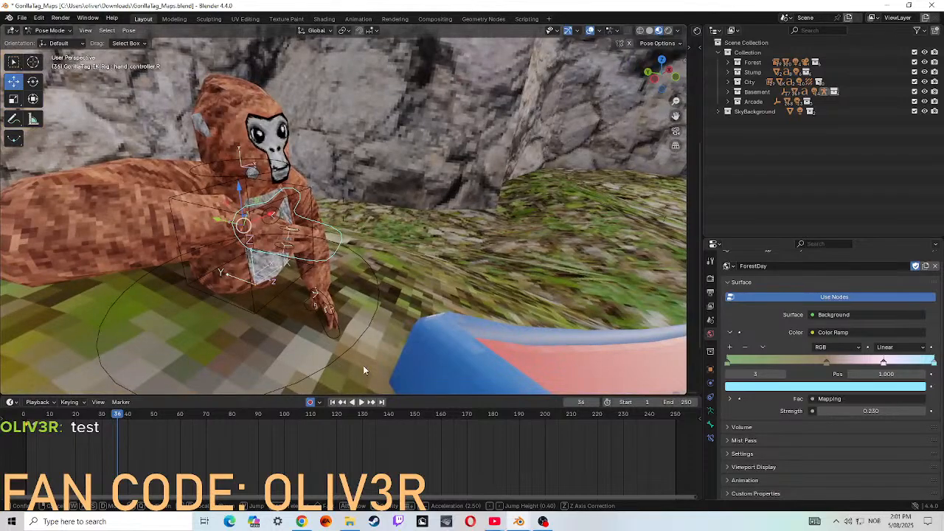
- At frame 24, select the right hand's middle finger control and adjust it with a trackball rotation
left_click(86, 415)
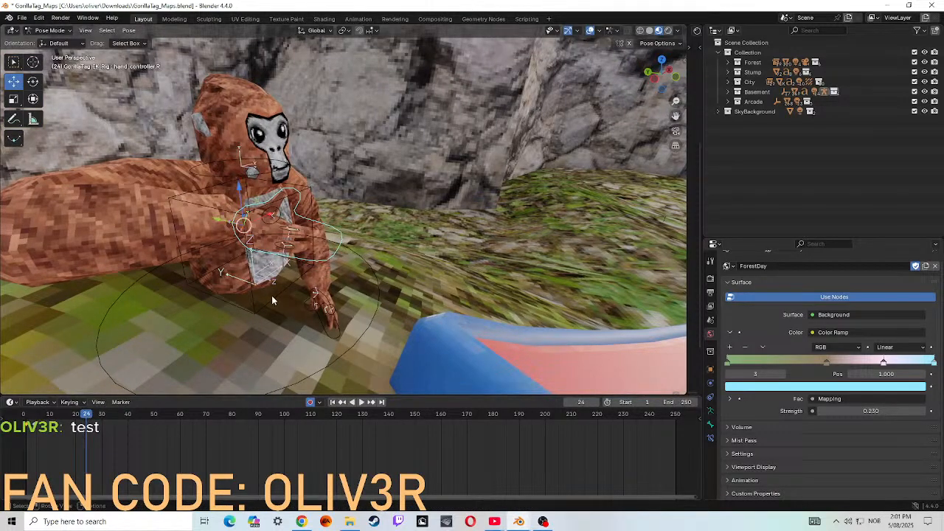
left_click(290, 251)
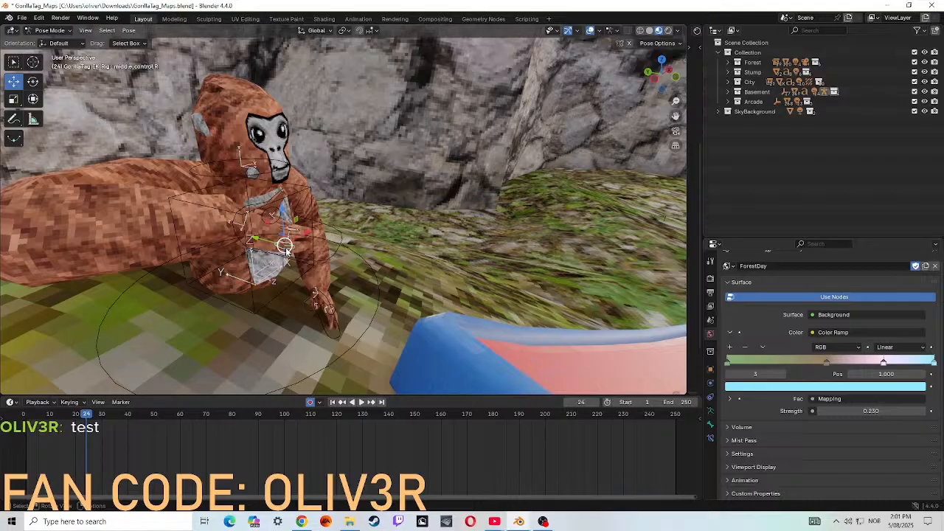
key("r")
key("r")
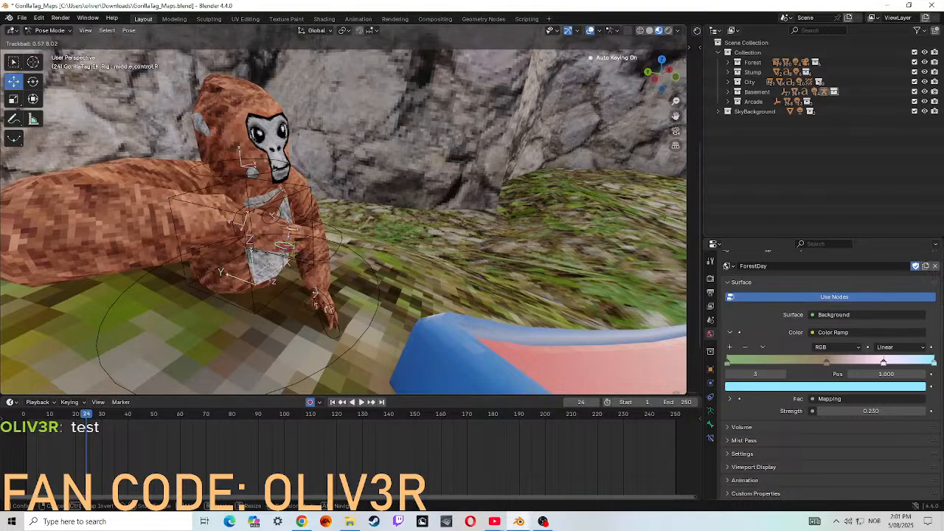
left_click(341, 247)
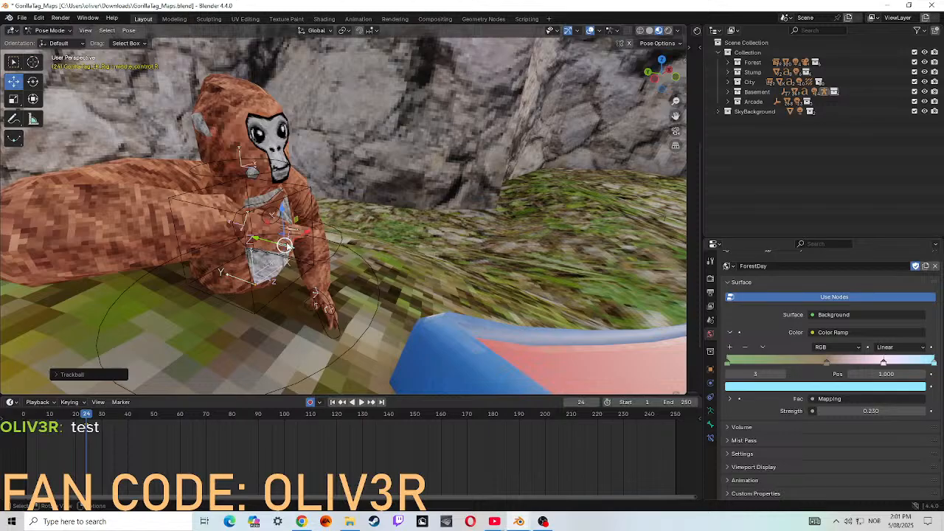
- At frame 24, turn the right hand controller slightly with a trackball rotation and deselect it
left_click(333, 252)
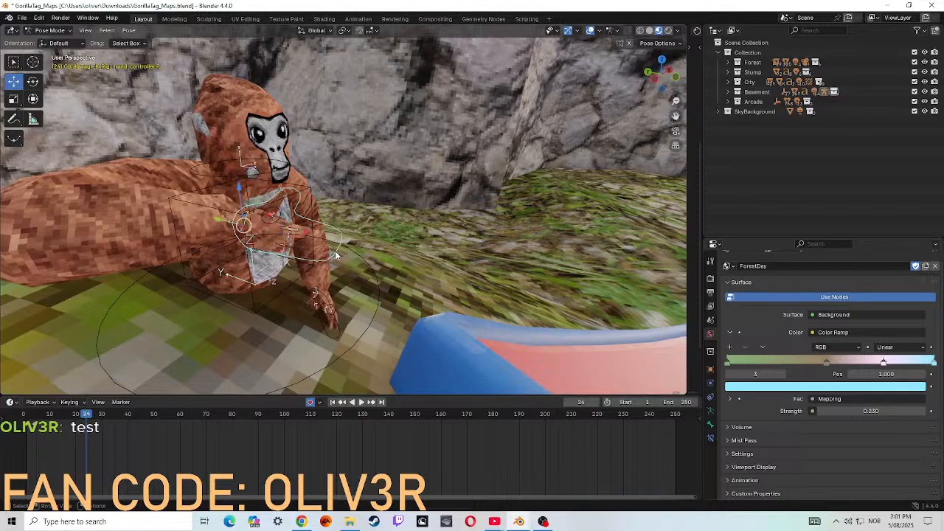
key("r")
key("r")
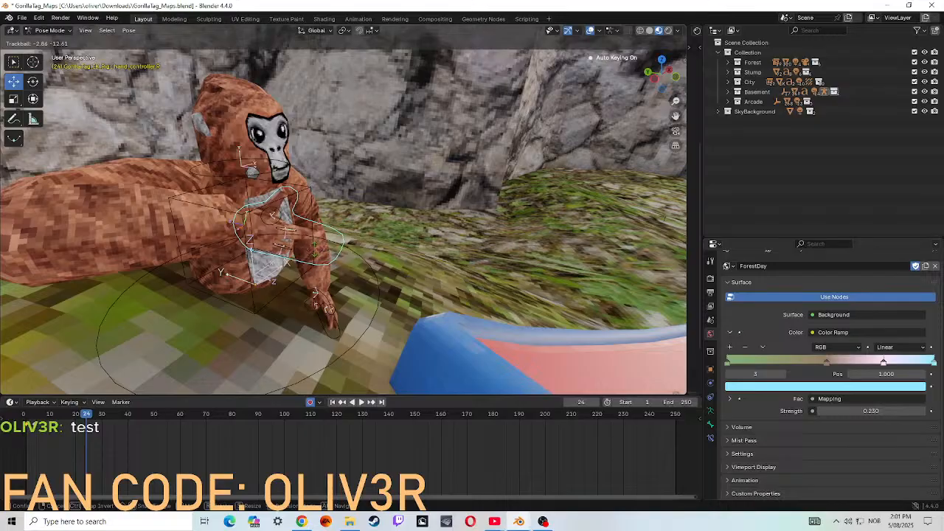
left_click(274, 253)
left_click(158, 247)
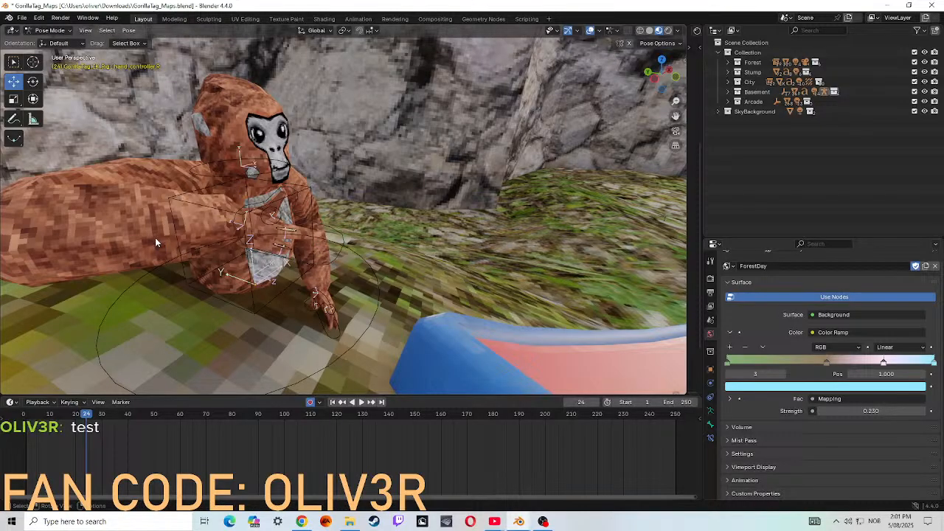
- At frame 24, select the right hand controller and move it outward, away from the chest, so the arm extends
left_click(334, 258)
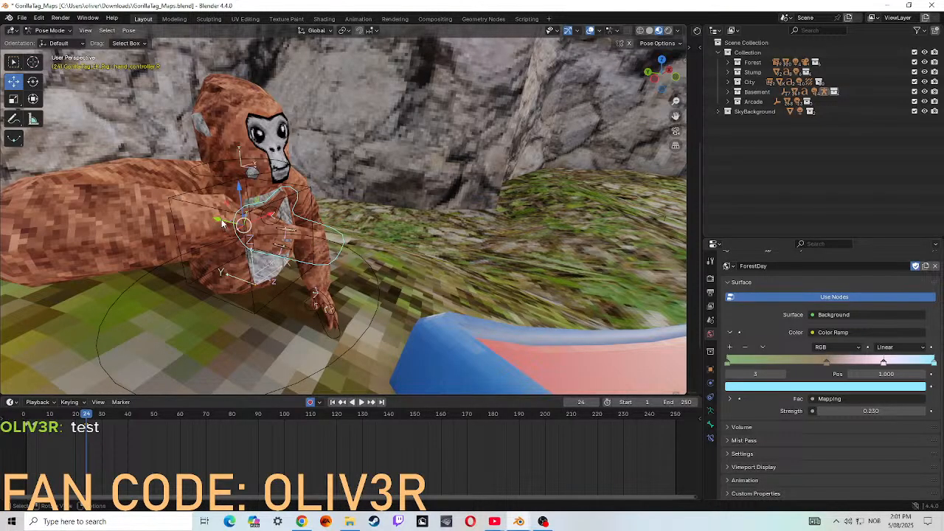
key("g")
left_click(343, 253)
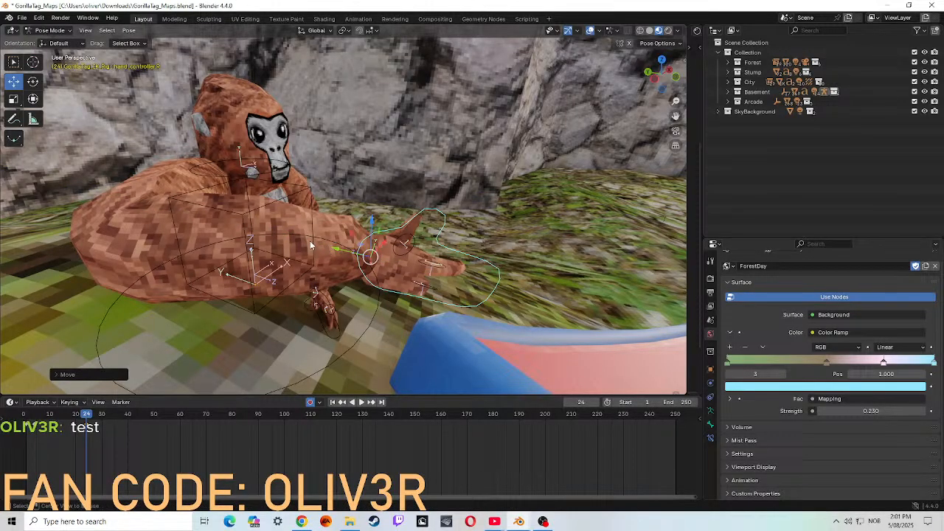
- Play the animation from the start of the timeline to check the right arm's extension from the front
key("shift+grave")
key("w")
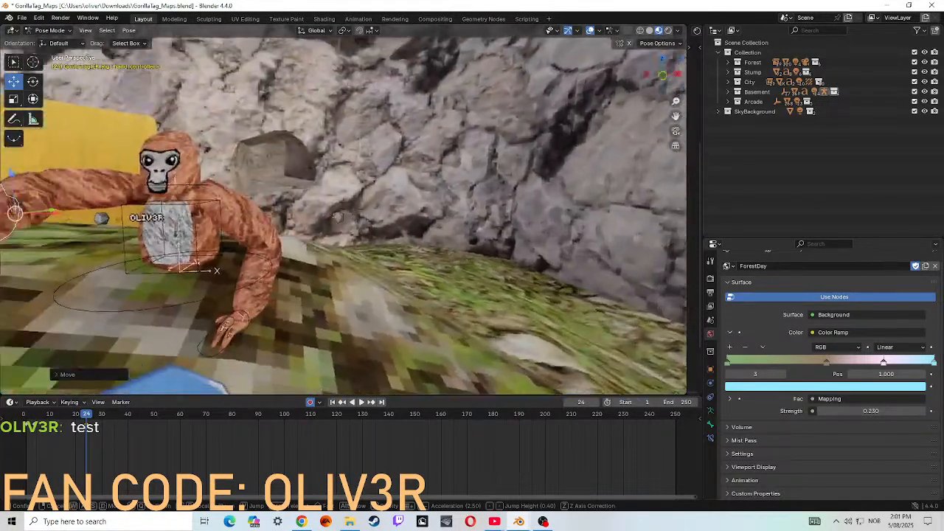
left_click(344, 214)
left_click_drag(84, 419, 22, 417)
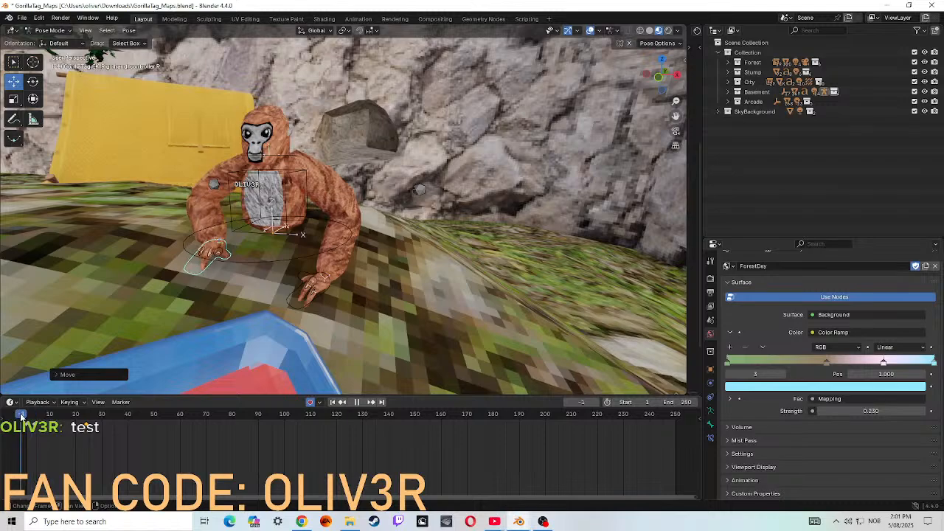
left_click(358, 402)
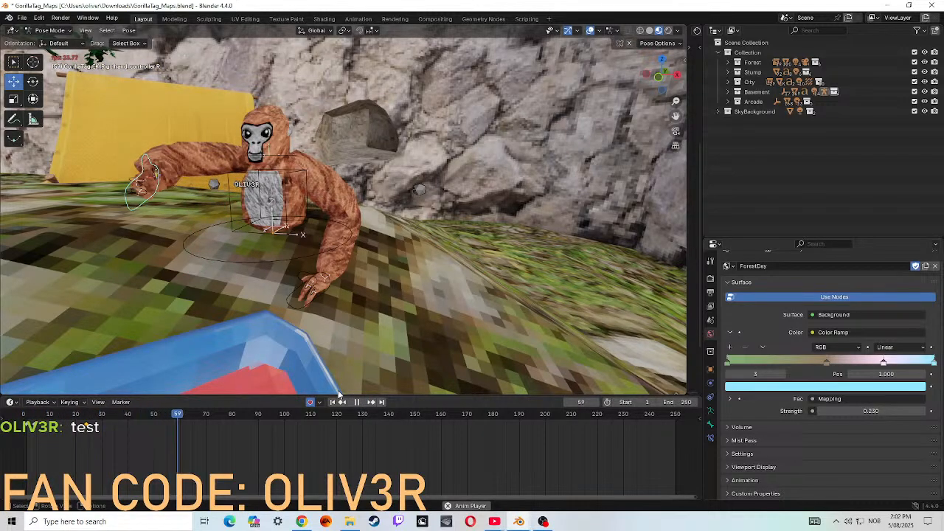
left_click(357, 402)
- Examine the extended arm from other angles, replay the animation from frame 1, and return to frame 1
key("shift+grave")
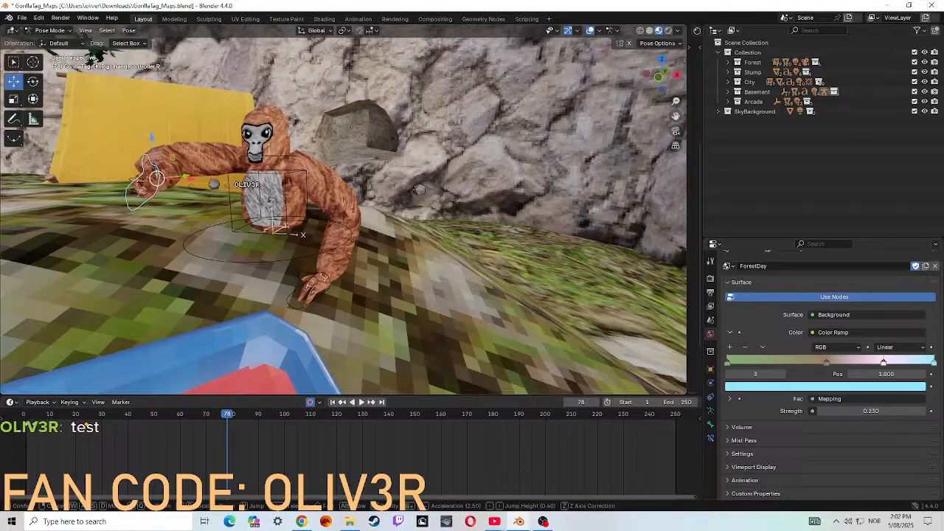
key("w")
key("d")
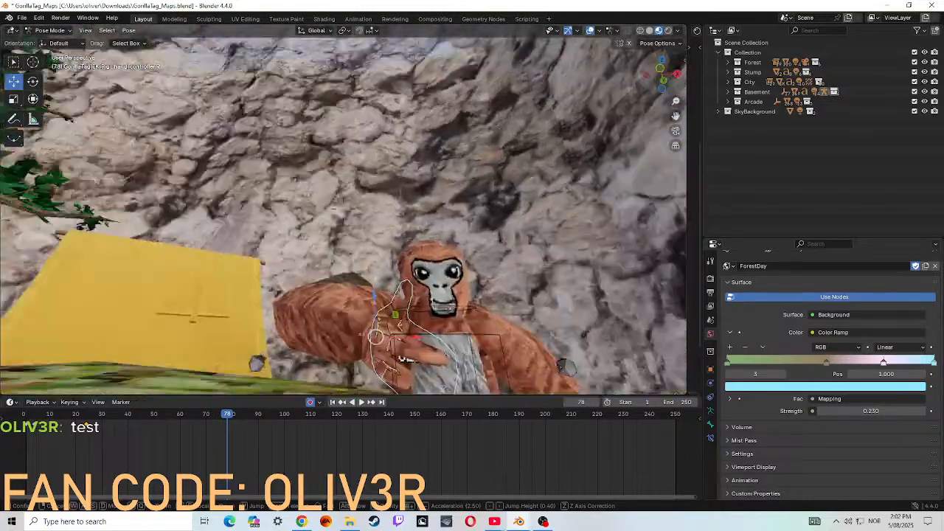
key("s")
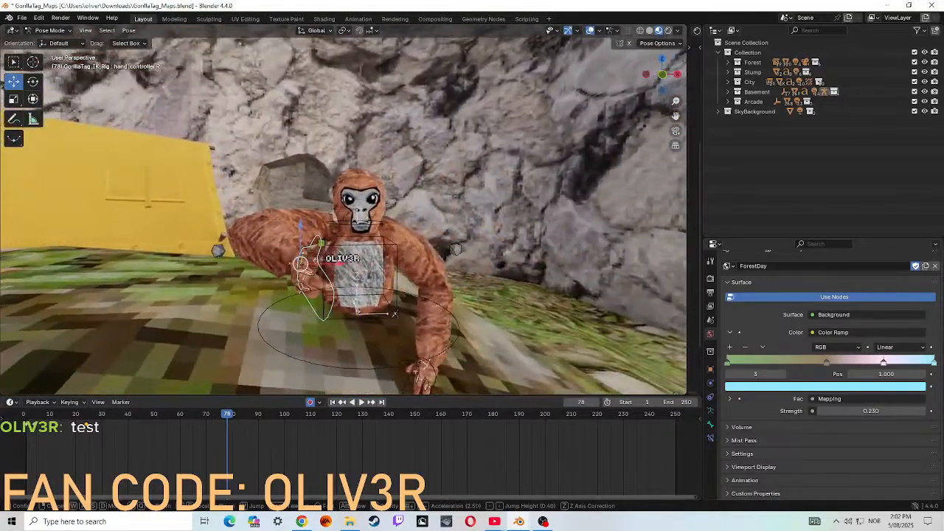
key("d")
key("a")
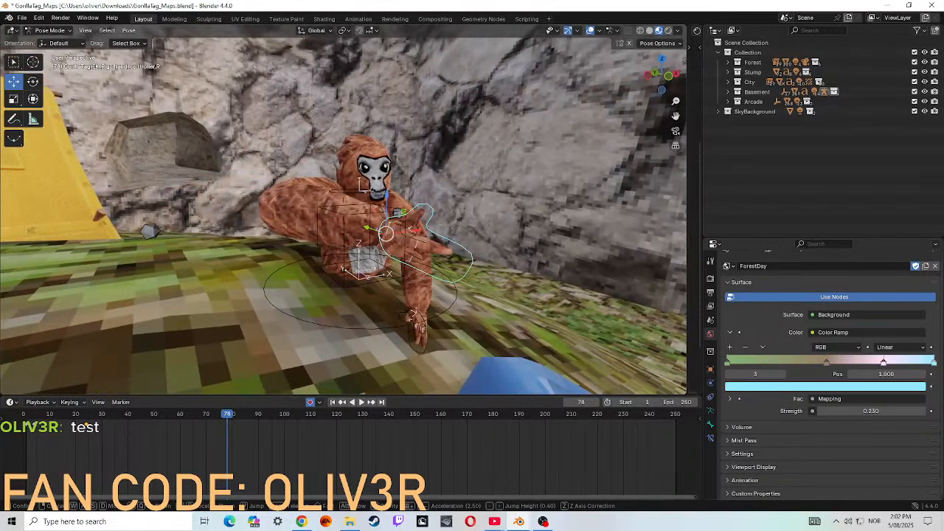
left_click_drag(227, 414, 26, 414)
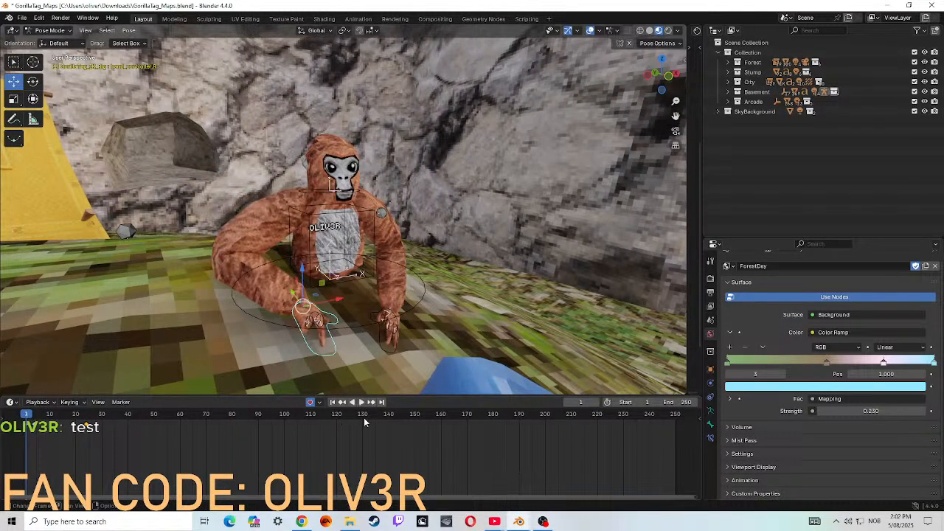
left_click(359, 402)
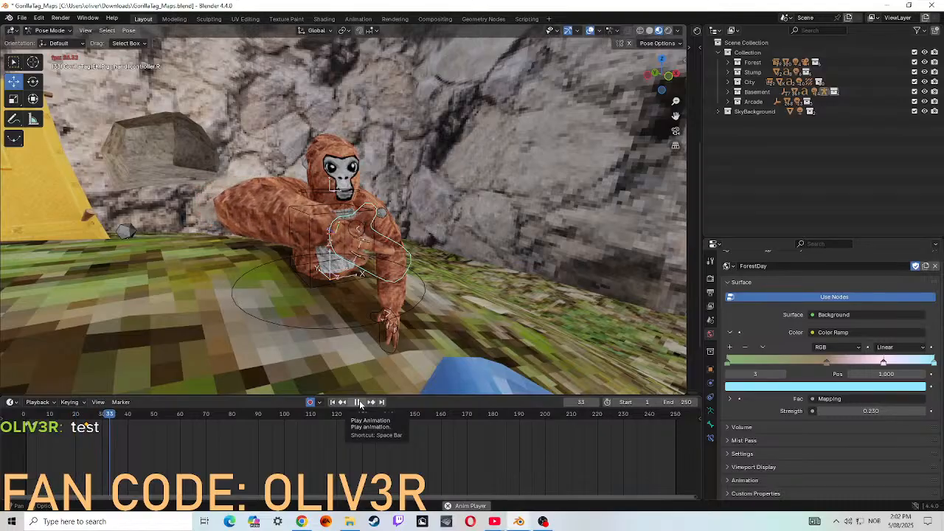
left_click_drag(130, 424, 27, 415)
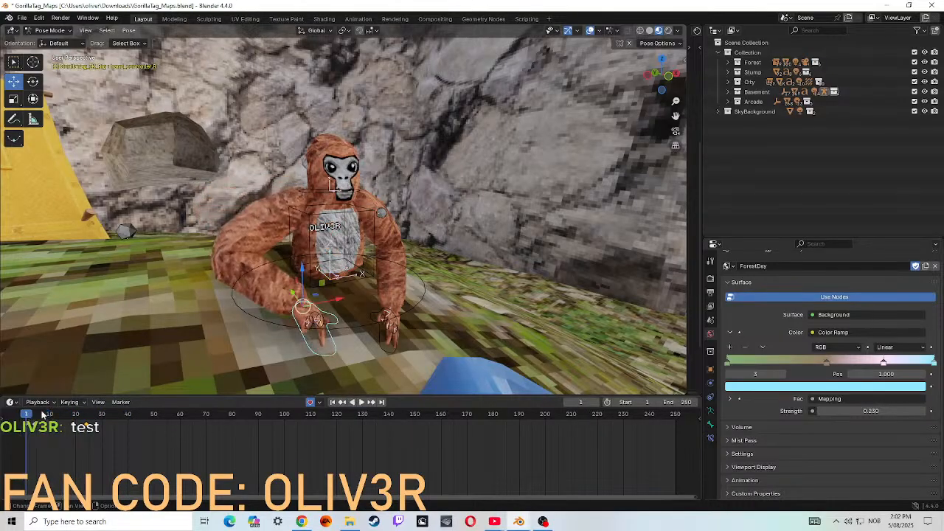
- At frame 1, rotate the right hand's middle finger control with trackball rotations so the finger points down to the ground
left_click(308, 324)
key("r")
key("r")
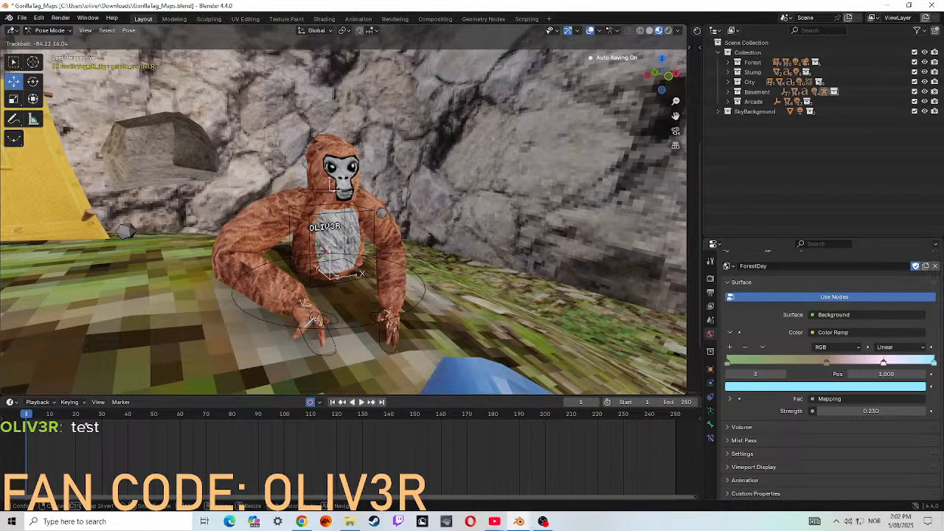
key("r")
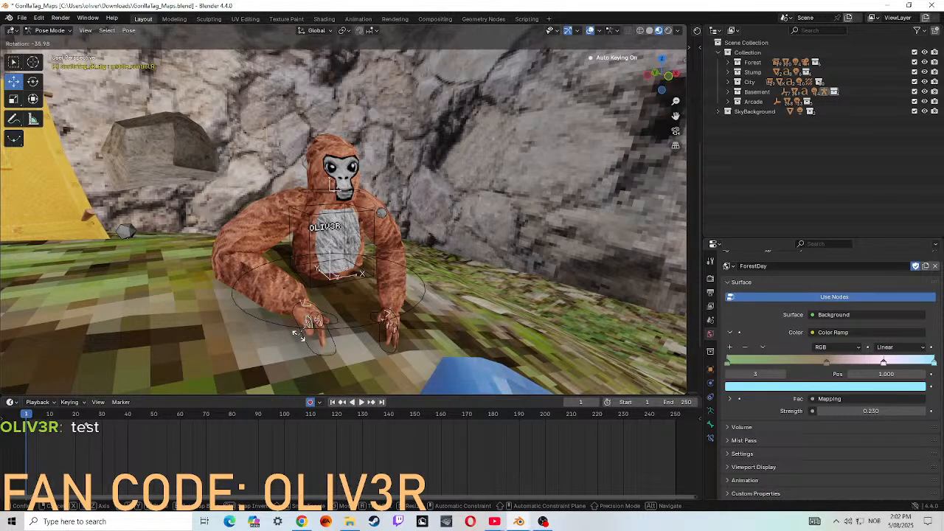
key("r")
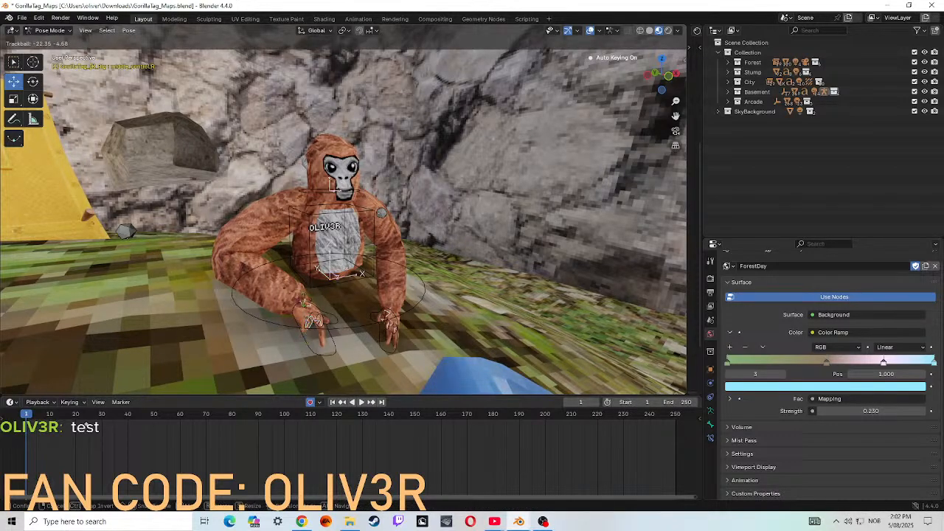
left_click(314, 320)
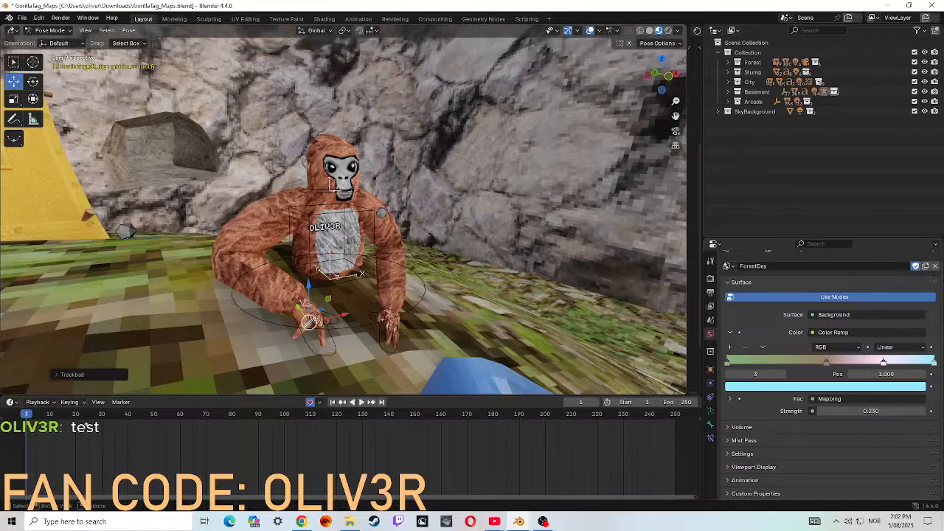
key("r")
key("r")
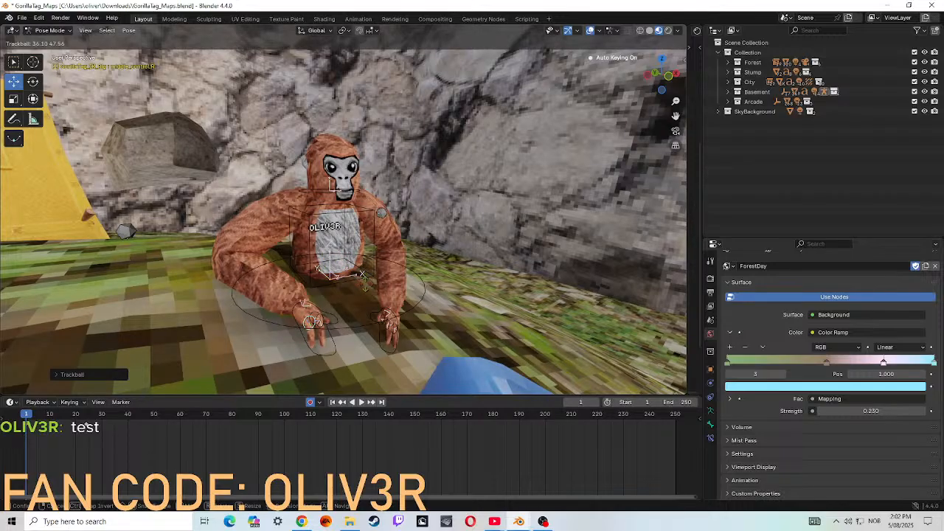
left_click(365, 292)
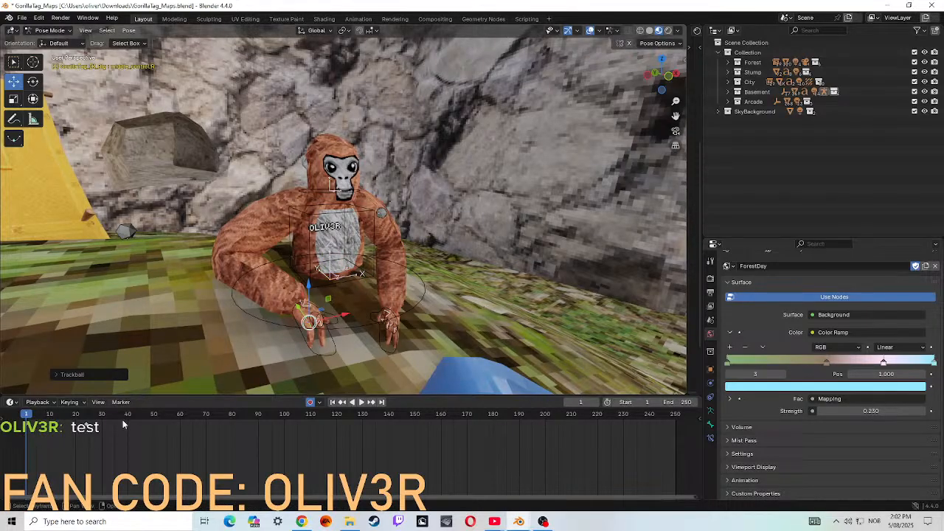
- Play the animation from frame 1 to frame 46 and view the raised right hand close up from the side
left_click(361, 402)
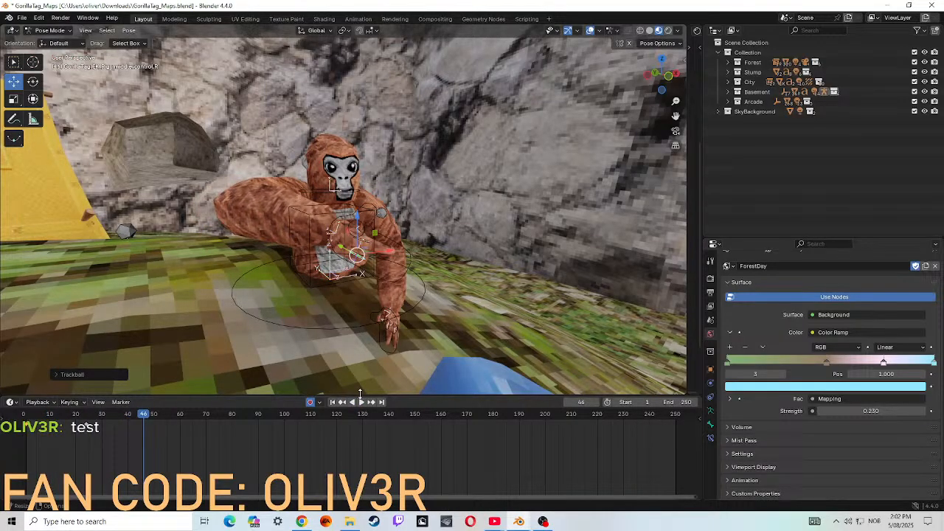
key("shift+grave")
key("d")
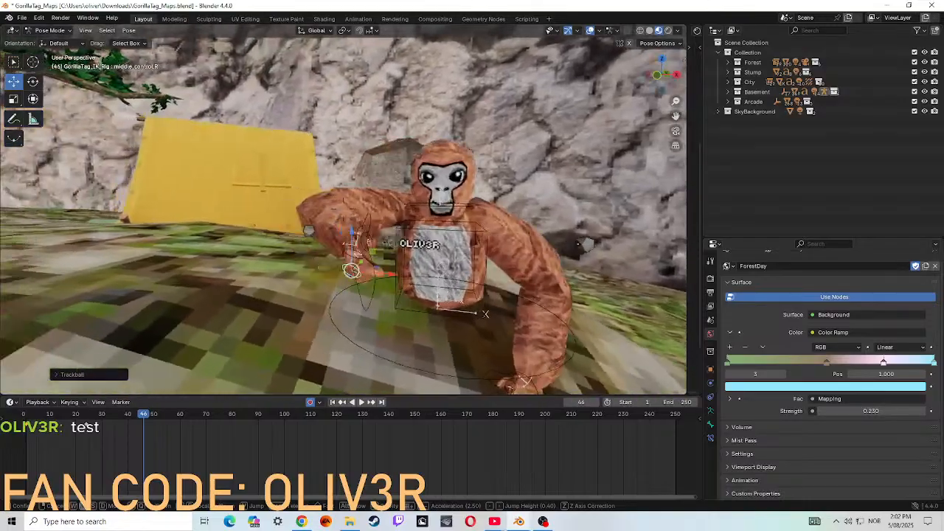
key("a")
key("d")
key("w")
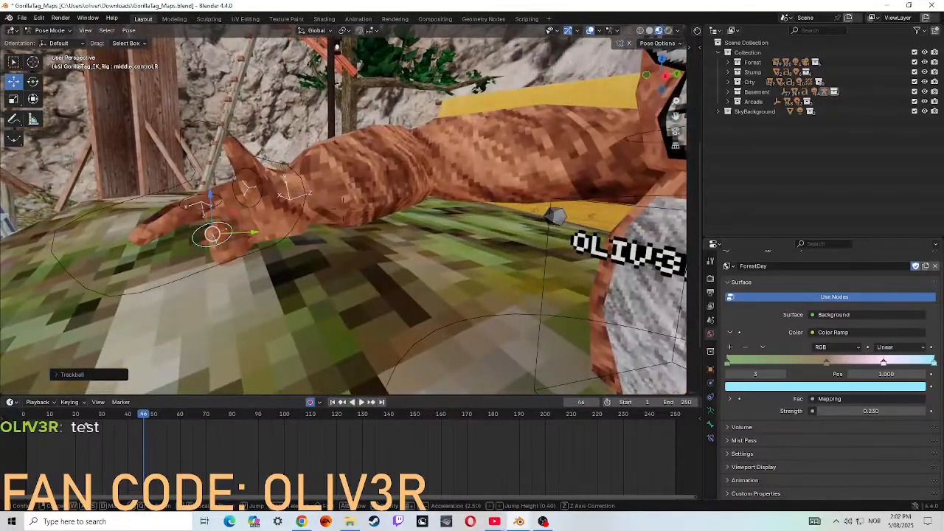
key("s")
left_click(285, 390)
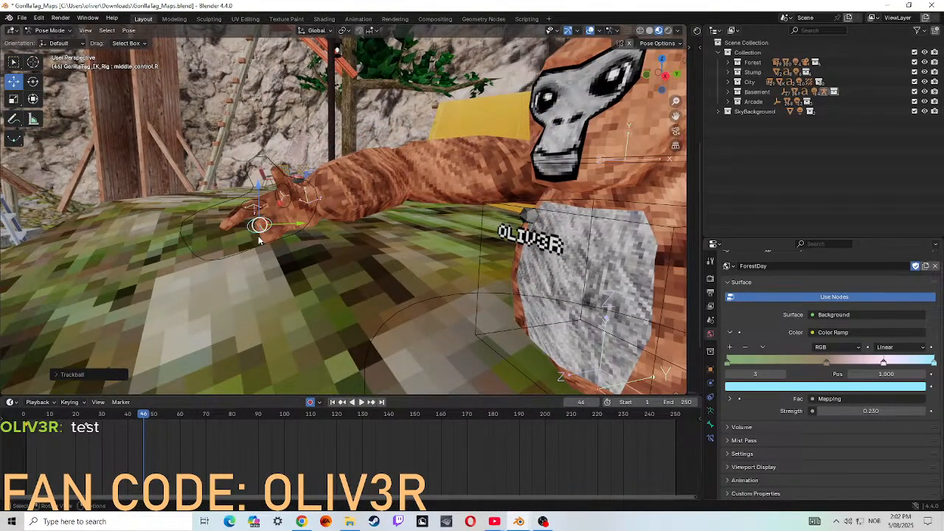
- At frame 46, rotate the right hand controller with free and trackball rotations so the palm faces the ground
left_click(191, 248)
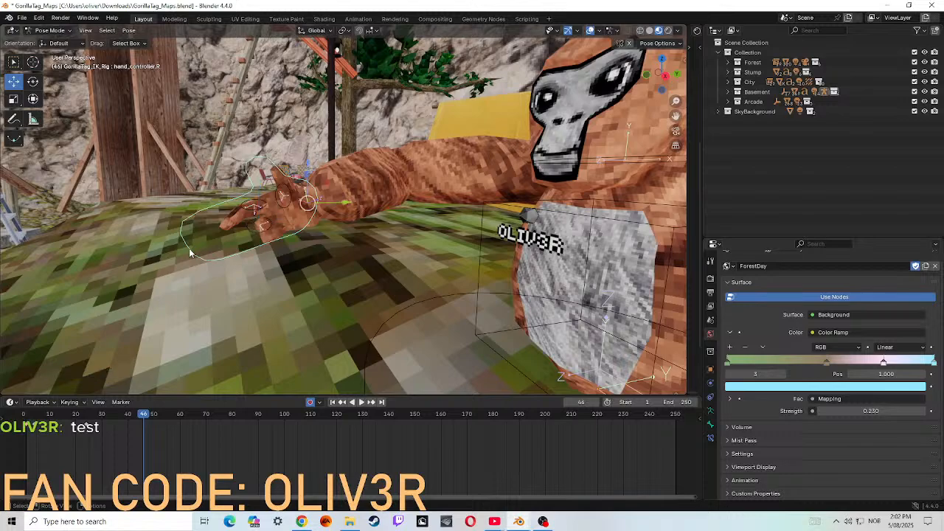
key("r")
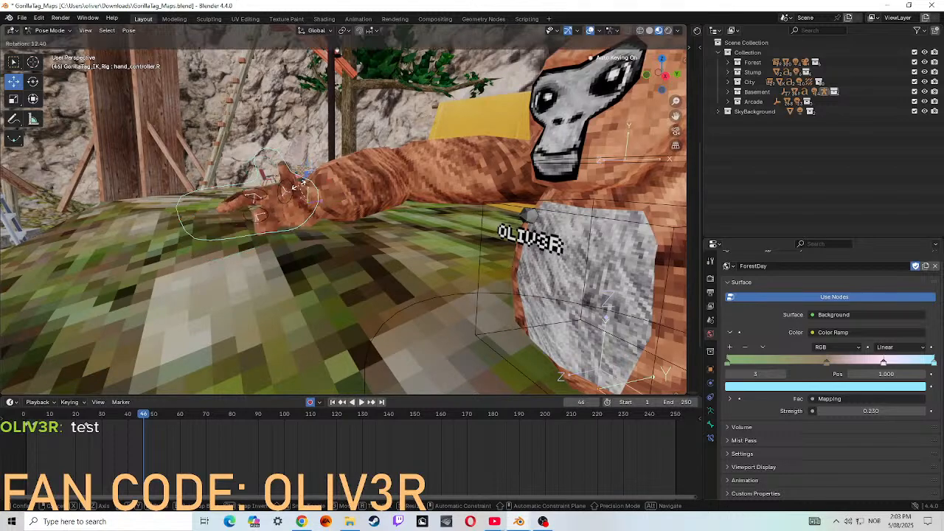
key("r")
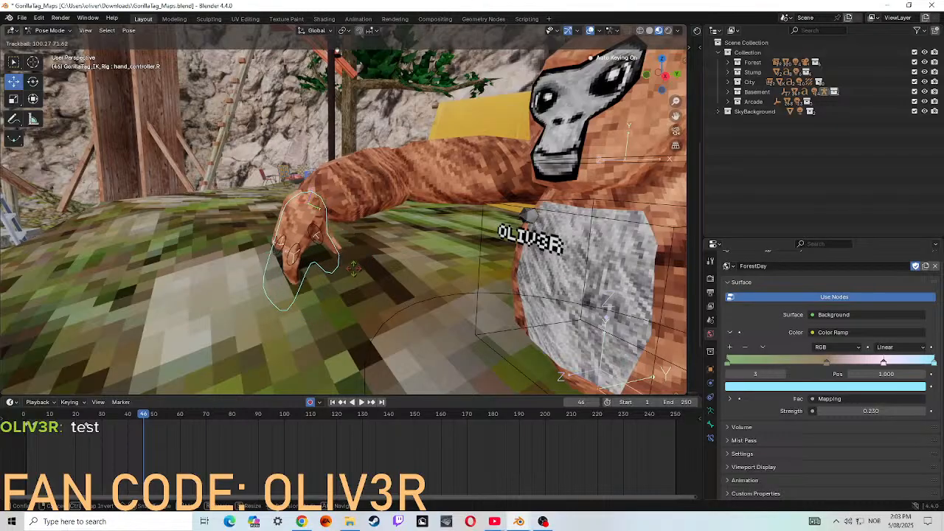
key("r")
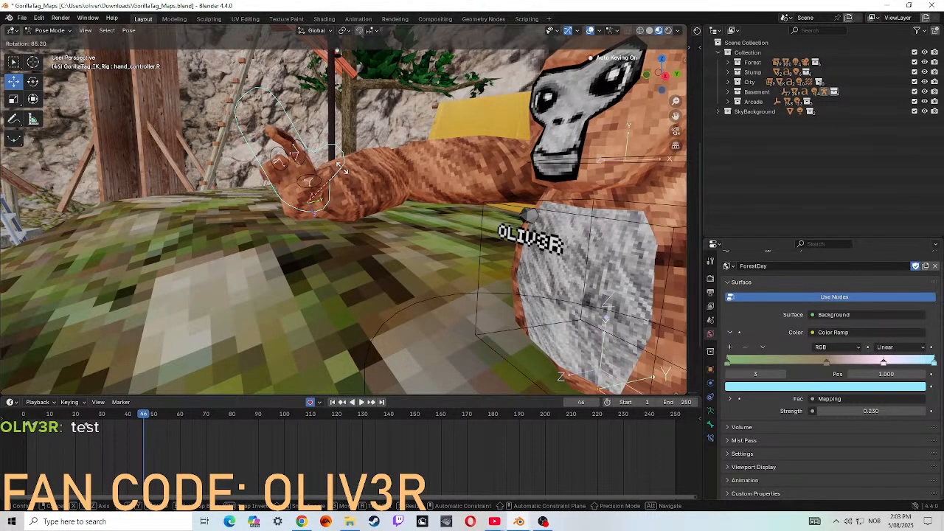
left_click(346, 179)
key("r")
key("r")
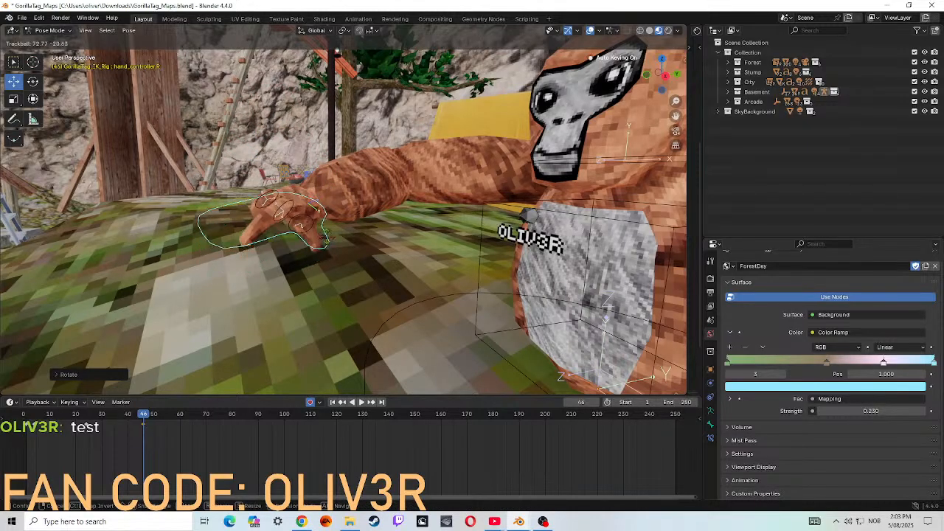
left_click(271, 209)
- Rotate the right hand's middle finger control with a trackball rotation so the finger extends outward beside the other finger
left_click(262, 207)
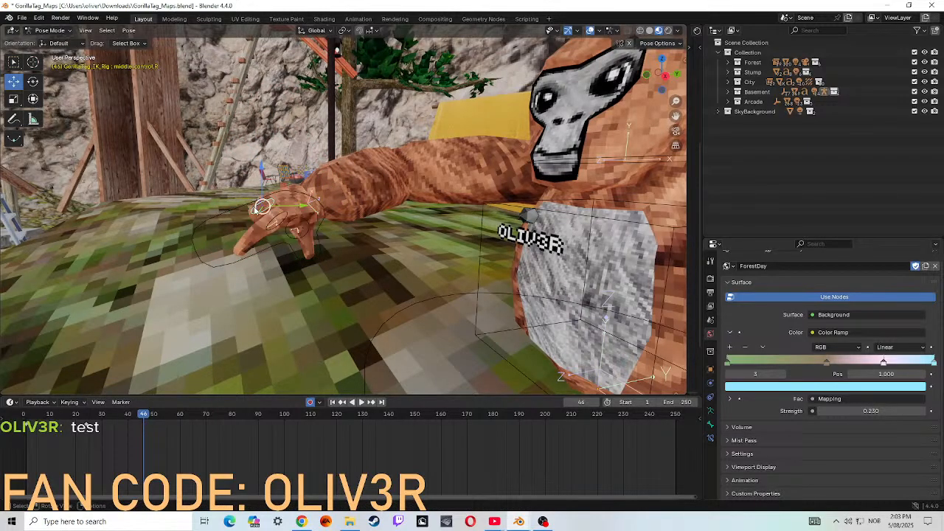
key("r")
key("r")
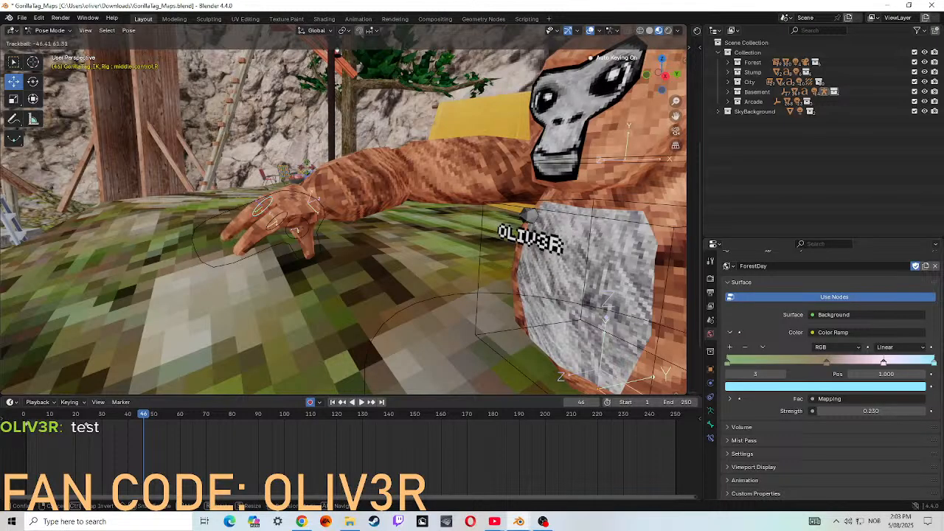
left_click(303, 170)
- Move the right hand controller straight down along the global Z axis so the hand drops to the ground at frame 46
left_click(220, 261)
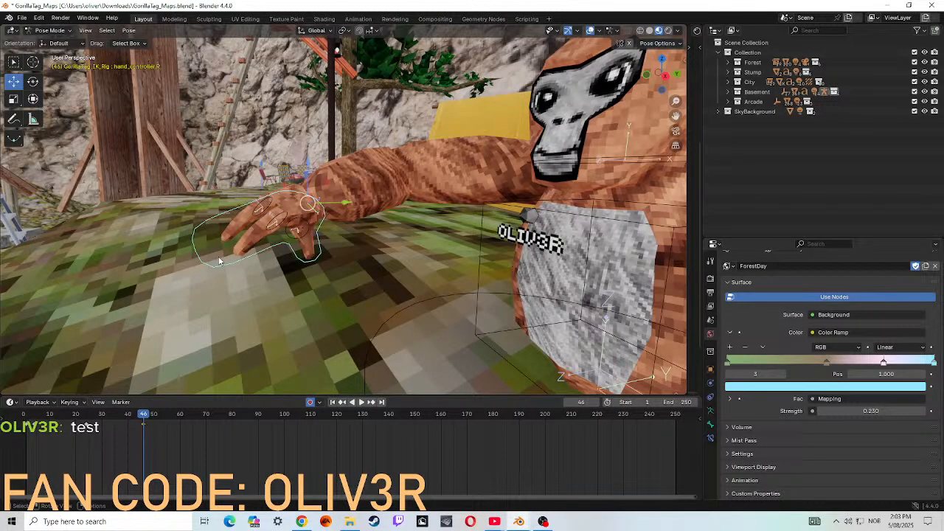
key("g")
key("z")
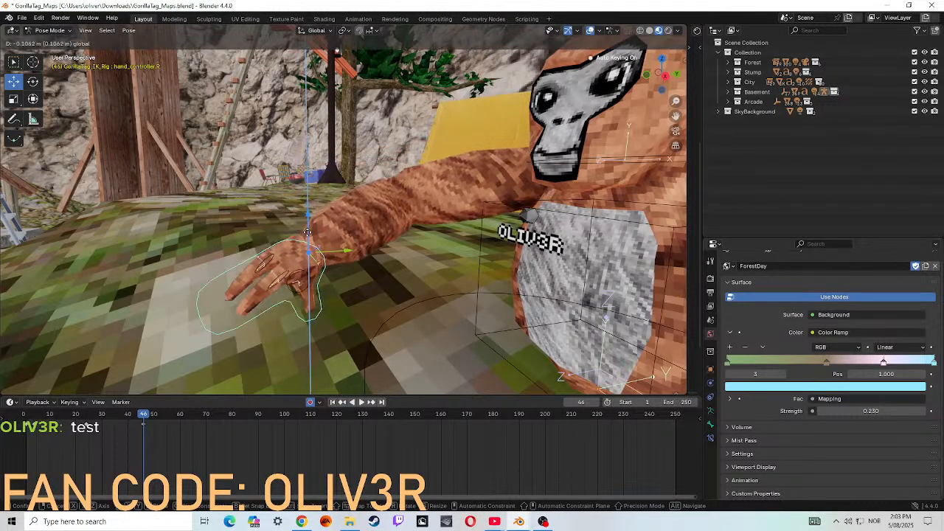
left_click(351, 305)
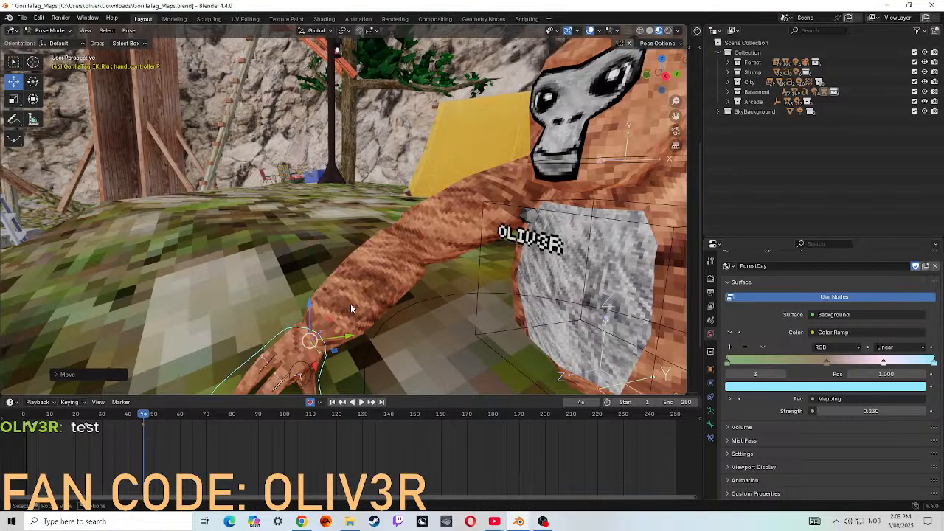
- Return to frame 1 and play the animation from the front to check the right hand's motion through frame 46
key("shift+grave")
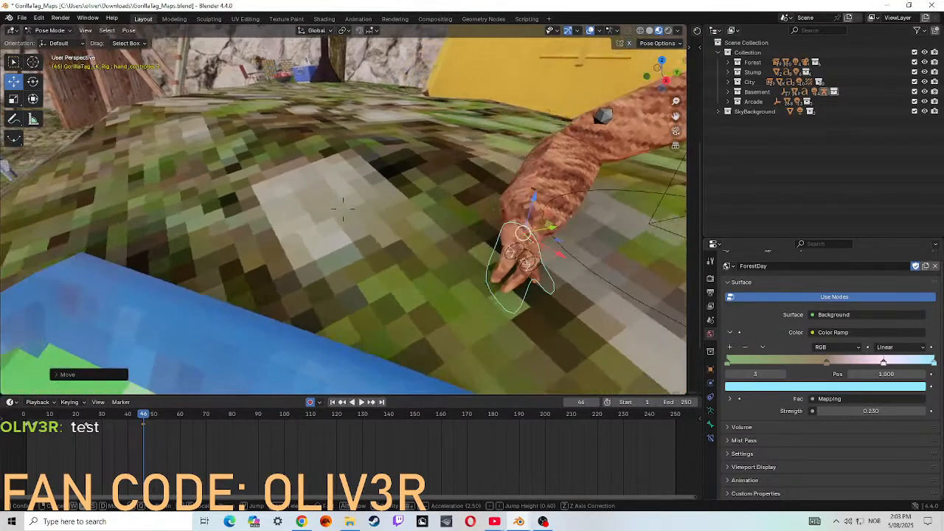
key("d")
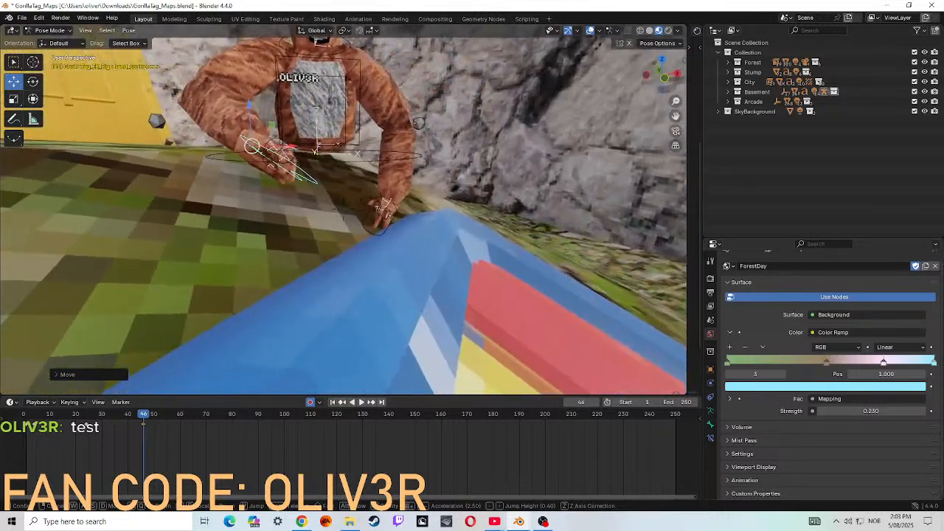
left_click(343, 209)
left_click_drag(153, 415, 26, 413)
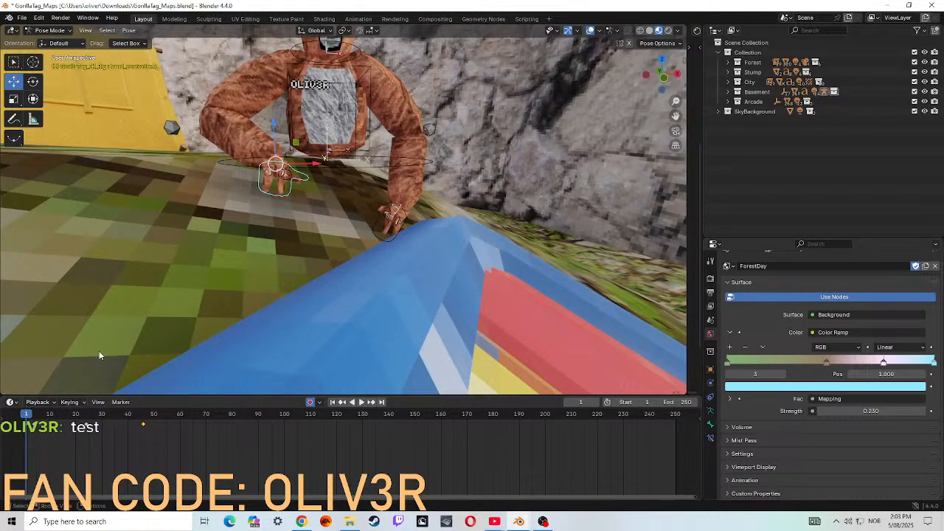
key("shift+grave")
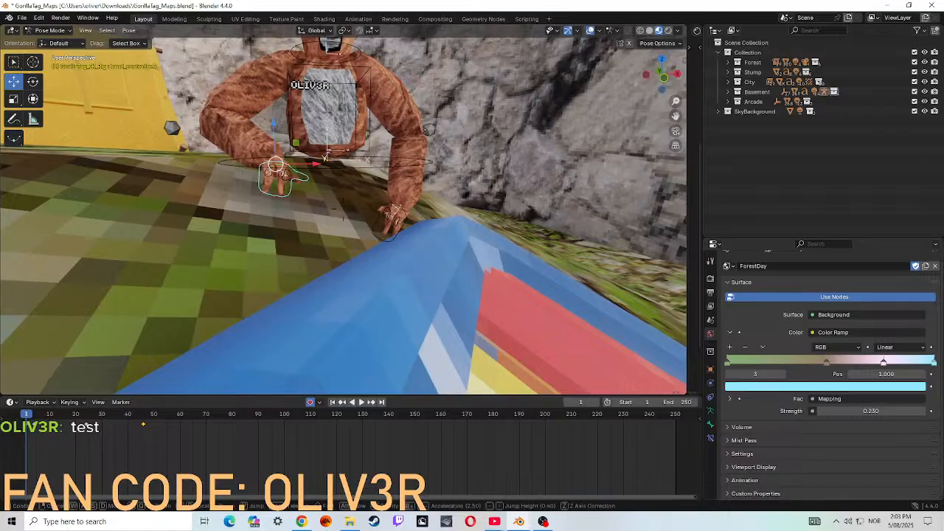
key("w")
key("a")
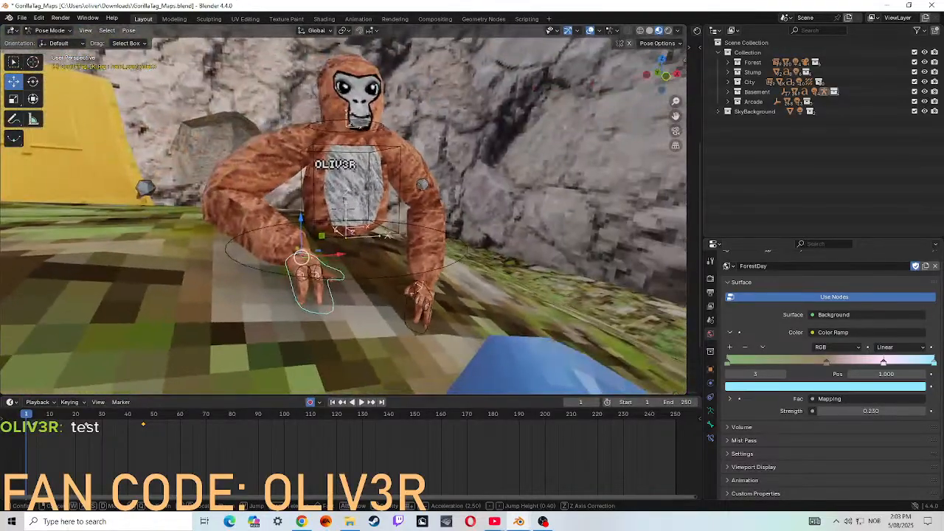
left_click(424, 286)
left_click(361, 402)
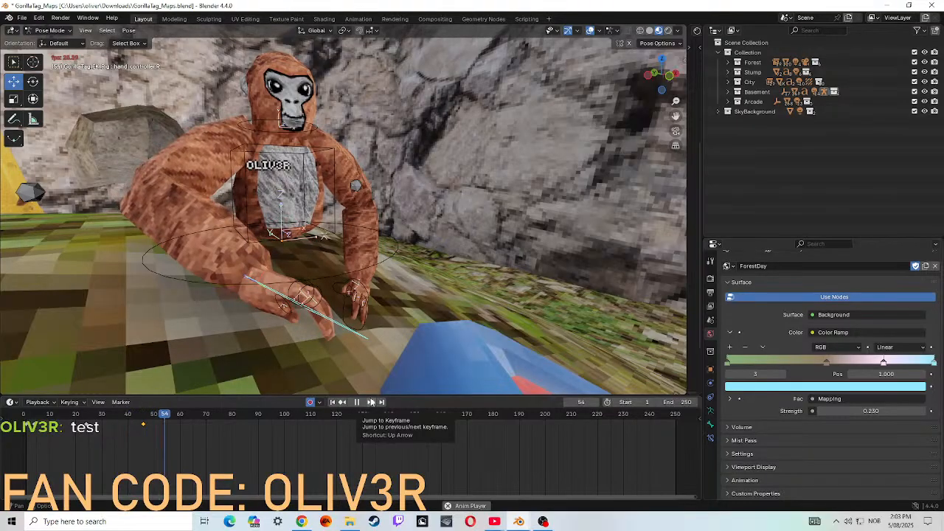
left_click(359, 402)
- Scrub back to around frame 31, replay the hand's descent, and jump to the keyframe at frame 46
left_click_drag(225, 414, 107, 430)
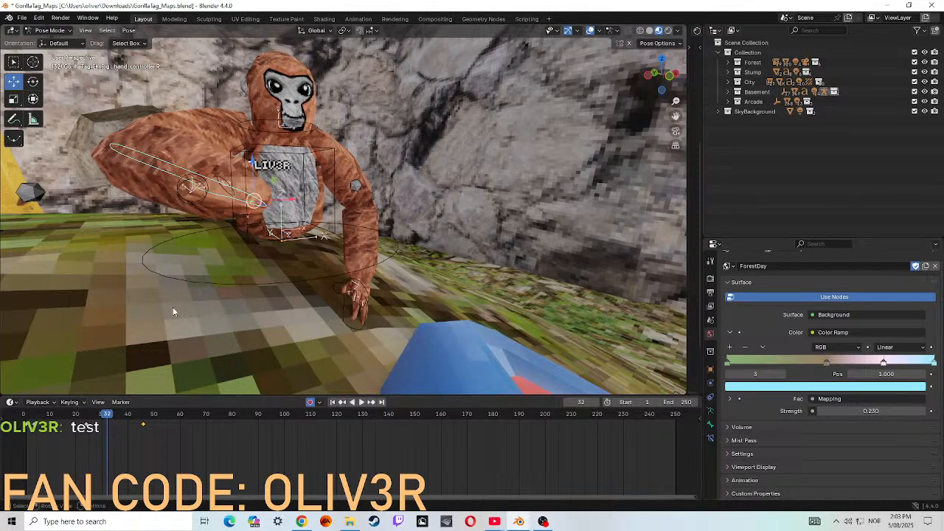
key("space")
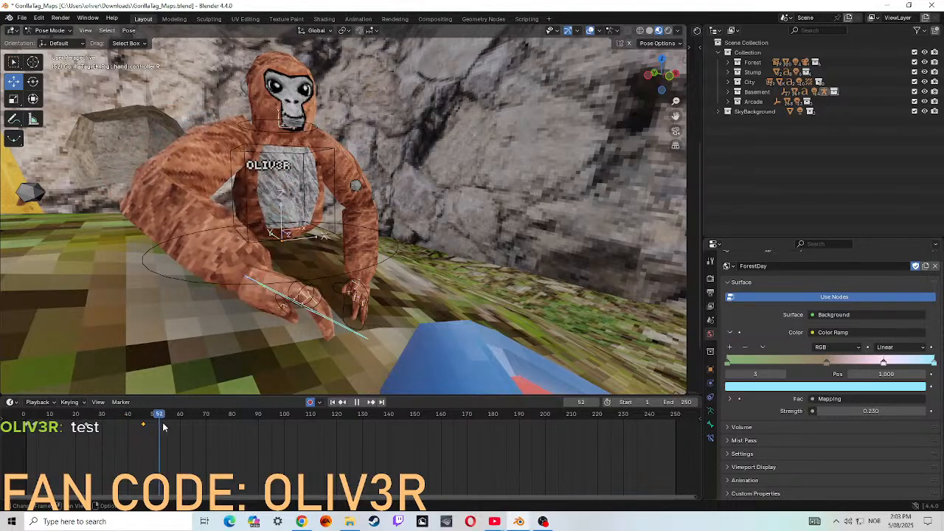
key("space")
mouse_move(115, 428)
left_mouse_down()
mouse_move(59, 428)
mouse_move(104, 424)
left_mouse_up()
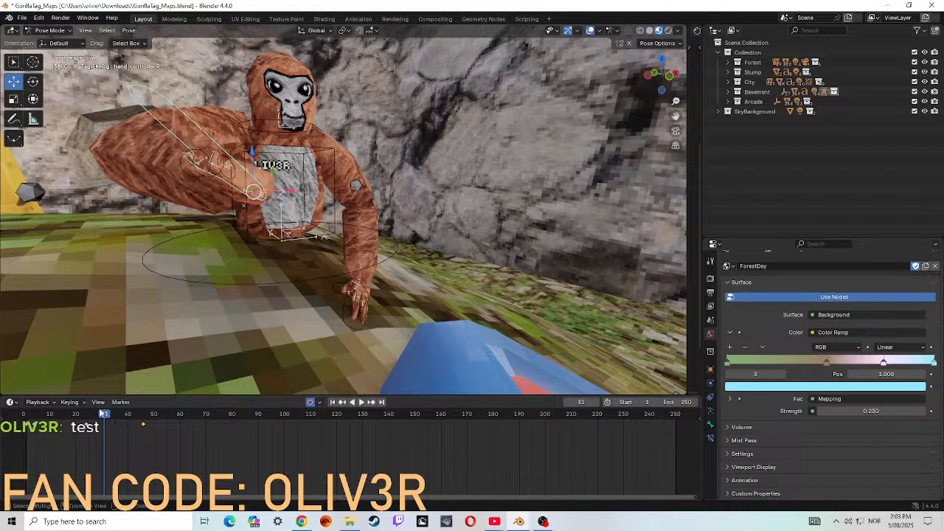
key("Up")
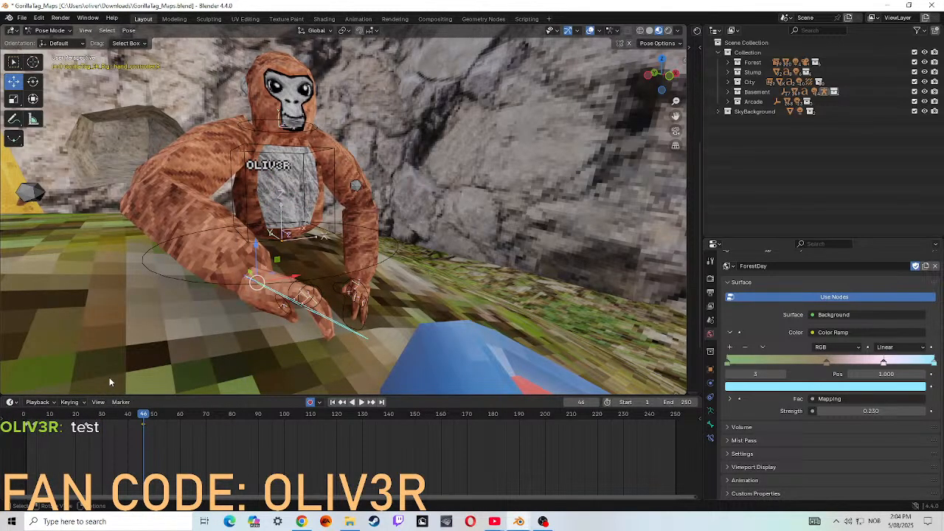
- Undo the frame 46 edits to the right hand and middle finger, back to the earlier pose at frame 1
key("ctrl+z")
key("ctrl+z")
key("ctrl+z")
key("ctrl+z")
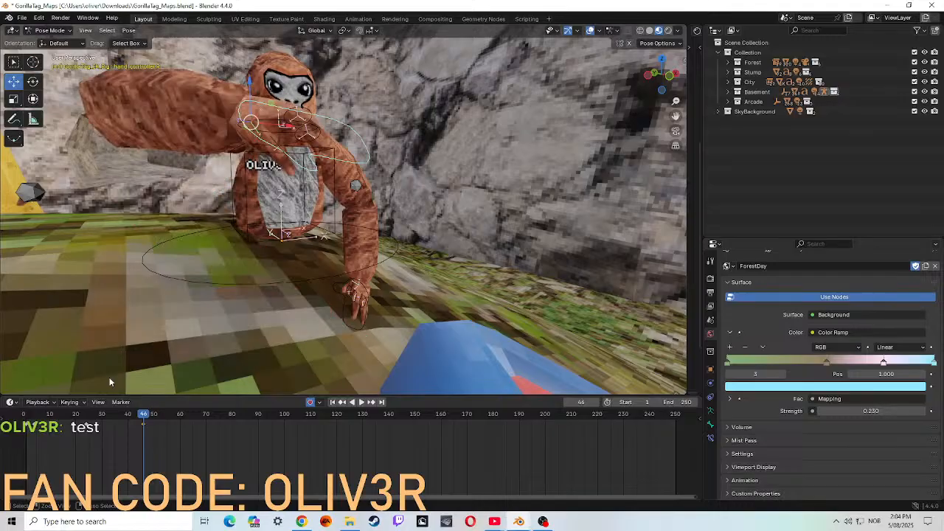
key("ctrl+z")
key("ctrl+z")
key("ctrl+z")
key("ctrl+z")
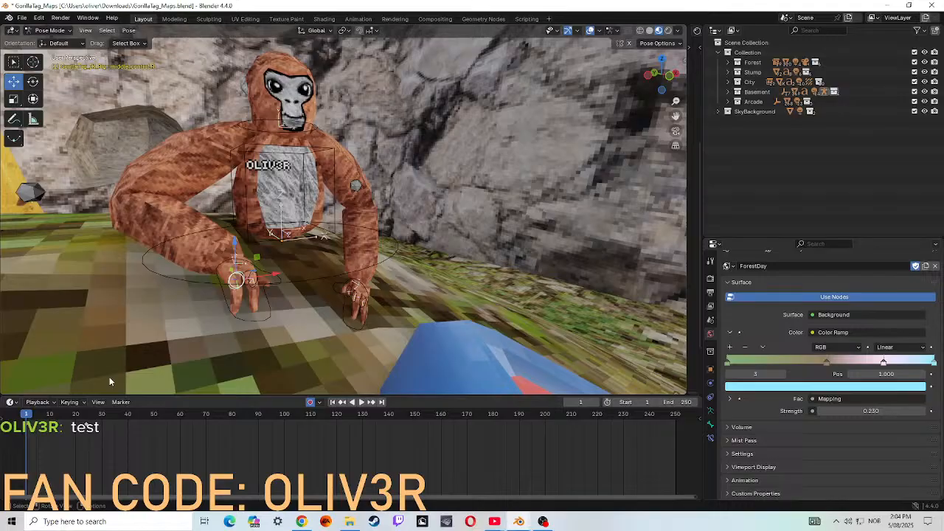
- Play the animation from frame 1 to review the right arm's lift, stop at frame 68, and clear the bone selection
left_click(361, 402)
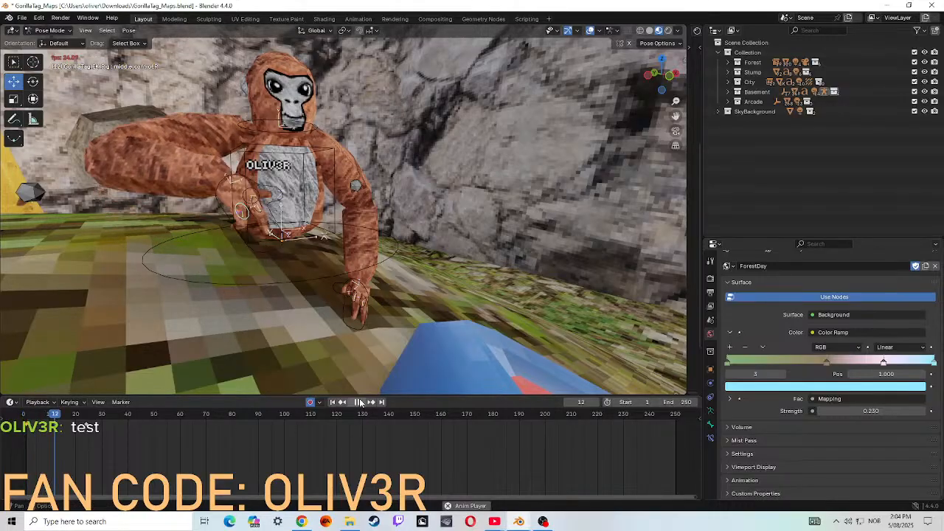
left_click(361, 402)
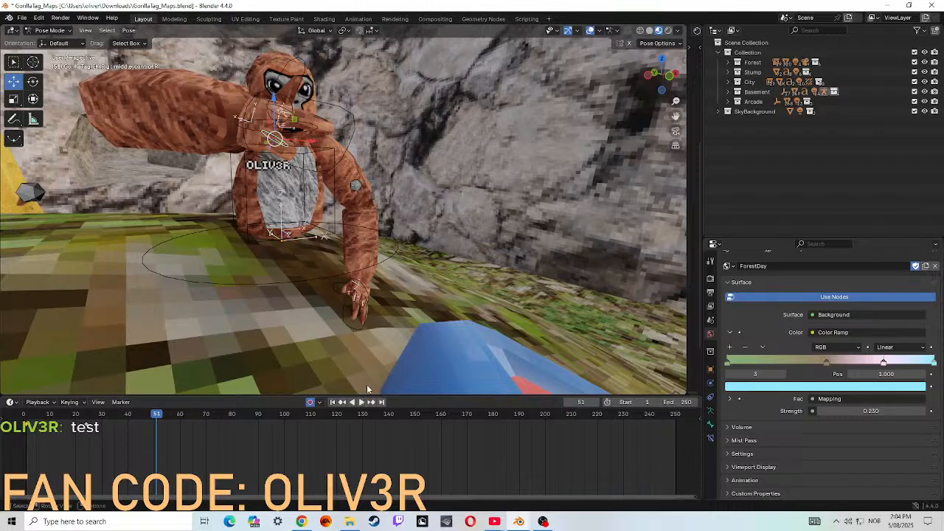
left_click(360, 402)
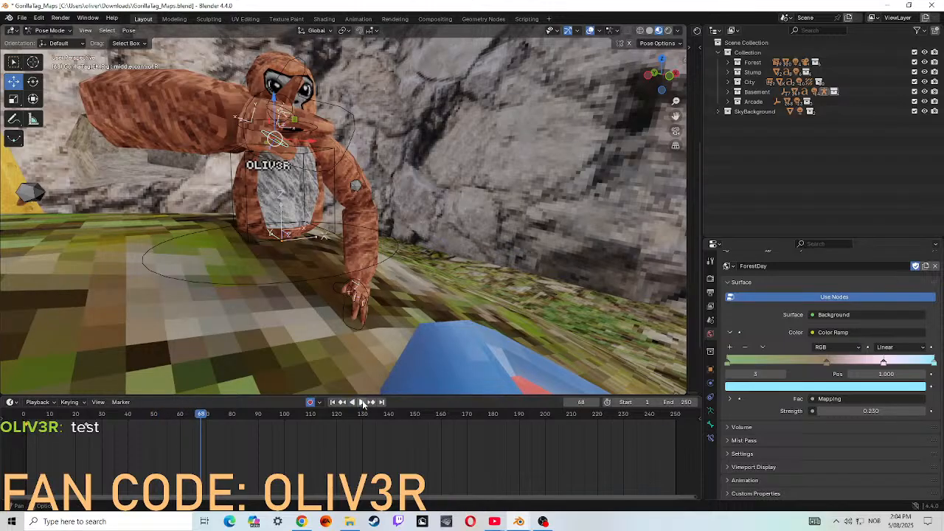
left_click(411, 304)
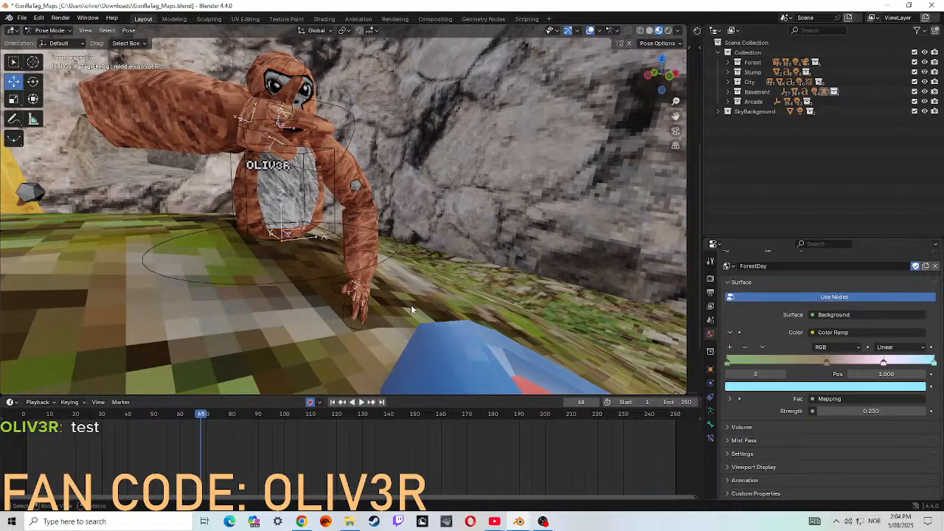
- Go to frame 31 and examine the extended right arm and hand from other angles with no bone selected
left_click_drag(205, 419, 102, 418)
left_click(348, 147)
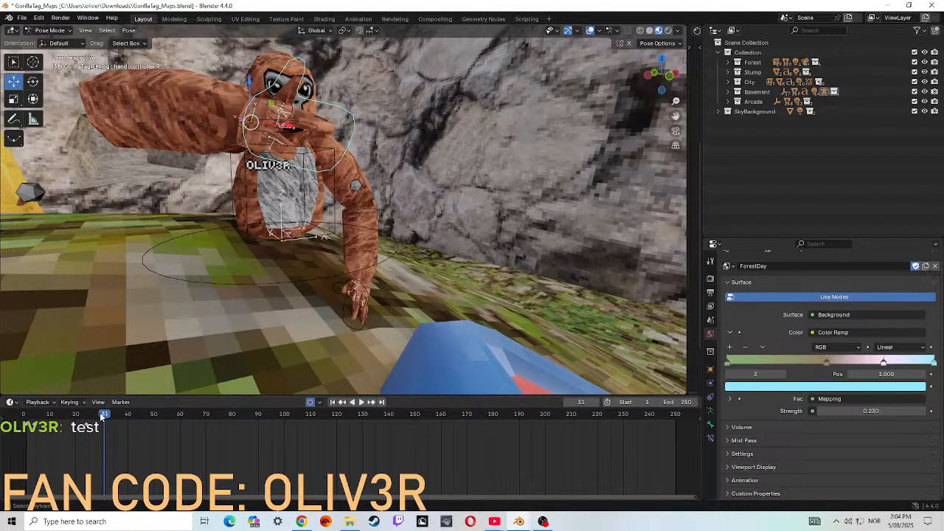
left_click(369, 266)
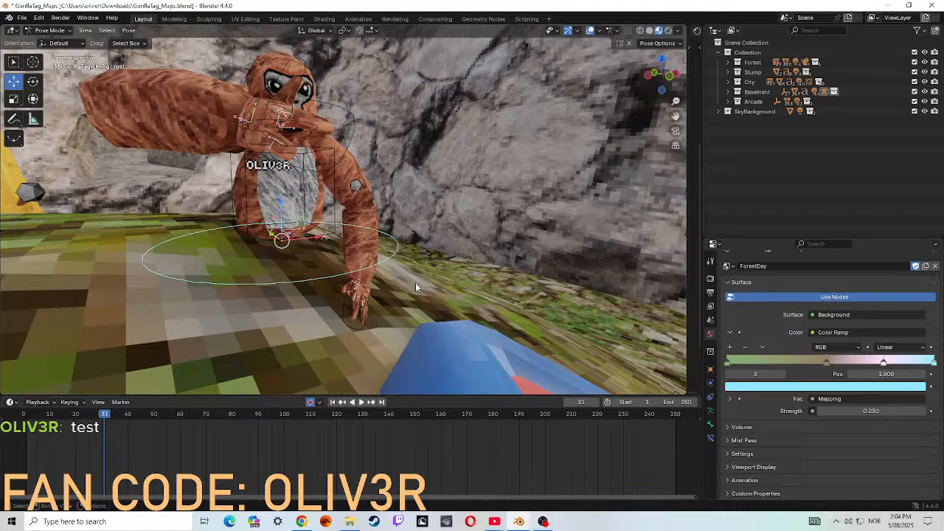
left_click(434, 289)
key("shift+grave")
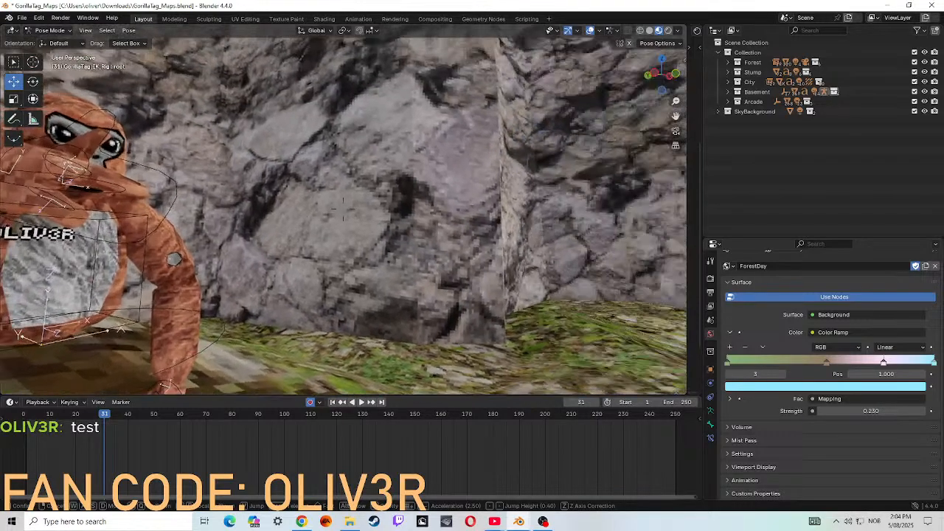
key("a")
key("w")
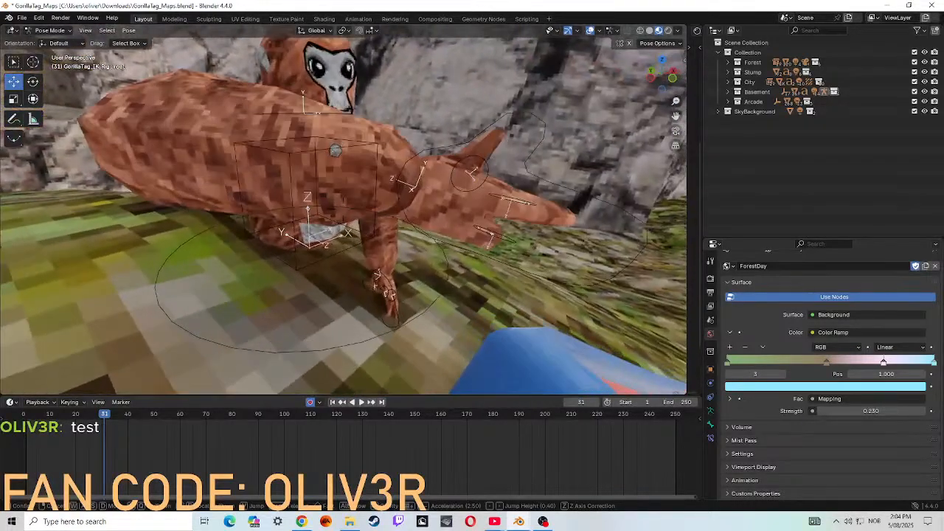
left_click(434, 288)
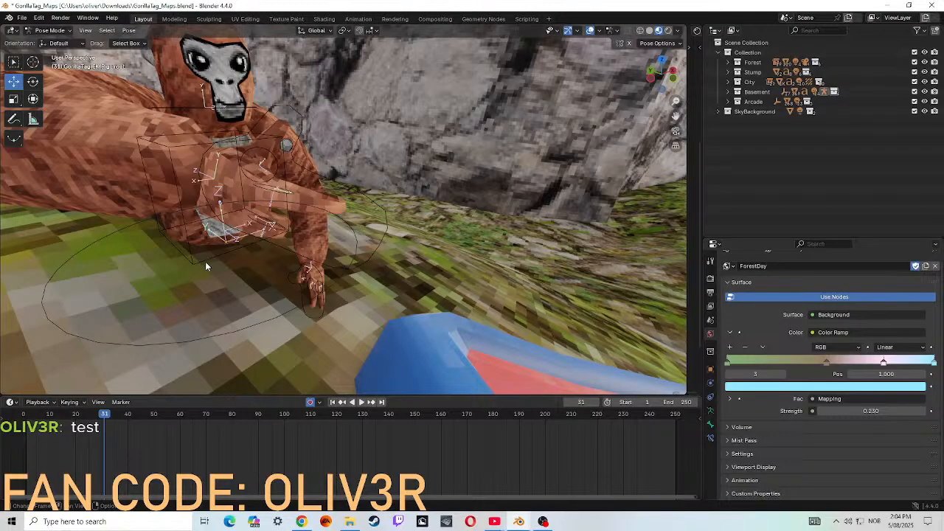
- Rotate the right hand controller freely at frame 31 so the palm lies flat and level above the ground
left_click(286, 249)
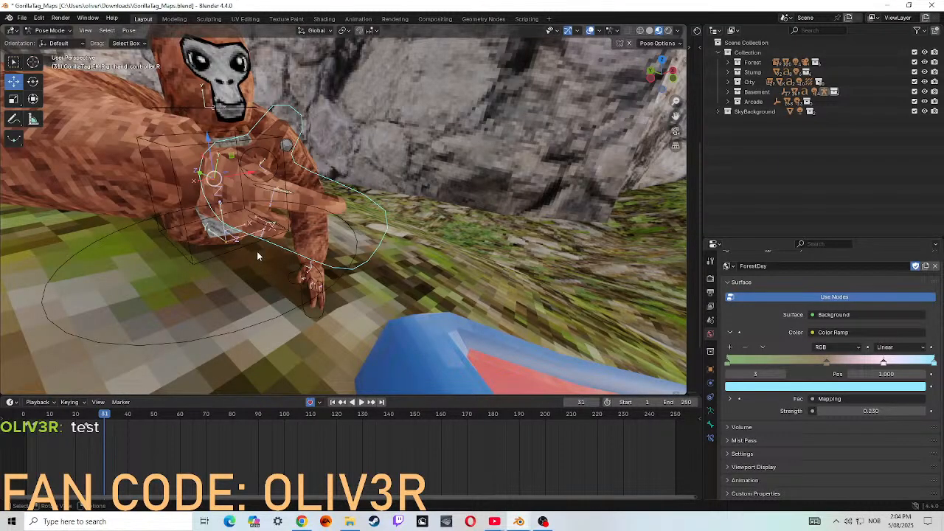
key("r")
key("r")
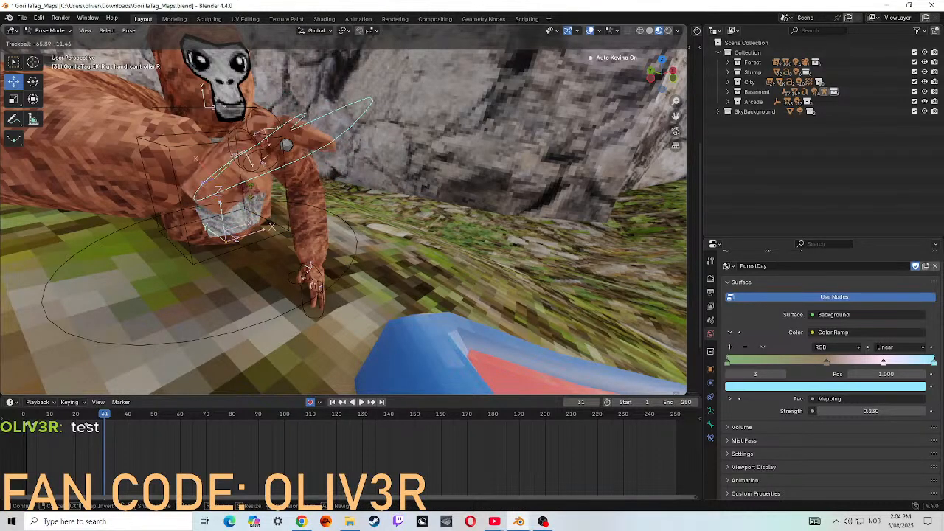
left_click(211, 272)
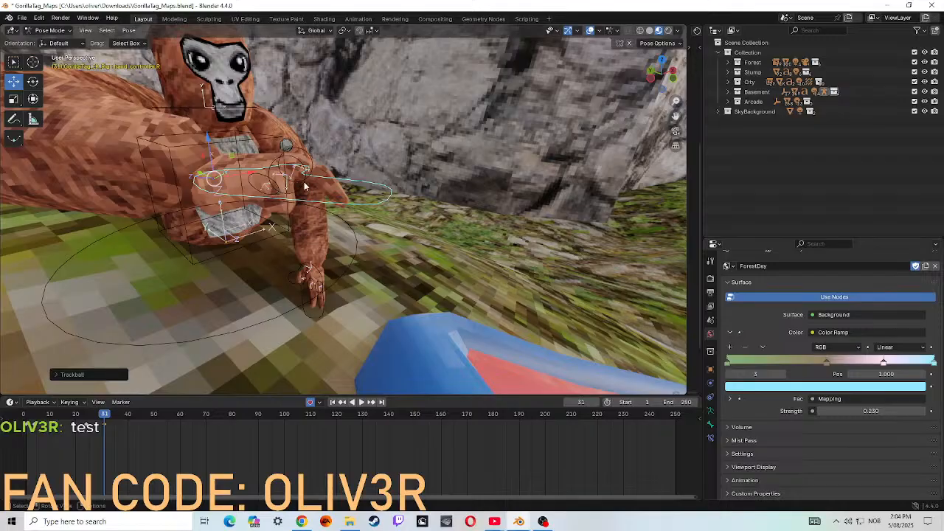
- Rotate the right hand's middle finger control freely at frame 31 until the finger extends downward beside the other finger
key("shift+grave")
key("d")
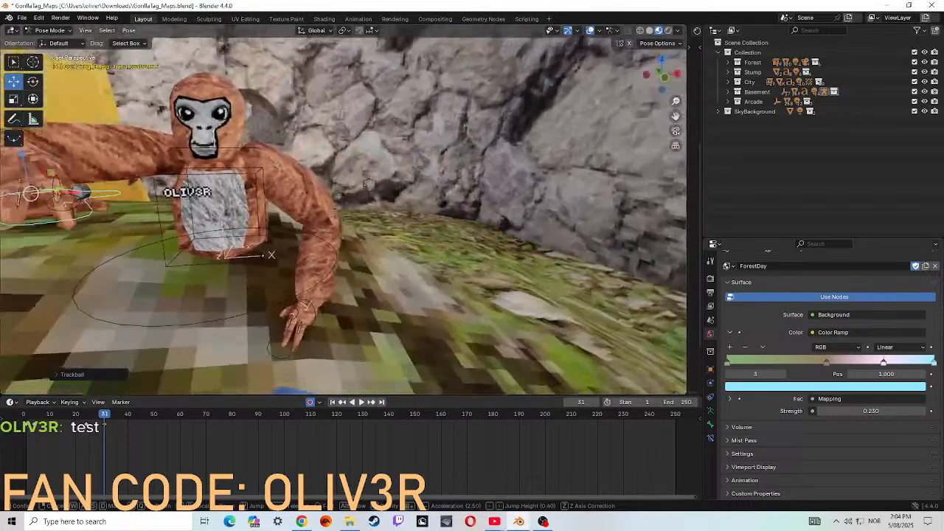
key("a")
key("d")
key("a")
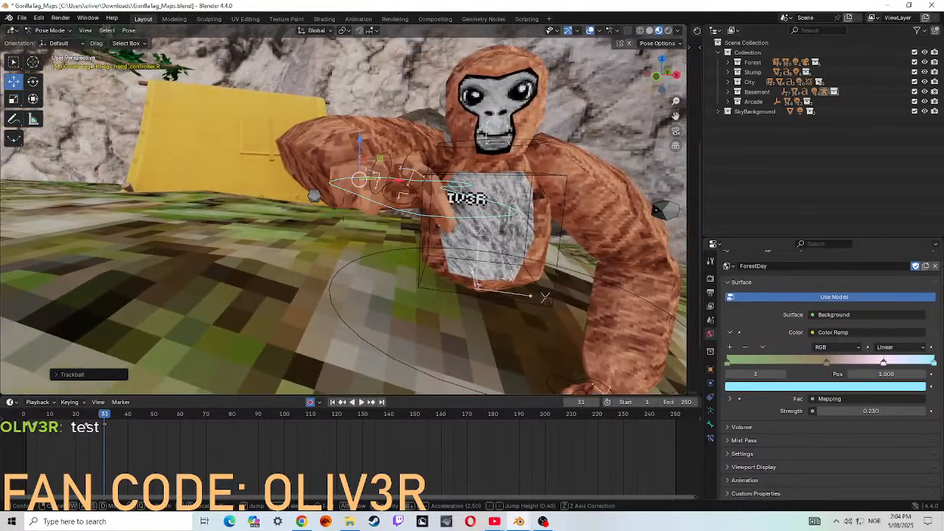
key("d")
left_click(322, 180)
left_click(248, 168)
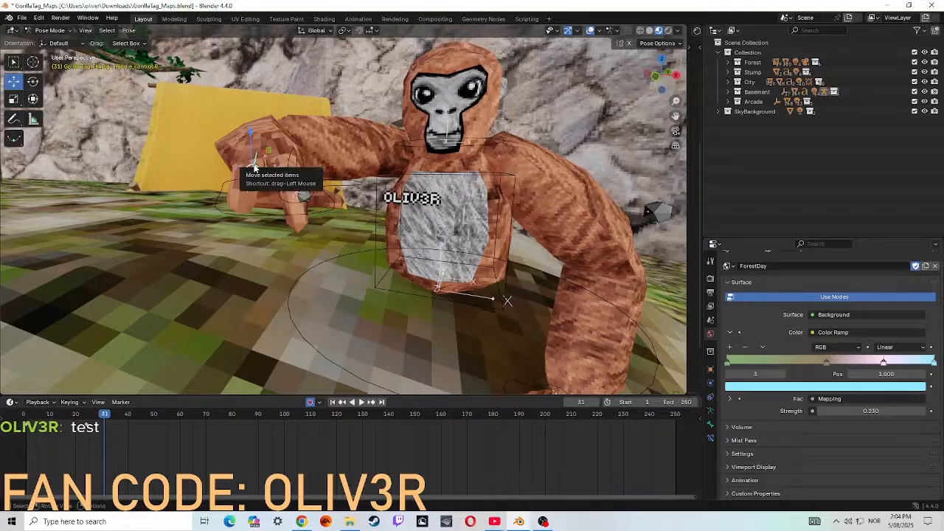
key("r")
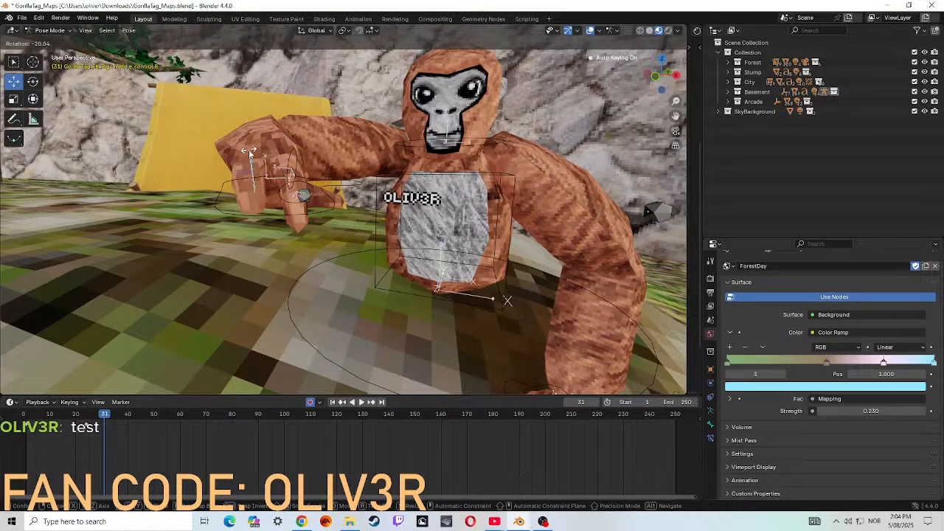
key("r")
left_click(249, 105)
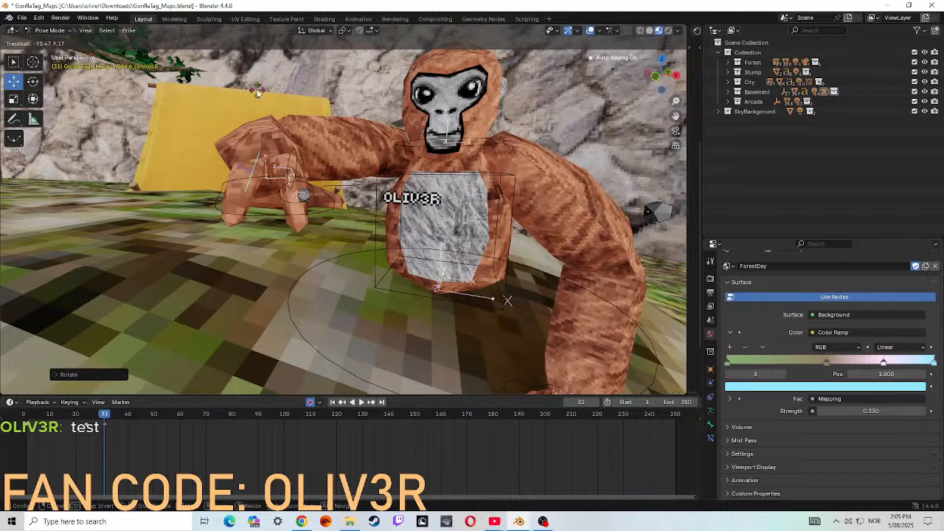
left_click(257, 92)
key("r")
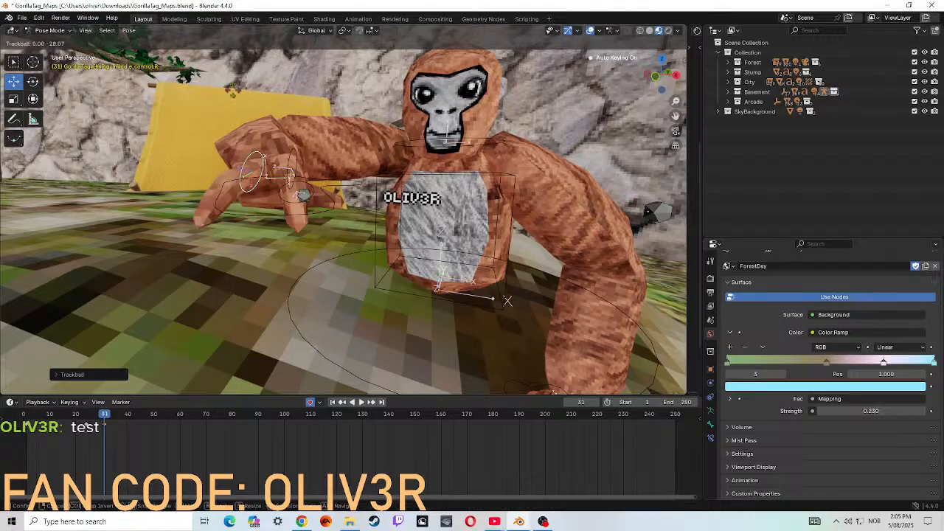
key("r")
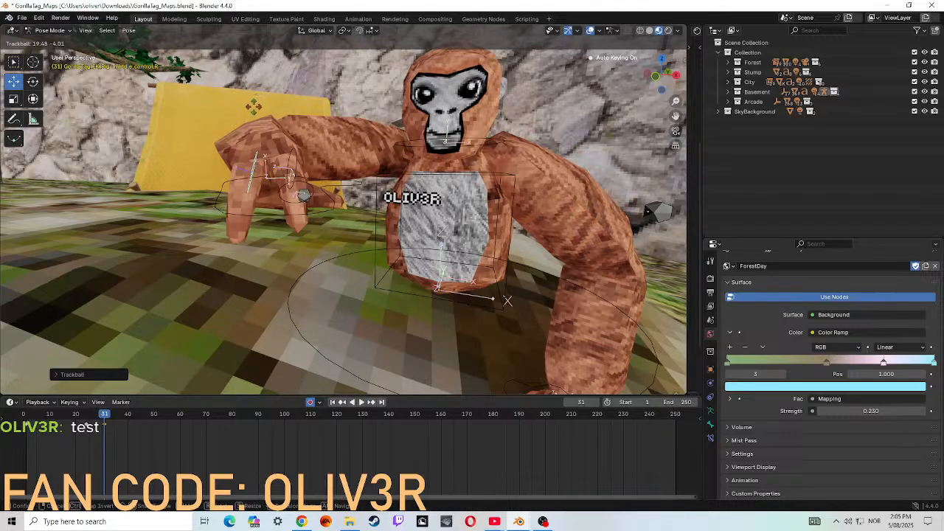
left_click(262, 113)
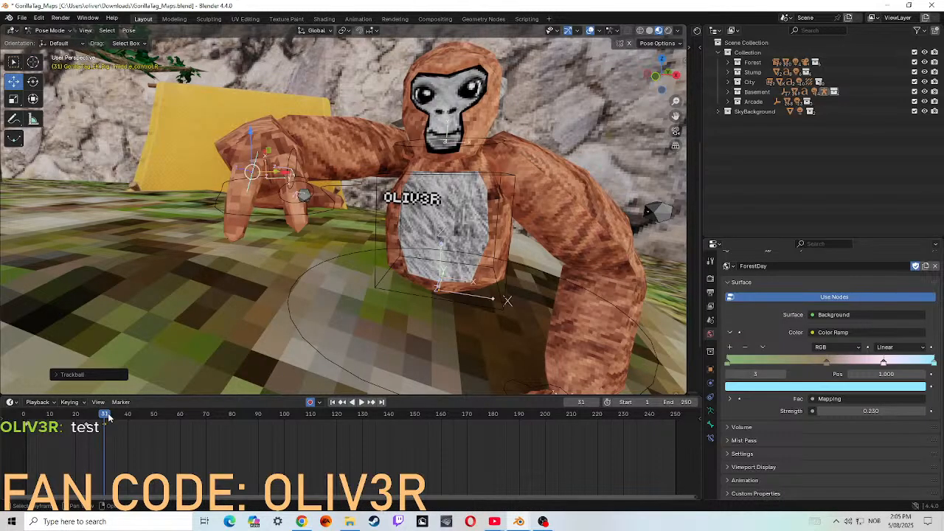
- Play the animation from the start to review the right arm's lift and new hand pose, stopping at frame 61
left_click_drag(110, 417, 26, 423)
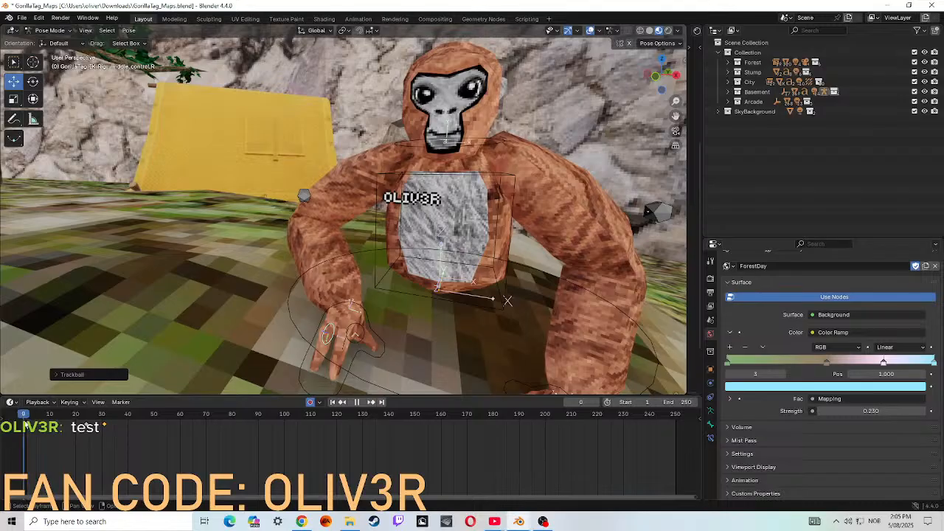
left_click(358, 402)
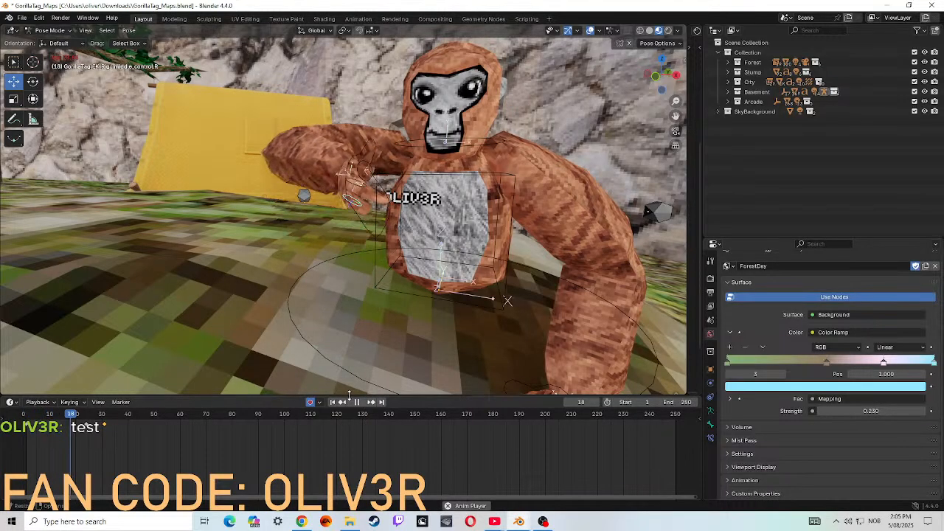
left_click(356, 402)
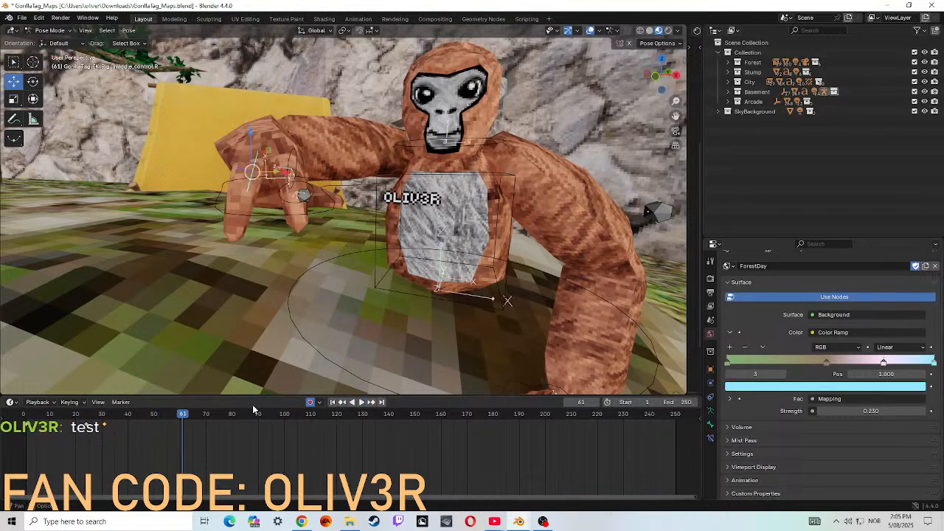
- Go to frame 35 and lower the right hand controller along Z to the ground
left_click_drag(174, 414, 118, 415)
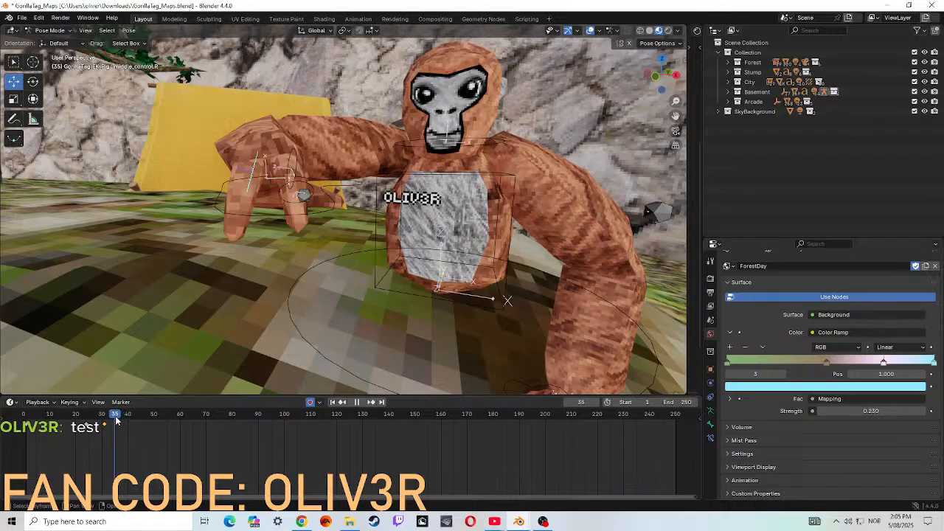
left_click(319, 209)
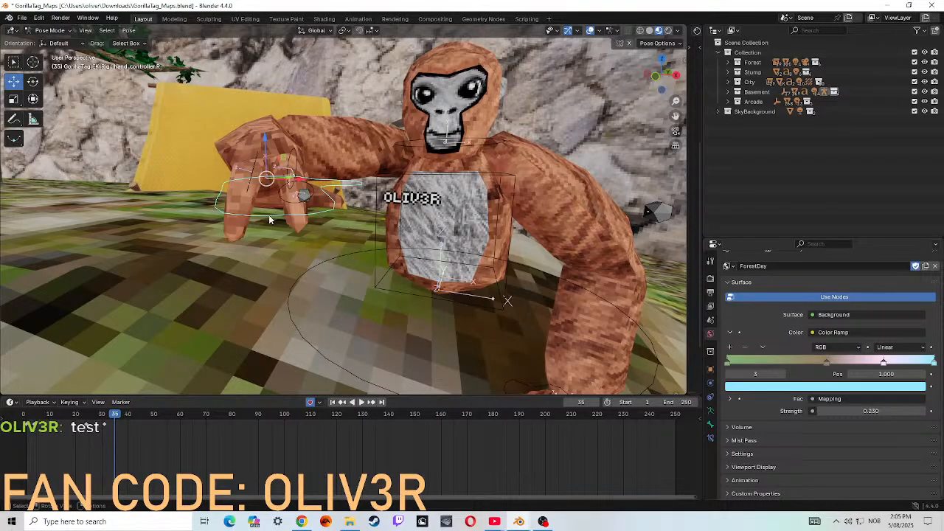
left_click_drag(268, 140, 285, 336)
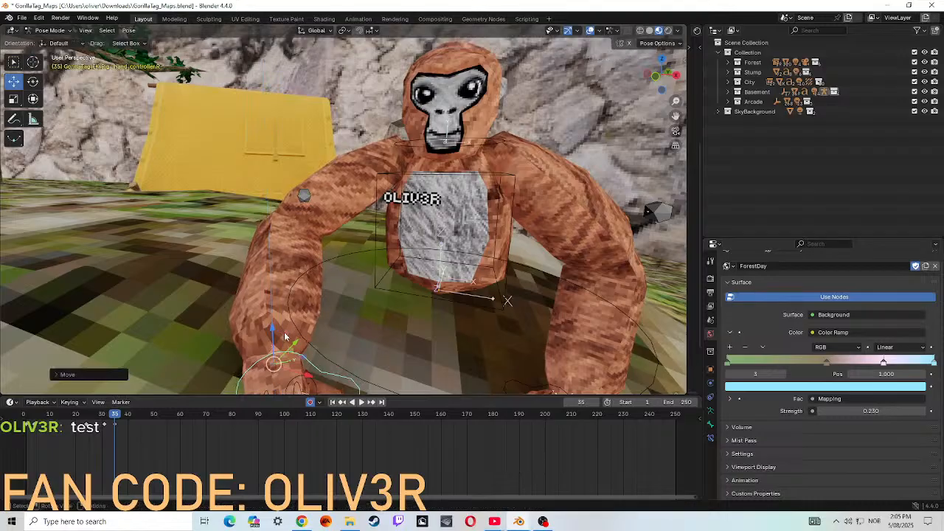
- Review the hand's lift and descent twice from frame 1 in a side view, stopping the second playback at frame 35
key("shift+grave")
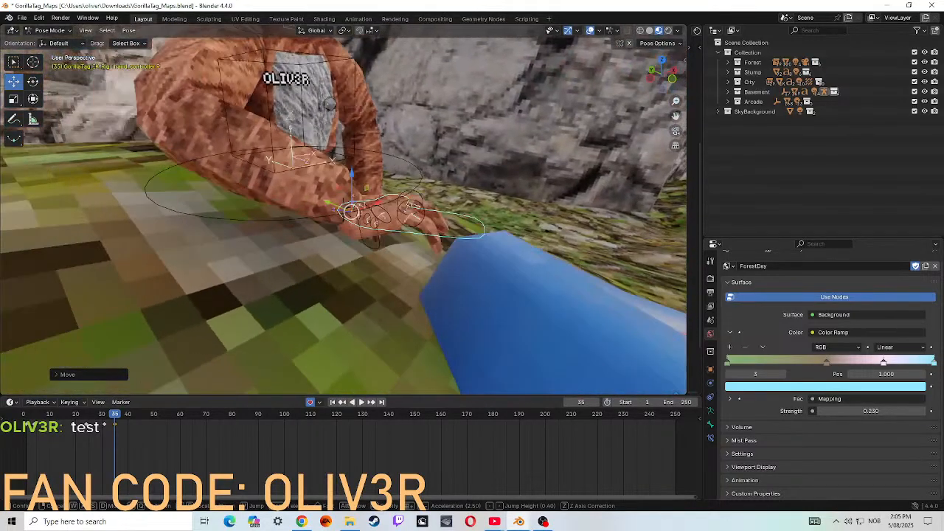
left_click(285, 336)
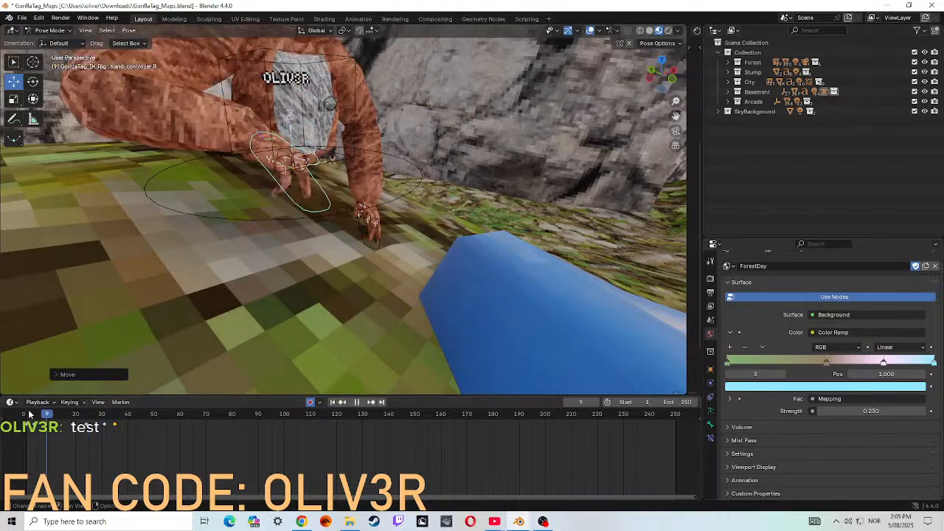
left_click_drag(114, 415, 27, 415)
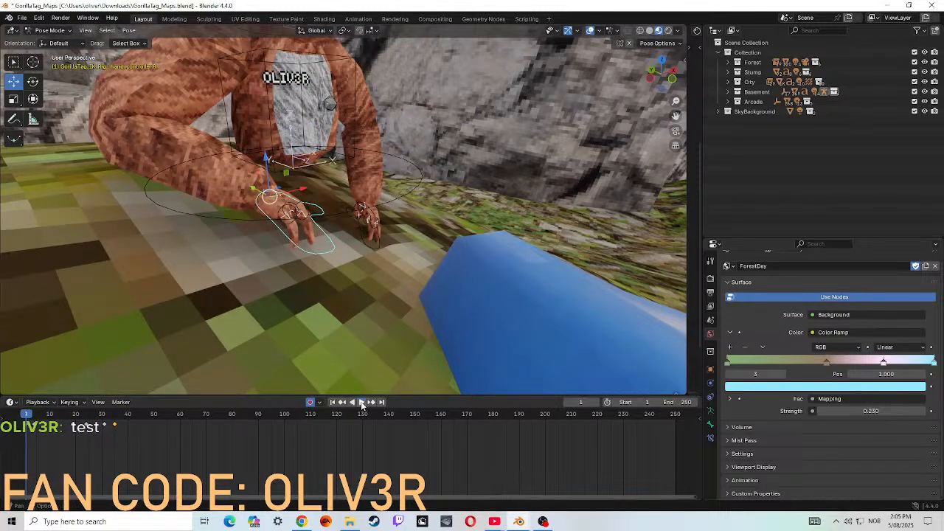
left_click(361, 402)
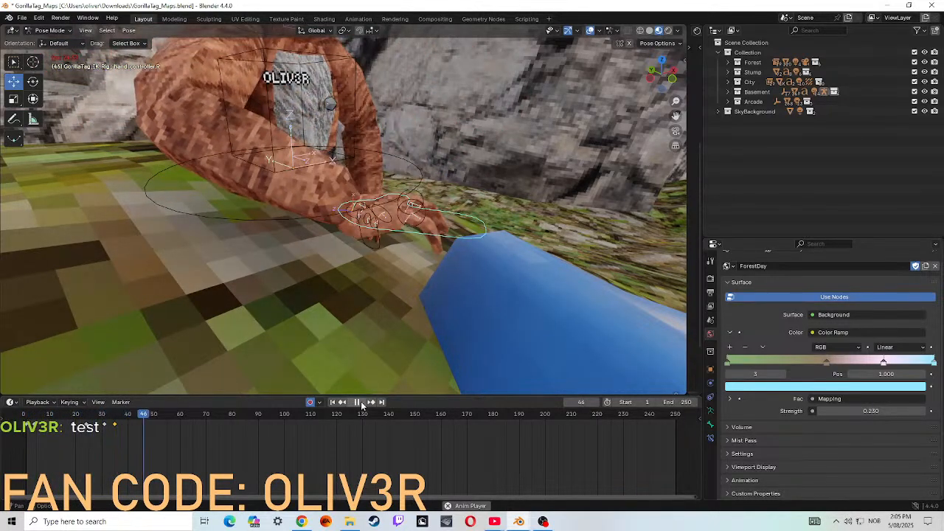
left_click(360, 402)
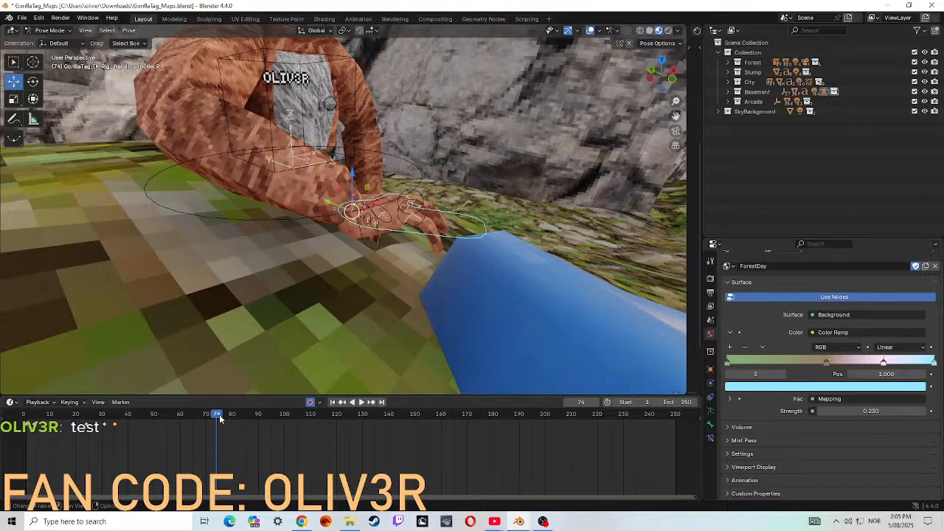
left_click_drag(219, 417, 30, 413)
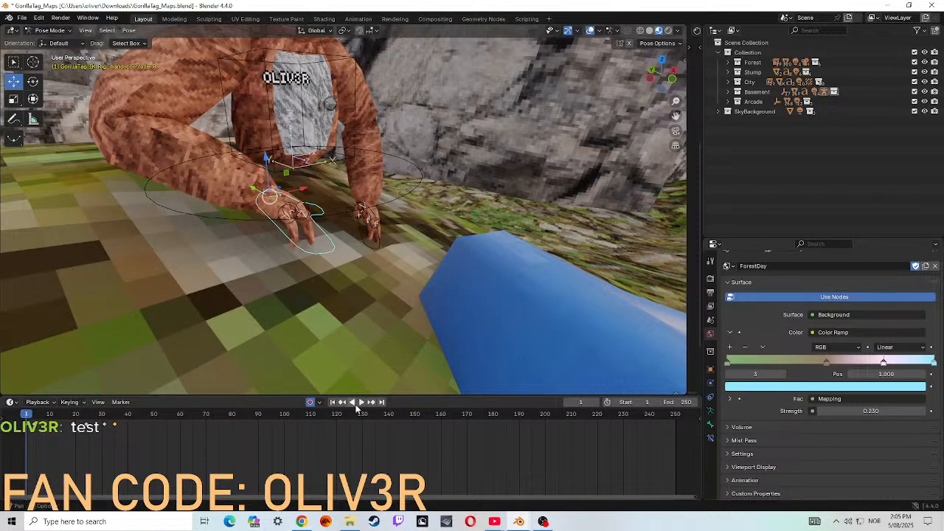
left_click(361, 402)
left_click(361, 402)
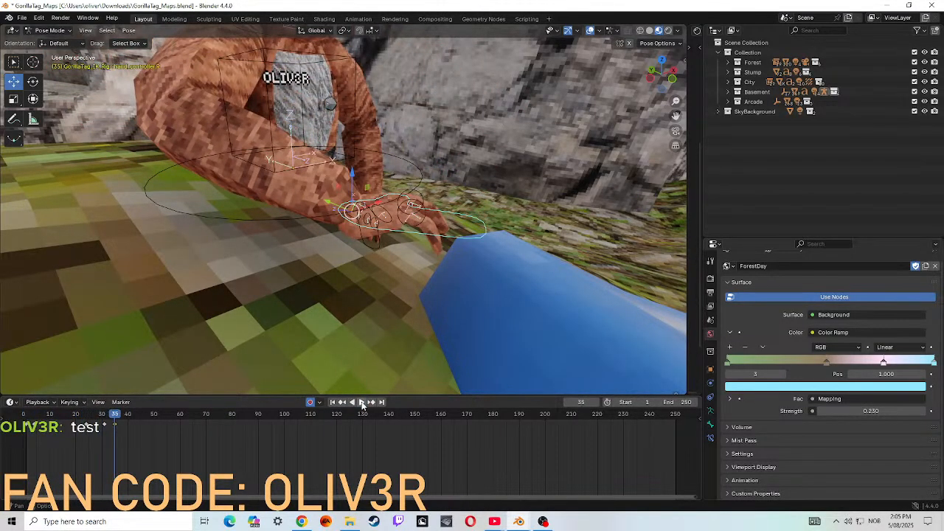
- Shift the right hand controller's keyframes later in the timeline, placing the last two at frames 35 and 40
left_click_drag(118, 416, 82, 426)
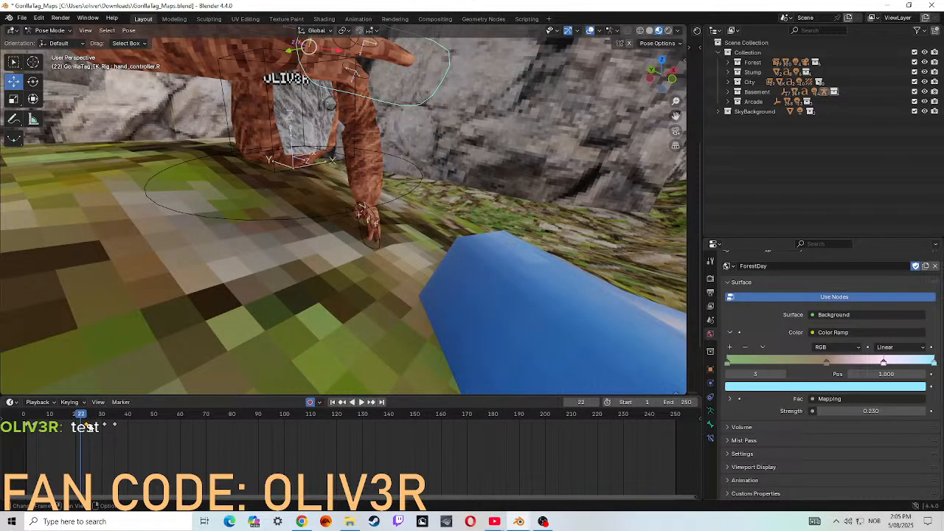
key("g")
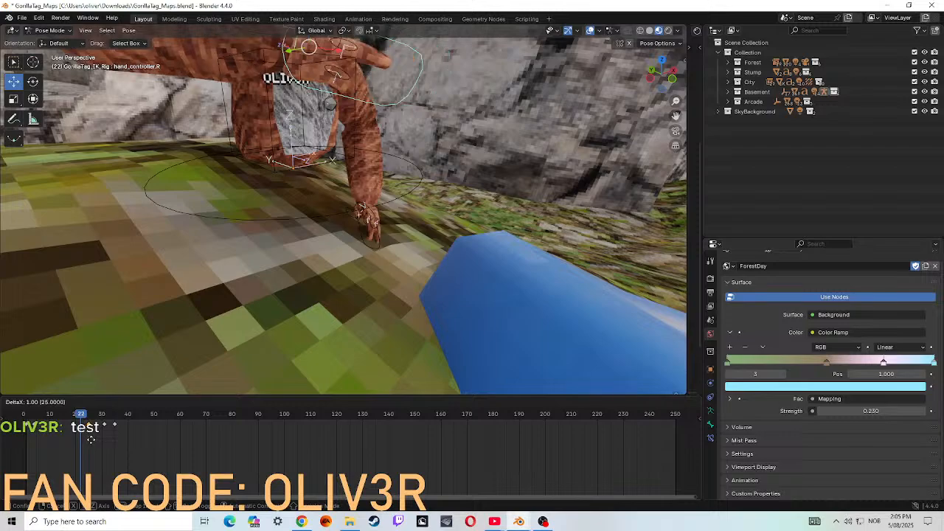
left_click(114, 433)
key("g")
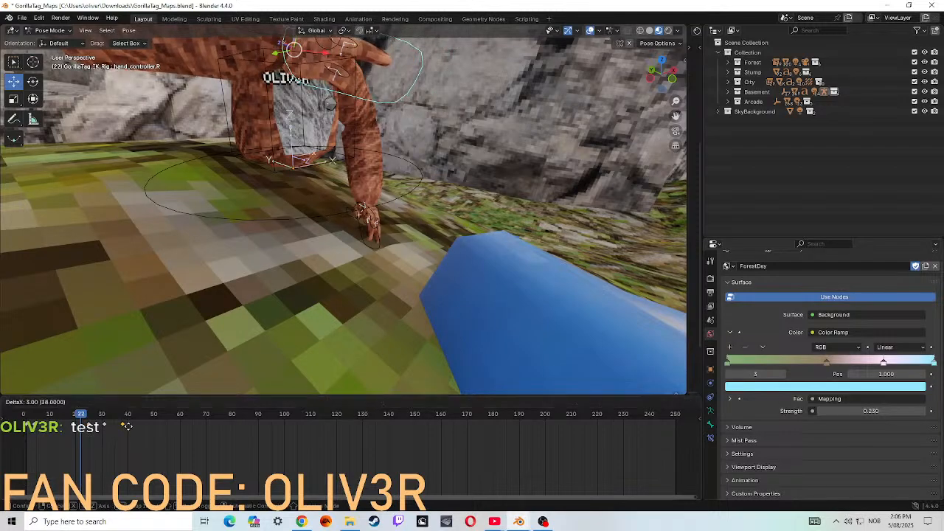
left_click(111, 426)
key("g")
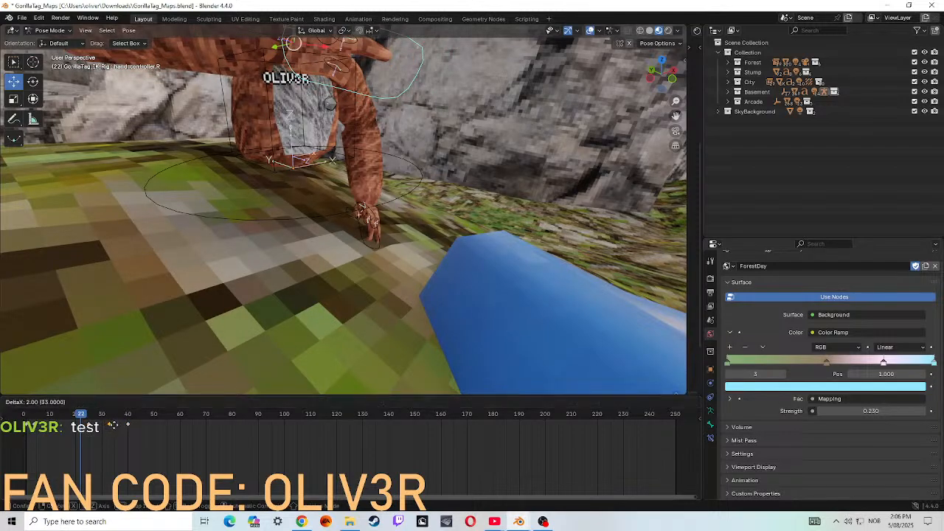
left_click(118, 431)
- Clear the bone selection and play the retimed arm motion from frame 1 in a front view, stopping at frame 53
left_click_drag(82, 414, 26, 414)
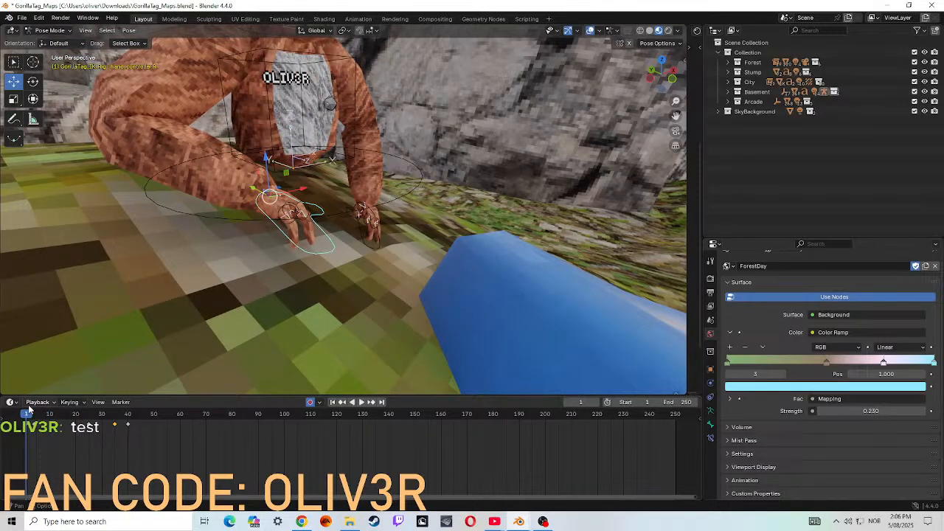
left_click(314, 248)
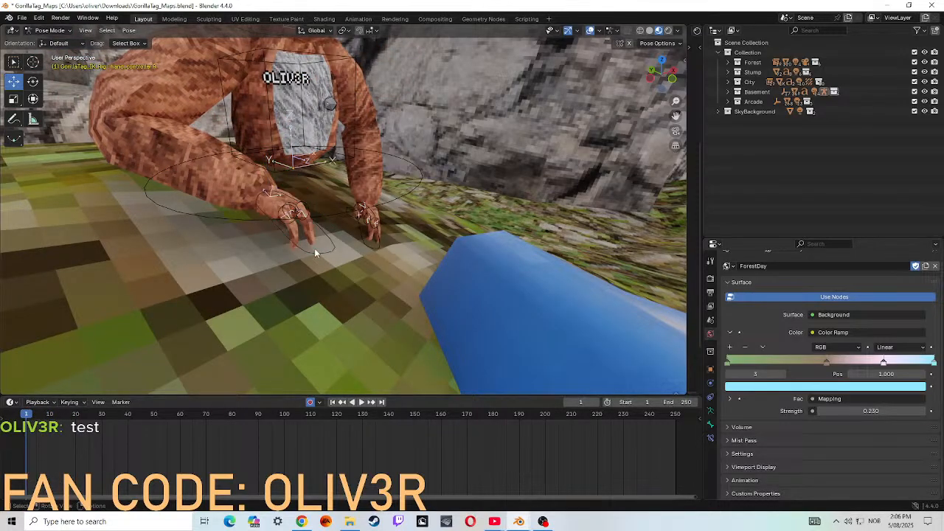
key("shift+grave")
key("w")
key("d")
key("a")
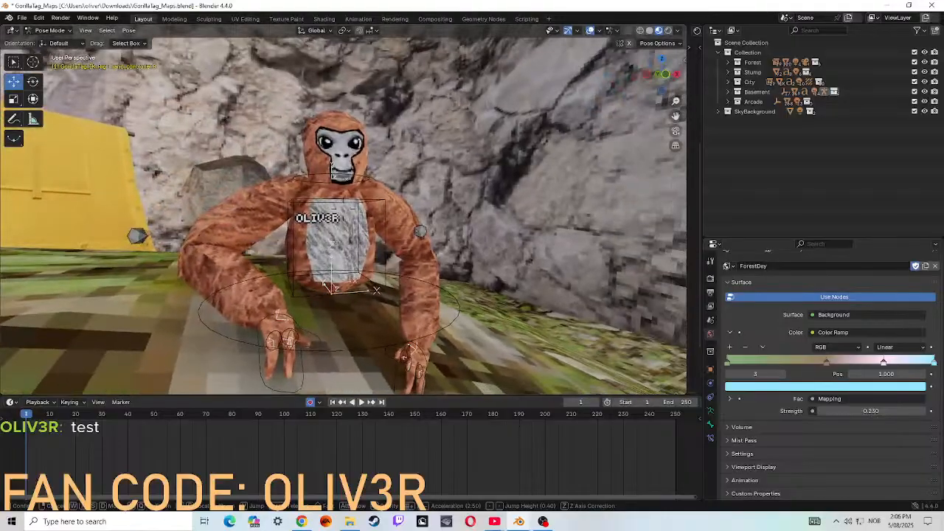
left_click(325, 377)
left_click(362, 402)
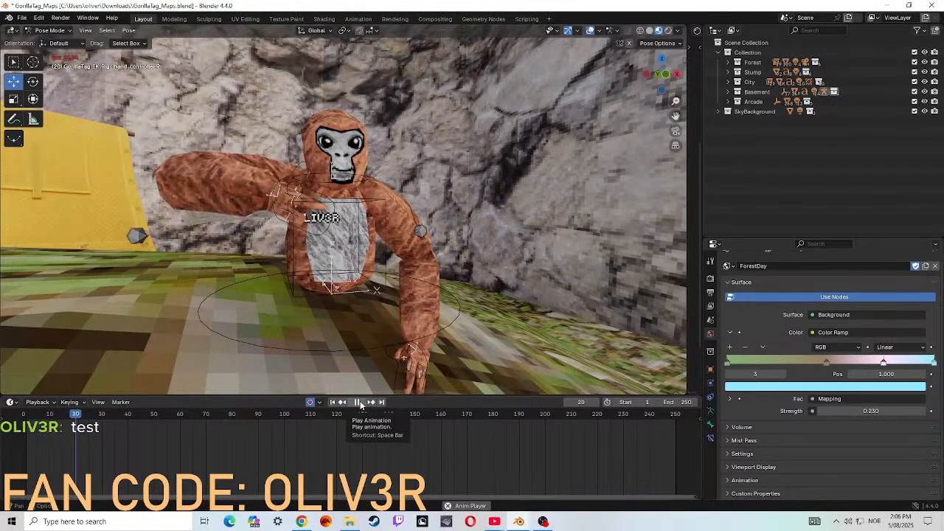
left_click(359, 402)
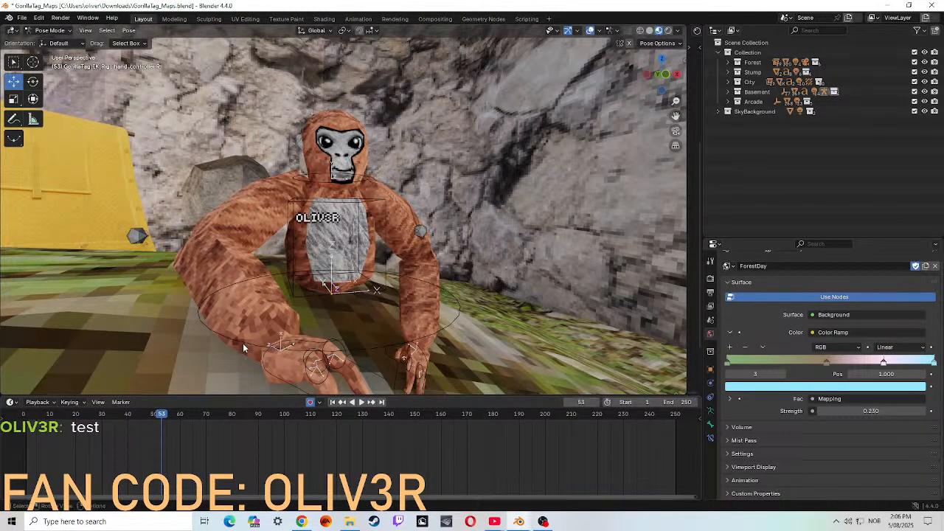
- Move the right hand controller's last keyframe to frame 51 and replay the motion from the start, stopping there
left_click(286, 384)
left_click_drag(127, 426, 23, 415)
left_click(359, 403)
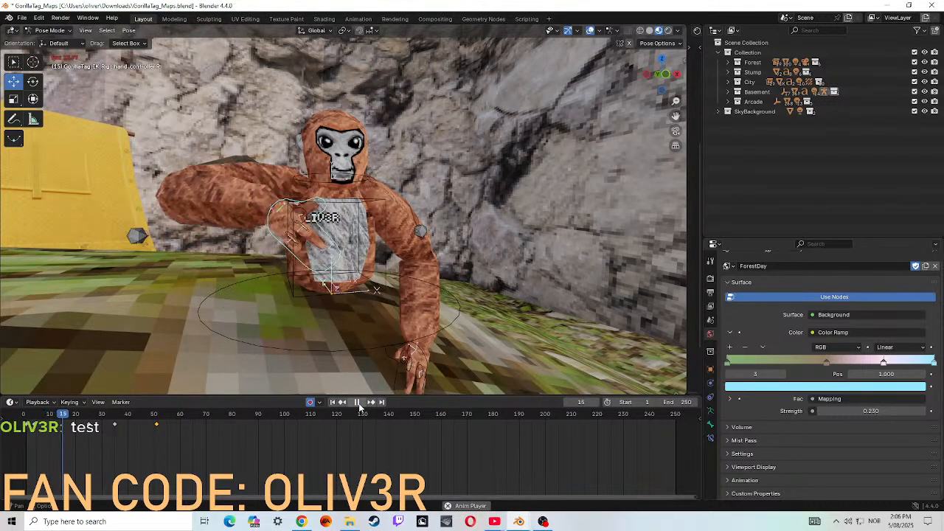
left_click(357, 403)
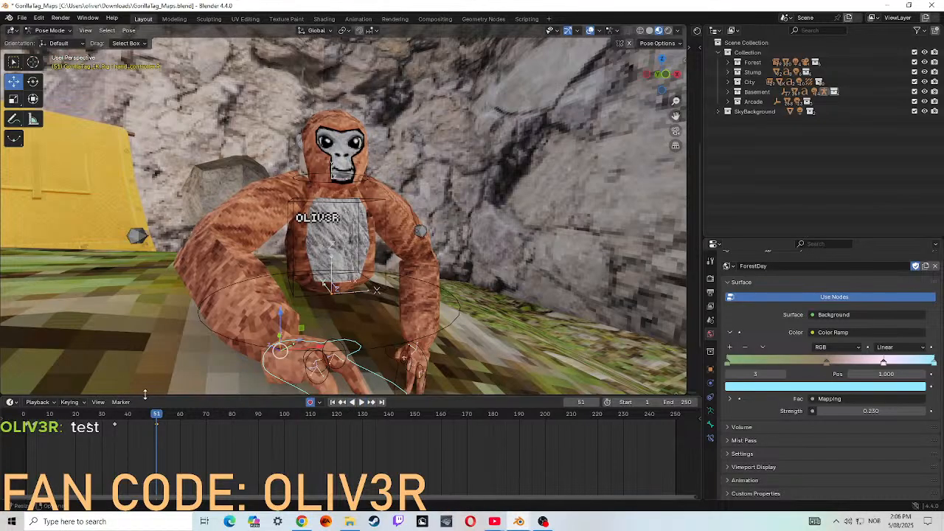
- Retime the right hand controller's middle keyframes to about frames 33 and 42, then replay the motion and stop at frame 56
left_click_drag(114, 425, 23, 418)
left_click(363, 403)
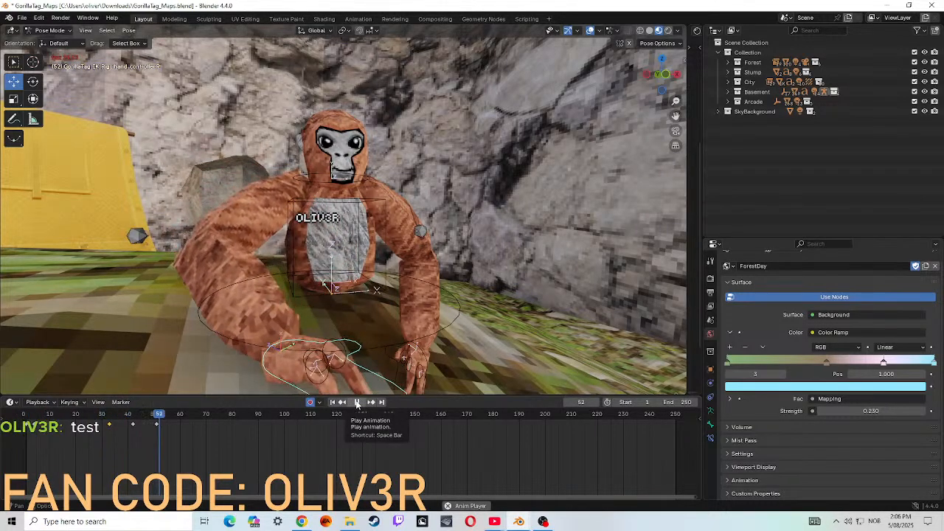
left_click(357, 402)
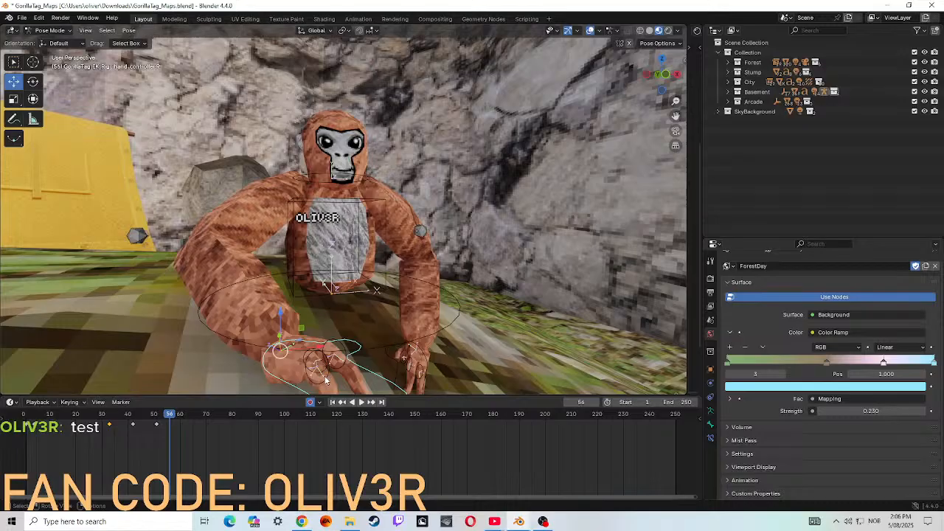
- Move the right middle finger controller's last keyframe to about frame 39 and replay the motion from the start, stopping at frame 59
left_click(311, 376)
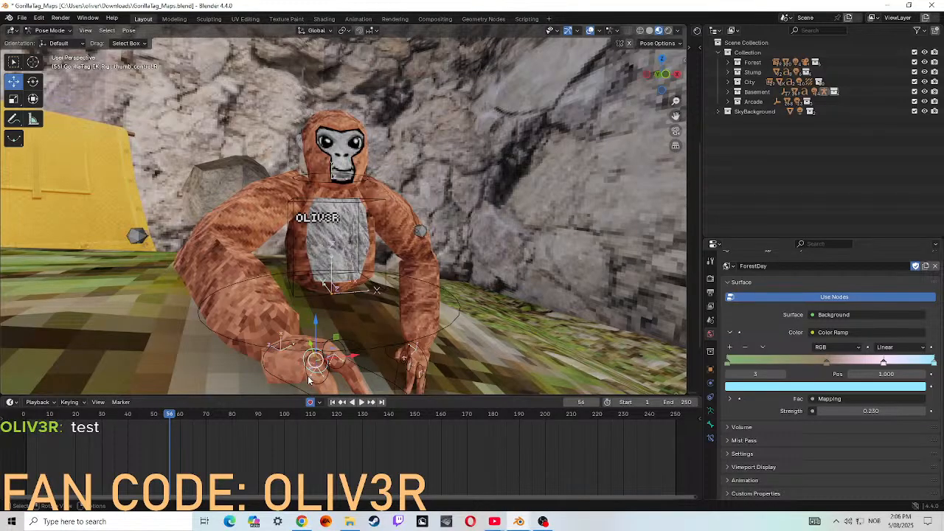
left_click(310, 384)
left_click_drag(171, 418, 125, 424)
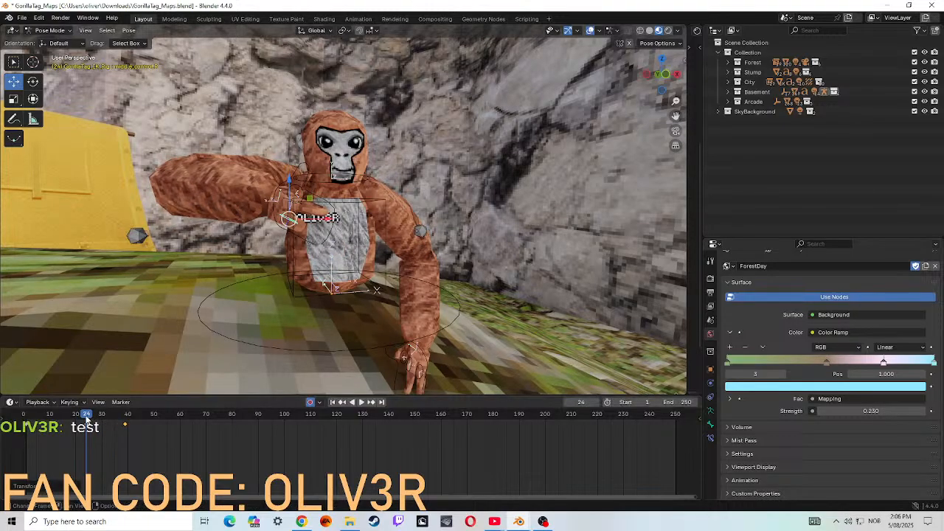
key("shift+Left")
left_click(361, 402)
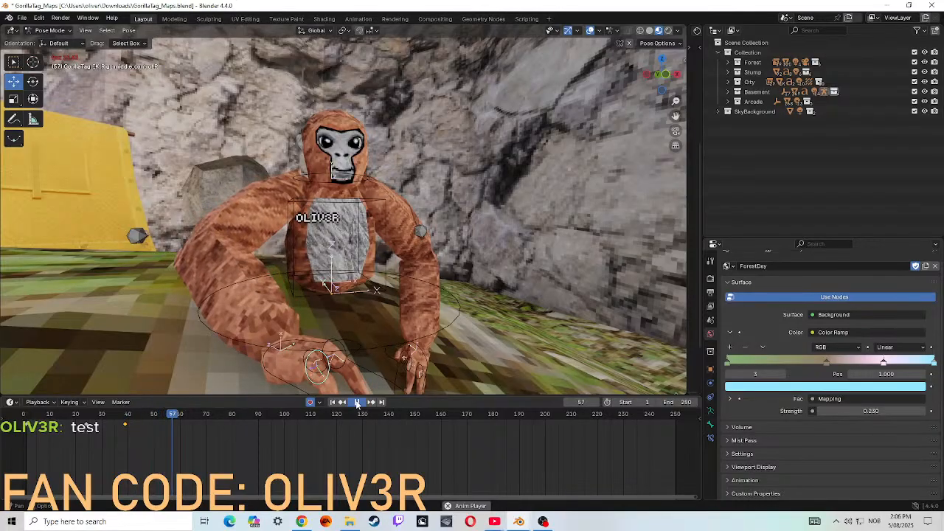
left_click(357, 402)
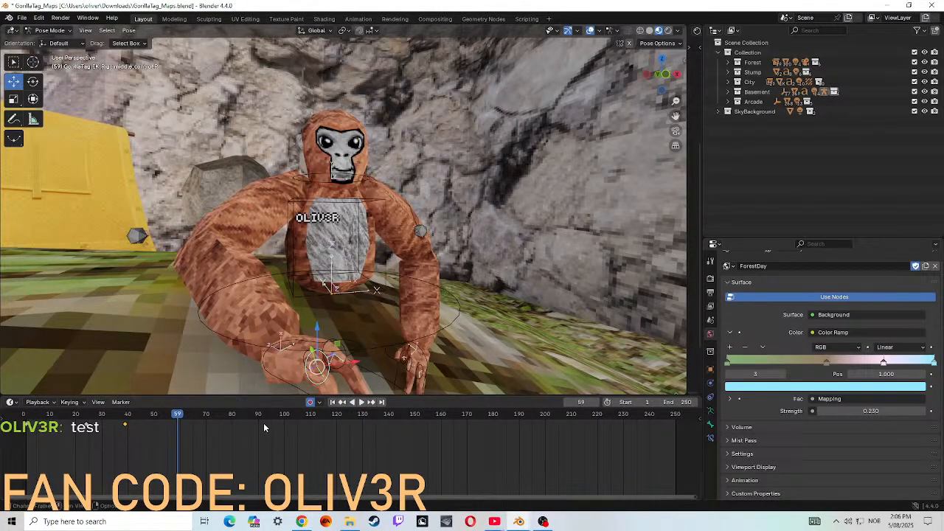
- Move the right hand controller's keyframe preceding its last two to about frame 30 and replay from the start, stopping at frame 56
left_click(341, 357)
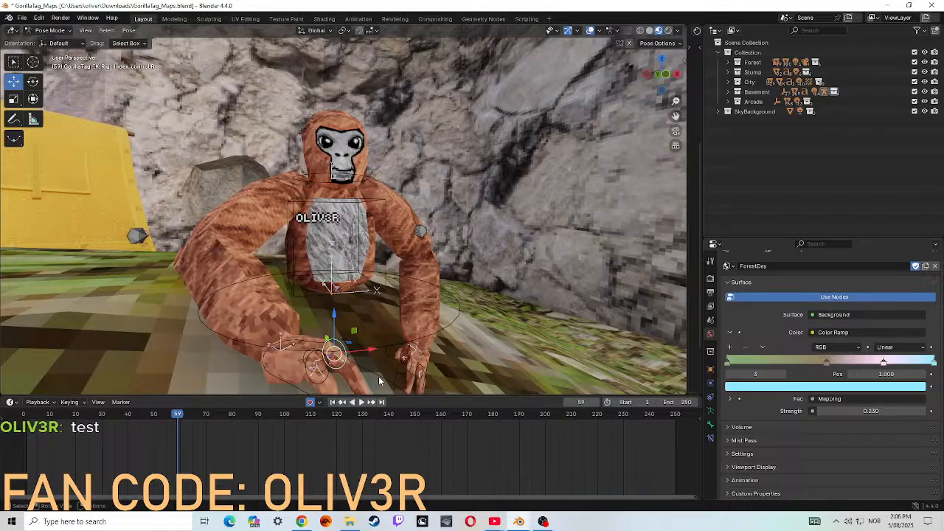
left_click(308, 381)
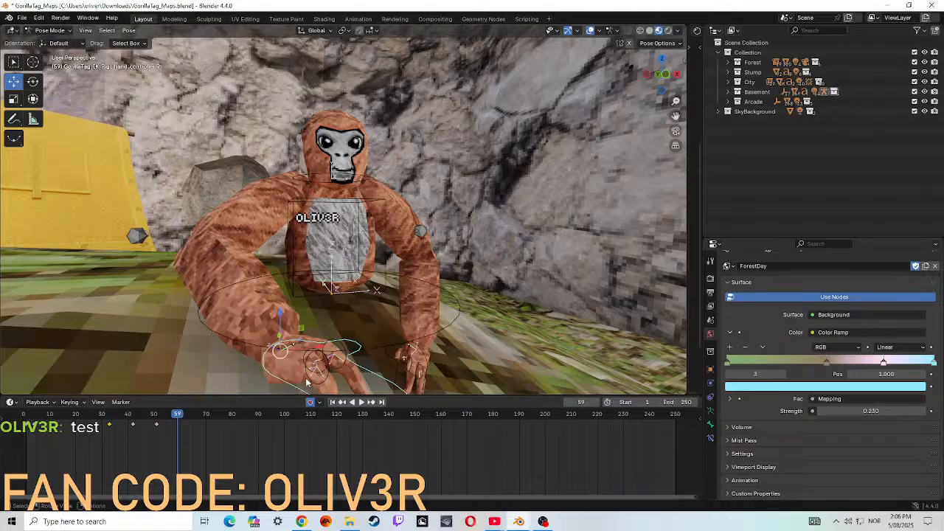
key("g")
left_click(97, 430)
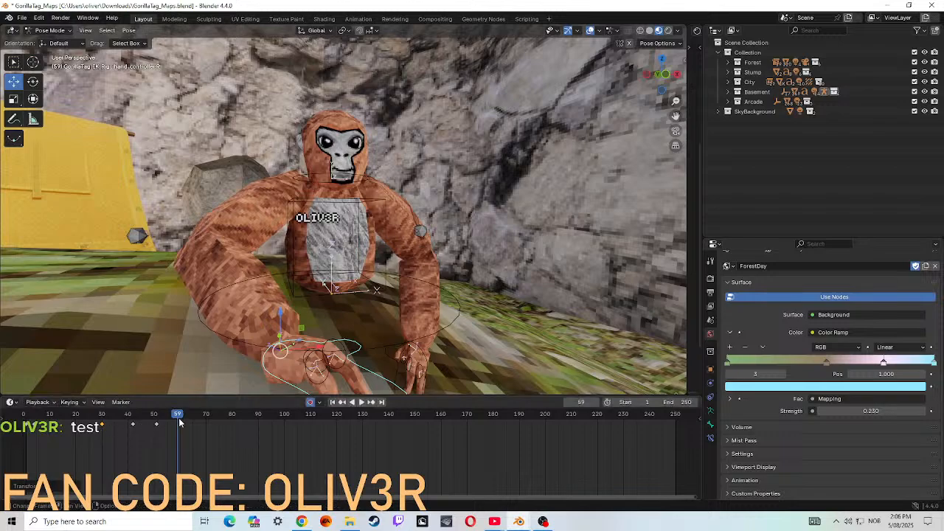
left_click_drag(180, 415, 25, 411)
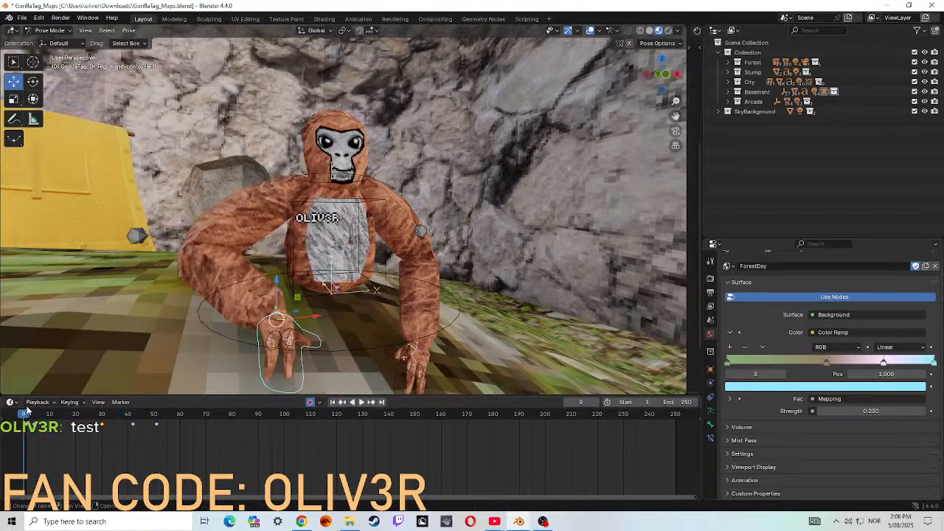
left_click(360, 402)
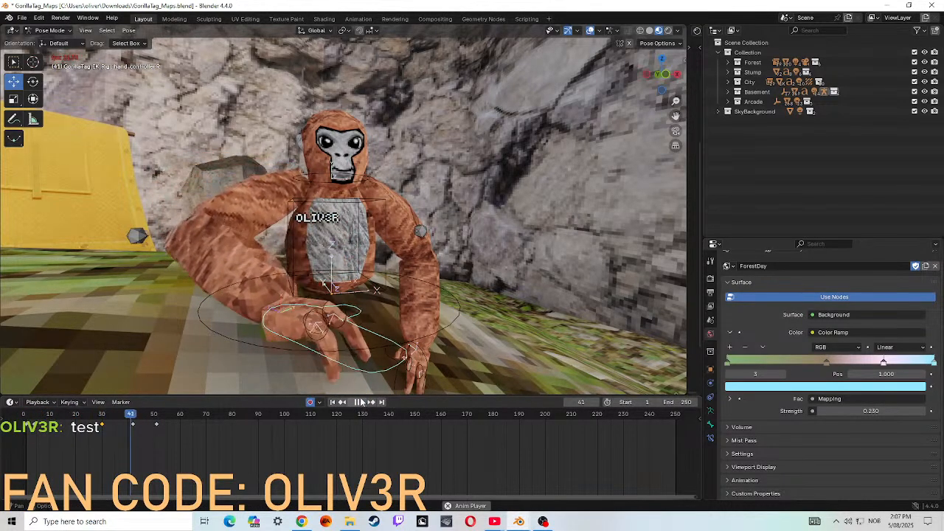
left_click(359, 401)
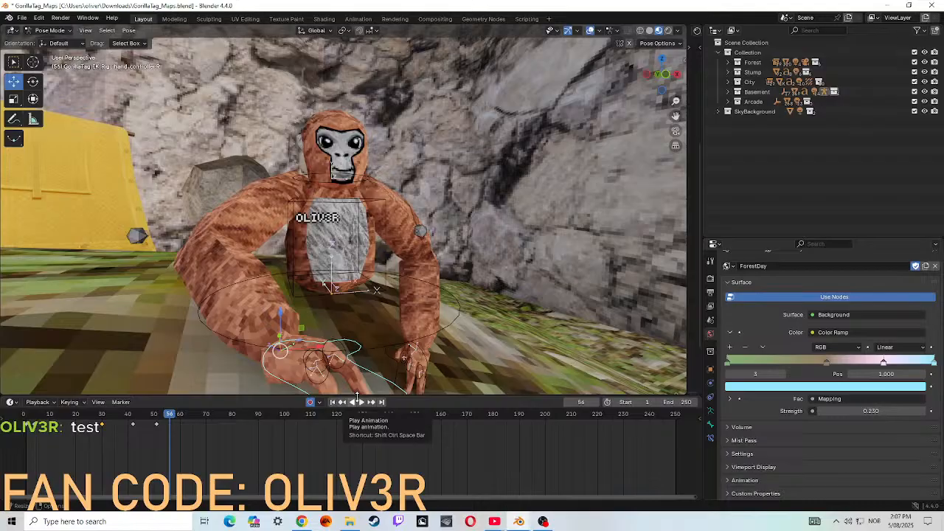
- From a side view at frame 56, shift the torso controller forward along the Y axis toward the planted right hand
left_click(249, 347)
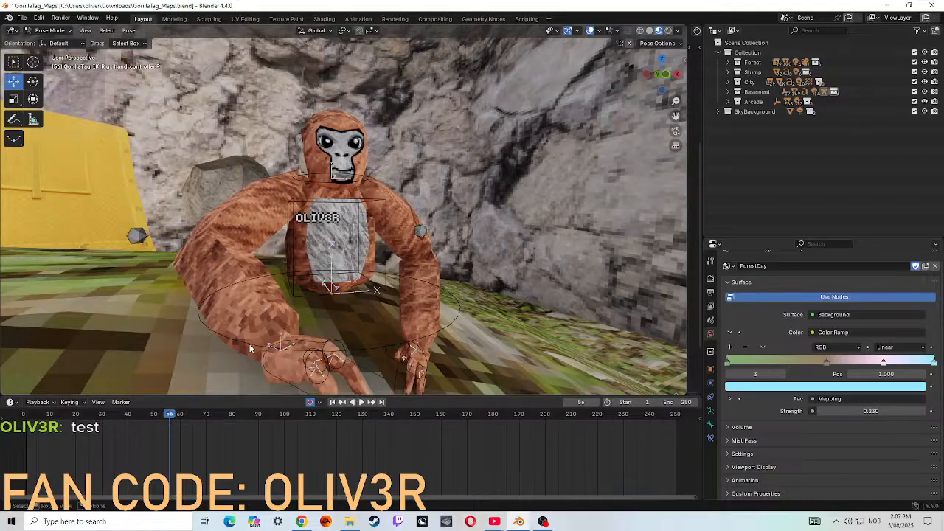
left_click(300, 385)
key("shift+grave")
key("w")
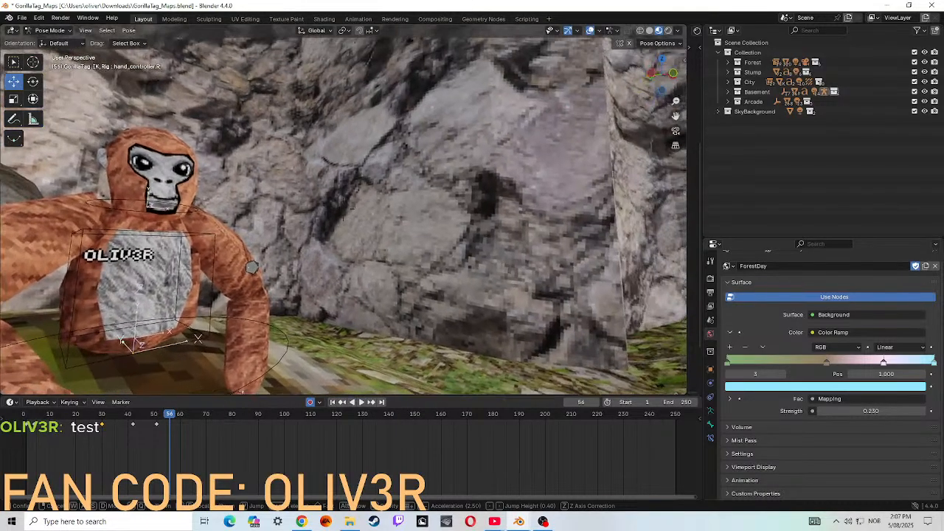
key("d")
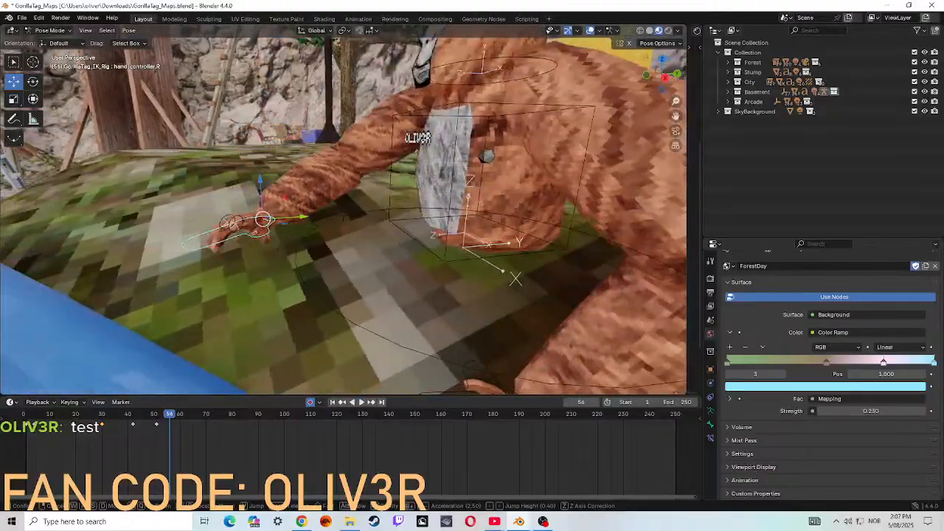
key("s")
key("a")
key("d")
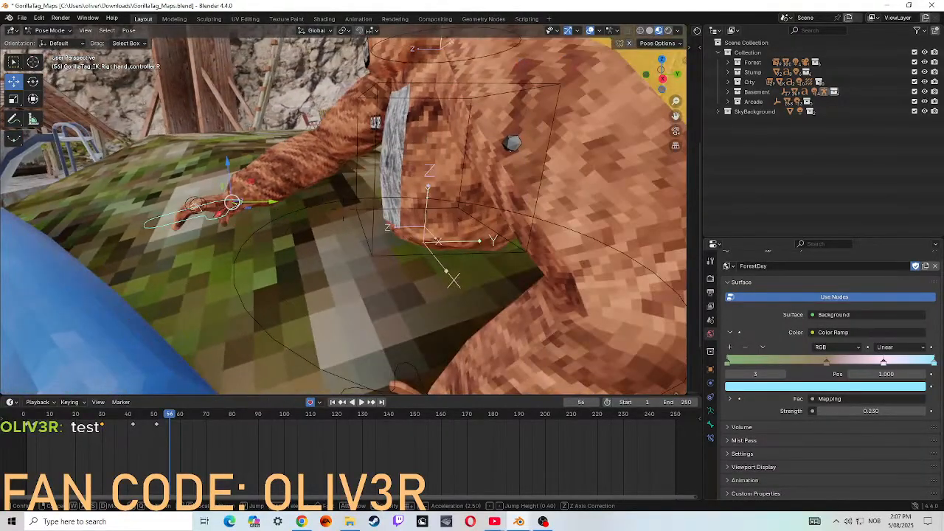
key("s")
key("w")
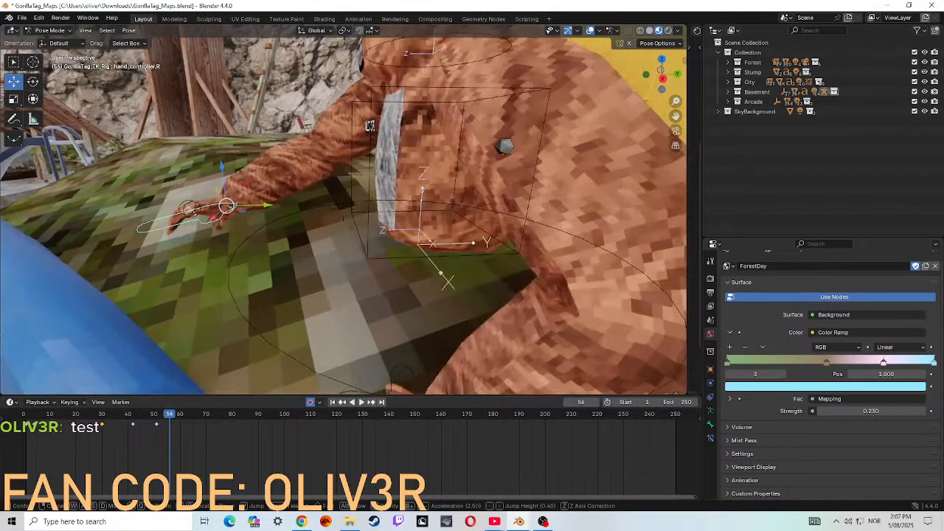
left_click(188, 345)
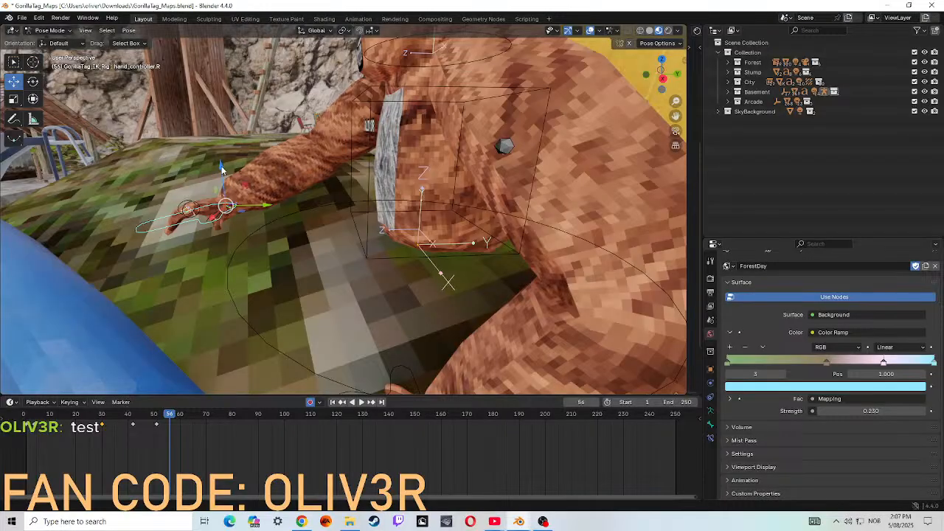
left_click(368, 259)
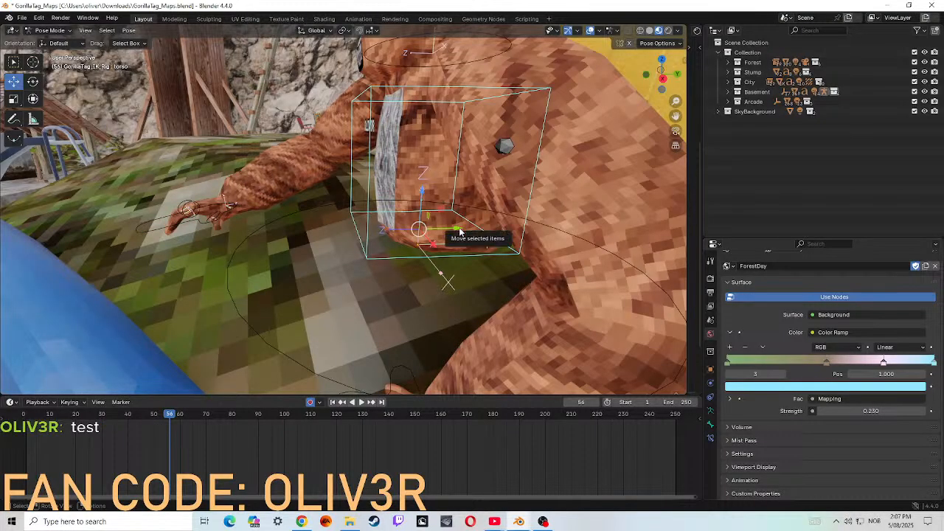
left_click_drag(459, 233, 327, 245)
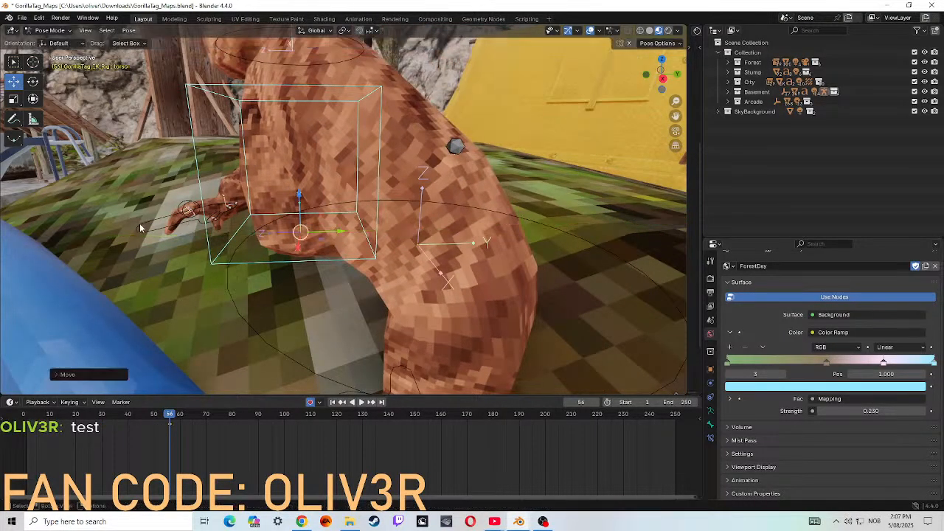
- Reach the right hand controller further forward onto the blue object at frame 56, then return to frame 1
left_click(140, 226)
left_click_drag(270, 208, 22, 214)
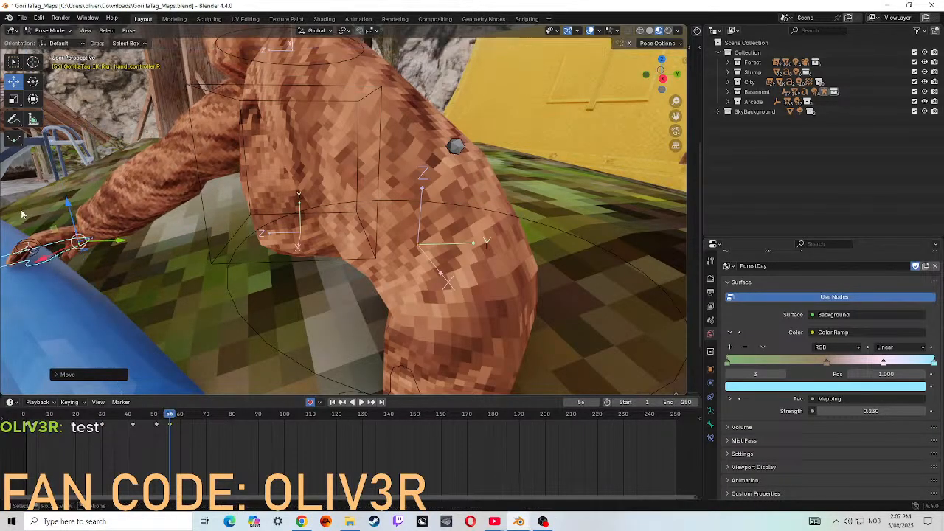
key("space")
left_click(18, 417)
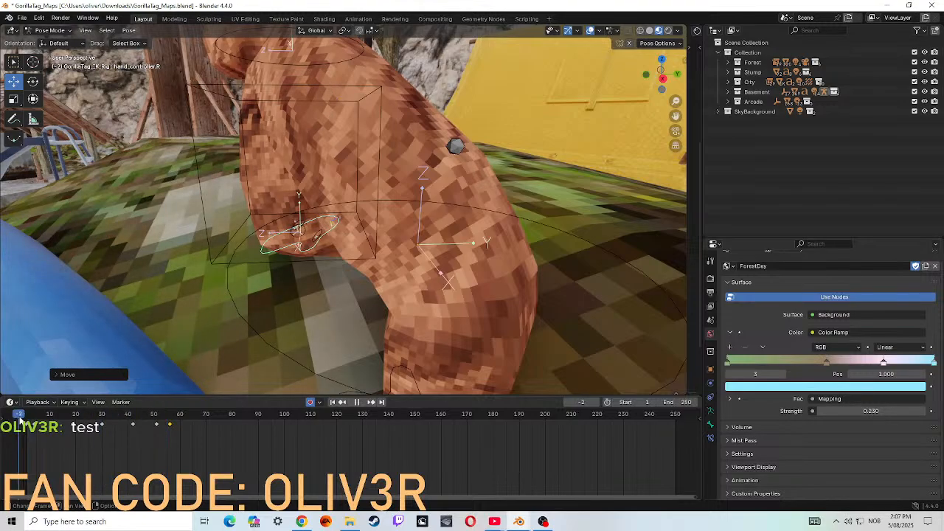
key("space")
left_click(25, 415)
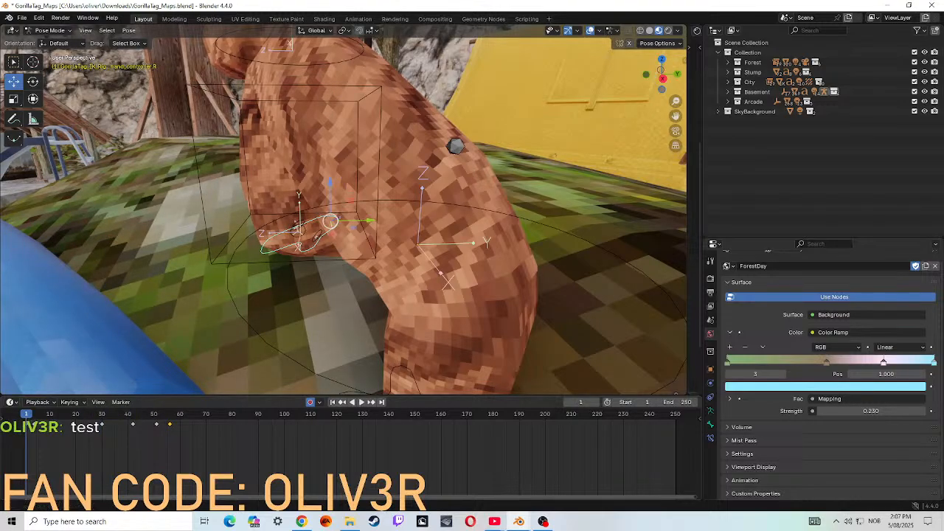
- Play the extended reach from frame 1 in a front view, stopping at frame 92
key("shift+grave")
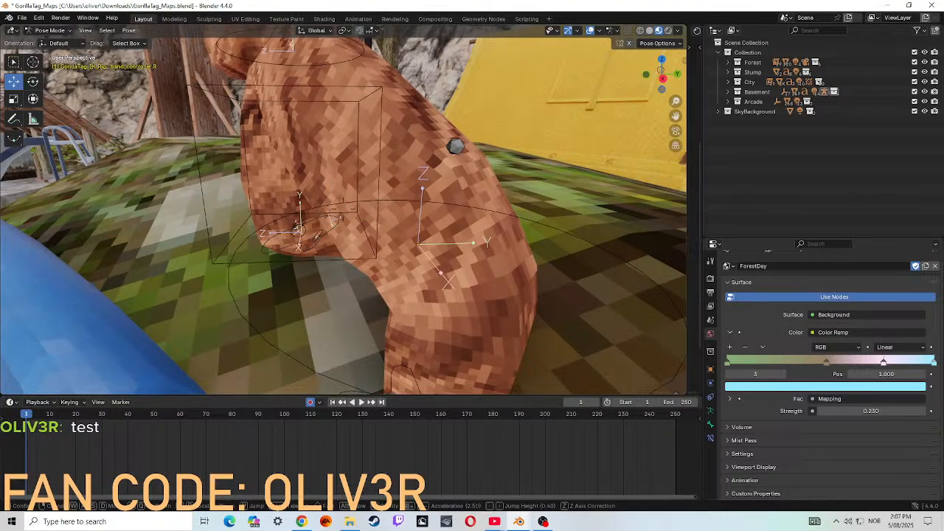
key("s")
key("w")
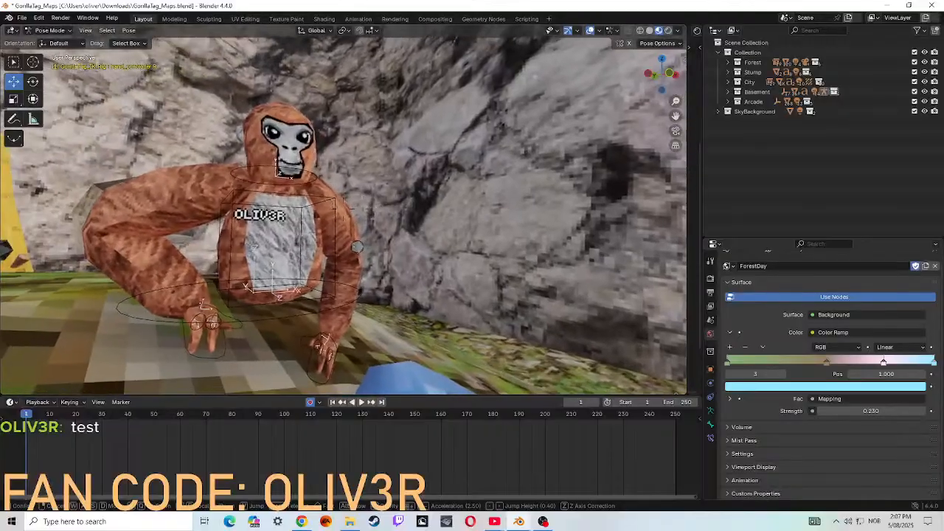
key("d")
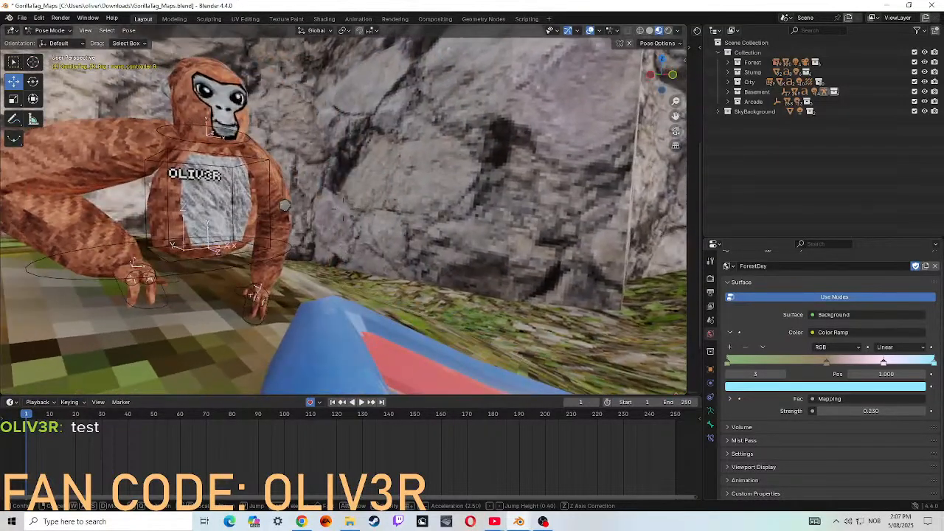
left_click(356, 303)
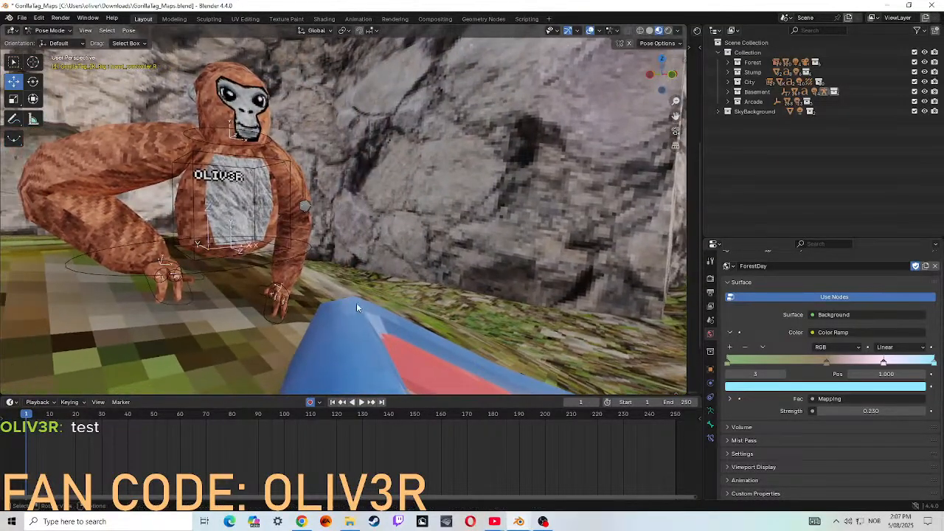
left_click(360, 402)
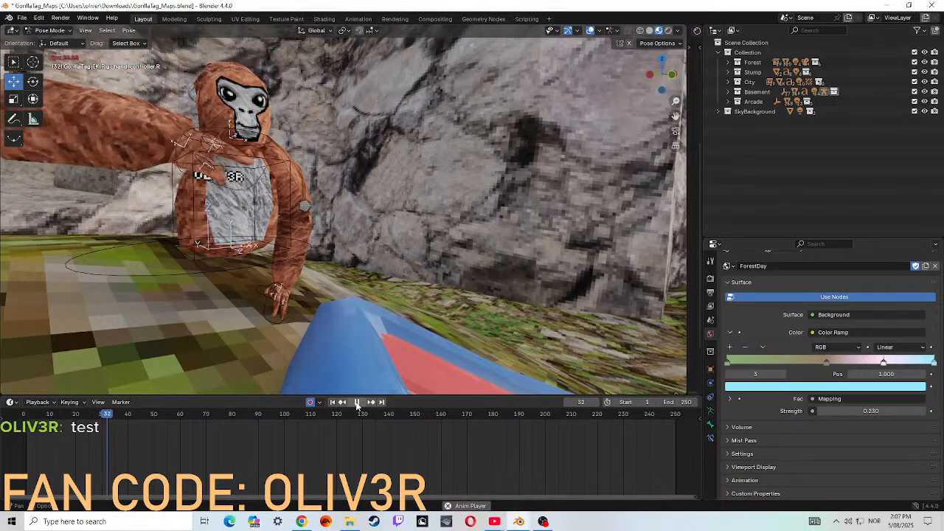
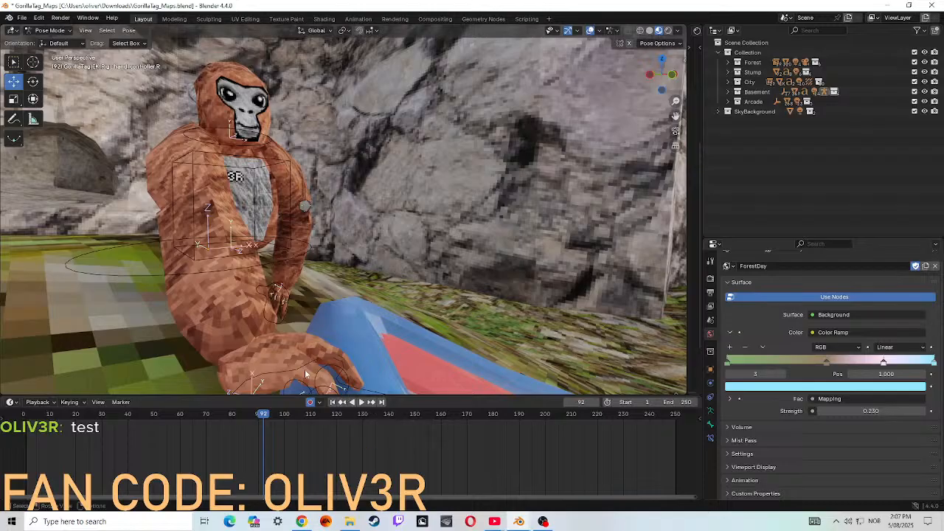
- Move the torso controller's keyframe to frame 90 and replay the motion from the start, stopping at frame 72
left_click(292, 245)
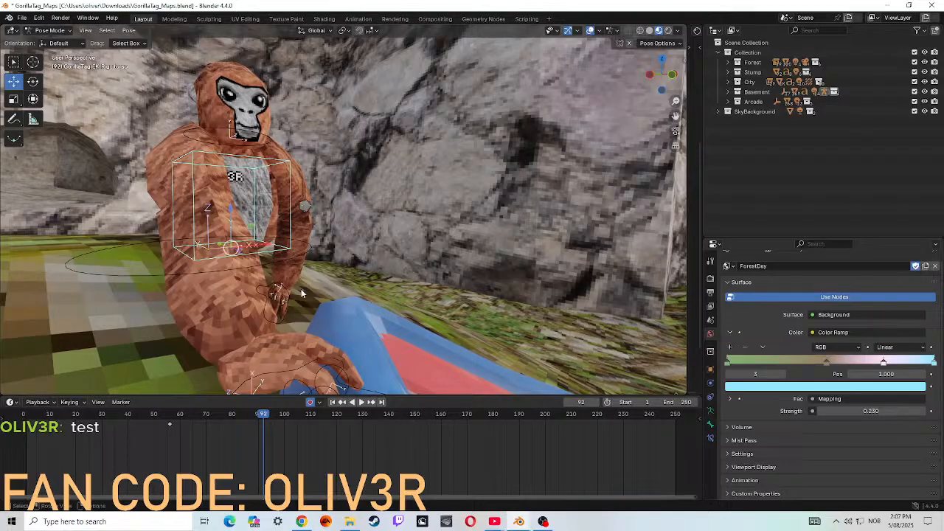
left_click(169, 426)
key("g")
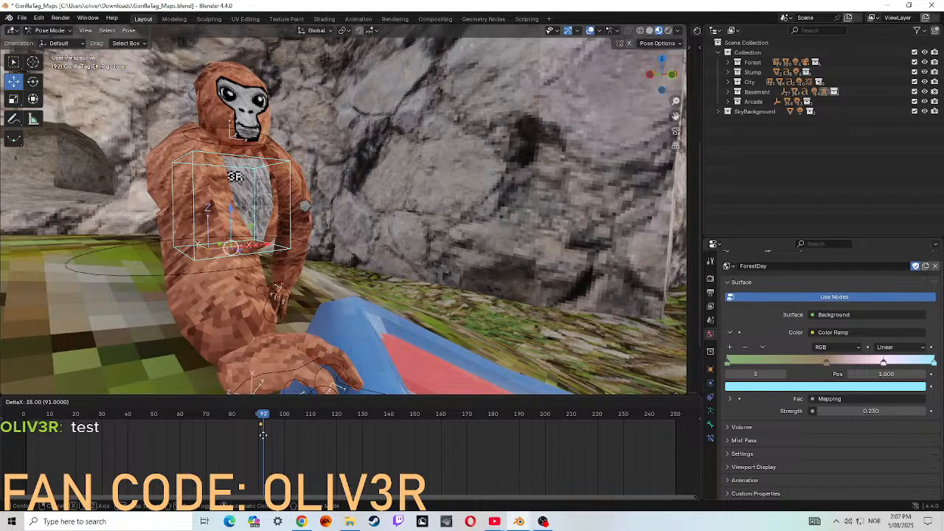
left_click(263, 436)
left_click_drag(263, 417, 28, 417)
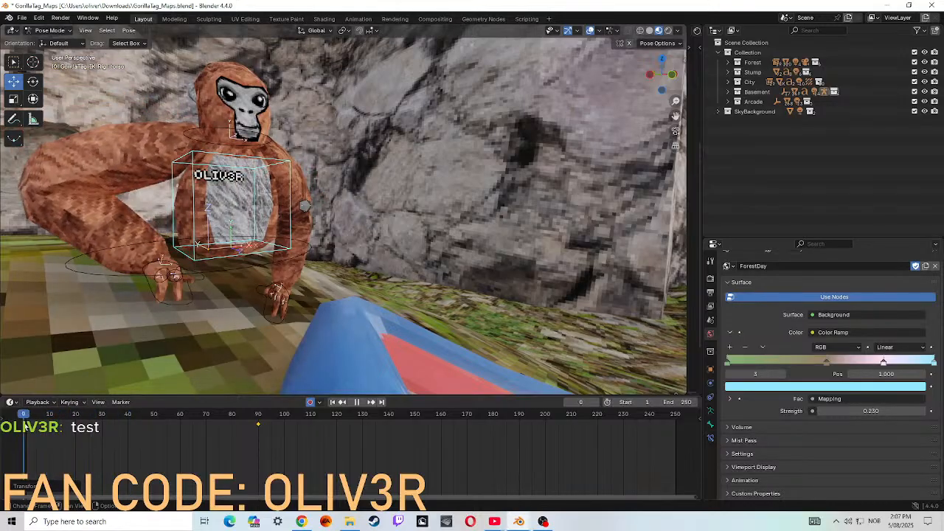
left_click(361, 401)
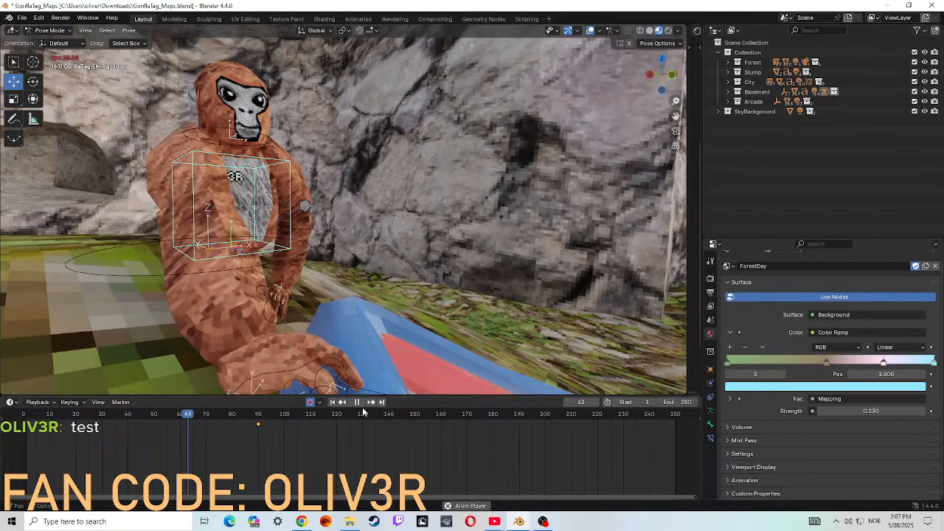
left_click(358, 402)
- Move the torso controller's keyframe back to the beginning of the timeline
key("g")
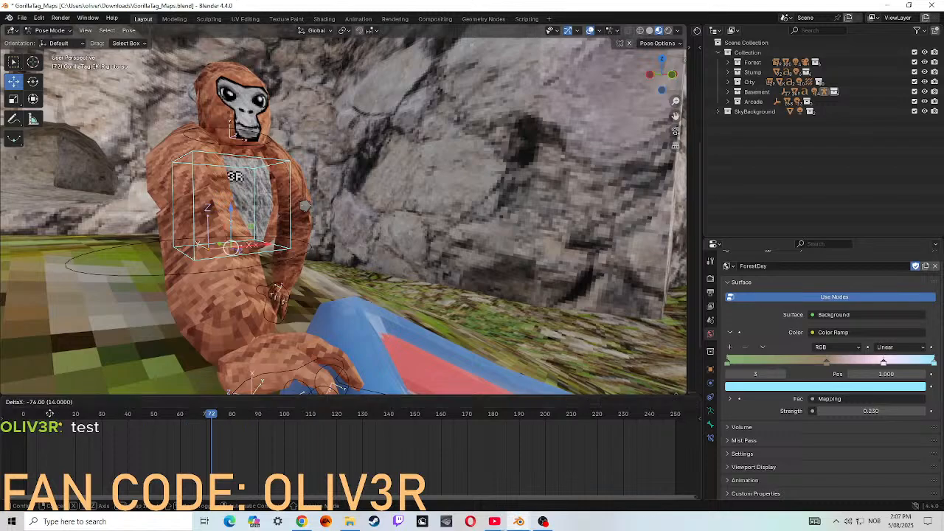
left_click(26, 418)
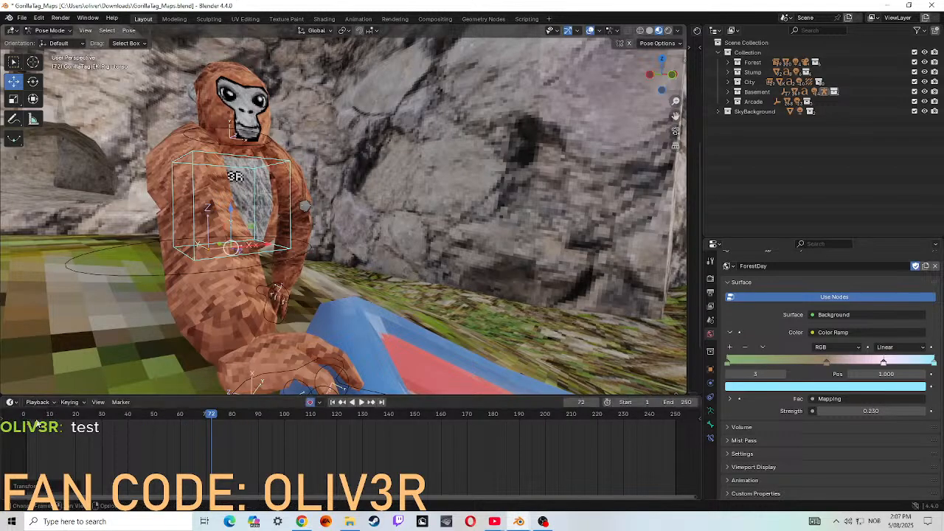
- Replay the torso and arm motion from the start of the timeline, stopping at frame 72
left_click_drag(211, 426, 18, 422)
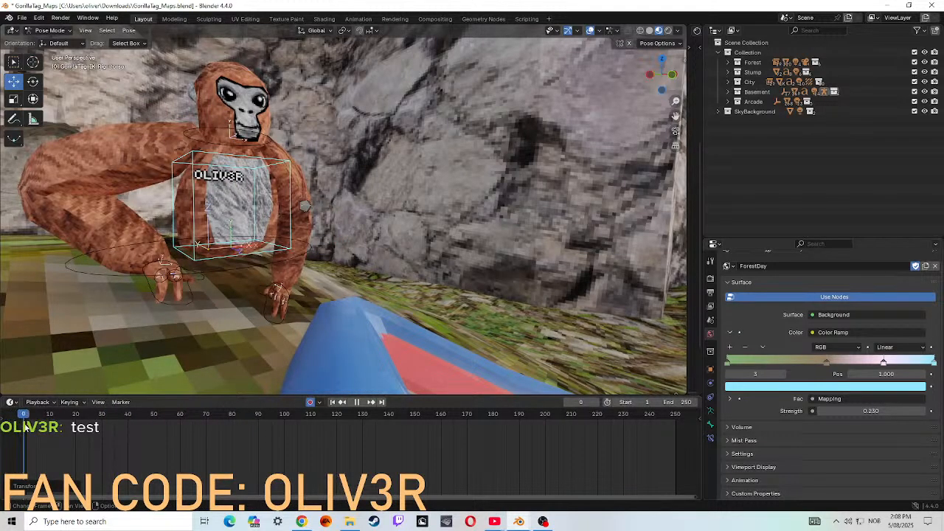
left_click(361, 402)
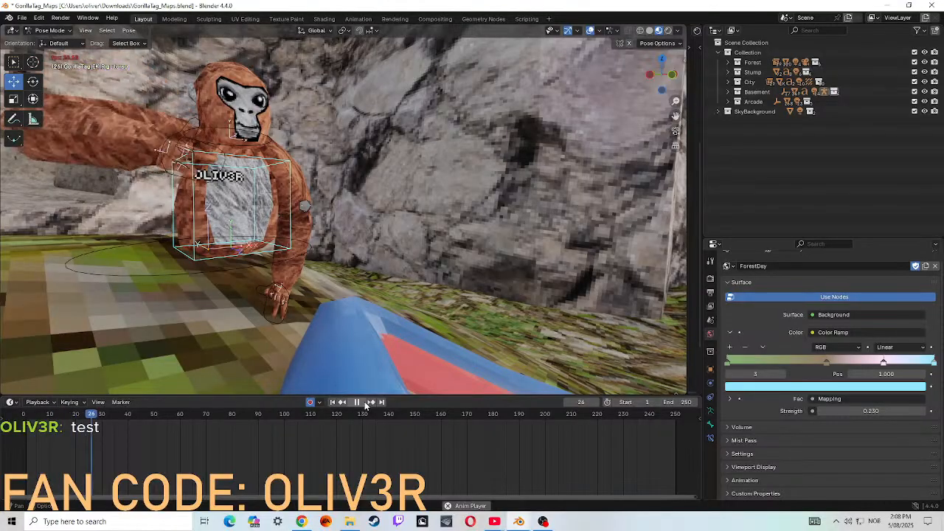
left_click(362, 403)
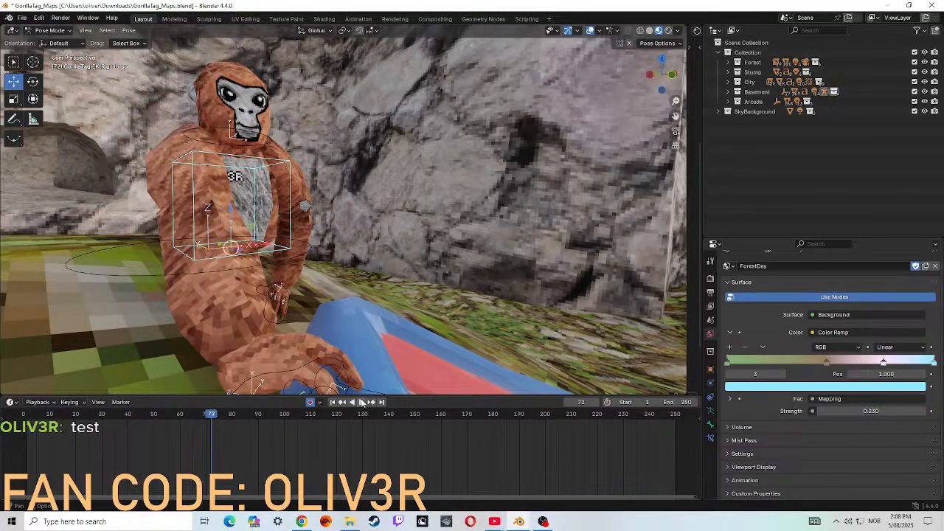
- Move the left hand controller forward onto the blue object's edge at frame 72, beside the right hand
key("shift+grave")
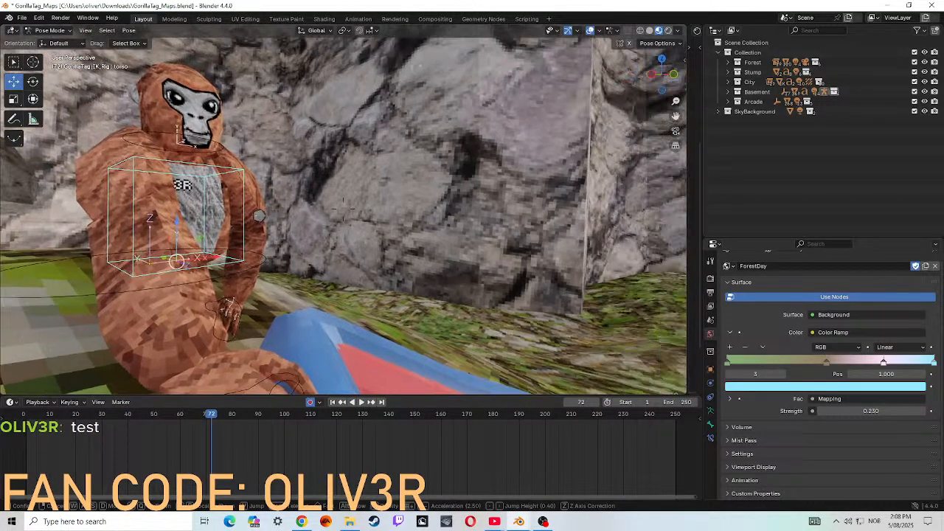
key("d")
key("w")
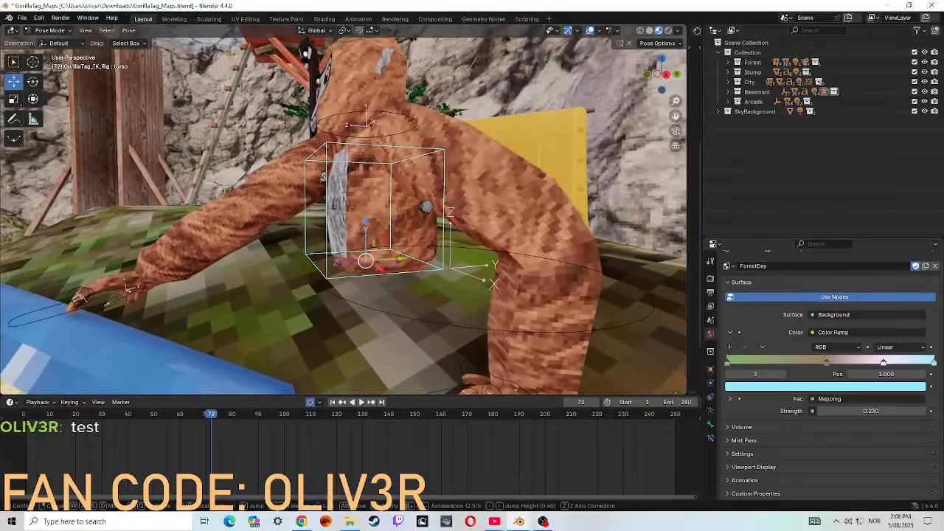
key("s")
left_click(476, 372)
left_click(420, 358)
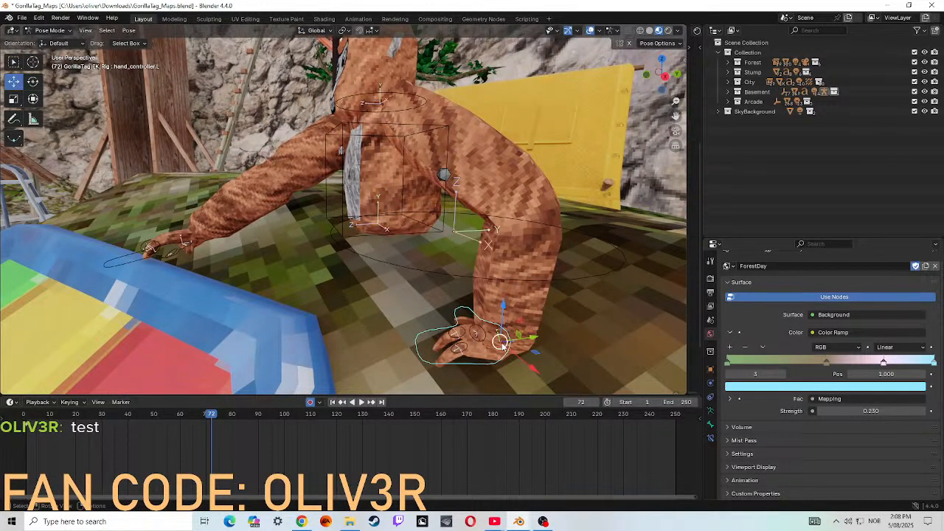
key("g")
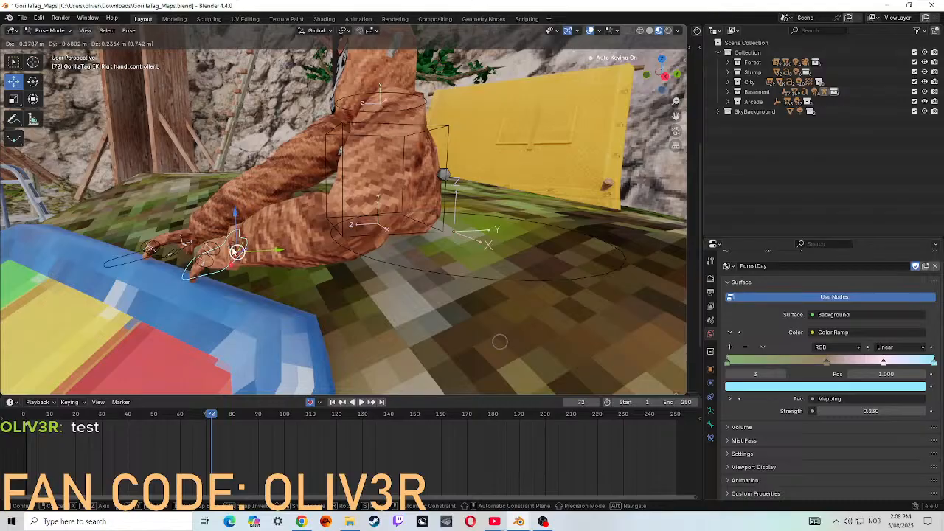
left_click(257, 251)
- Play the new left hand motion from the start, stopping at frame 118
left_click_drag(209, 416, 23, 404)
left_click(361, 402)
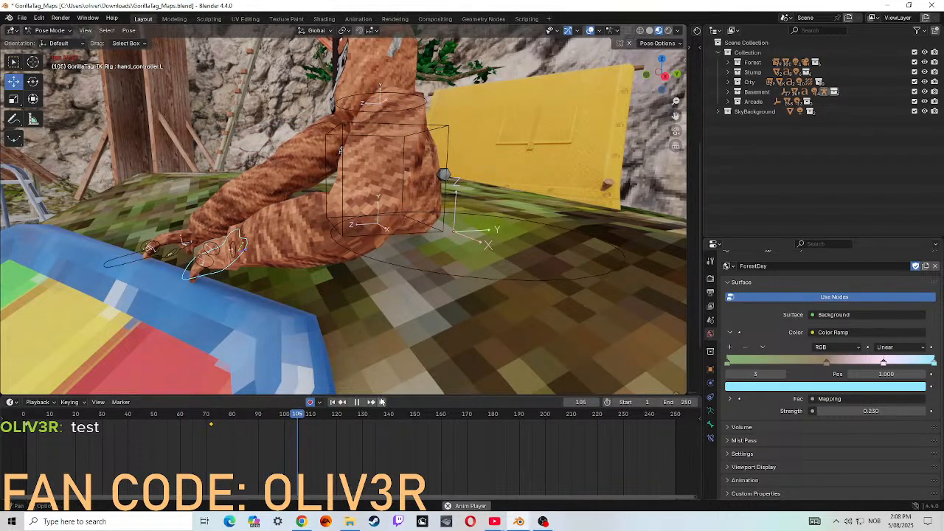
left_click(357, 402)
- Review the left hand's motion from the front by playing from frame 2, stopping at frame 40
key("shift+grave")
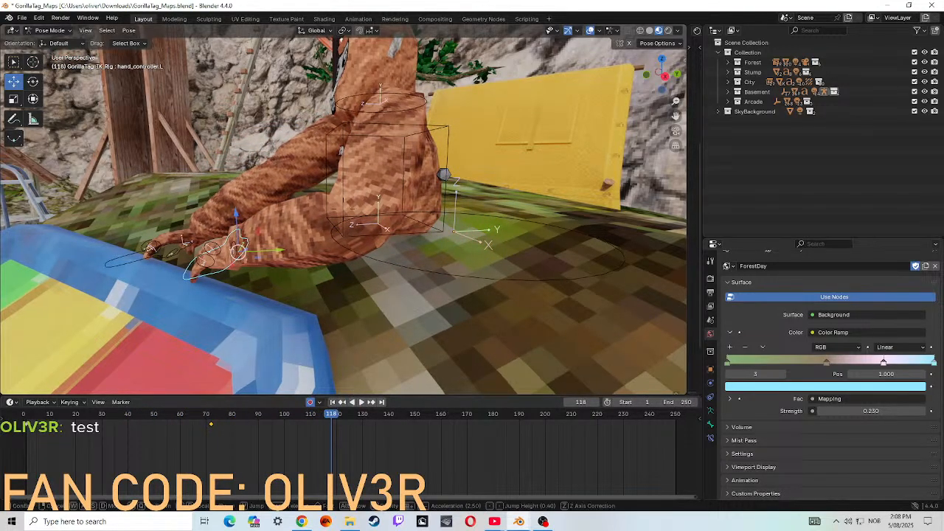
key("w")
key("s")
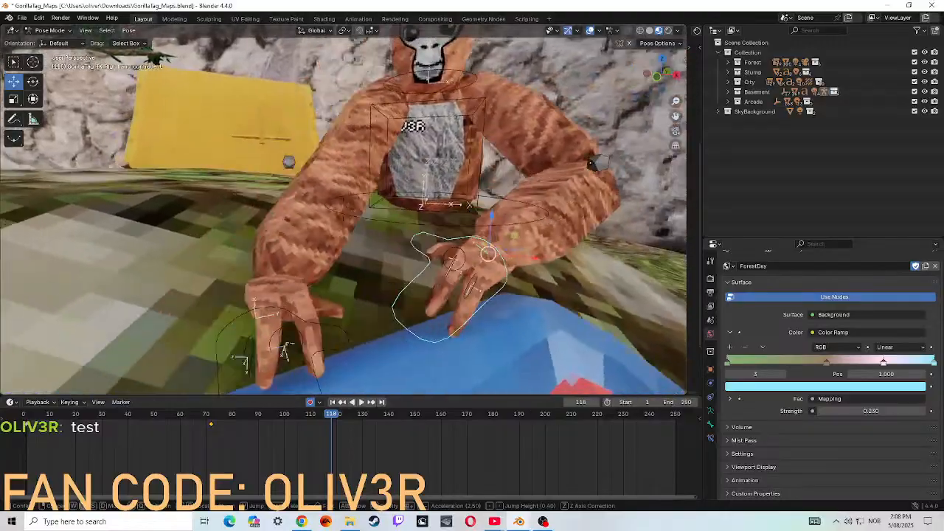
key("a")
key("d")
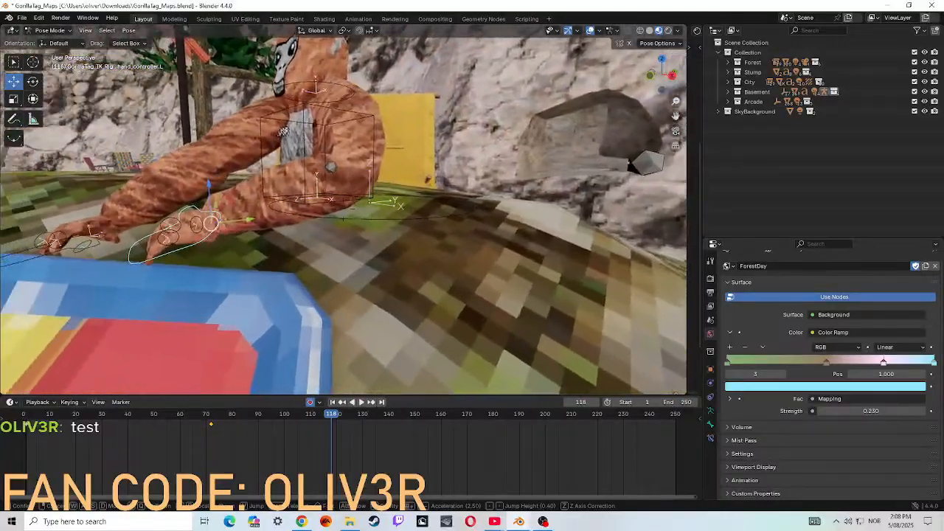
key("a")
key("w")
left_click(344, 216)
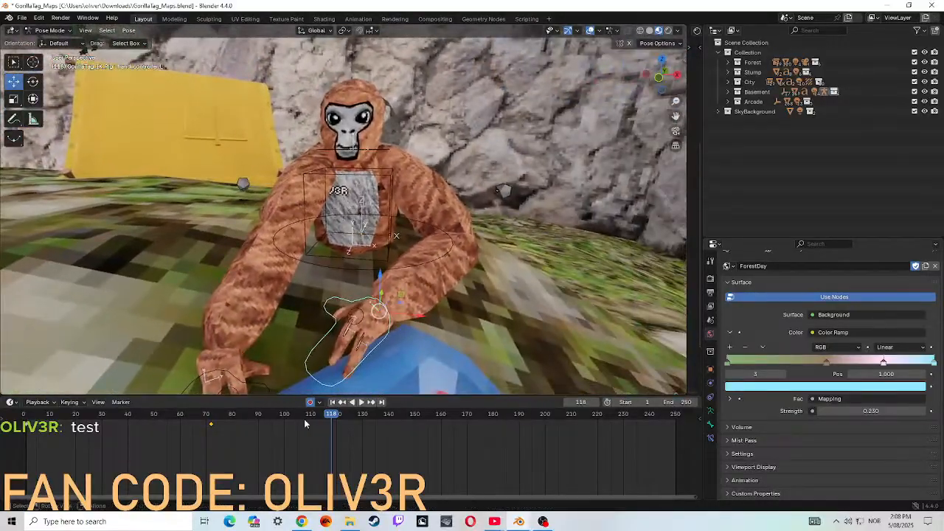
left_click_drag(332, 416, 30, 433)
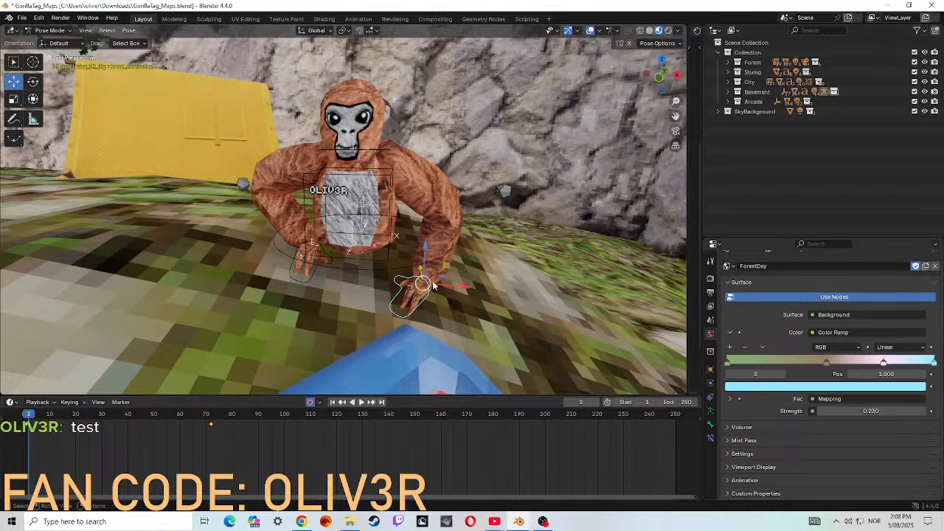
left_click(360, 402)
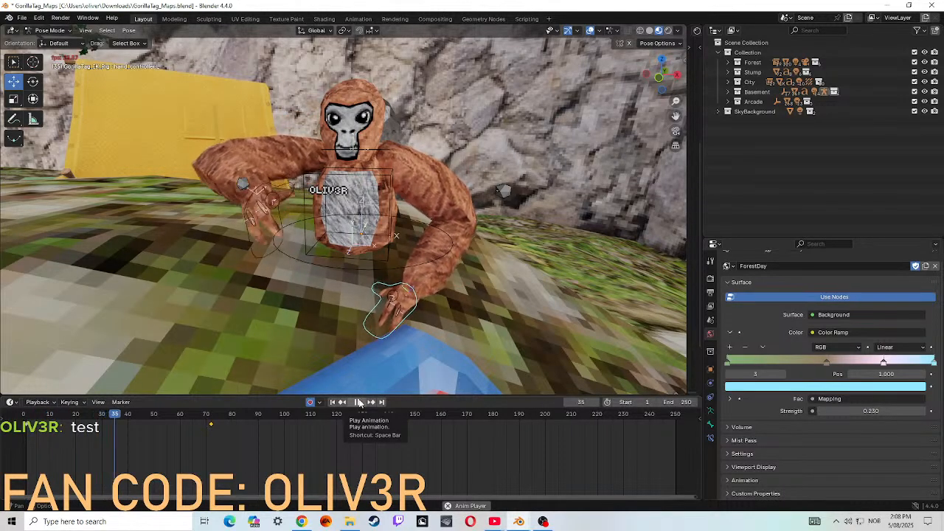
left_click(360, 403)
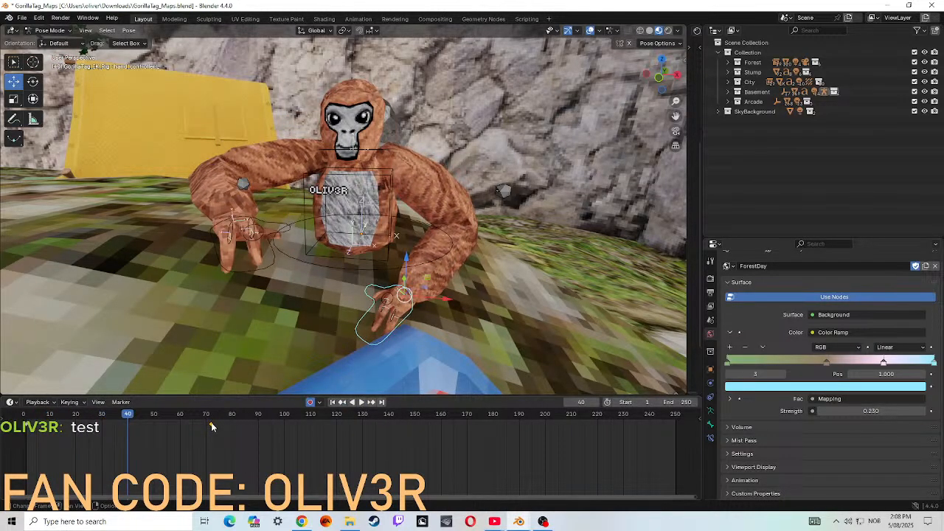
- Delete the left hand controller's keyframe at the start of the timeline, keeping the one at frame 72
left_click_drag(211, 426, 211, 426)
right_click(28, 426)
mouse_move(41, 412)
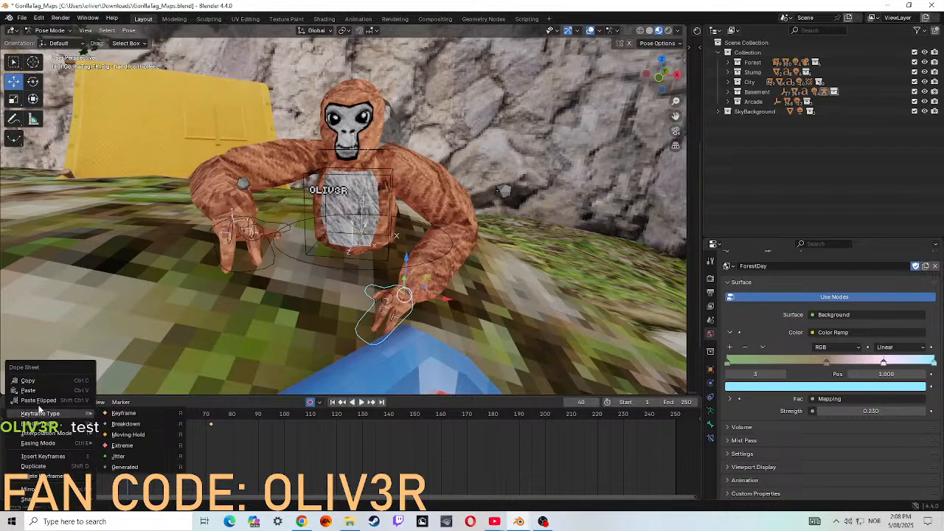
left_click(61, 478)
- Play the animation from the start to check the planted left hand, stopping at frame 85
left_click_drag(130, 416, 21, 415)
left_click(361, 402)
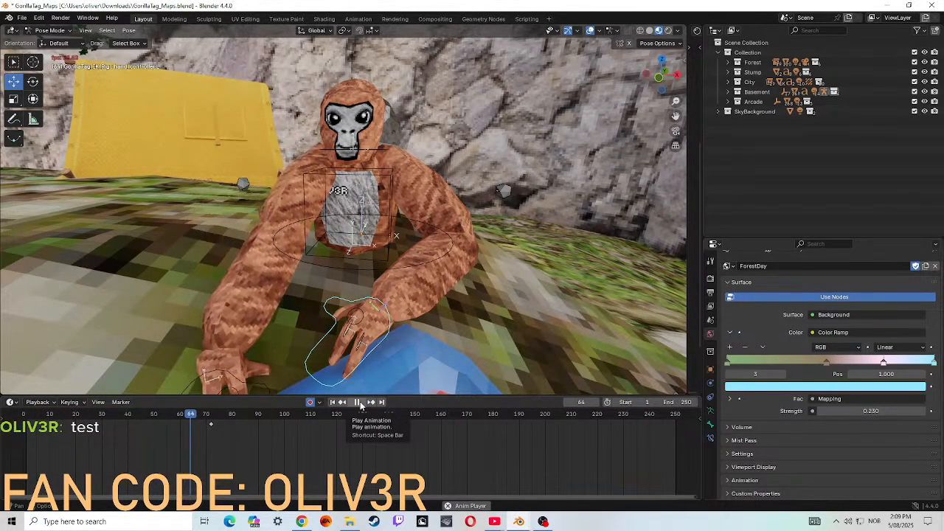
left_click(360, 403)
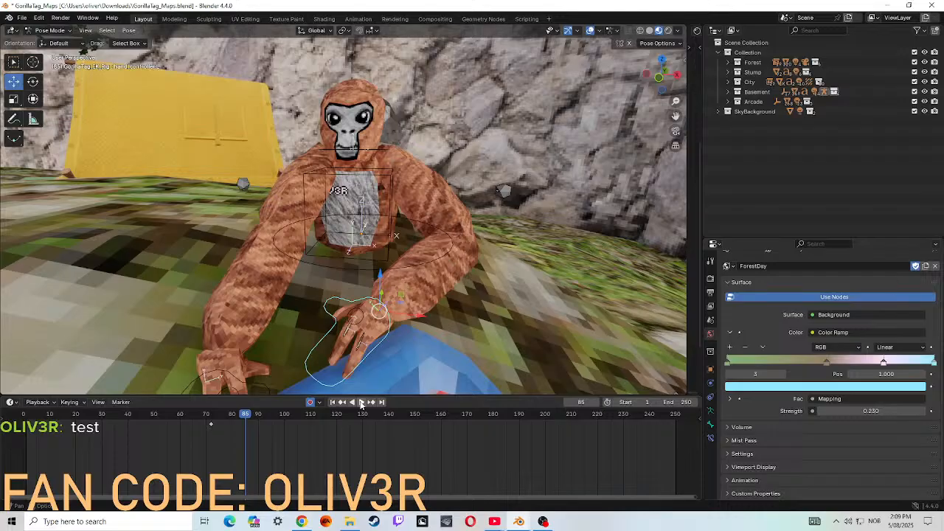
- Move the torso controller forward toward the blue object at frame 85, viewed from the gorilla's side
left_click(470, 297)
key("shift+grave")
key("w")
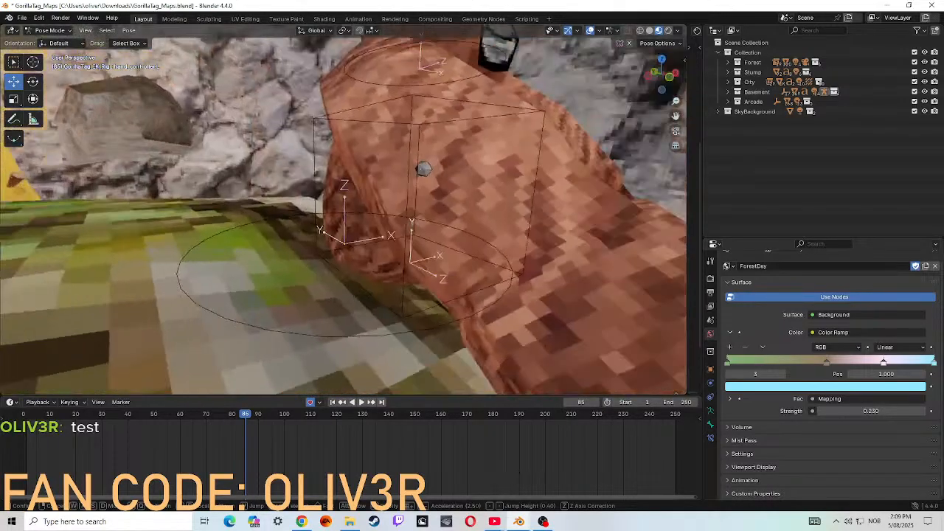
key("s")
left_click(411, 323)
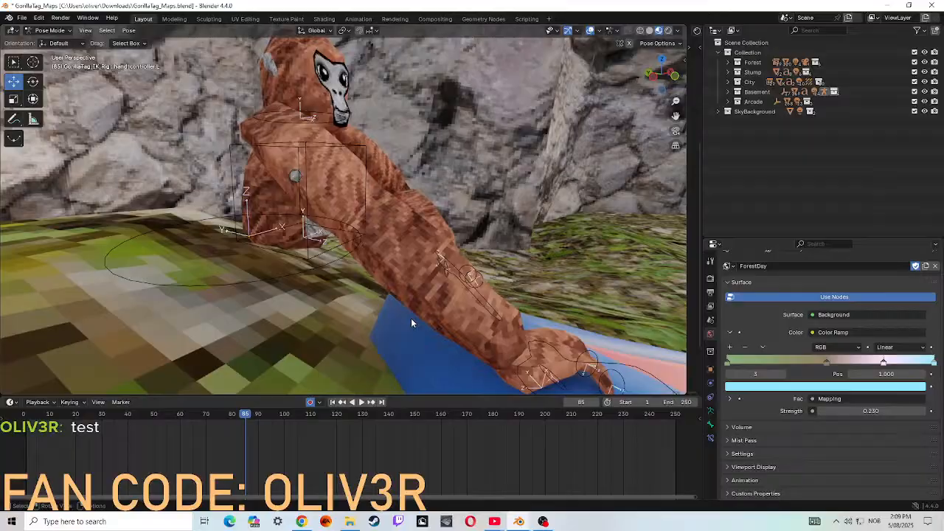
left_click(261, 281)
left_click(305, 250)
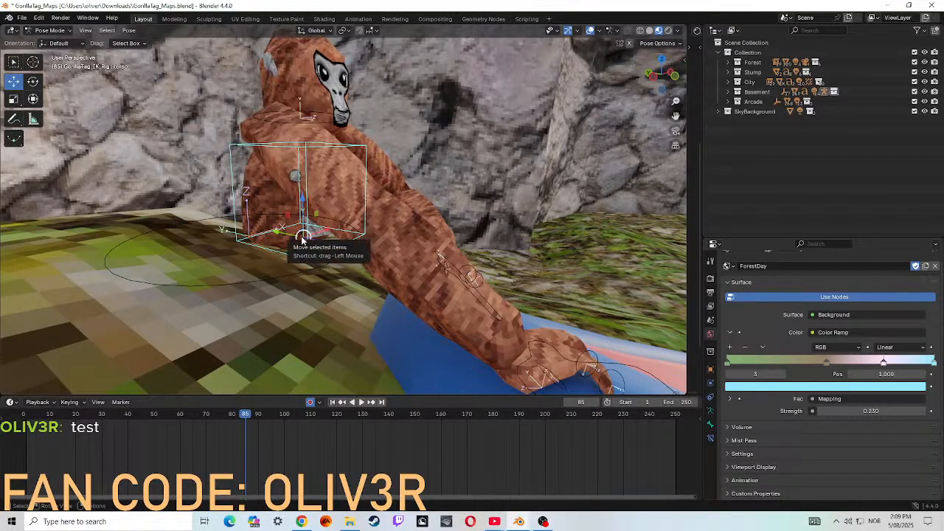
left_click_drag(303, 237, 430, 264)
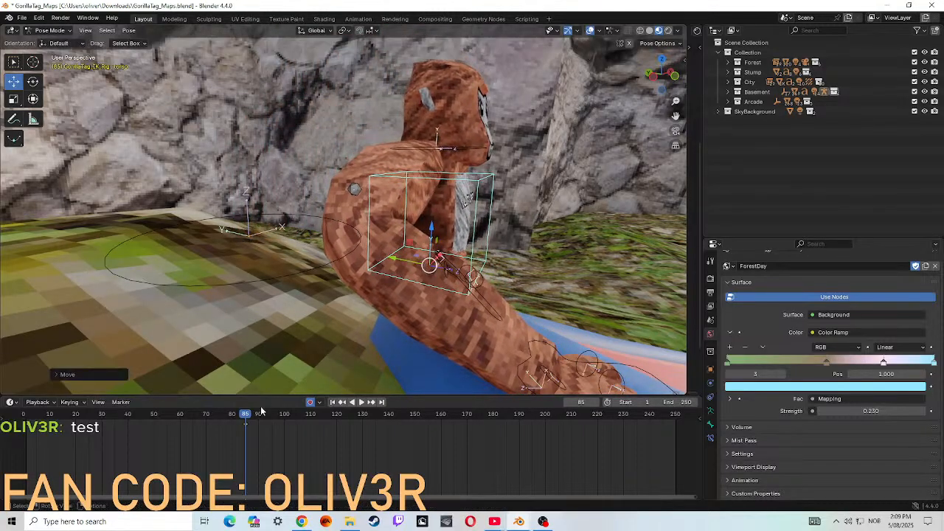
- Play the torso's forward move from frame 1, stopping at frame 101
left_click_drag(246, 415, 26, 434)
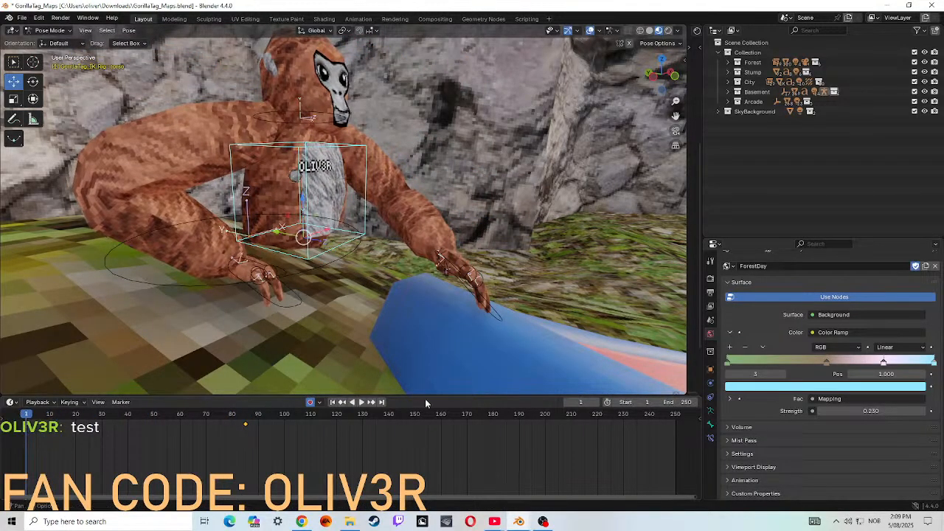
left_click(360, 402)
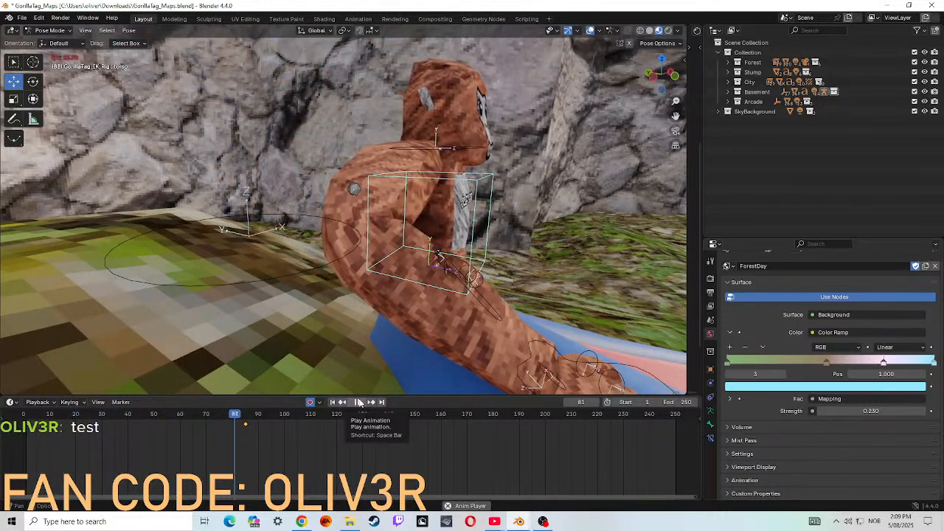
left_click(356, 403)
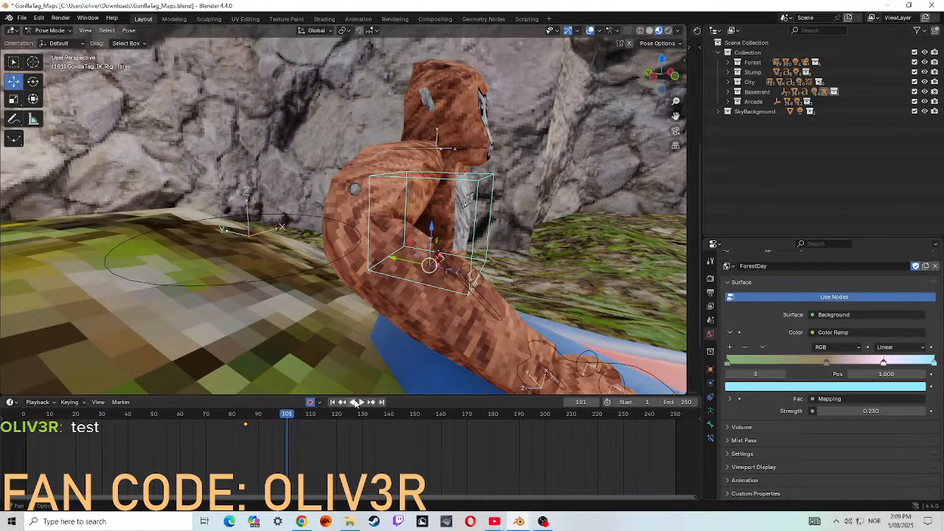
- Switch to the selection tool and select the left hand controller from the front at frame 101
key("w")
left_click(424, 340)
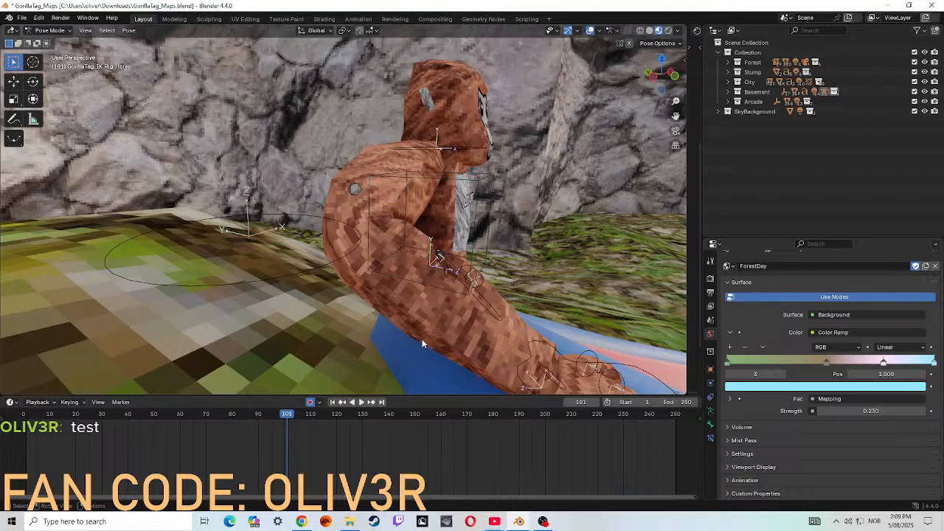
key("shift+grave")
key("d")
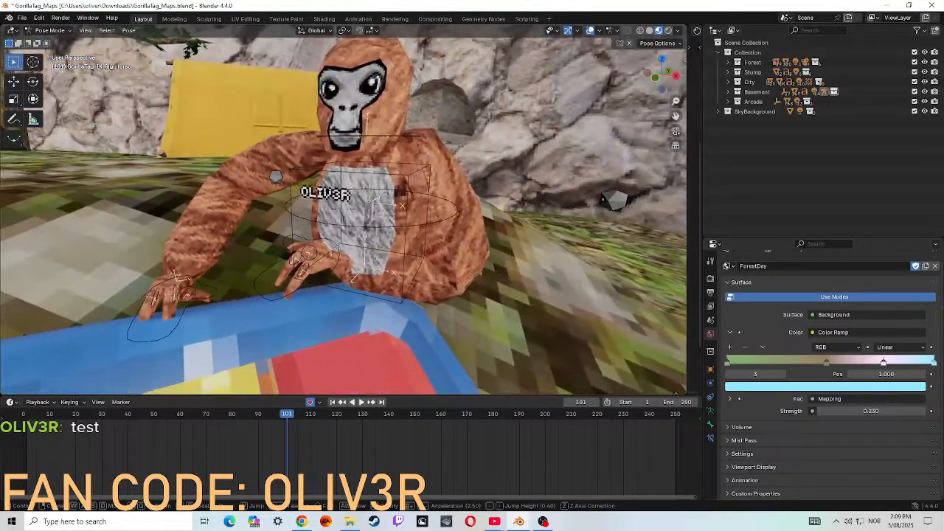
left_click(335, 291)
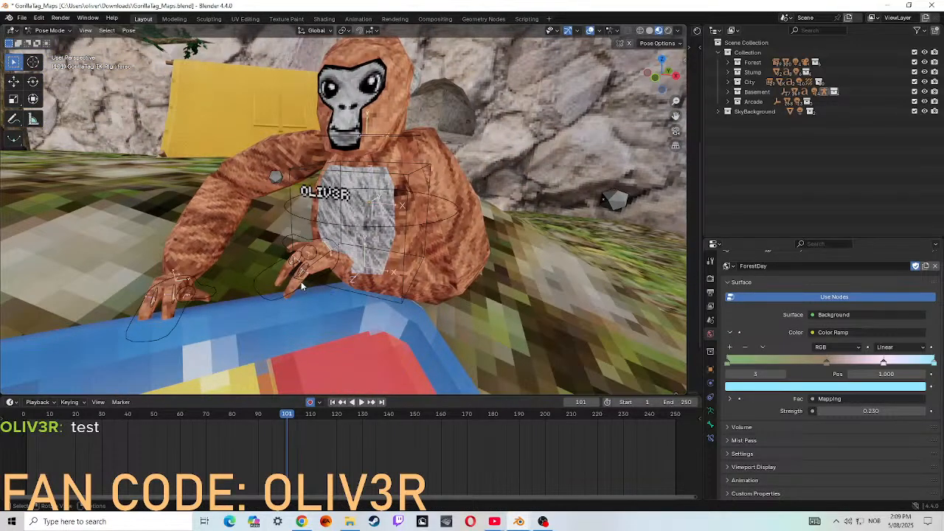
left_click(271, 300)
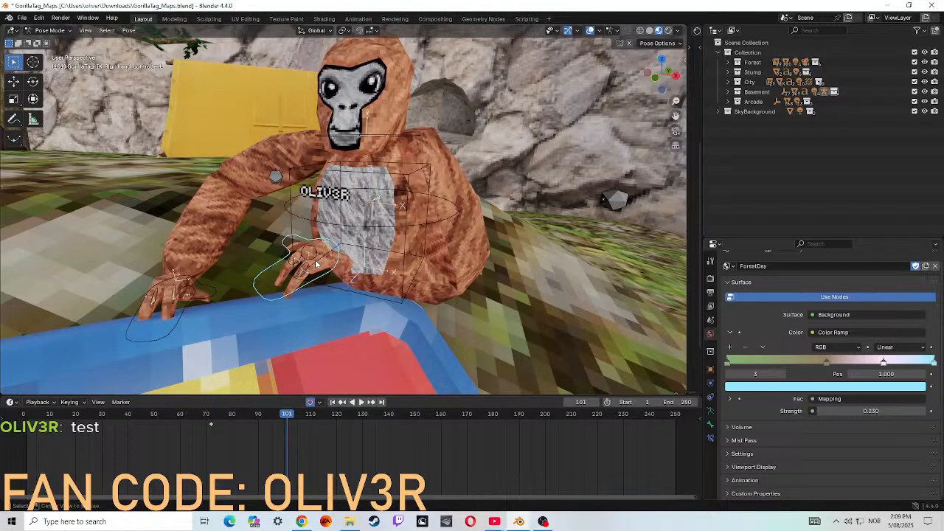
scroll(315, 264, "up", 3)
mouse_move(316, 265)
middle_mouse_down()
mouse_move(340, 270)
mouse_move(313, 268)
middle_mouse_up()
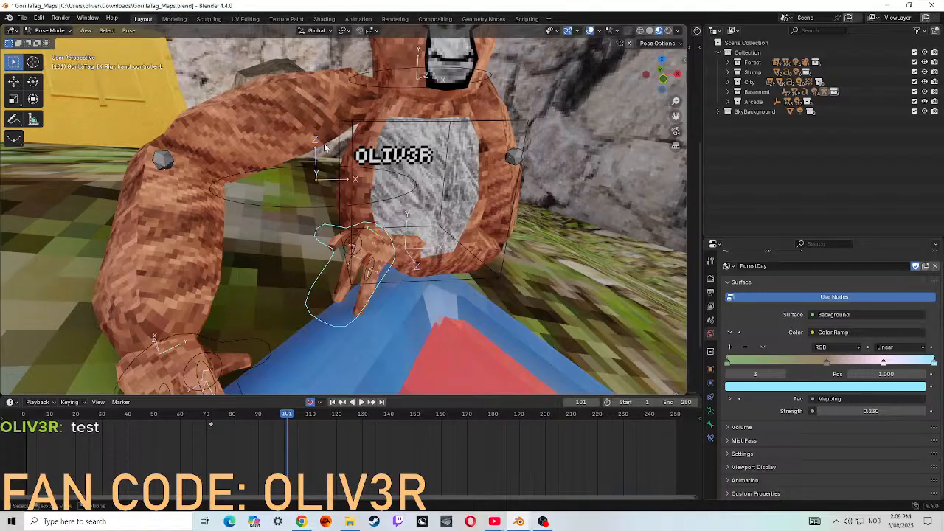
left_click(372, 239)
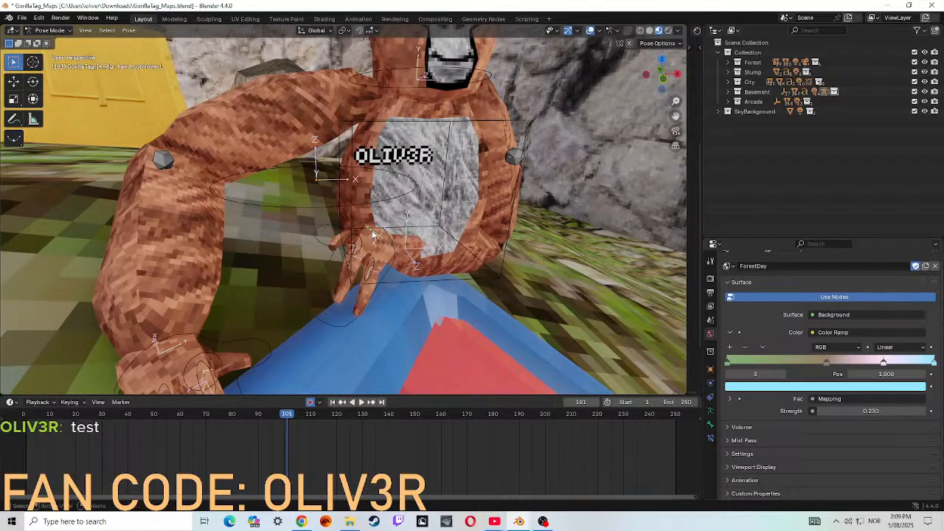
left_click(311, 331)
left_click(332, 290)
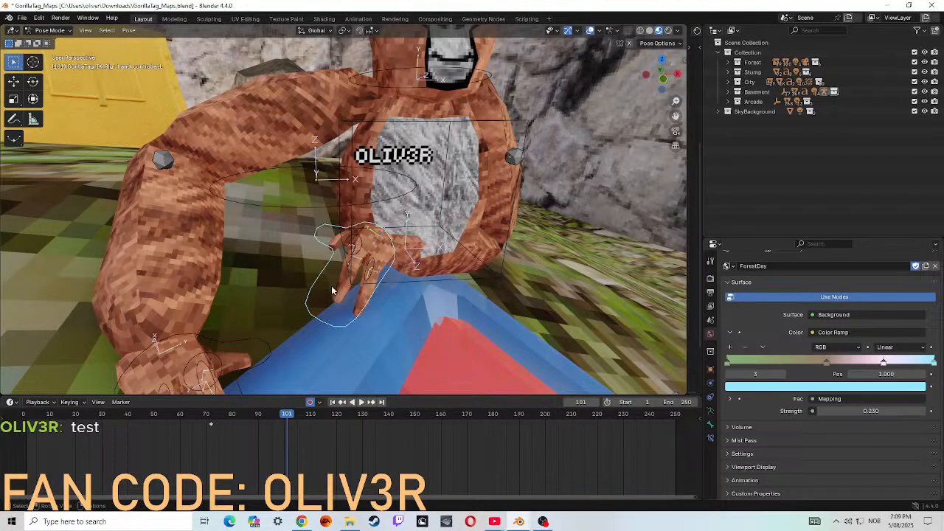
left_click(365, 234)
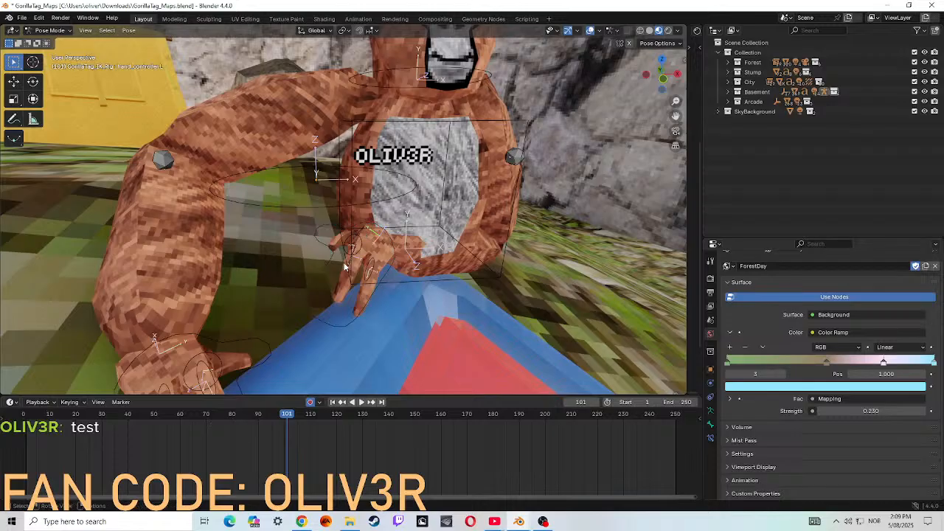
left_click(340, 325)
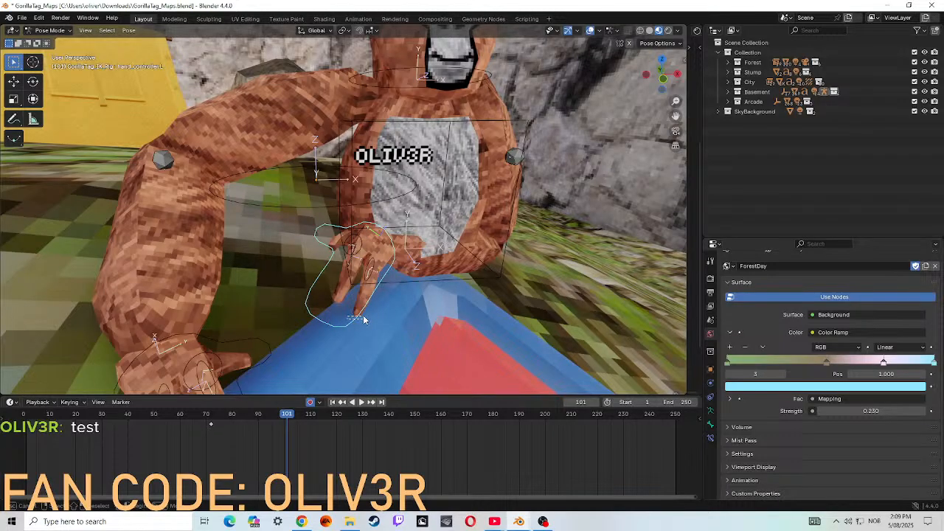
left_click(368, 236, "shift")
mouse_move(381, 239)
left_mouse_down()
mouse_move(371, 241)
mouse_move(379, 237)
left_mouse_up()
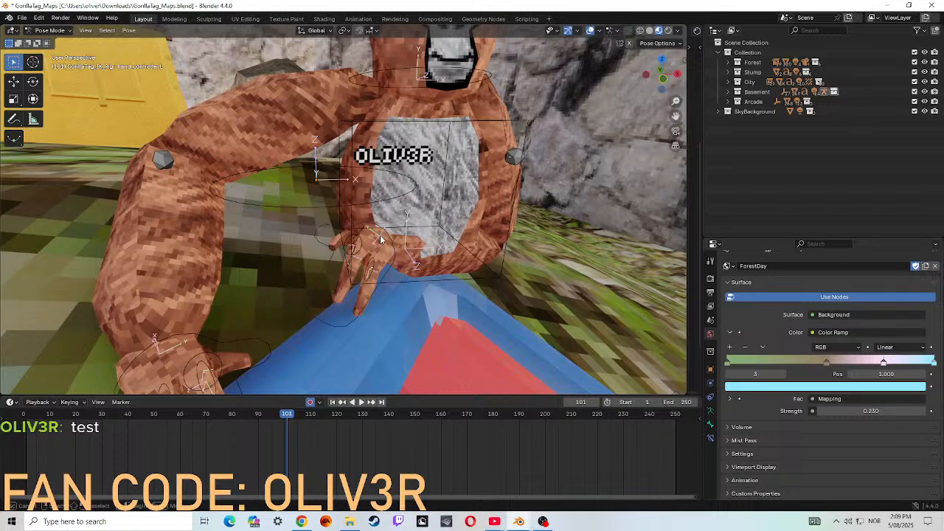
left_click(380, 236)
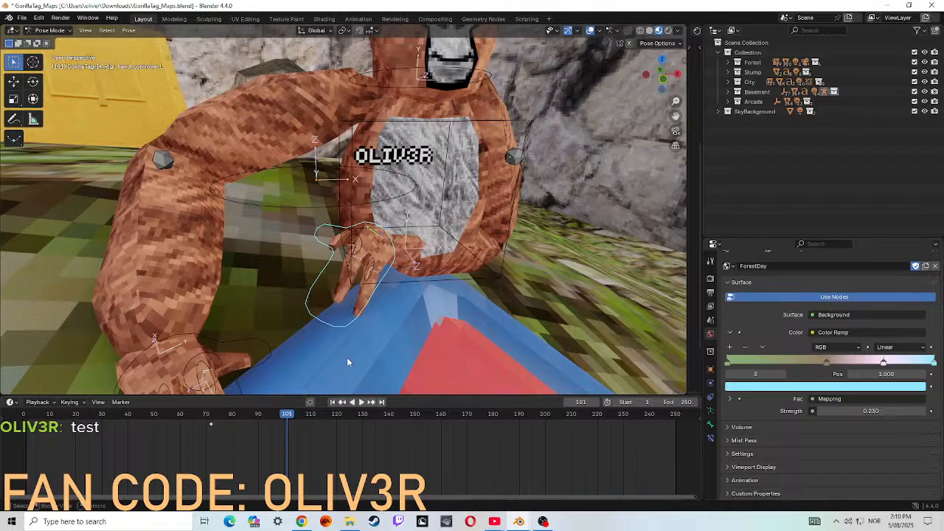
- Play the animation from the start with the left hand controller selected, stopping at frame 102
left_click_drag(289, 416, 27, 426)
key("space")
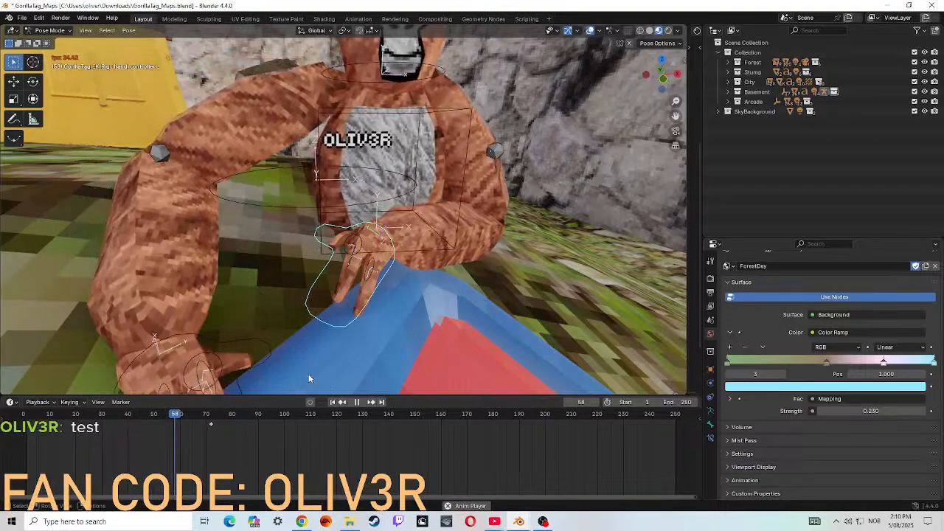
left_click(353, 402)
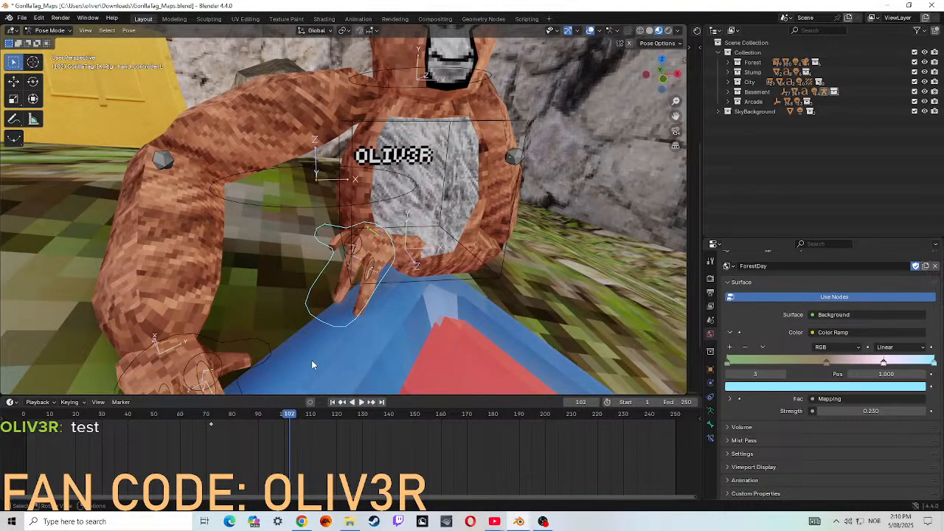
left_click(507, 228)
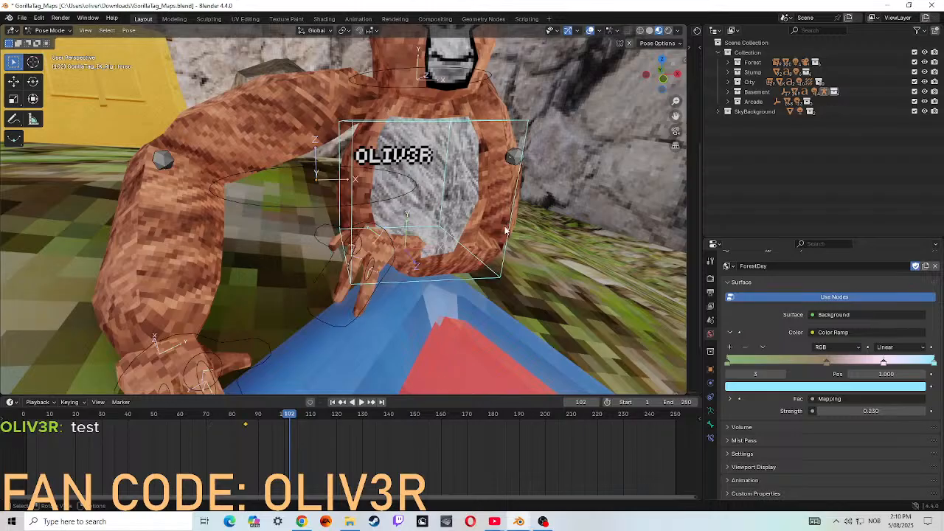
left_click(431, 251)
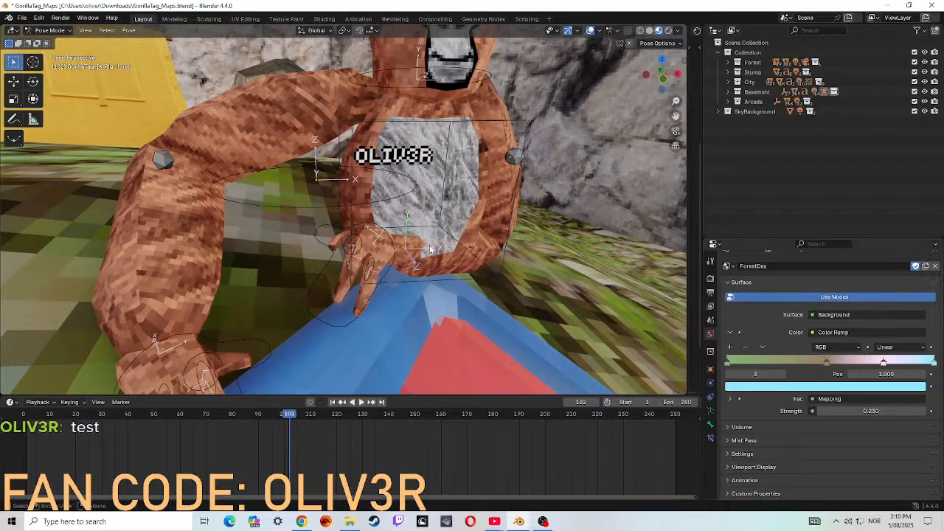
left_click(439, 178)
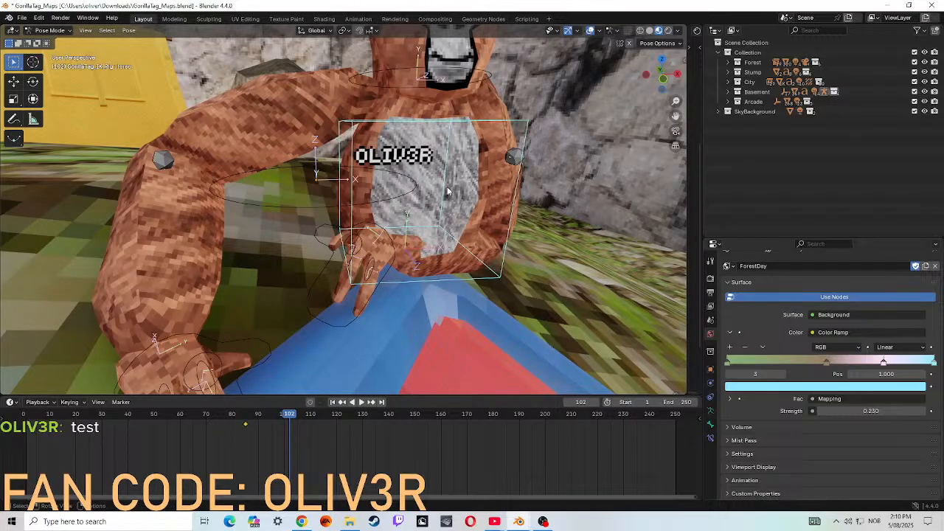
key("c")
key("w")
left_click(412, 253)
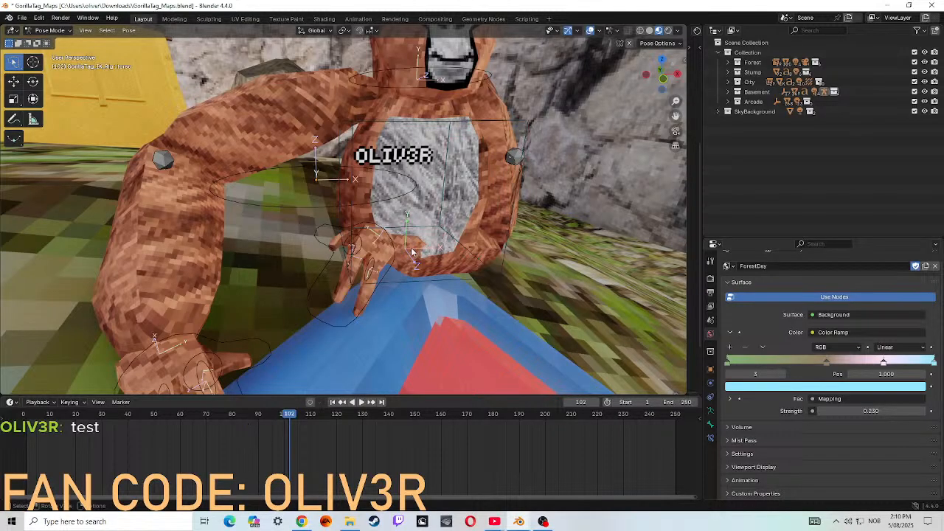
left_click(441, 234)
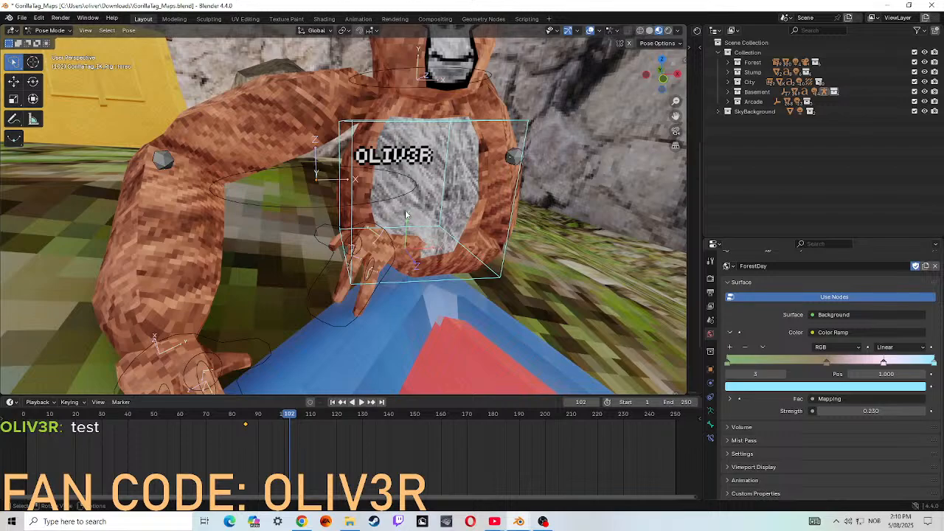
key("shift+grave")
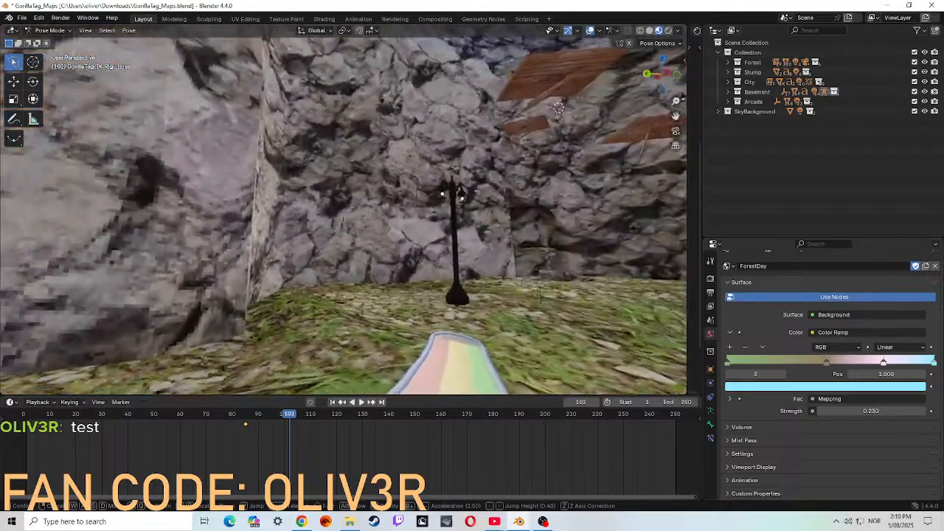
key("Escape")
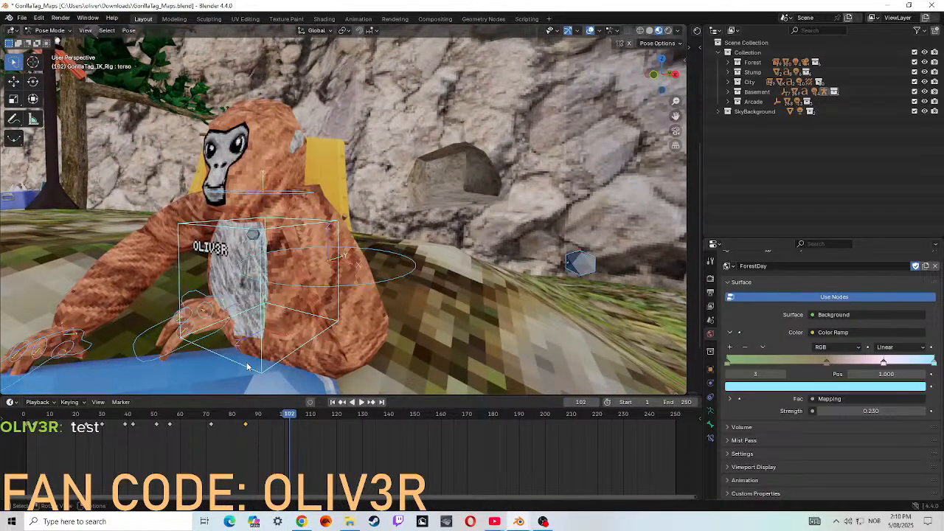
key("alt+a")
left_click(262, 338)
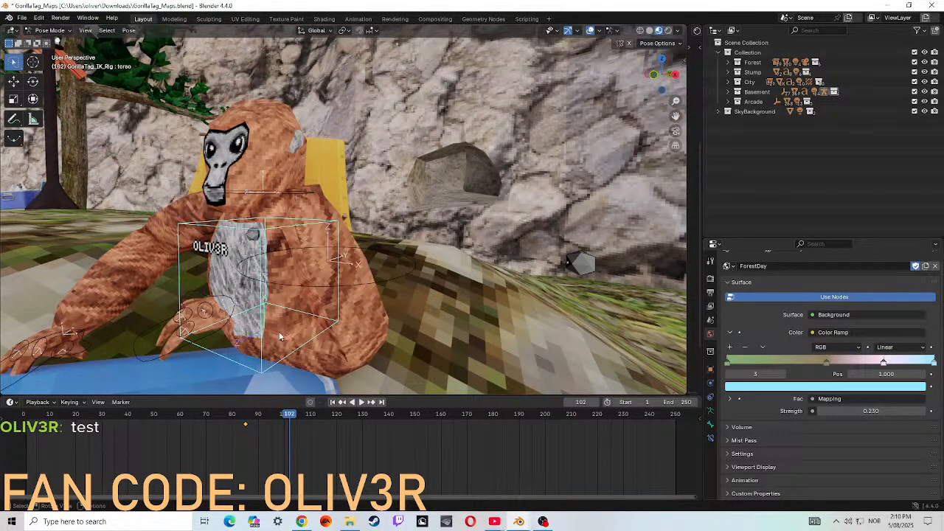
left_click(277, 335)
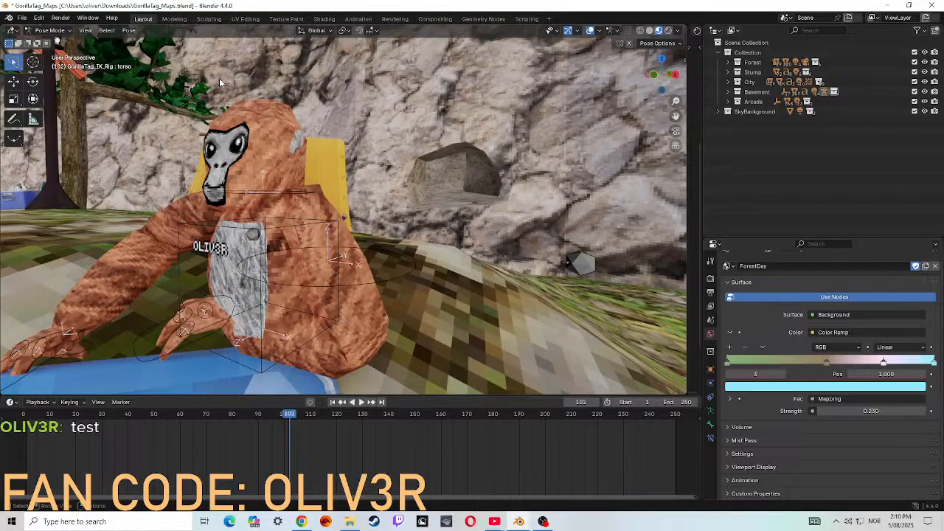
- Switch to the Move tool and select the left hand controller at frame 102
left_click(270, 192)
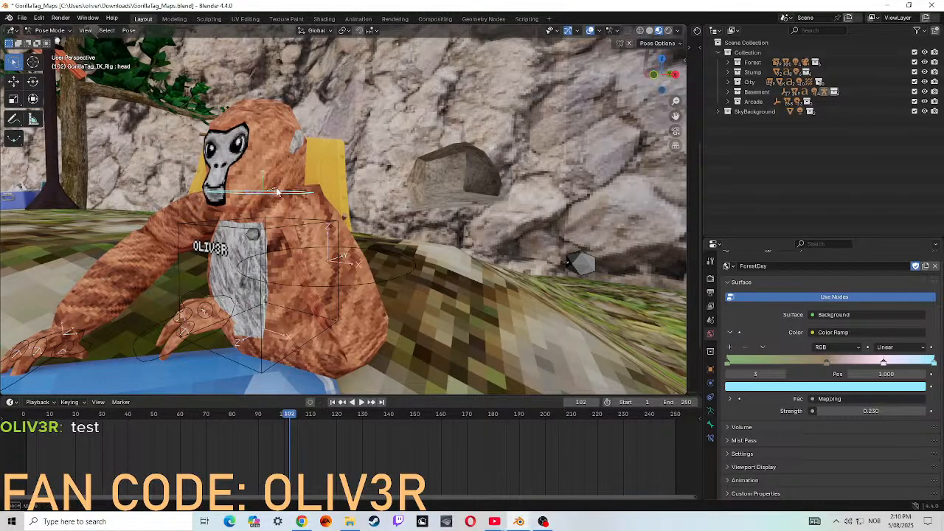
left_click(13, 84)
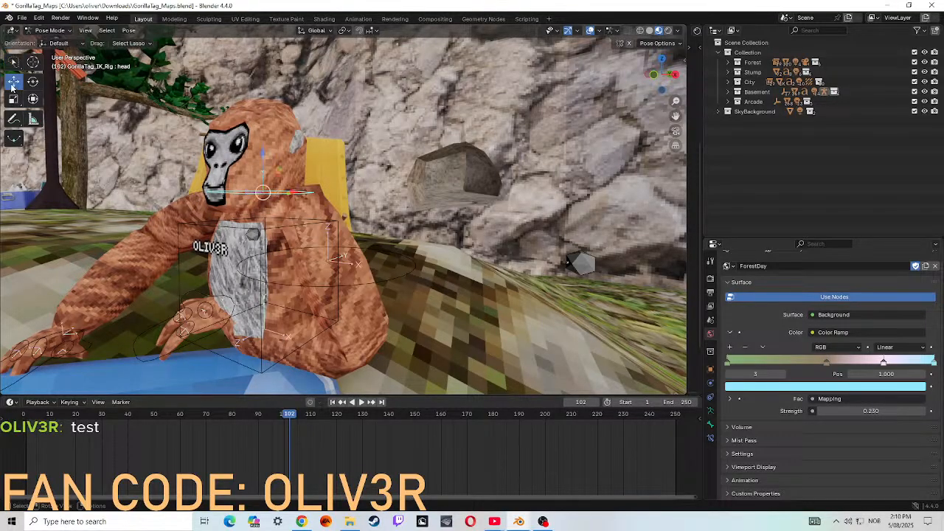
left_click(146, 356)
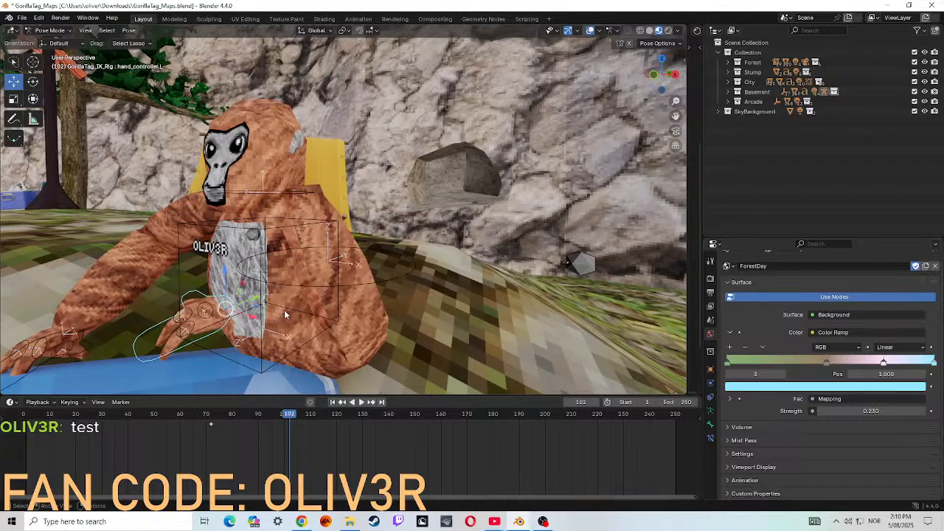
- Select the torso controller from the front and rotate it freely with the trackball at frame 102
key("shift+grave")
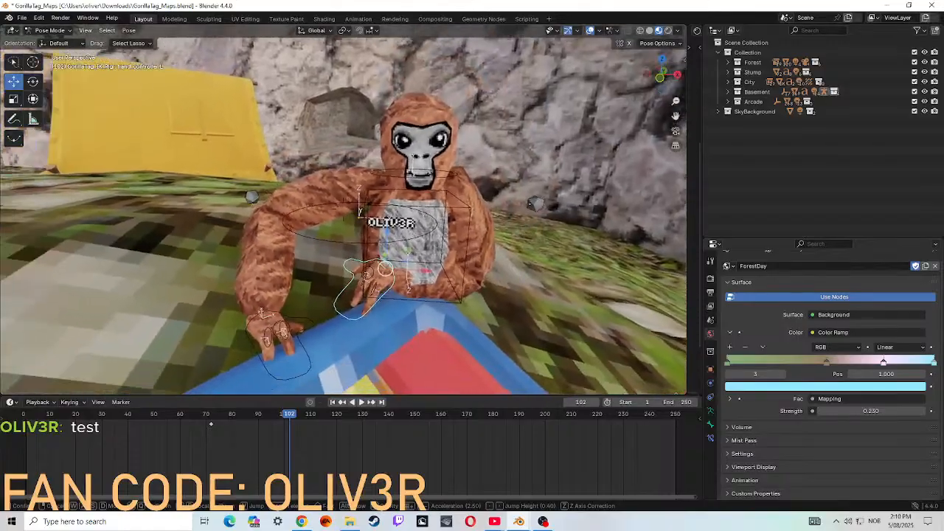
left_click(373, 309)
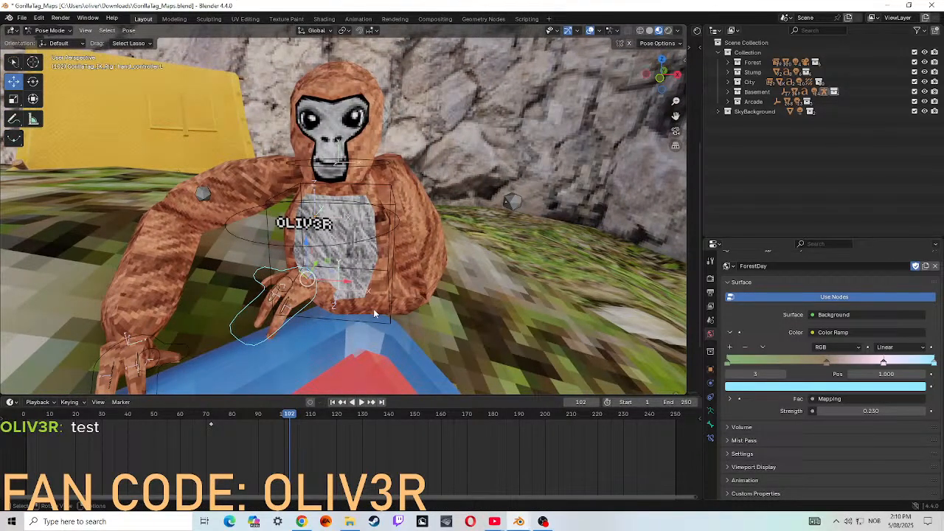
left_click(387, 301)
key("r")
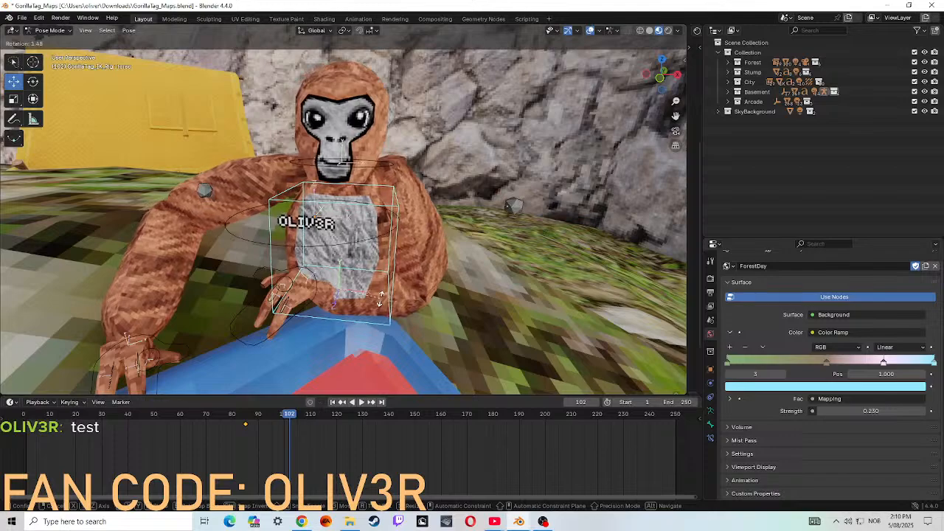
key("r")
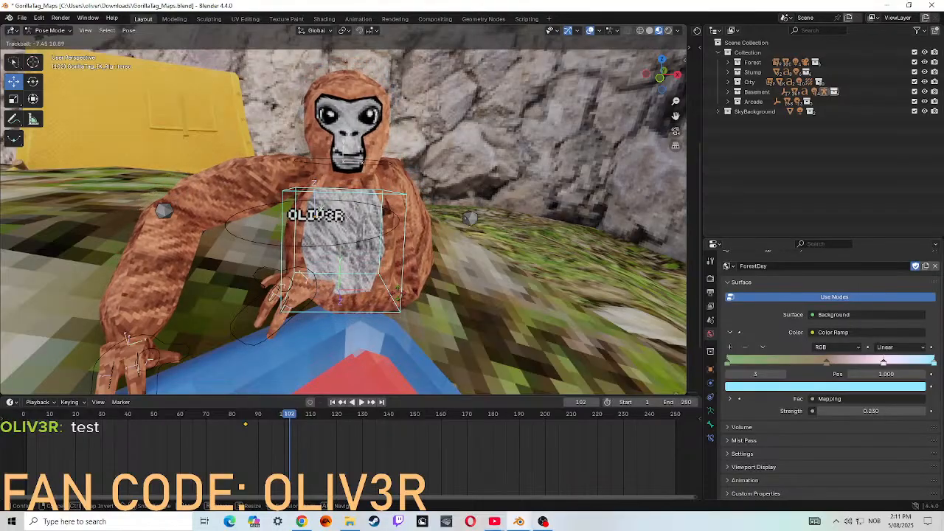
left_click(387, 331)
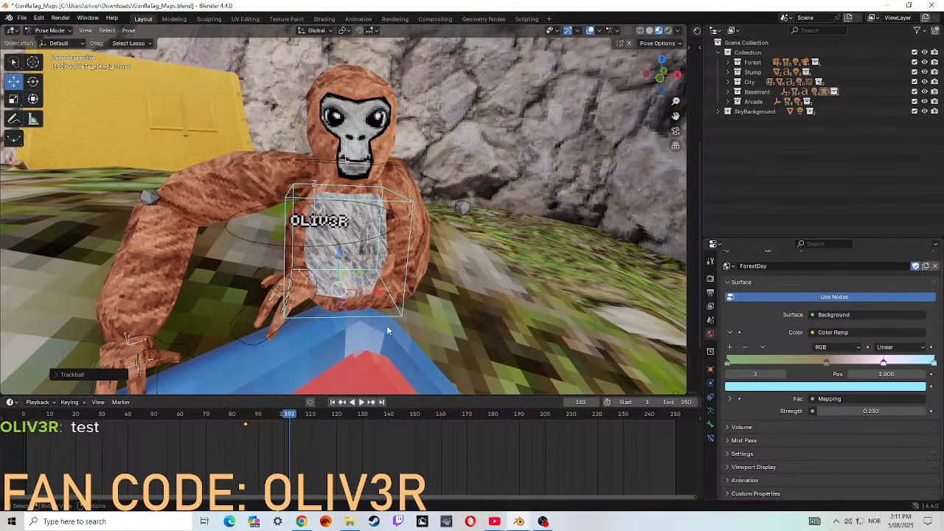
- Enable auto keying and move the torso controller along the global X axis toward the gorilla's right hand at frame 102
left_click(310, 402)
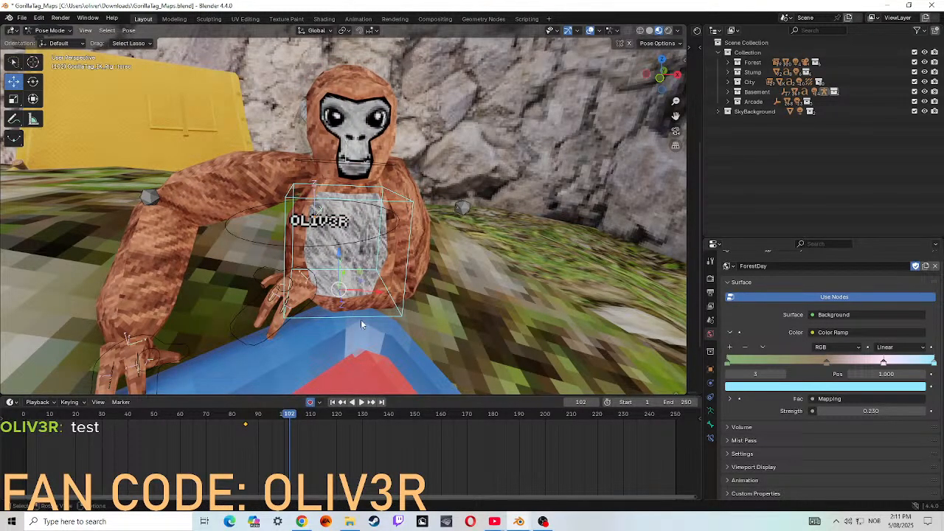
key("g")
key("x")
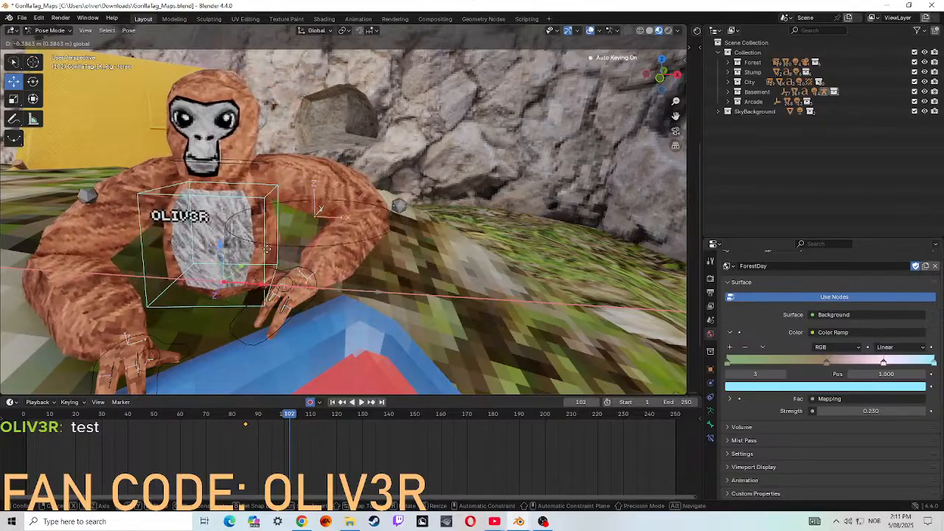
left_click(277, 254)
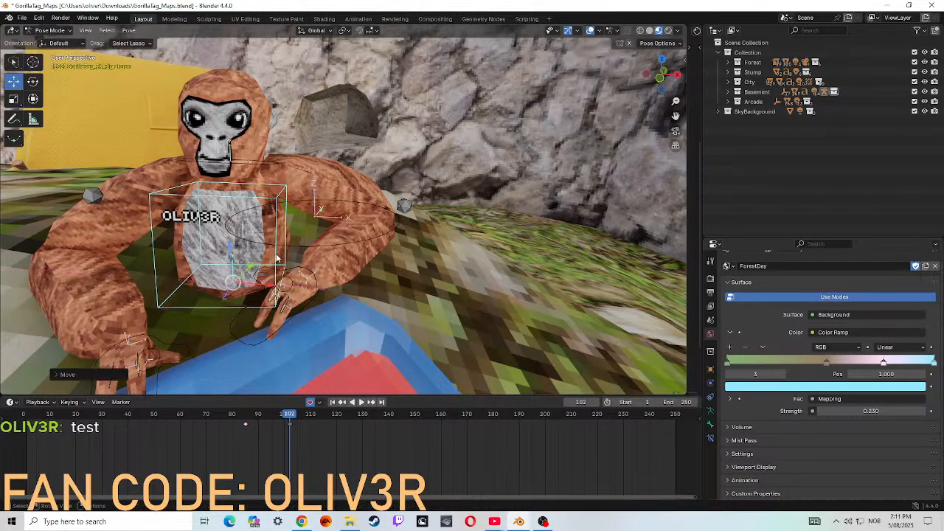
- Play the torso's sideways shift from the beginning of the timeline, stopping at frame 129
left_click_drag(96, 411, 29, 407)
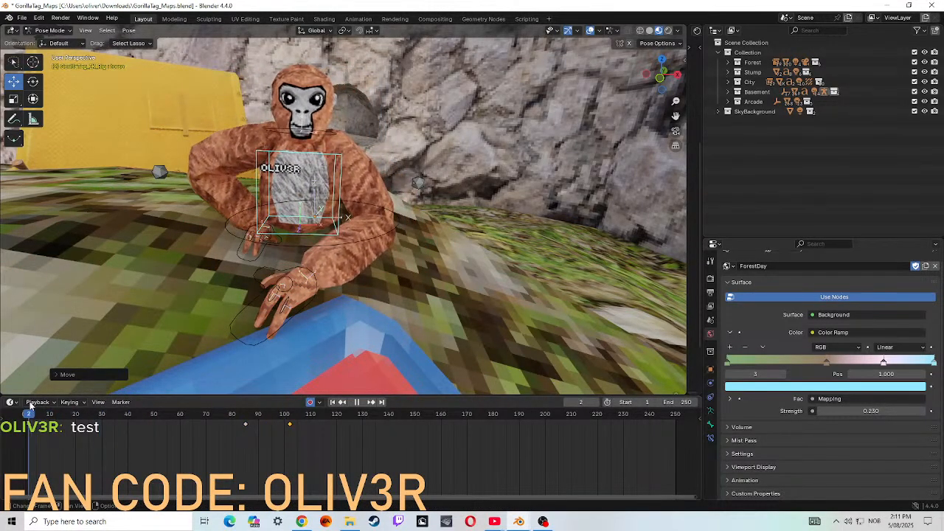
left_click(310, 402)
left_click(357, 403)
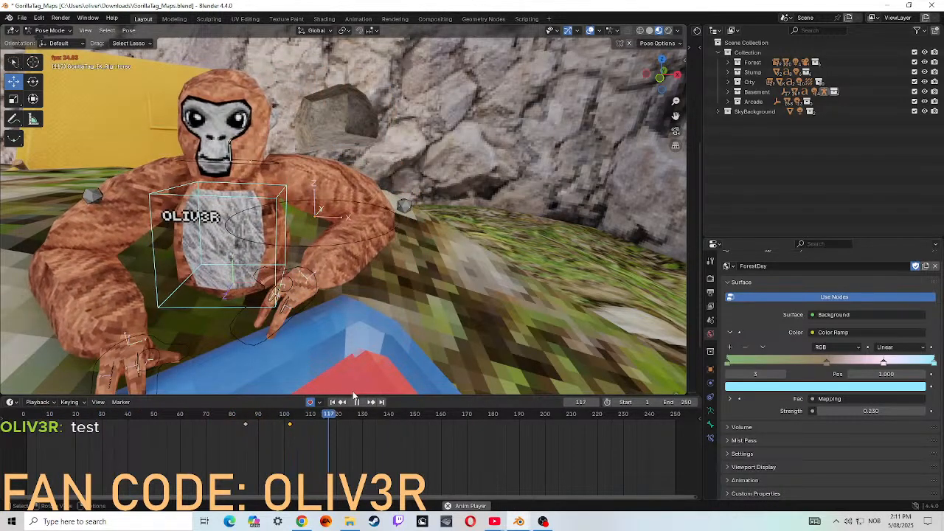
left_click(352, 402)
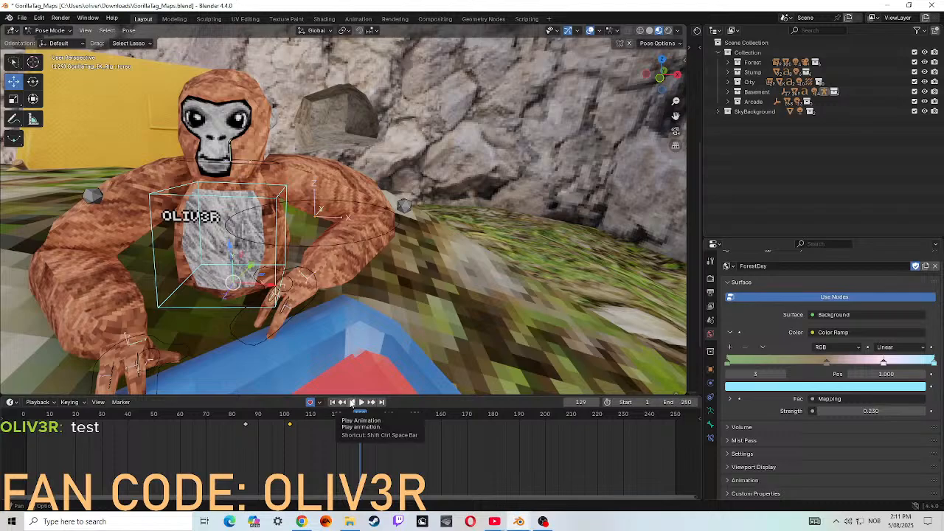
- Select the right hand controller and rotate it freely with the trackball at frame 129 so the palm faces the blue edge
left_click(374, 299)
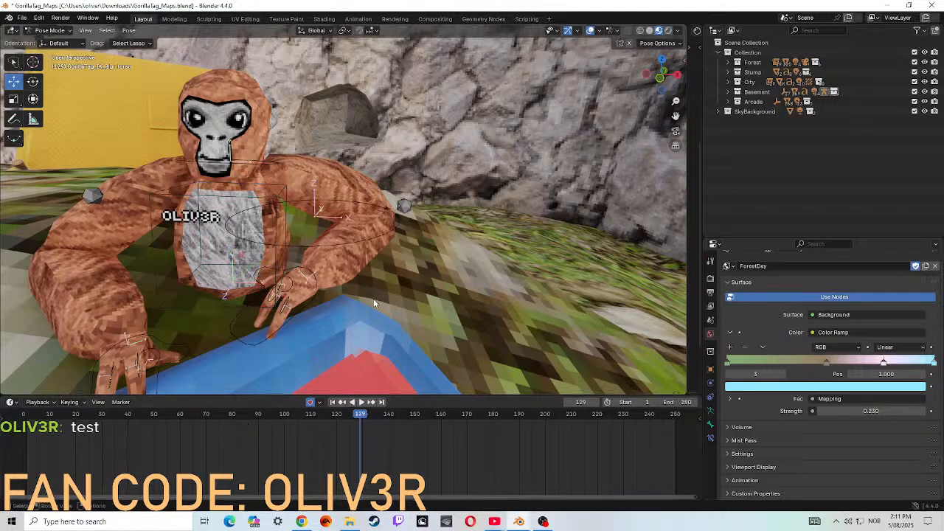
key("shift+grave")
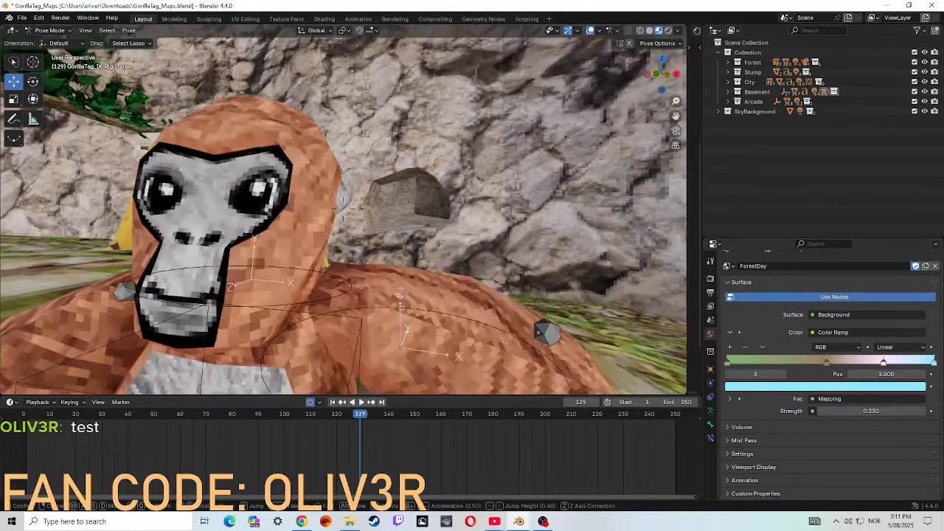
key("w")
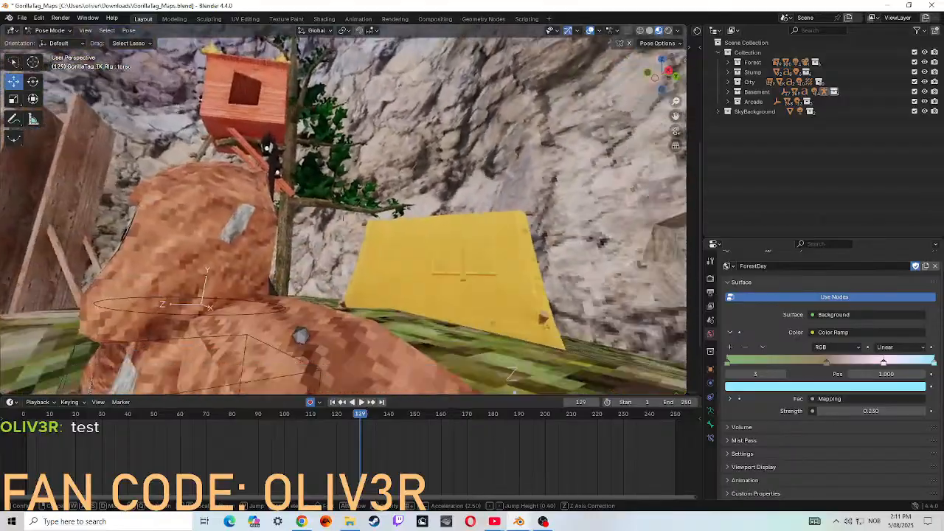
key("s")
key("a")
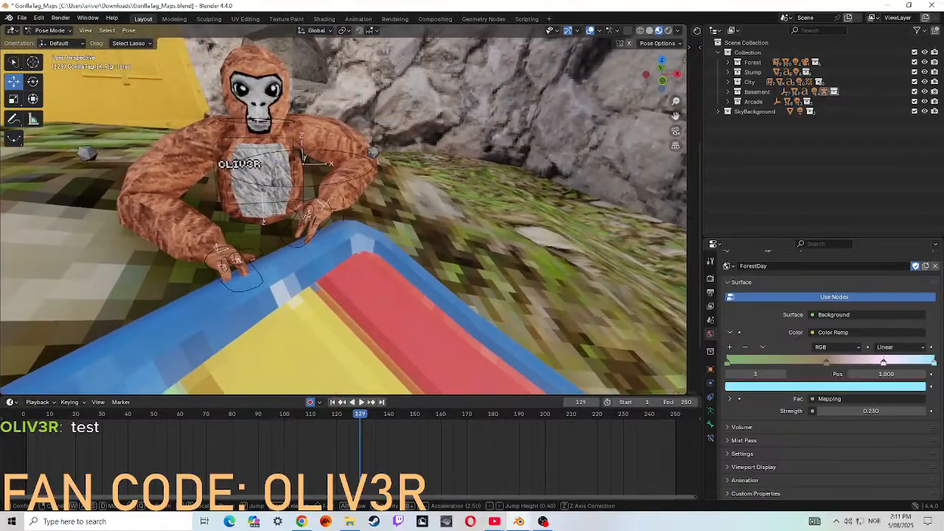
key("w")
key("d")
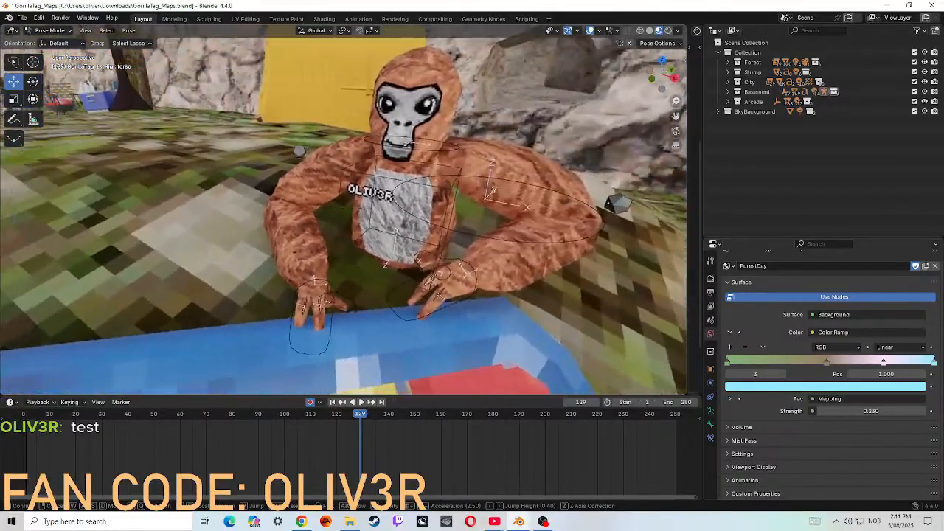
key("d")
left_click(369, 302)
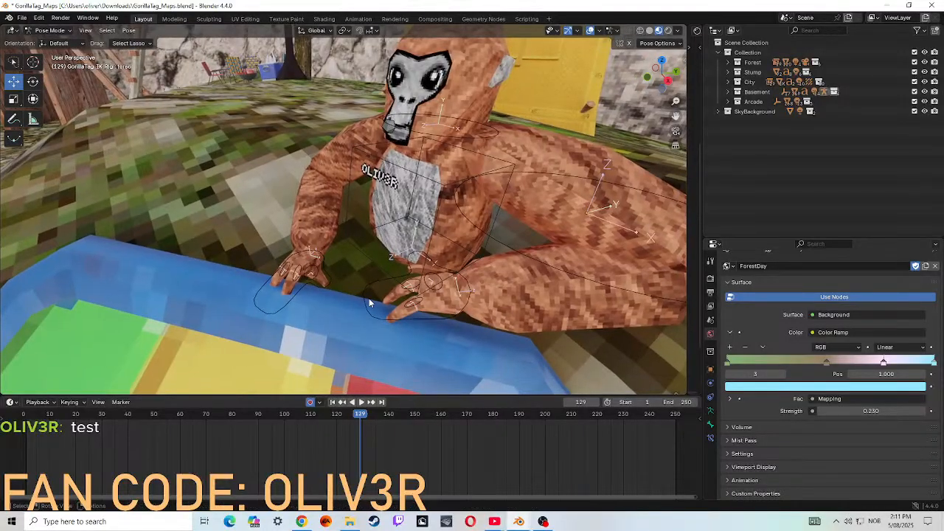
left_click(271, 313)
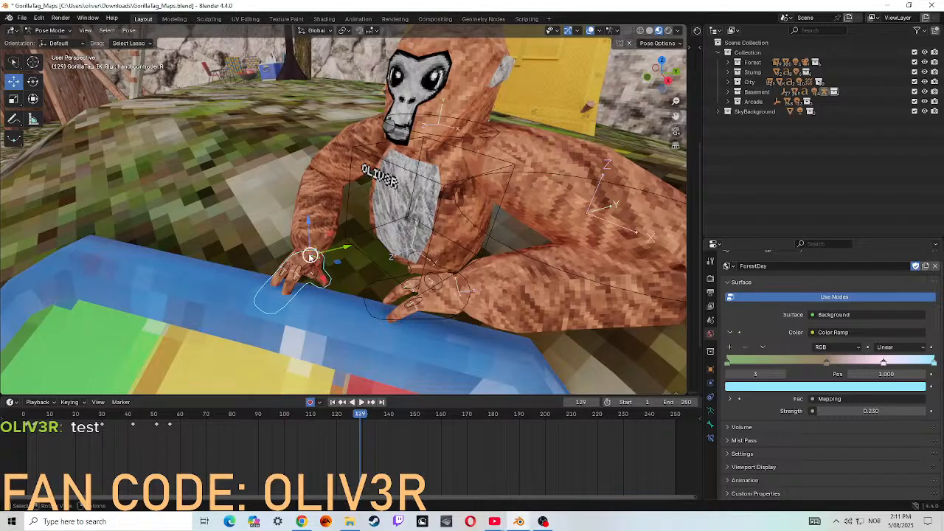
key("r")
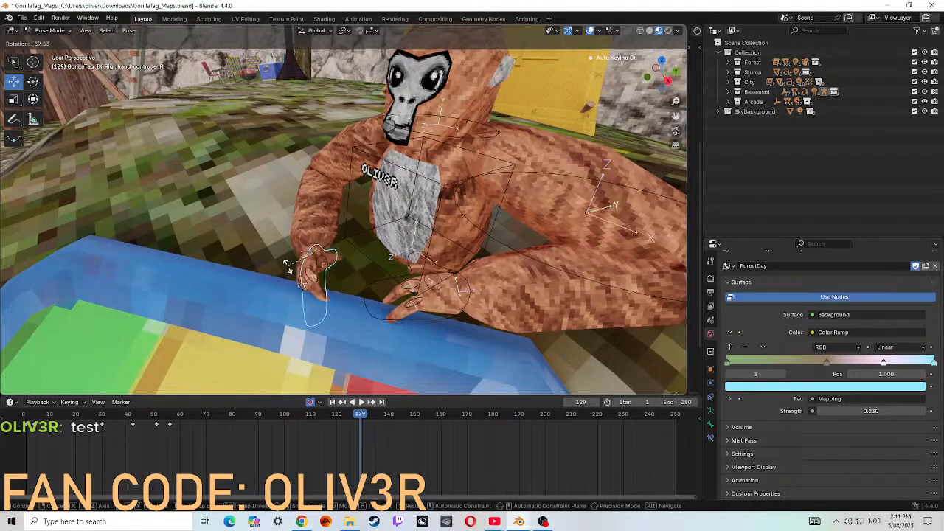
key("r")
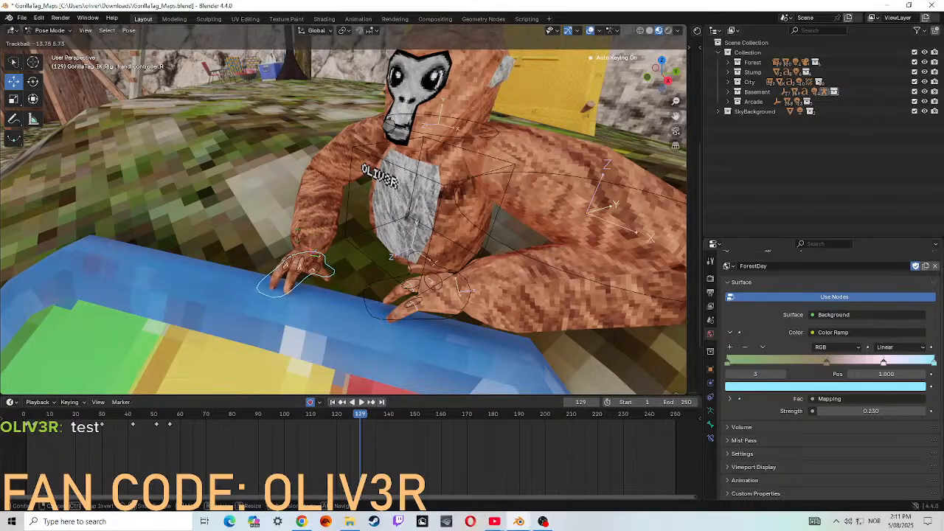
left_click(274, 286)
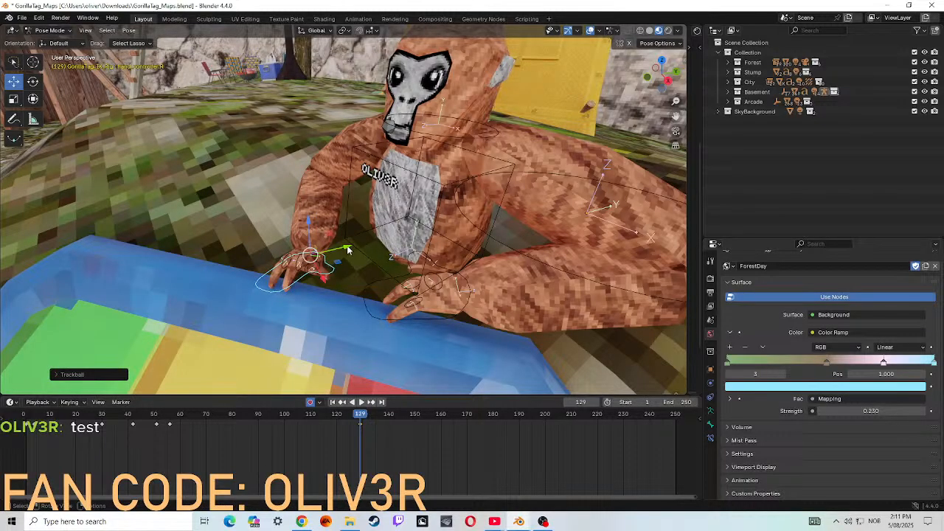
- Move the right hand controller about -0.10 m along the global Y axis at frame 129
key("g")
key("y")
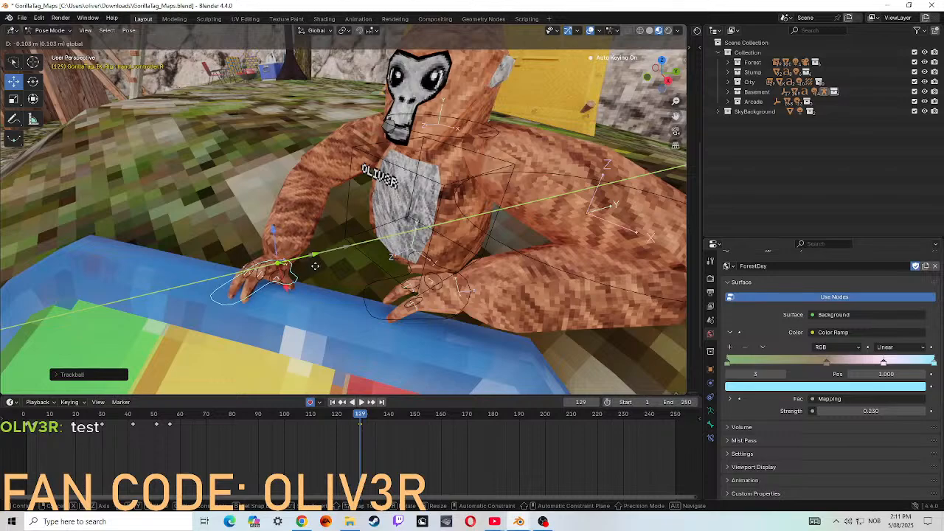
left_click(315, 266)
- Play the right hand's repositioning from frame 0 with the gorilla viewed from its side, stopping at frame 144
left_click_drag(364, 416, 24, 416)
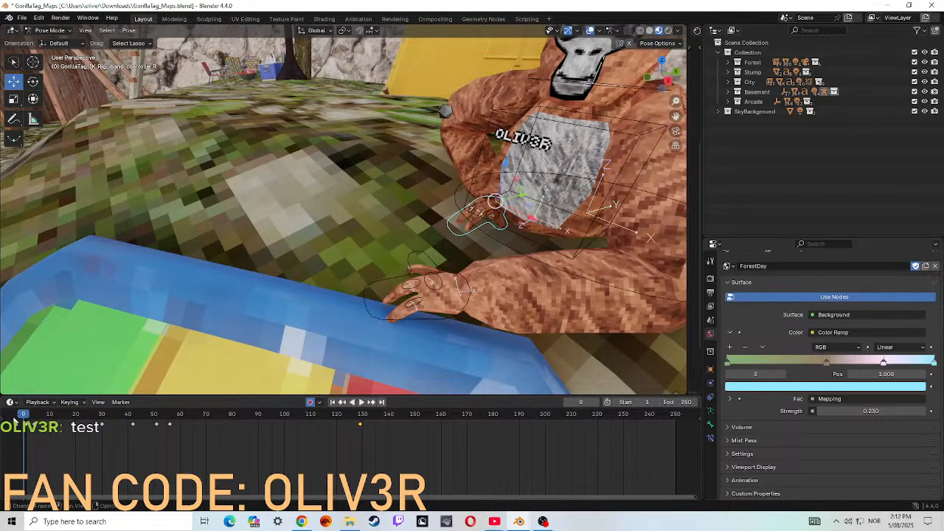
key("w")
key("shift+grave")
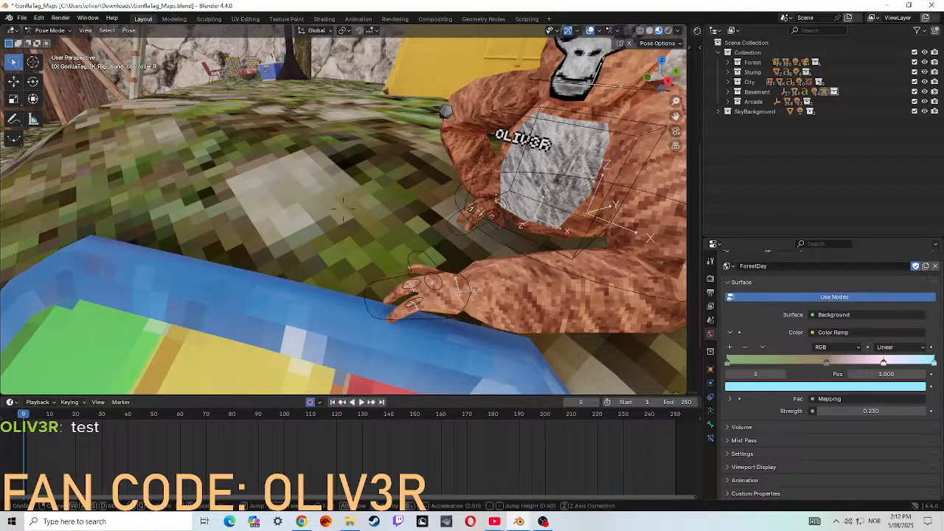
key("s")
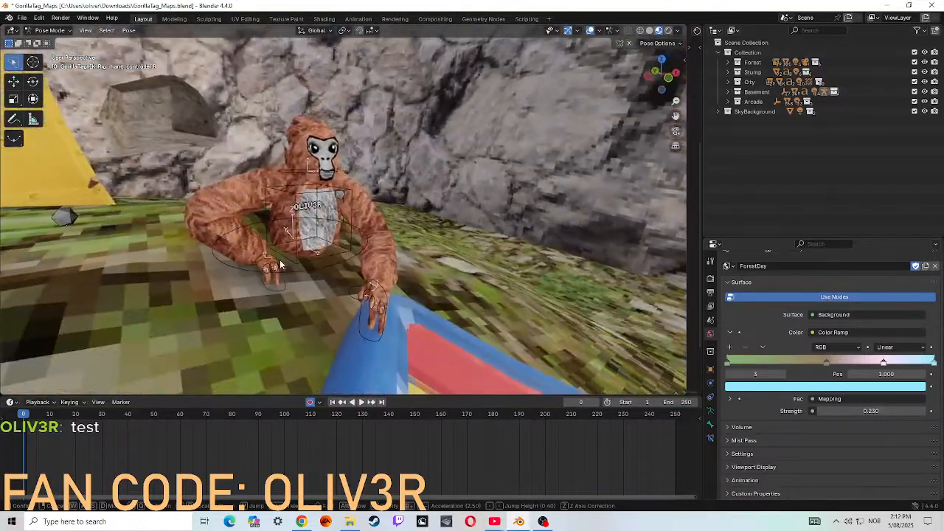
left_click(339, 422)
left_click(360, 402)
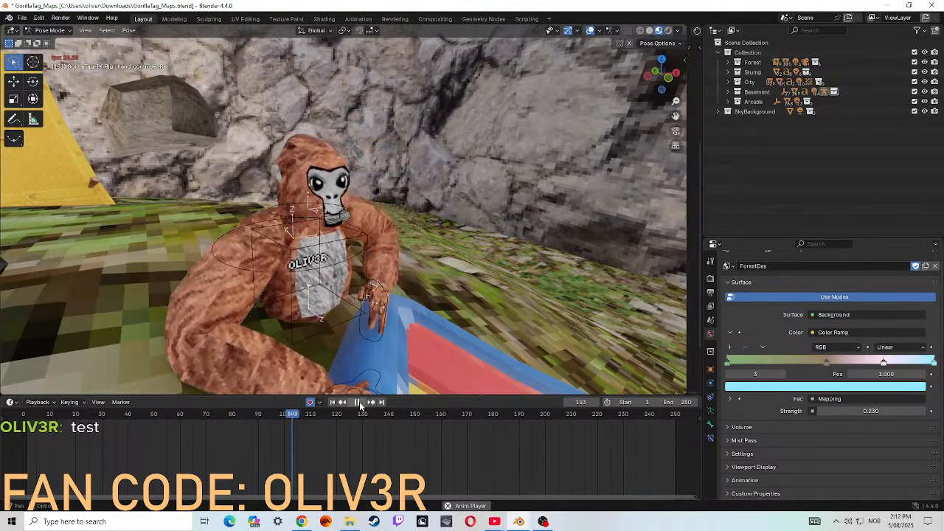
left_click(356, 402)
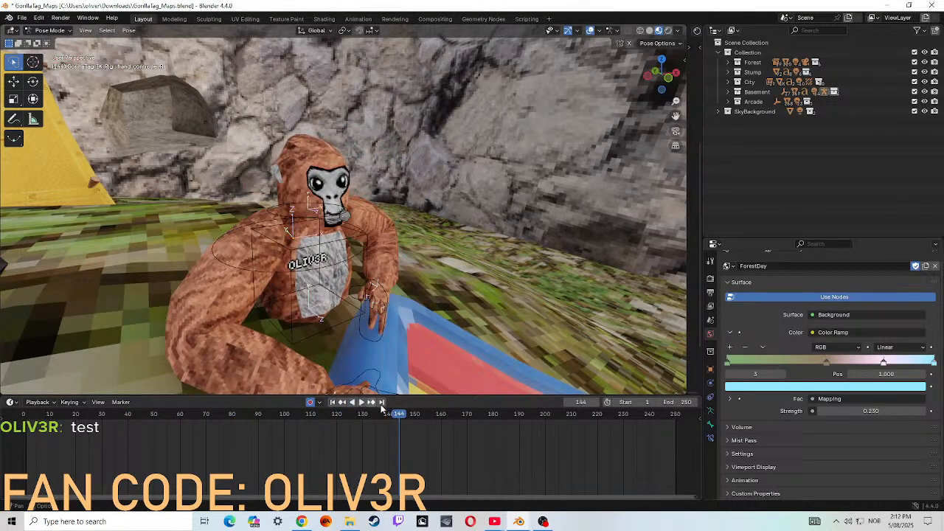
- Select the left hand controller, switch to the Move tool and rotate the controller freely with the trackball at frame 144
key("shift+grave")
key("w")
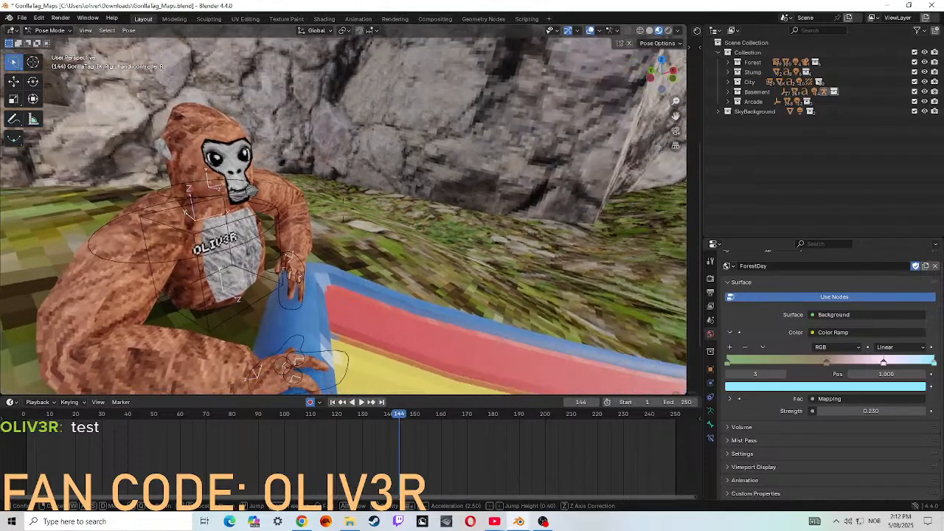
key("s")
key("d")
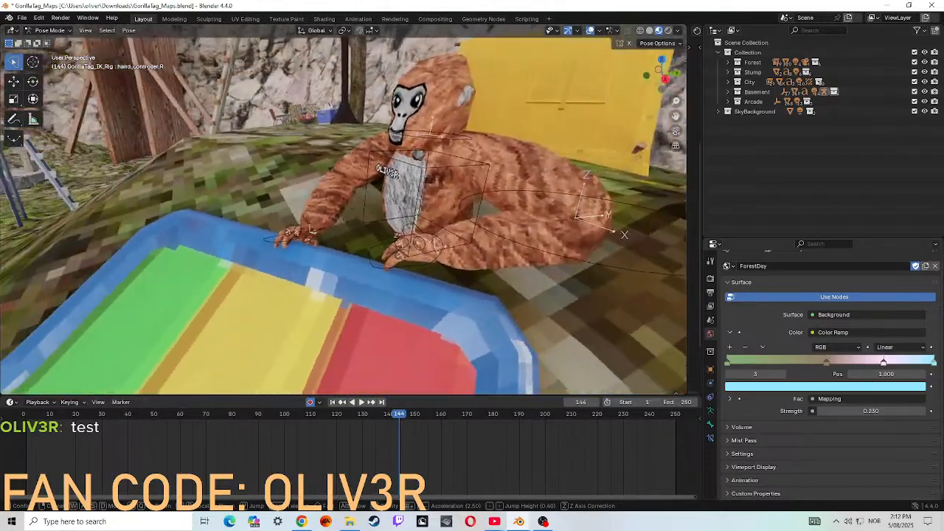
key("w")
key("a")
key("s")
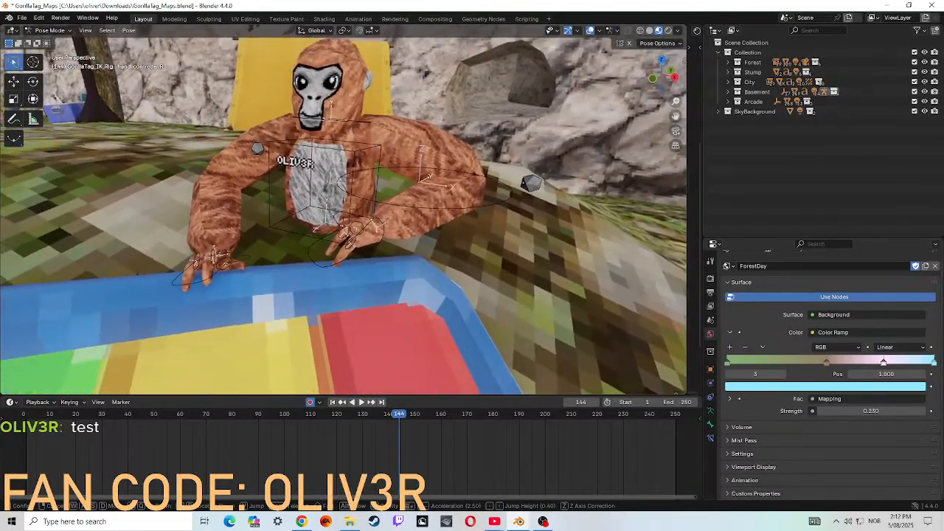
left_click(367, 312)
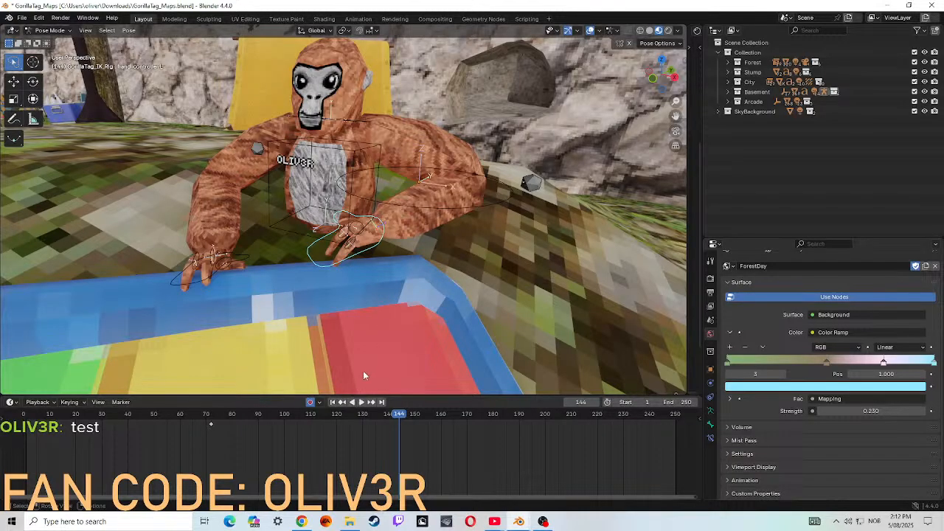
key("shift+space")
key("g")
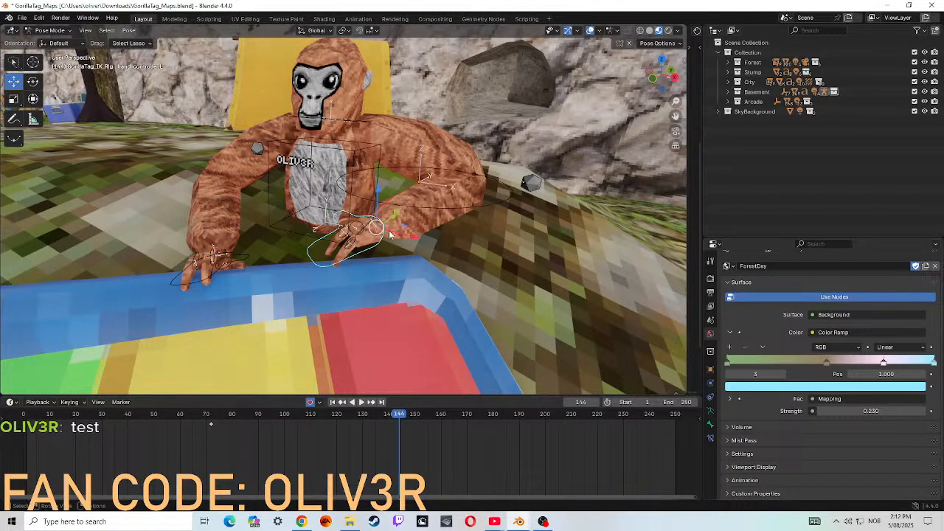
key("r")
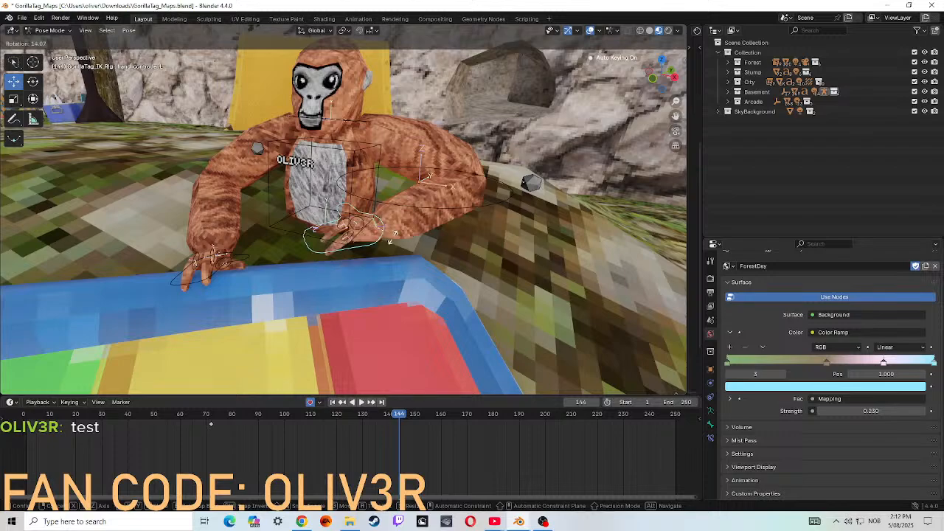
key("r")
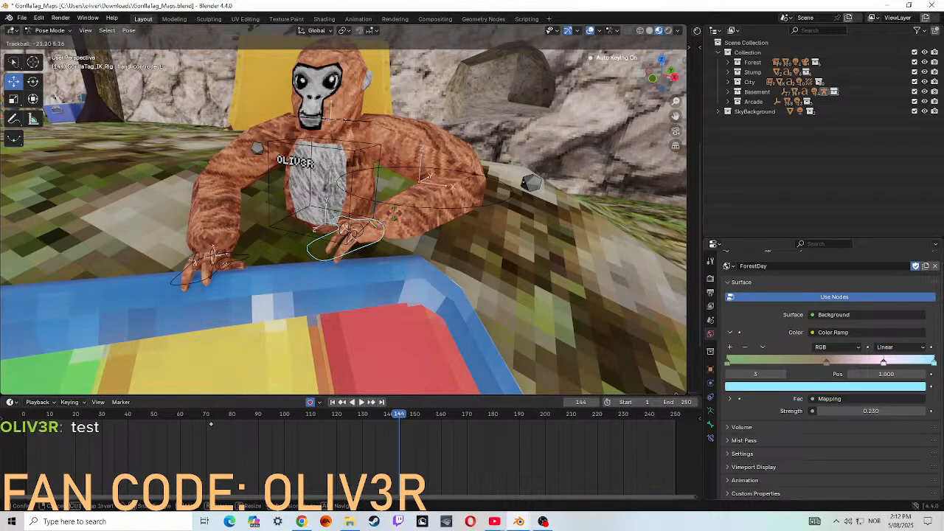
key("r")
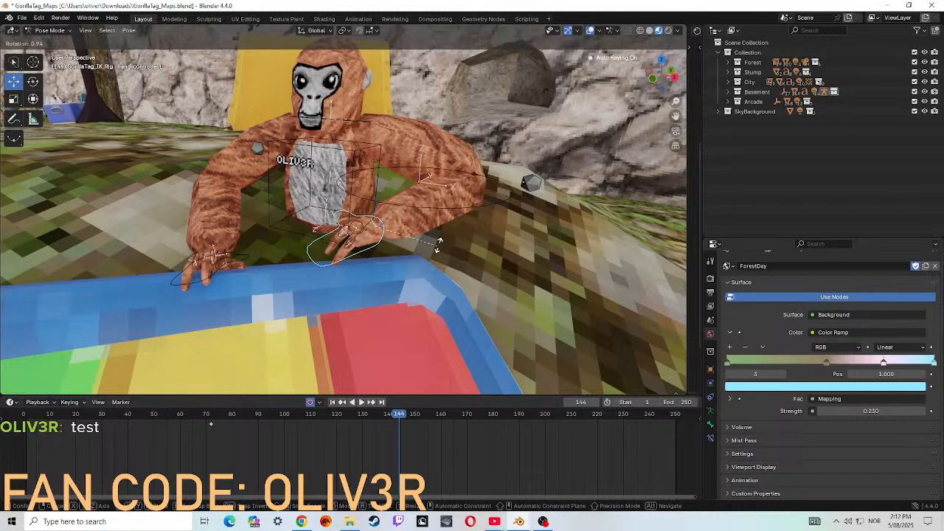
key("r")
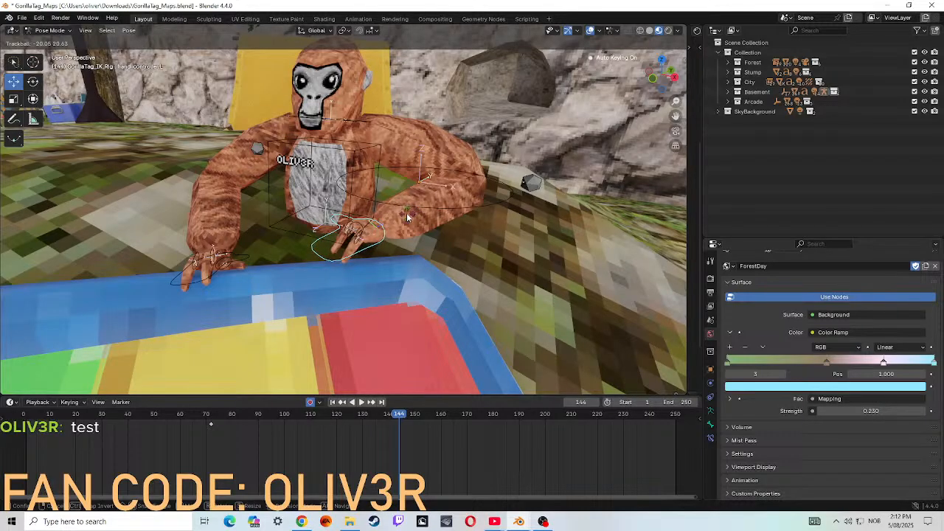
left_click(389, 238)
- Move the left hand controller along the global X axis toward the blue object's near corner at frame 144
key("g")
key("x")
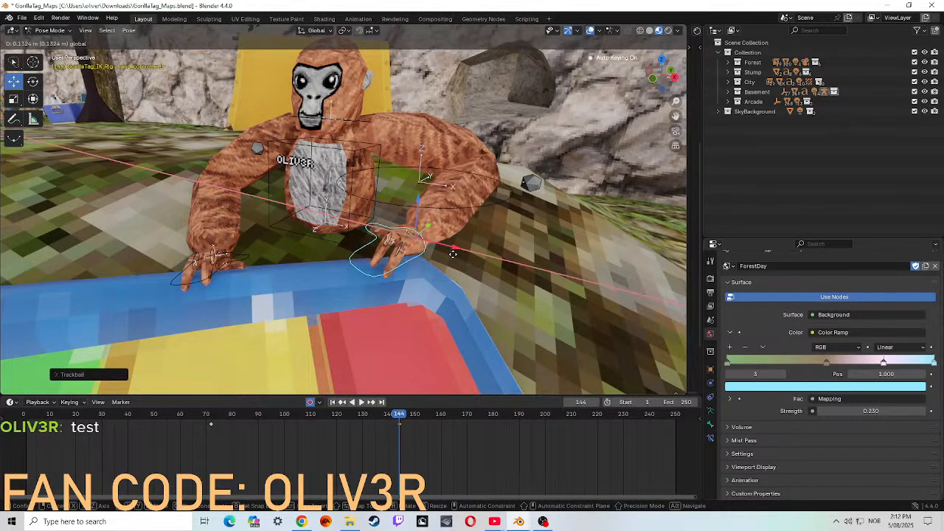
left_click(468, 286)
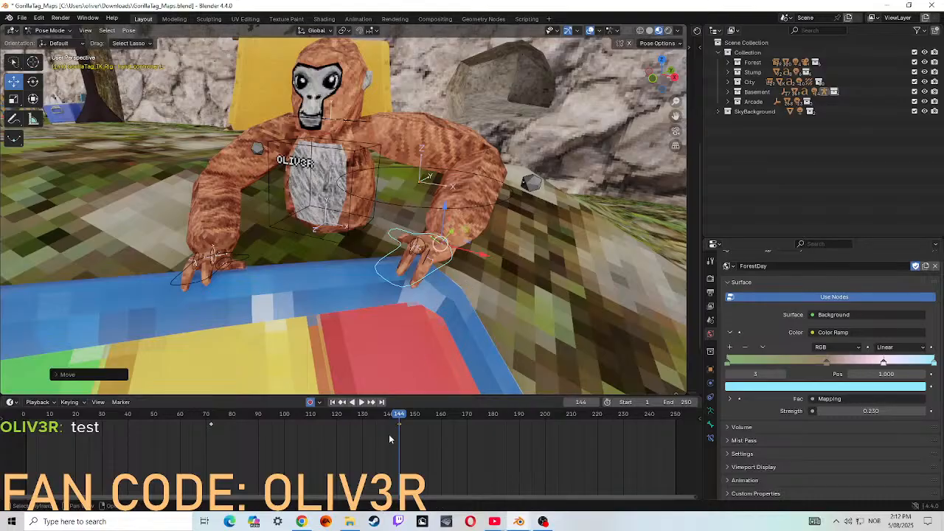
- Play the animation from frame 2 with the gorilla viewed from its side to check the left hand's motion
left_click_drag(387, 419, 28, 416)
key("shift+grave")
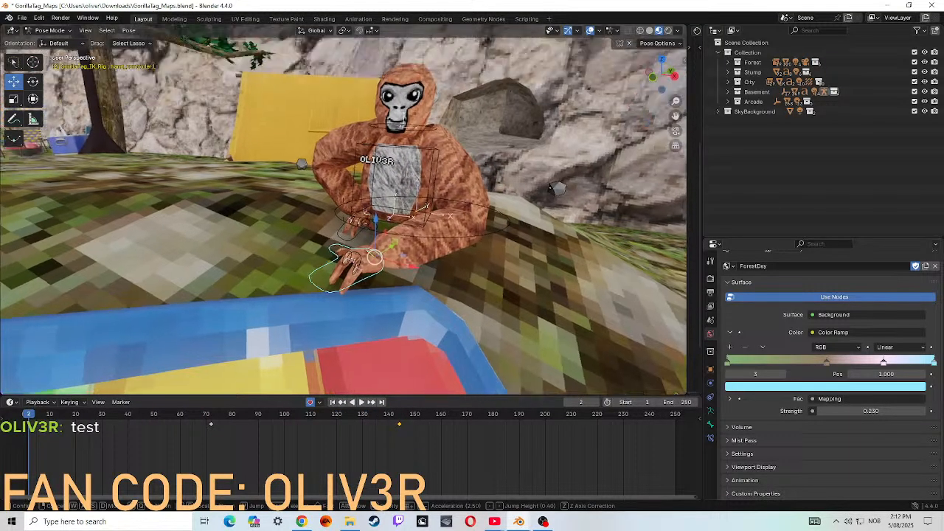
key("w")
key("a")
left_click(344, 214)
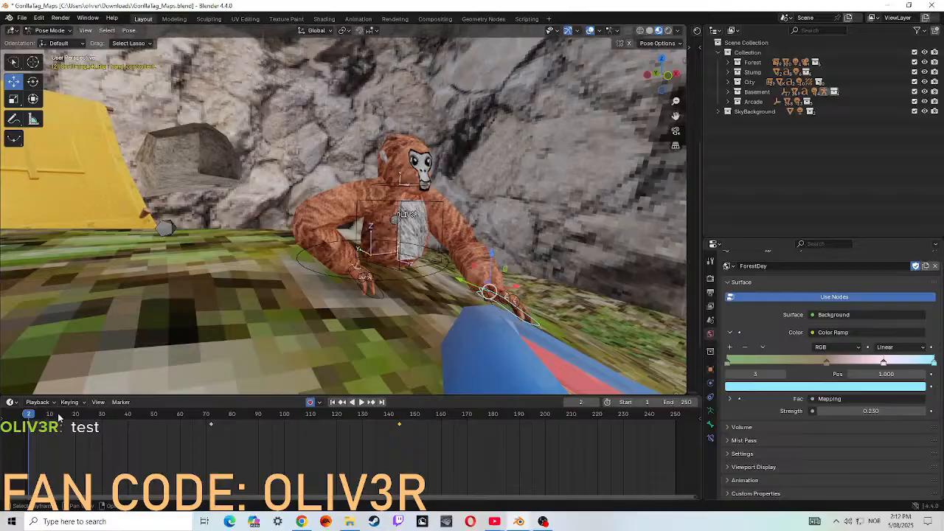
left_click(361, 402)
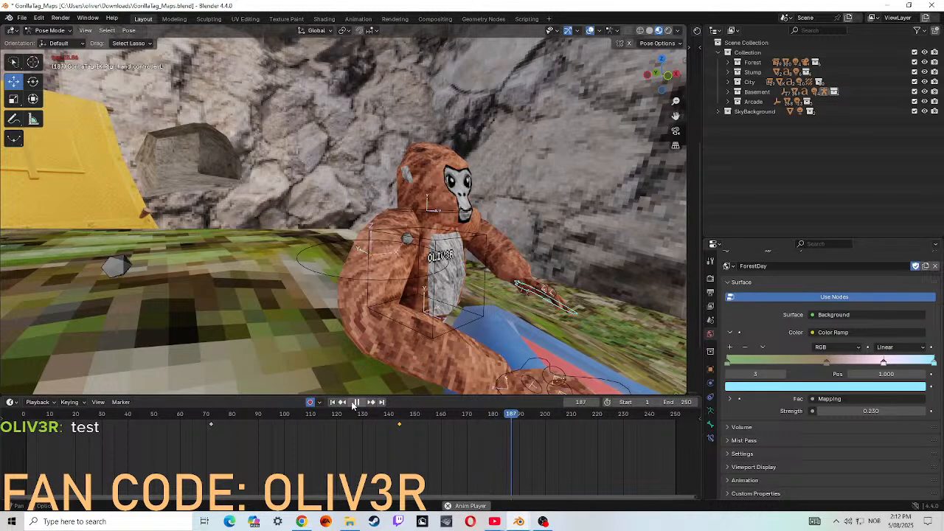
- At frame 149, apply a trackball rotation to the gorilla's torso bone so the upper body turns upright above its hands
key("space")
left_click_drag(538, 420, 412, 419)
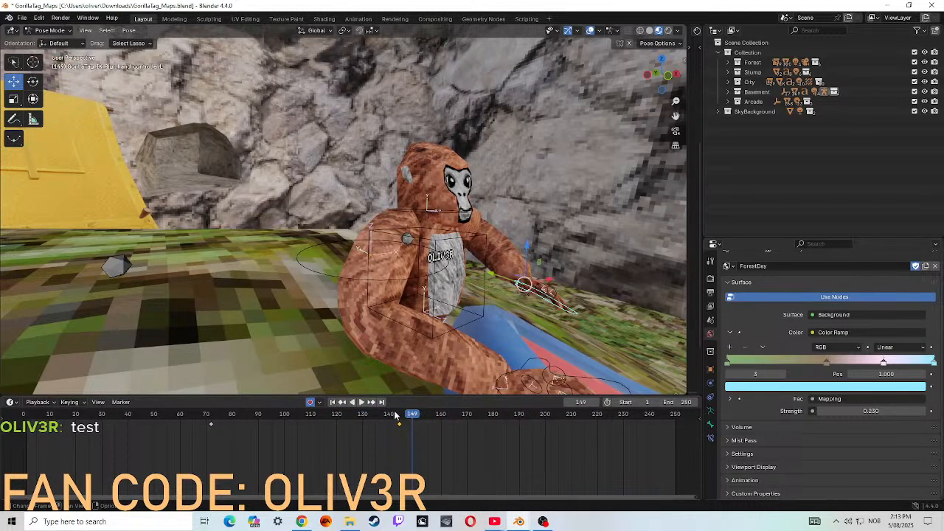
left_click(425, 272)
key("shift+grave")
key("d")
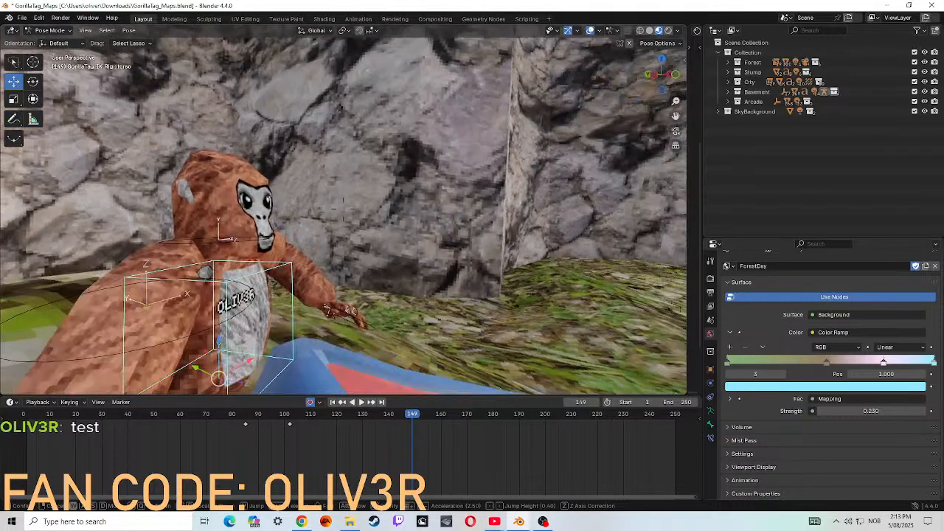
key("d")
key("a")
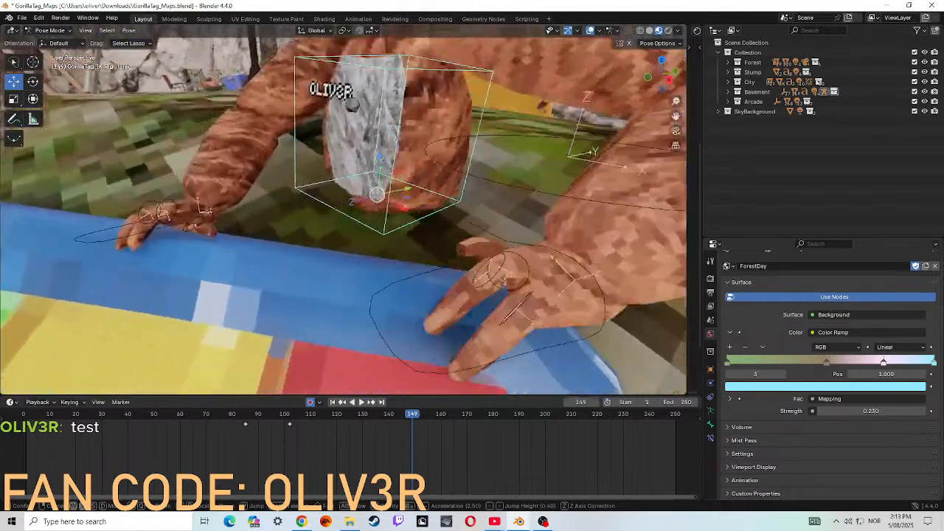
key("s")
left_click(424, 270)
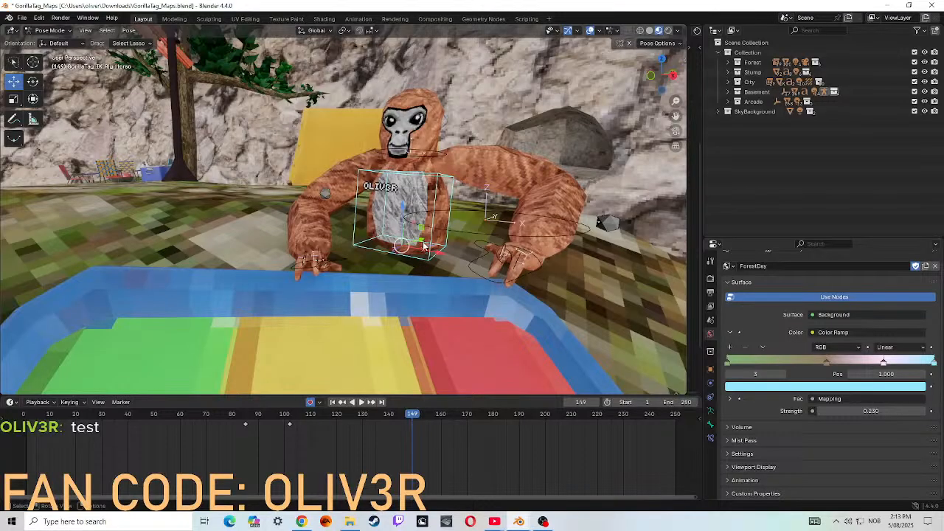
key("r")
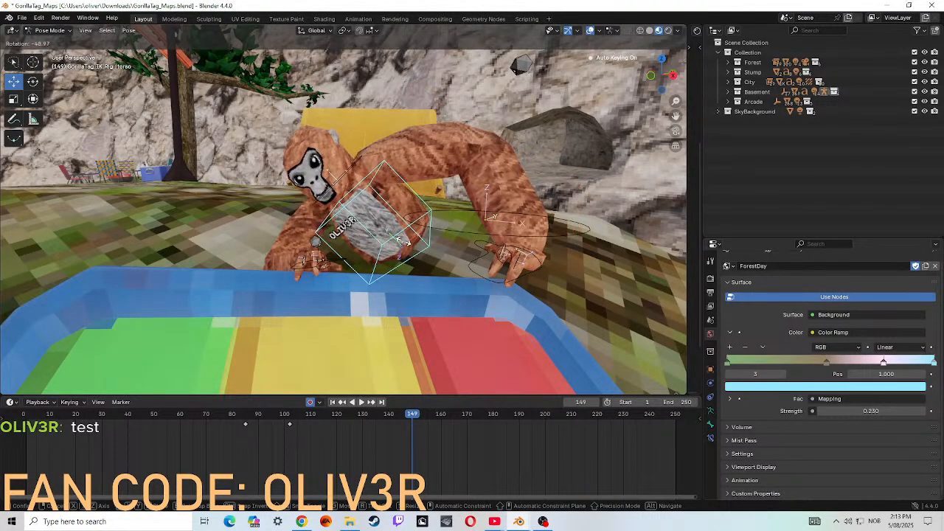
key("r")
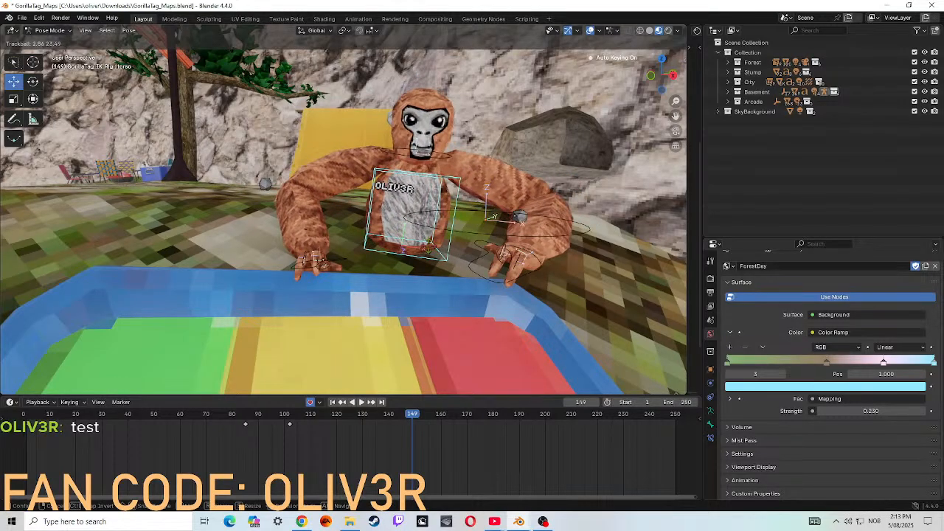
left_click(439, 251)
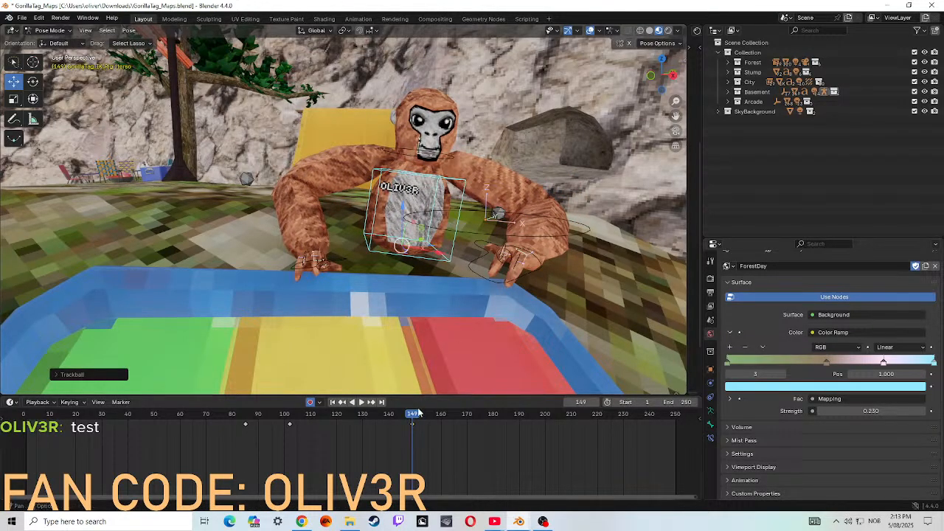
- Play the animation back from frame 2 to check the torso movement
left_click_drag(417, 413, 29, 413)
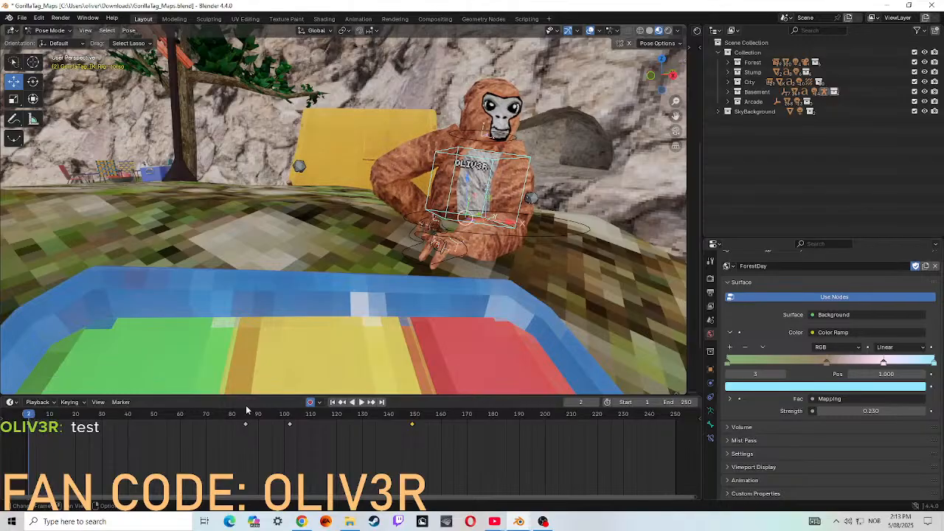
left_click(357, 402)
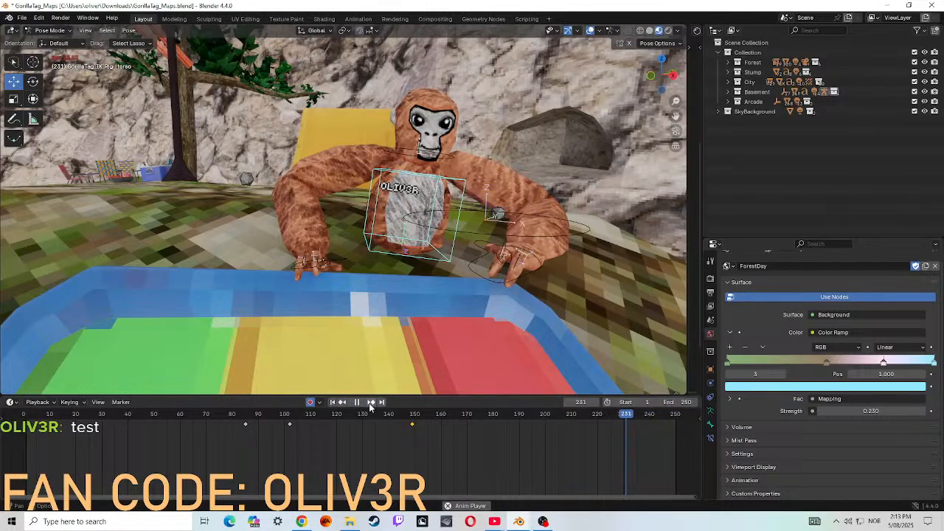
left_click(359, 402)
left_click(371, 402)
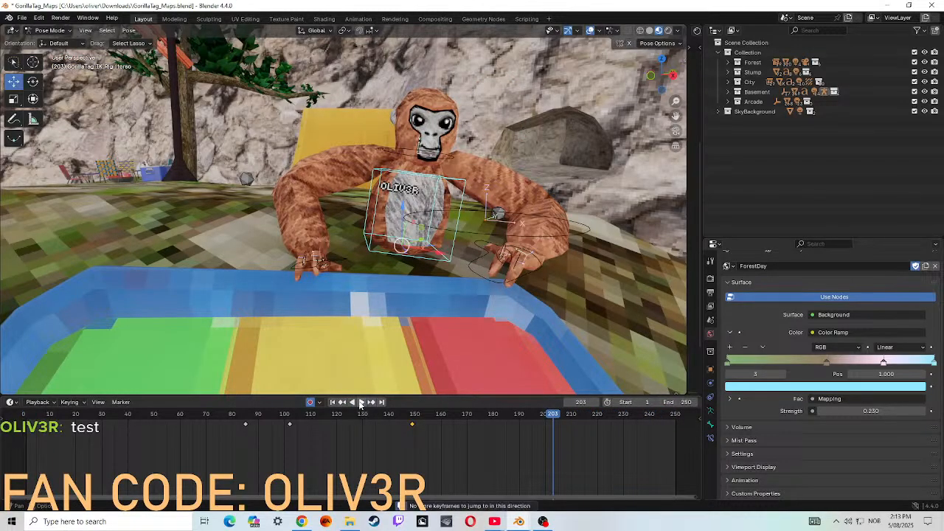
left_click(357, 402)
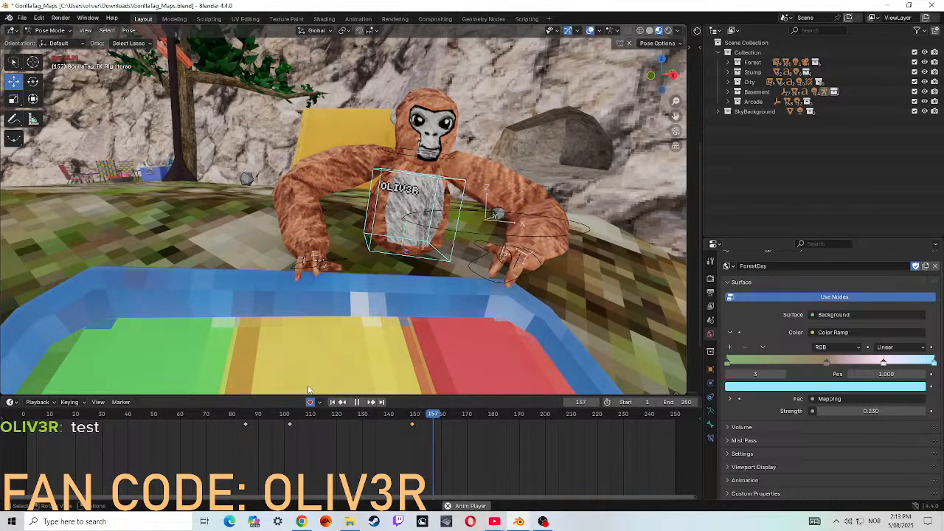
left_click(358, 402)
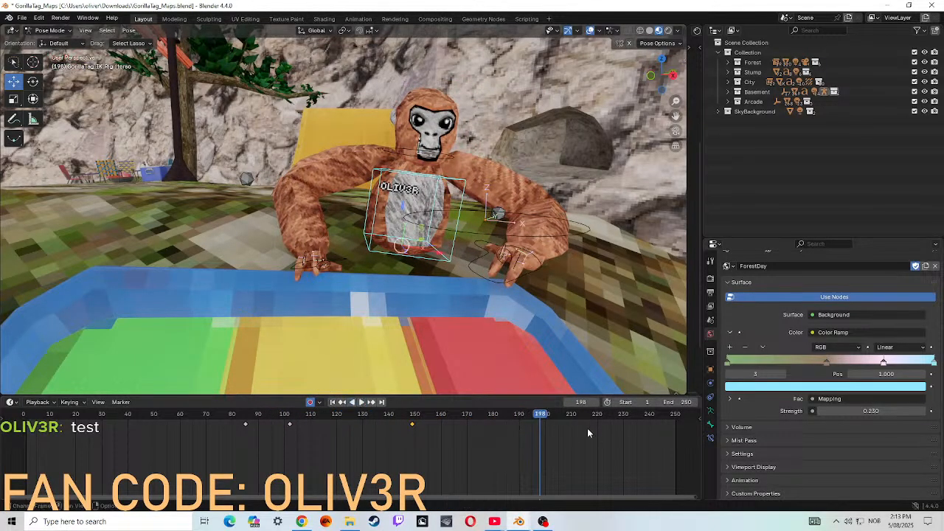
- At frame 157, rotate the gorilla's torso bone slightly and insert a keyframe for it
left_click_drag(537, 414, 433, 402)
key("r")
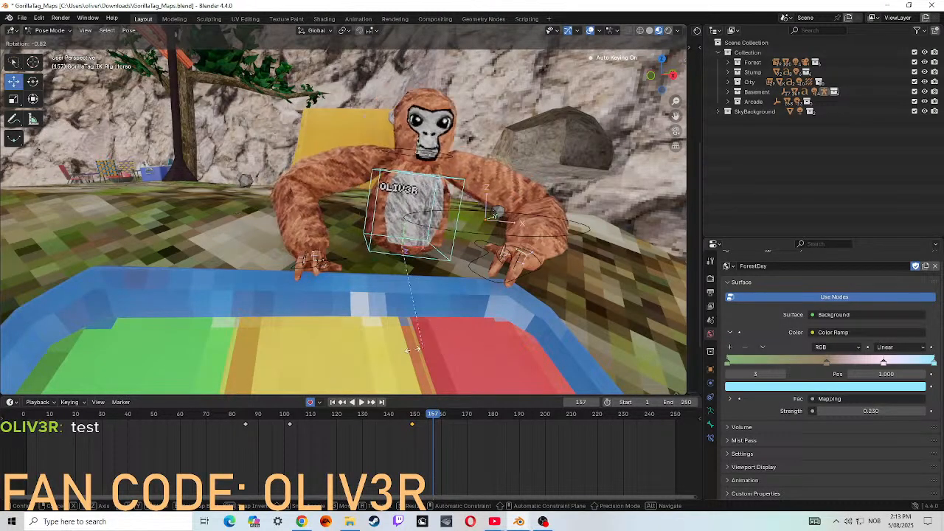
left_click(435, 377)
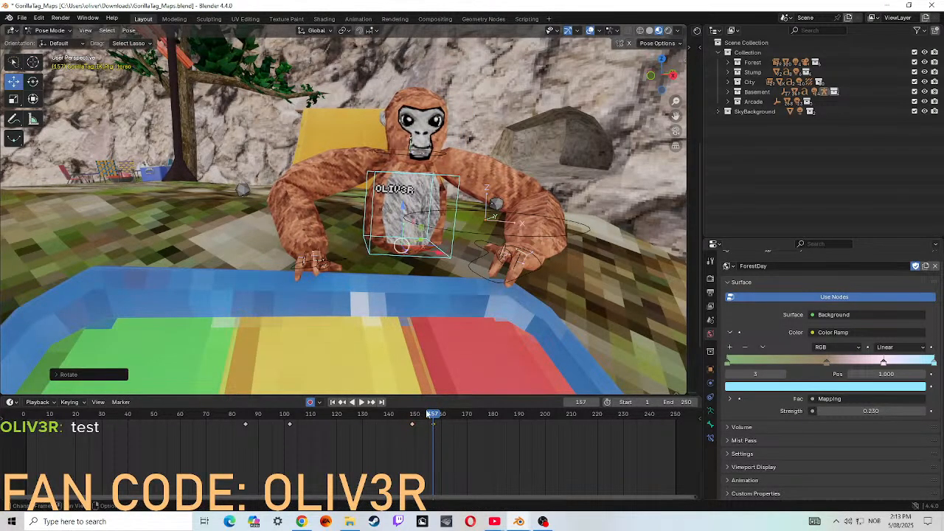
key("i")
key("space")
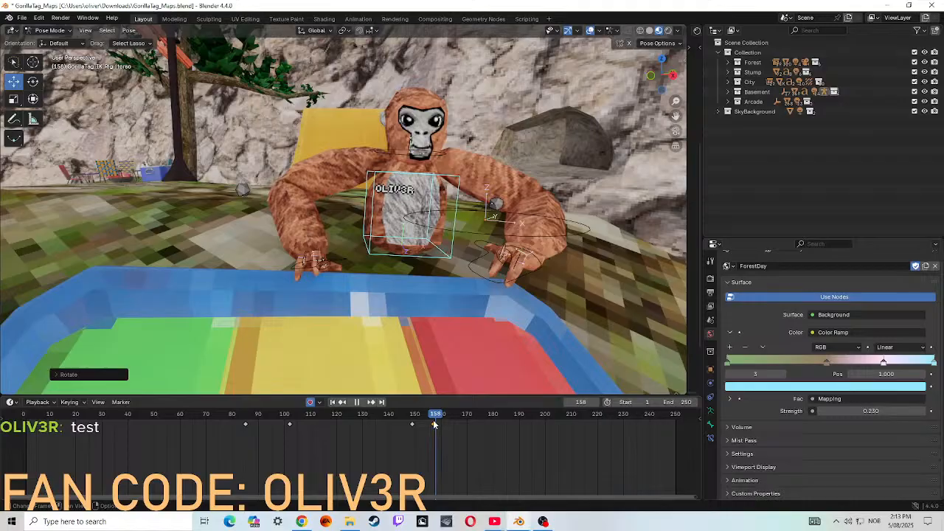
key("Escape")
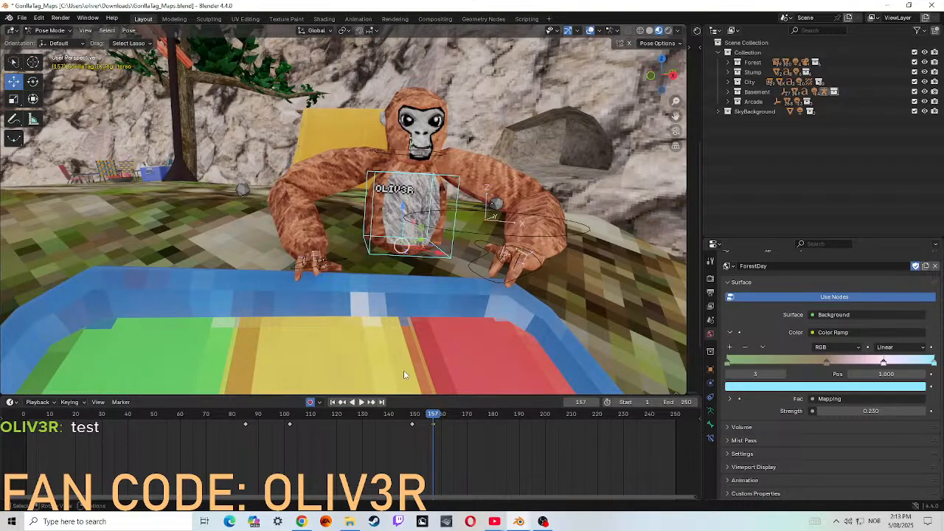
- At frame 157, lower the hand_controller.L bone along the Z axis, down onto the red part of the slide
left_click(473, 220)
key("shift+grave")
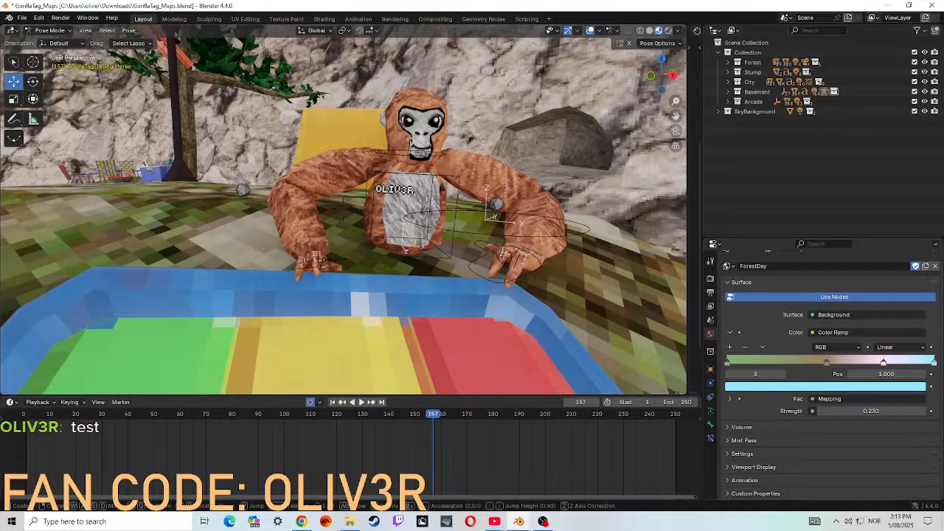
key("w")
key("s")
key("w")
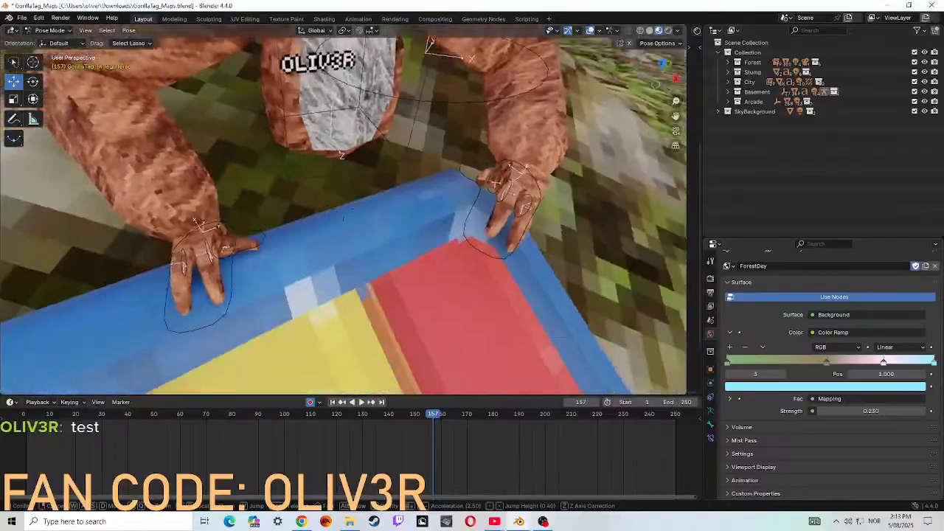
key("s")
key("w")
key("s")
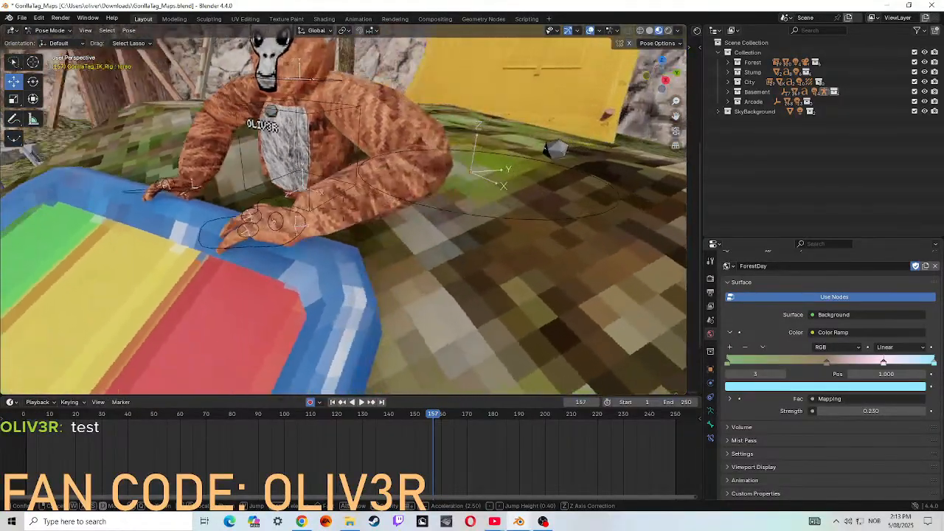
left_click(437, 216)
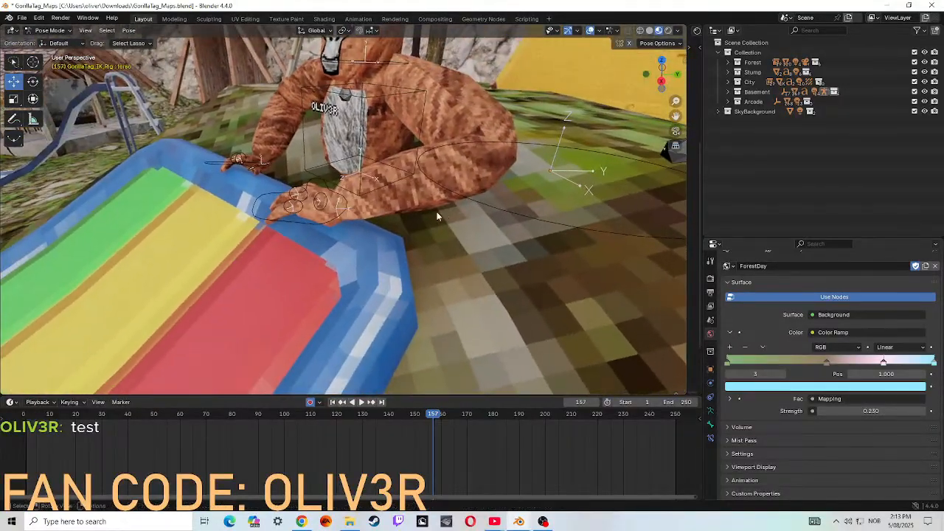
left_click(264, 214)
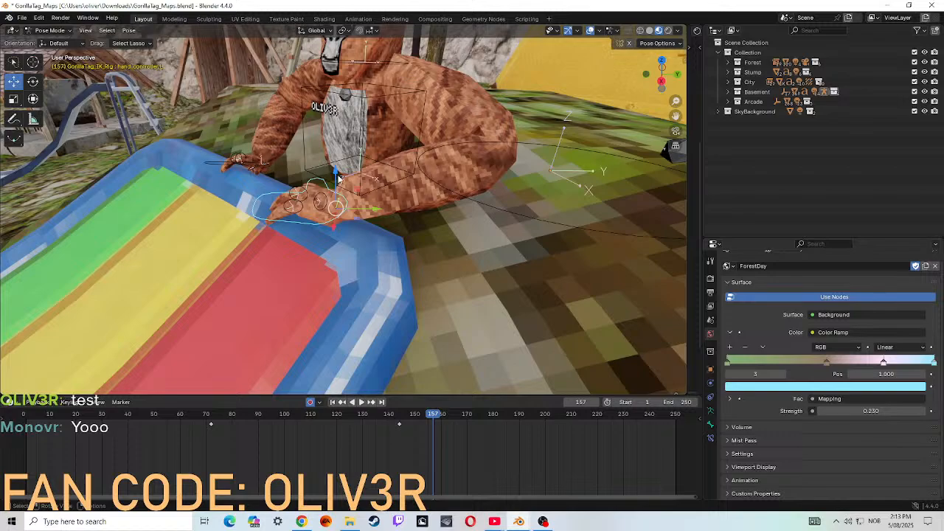
left_click_drag(336, 173, 353, 242)
- Play the animation back from frame 0 to check the left hand's movement
left_click_drag(433, 413, 23, 411)
key("space")
key("space")
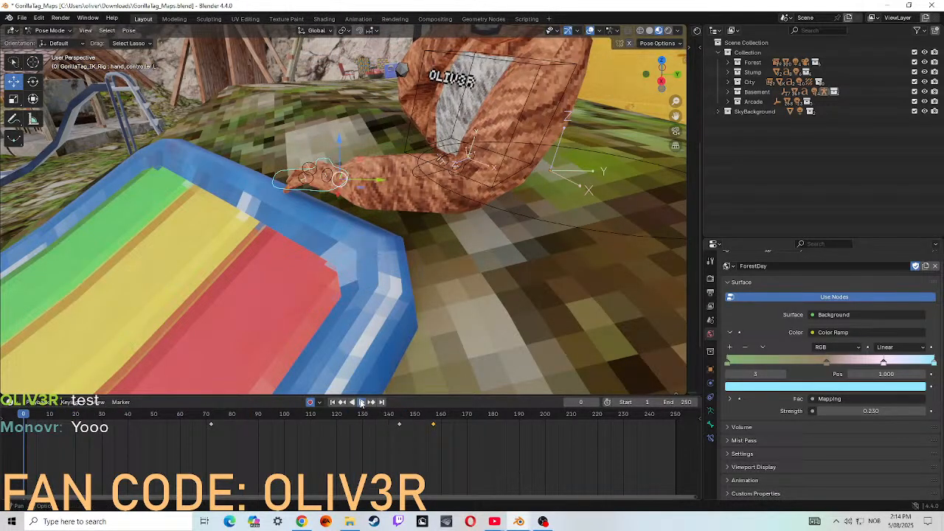
left_click(361, 402)
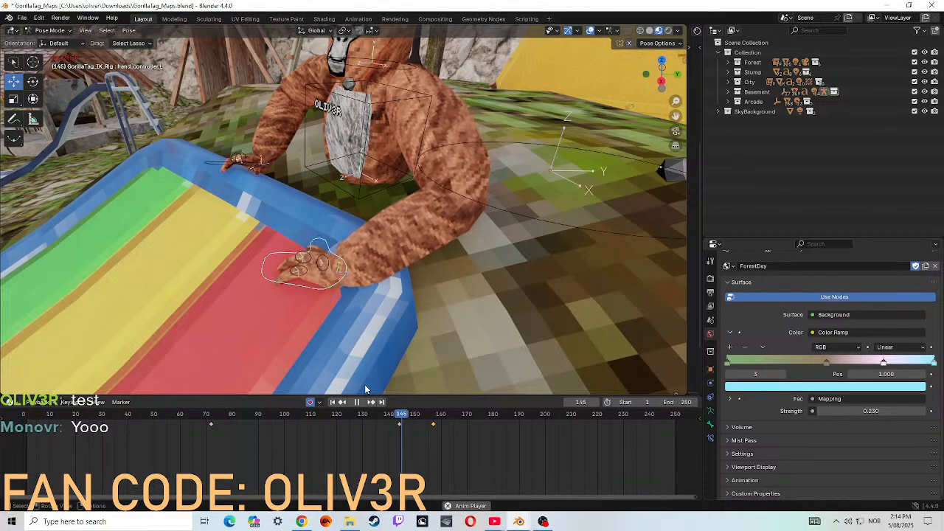
left_click(357, 402)
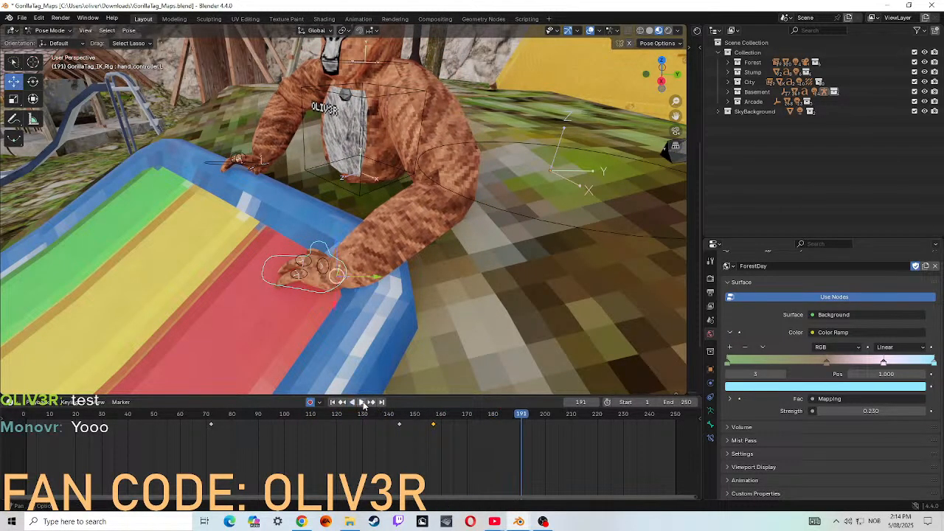
- Go to frame 171, deselect the hand controller and examine the gorilla's pose from the front
left_click_drag(522, 417, 469, 400)
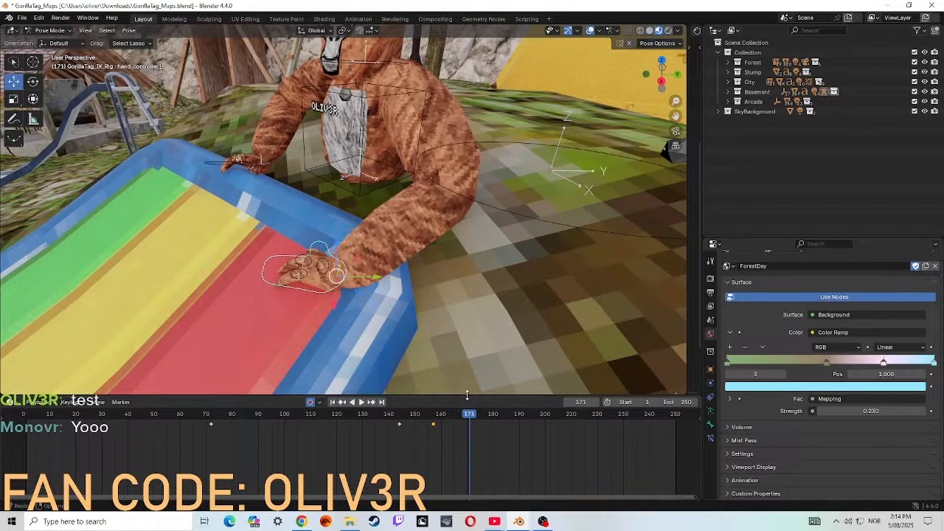
left_click(272, 184)
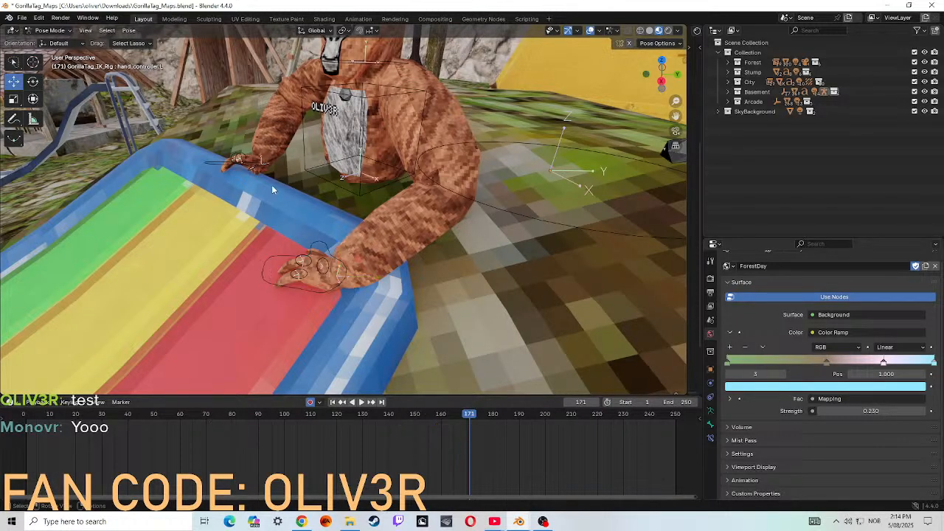
key("shift+grave")
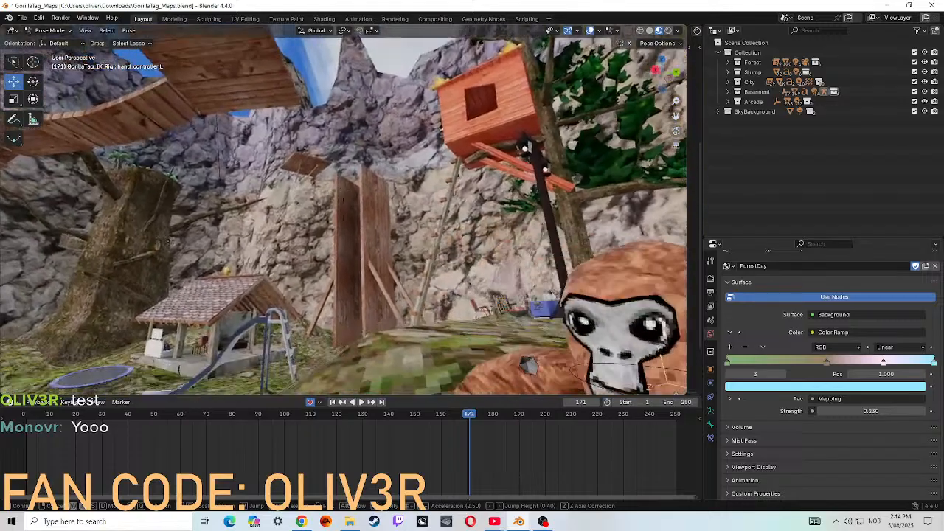
key("w")
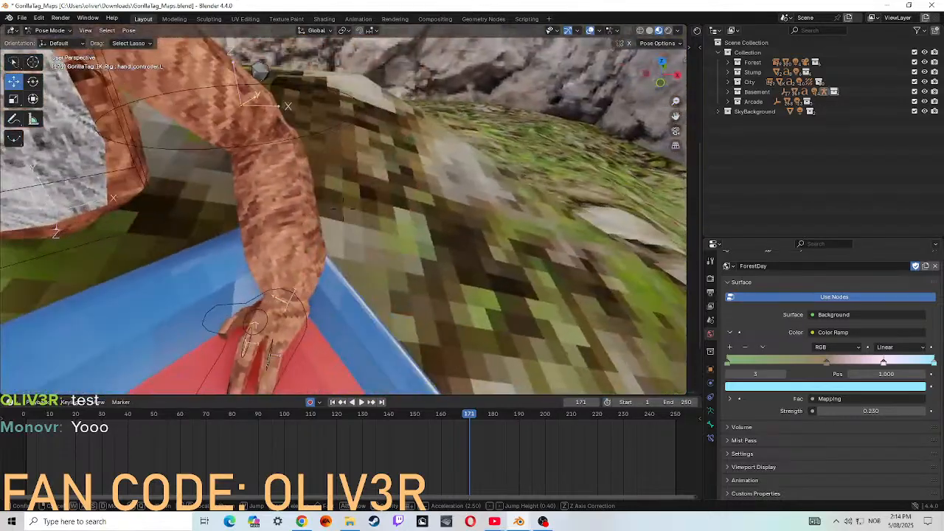
key("s")
key("w")
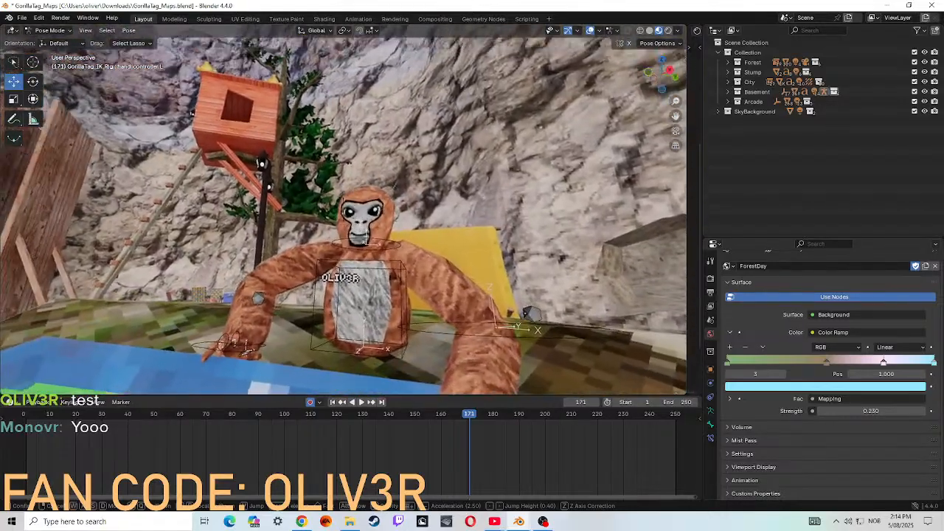
key("w")
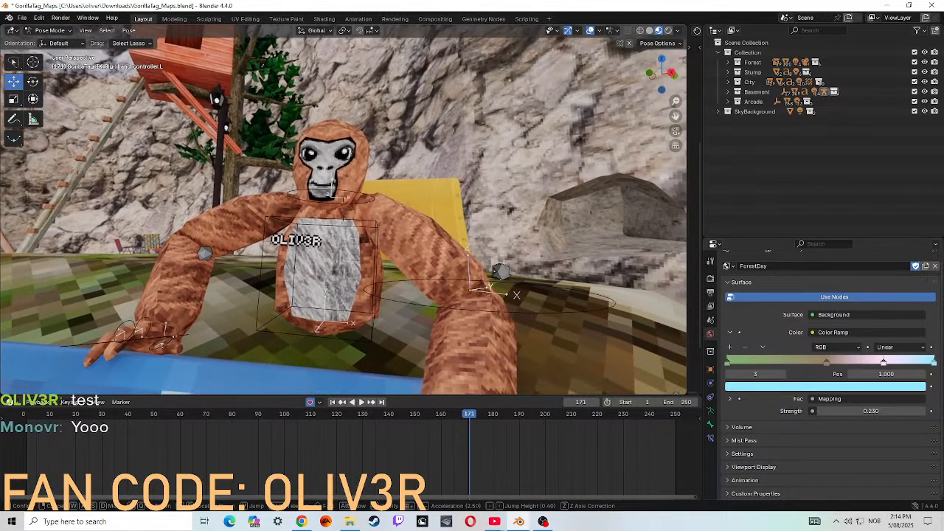
left_click(265, 191)
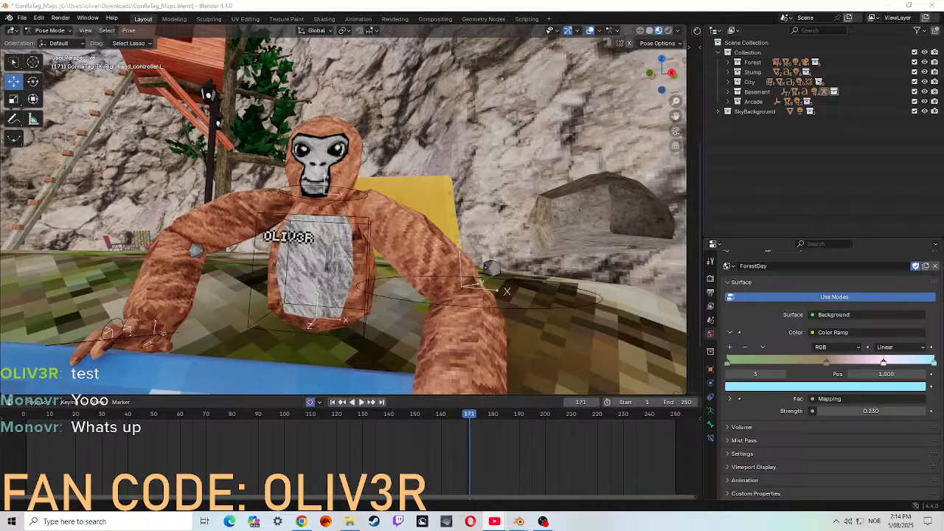
- Set the scene's output frame rate to 60 fps
left_click(711, 292)
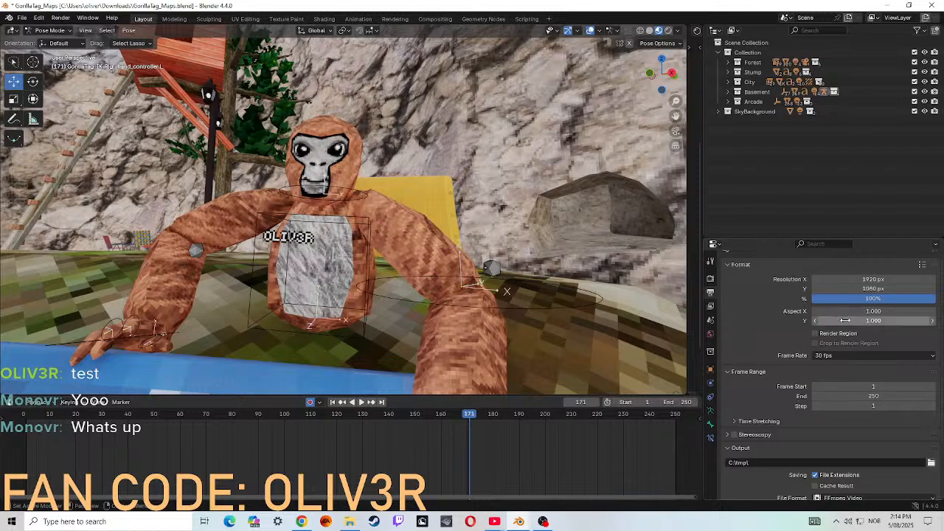
scroll(858, 381, "down", 3)
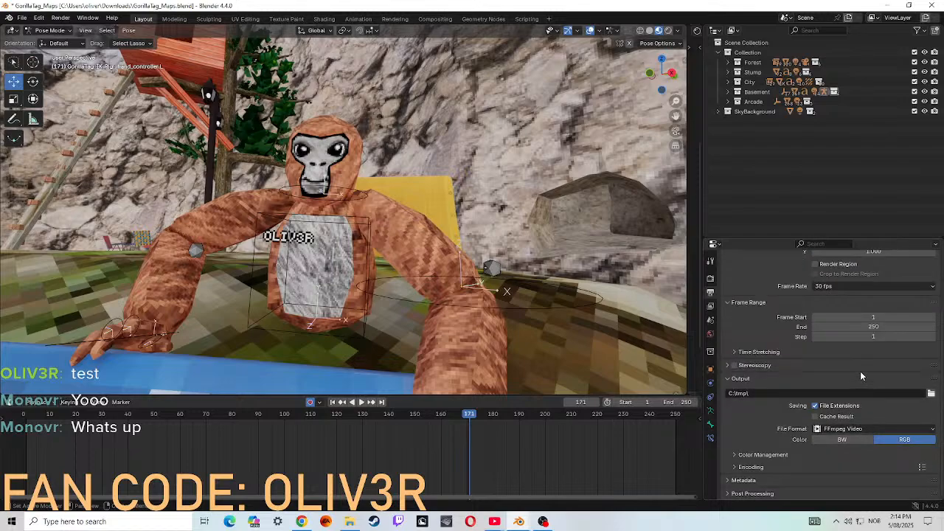
scroll(856, 340, "up", 3)
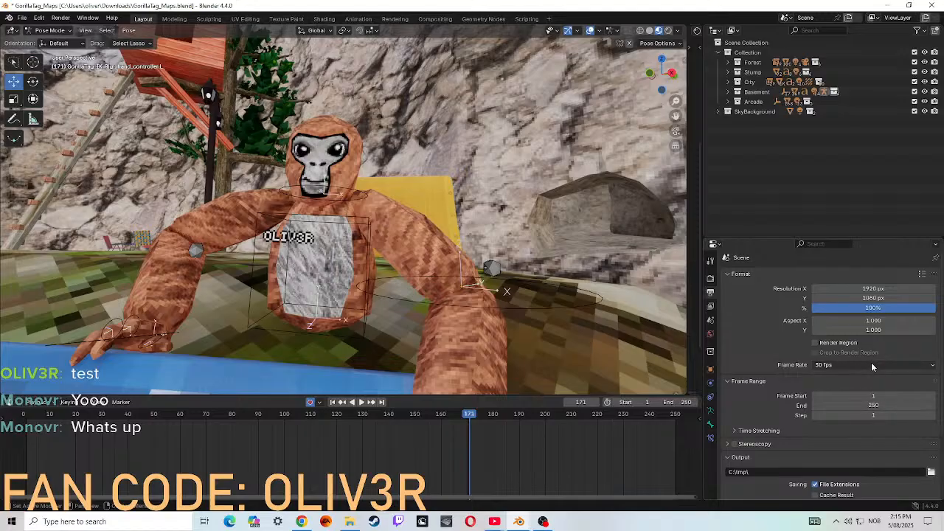
left_click(872, 366)
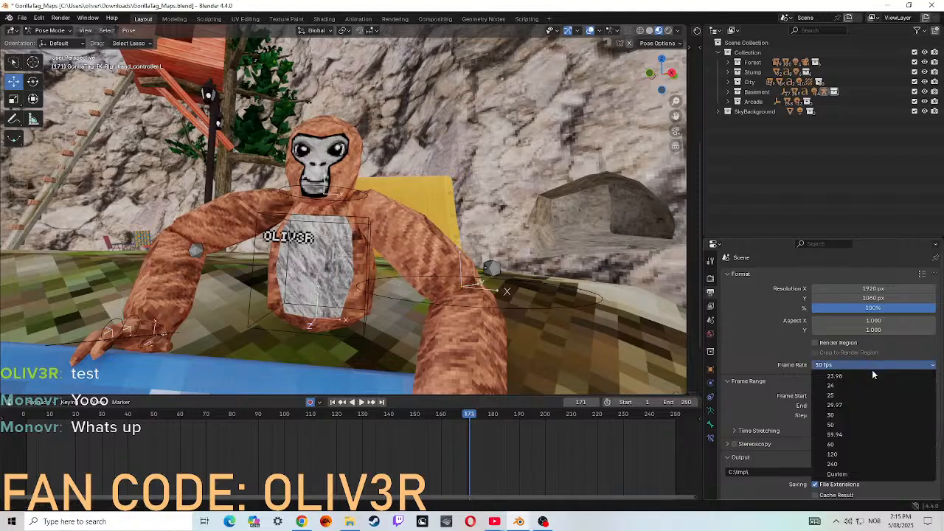
left_click(839, 444)
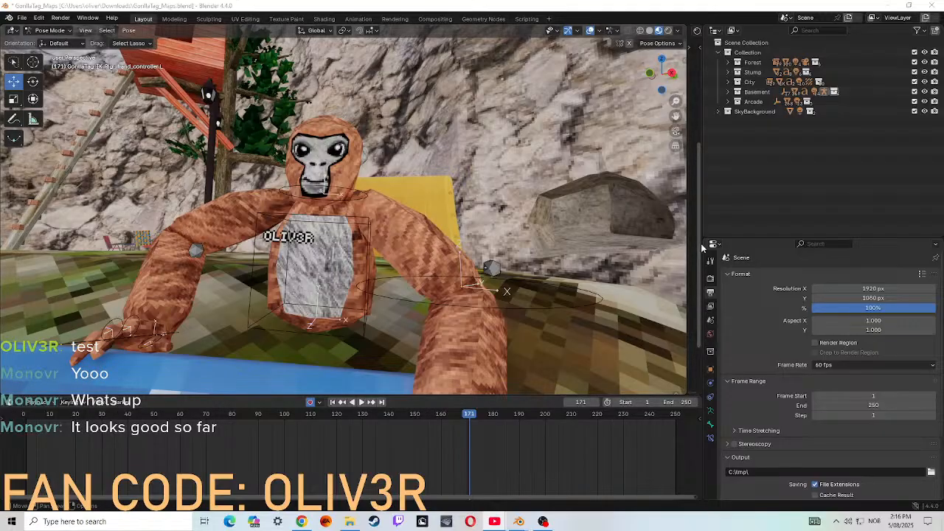
- Examine the gorilla's pose at frame 171 from the front and sides, including how both hands rest on the slide
key("shift+grave")
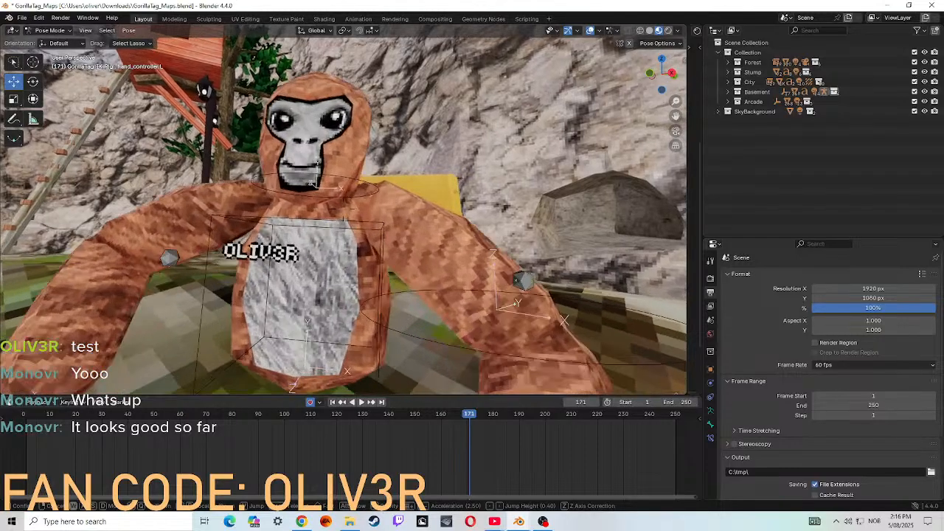
key("w")
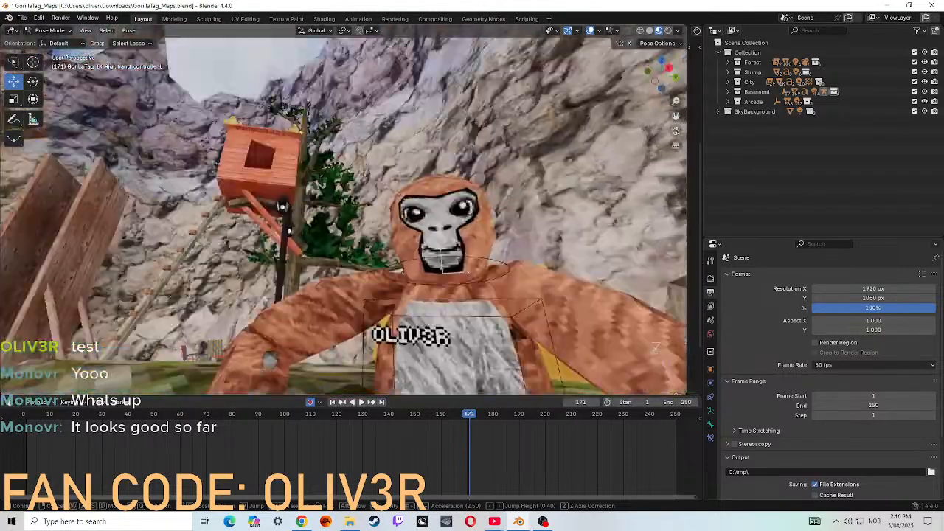
key("a")
key("d")
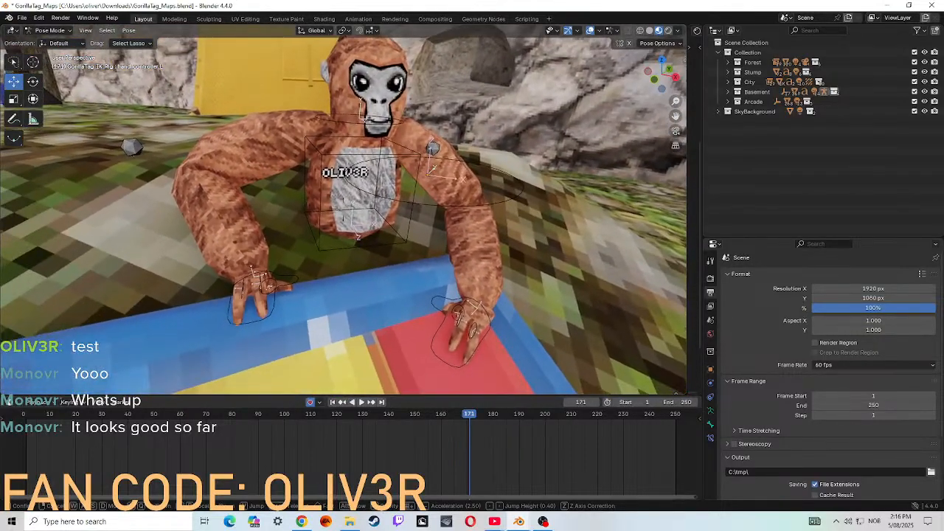
left_click(582, 203)
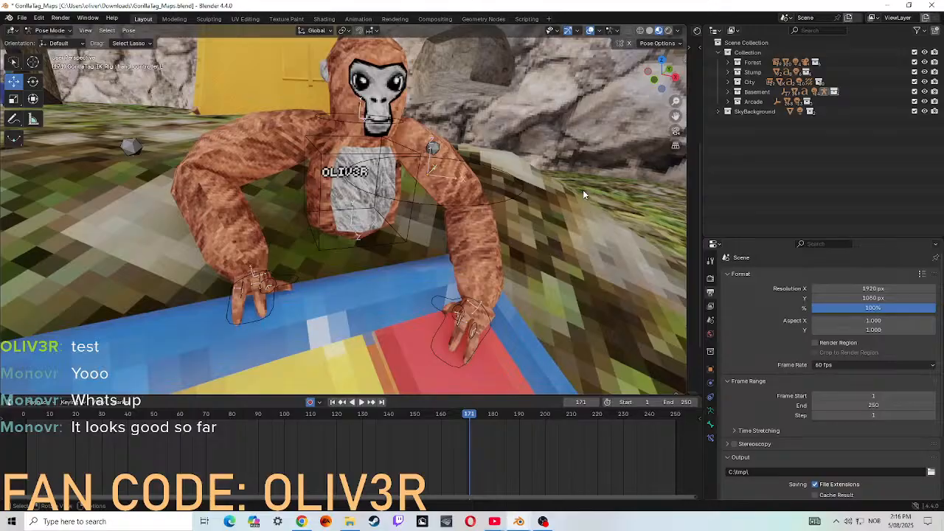
key("shift+grave")
key("a")
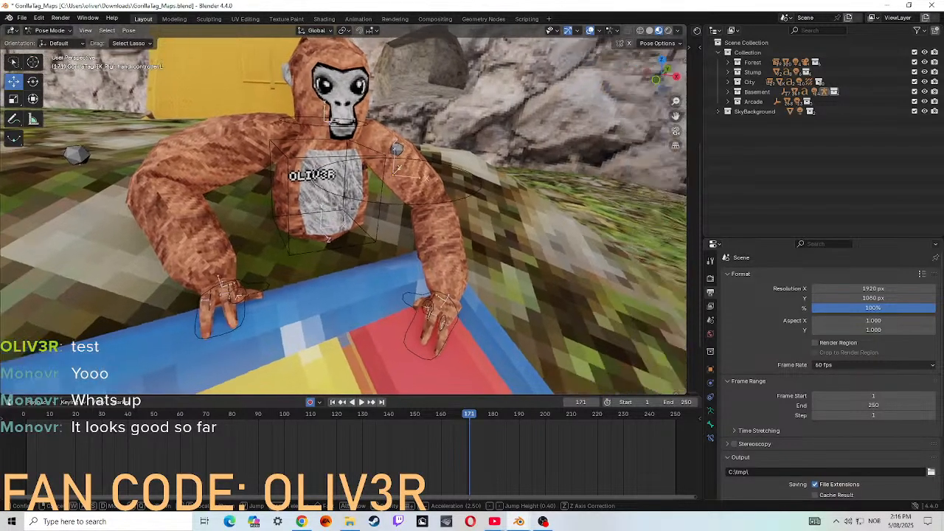
key("w")
key("s")
key("d")
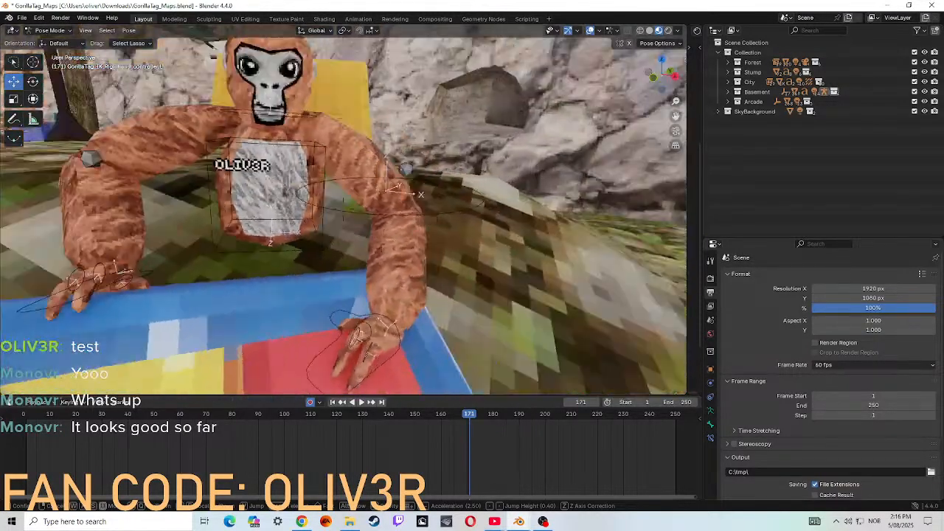
key("w")
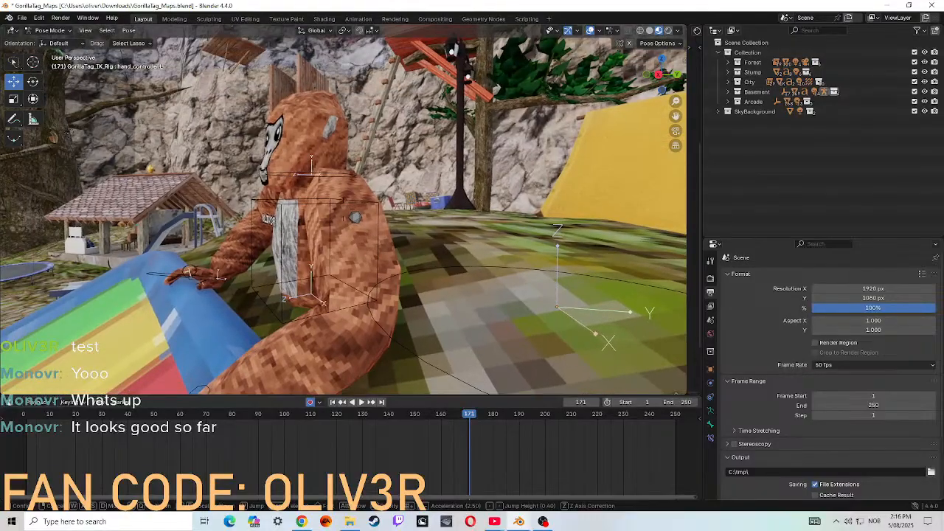
key("w")
key("a")
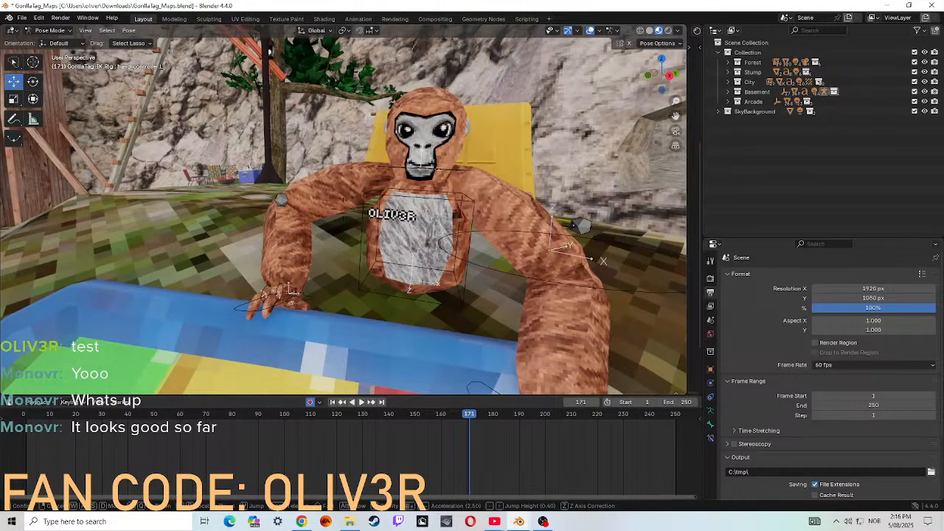
left_click(589, 168)
- Compare the gorilla's rest position with its posed position by switching repeatedly between Edit Mode and Pose Mode, ending in Pose Mode
key("Tab")
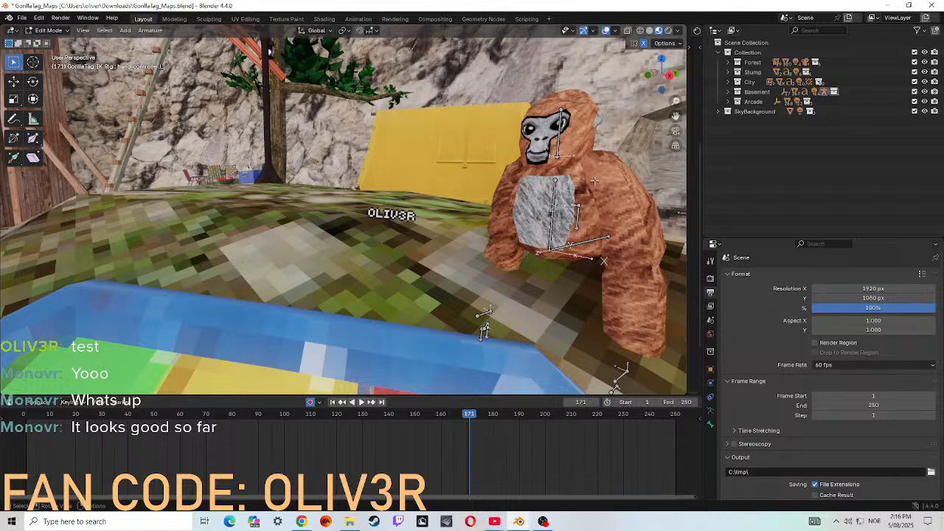
key("Tab")
key("Tab")
key("Tab")
key("Tab")
key("Tab")
key("Tab")
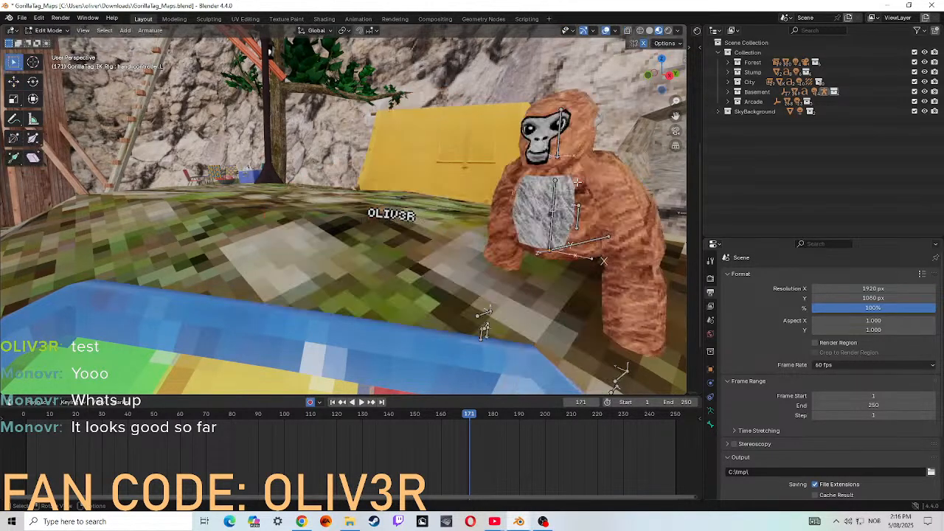
key("Tab")
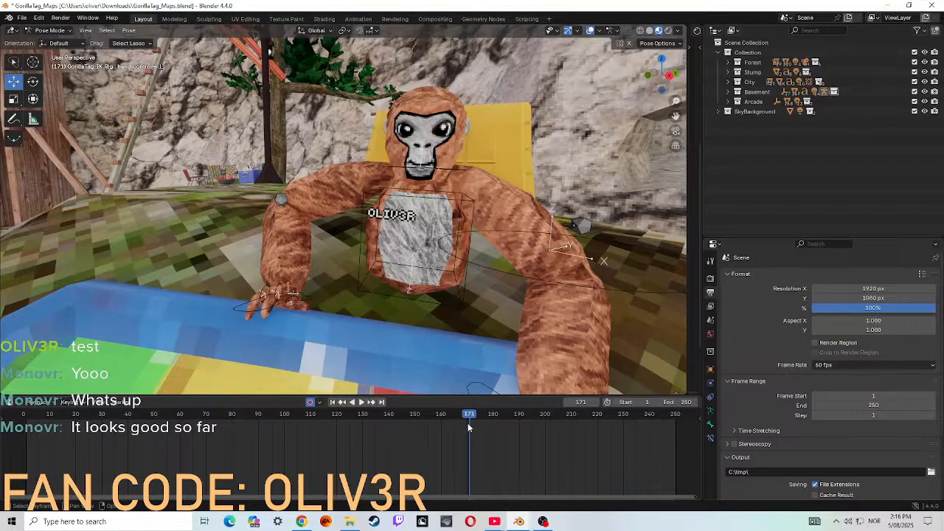
- Play the animation from its beginning with the gorilla and slide in view, and stop at frame 179
left_click_drag(469, 427, 22, 447)
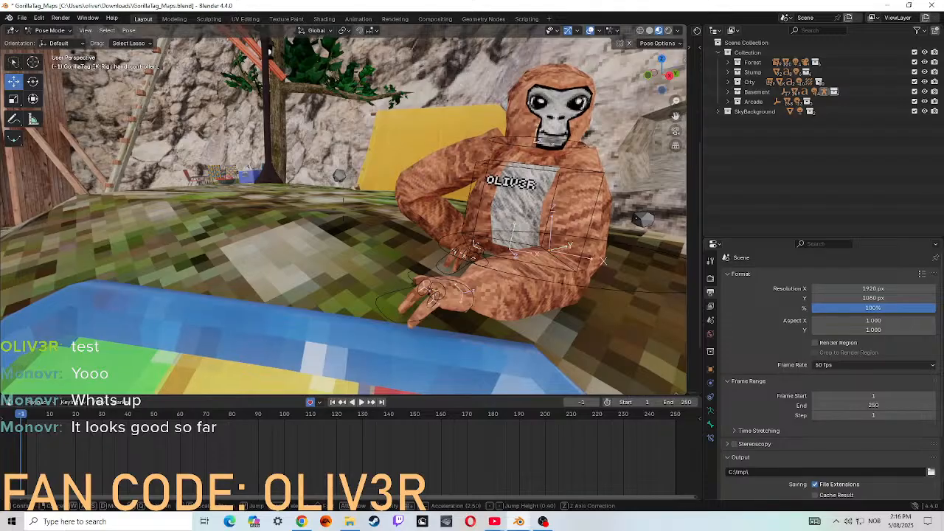
key("shift+grave")
key("s")
key("d")
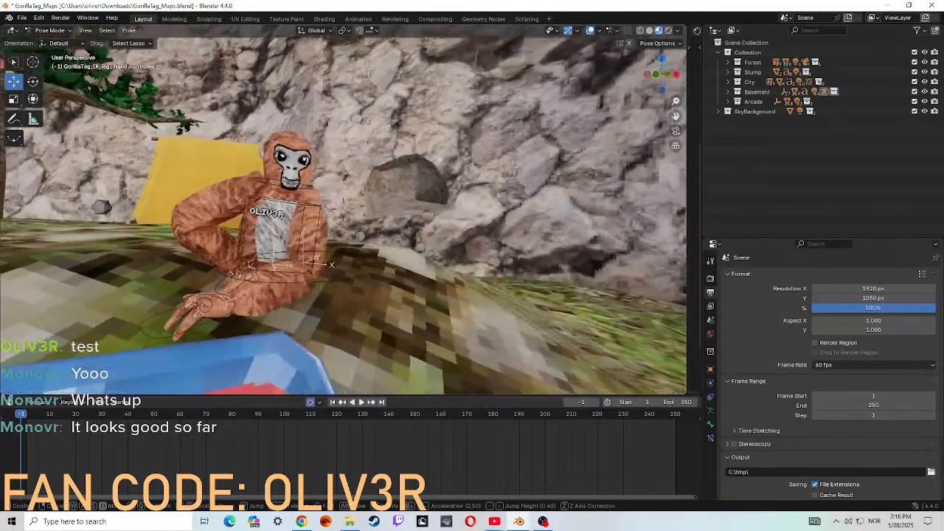
left_click(329, 183)
left_click(362, 402)
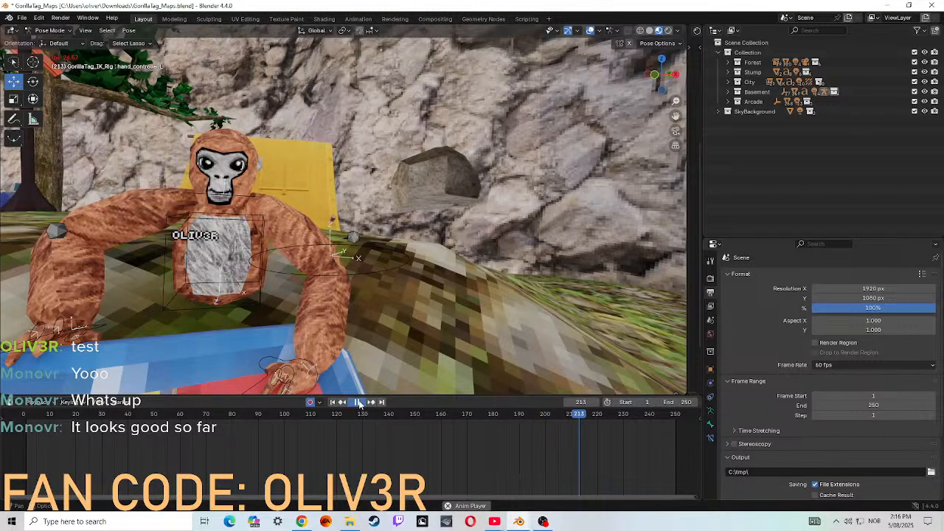
left_click_drag(565, 423, 492, 423)
key("space")
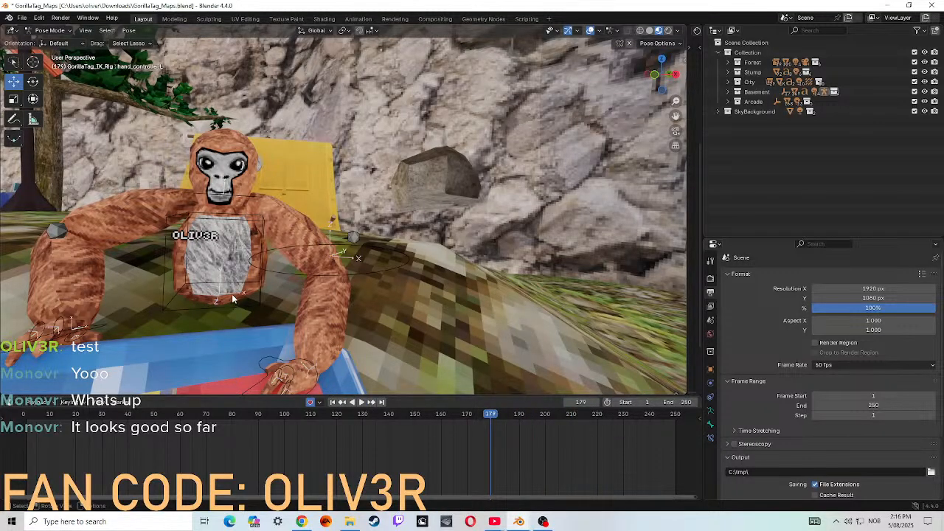
- At frame 179, try shifting the torso bone toward the slide, and delete the keyframe this adds
left_click(254, 291)
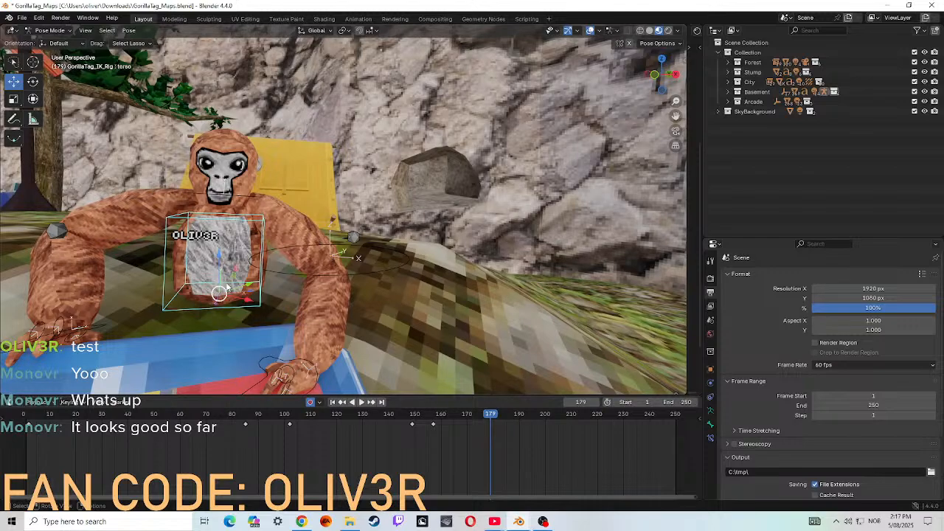
key("shift+grave")
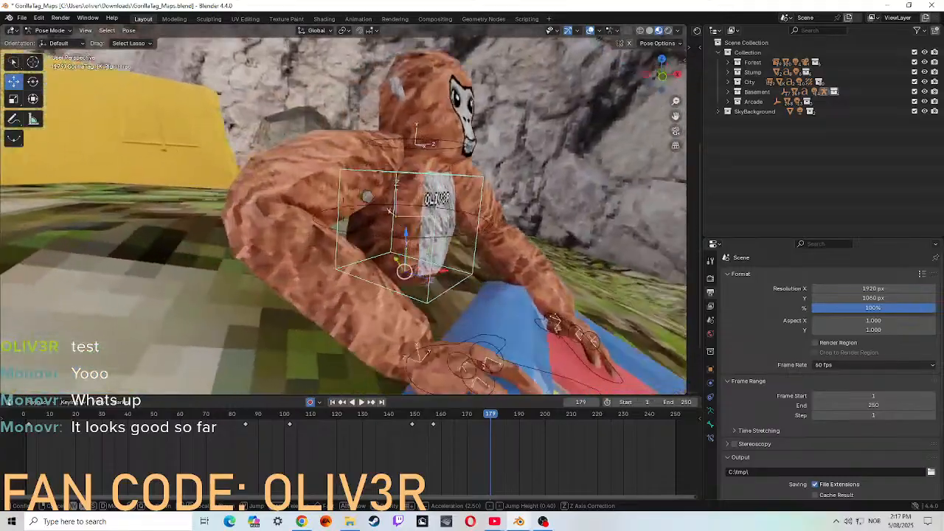
key("d")
left_click(230, 286)
key("a")
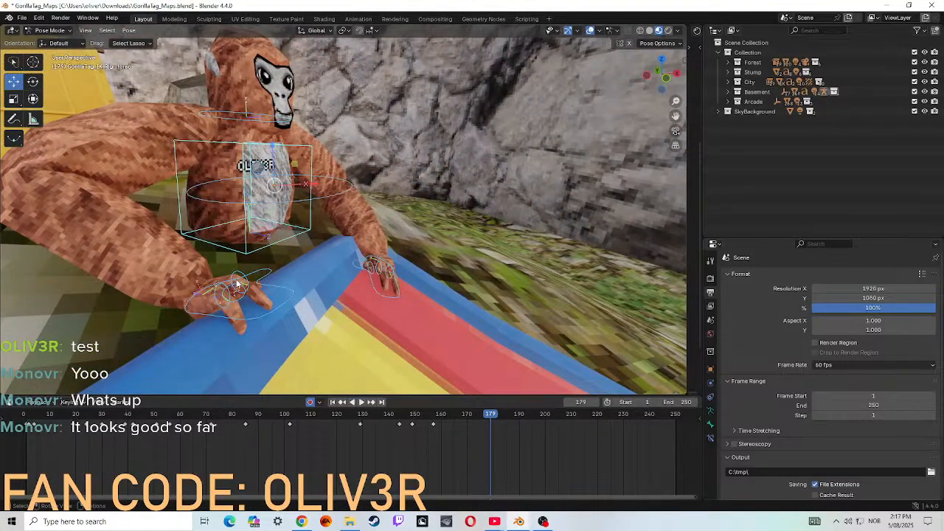
left_click(240, 246)
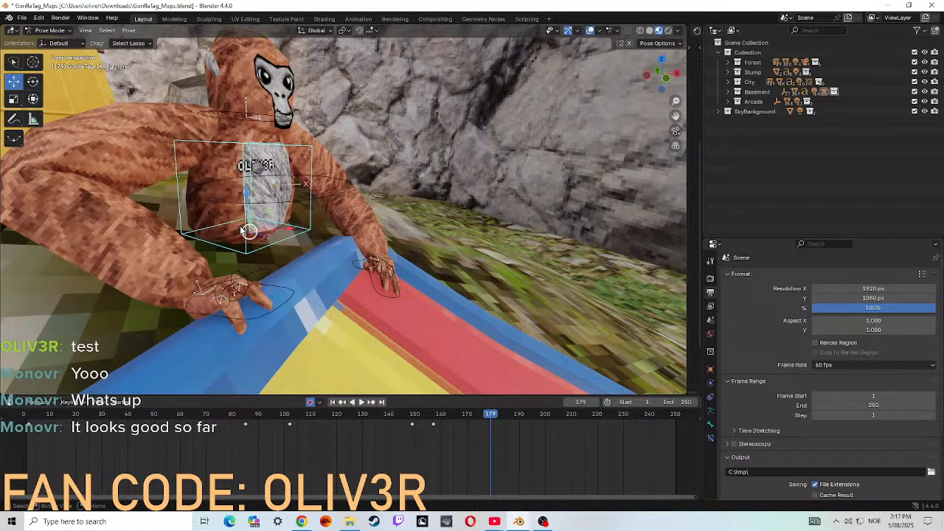
key("shift+grave")
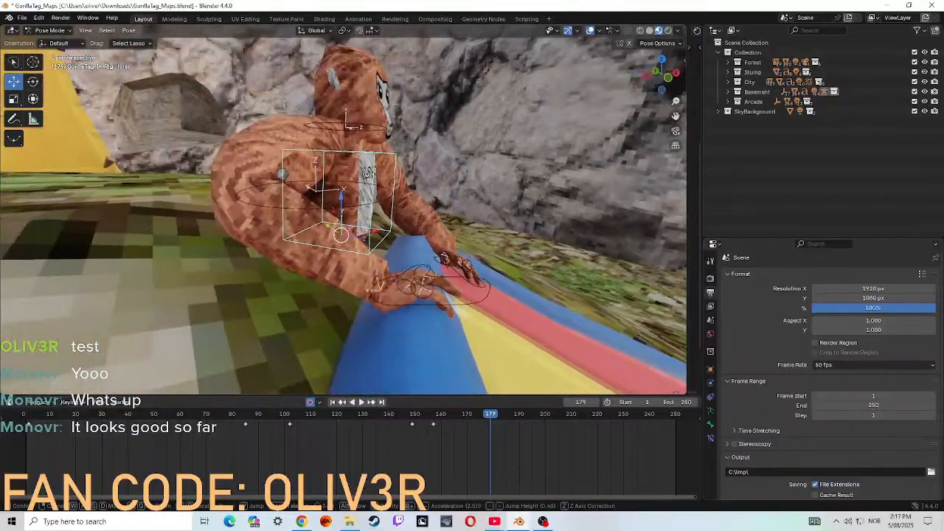
left_click(242, 229)
left_click_drag(329, 227, 351, 244)
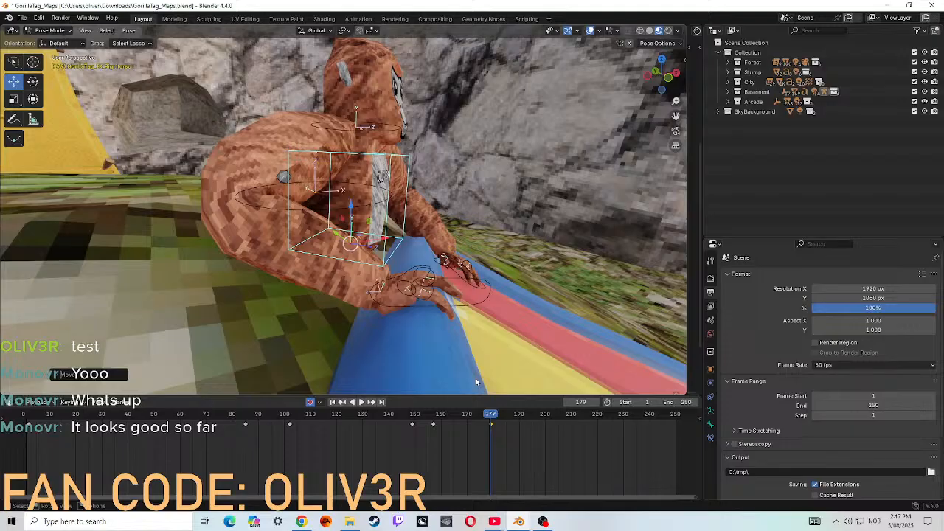
right_click(491, 422)
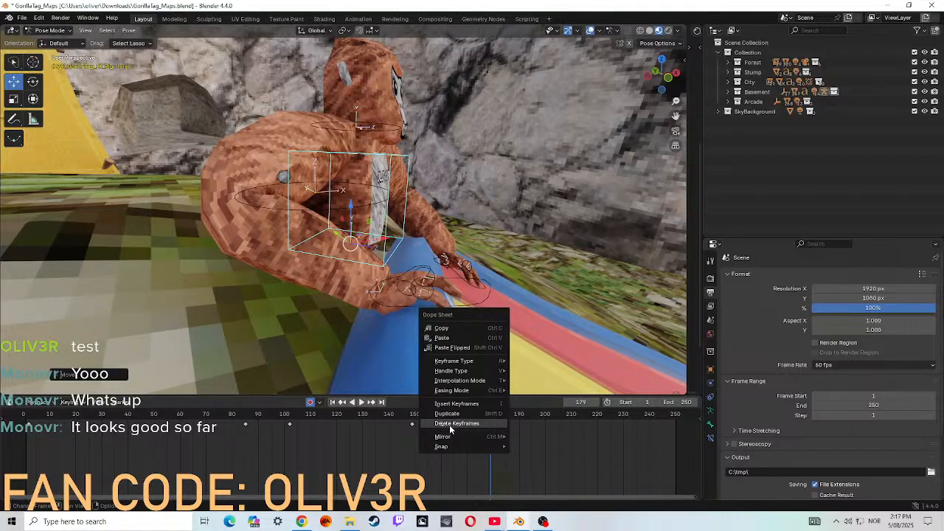
left_click(452, 425)
- At frame 169, raise the torso bone along the Z axis and shift it forward over the slide
key("space")
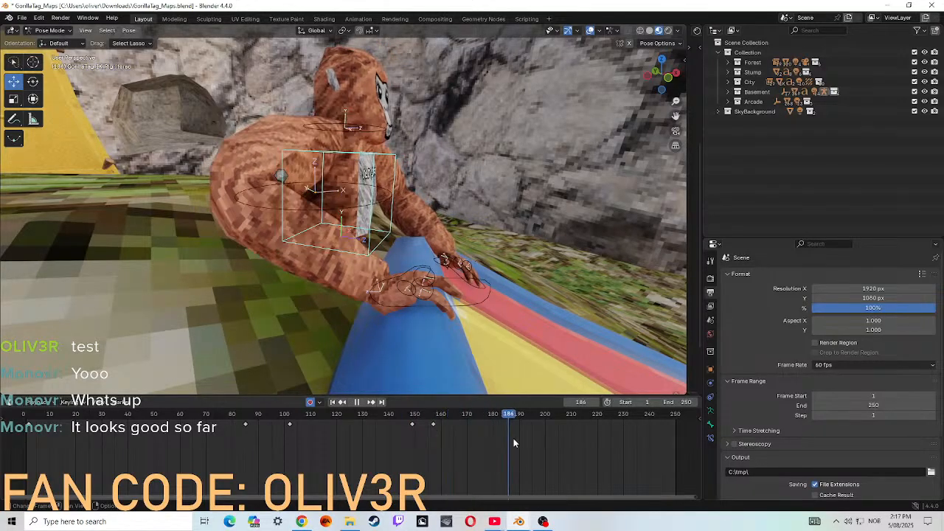
left_click_drag(514, 443, 464, 439)
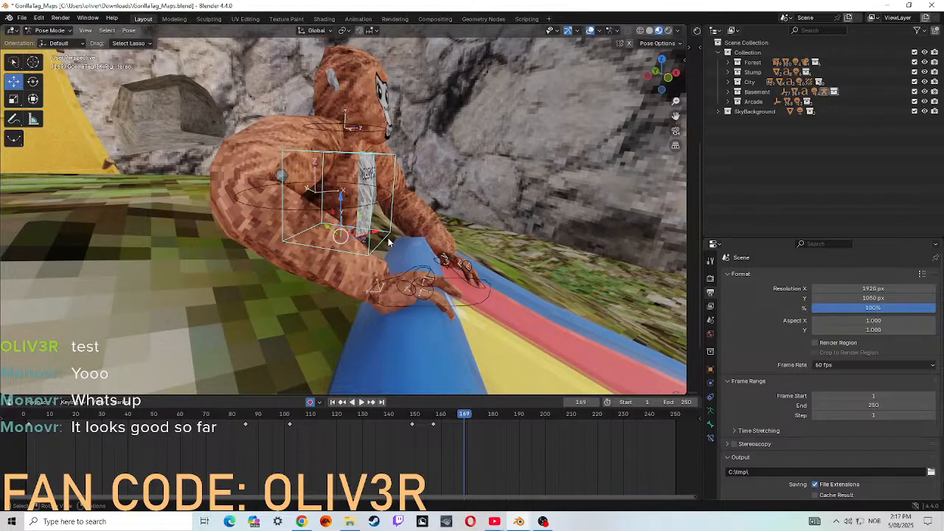
key("shift+grave")
key("w")
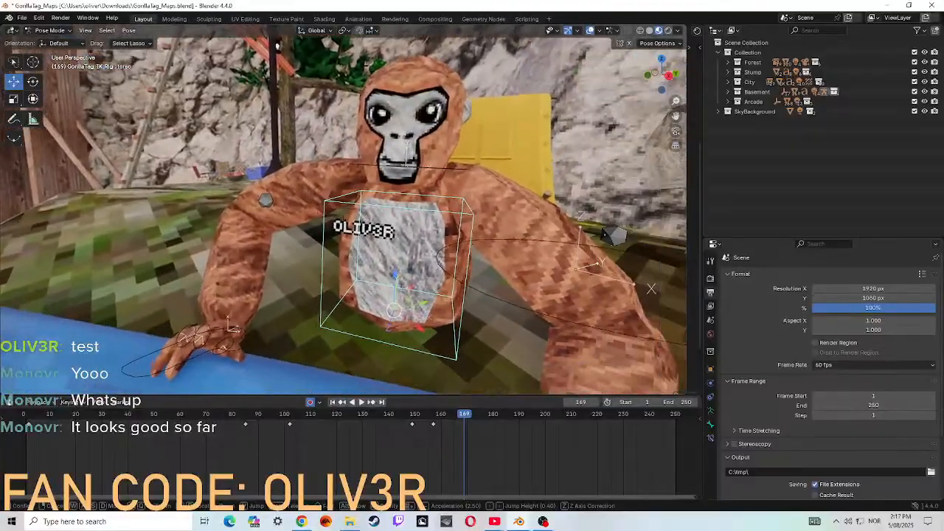
left_click(355, 258)
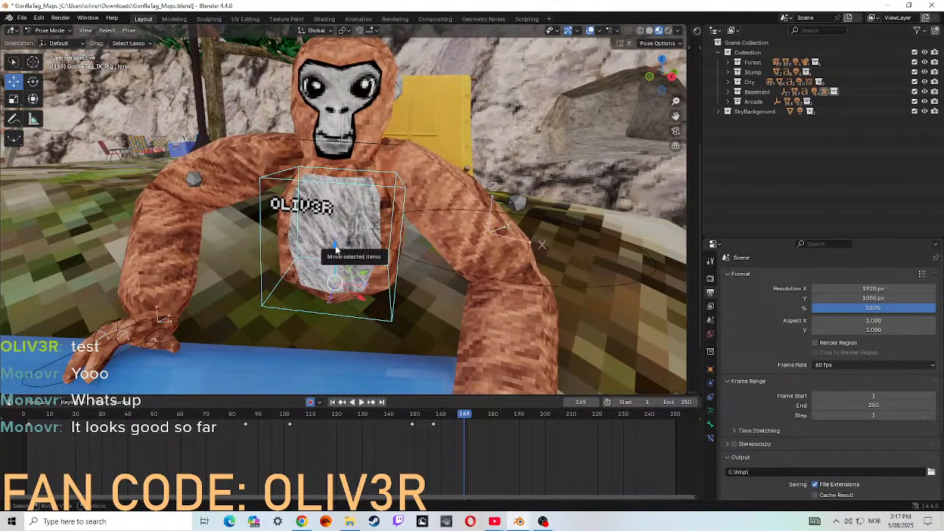
left_click_drag(335, 250, 347, 193)
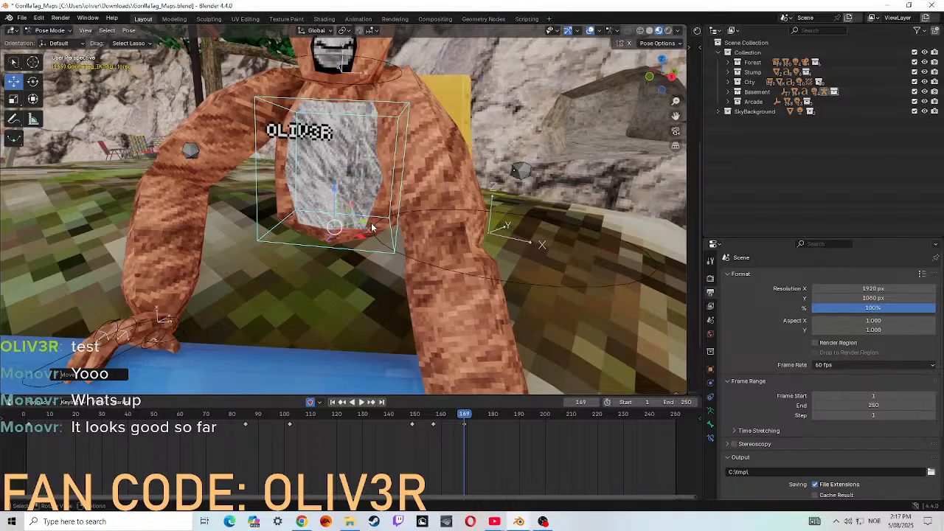
left_click_drag(364, 225, 297, 253)
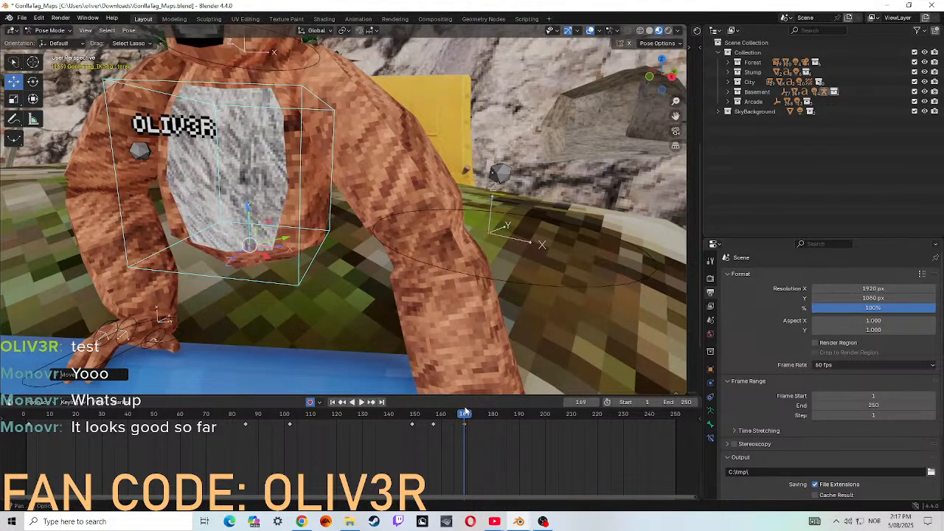
- Play the animation from frame 2 to check the raised torso movement
left_click_drag(464, 414, 28, 414)
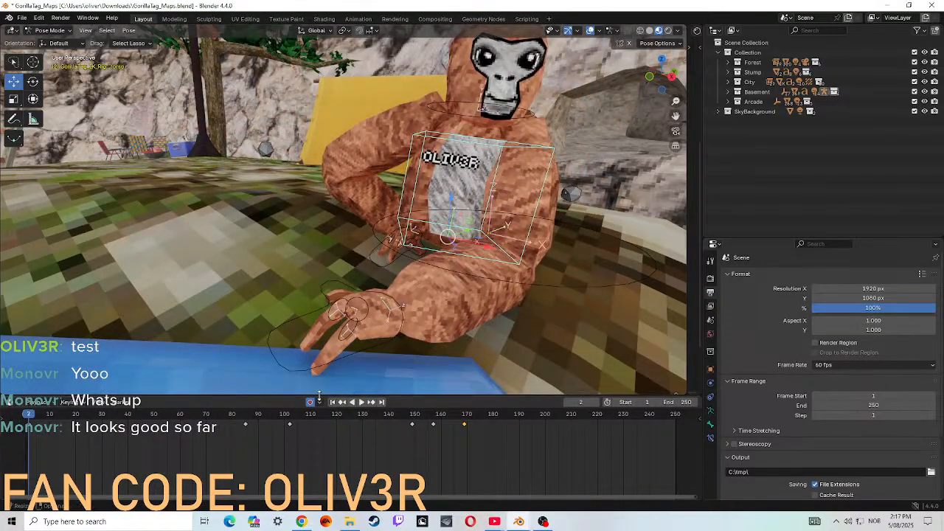
left_click(359, 402)
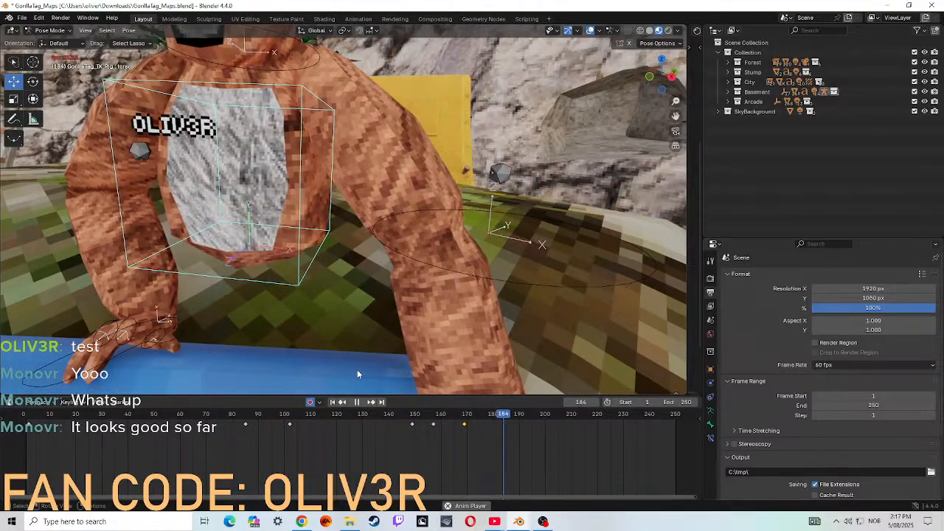
- At frame 180, raise the torso bone until the gorilla's body is above the end of the slide
key("space")
left_click_drag(549, 417, 493, 412)
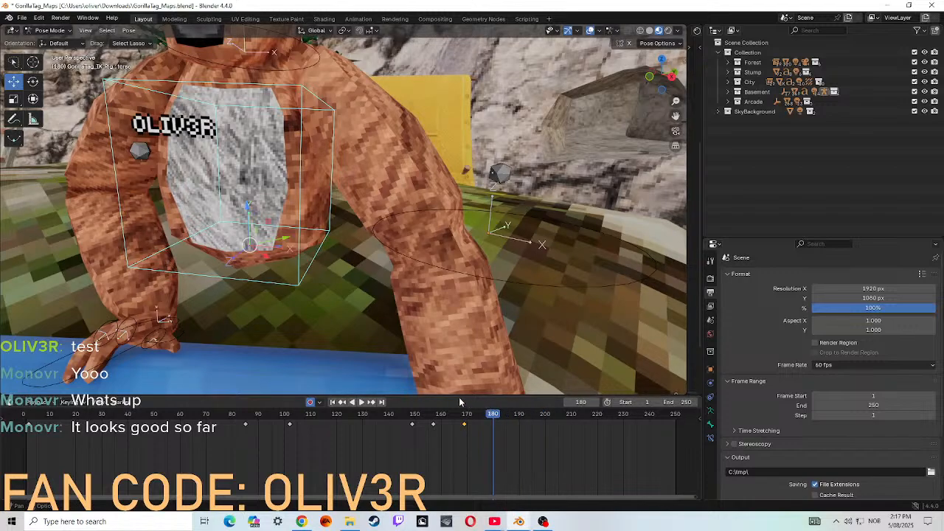
left_click(646, 345)
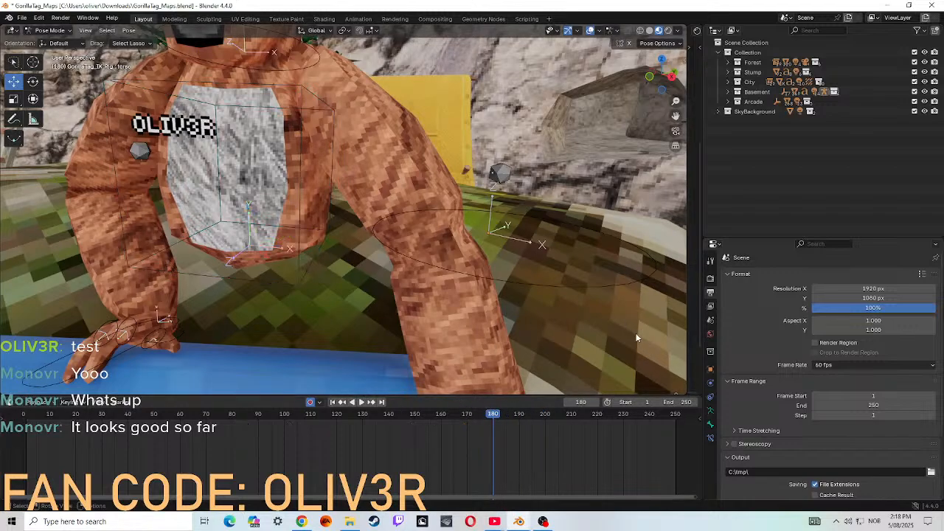
key("shift+grave")
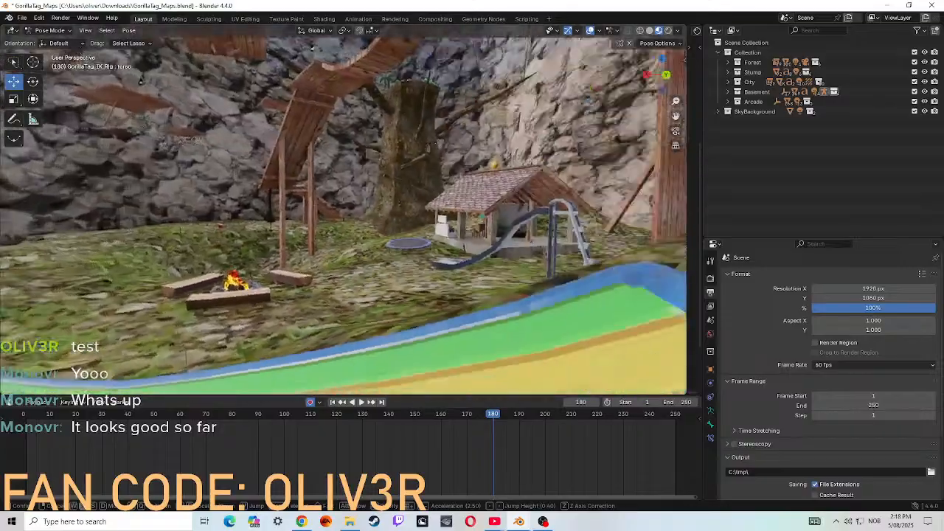
key("w")
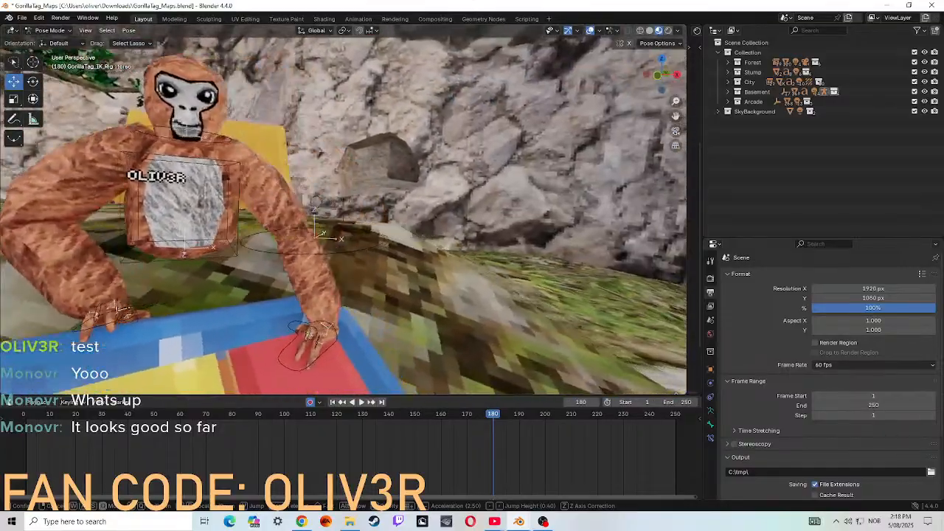
left_click(645, 273)
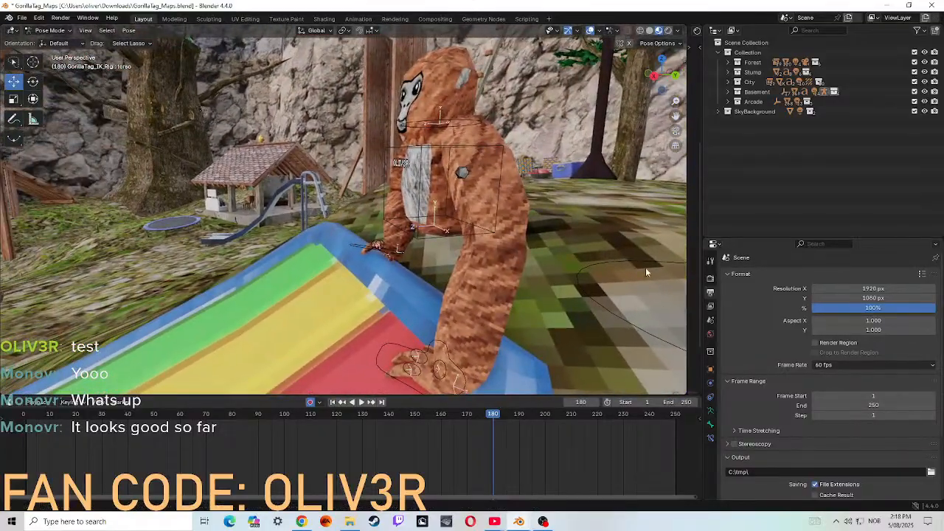
left_click(425, 238)
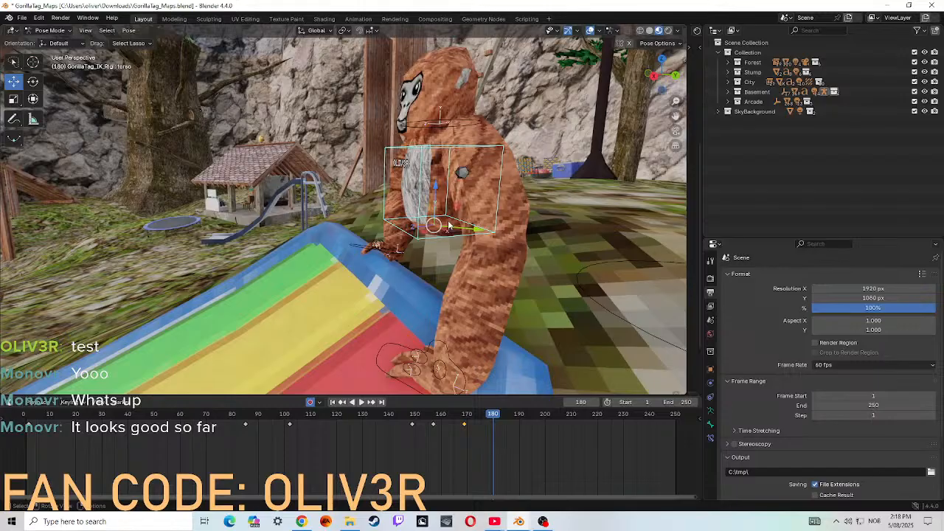
key("shift+grave")
key("w")
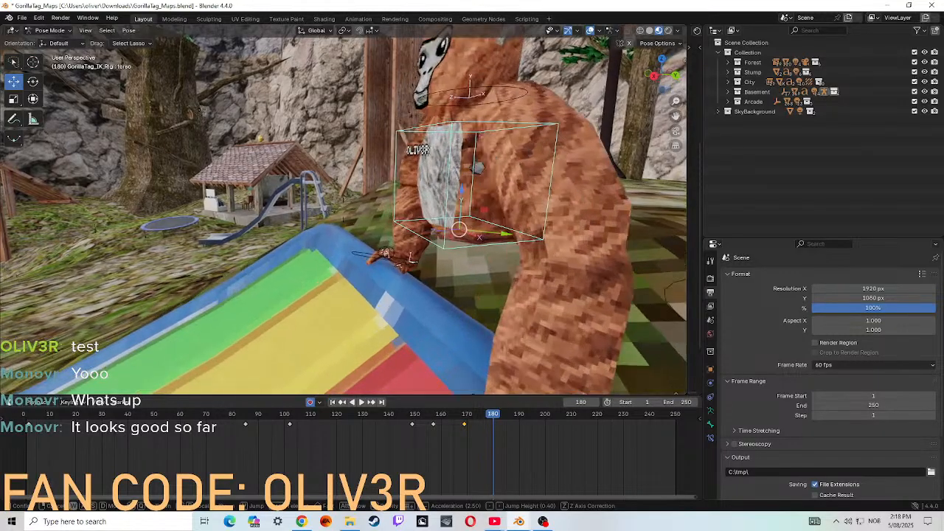
key("a")
key("w")
key("d")
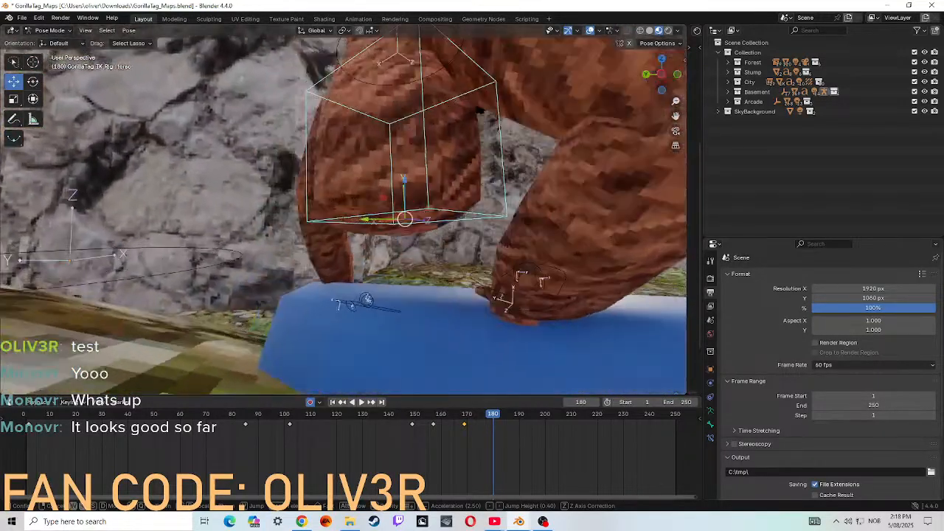
key("w")
key("e")
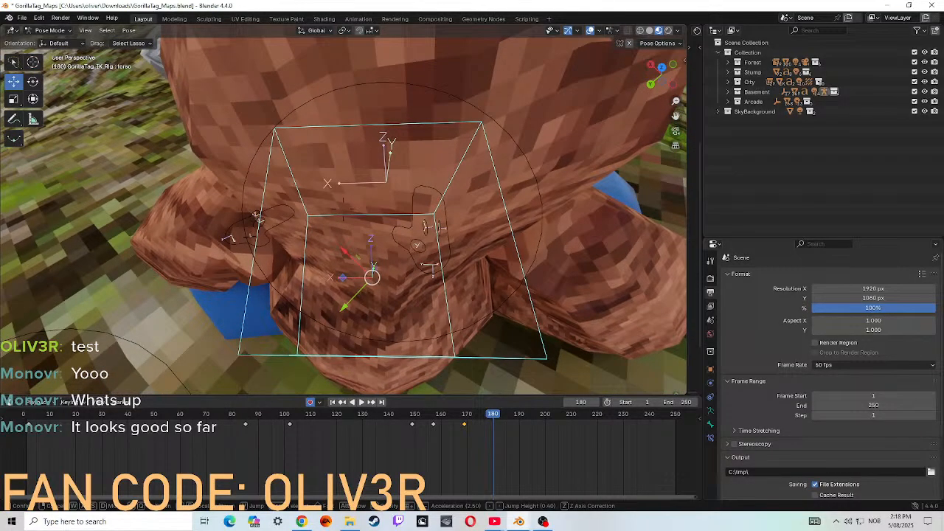
left_click(442, 285)
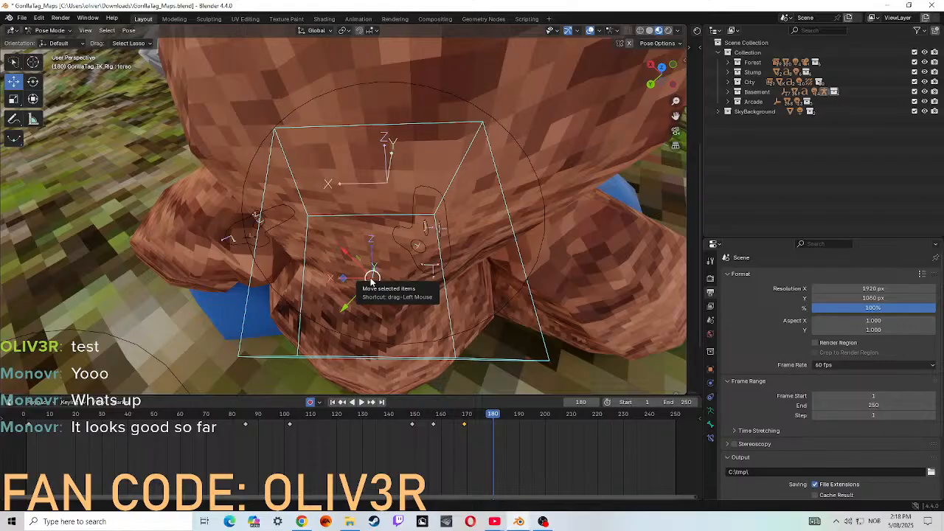
left_click_drag(372, 276, 354, 87)
- At frame 180, select the root bone and lower it slightly along the Z axis
key("shift+grave")
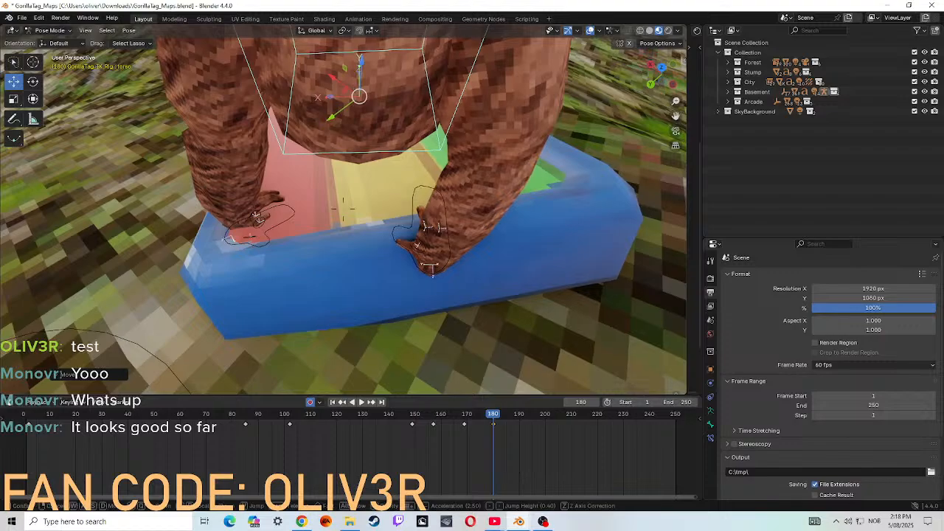
key("w")
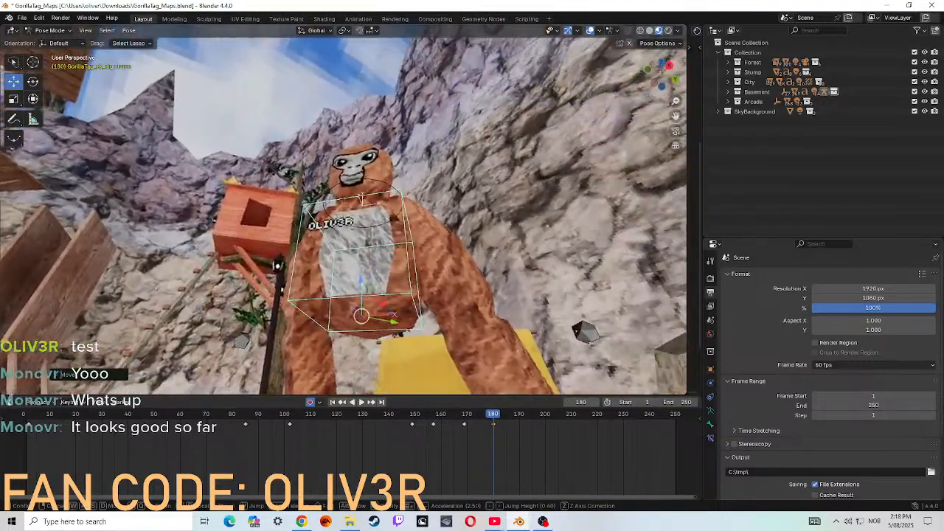
key("s")
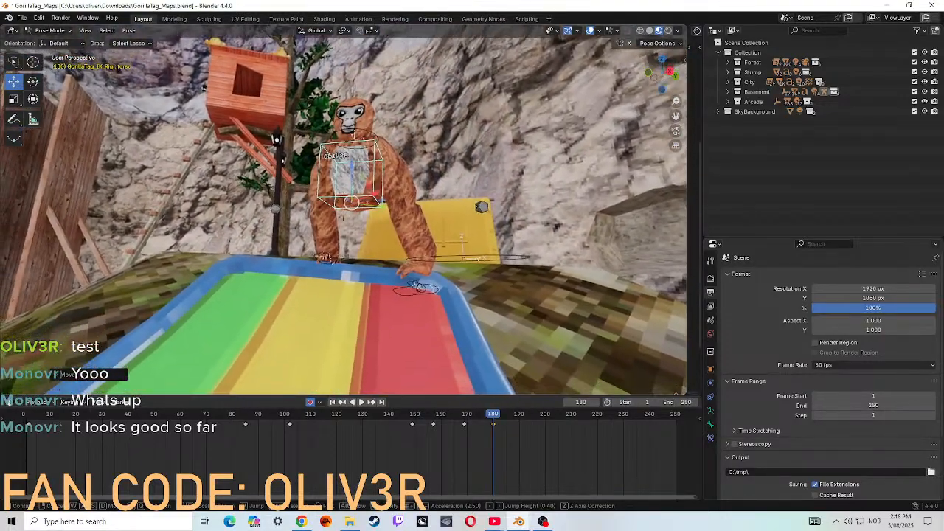
key("w")
key("a")
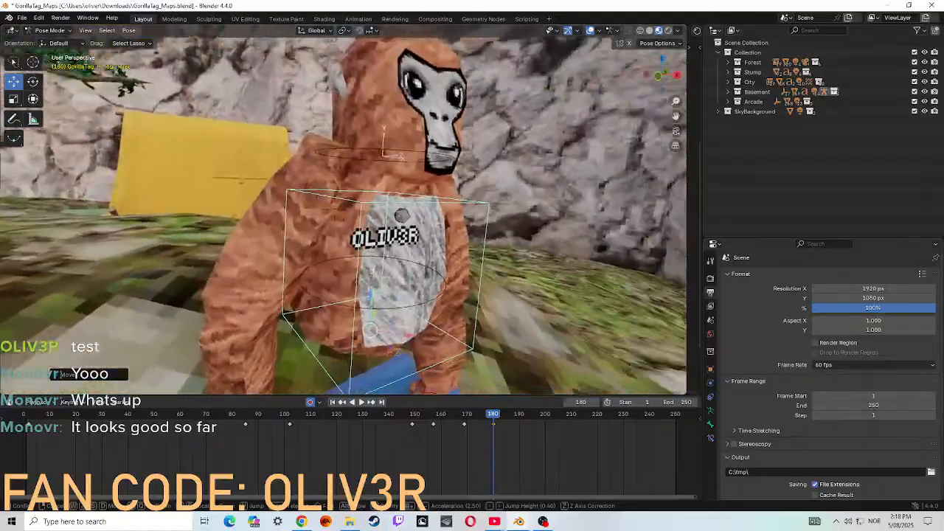
key("d")
key("s")
key("a")
key("w")
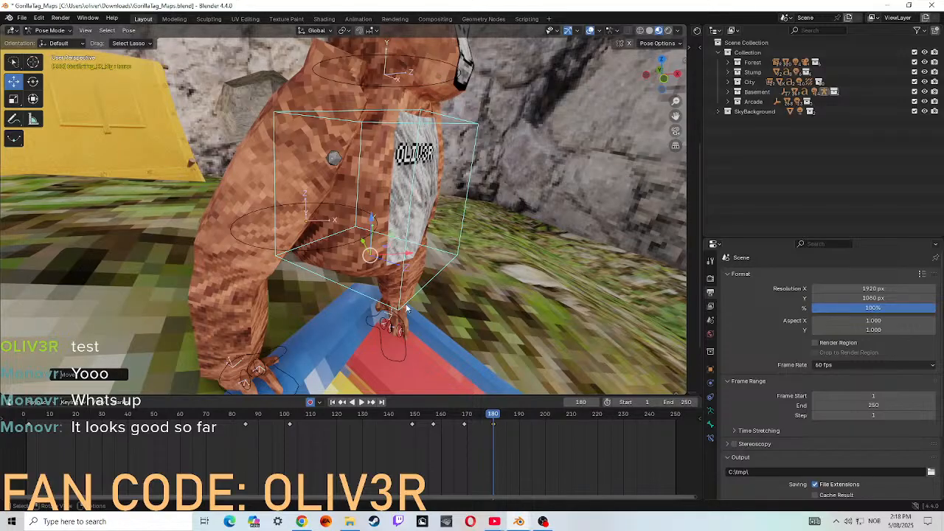
left_click(251, 247)
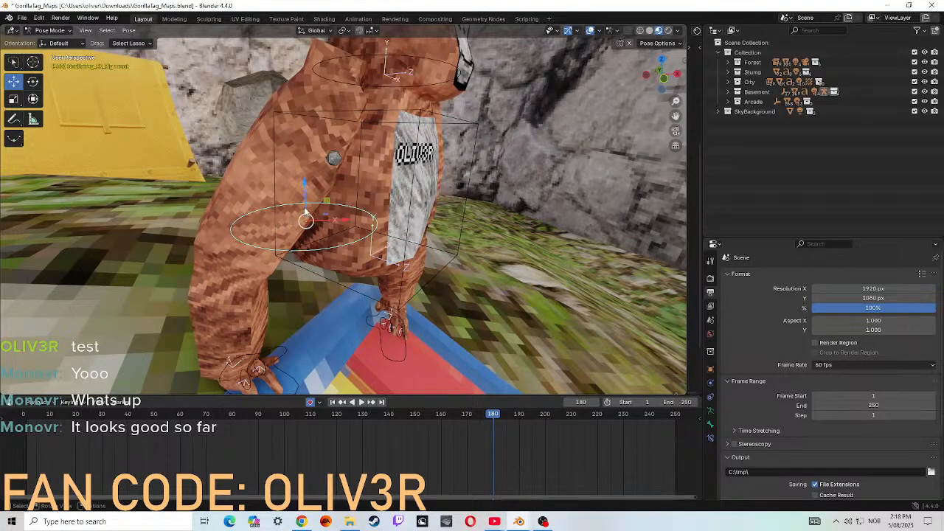
mouse_move(304, 183)
left_mouse_down()
mouse_move(305, 122)
mouse_move(321, 186)
left_mouse_up()
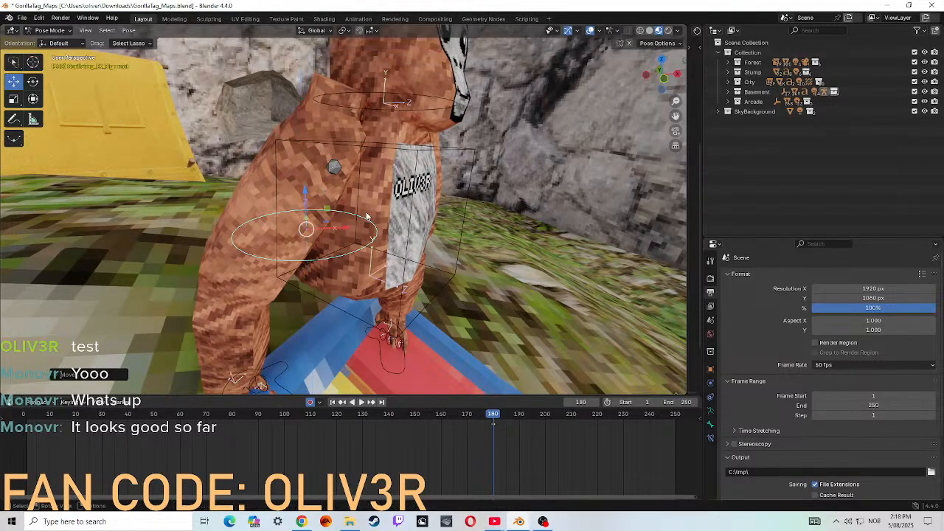
- Play the animation from frame 2 to check the climb, and stop at frame 183
key("space")
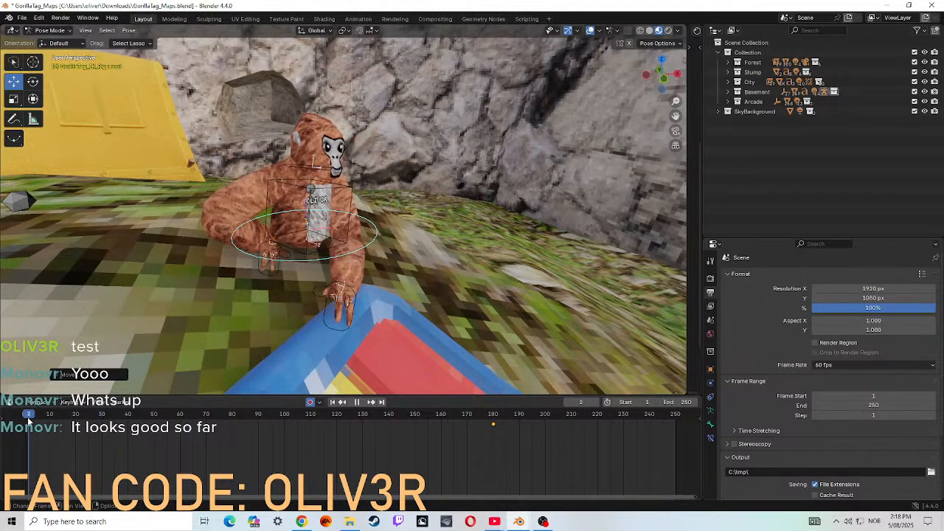
left_click(360, 403)
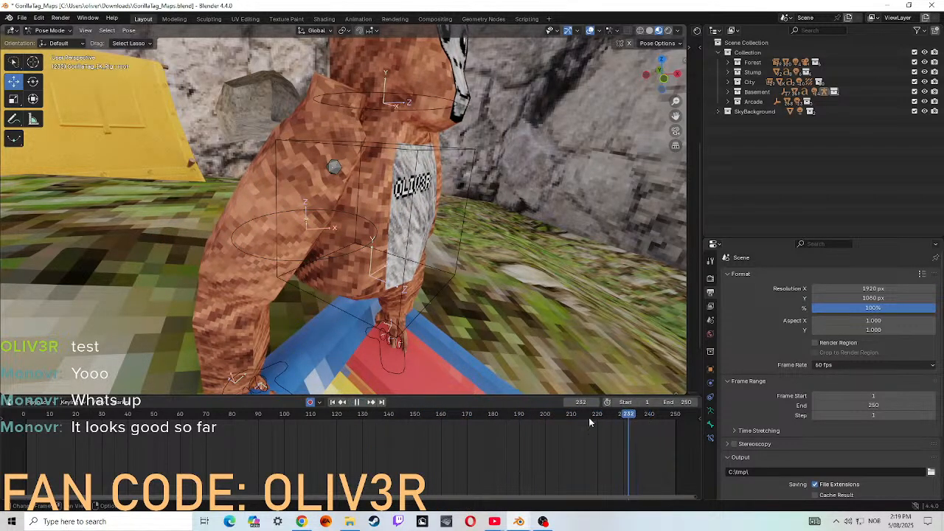
left_click_drag(590, 421, 501, 425)
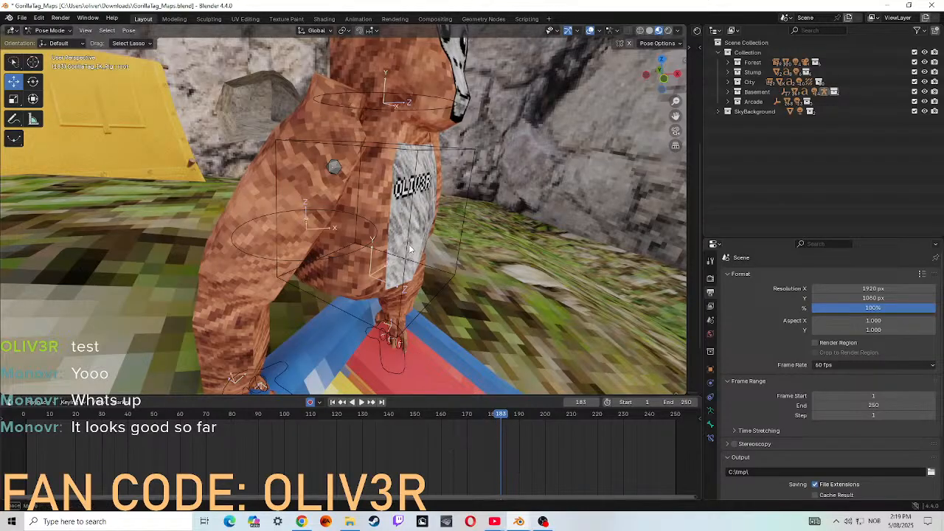
- At frame 183, shift the root bone slightly along the Y axis toward the slide
key("shift+grave")
key("w")
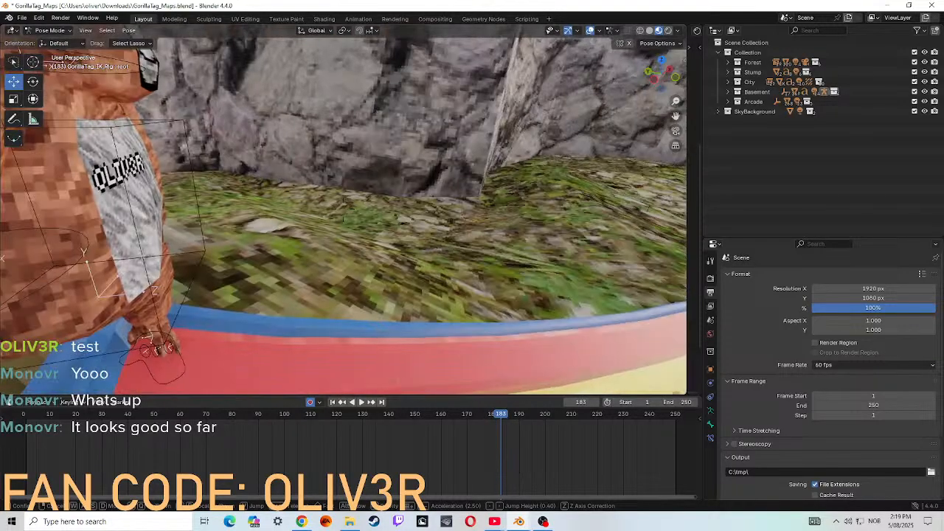
key("d")
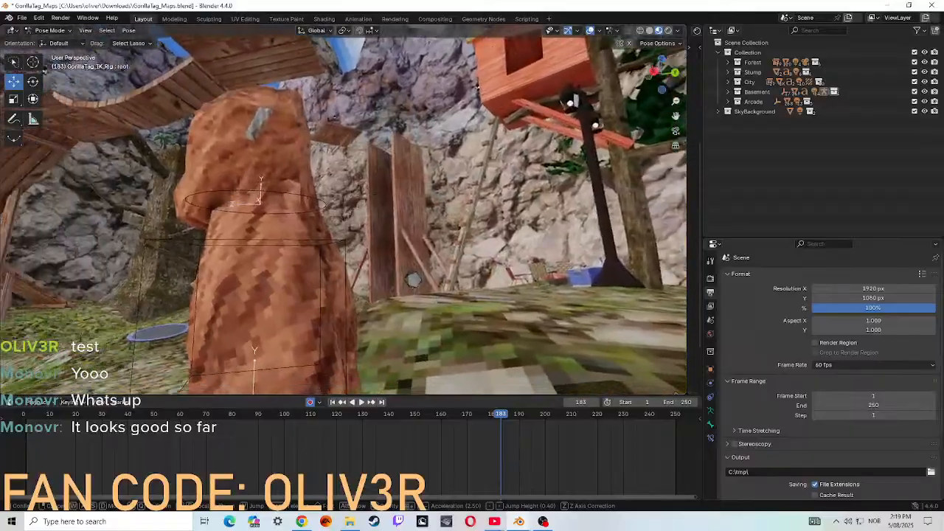
key("w")
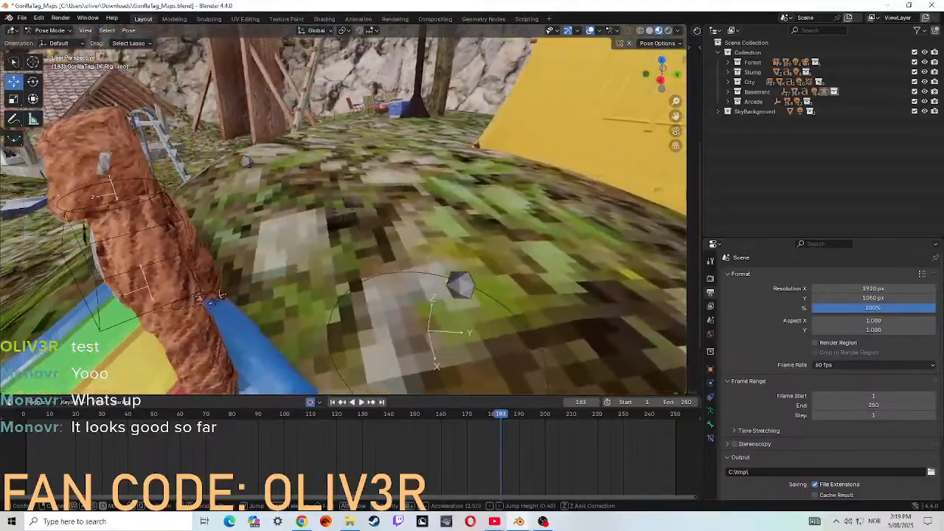
key("d")
left_click(419, 358)
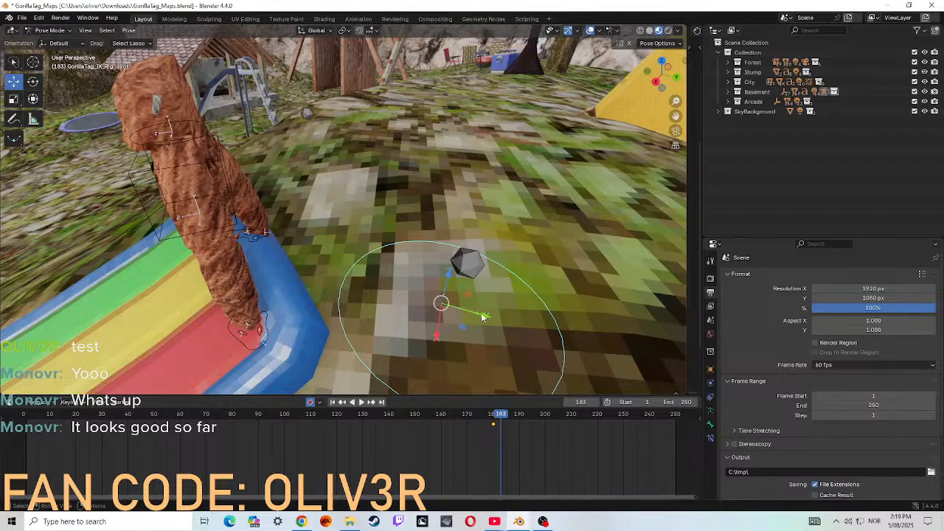
left_click_drag(483, 317, 474, 313)
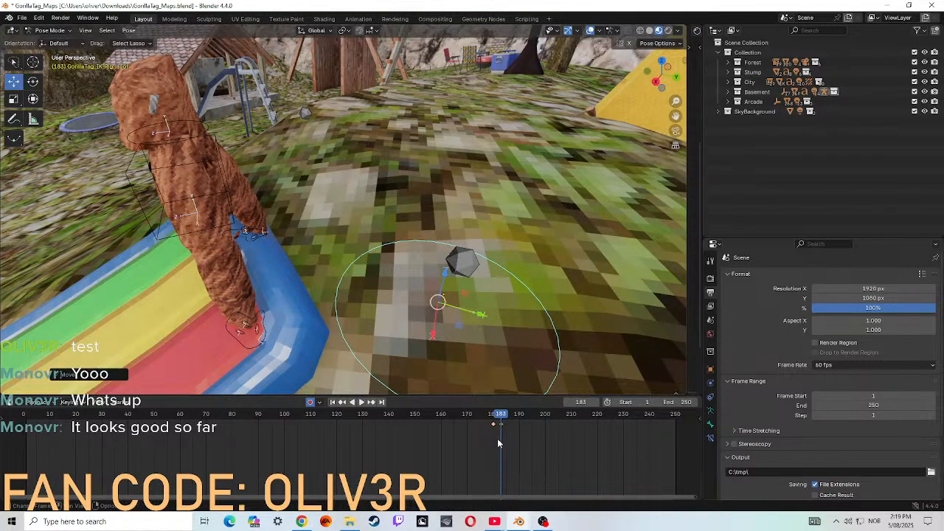
- Advance to frame 186, try rotating the root bone, and delete the keyframe this adds
key("space")
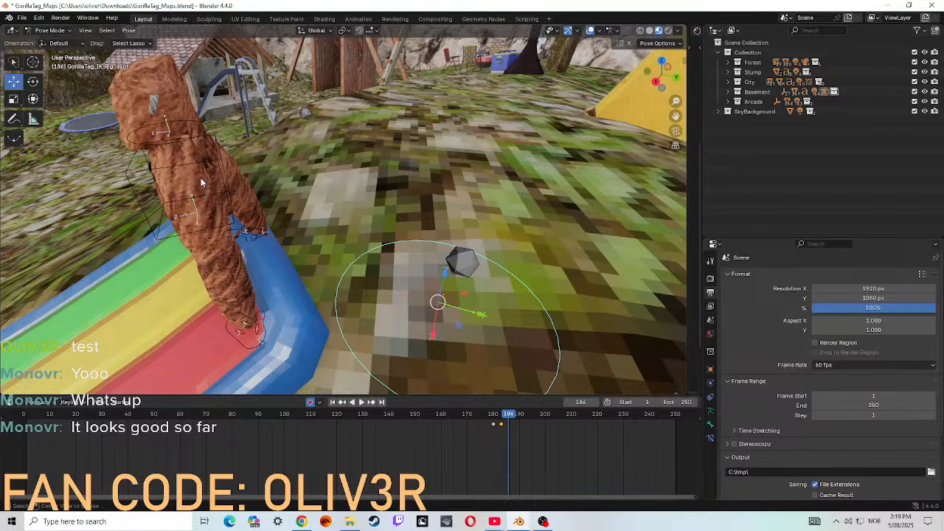
key("shift+grave")
key("w")
key("a")
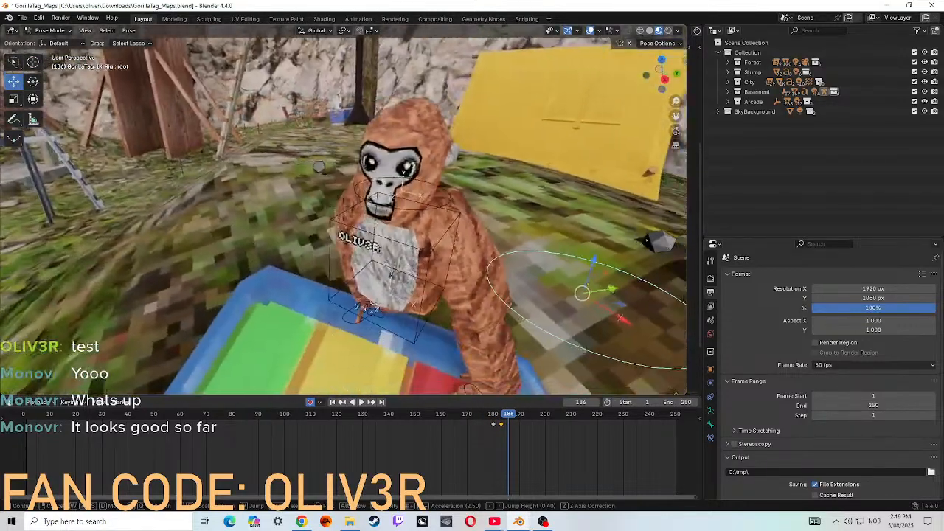
key("a")
left_click(158, 156)
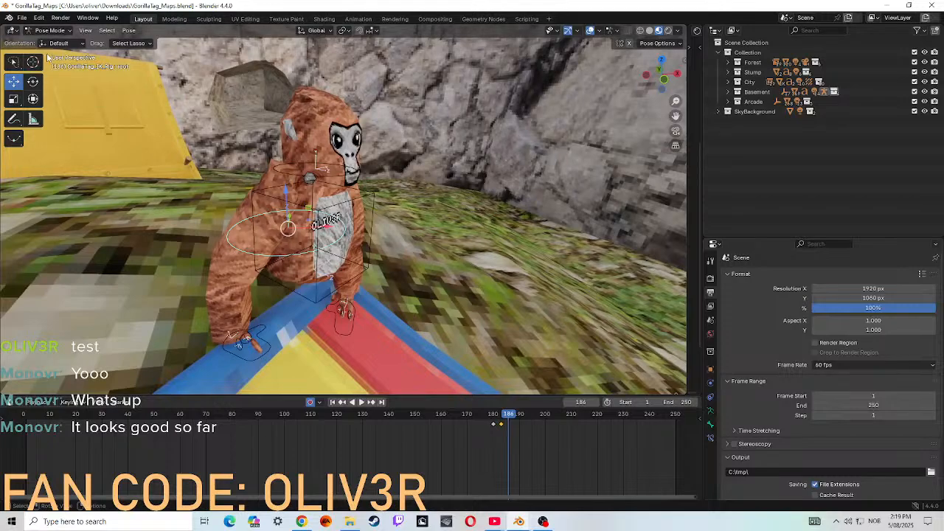
left_click(32, 82)
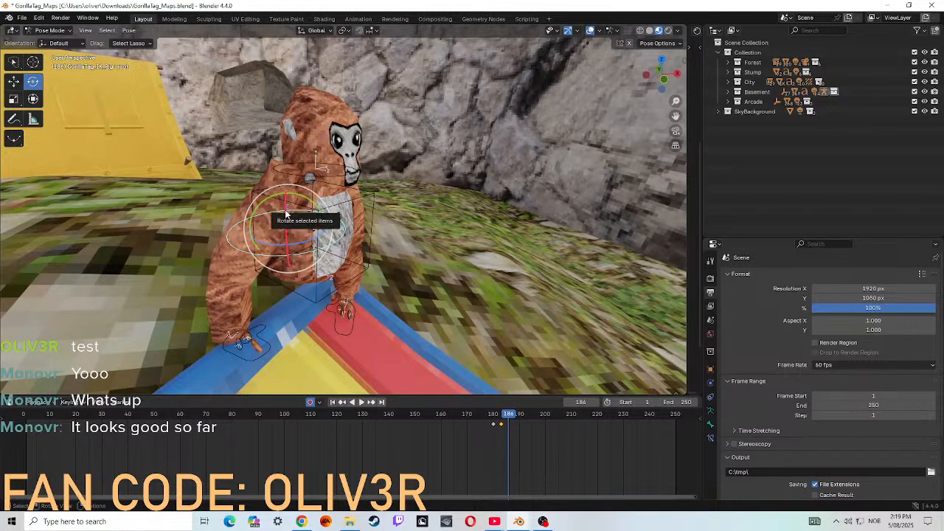
left_click_drag(286, 214, 289, 186)
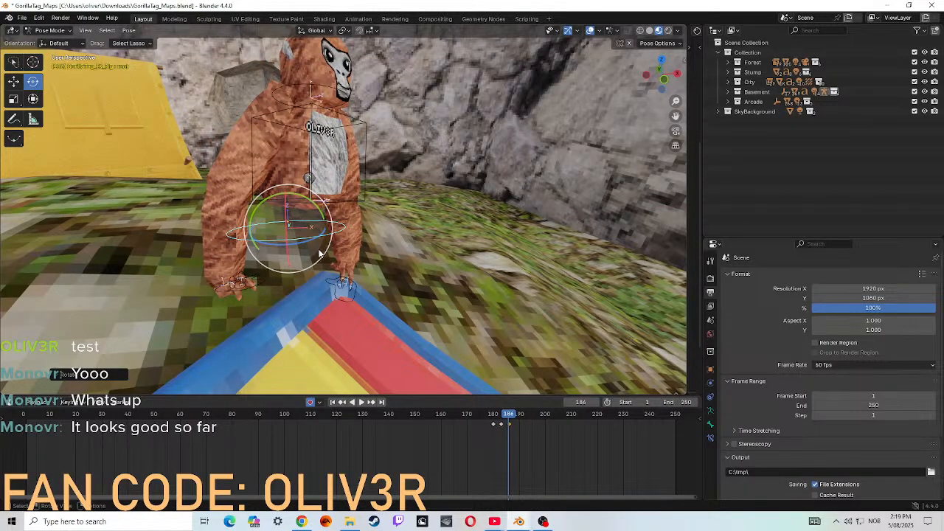
right_click(514, 426)
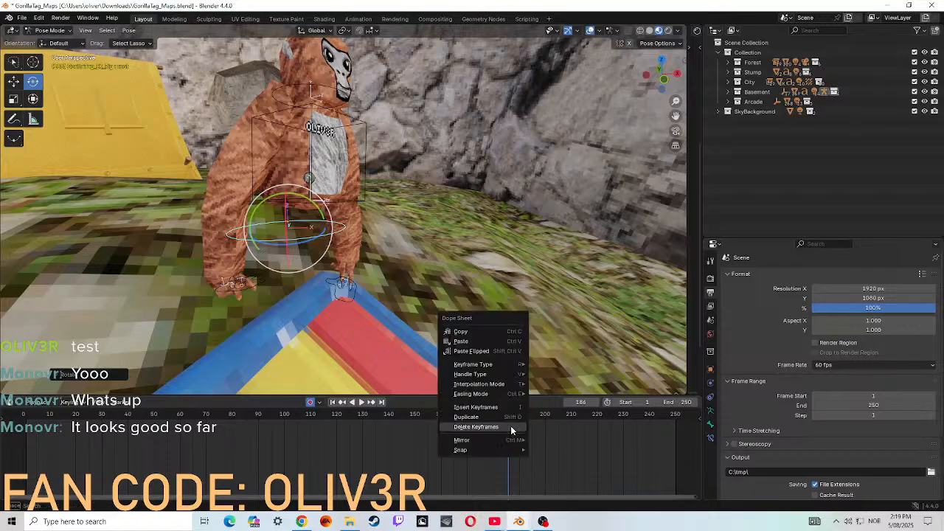
left_click(467, 428)
- At frame 176, select the torso bone and lower it about 0.25 m along the Z axis
mouse_move(497, 416)
left_mouse_down()
mouse_move(527, 418)
mouse_move(480, 417)
mouse_move(523, 419)
mouse_move(493, 414)
left_mouse_up()
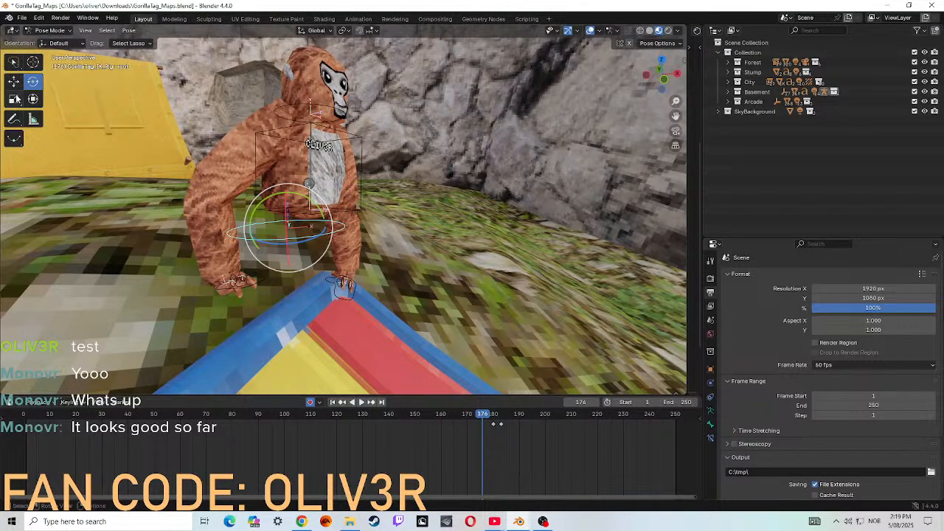
key("shift+grave")
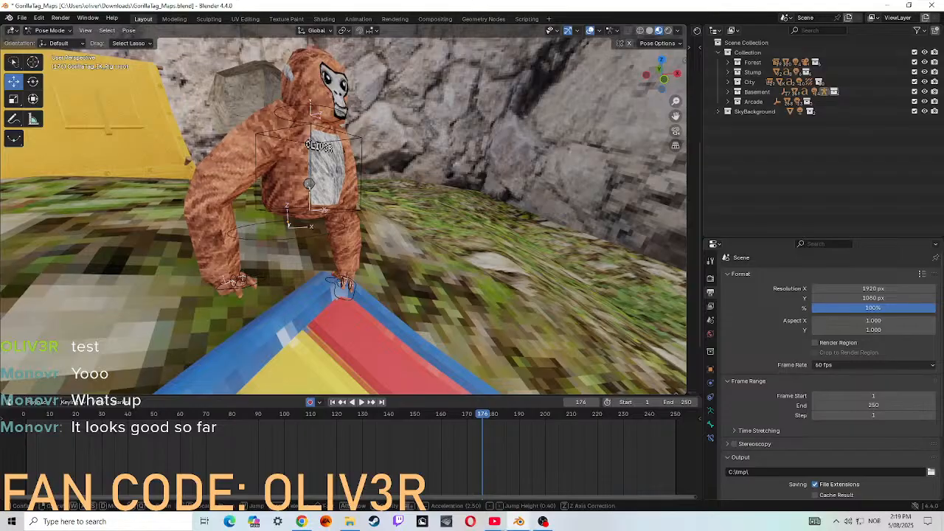
key("w")
key("a")
key("d")
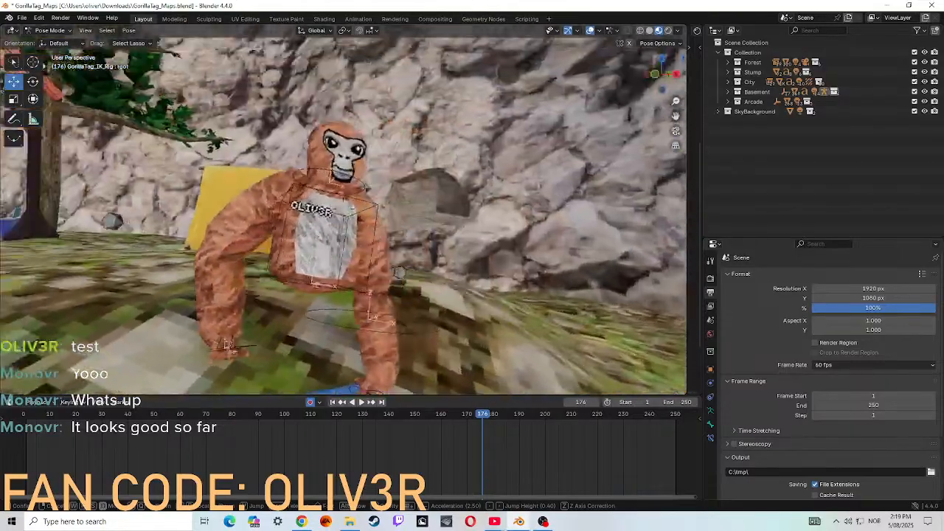
key("w")
key("a")
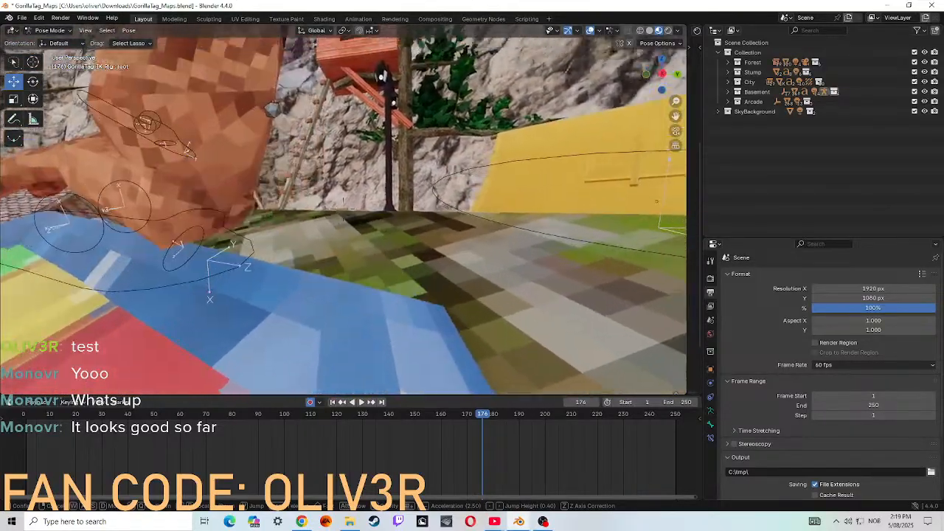
key("s")
key("s")
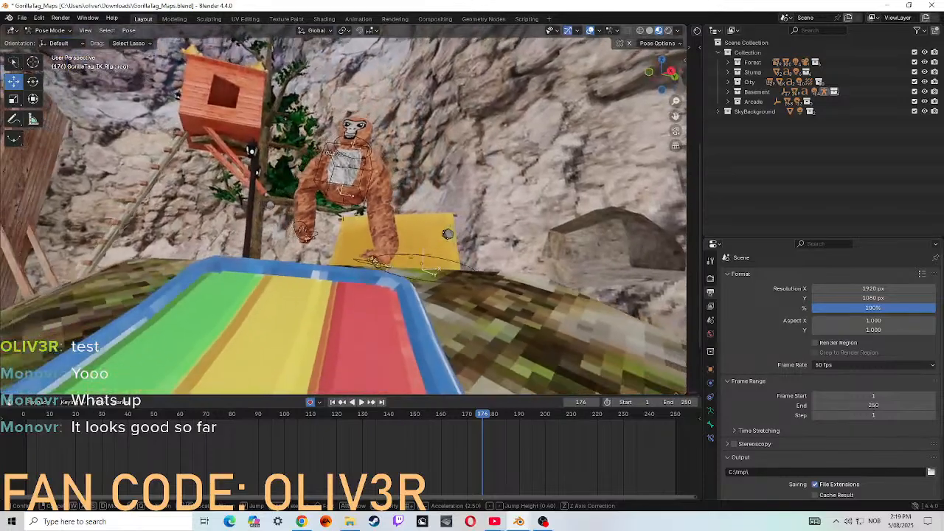
key("w")
key("w")
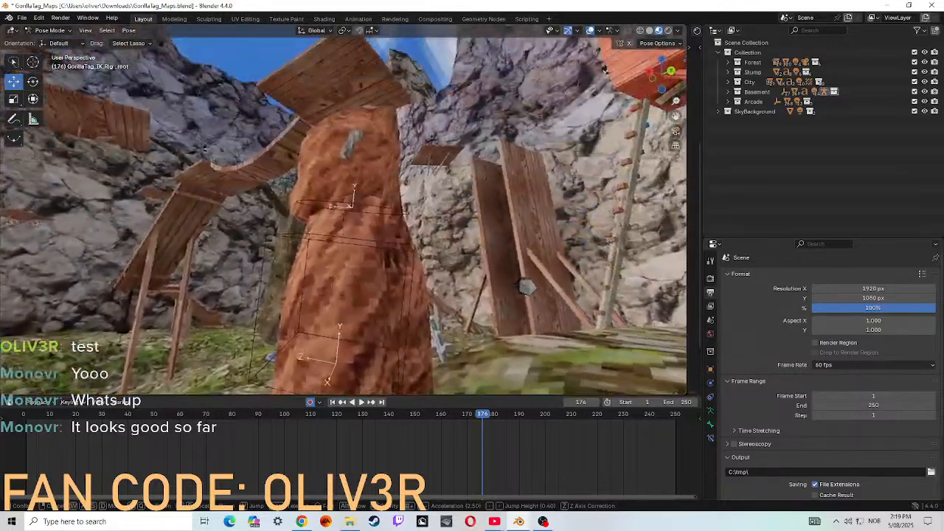
key("s")
left_click(447, 222)
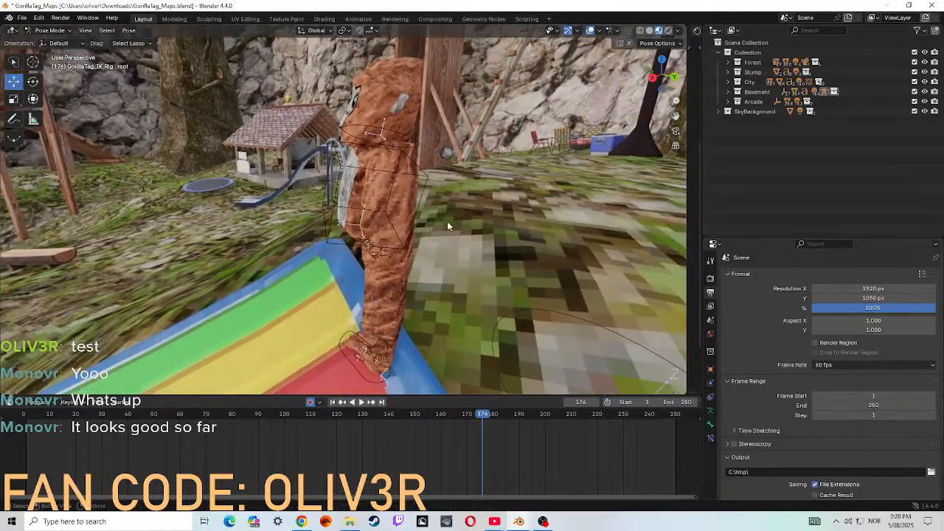
left_click(329, 247)
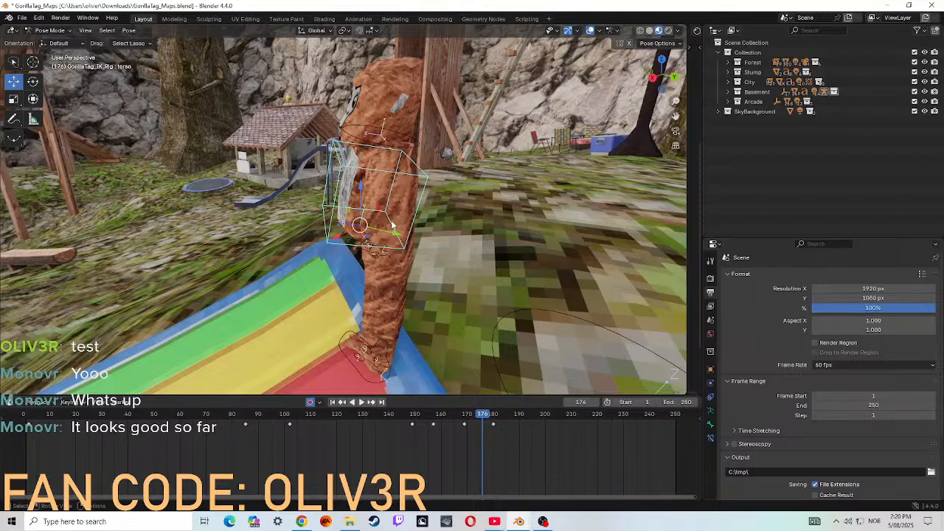
key("g")
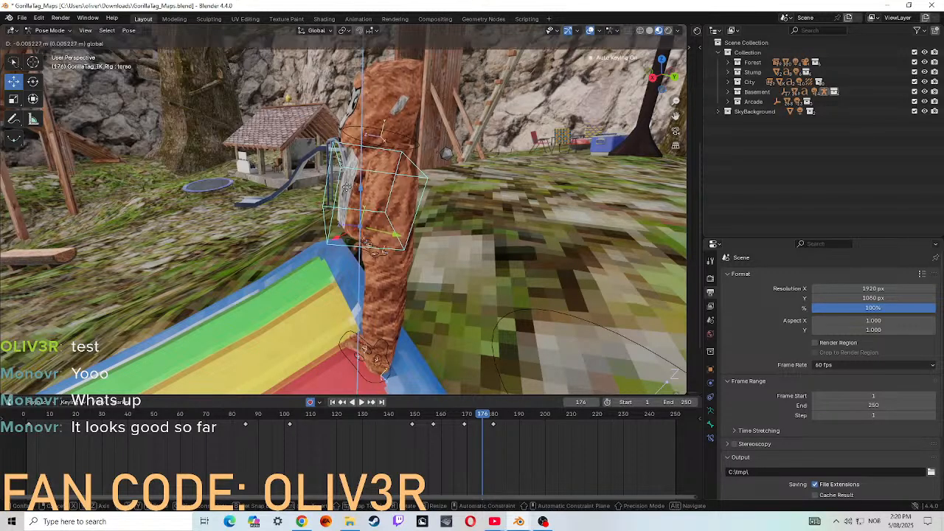
key("z")
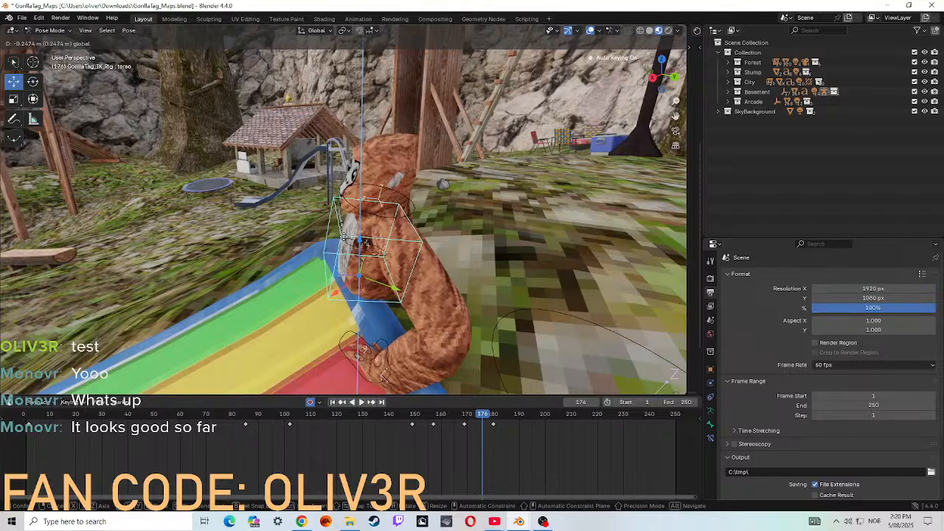
left_click(336, 233)
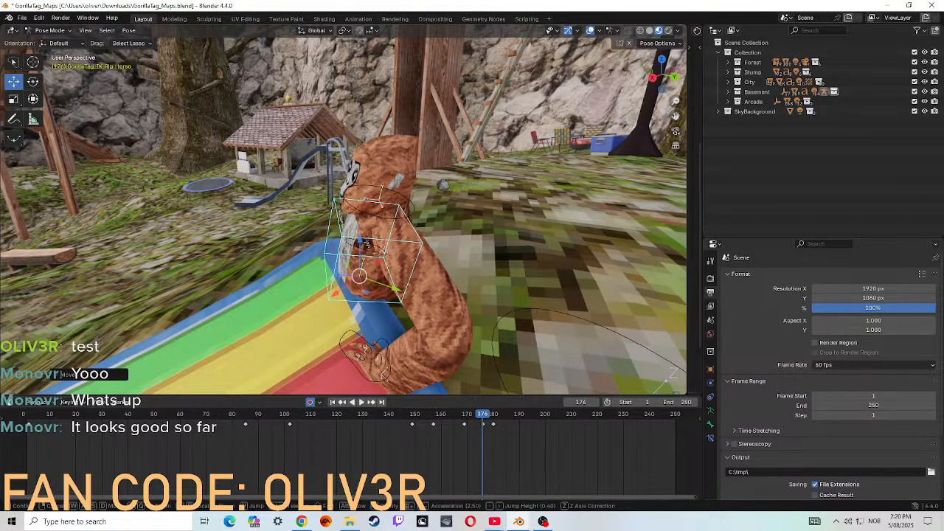
- At frame 176, rotate the right hand controller downward and move it onto the upper edge of the slide
key("w")
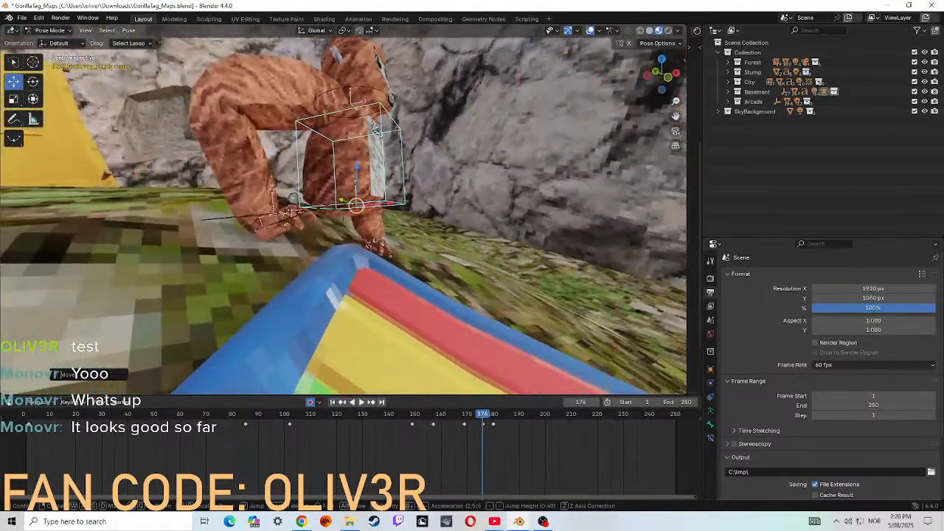
left_click(235, 220)
left_click(261, 227)
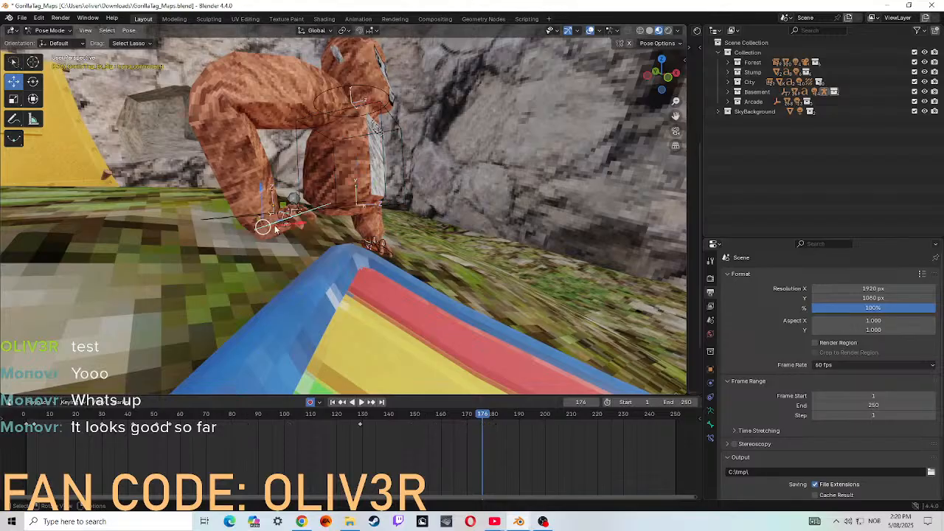
key("r")
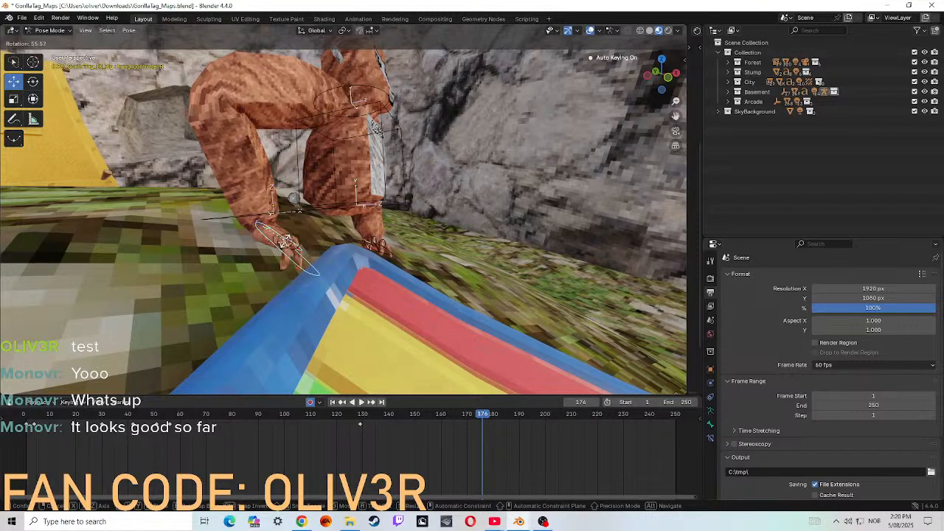
left_click(293, 237)
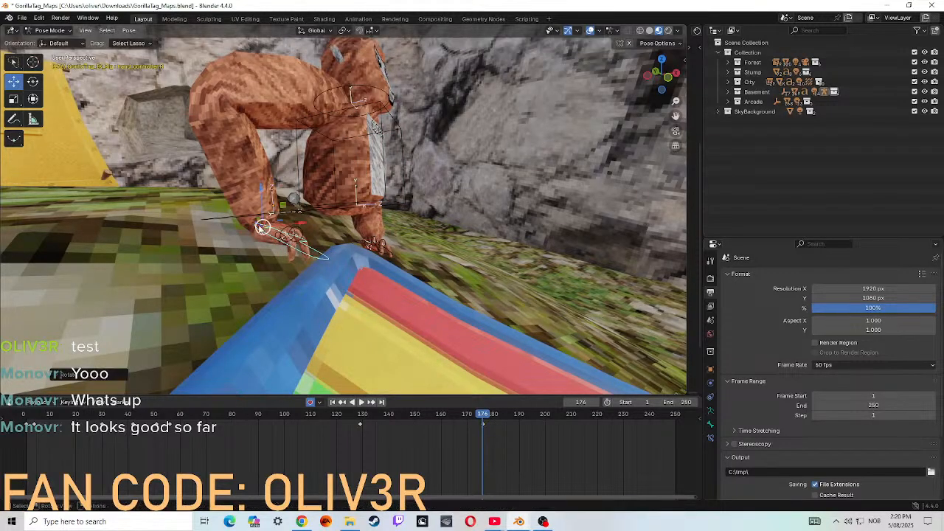
key("g")
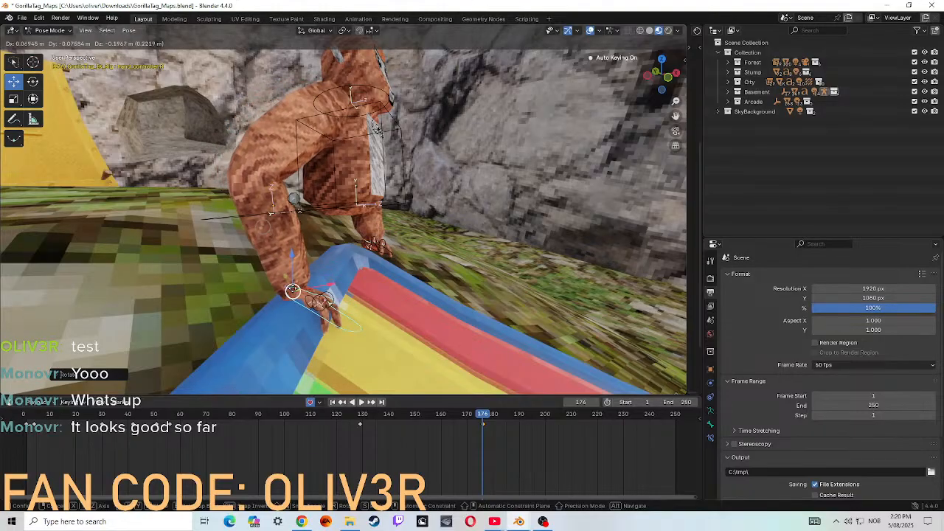
left_click_drag(291, 283, 290, 281)
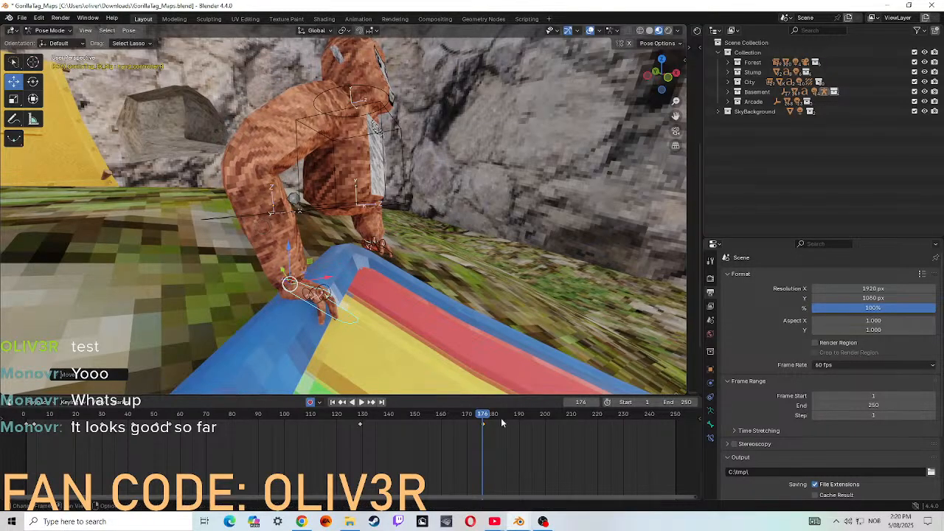
- Play the animation from frame 1, stop at frame 238, and inspect the gorilla's pose on the slide from the front
left_click_drag(484, 415, 26, 413)
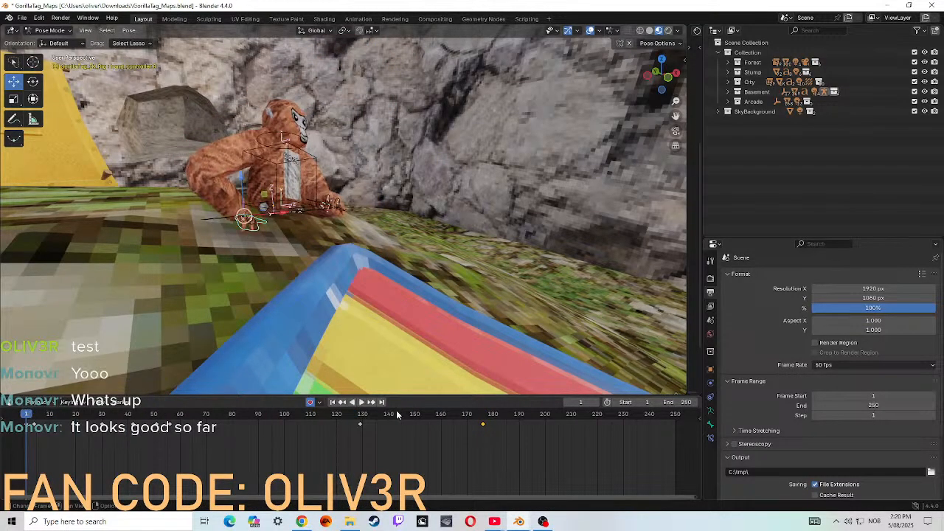
left_click(361, 402)
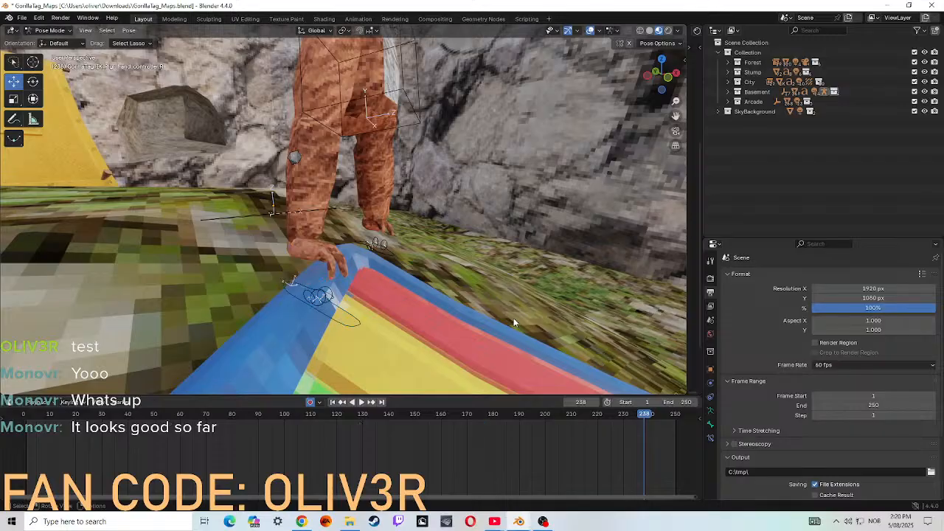
key("shift+grave")
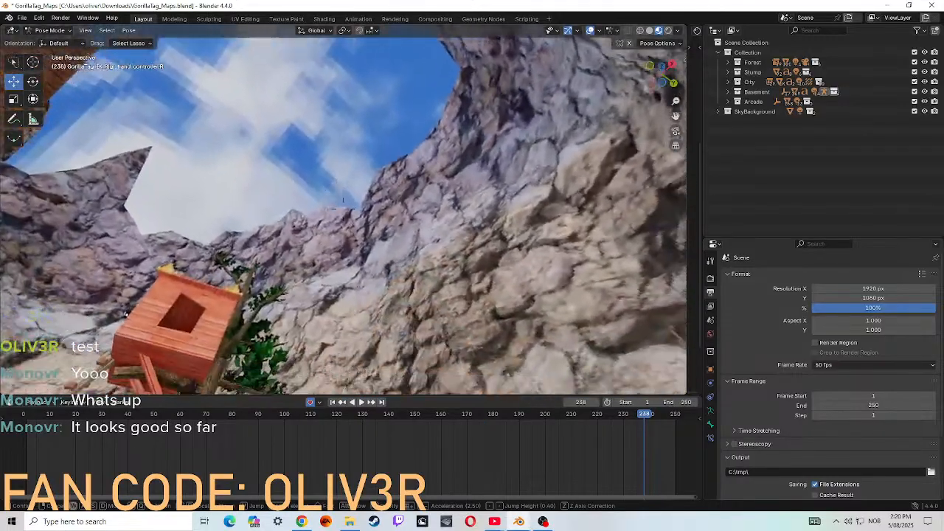
mouse_move(352, 208)
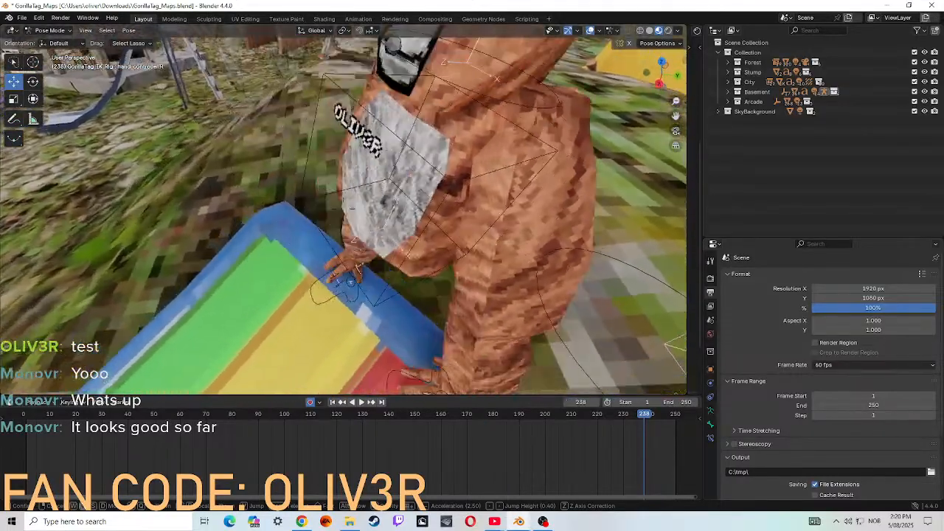
left_click(578, 328)
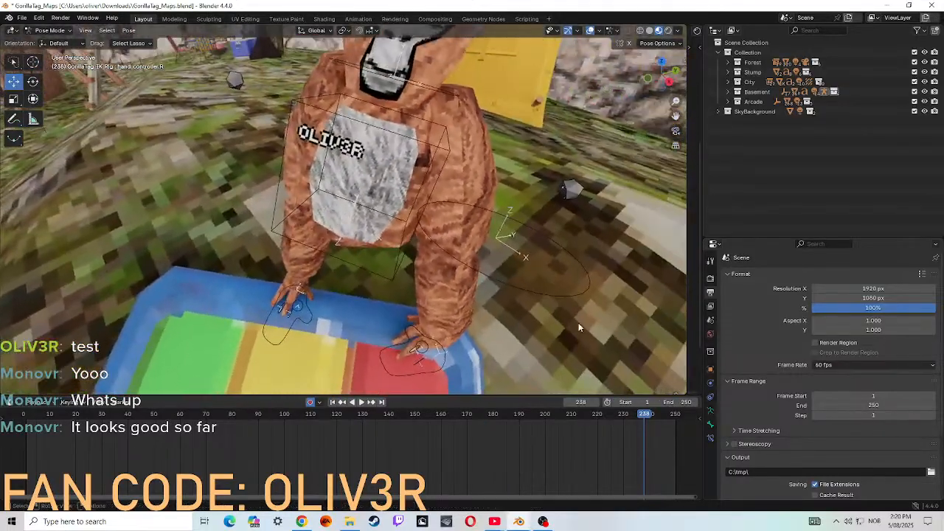
- At frame 236, try rotating the torso bone twice, deleting the keyframe each attempt adds
left_click(374, 272)
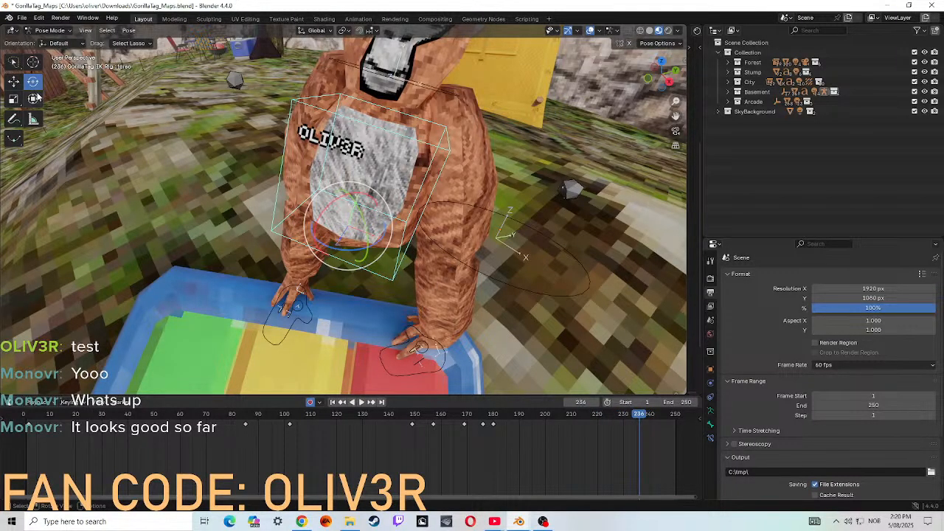
left_click(391, 231)
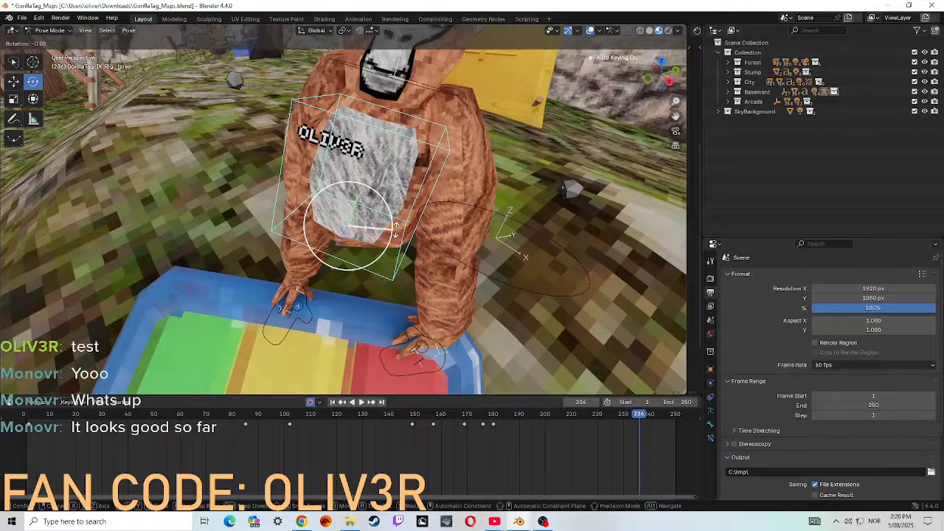
right_click(640, 422)
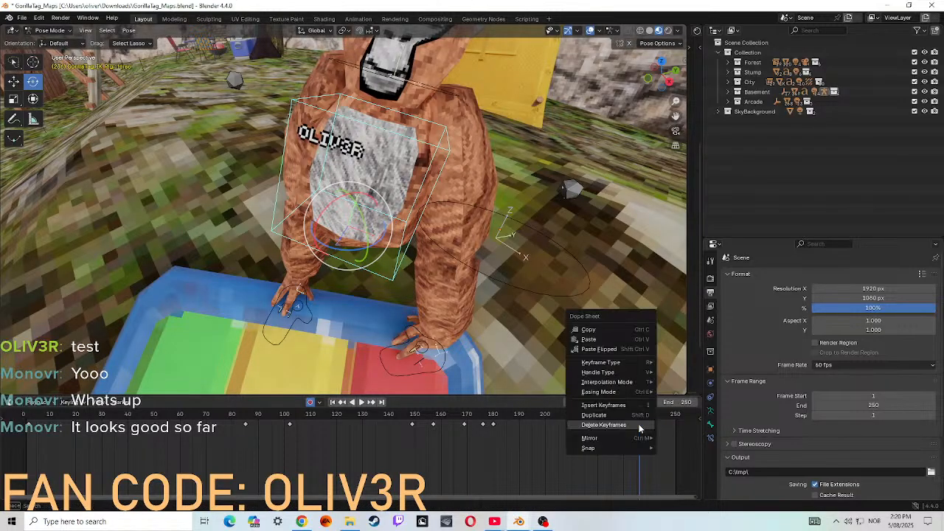
left_click(594, 426)
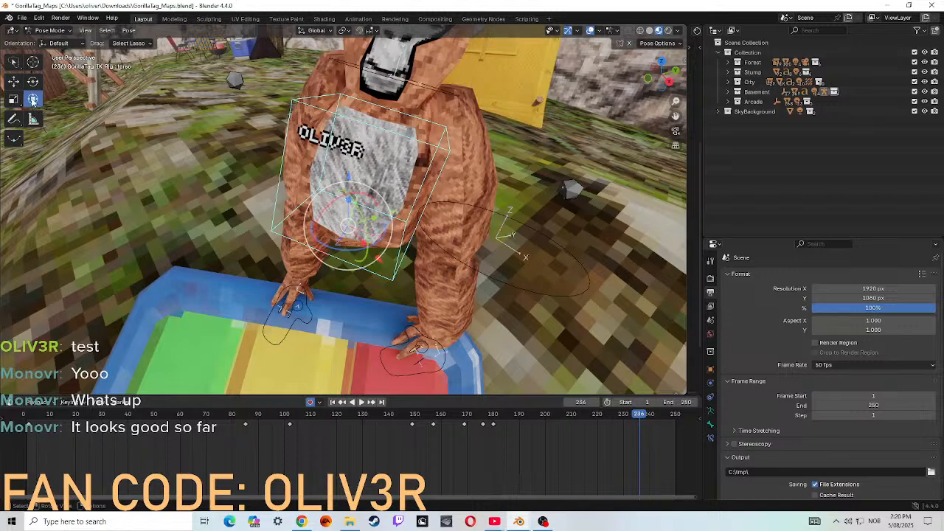
left_click_drag(338, 205, 311, 72)
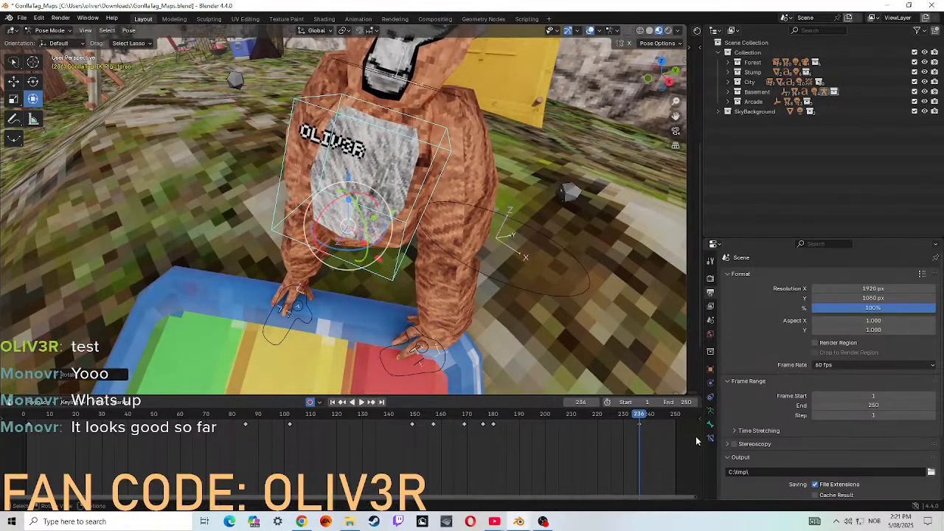
right_click(639, 426)
left_click(610, 426)
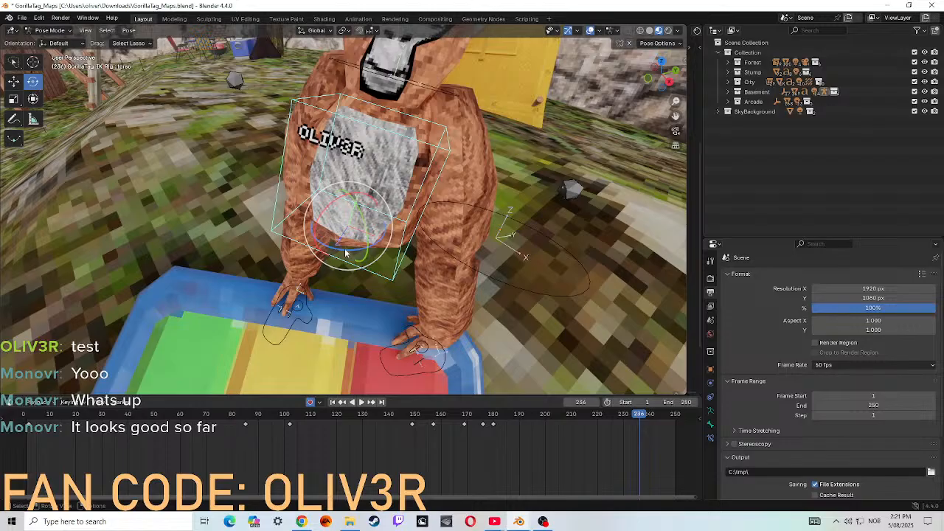
- Rotate the torso bone slightly about the Z axis at frame 236, and play the animation through to check it, stopping at frame 238
mouse_move(332, 250)
left_mouse_down()
mouse_move(365, 273)
mouse_move(463, 289)
mouse_move(397, 328)
mouse_move(332, 320)
mouse_move(292, 282)
mouse_move(288, 235)
mouse_move(296, 255)
mouse_move(325, 263)
left_mouse_up()
left_click_drag(633, 419, 620, 418)
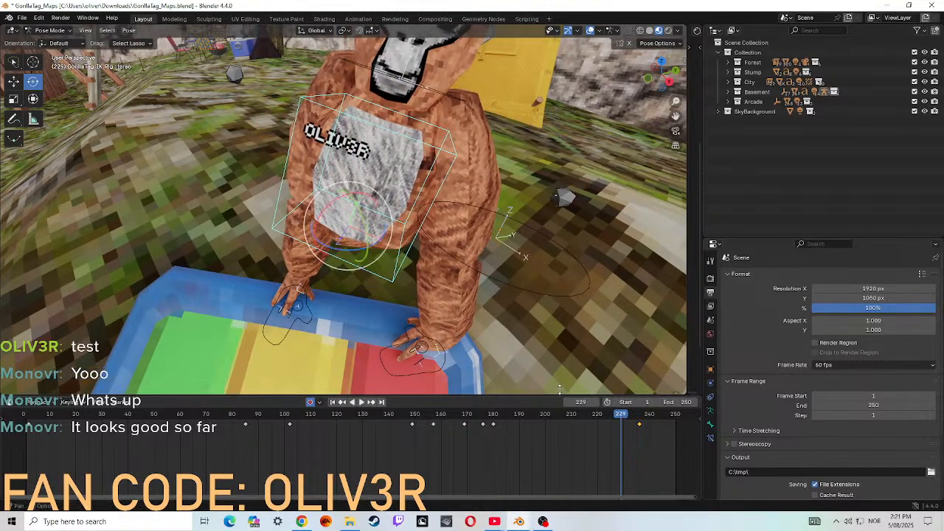
left_click(363, 404)
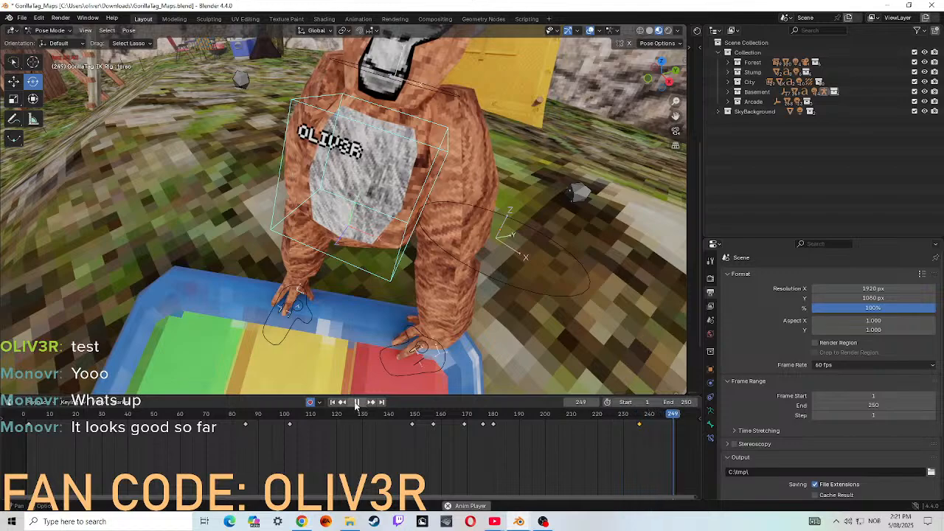
left_click(356, 402)
left_click(367, 403)
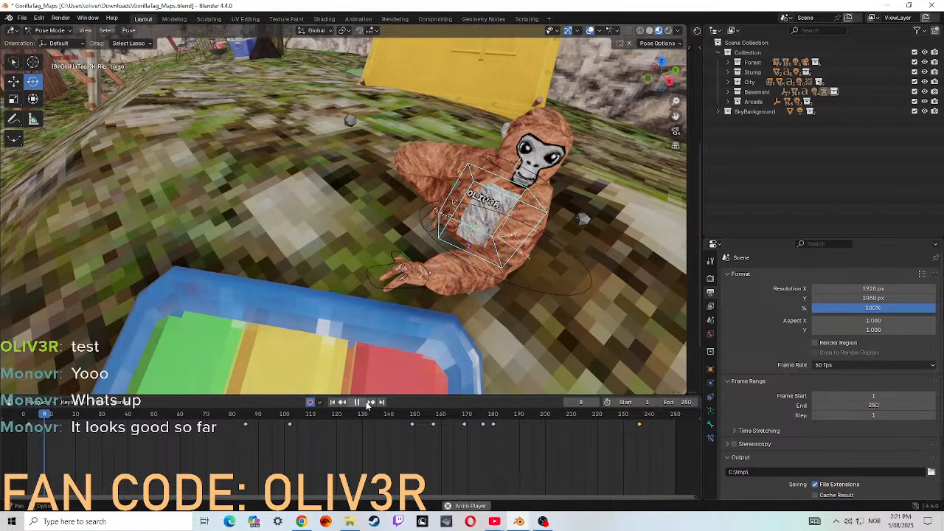
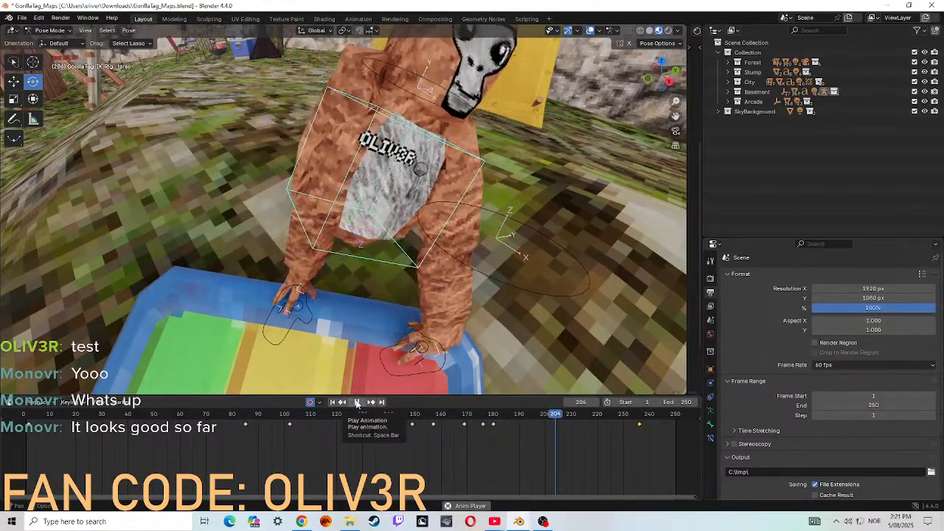
left_click(357, 402)
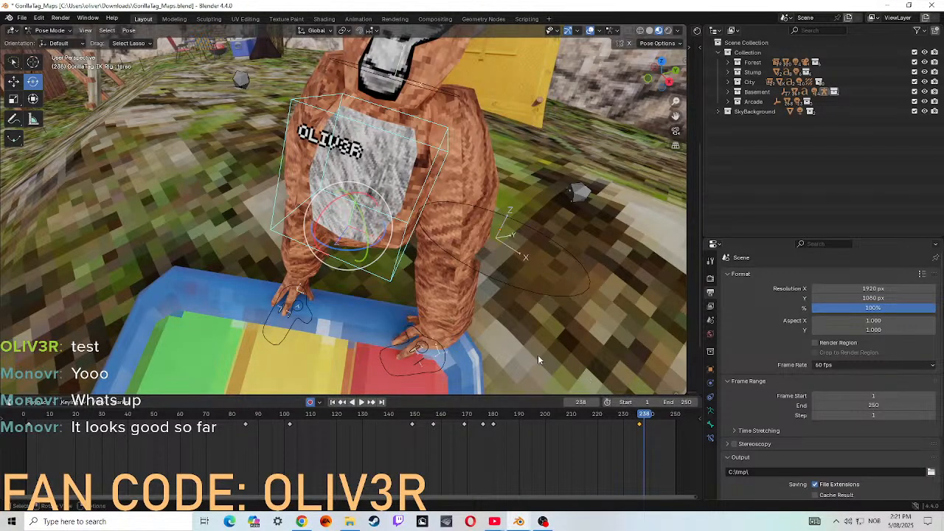
- Select the left hand controller and rotate it slightly with a trackball rotation at frame 238
left_click(394, 369)
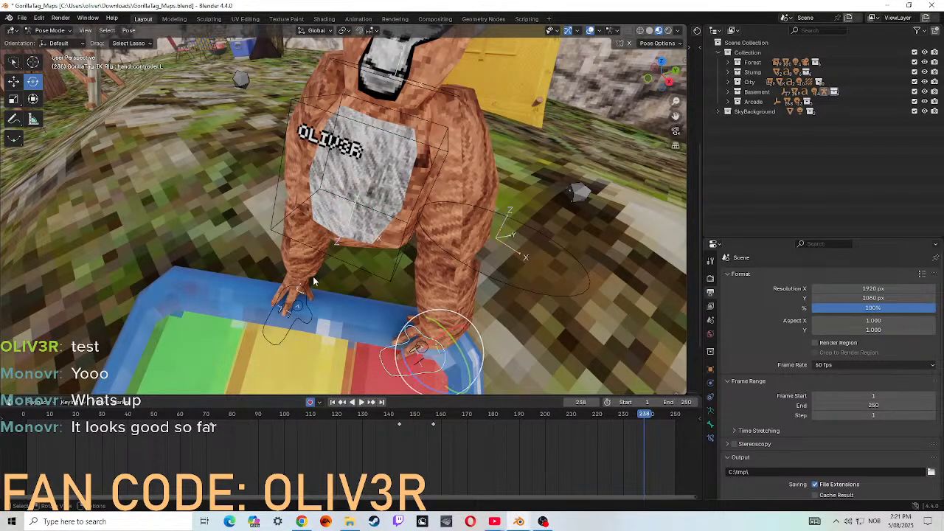
left_click(13, 82)
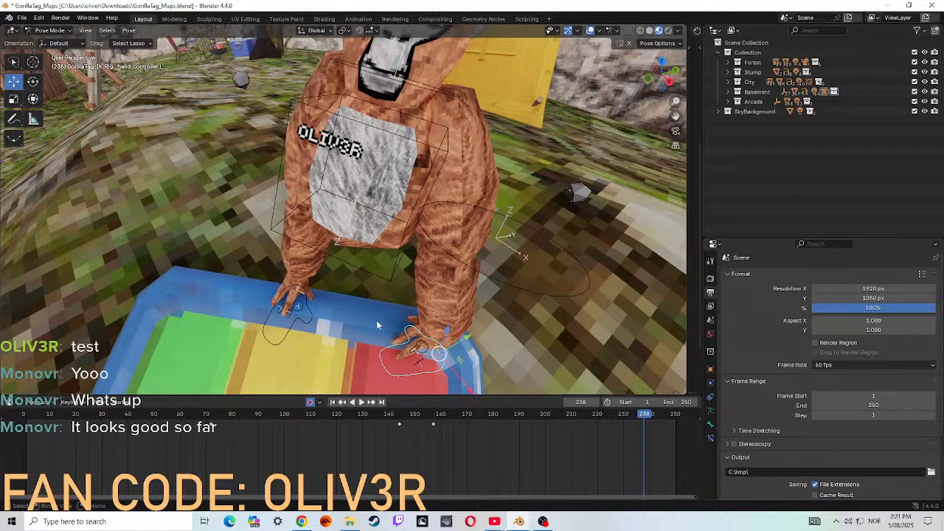
key("r")
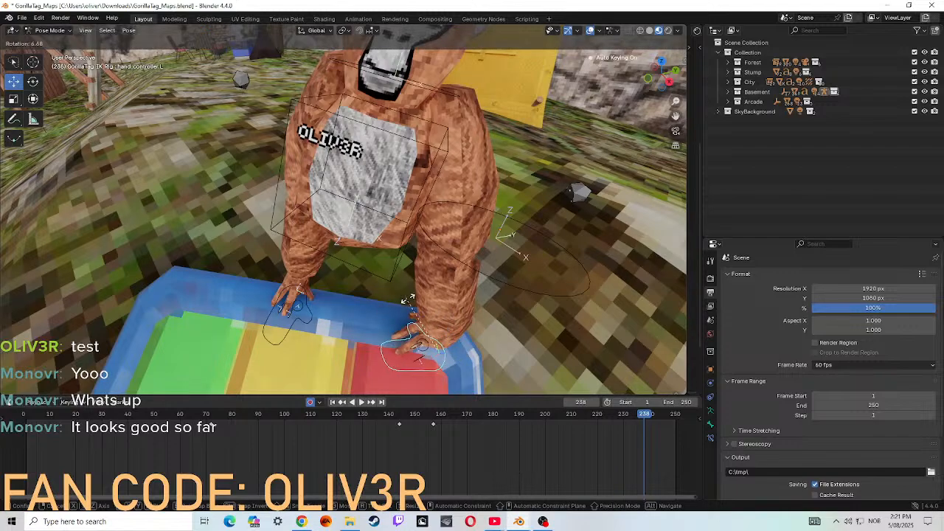
key("r")
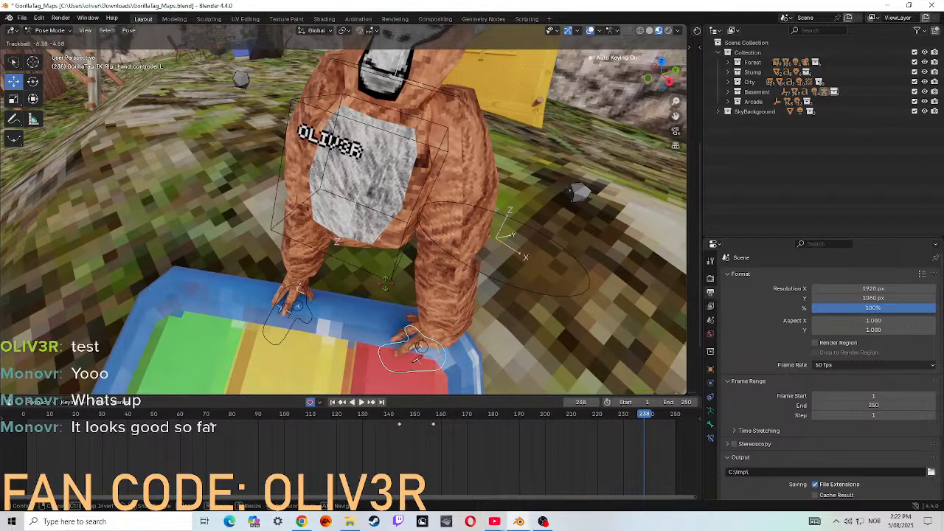
left_click(390, 293)
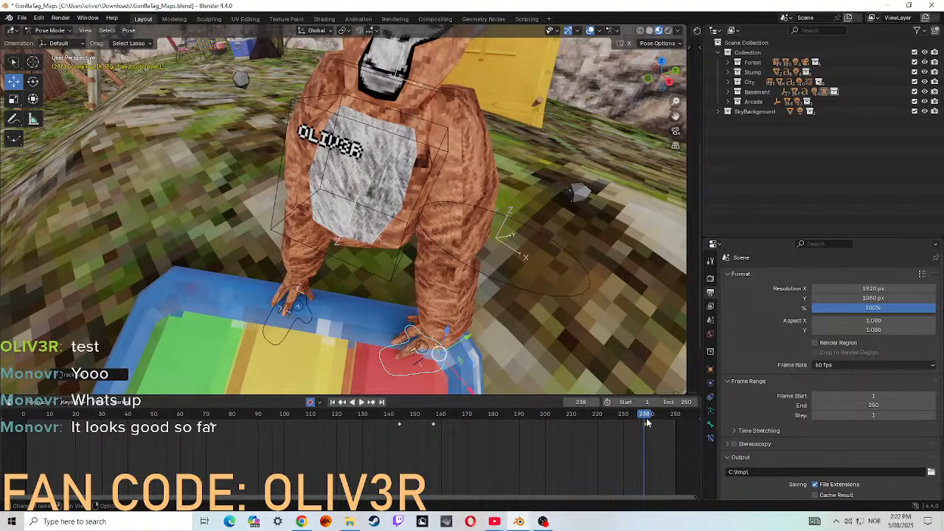
- Try raising the left hand controller at frame 239, and delete the keyframe this adds
mouse_move(646, 422)
left_mouse_down()
mouse_move(628, 418)
mouse_move(648, 418)
left_mouse_up()
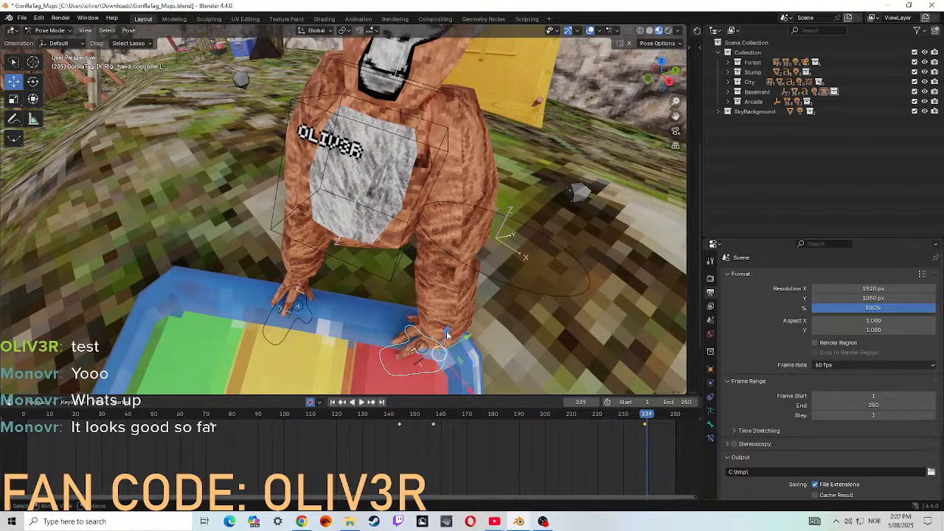
left_click_drag(448, 336, 453, 316)
left_click_drag(648, 414, 632, 416)
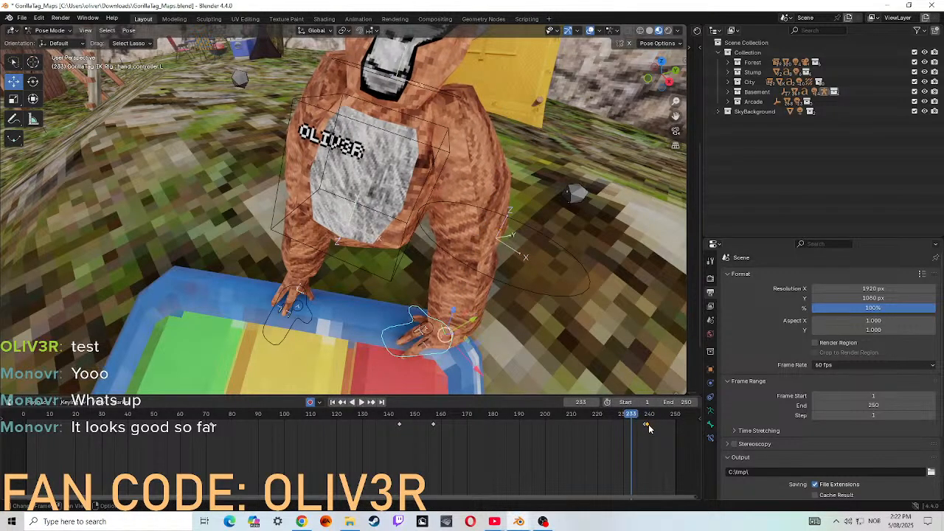
right_click(650, 428)
left_click(613, 426)
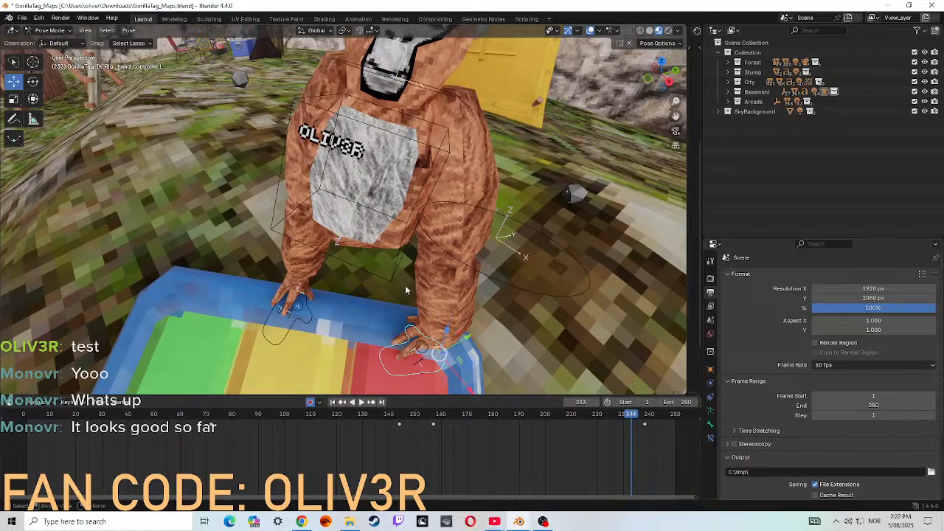
- Select the torso bone and lower it along the Z axis at frame 233
left_click(382, 279)
key("g")
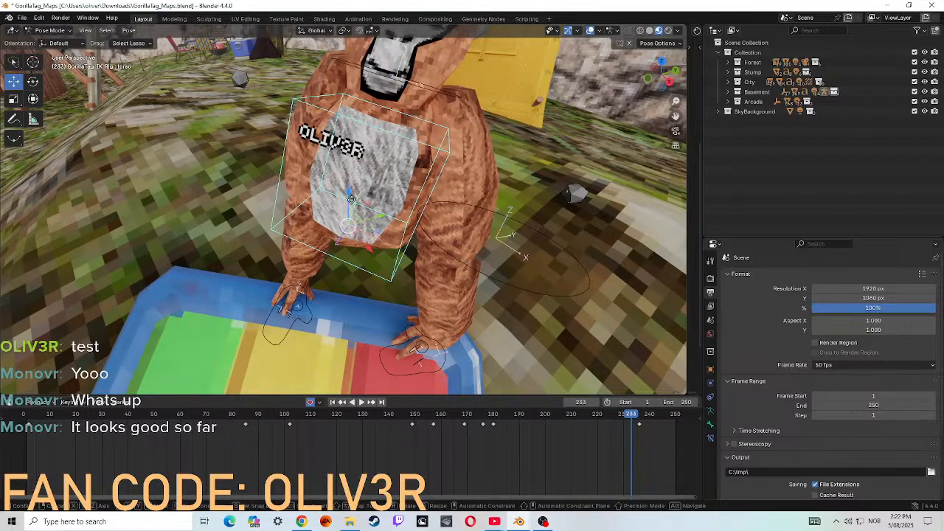
key("z")
left_click_drag(360, 273, 359, 299)
- Rotate the torso bone at frame 233 so the gorilla's chest sits more upright when viewed from the front
key("shift+grave")
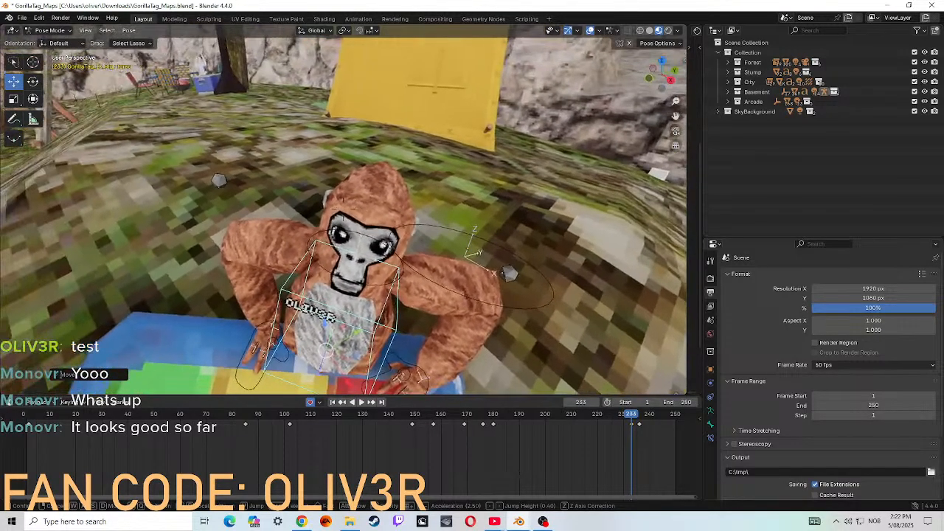
key("w")
key("a")
key("d")
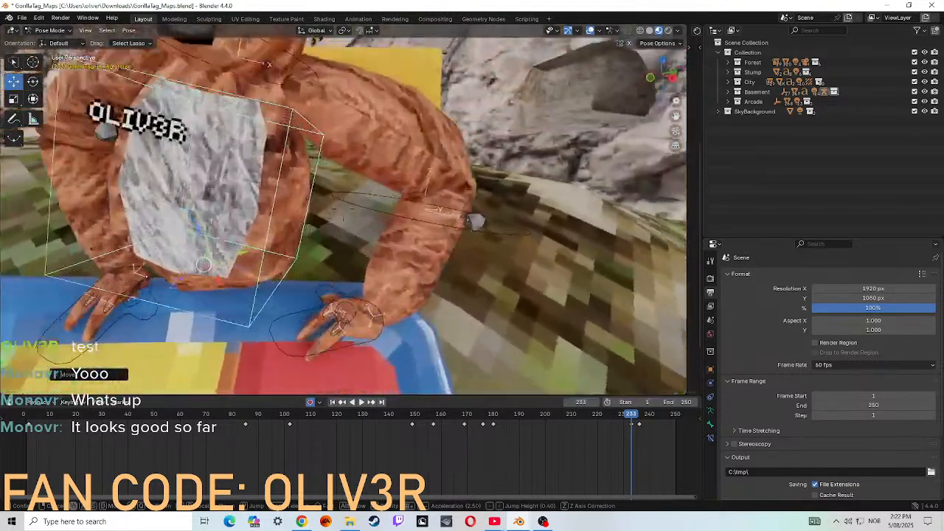
key("s")
key("d")
left_click(348, 280)
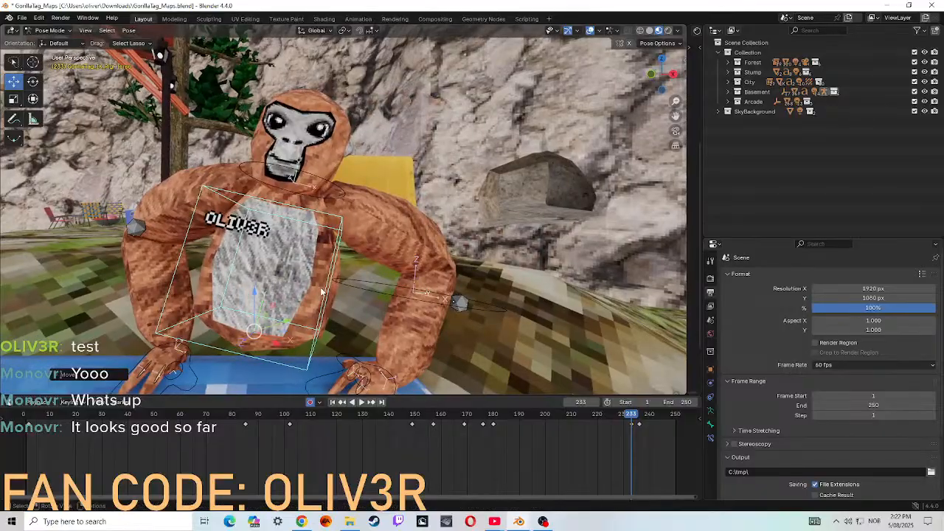
key("r")
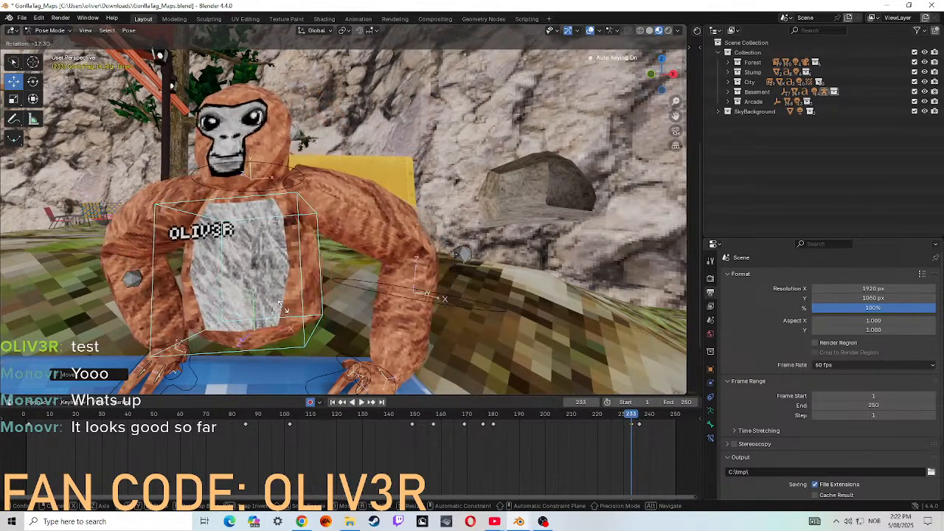
left_click(290, 311)
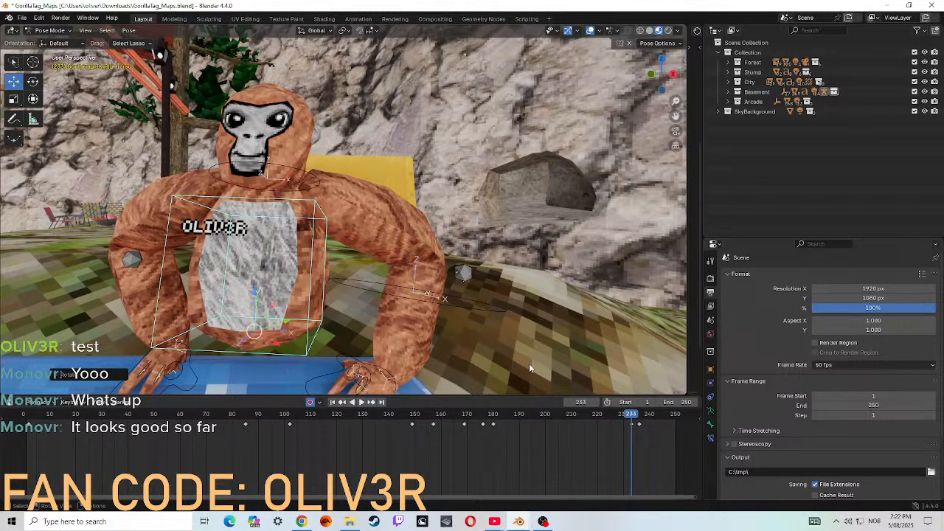
- Play the animation briefly from frame 233, and delete the torso keyframe at frame 236
key("space")
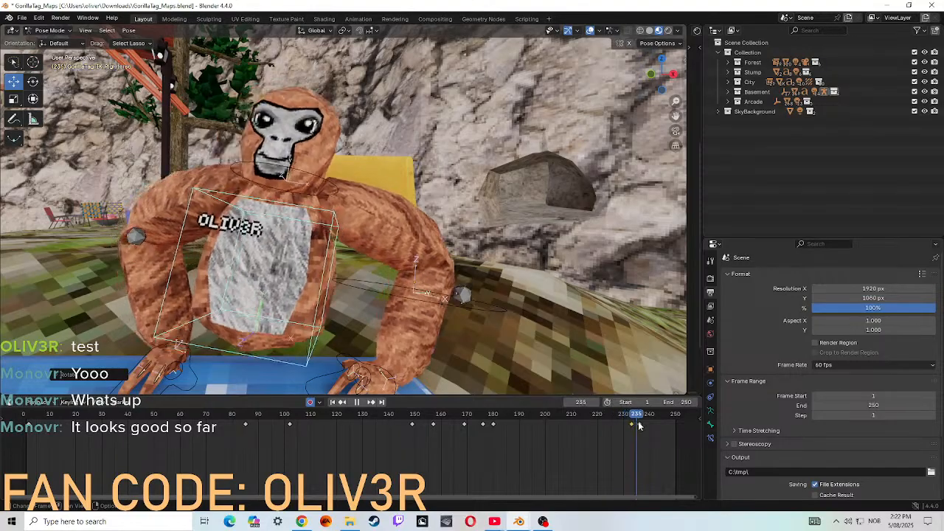
mouse_move(638, 422)
left_mouse_down()
mouse_move(625, 430)
mouse_move(642, 433)
left_mouse_up()
key("Escape")
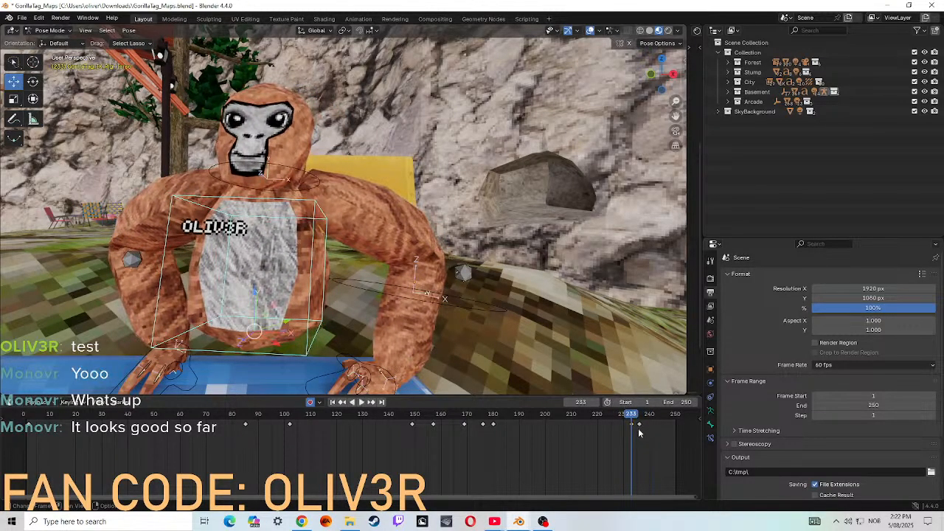
left_click(639, 424)
right_click(638, 424)
left_click(612, 426)
- Play the last part of the animation to check the torso motion, stopping at frame 245
key("space")
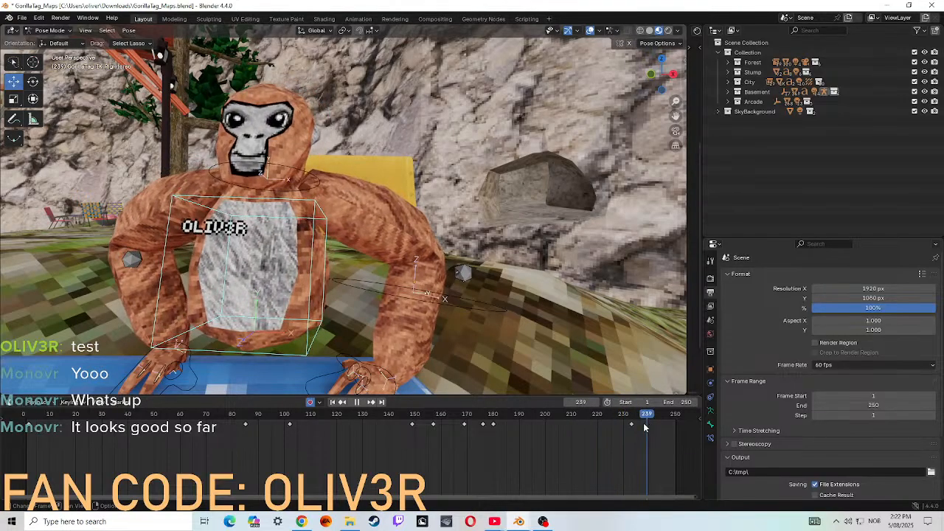
left_click(586, 427)
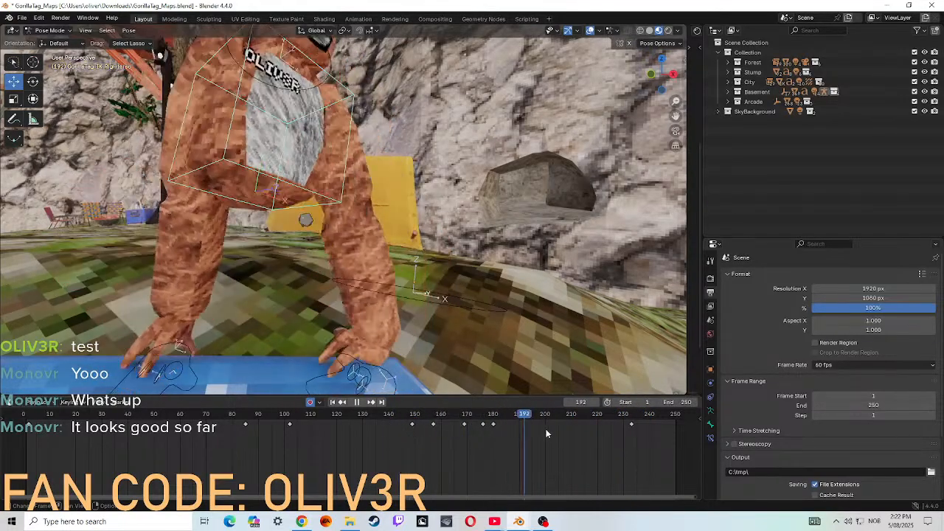
key("space")
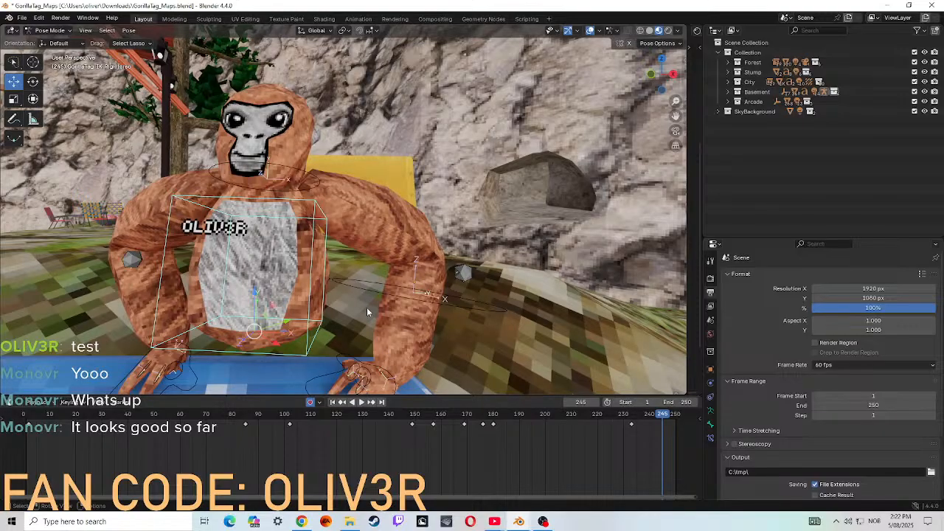
scroll(368, 309, "down", 6)
scroll(368, 309, "up", 6)
- At frame 245, rotate the left hand controller so its fingers point down onto the slide's red strip
key("shift+grave")
key("w")
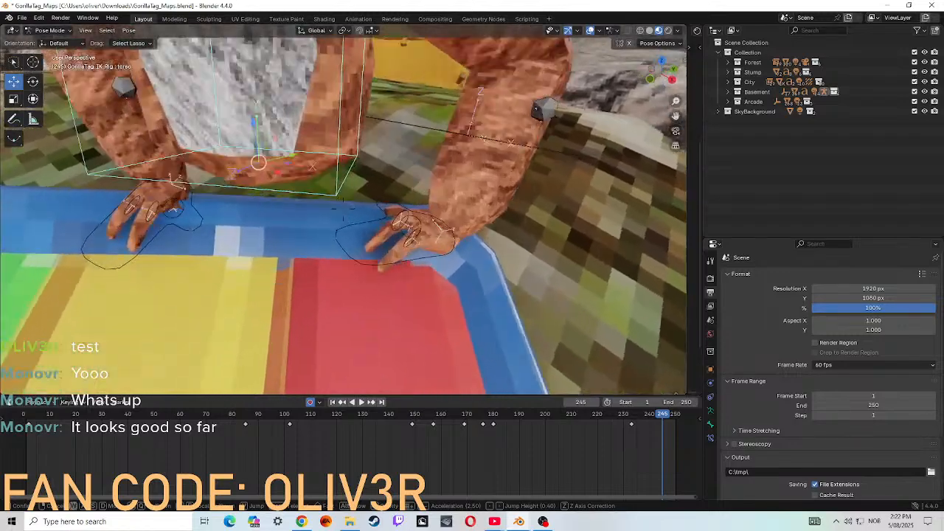
key("d")
left_click(381, 329)
left_click(272, 254)
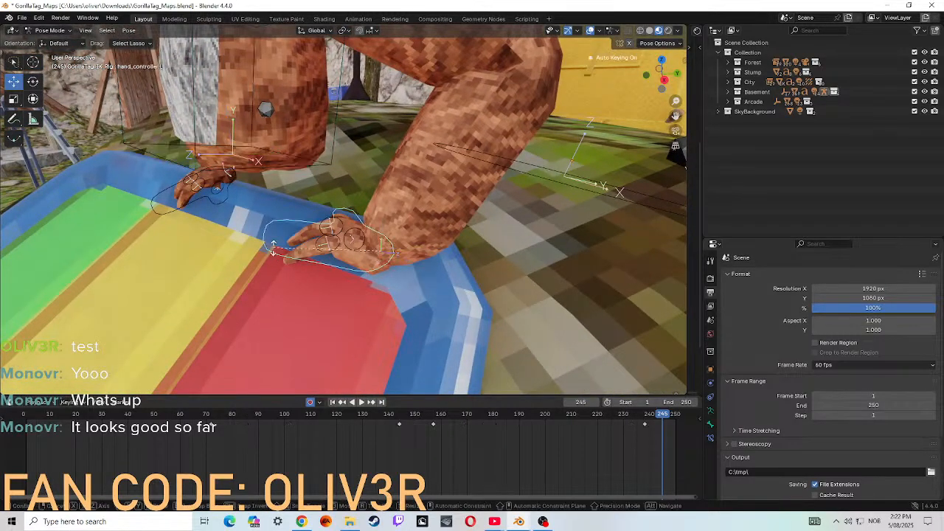
key("r")
key("r")
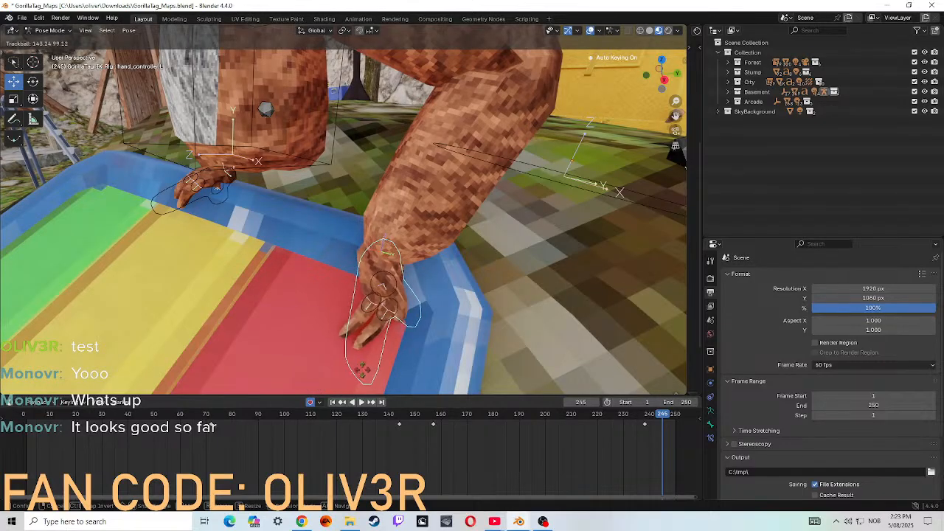
left_click(334, 361)
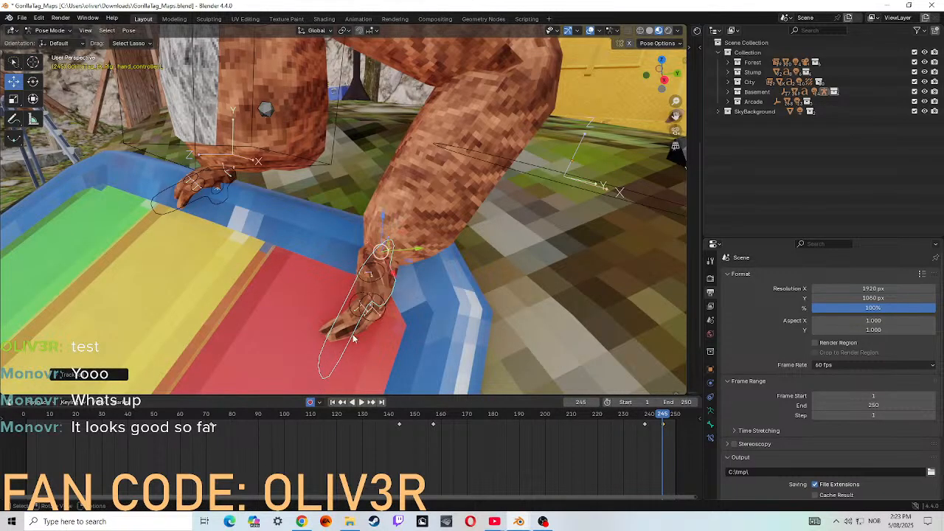
- Rotate the left hand controller further at frame 245, turning its fingers outward along the slide's blue rim, and deselect it
key("r")
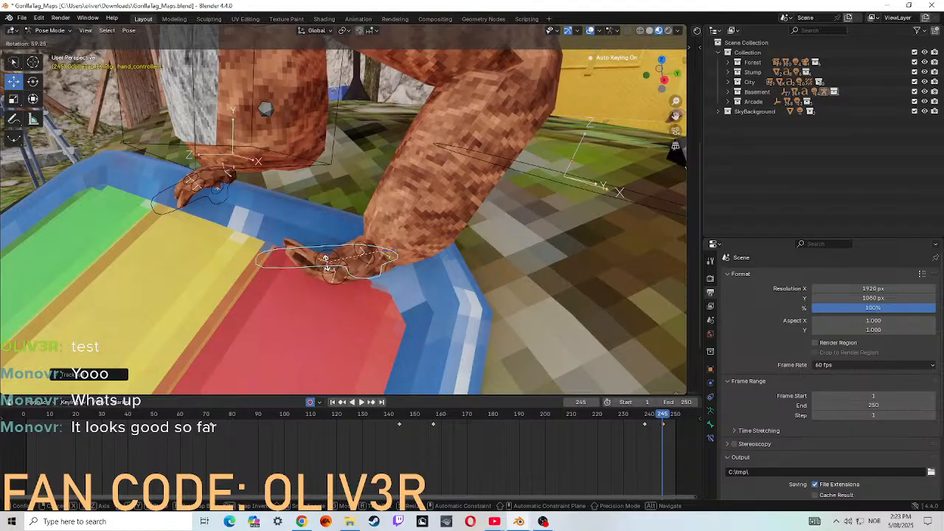
key("r")
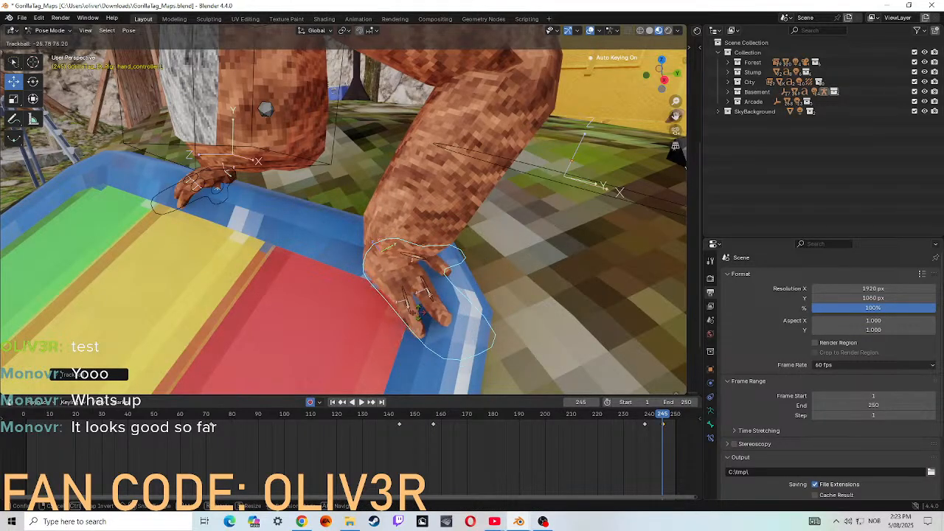
left_click(418, 315)
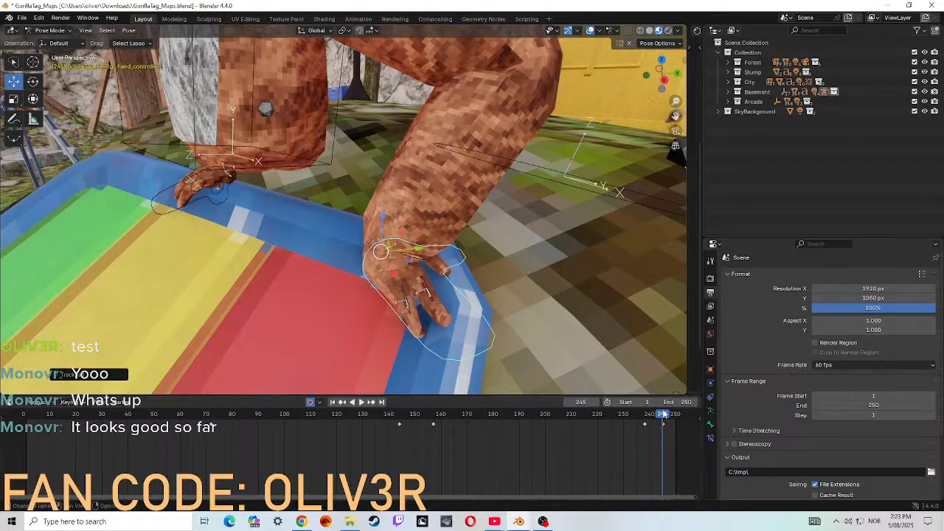
mouse_move(664, 415)
left_mouse_down()
mouse_move(633, 421)
mouse_move(670, 430)
left_mouse_up()
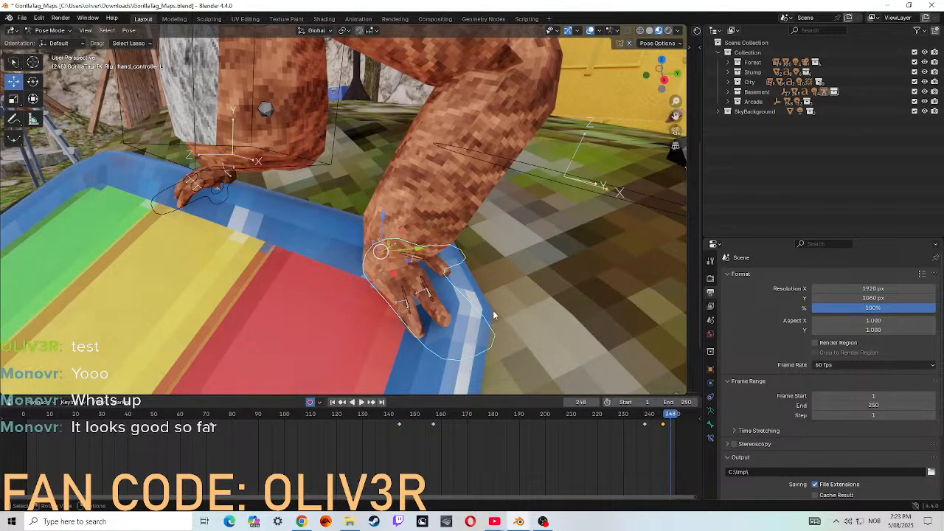
left_click_drag(673, 425, 662, 421)
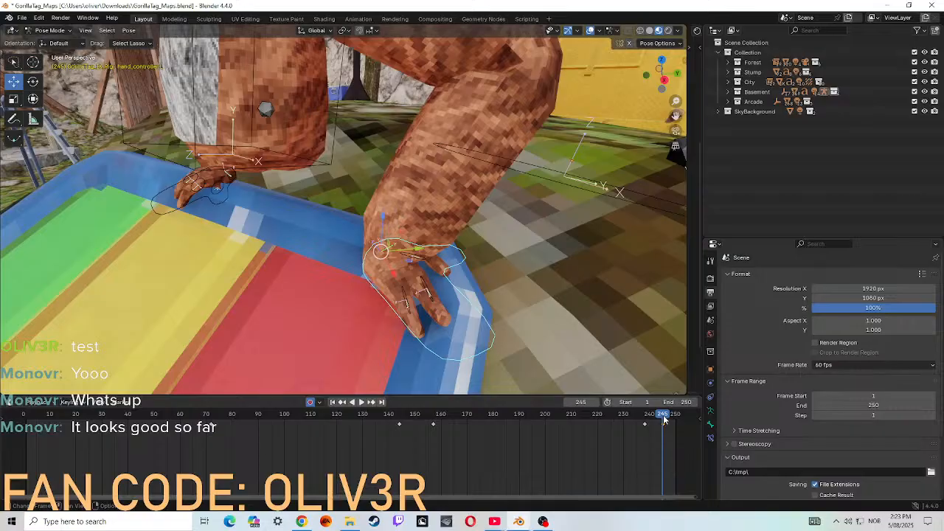
left_click(567, 267)
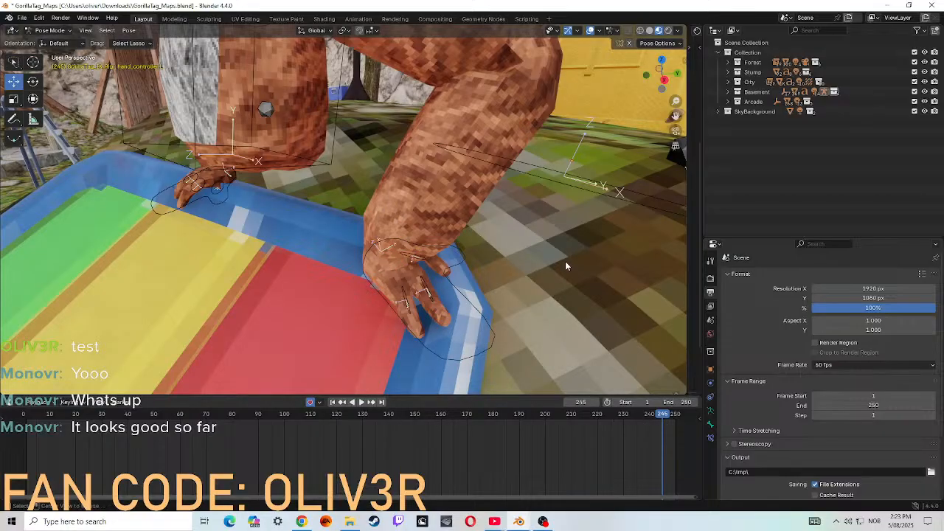
- At frame 245, rotate the right hand controller so its fingers point outward over the slide's blue rim
key("shift+grave")
key("w")
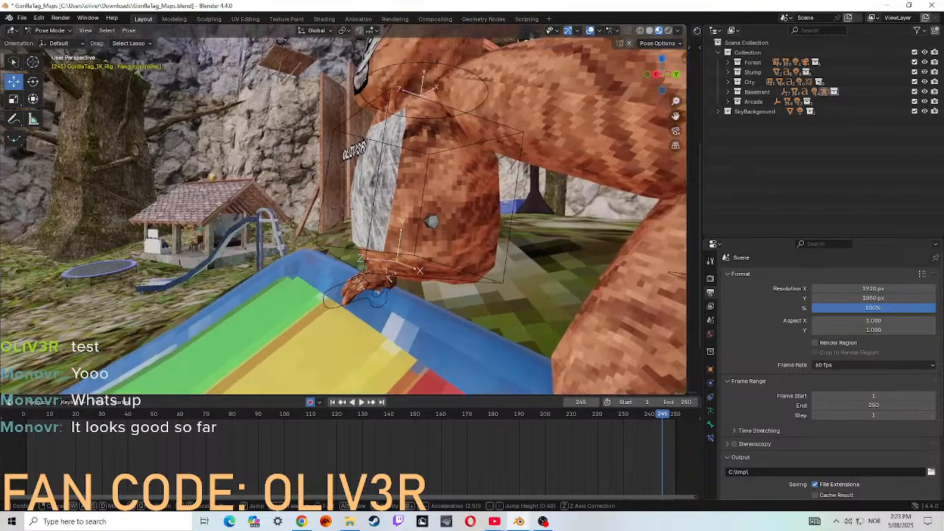
key("Escape")
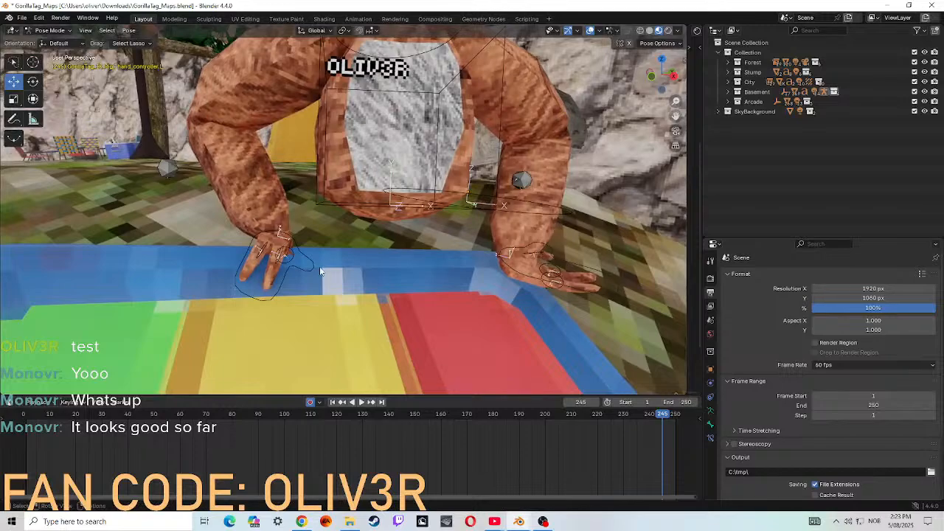
key("r")
key("r")
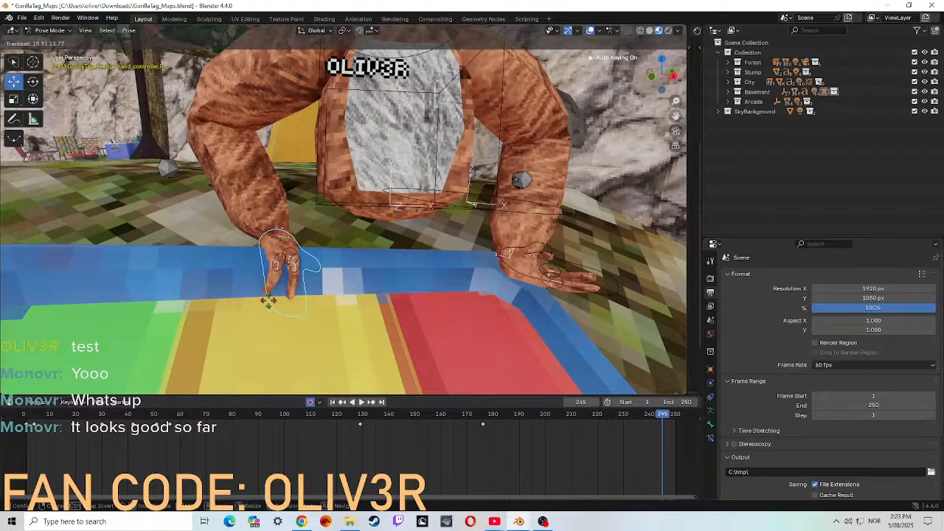
key("r")
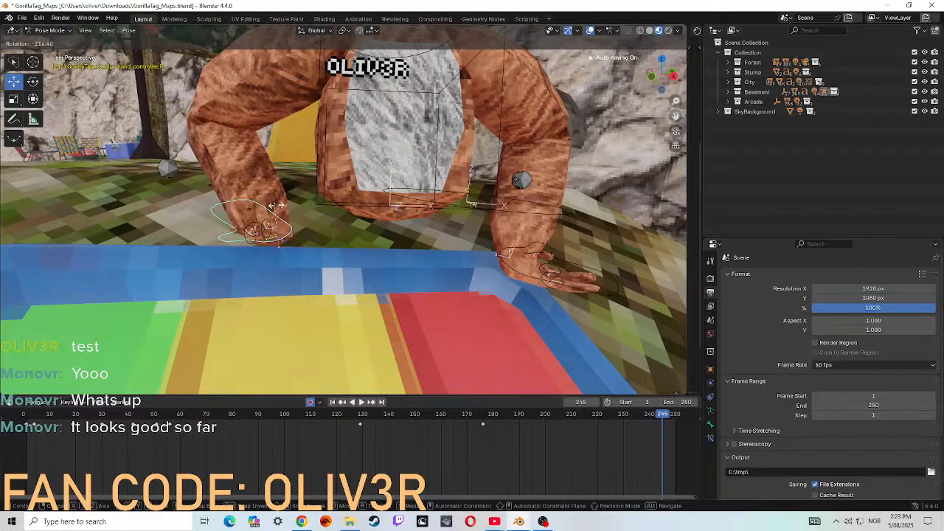
left_click(284, 204)
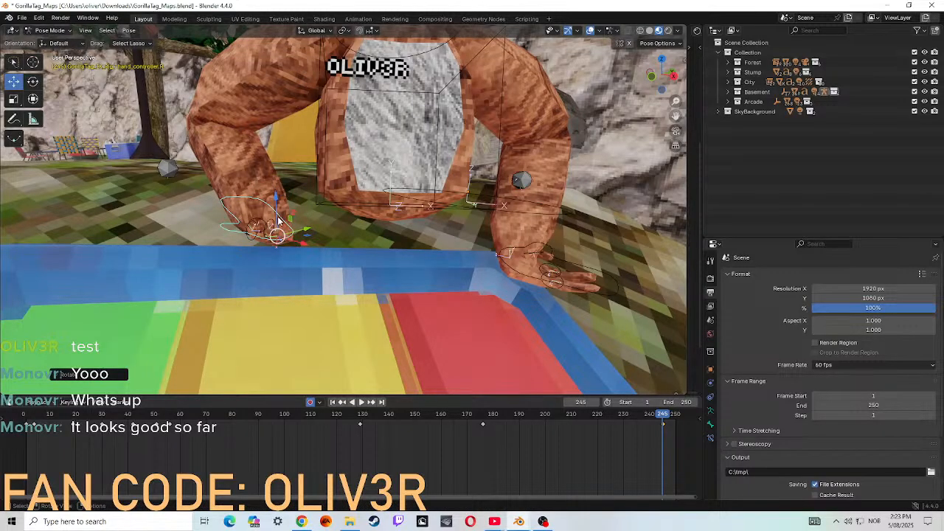
key("r")
key("r")
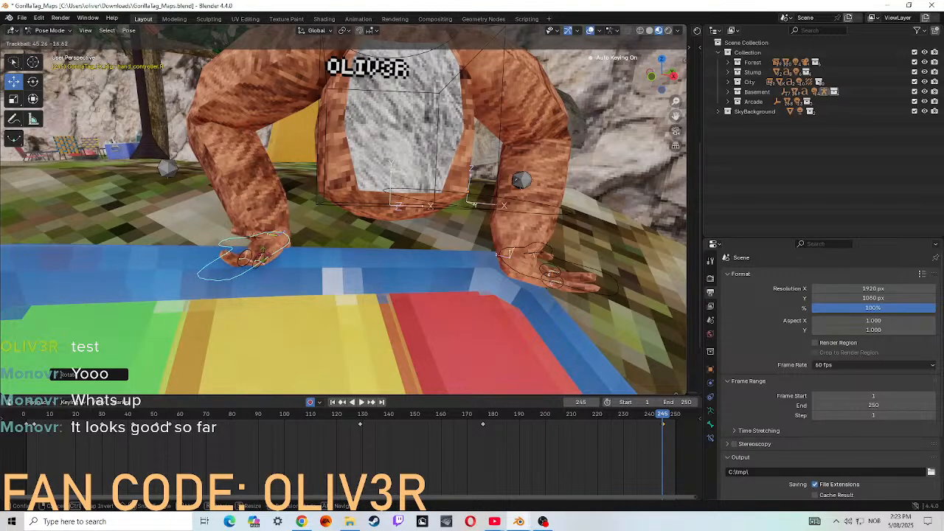
left_click(288, 249)
- Lower the torso controller down to the slide's edge at frame 245, and play the animation to check the motion
left_click(360, 206)
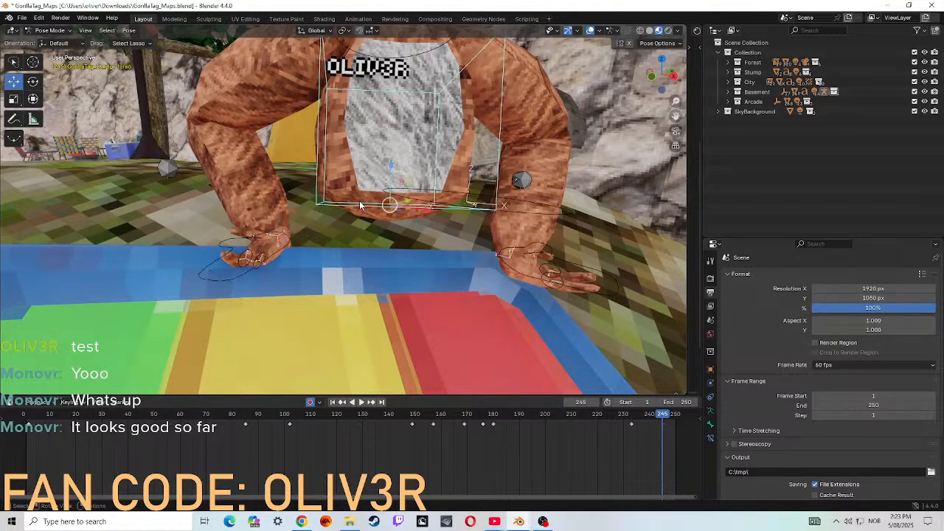
left_click_drag(391, 170, 392, 397)
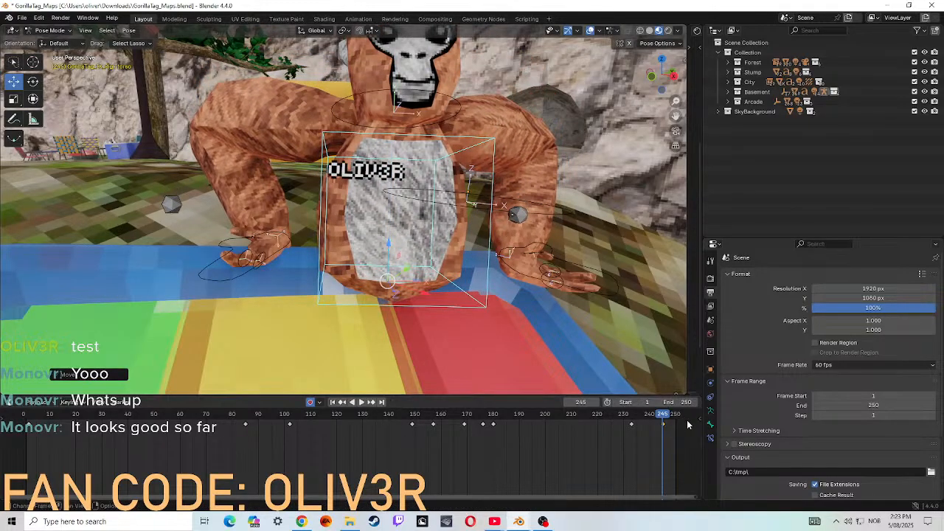
key("space")
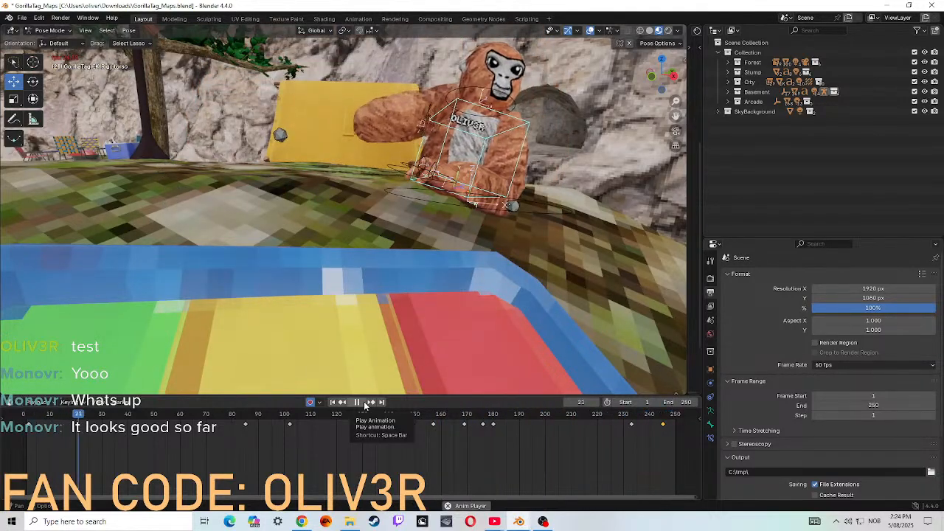
left_click(357, 402)
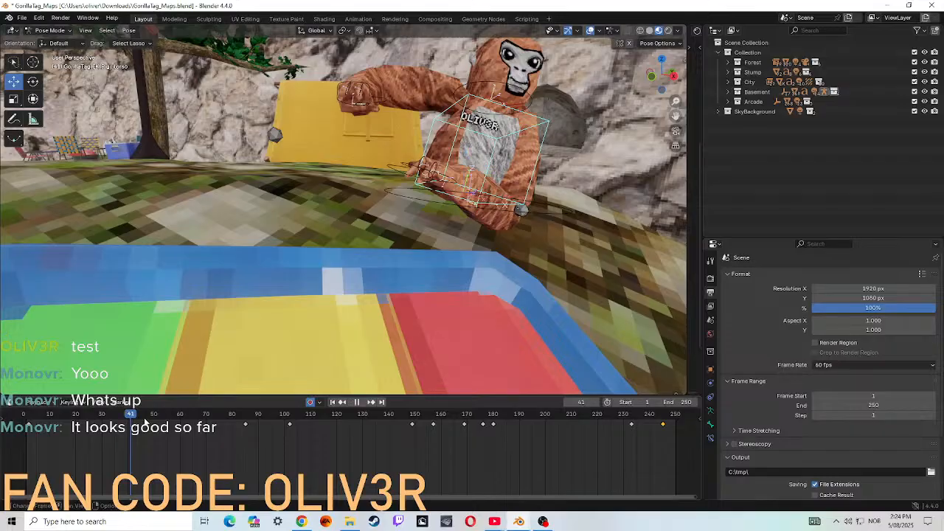
- At frame 247, move the root controller straight up along Z, lifting the whole gorilla high above the slide
left_click_drag(145, 423, 665, 403)
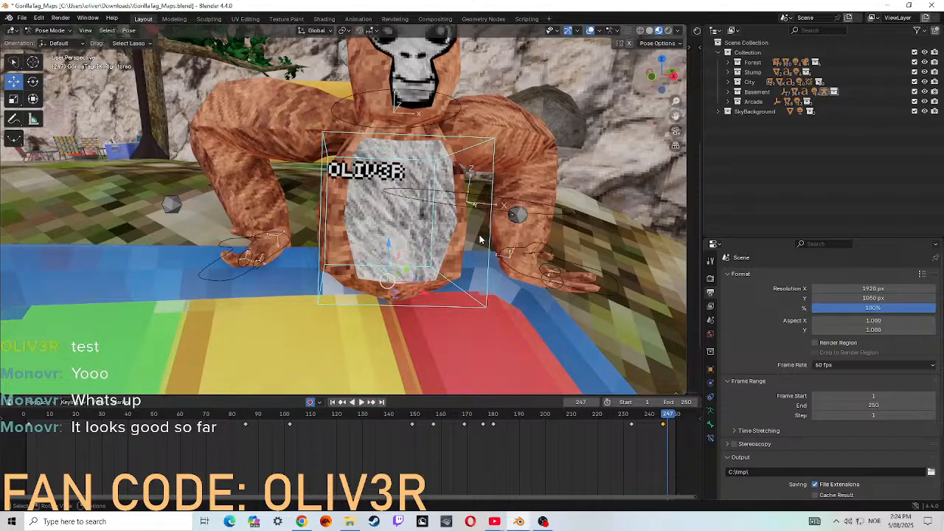
left_click(565, 216)
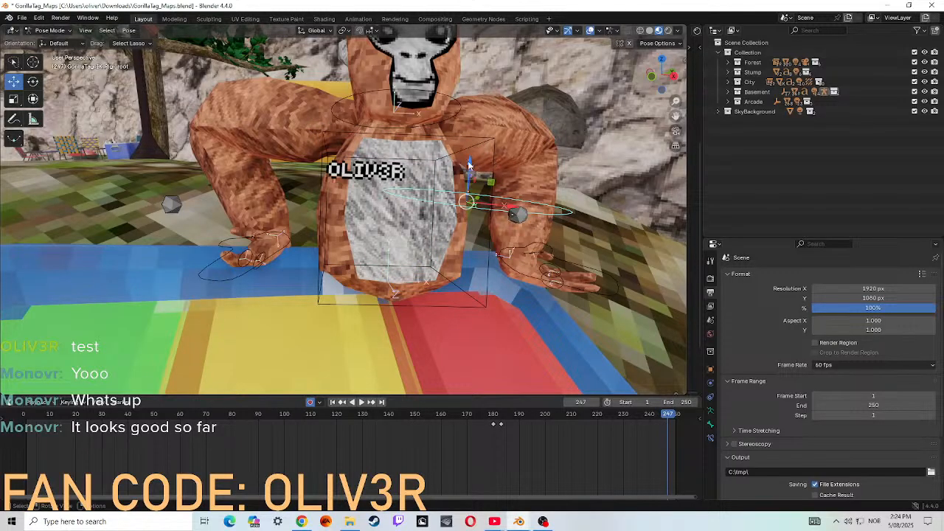
key("shift+grave")
key("s")
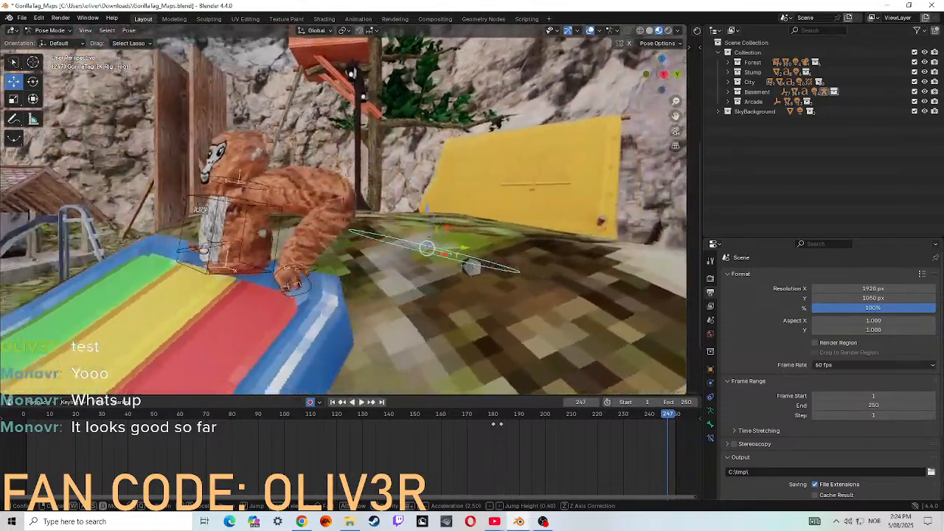
left_click(469, 164)
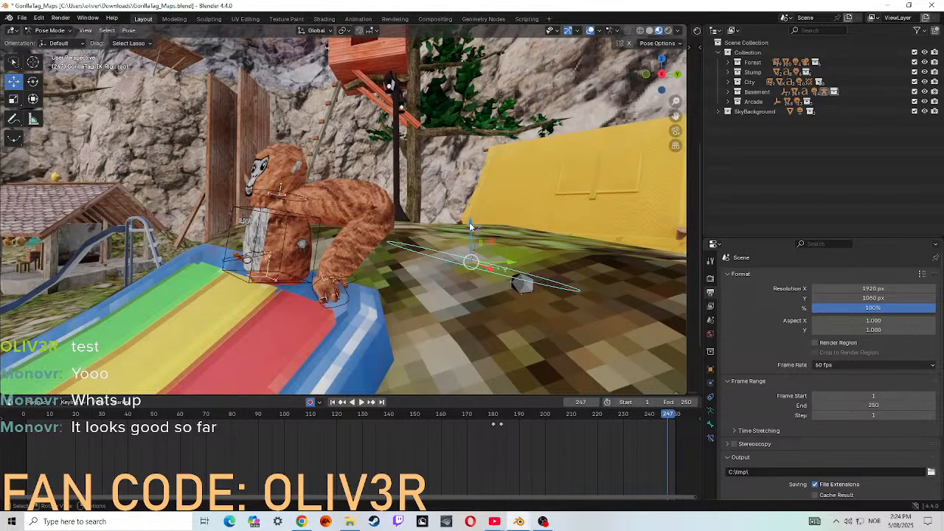
key("g")
key("z")
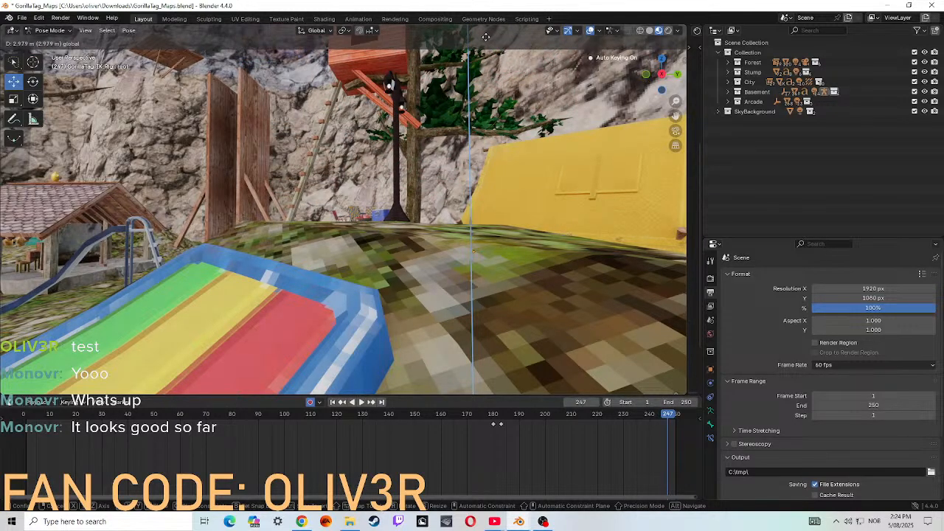
left_click_drag(478, 367, 479, 362)
key("shift+grave")
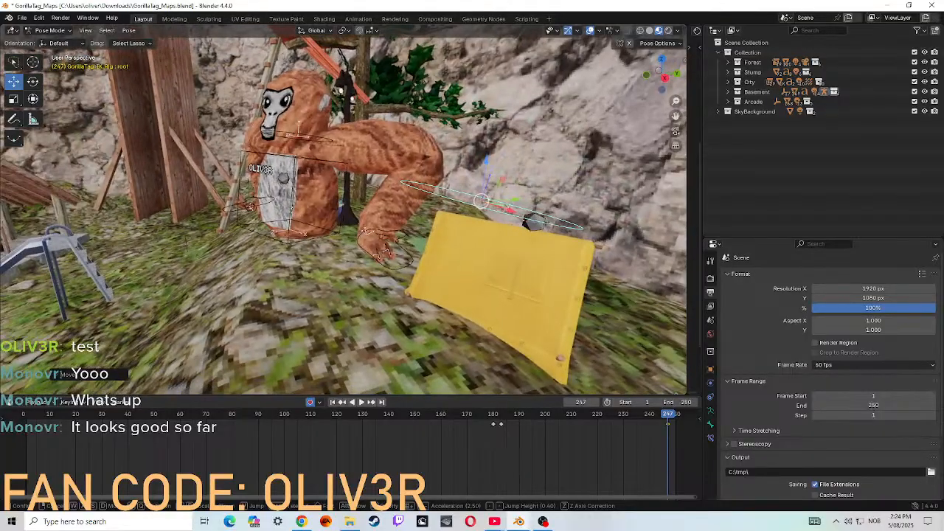
left_click(498, 335)
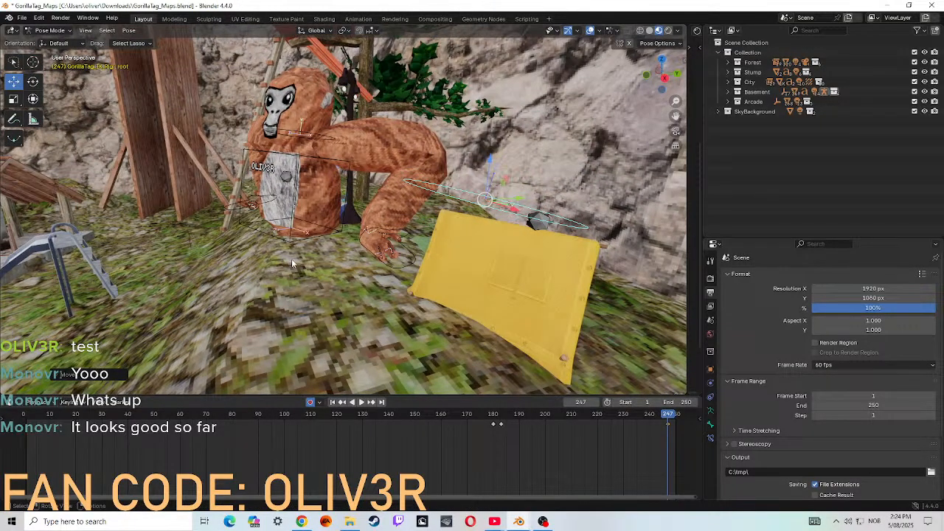
- Return to frame 2 and freely rotate the right elbow pole controller beside the gorilla
left_click(287, 237)
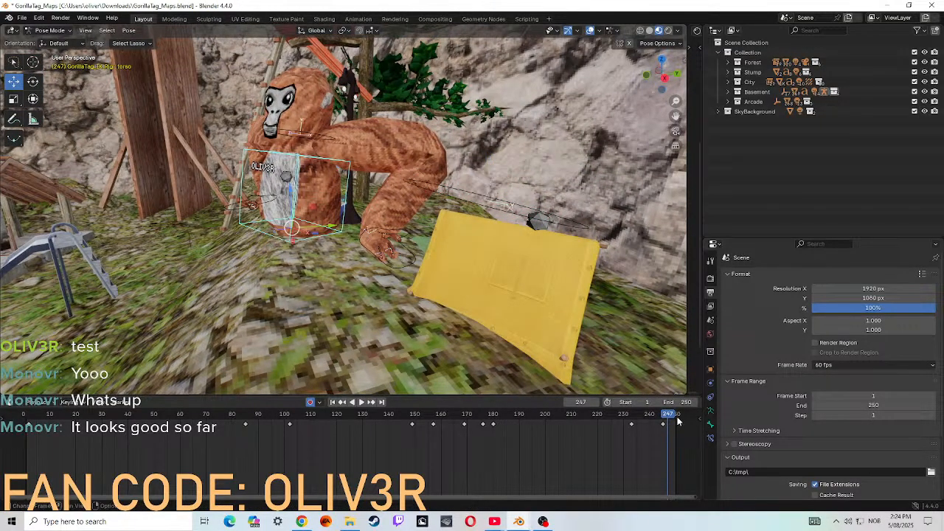
key("space")
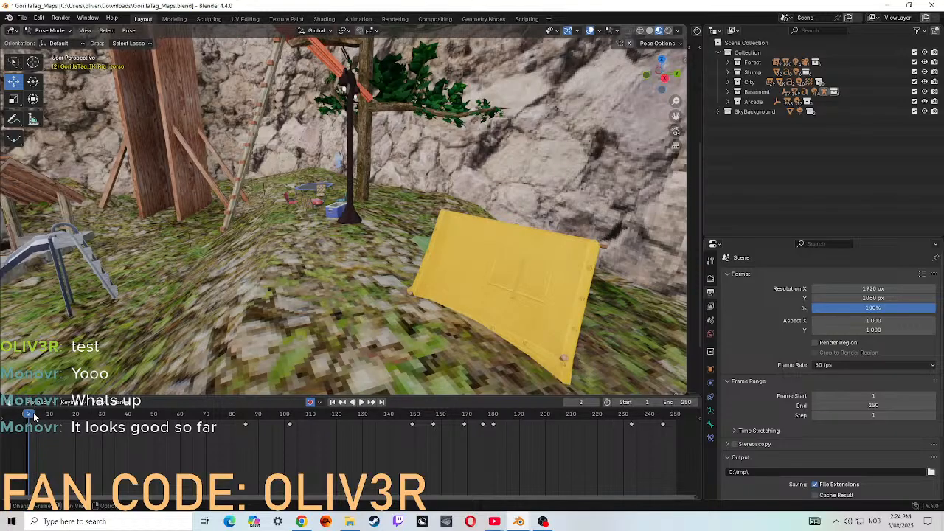
key("shift+grave")
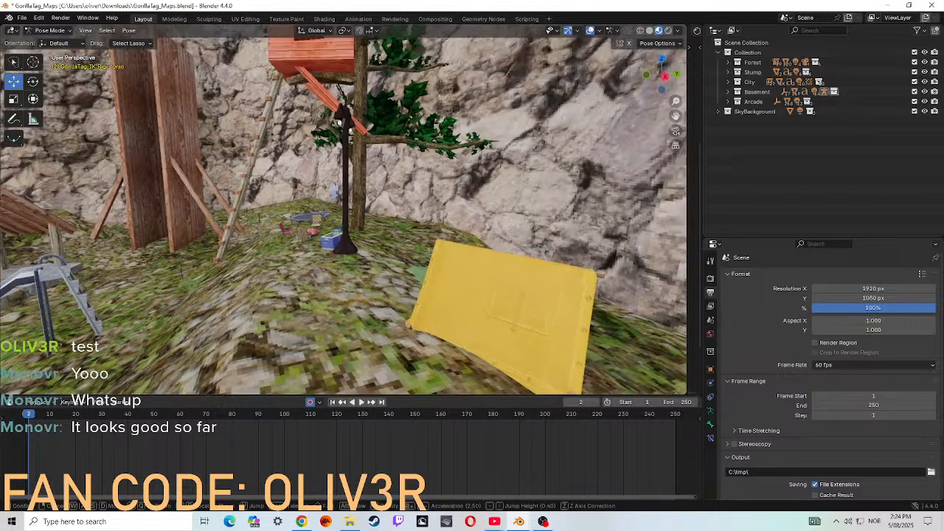
key("w")
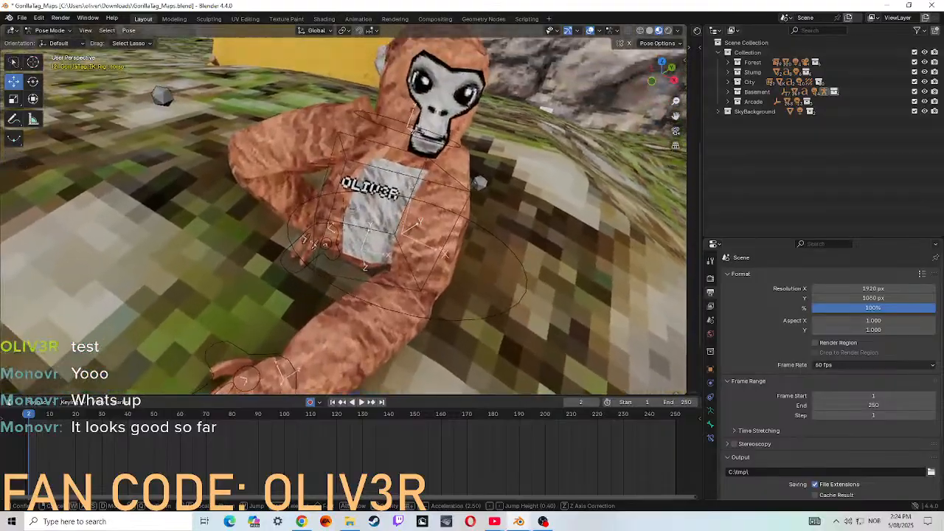
key("s")
key("w")
key("s")
key("w")
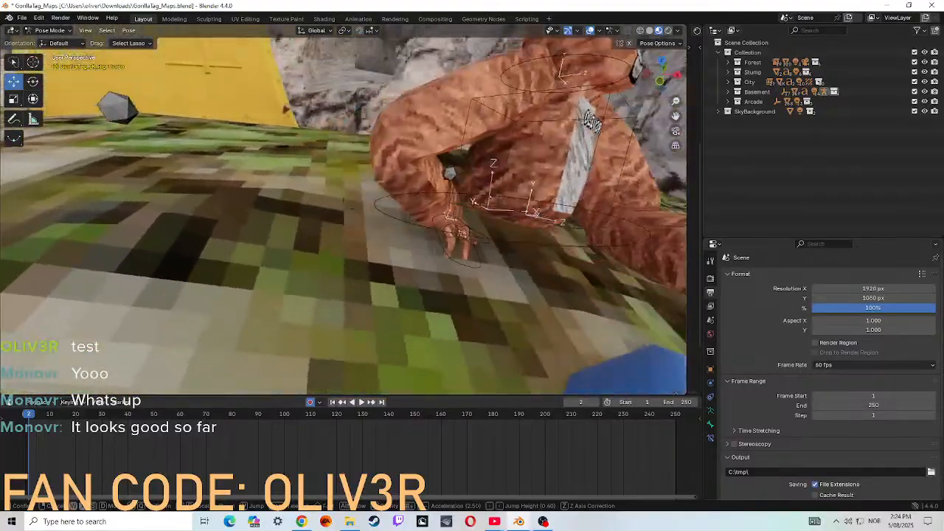
key("s")
left_click(201, 308)
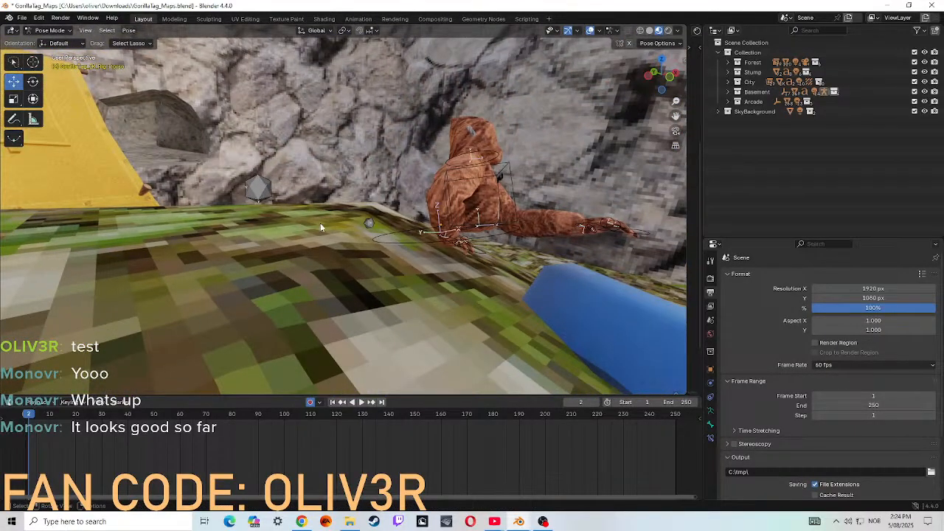
left_click(245, 190)
key("r")
key("r")
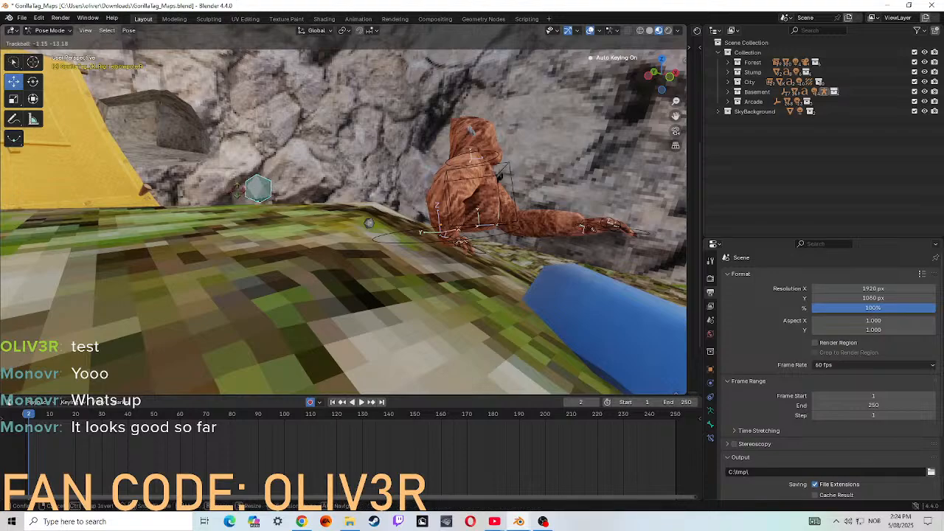
left_click(280, 206)
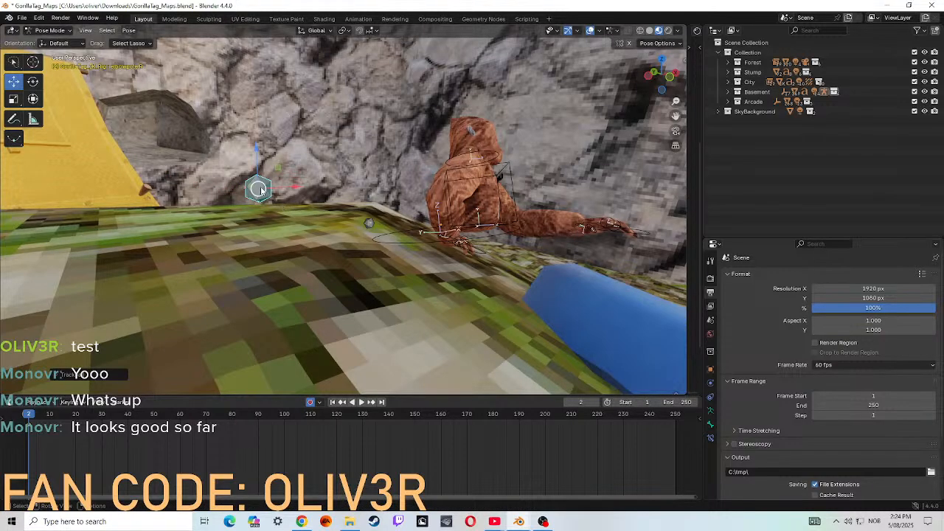
- Move the right elbow pole controller along the Y axis to just beside the gorilla's right elbow at frame 2
key("shift+grave")
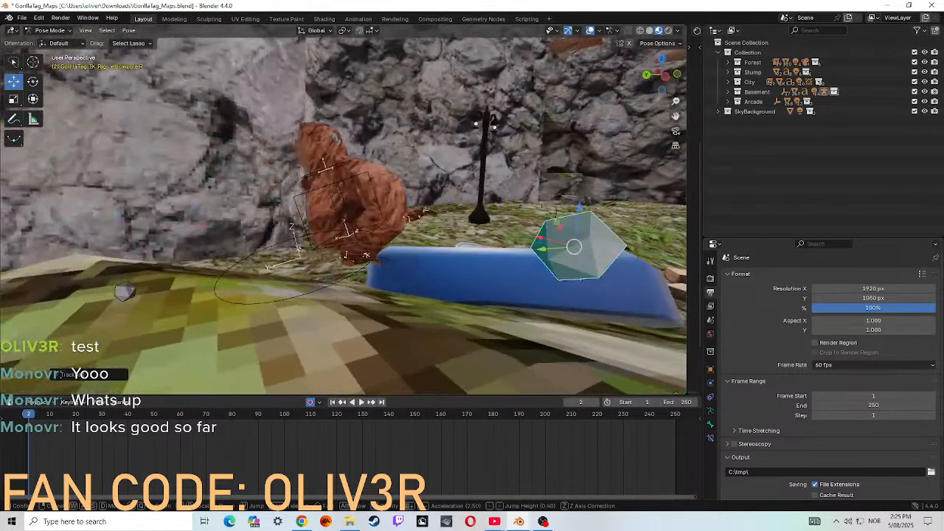
left_click(383, 212)
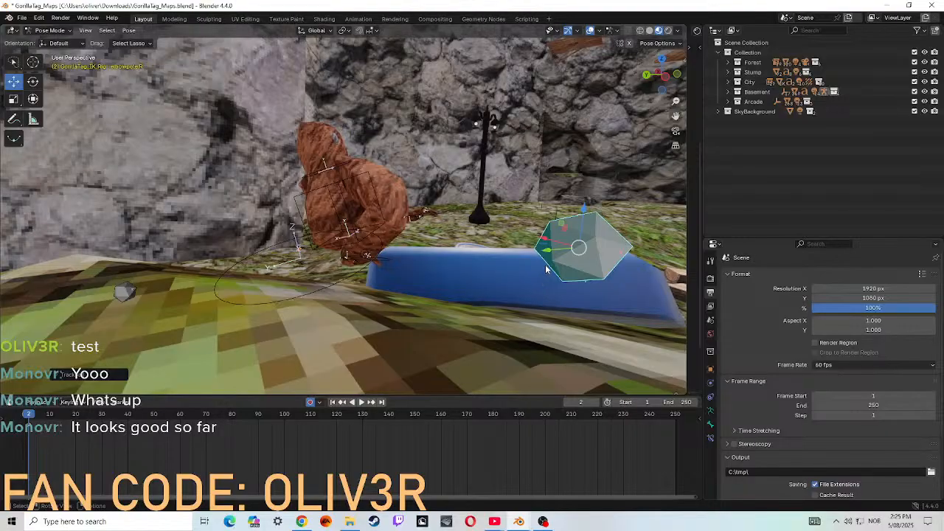
left_click_drag(547, 251, 31, 164)
key("shift+grave")
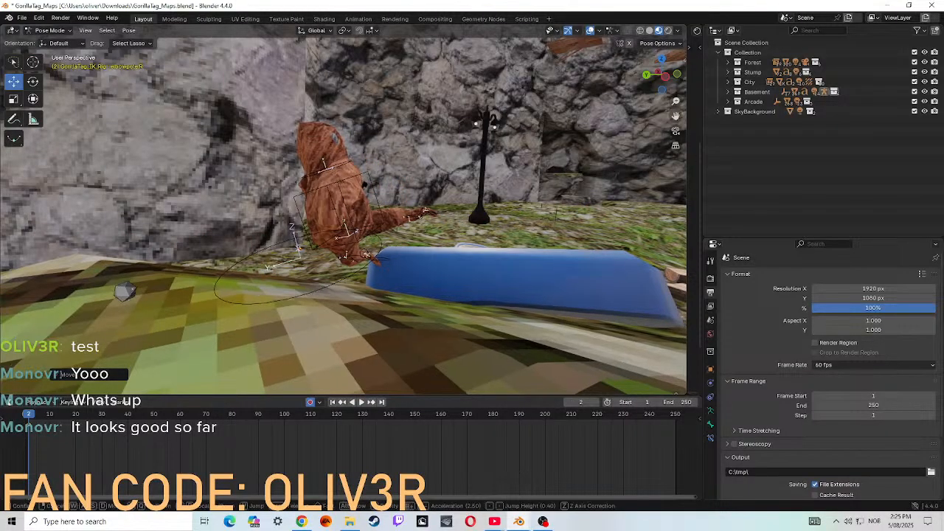
key("d")
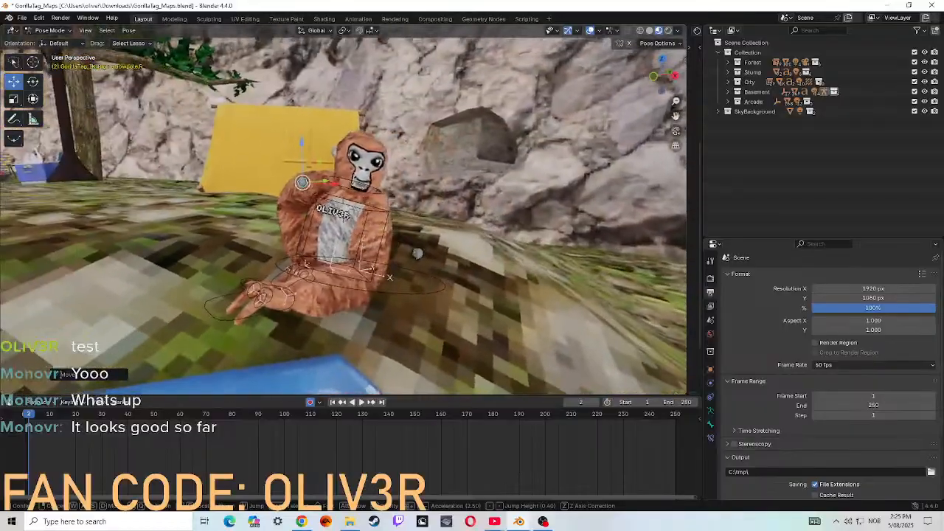
left_click(204, 290)
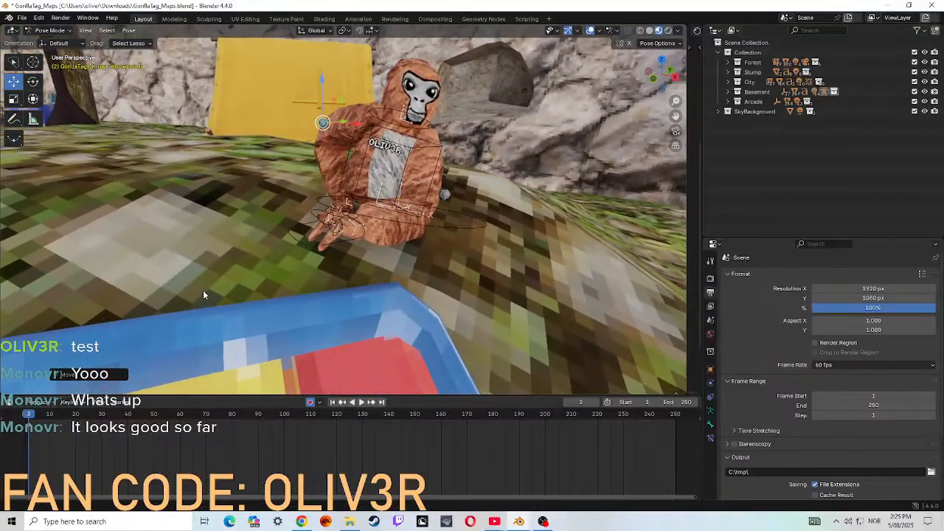
- Play the animation, scrub to frame 192, and examine the gorilla's right arm and elbow pole from the front
left_click(362, 402)
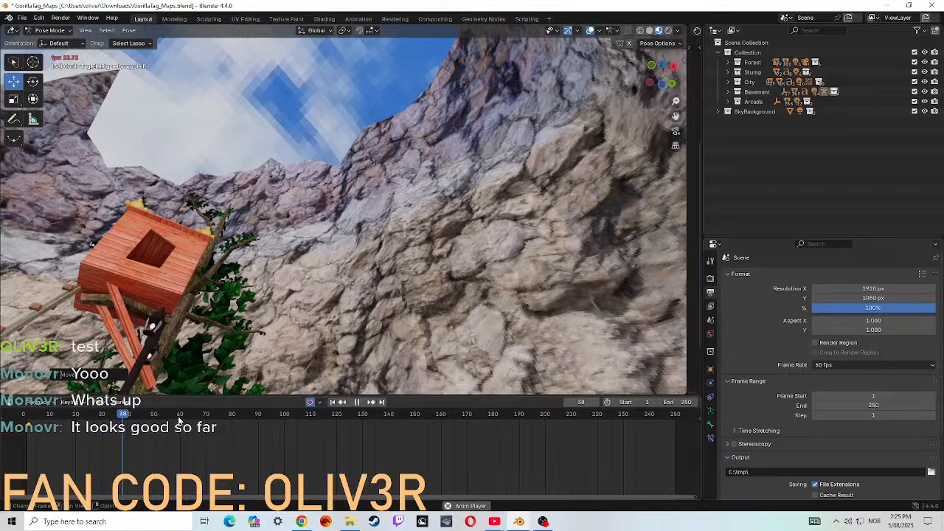
left_click_drag(443, 445, 472, 461)
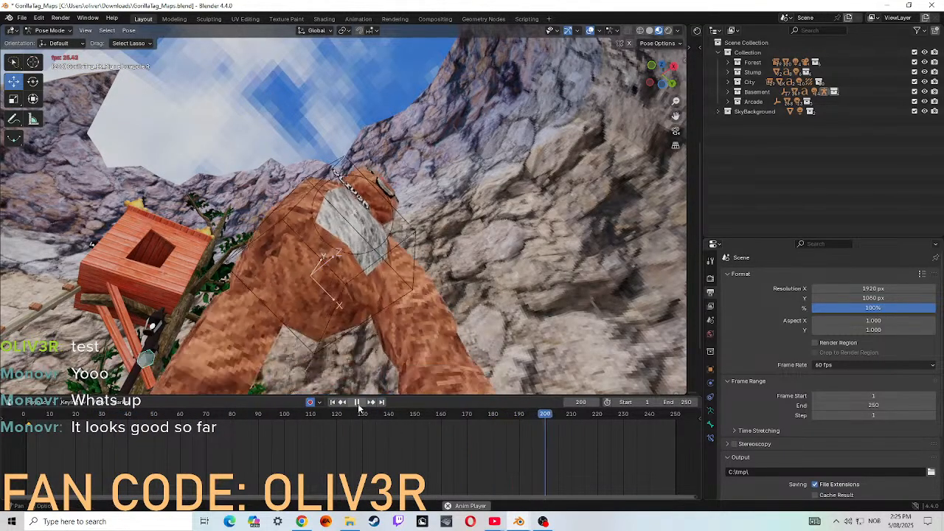
key("space")
left_click_drag(555, 418, 524, 438)
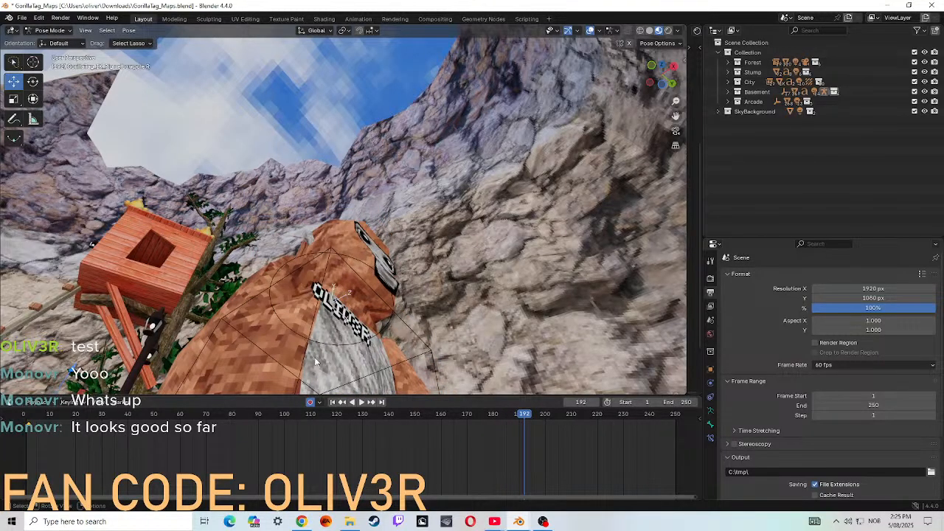
key("shift+grave")
key("s")
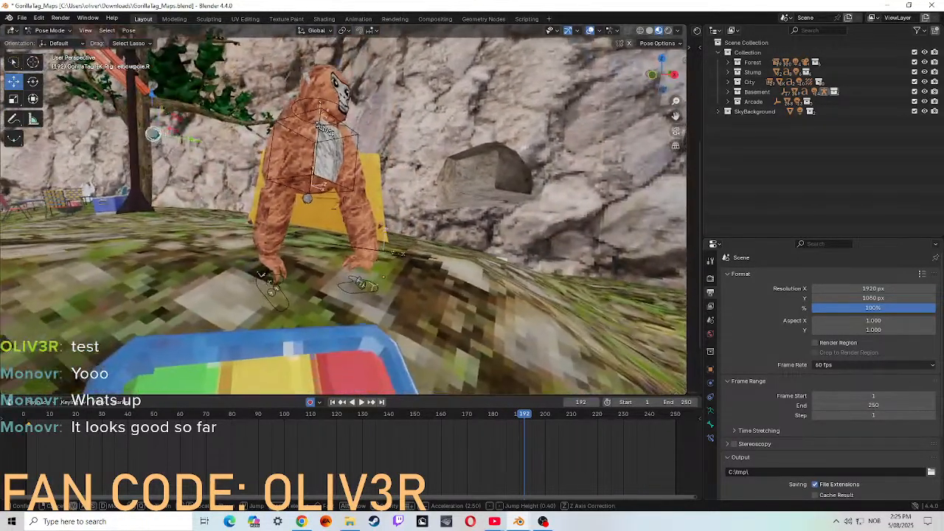
key("d")
left_click(266, 356)
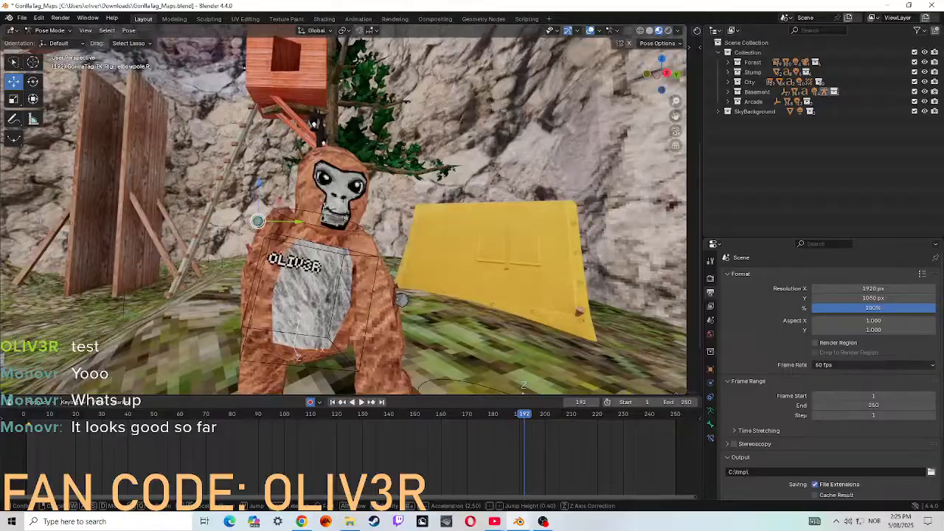
- Try rotating the gorilla's torso controller at frame 192, and delete the keyframe this adds
left_click(246, 359)
key("r")
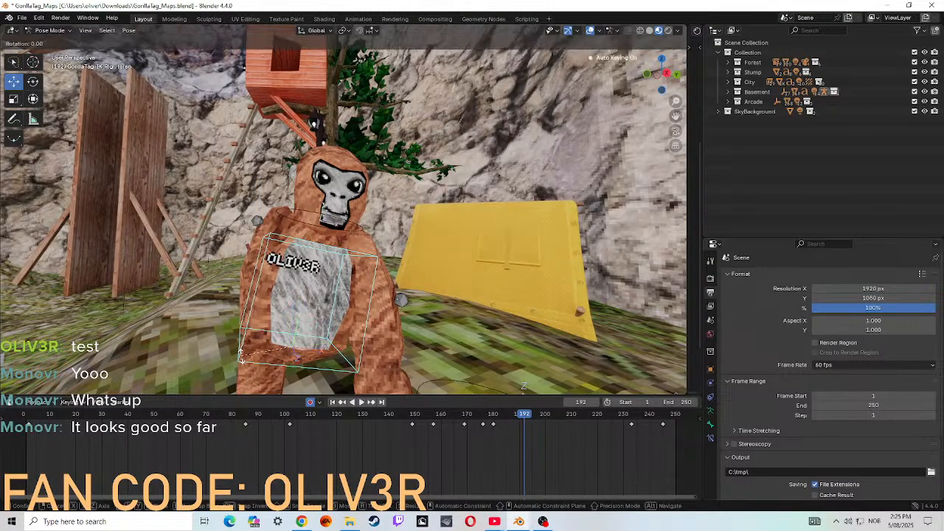
left_click(241, 357)
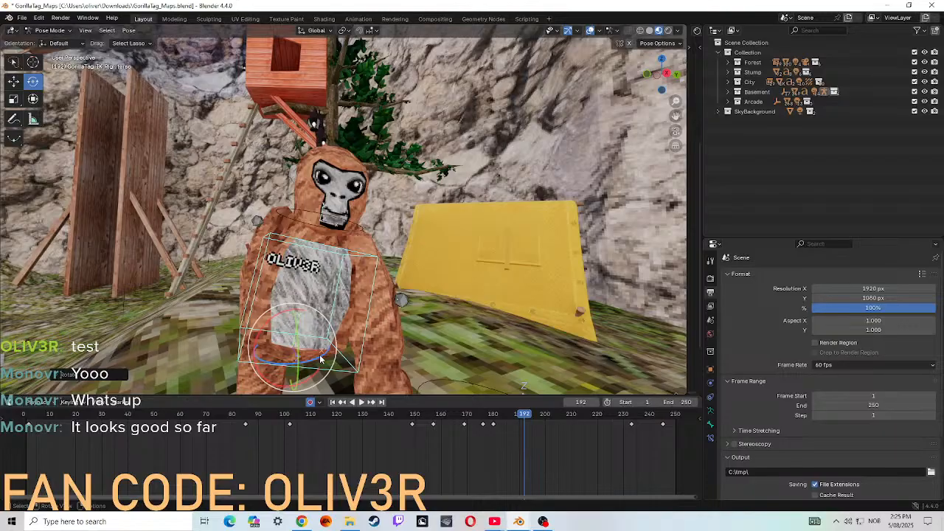
left_click_drag(321, 360, 462, 384)
right_click(526, 424)
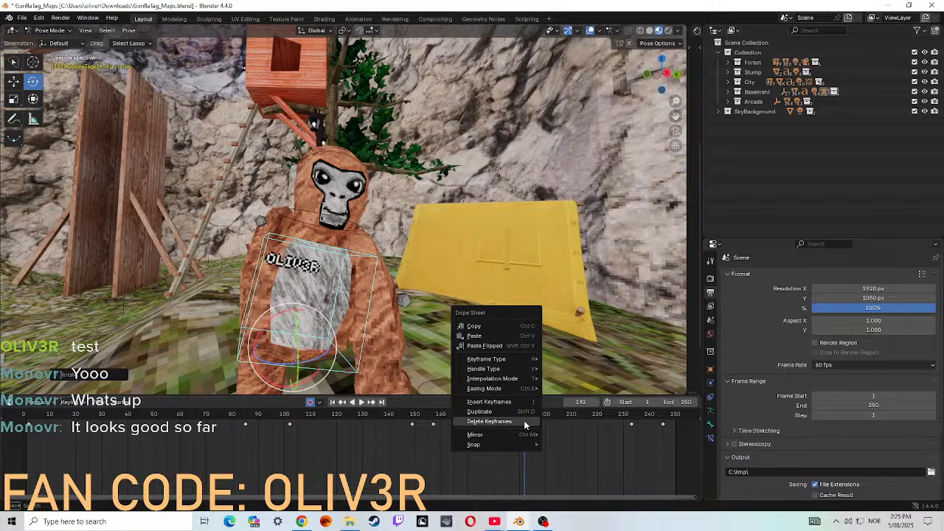
mouse_move(493, 392)
left_click(475, 421)
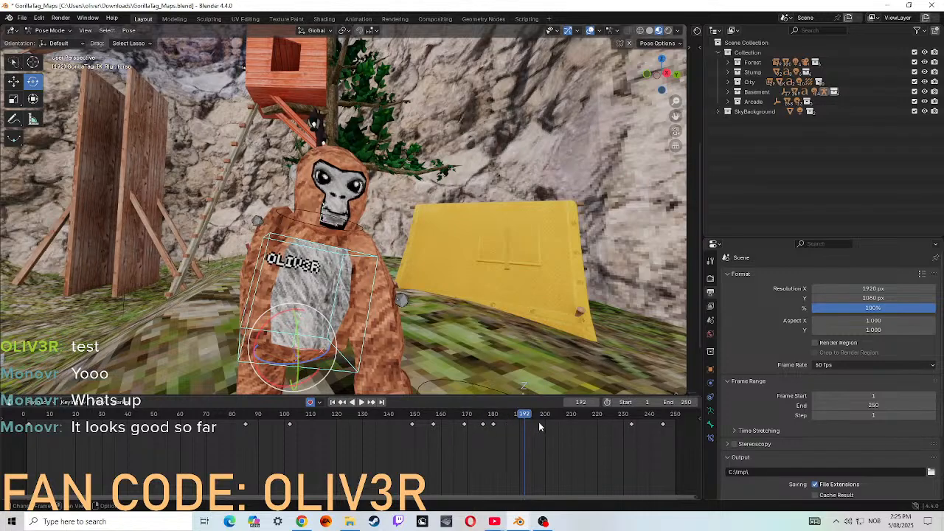
- Try rotating the root controller on the ground at frame 192, and delete the keyframe this adds
left_click(466, 259)
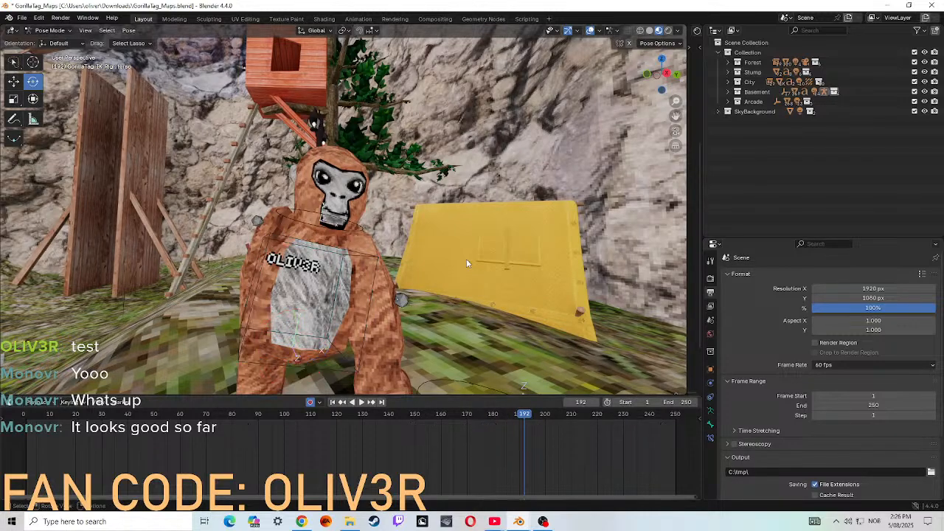
key("shift+grave")
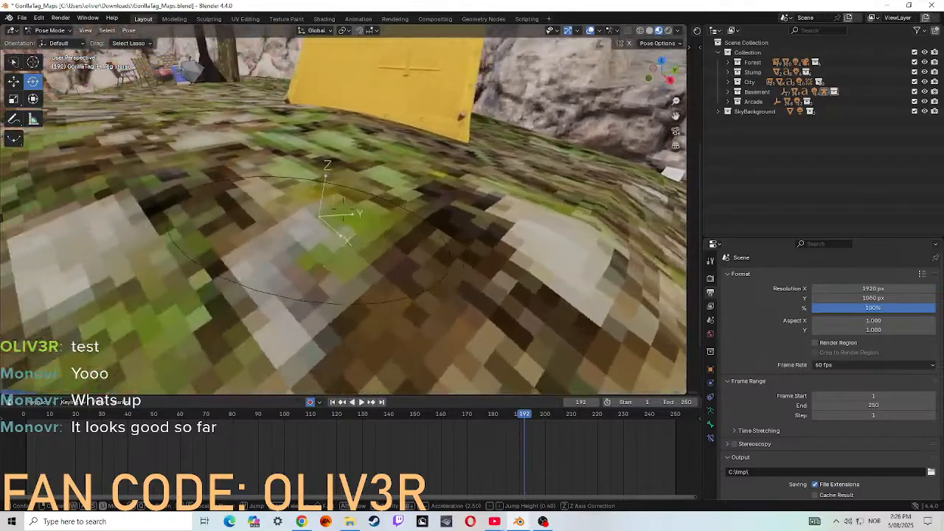
left_click(462, 258)
left_click(343, 287)
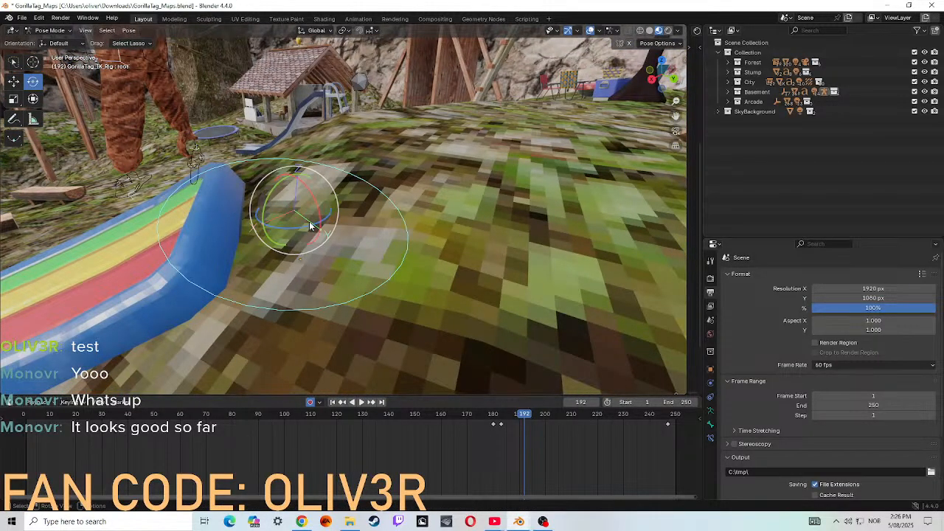
mouse_move(309, 227)
left_mouse_down()
mouse_move(237, 223)
mouse_move(254, 244)
mouse_move(292, 247)
mouse_move(325, 235)
left_mouse_up()
right_click(525, 424)
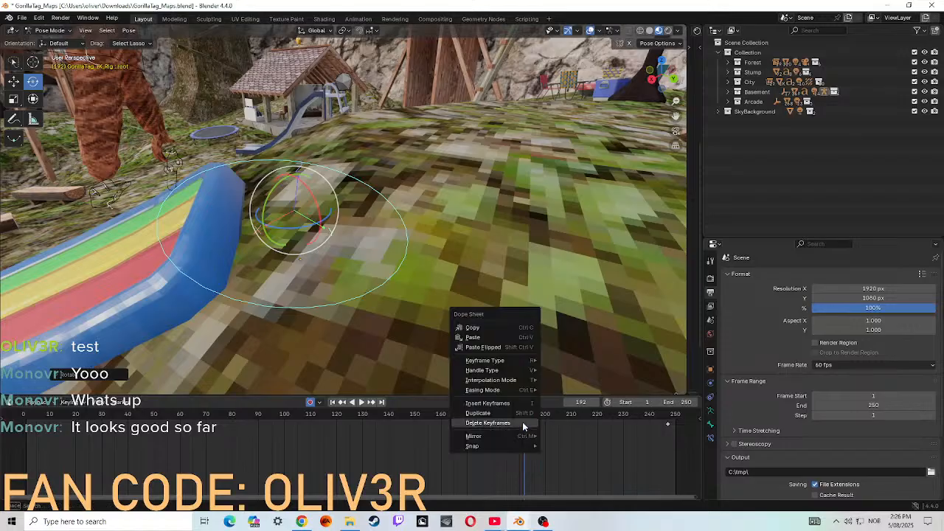
left_click(485, 425)
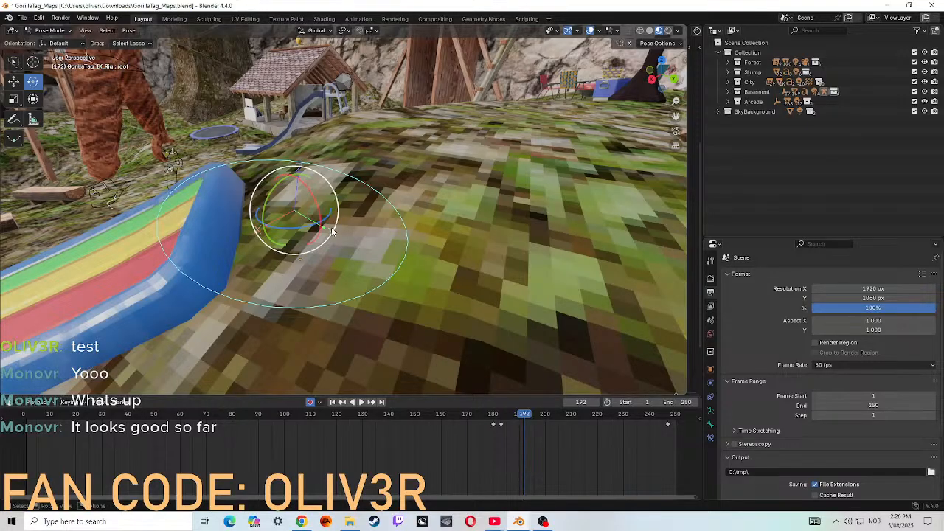
- Try adjusting the root controller with the Transform tool at frame 192, and delete its new keyframe
key("shift+grave")
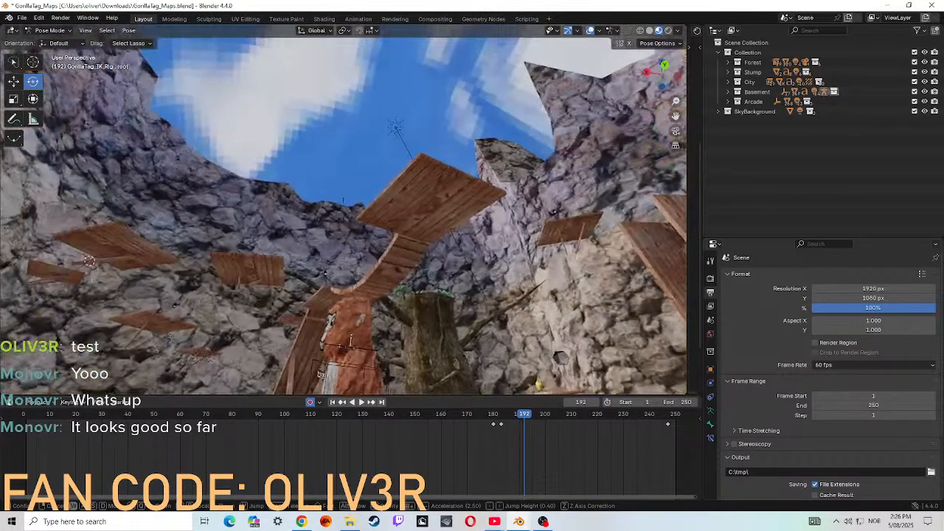
key("w")
left_click(343, 209)
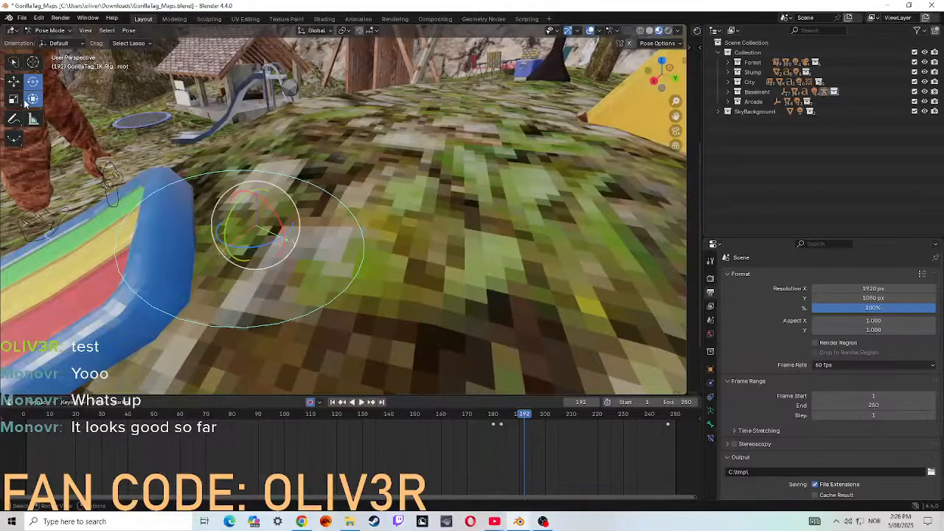
left_click_drag(290, 232, 284, 264)
right_click(523, 426)
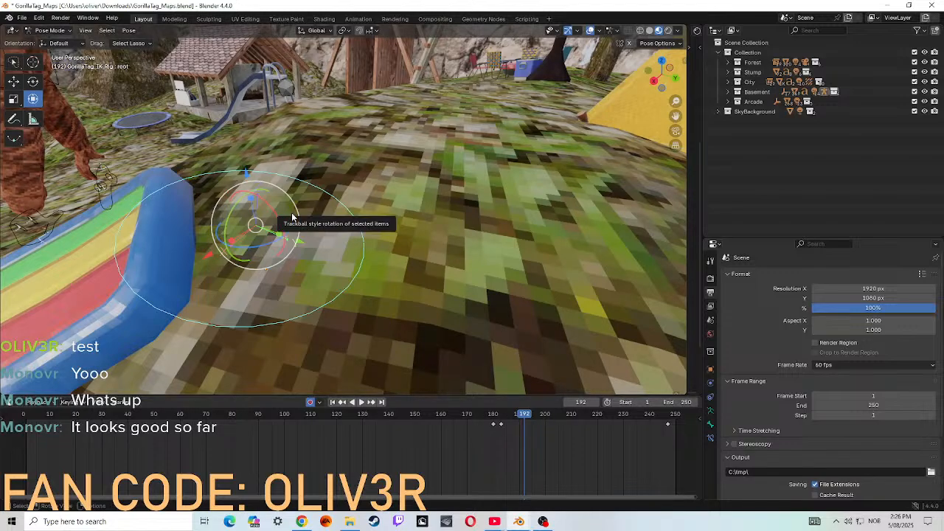
- Try scaling the root controller along the Z axis at frame 192, and delete the resulting keyframe
key("shift+grave")
key("a")
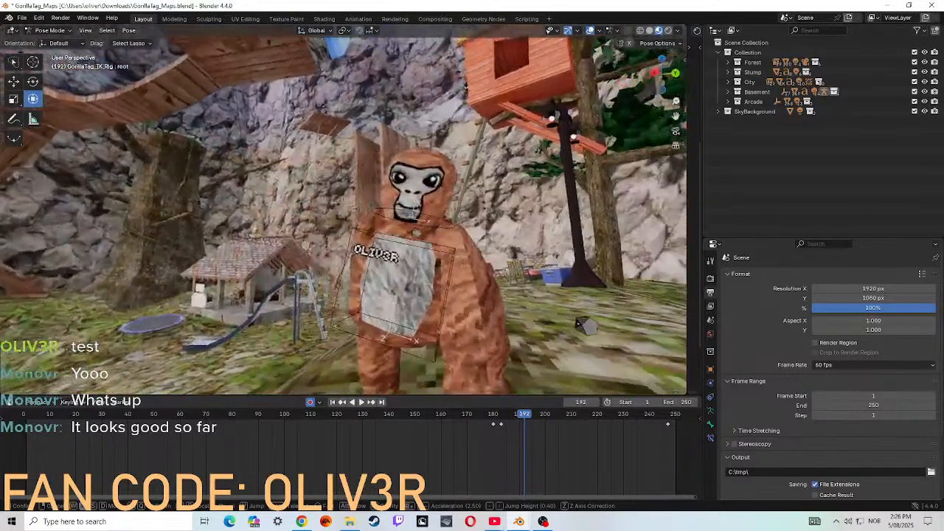
key("d")
key("d")
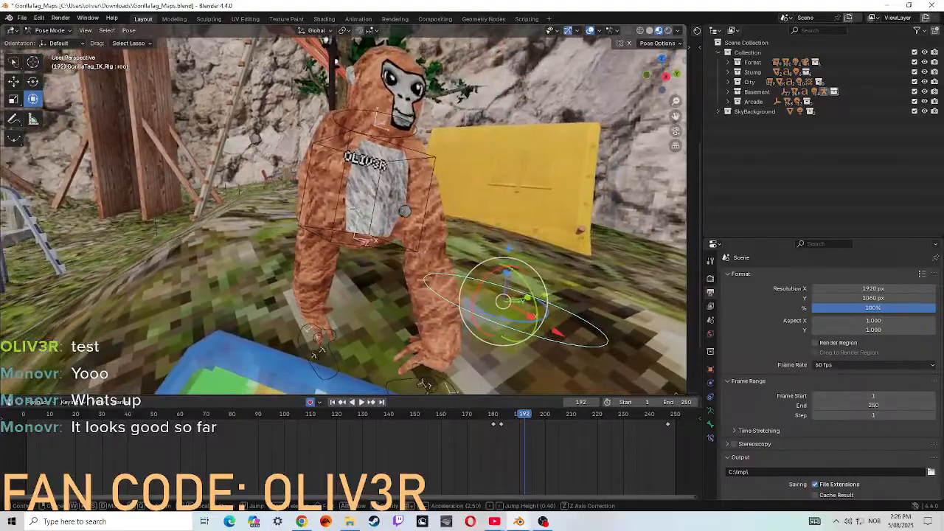
key("d")
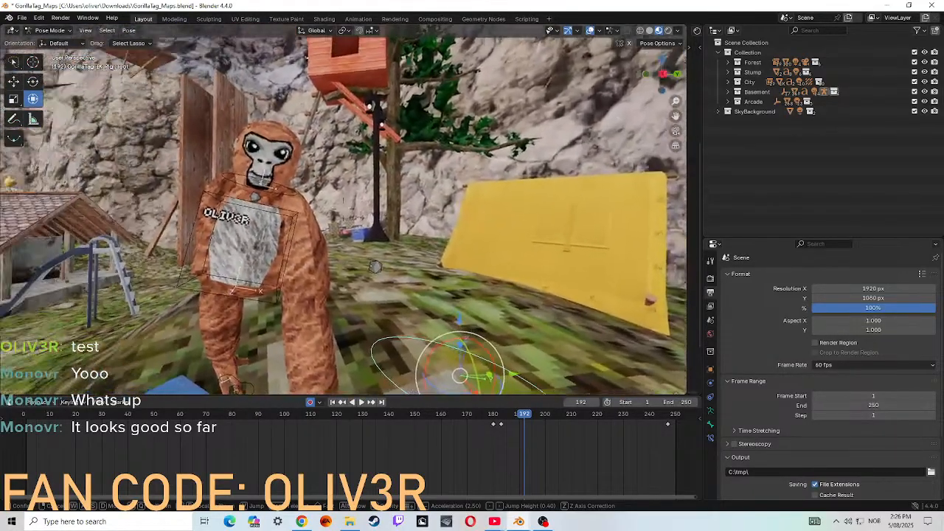
left_click(344, 210)
left_click(32, 63)
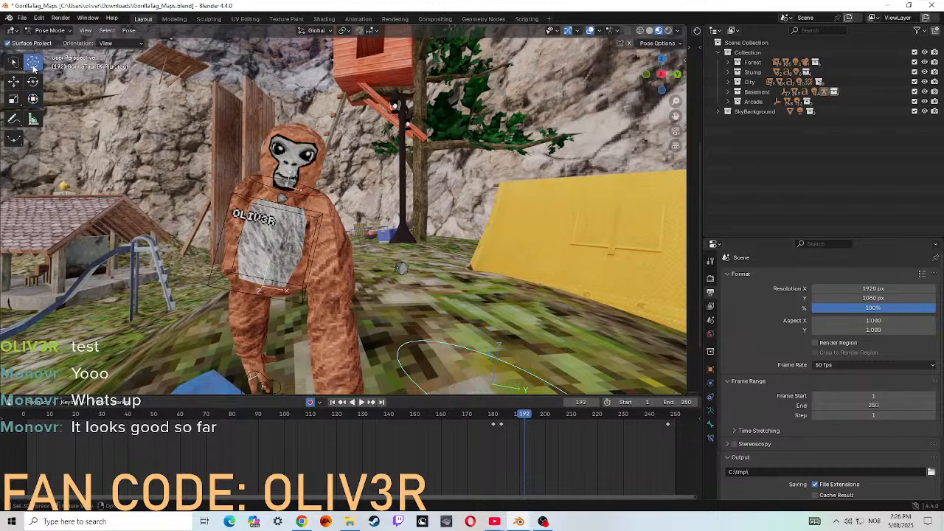
left_click(13, 83)
left_click(13, 100)
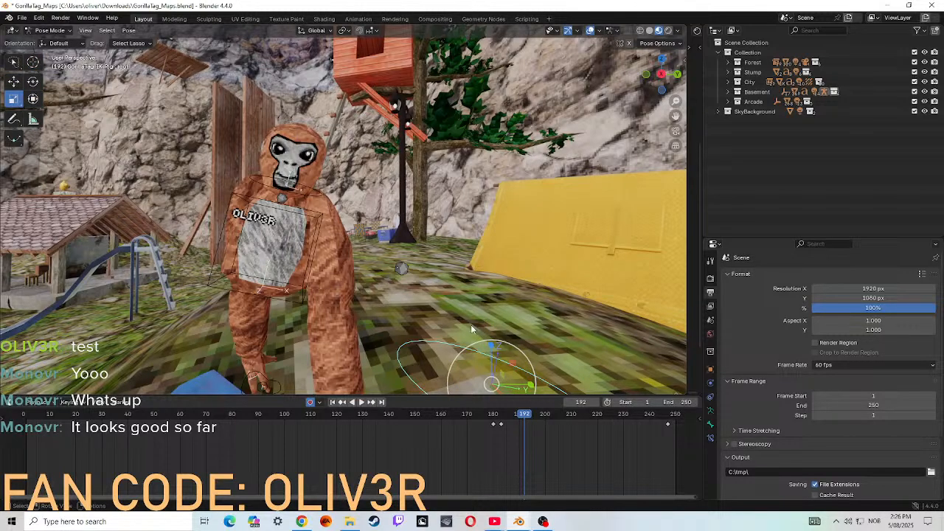
mouse_move(489, 352)
left_mouse_down()
mouse_move(491, 331)
mouse_move(503, 389)
mouse_move(499, 347)
mouse_move(503, 363)
left_mouse_up()
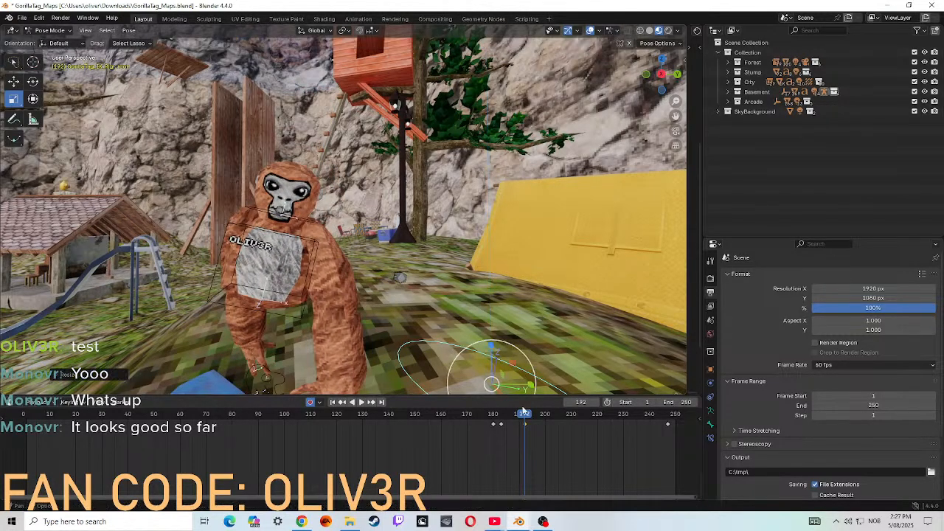
right_click(527, 426)
left_click(523, 425)
- Scrub and play the animation around frames 190 to 203, and examine the gorilla's launch from several angles
left_click_drag(526, 416, 485, 416)
key("space")
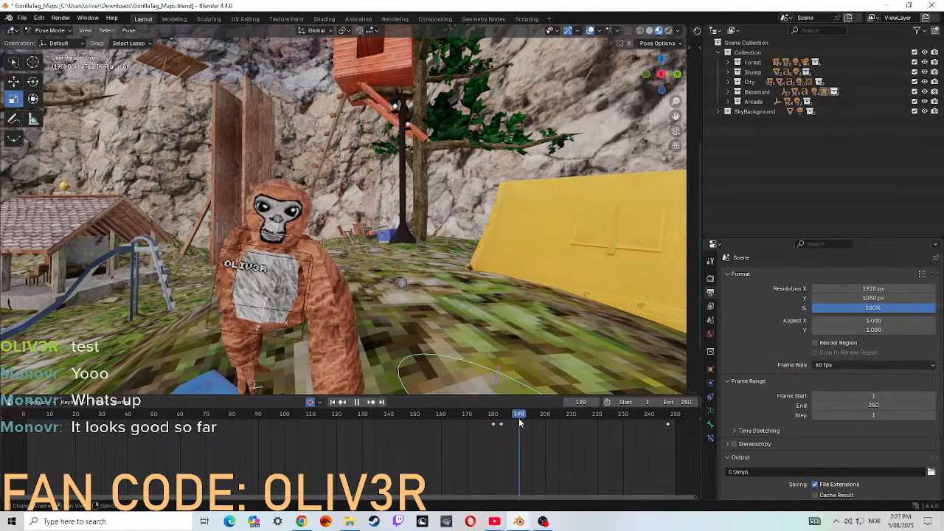
left_click_drag(570, 393, 552, 396)
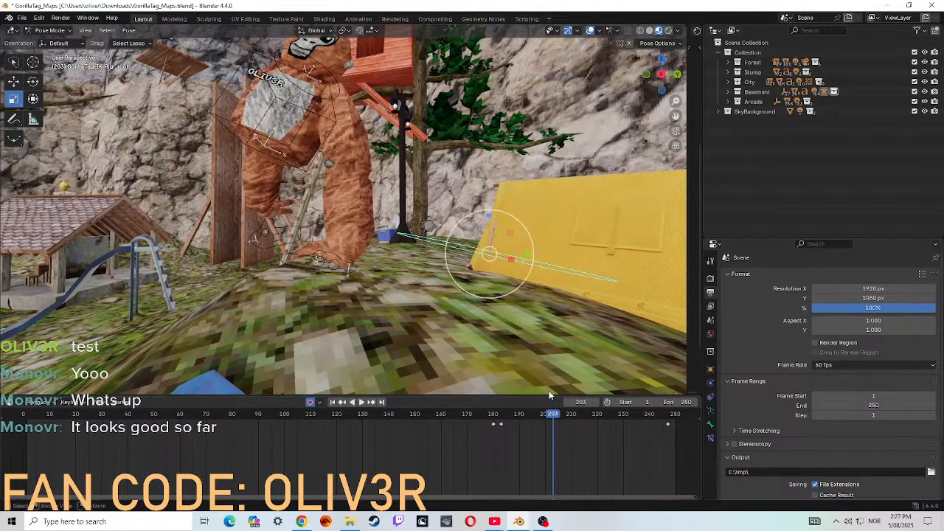
key("shift+grave")
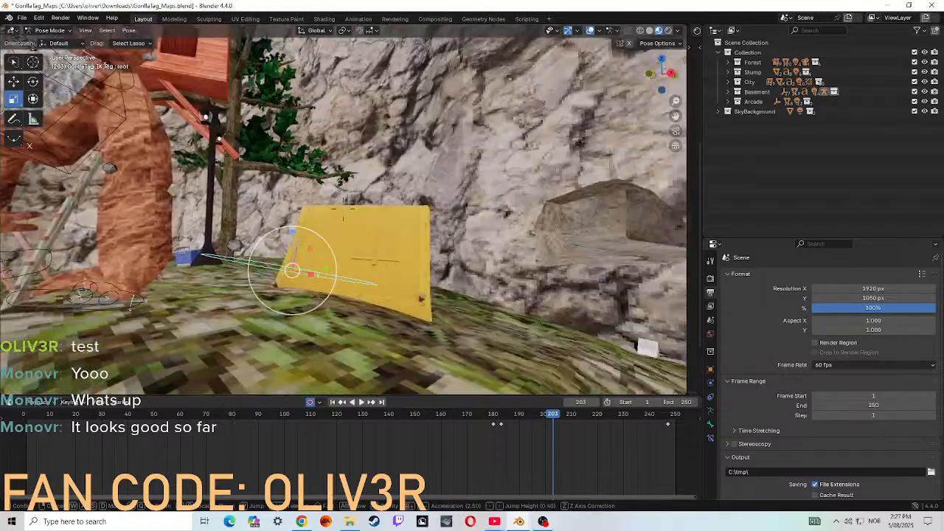
key("a")
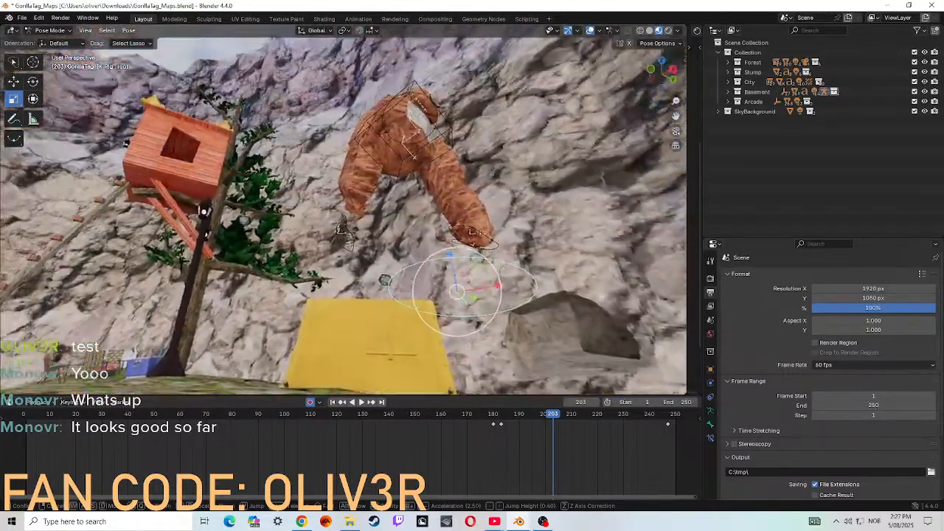
left_click(343, 208)
left_click_drag(569, 426, 426, 460)
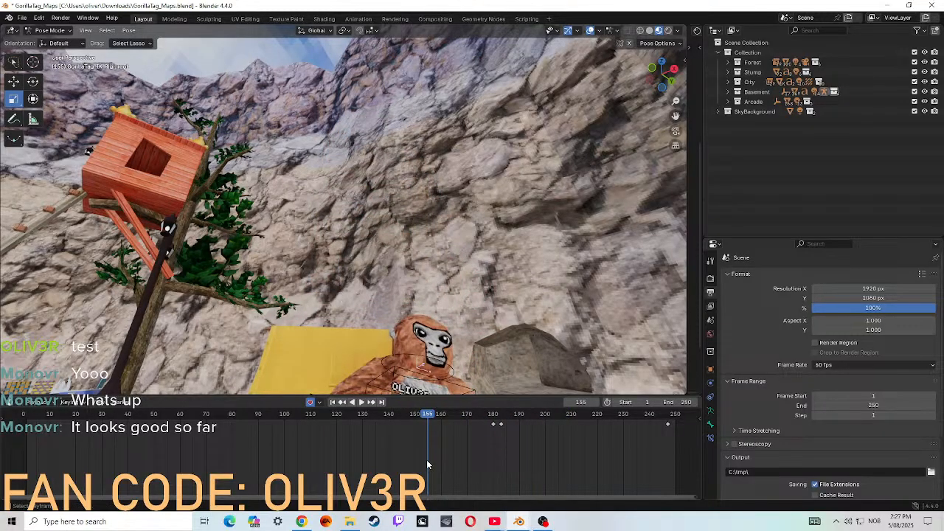
- View the gorilla on the slide from the front and play the animation from frame 155 to frame 171
key("shift+grave")
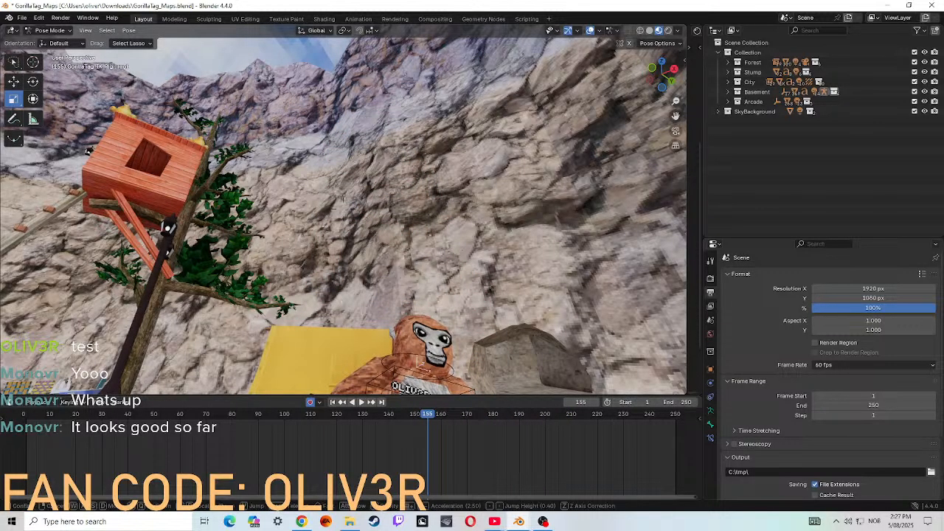
key("w")
key("s")
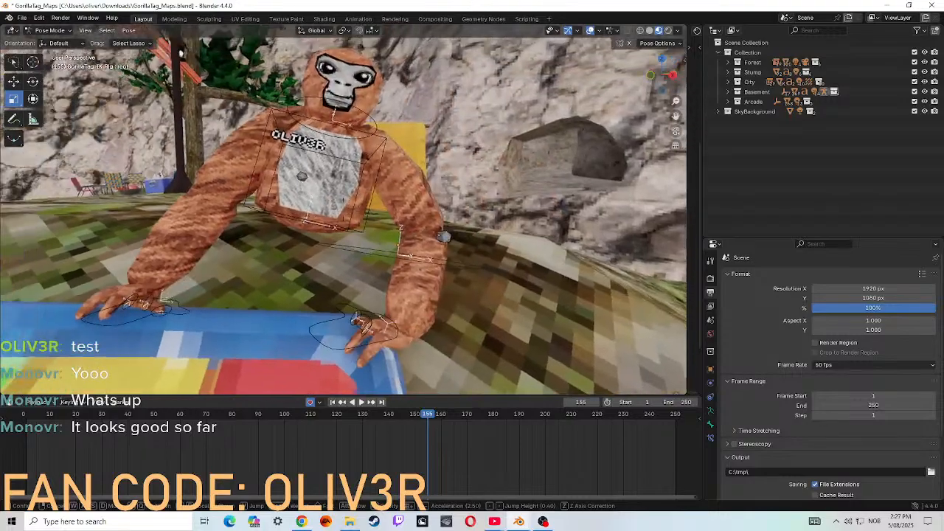
left_click(411, 375)
key("space")
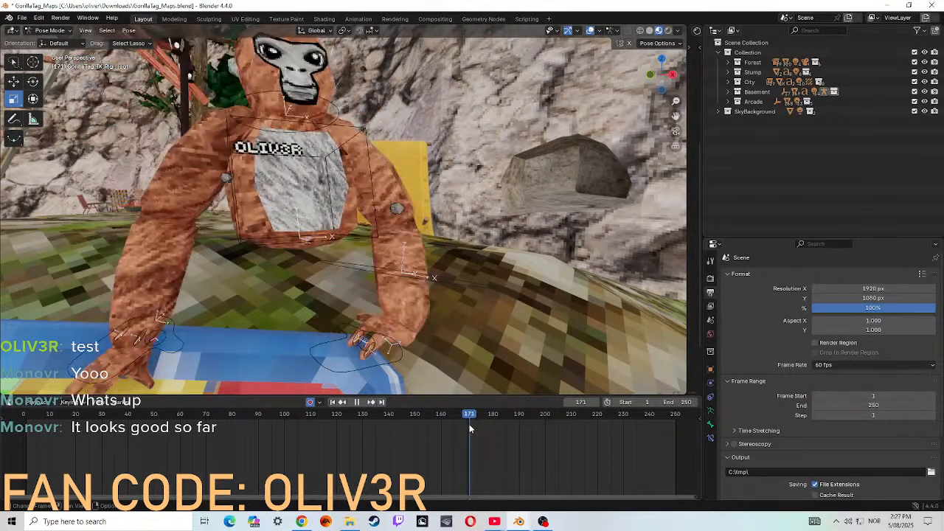
key("space")
- At frame 171, rotate the head controller about the Y axis in side view so the gorilla tilts its face upward
left_click(332, 107)
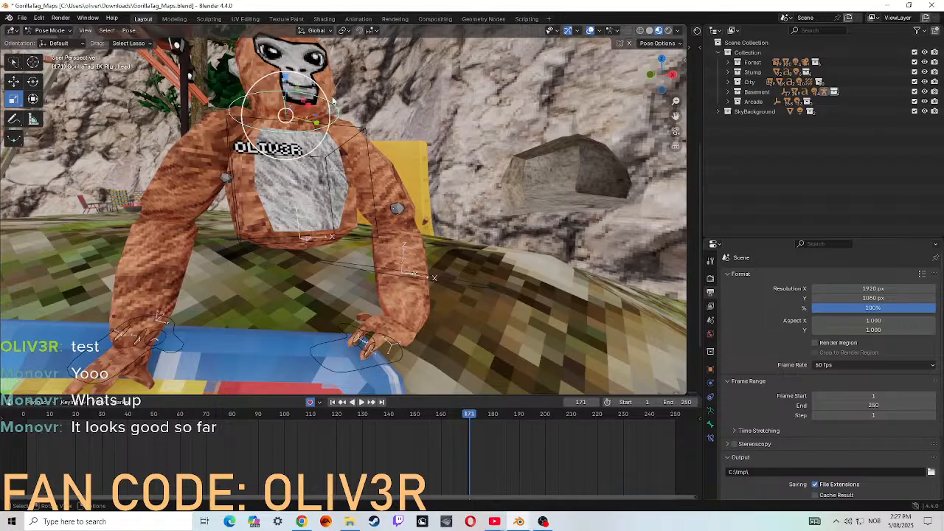
key("shift+grave")
key("w")
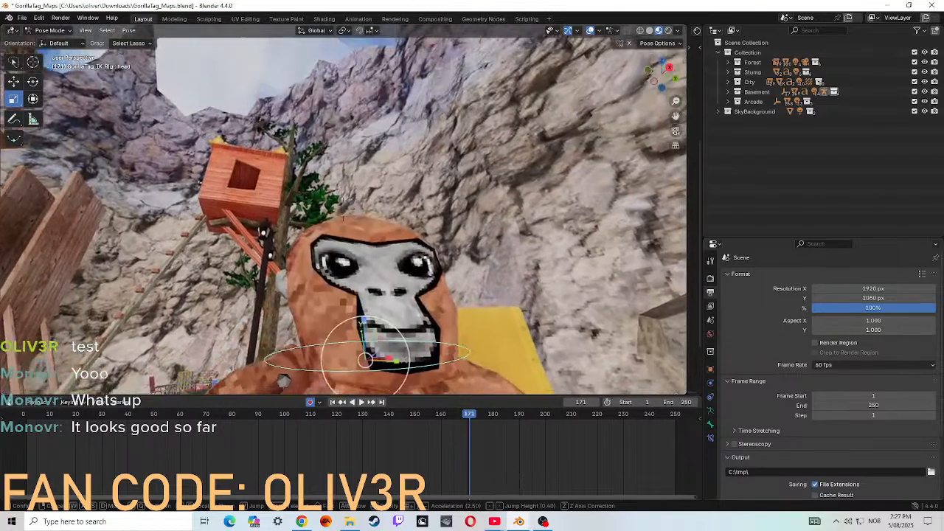
key("s")
left_click(343, 210)
left_click(16, 84)
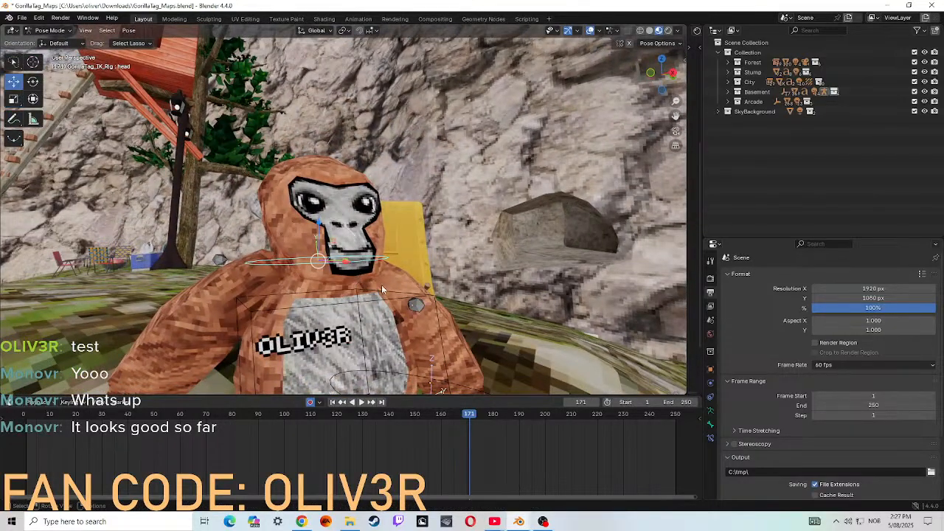
key("shift+grave")
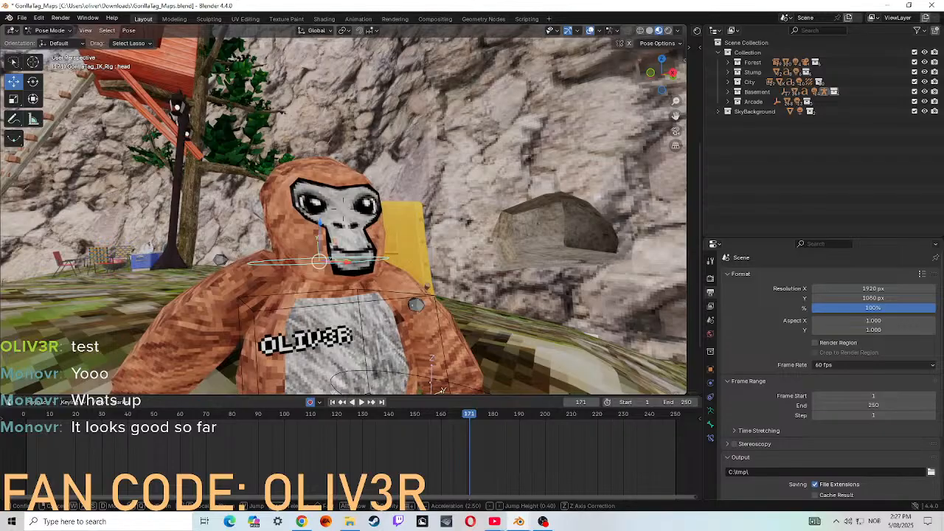
key("d")
left_click(119, 155)
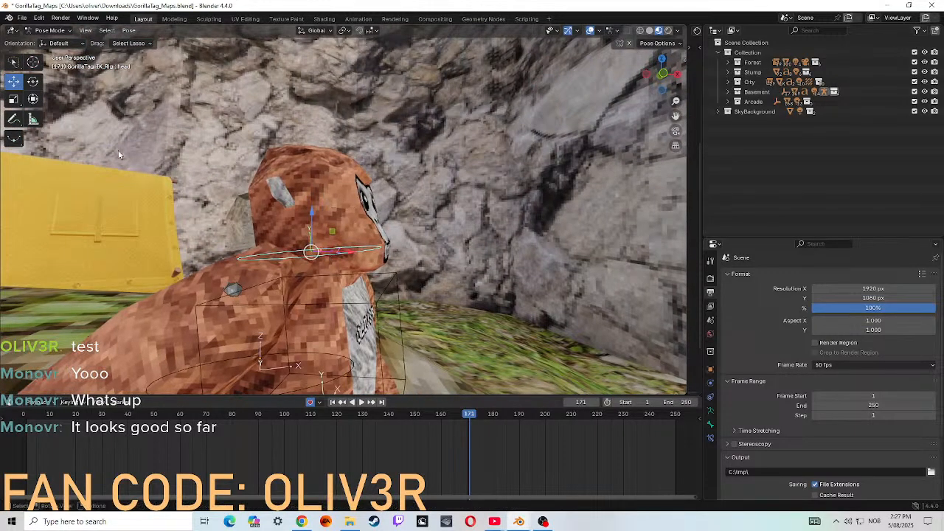
left_click(34, 84)
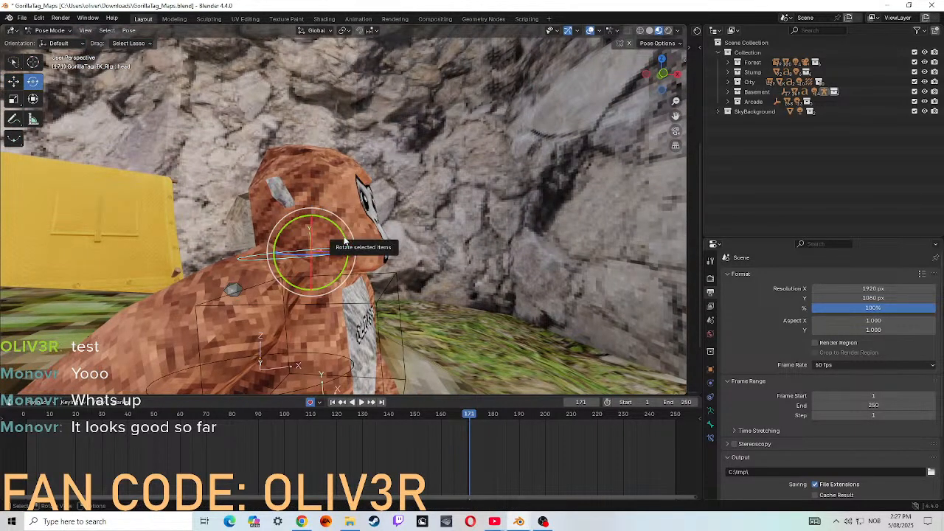
left_click_drag(344, 239, 307, 212)
- Rotate the head controller at frame 1 to key a separate starting pose, and play the animation through the launch
left_click_drag(469, 421, 27, 408)
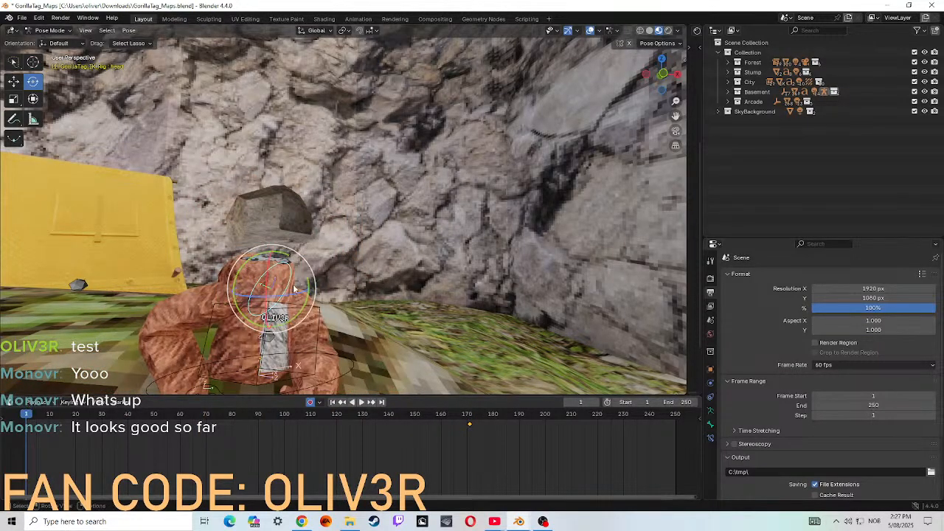
left_click_drag(284, 254, 288, 307)
left_click(362, 402)
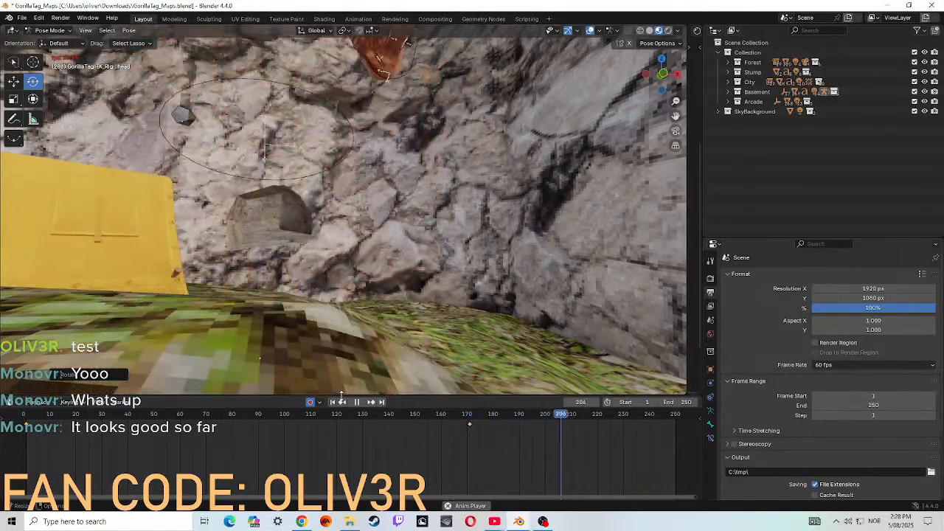
left_click(355, 402)
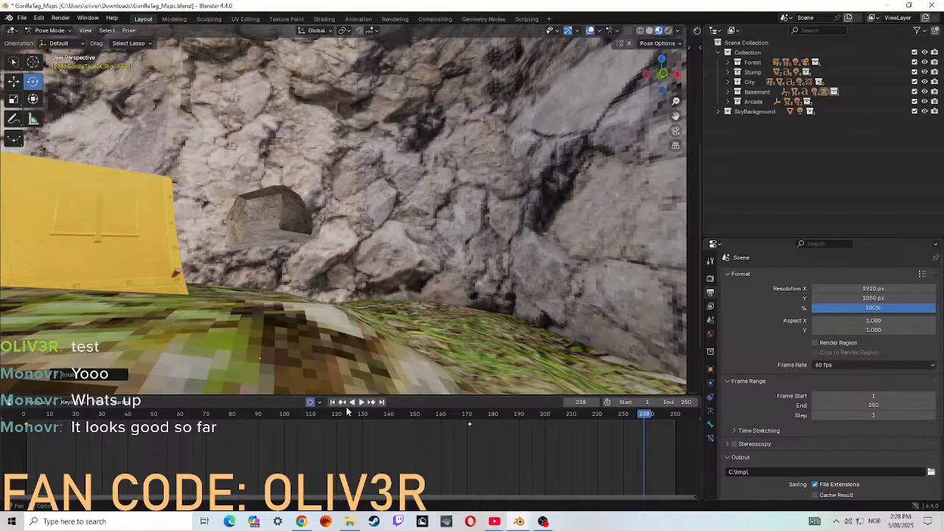
- View the gorilla's spot from the upper end of the slide and play the animation from frame 1
key("shift+grave")
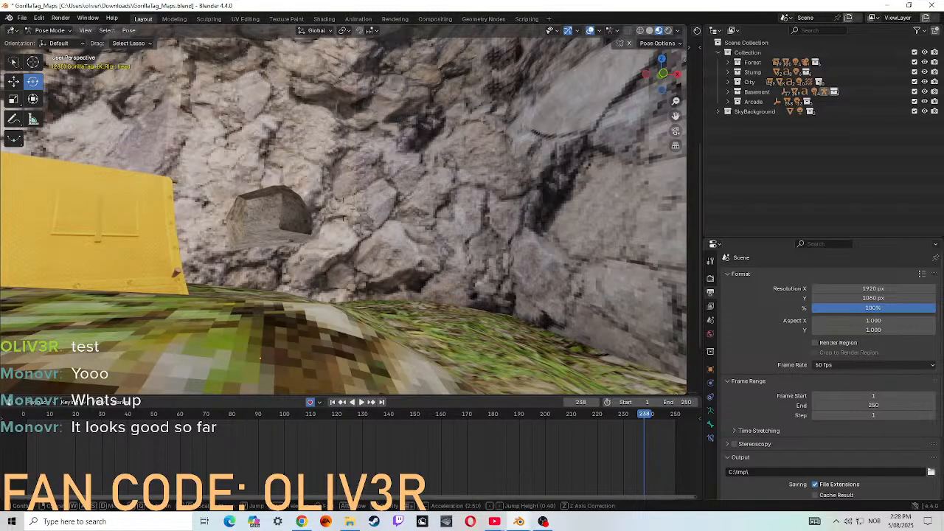
key("d")
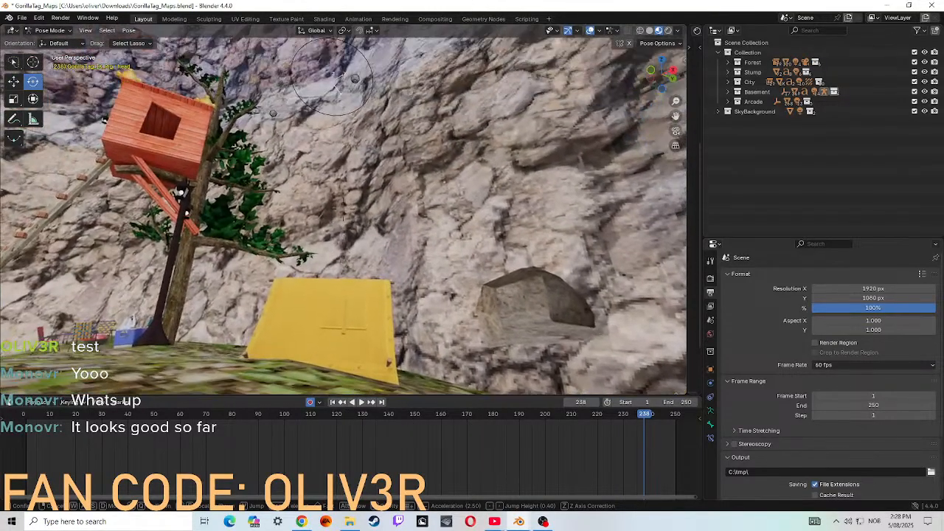
key("s")
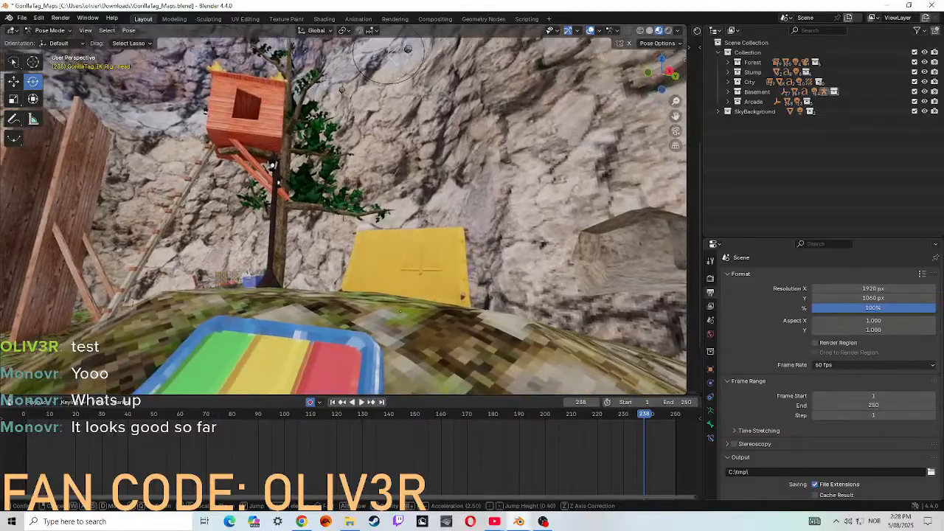
left_click(693, 353)
left_click_drag(646, 418, 29, 396)
left_click(361, 403)
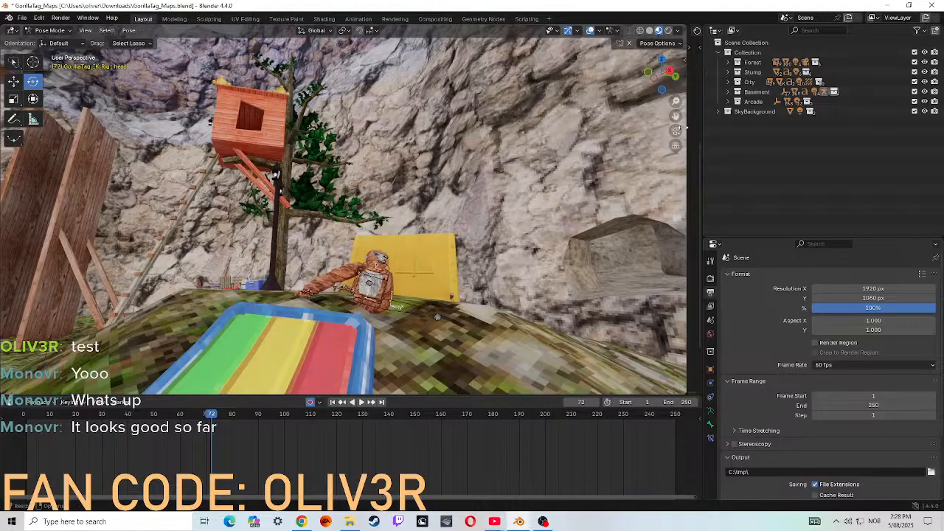
- At frame 72, walk the scene camera into the forest map to the upper end of the slide, facing the gorilla
left_click(676, 131)
key("shift+grave")
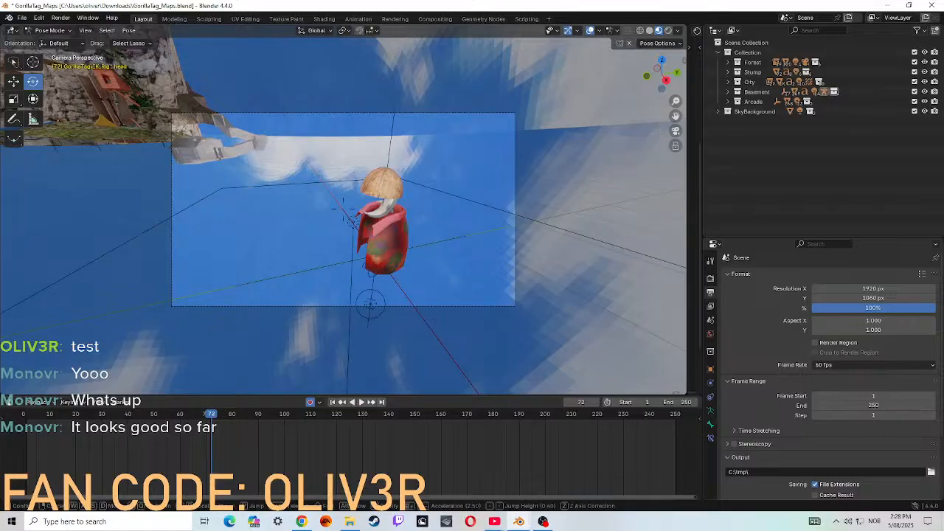
key("w")
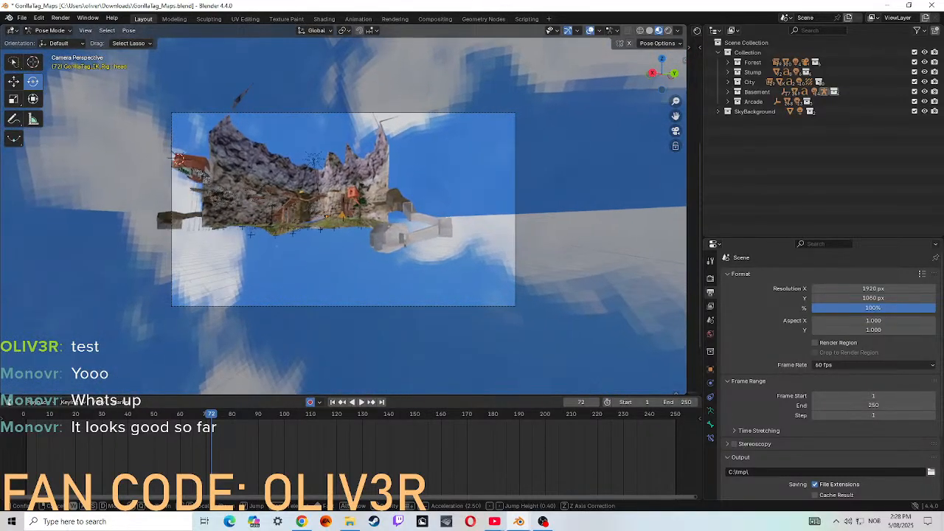
key("w")
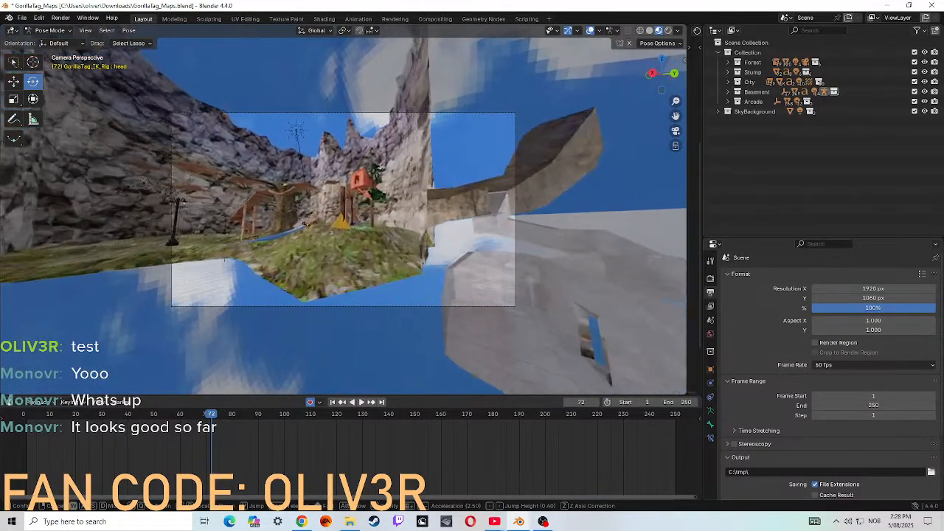
key("w")
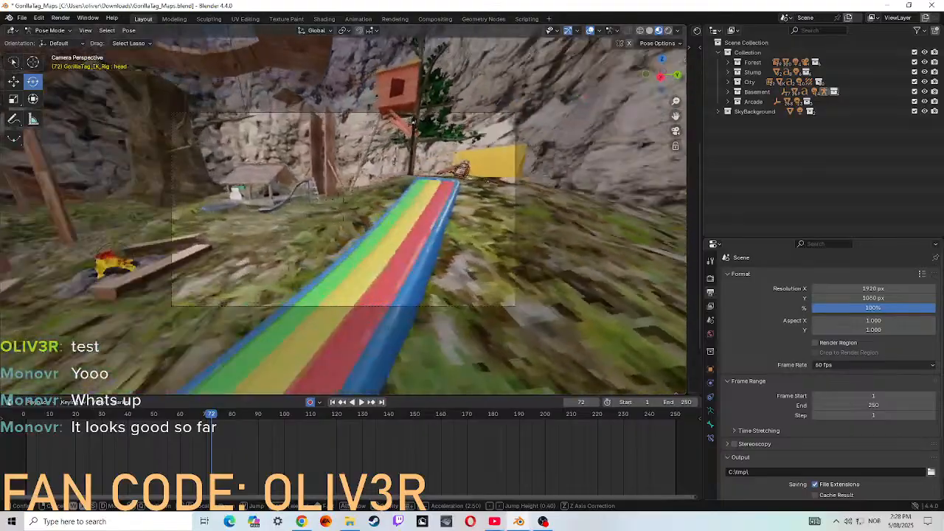
key("w")
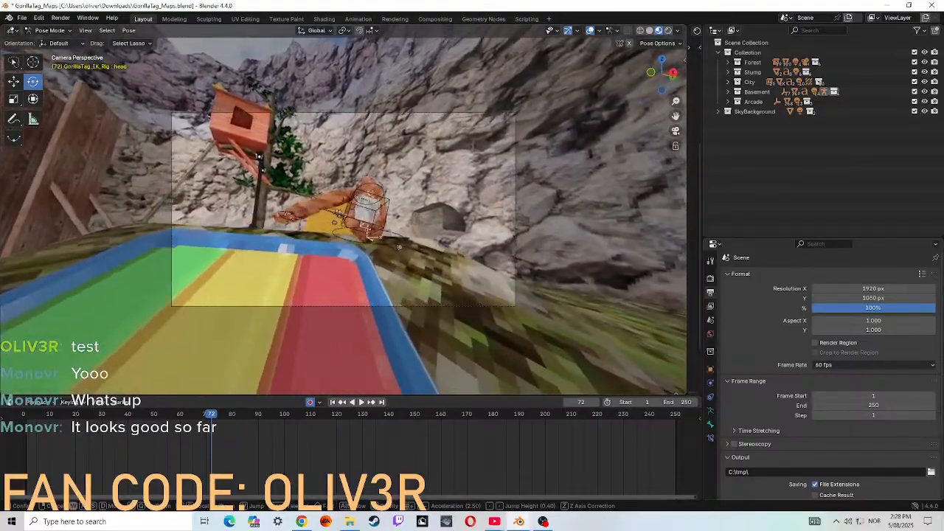
left_click(212, 414)
- Play the animation from frame 1 through the scene camera and scrub to frame 178
left_click_drag(212, 414, 20, 415)
key("space")
left_click_drag(86, 435, 490, 464)
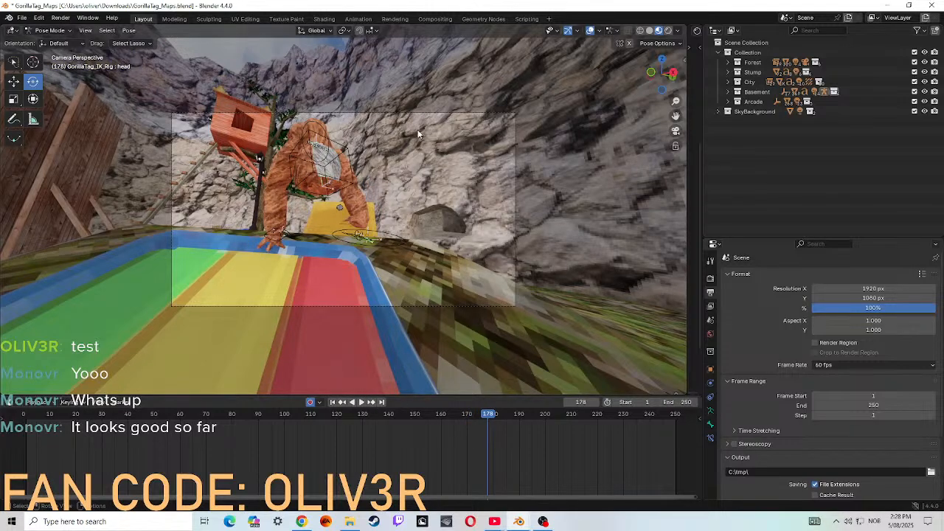
- Leave the camera view at frame 178 and examine the scene camera and gorilla from along the slide
left_click(675, 132)
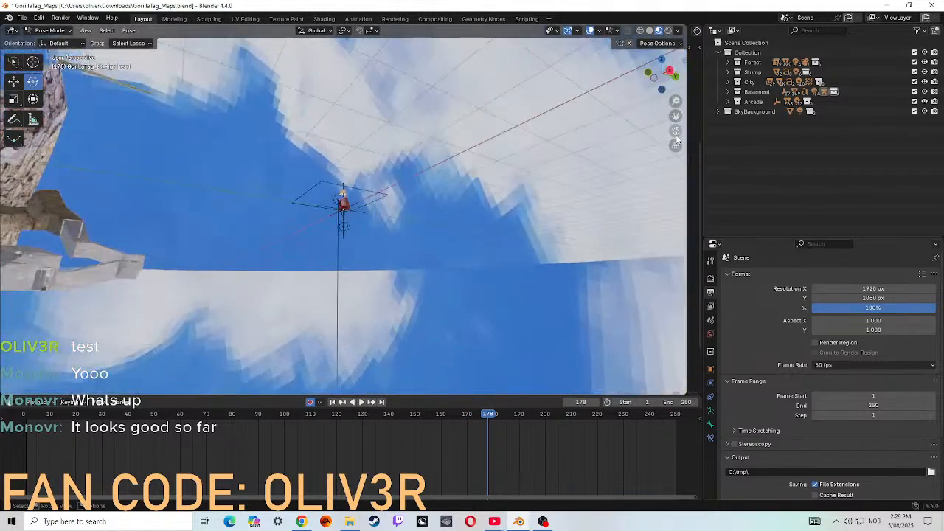
key("shift+grave")
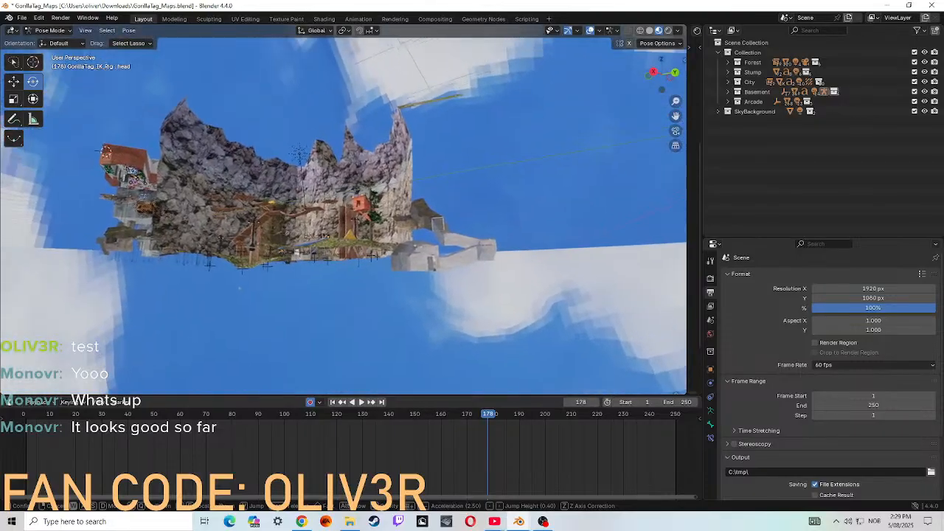
key("w")
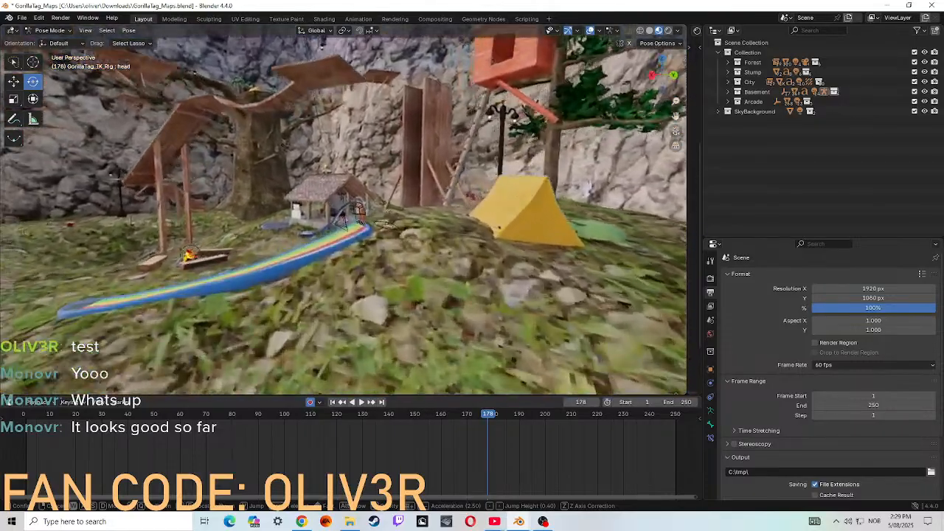
key("w")
key("a")
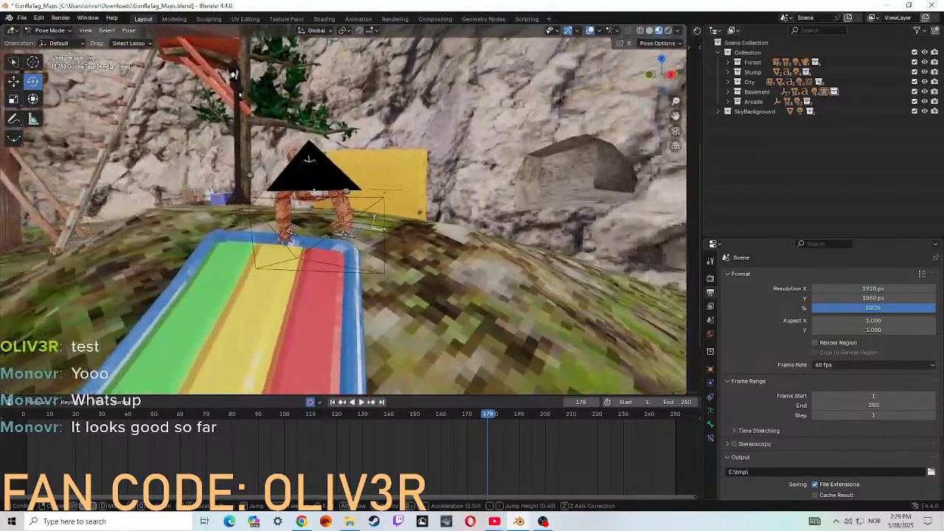
key("a")
key("d")
key("s")
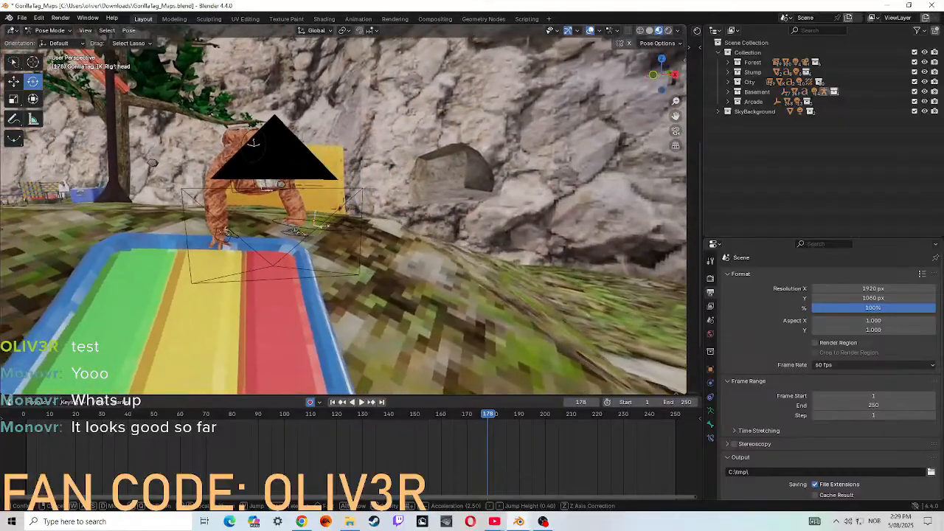
left_click(319, 260)
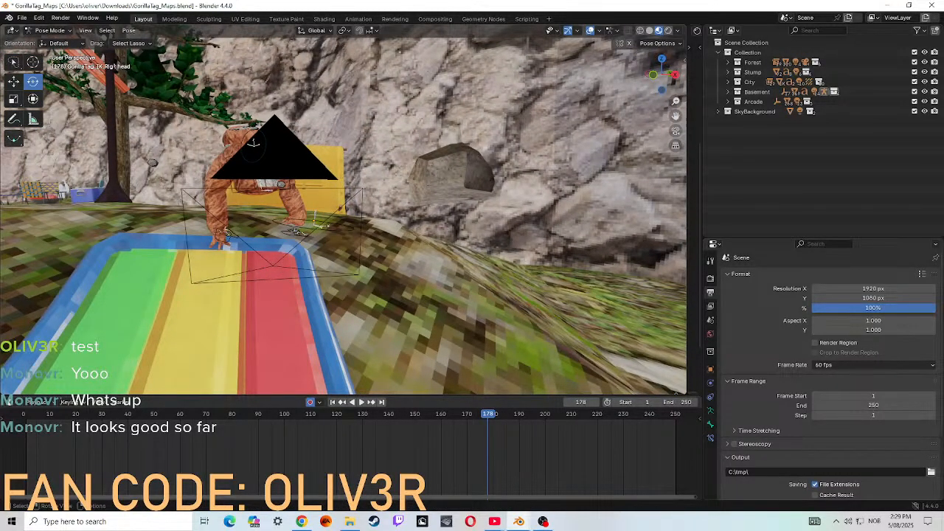
- Activate the Move tool, select the gorilla's torso controller, and look around the camera above the slide
left_click(15, 83)
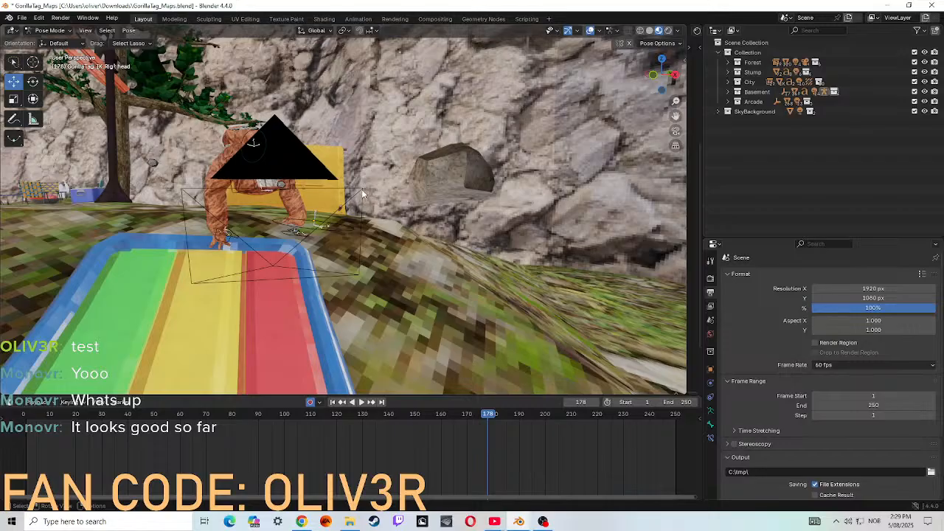
left_click(260, 148)
left_click(303, 180)
key("shift+grave")
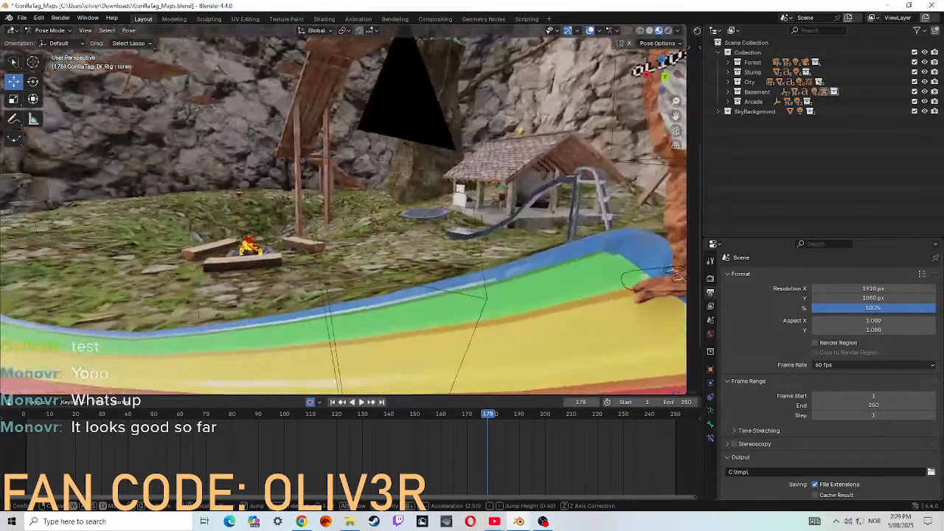
left_click(282, 174)
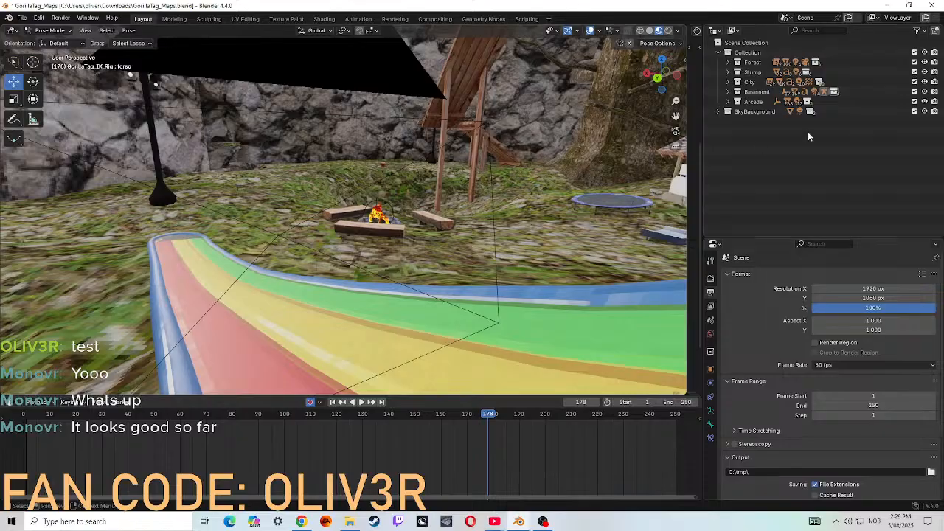
- At frame 178, tilt the scene camera upward so it frames the gorilla with the sky above
left_click(677, 131)
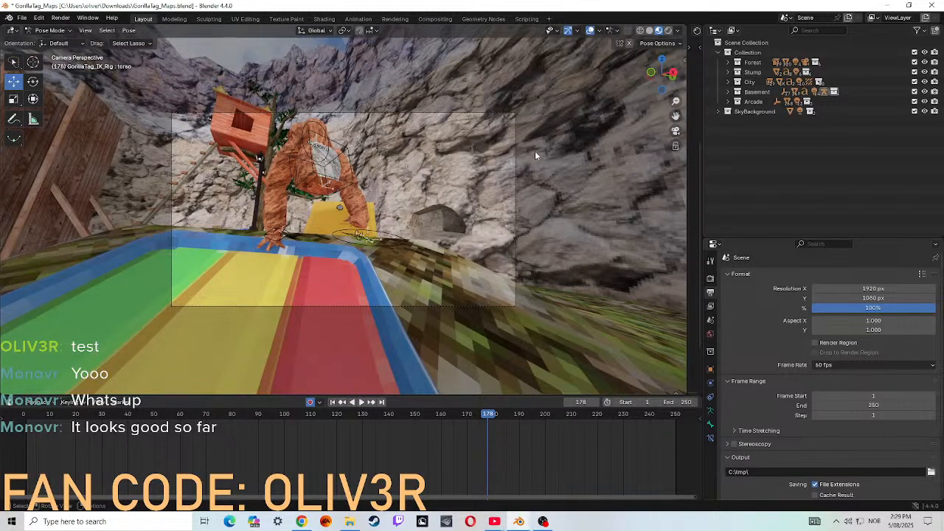
key("shift+grave")
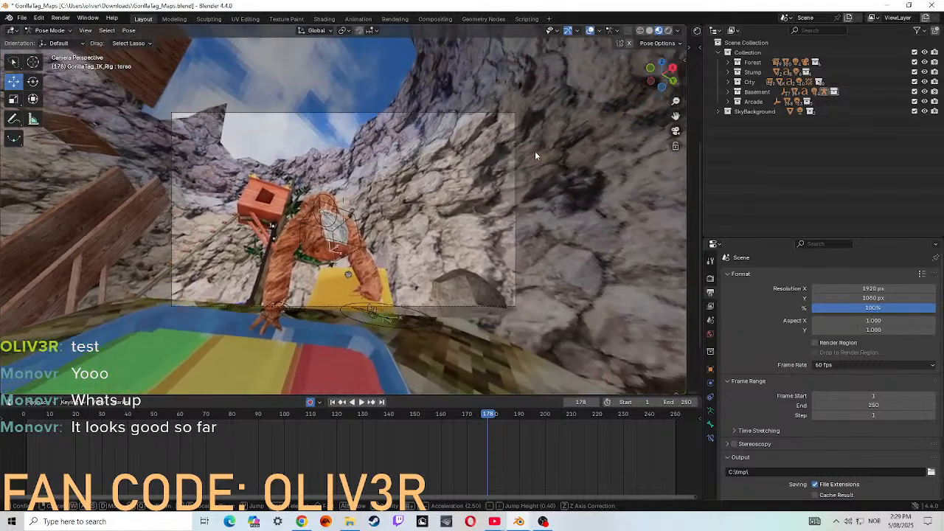
left_click(536, 156)
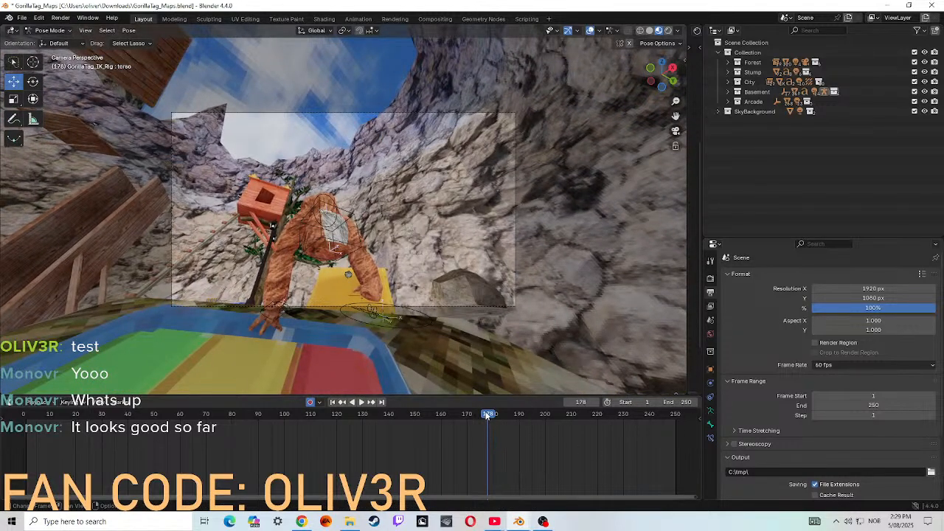
- Return to frame 1, leave the camera view, and play the launch from a free viewpoint behind the camera on the slide
left_click_drag(486, 415, 27, 360)
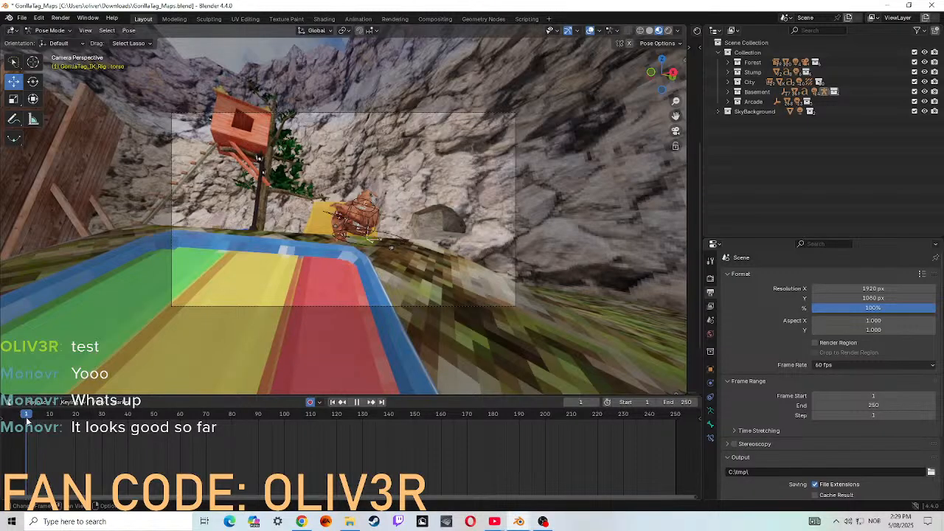
left_click(675, 131)
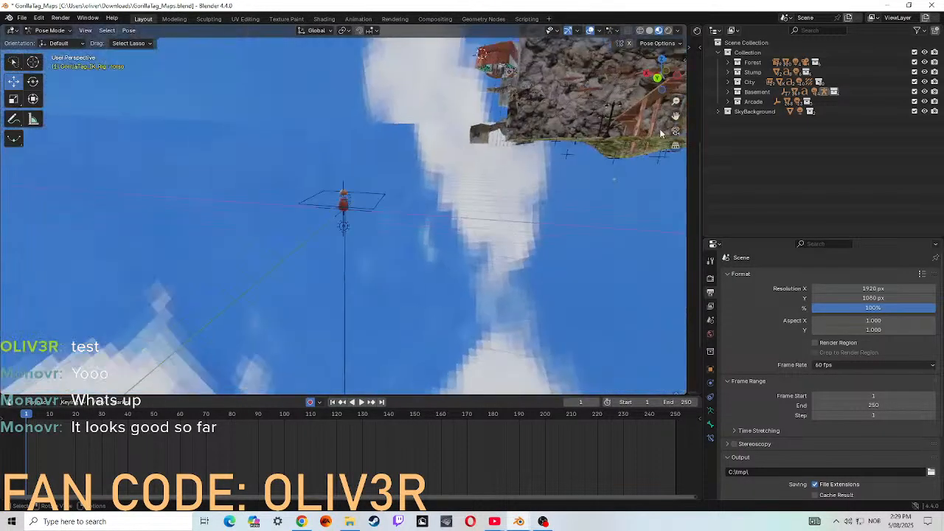
key("shift+grave")
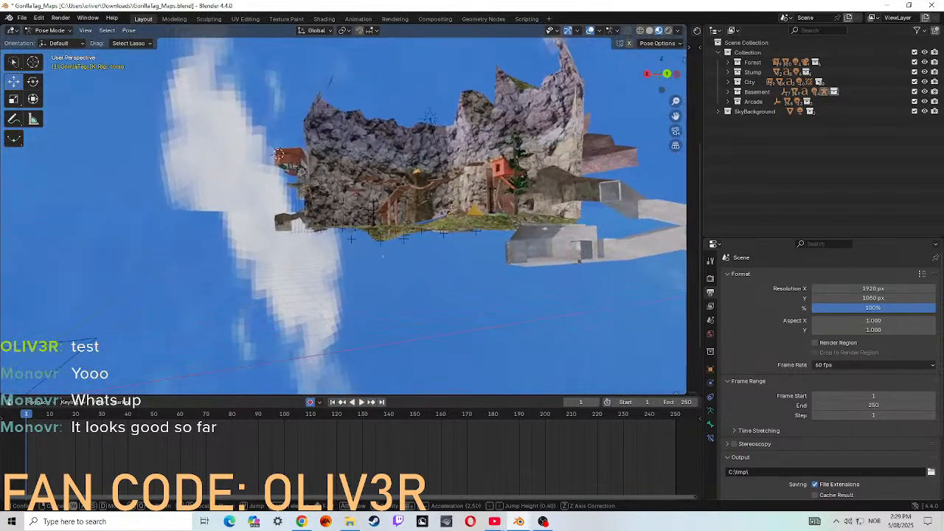
key("w")
key("w")
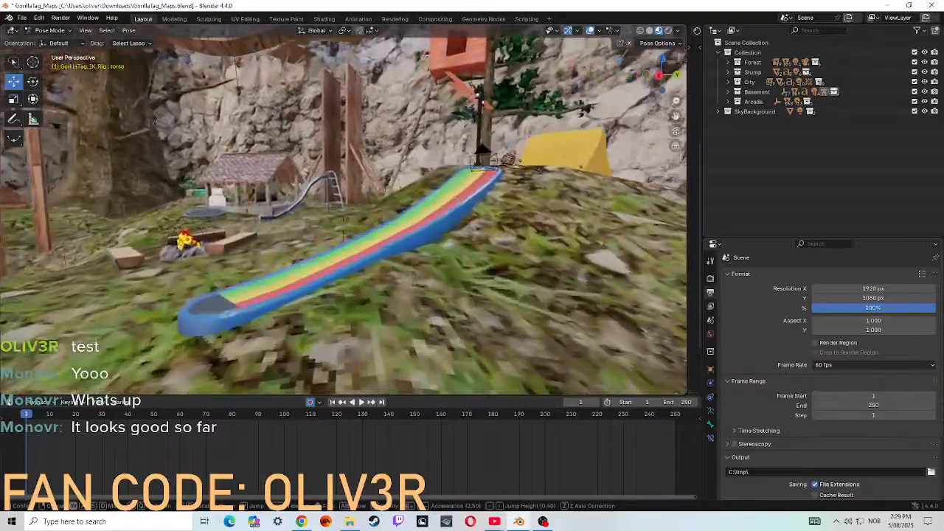
key("w")
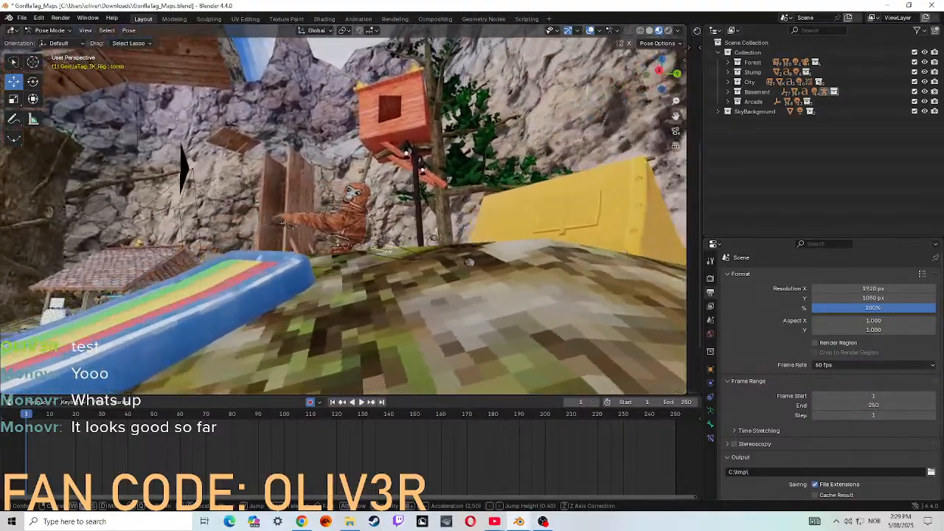
key("a")
left_click(627, 141)
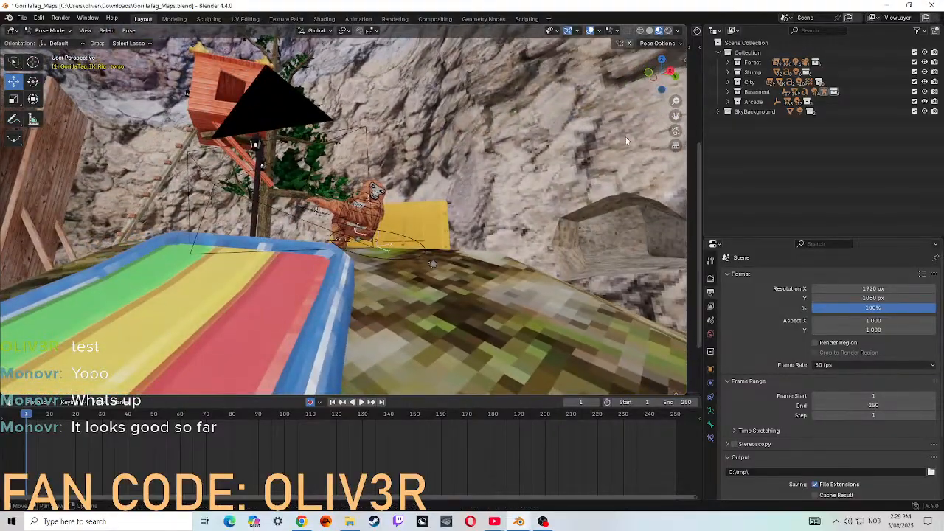
left_click(361, 403)
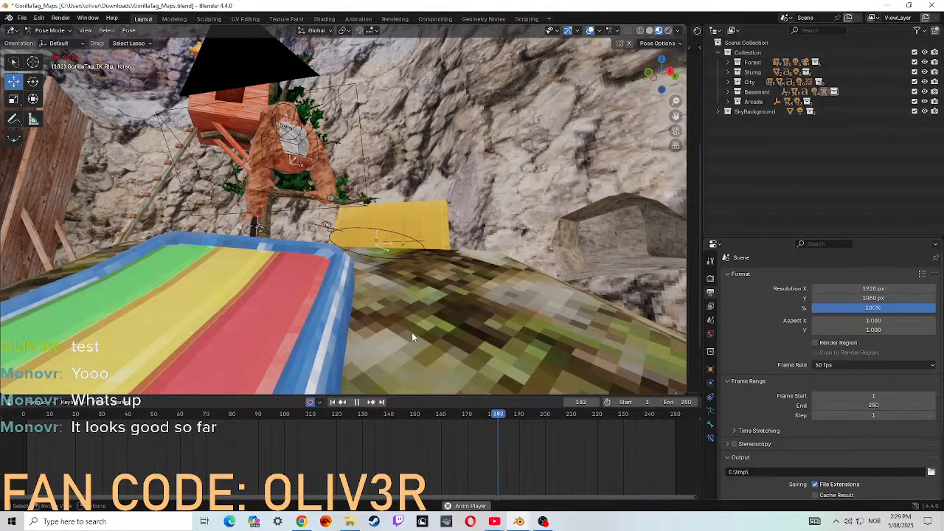
left_click(357, 403)
- Return to the camera view and play the opening of the animation from frame 1
key("KP_0")
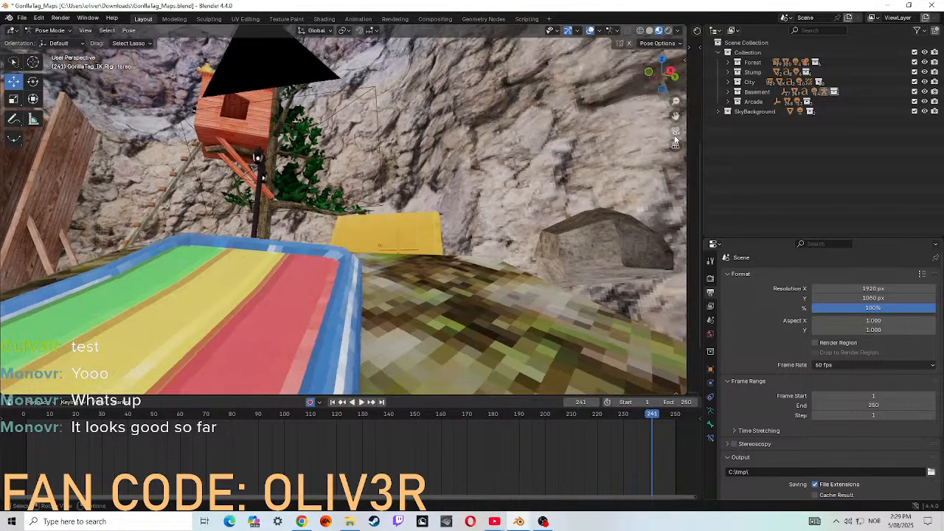
left_click_drag(638, 406, 21, 434)
left_click(357, 402)
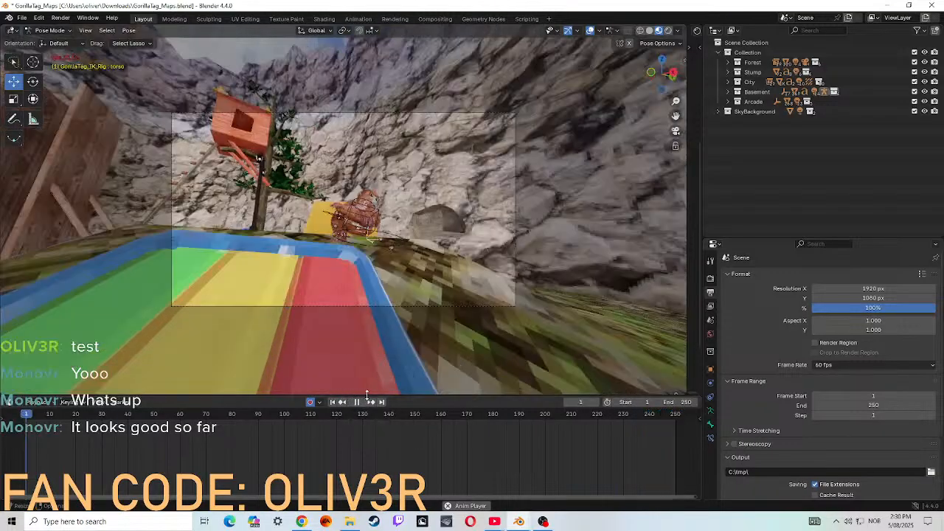
left_click(356, 403)
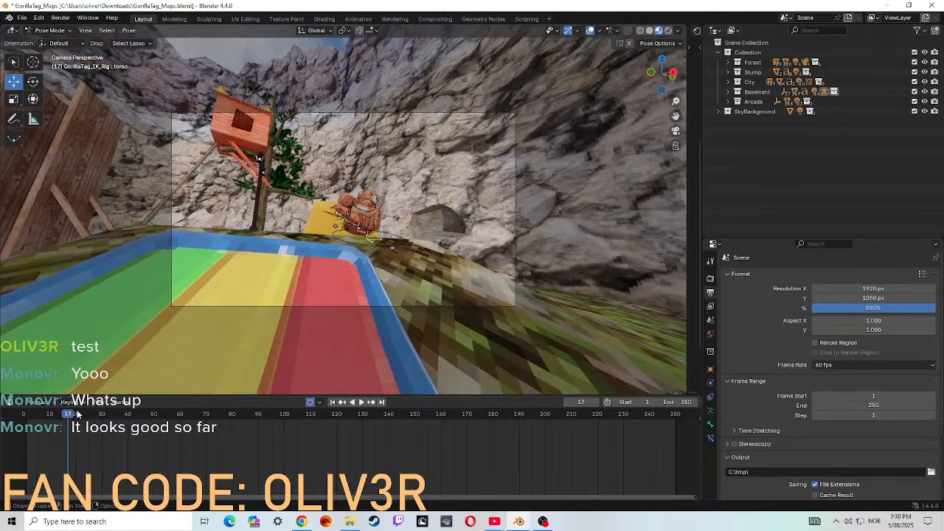
- At frame 202, fly the scene camera forward and tilt it upward so the airborne gorilla fills more of the frame
left_click_drag(77, 415, 552, 403)
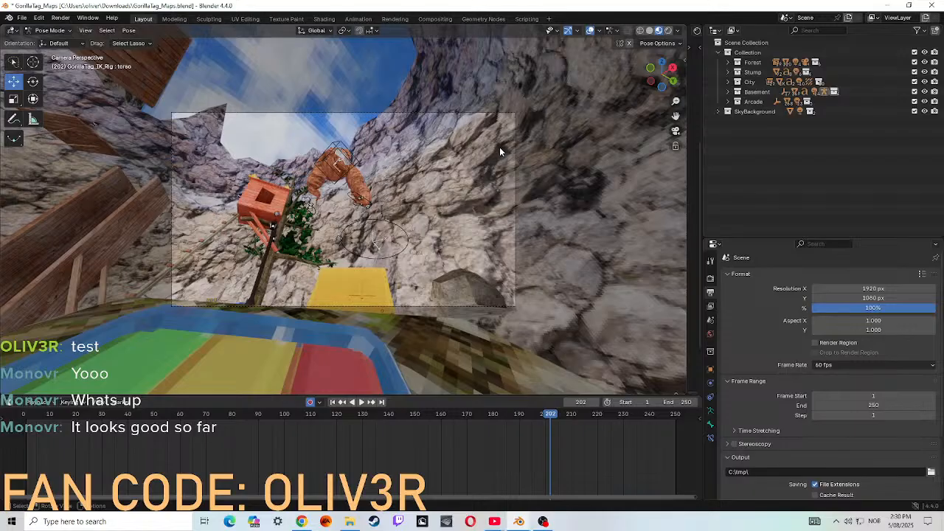
key("w")
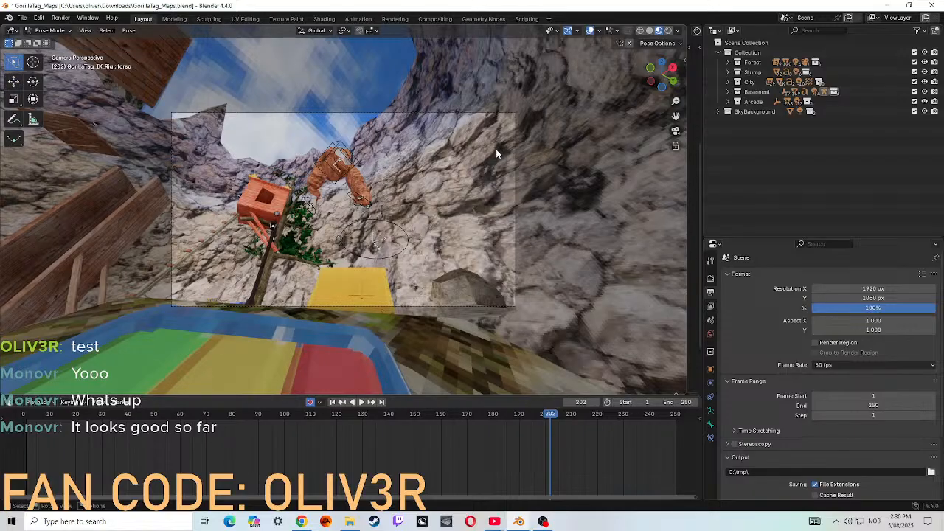
key("shift+grave")
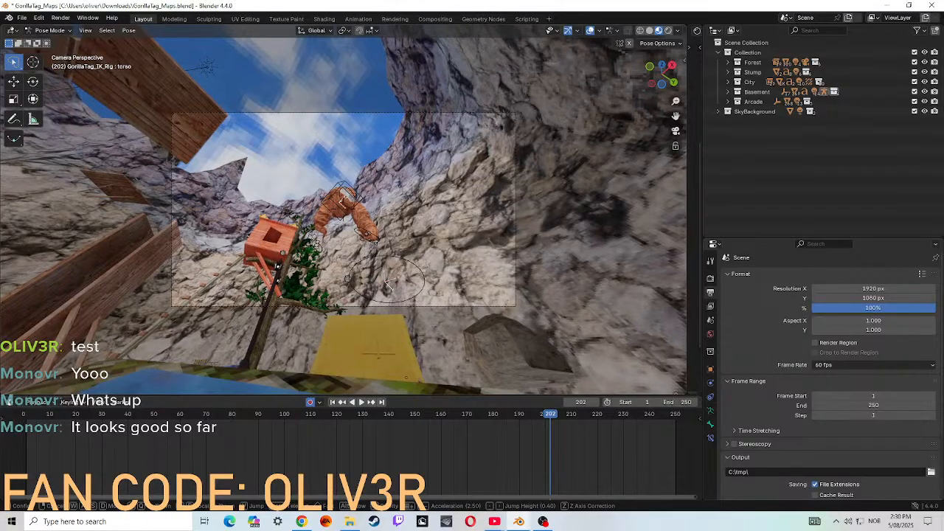
key("w")
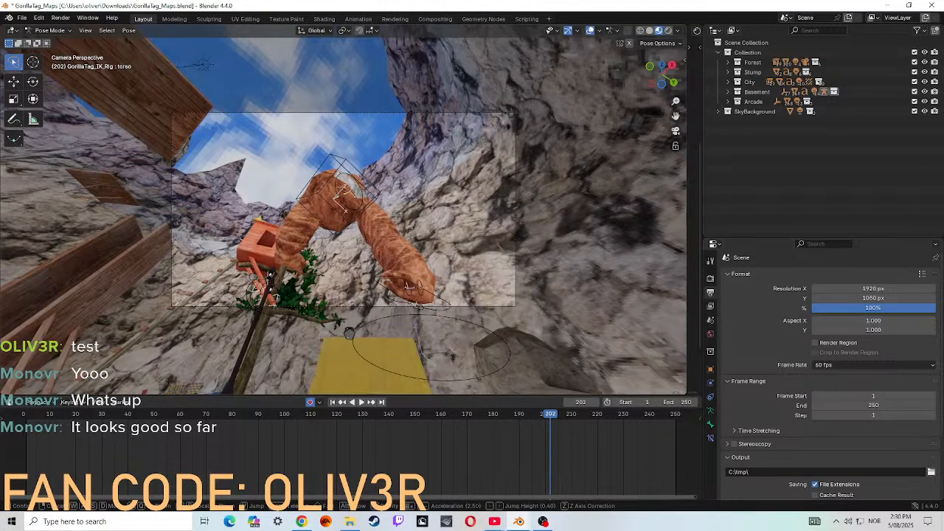
left_click(506, 180)
- Rewind to the start of the timeline and play the animation through the scene camera
left_click_drag(551, 415, 62, 408)
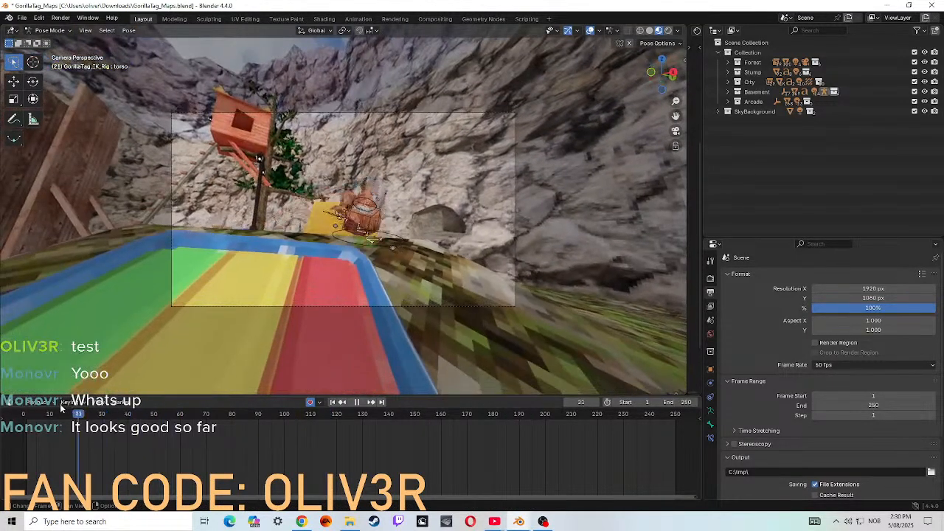
left_click(358, 402)
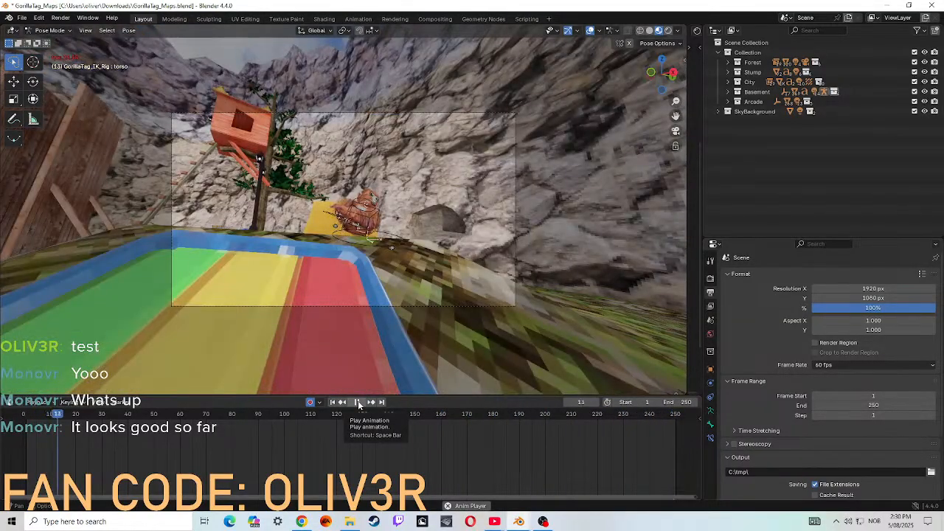
left_click(358, 403)
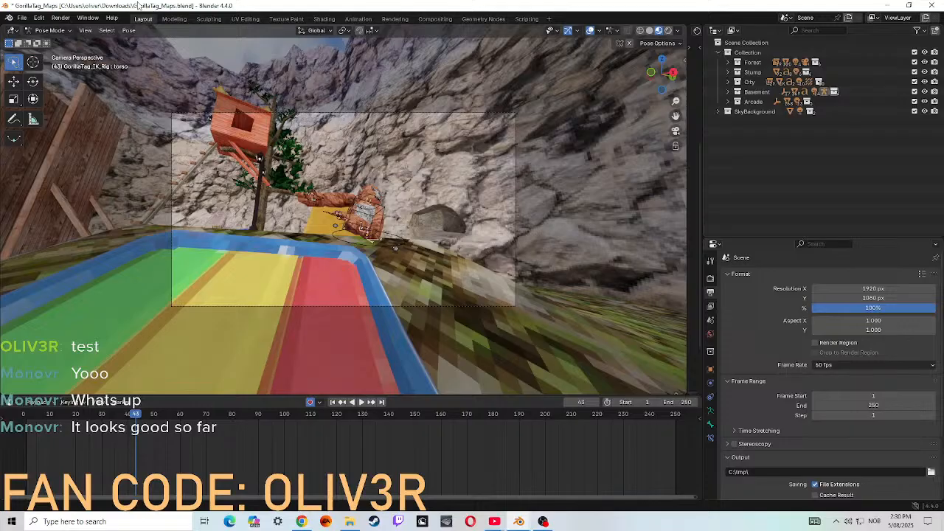
left_click(60, 18)
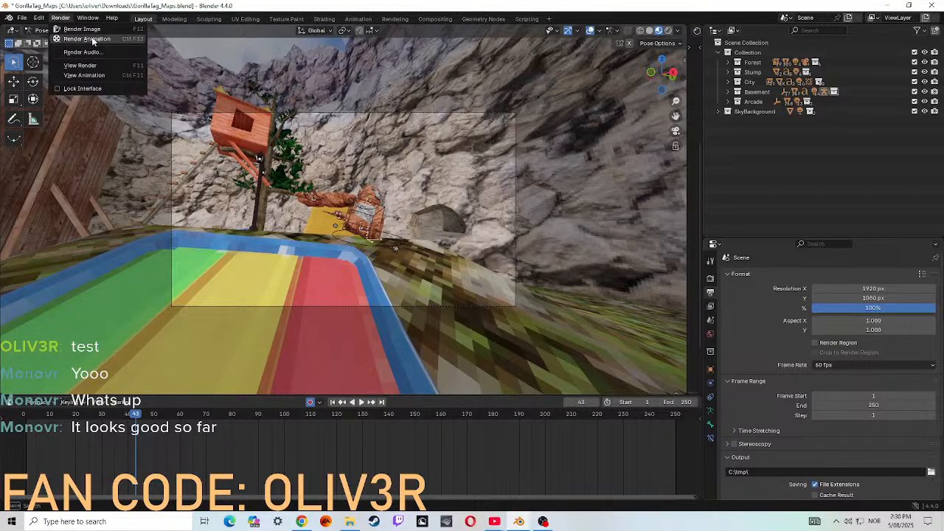
left_click(81, 29)
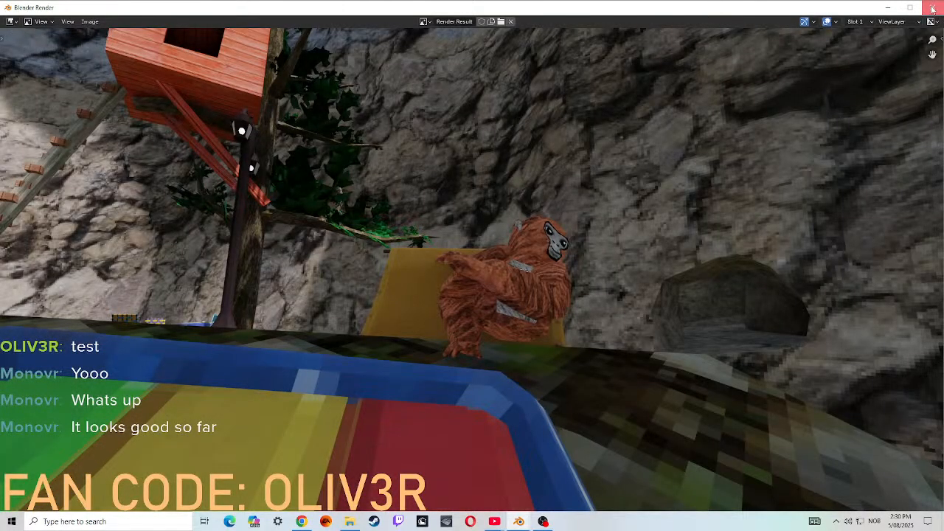
left_click(932, 9)
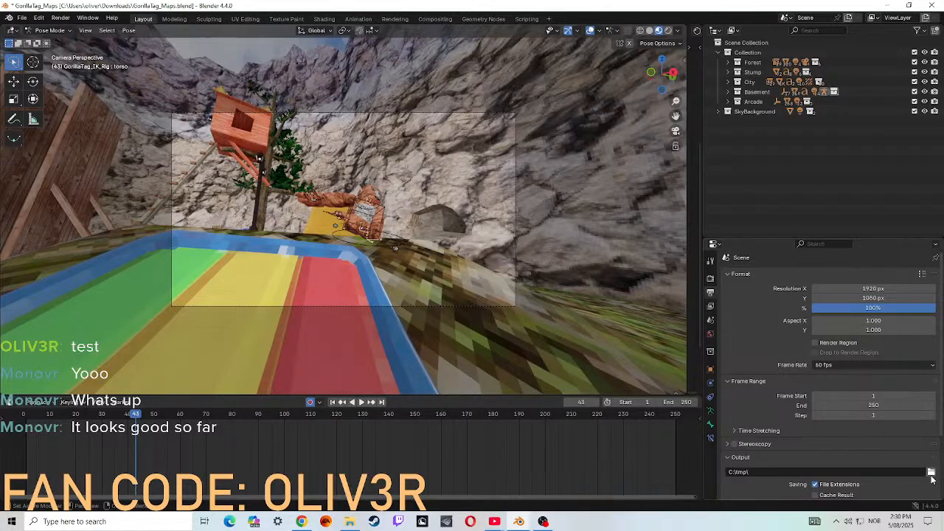
- Set the render output location to the user's Videos folder
left_click(932, 472)
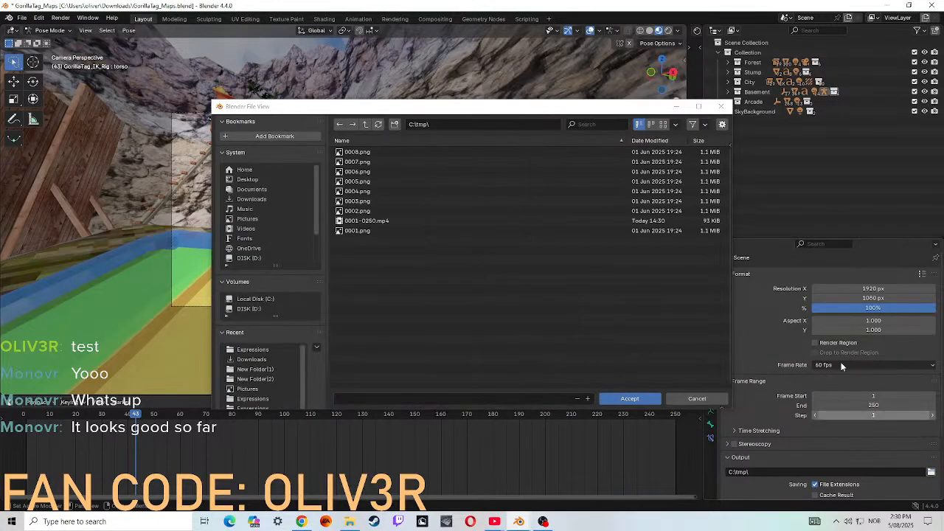
left_click(246, 228)
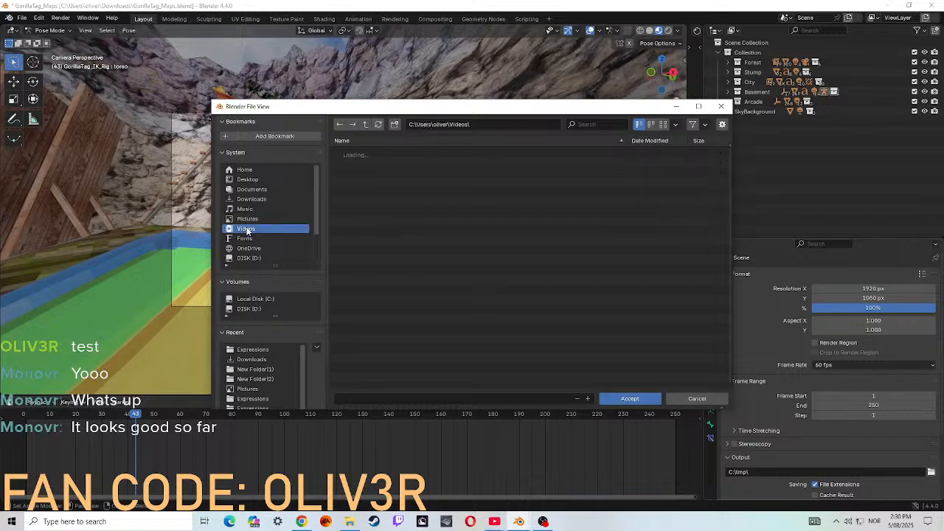
left_click(630, 399)
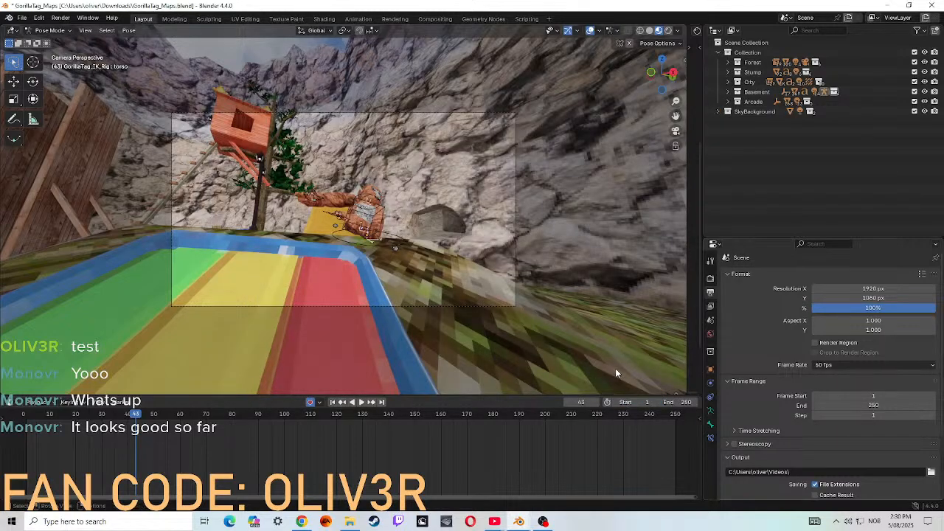
- Try to render the animation into the Videos folder, then close the render window and keep the project open
left_click(60, 18)
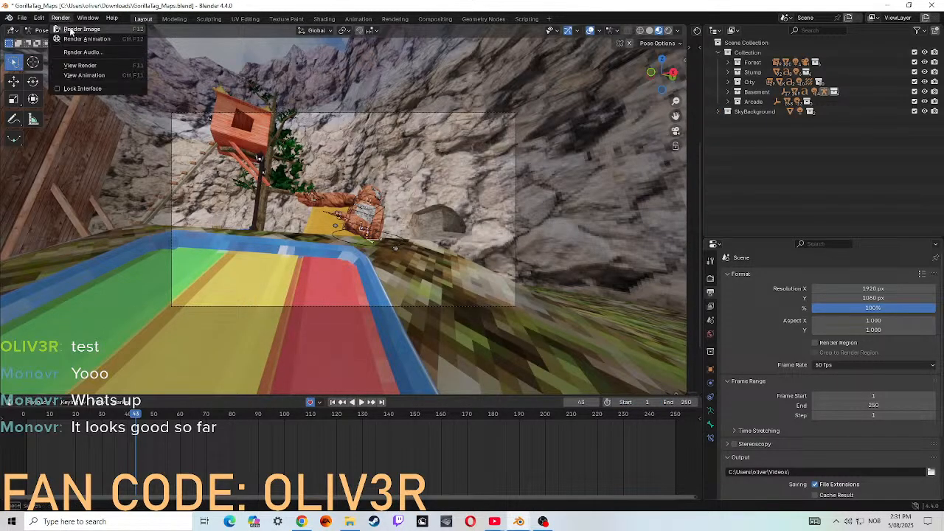
left_click(80, 30)
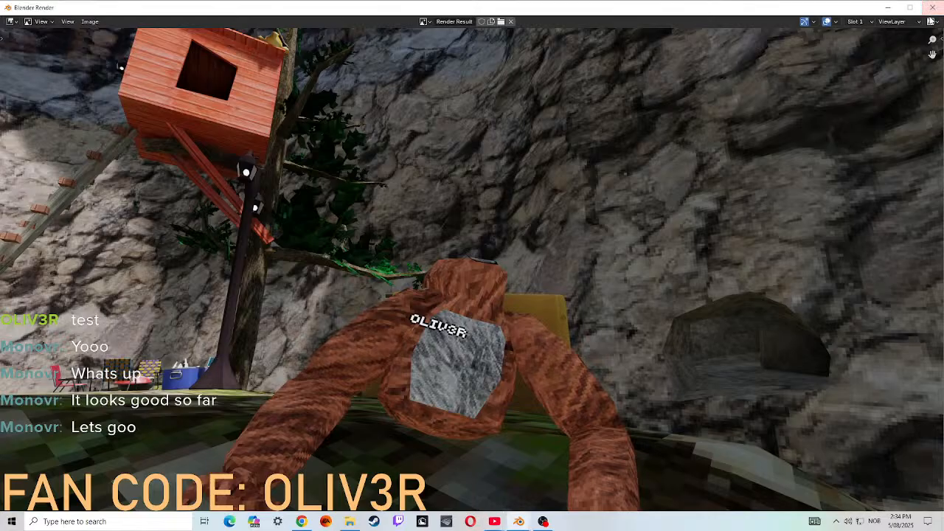
left_click(933, 7)
left_click(932, 6)
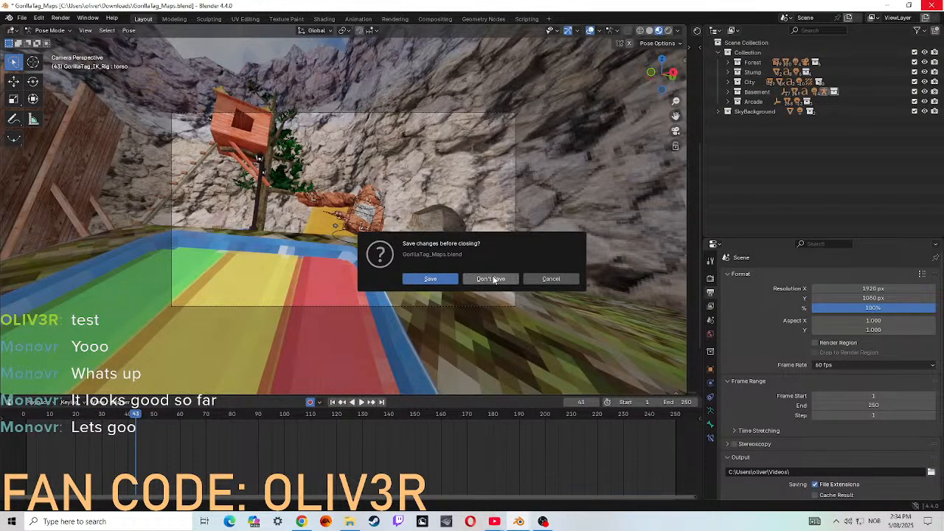
left_click(550, 278)
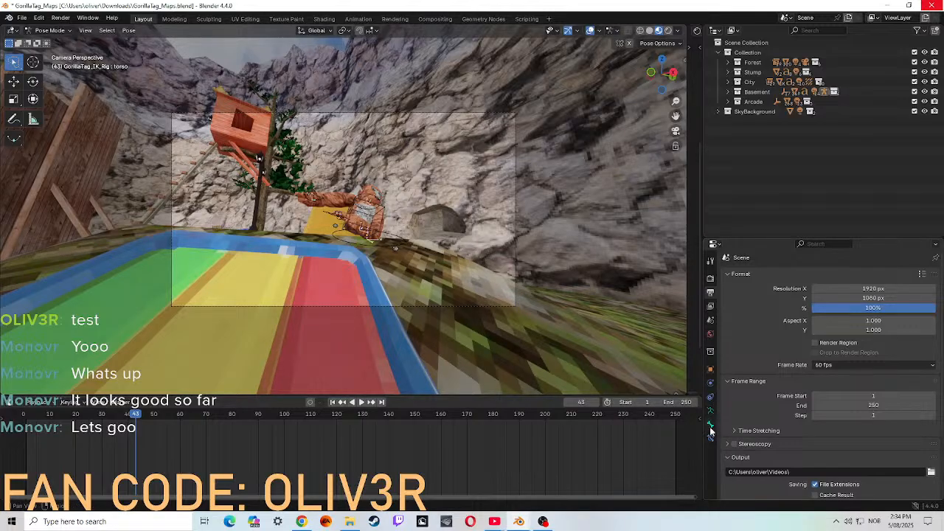
- Leave the camera view, inspect the gorilla and scene camera at the slide from a free viewpoint, and activate the Move tool
left_click(675, 131)
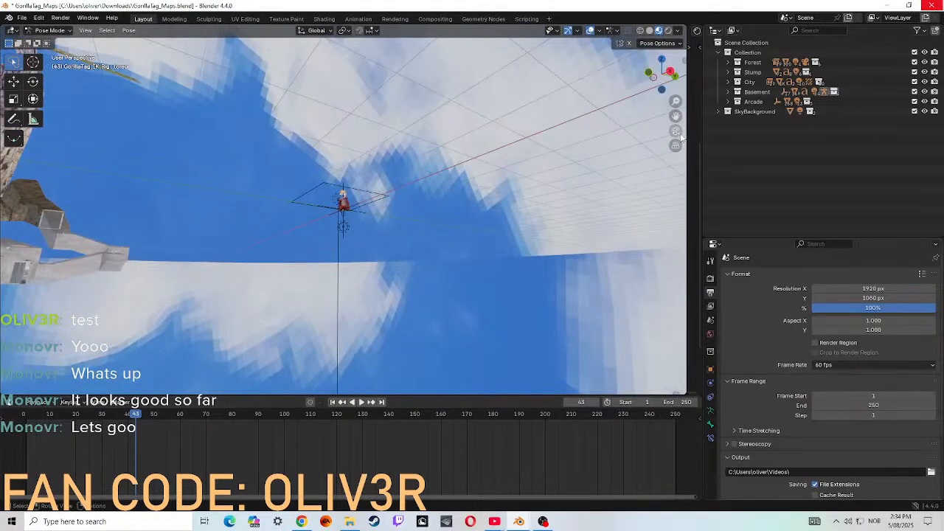
left_click(675, 130)
left_click(677, 132)
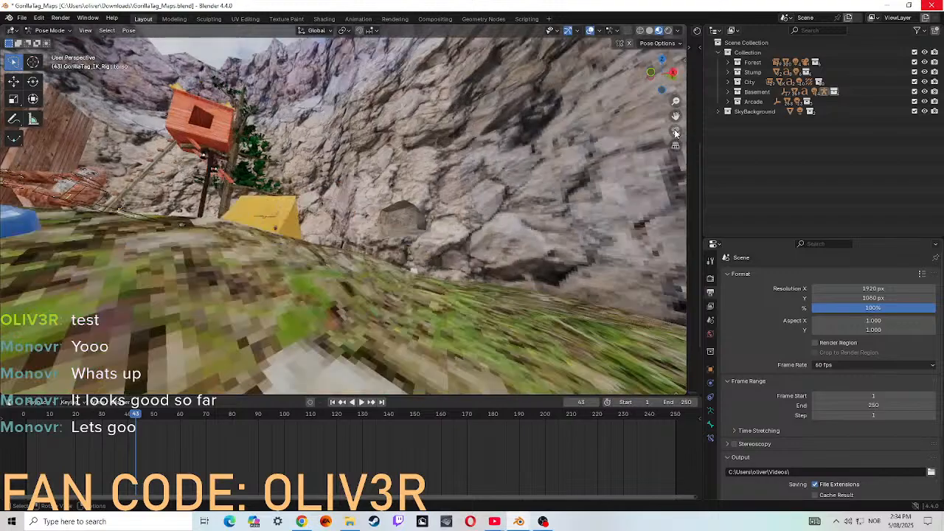
key("shift+grave")
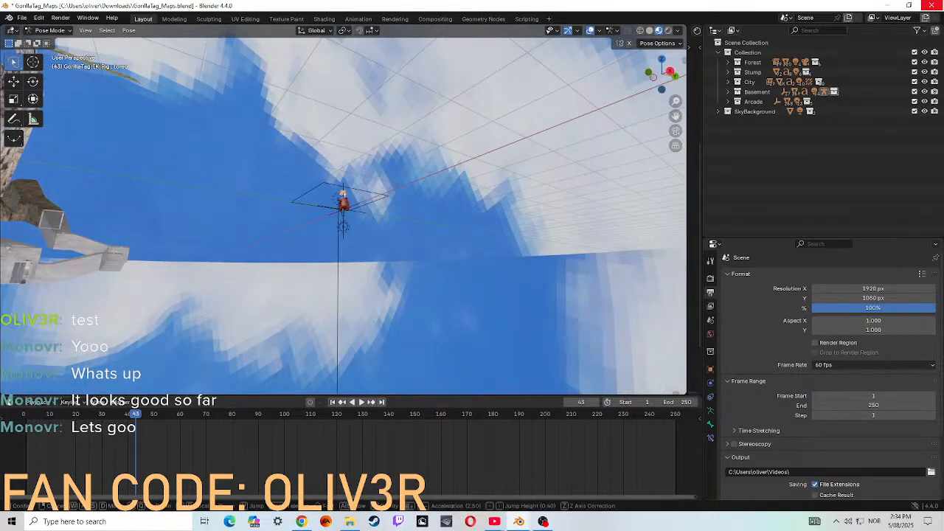
key("w")
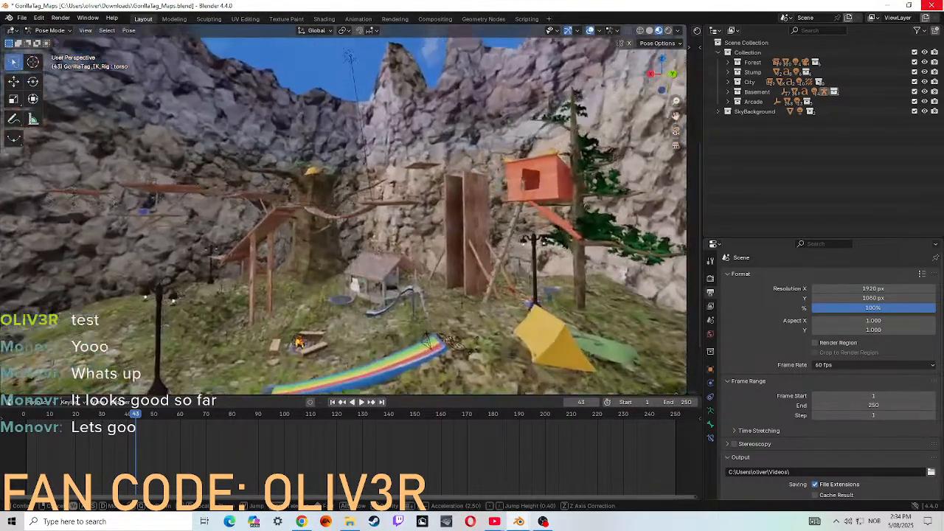
key("w")
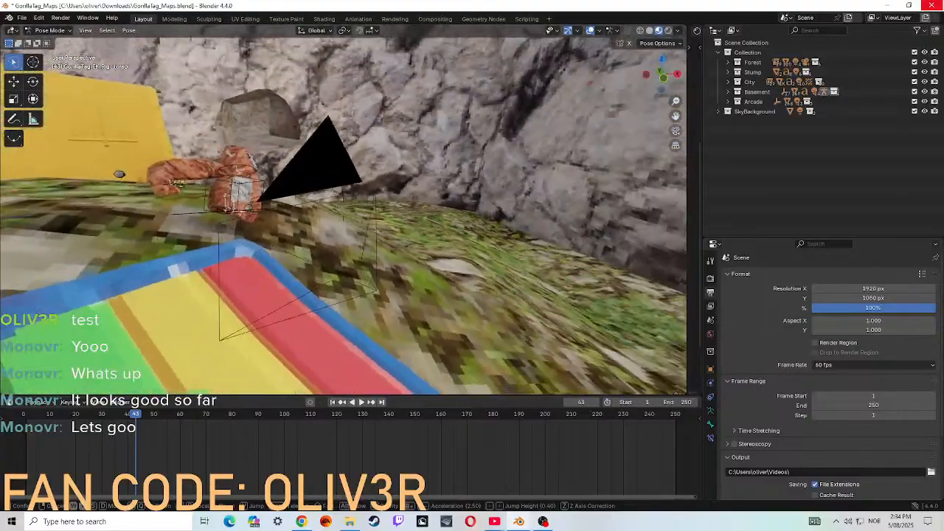
left_click(329, 147)
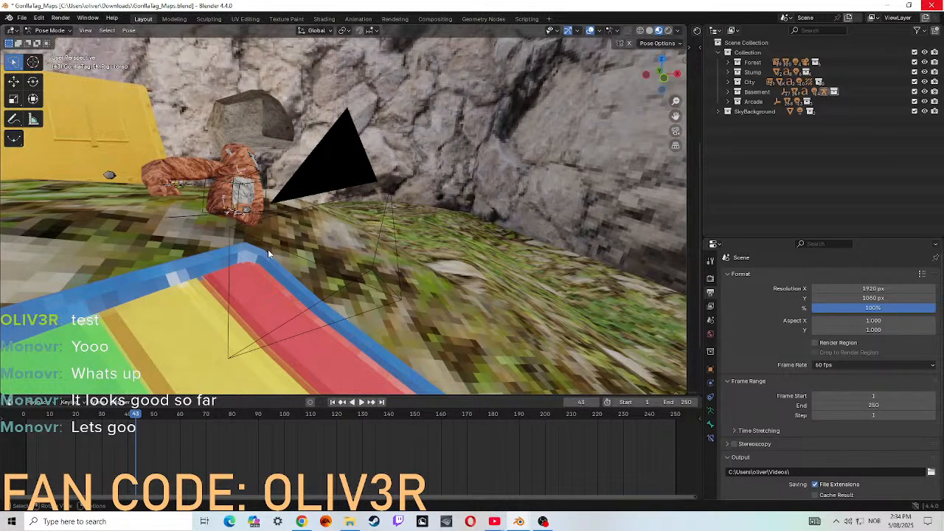
left_click(10, 85)
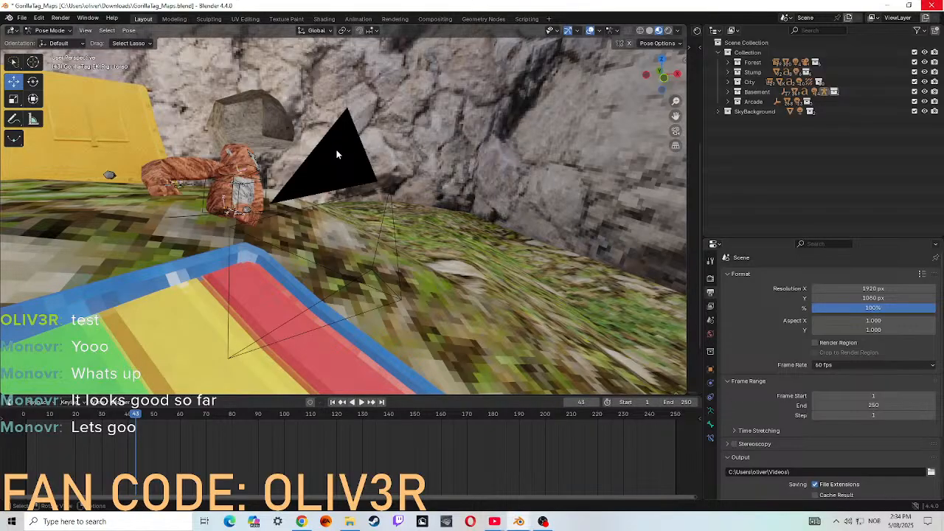
- Return to the scene camera's view and start rendering the full animation
left_click(674, 132)
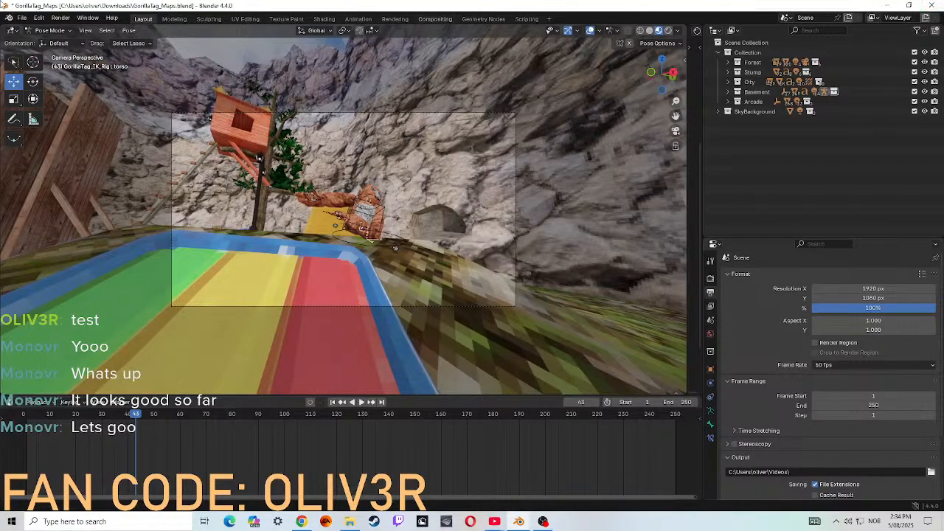
left_click(55, 19)
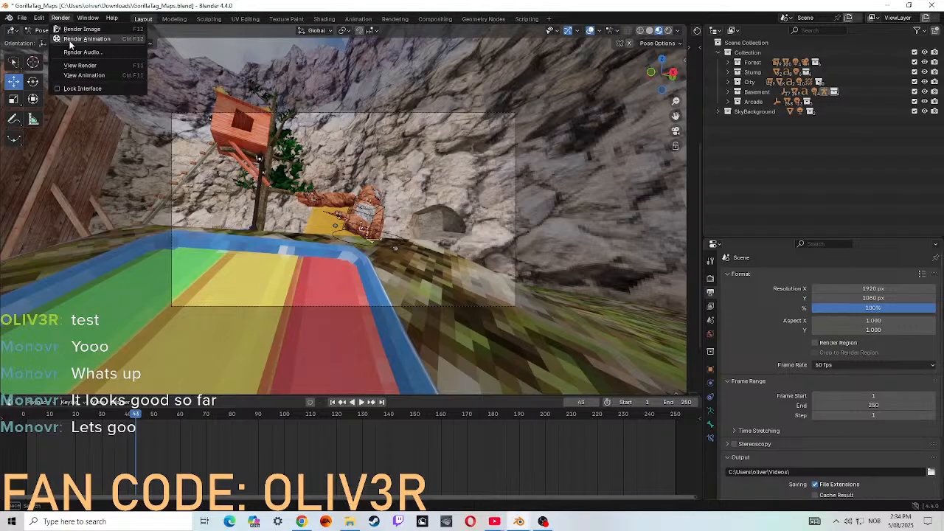
left_click(70, 39)
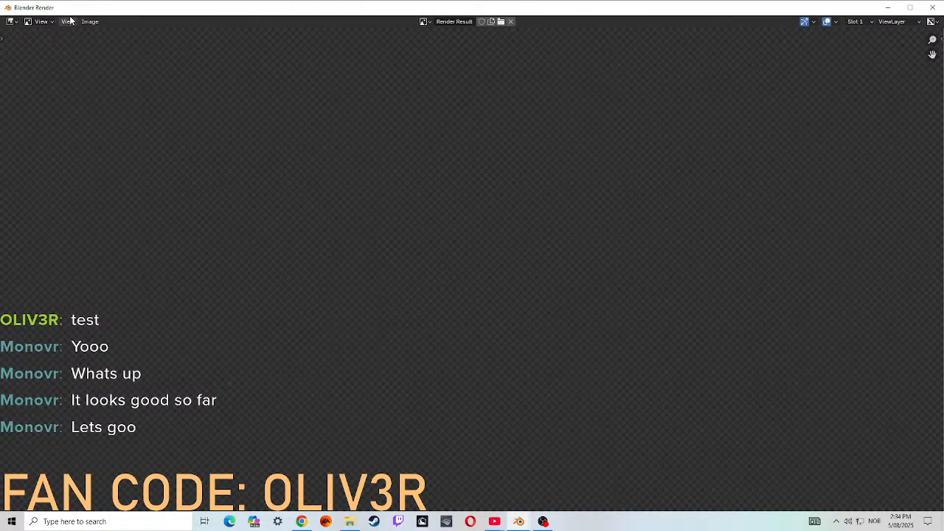